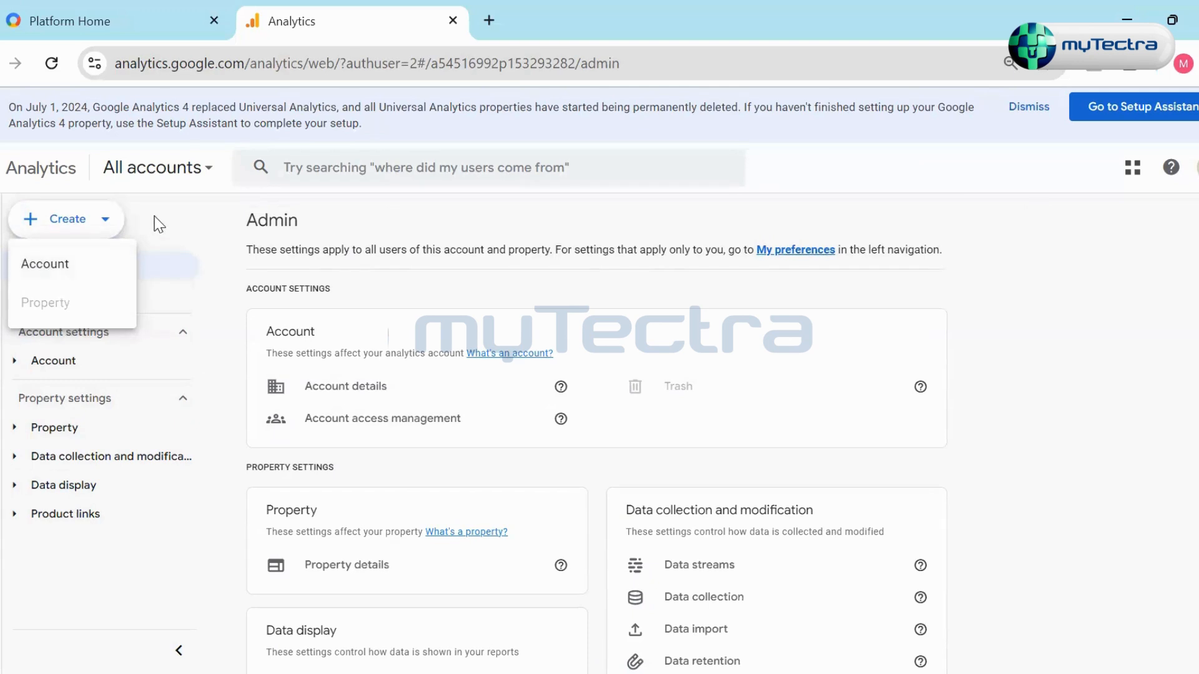
- Look through the Analytics accounts list and check the properties and views of the Proto Fabs account
{"action": "left_click", "coordinate": [157, 226]}
{"action": "left_click", "coordinate": [165, 175]}
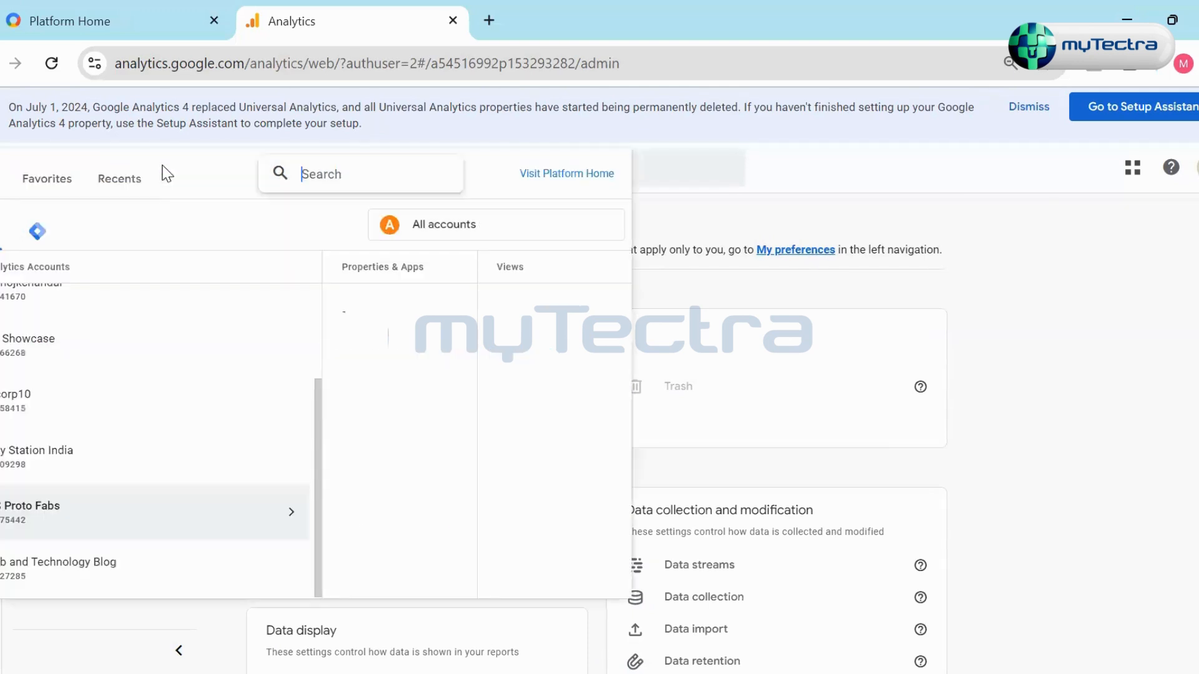
{"action": "scroll", "coordinate": [71, 531], "scroll_direction": "up", "scroll_amount": 1}
{"action": "scroll", "coordinate": [71, 531], "scroll_direction": "up", "scroll_amount": 1}
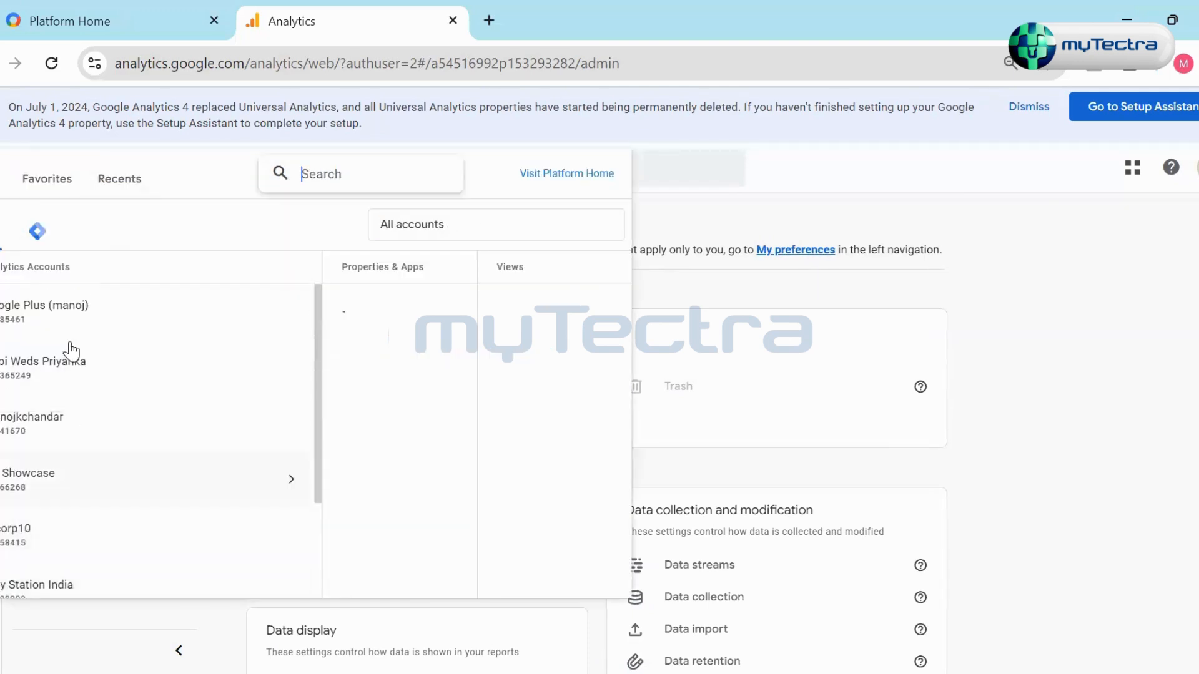
{"action": "left_click", "coordinate": [155, 337]}
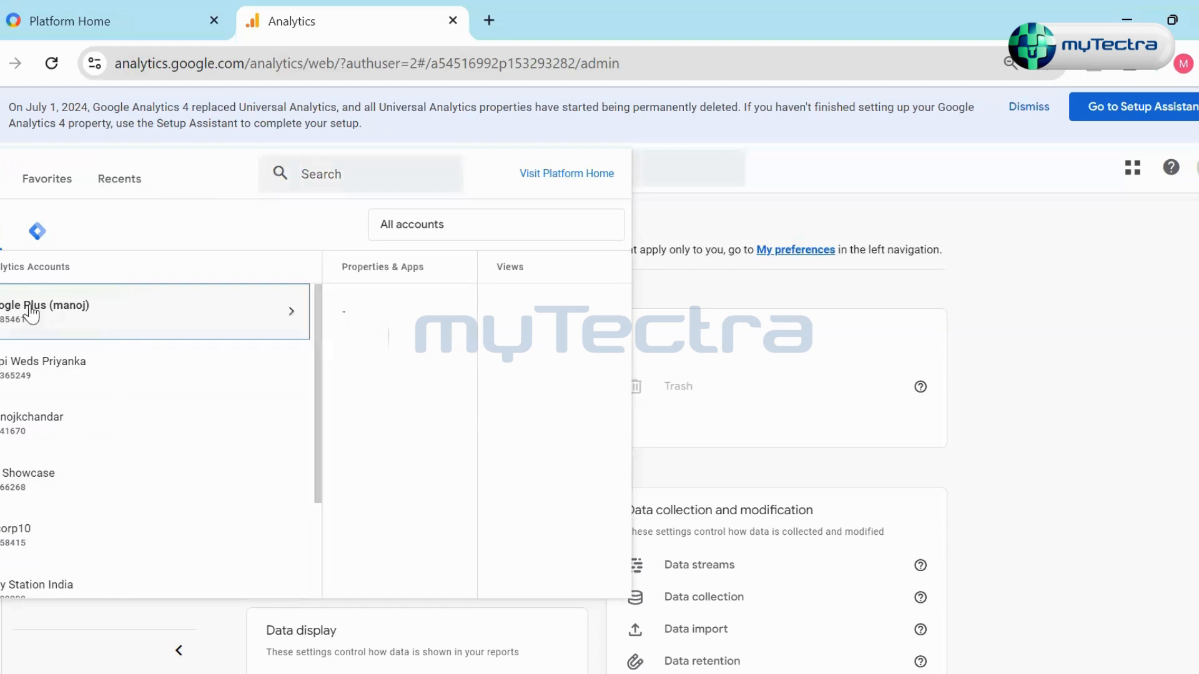
{"action": "left_click", "coordinate": [99, 445]}
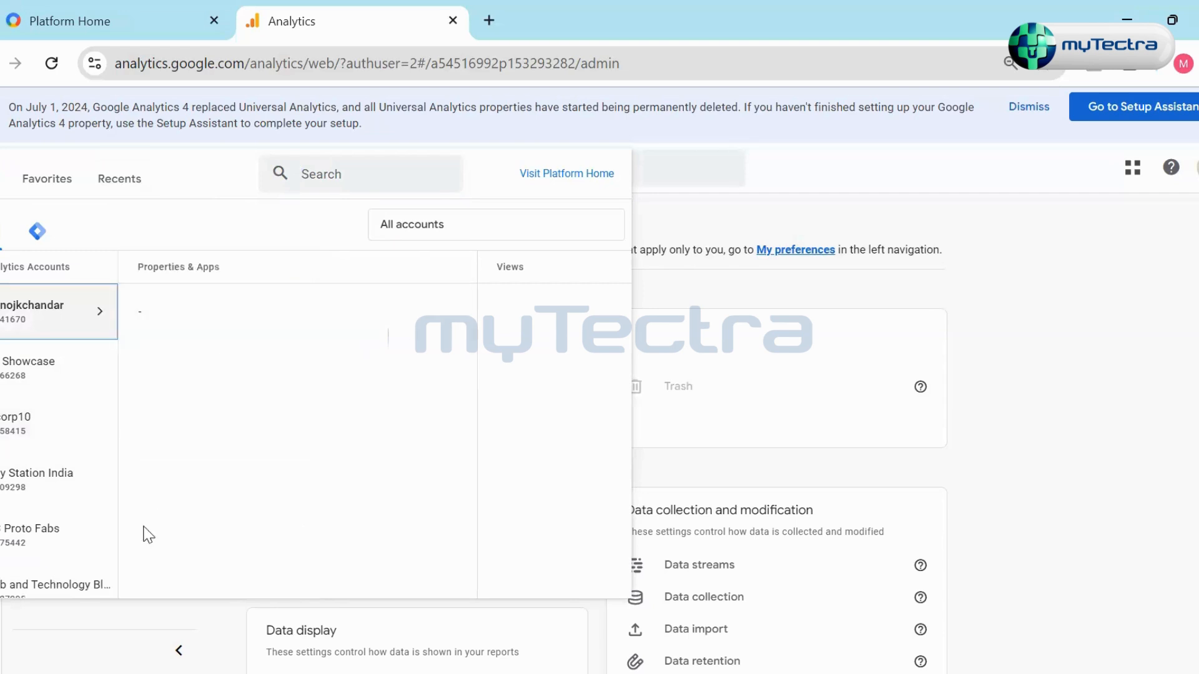
{"action": "scroll", "coordinate": [69, 514], "scroll_direction": "down", "scroll_amount": 1}
{"action": "left_click", "coordinate": [97, 503]}
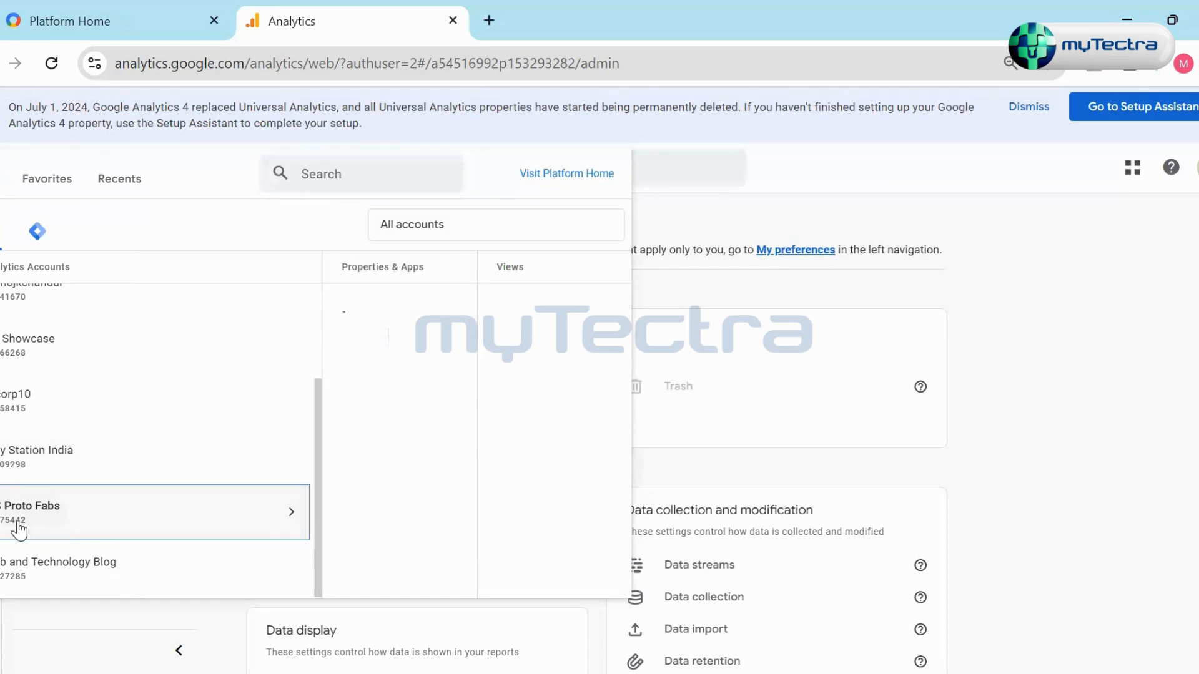
{"action": "scroll", "coordinate": [58, 375], "scroll_direction": "up", "scroll_amount": 2}
{"action": "scroll", "coordinate": [62, 400], "scroll_direction": "down", "scroll_amount": 2}
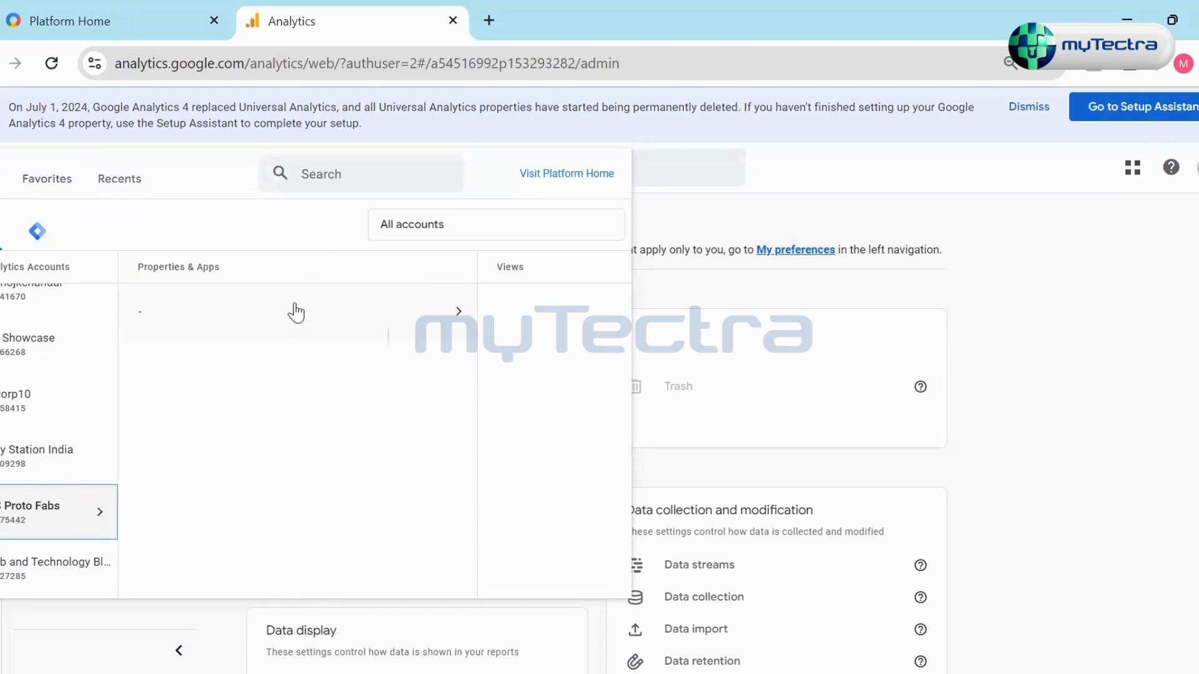
{"action": "left_click", "coordinate": [319, 324]}
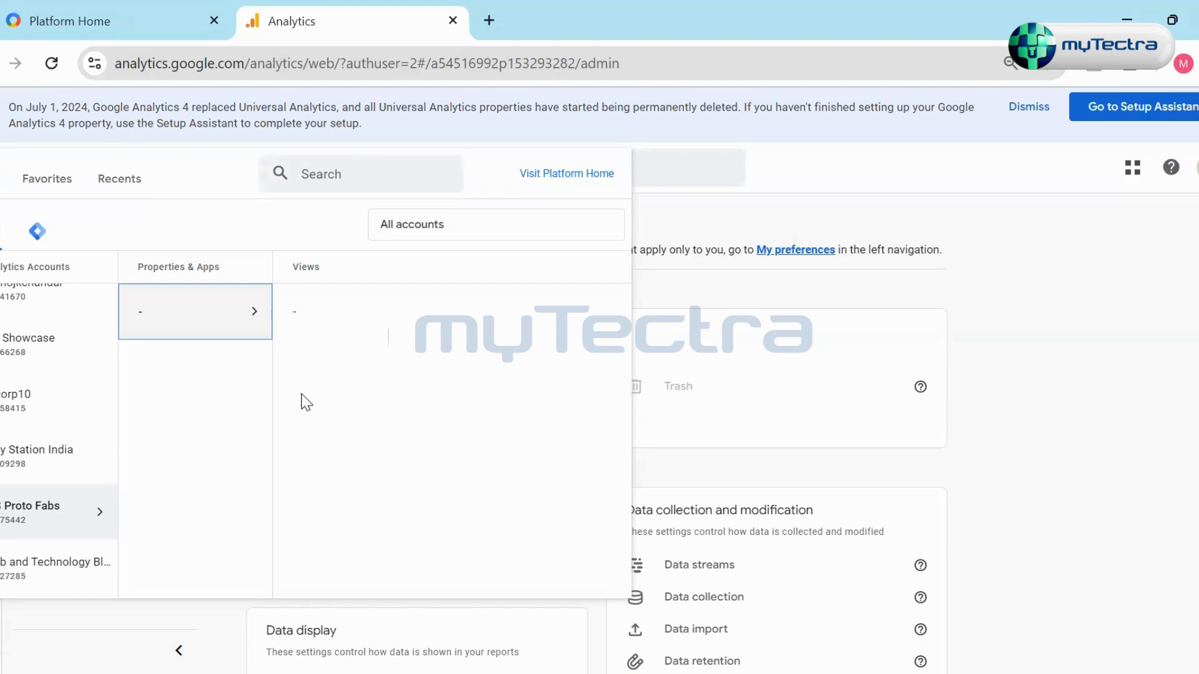
{"action": "left_click", "coordinate": [959, 308]}
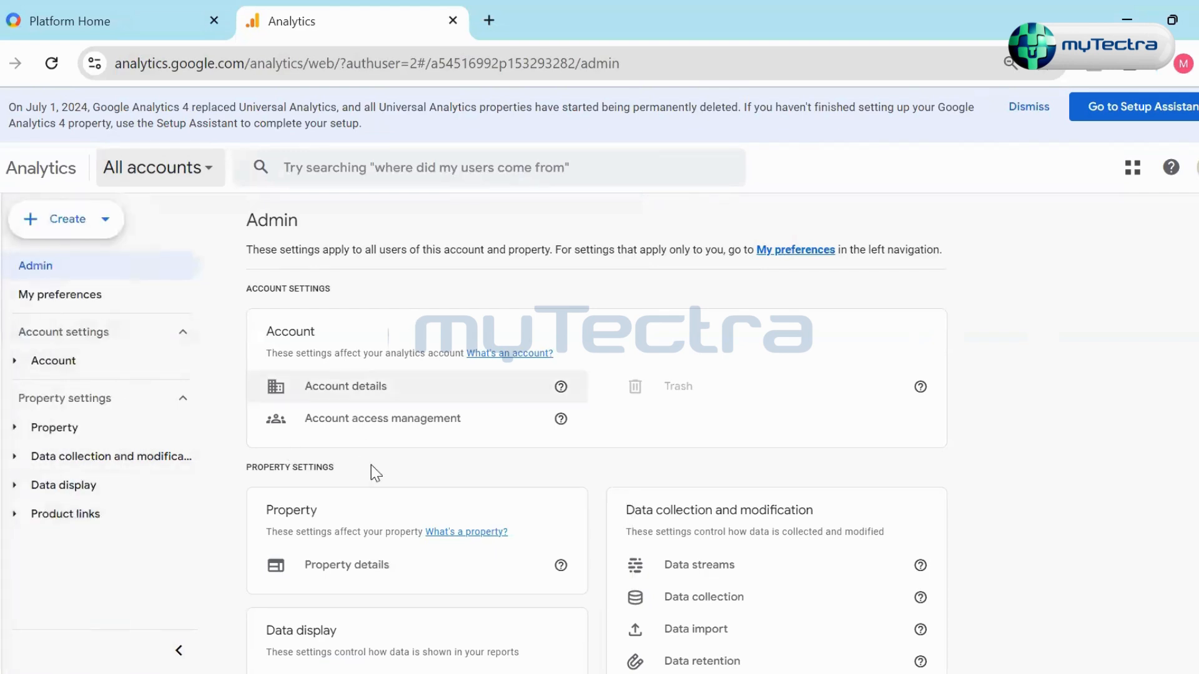
- Open the property's data streams and examine the stream details of Flood-It! Android
{"action": "scroll", "coordinate": [374, 465], "scroll_direction": "down", "scroll_amount": 3}
{"action": "left_click", "coordinate": [736, 369]}
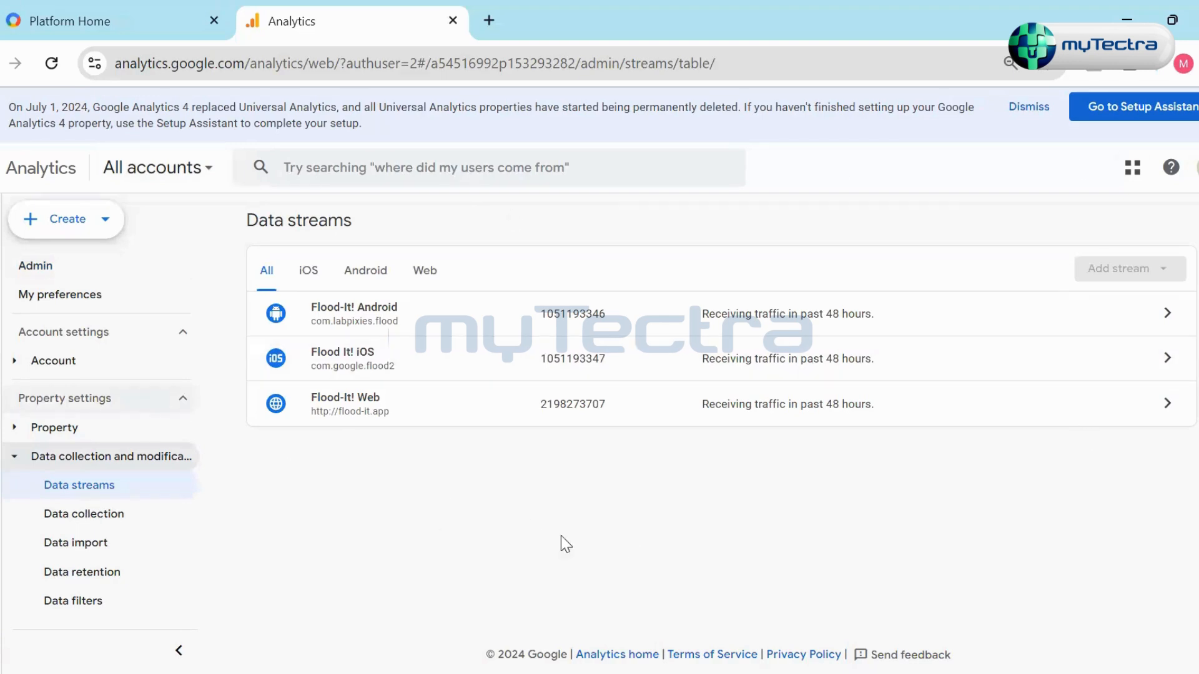
{"action": "left_click", "coordinate": [321, 316]}
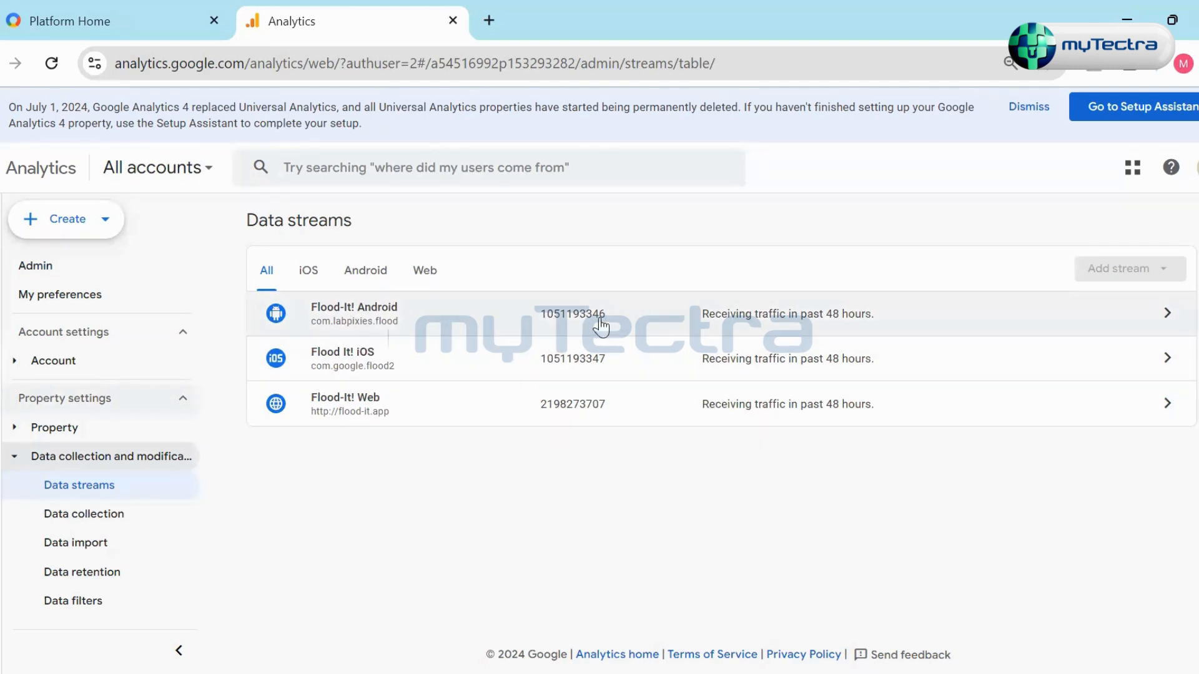
{"action": "left_click", "coordinate": [873, 320]}
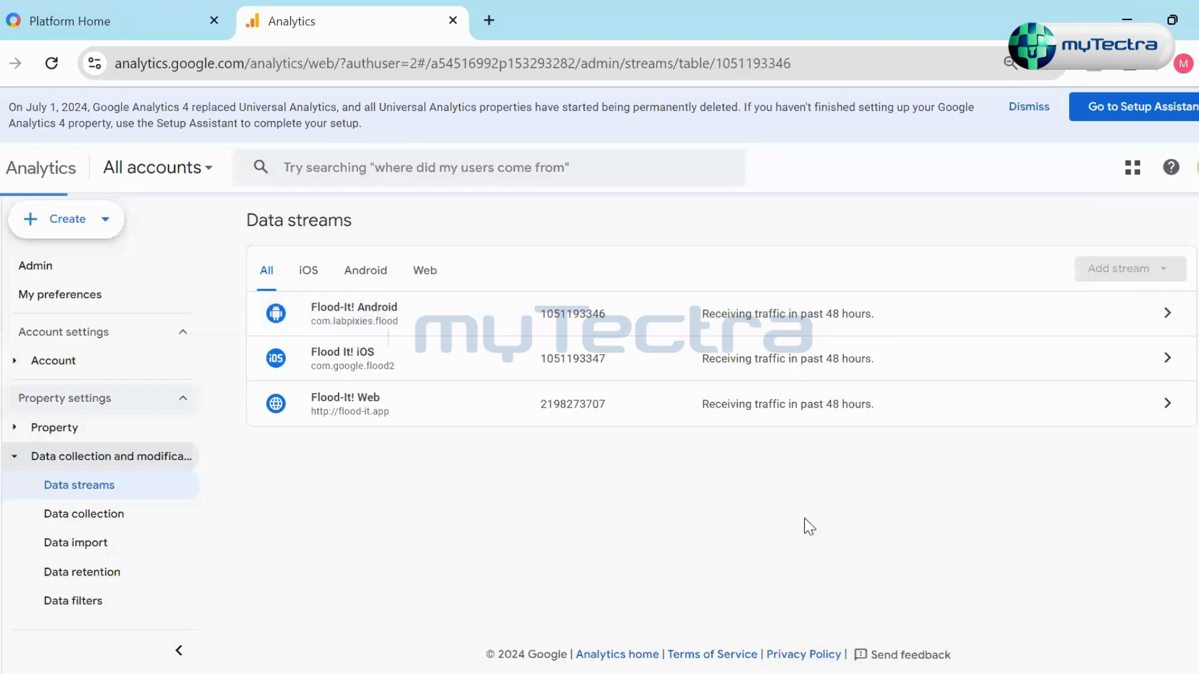
{"action": "scroll", "coordinate": [687, 418], "scroll_direction": "down", "scroll_amount": 4}
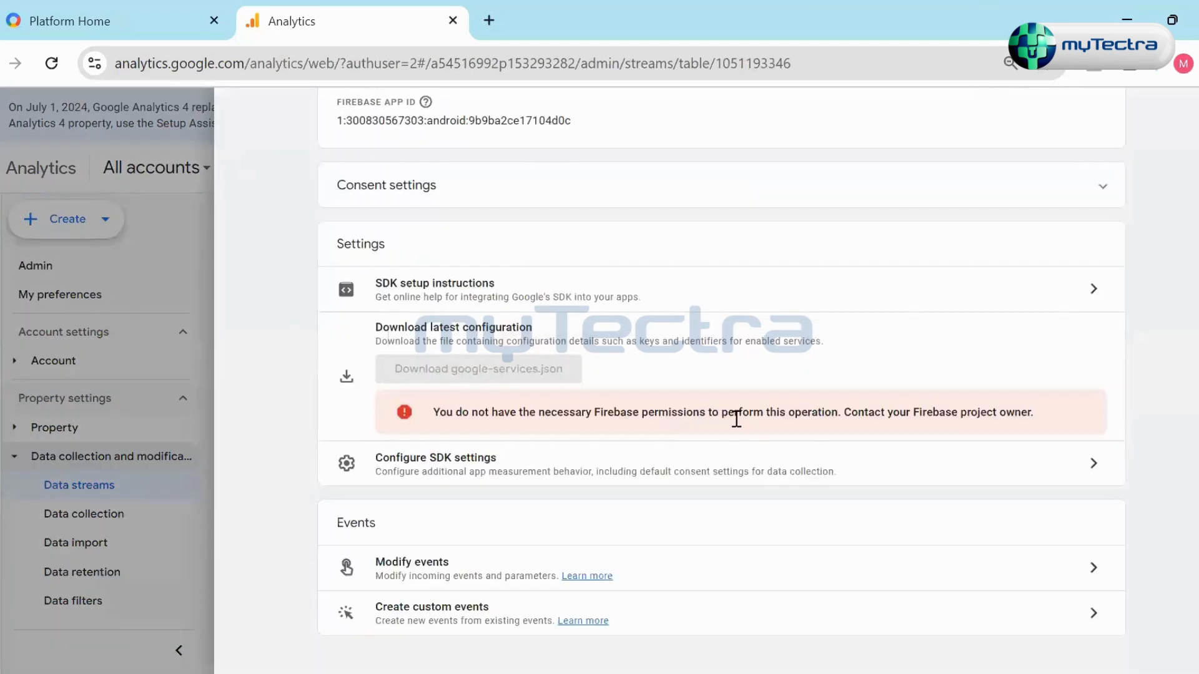
{"action": "scroll", "coordinate": [744, 416], "scroll_direction": "up", "scroll_amount": 1}
{"action": "scroll", "coordinate": [744, 416], "scroll_direction": "up", "scroll_amount": 3}
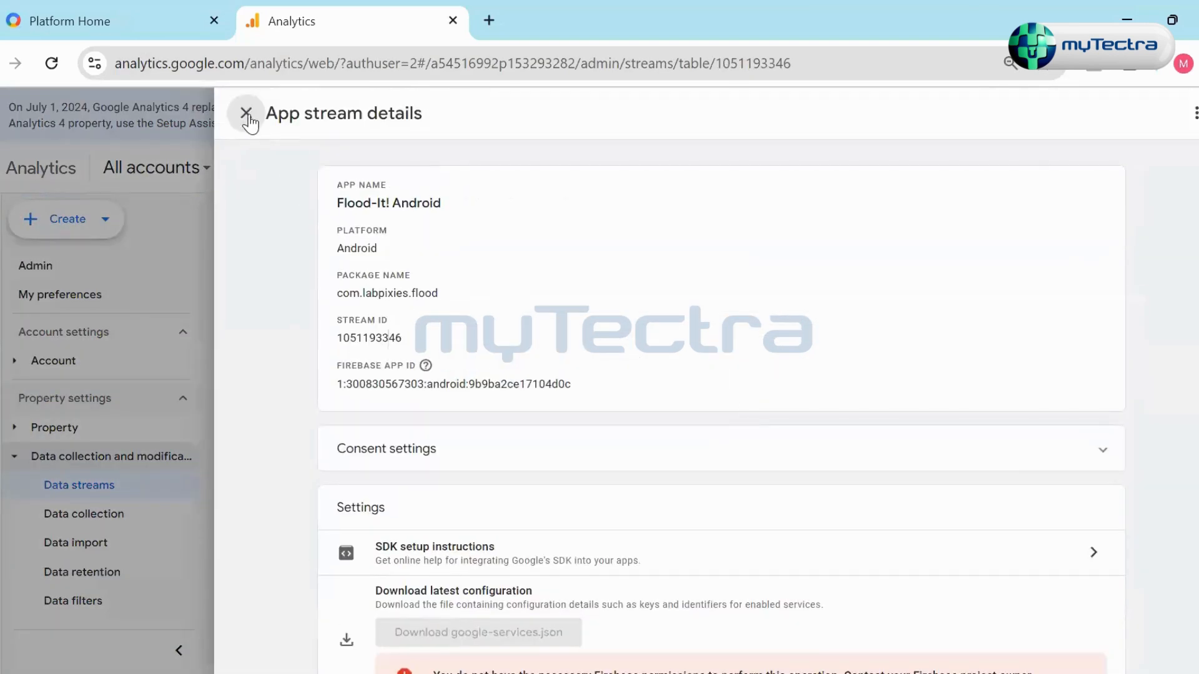
{"action": "key", "text": "Escape"}
- Filter the data streams to web only and view the details of the Flood-It! Web stream
{"action": "left_click", "coordinate": [423, 270]}
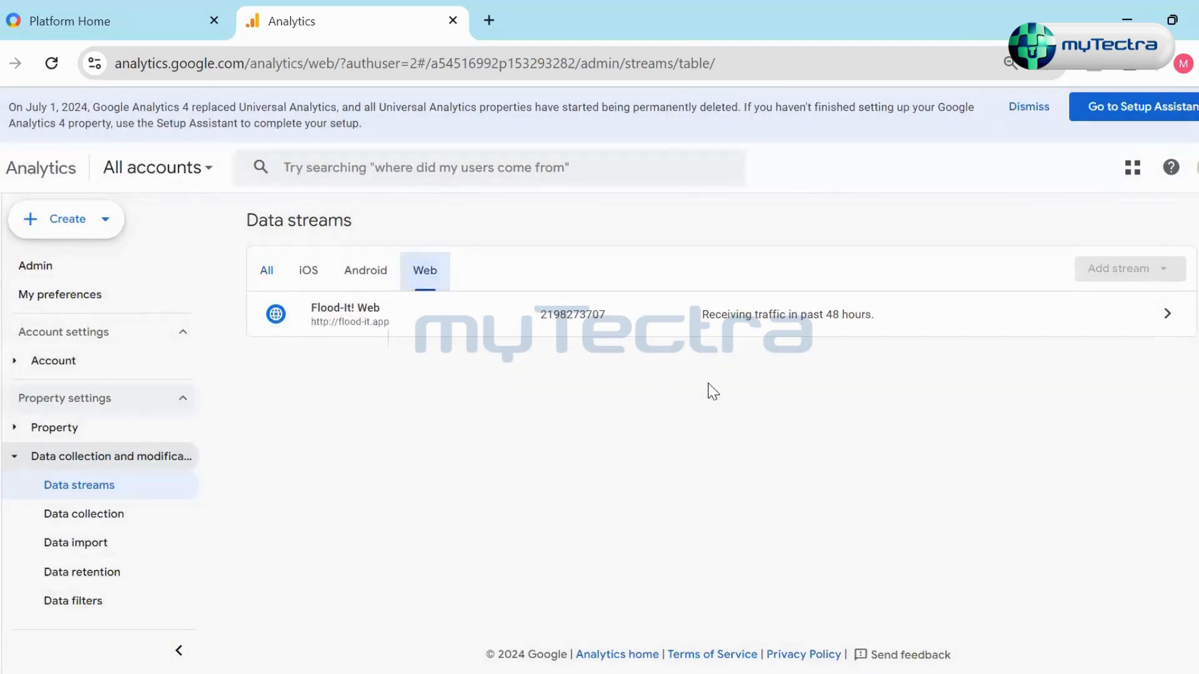
{"action": "left_click", "coordinate": [724, 342]}
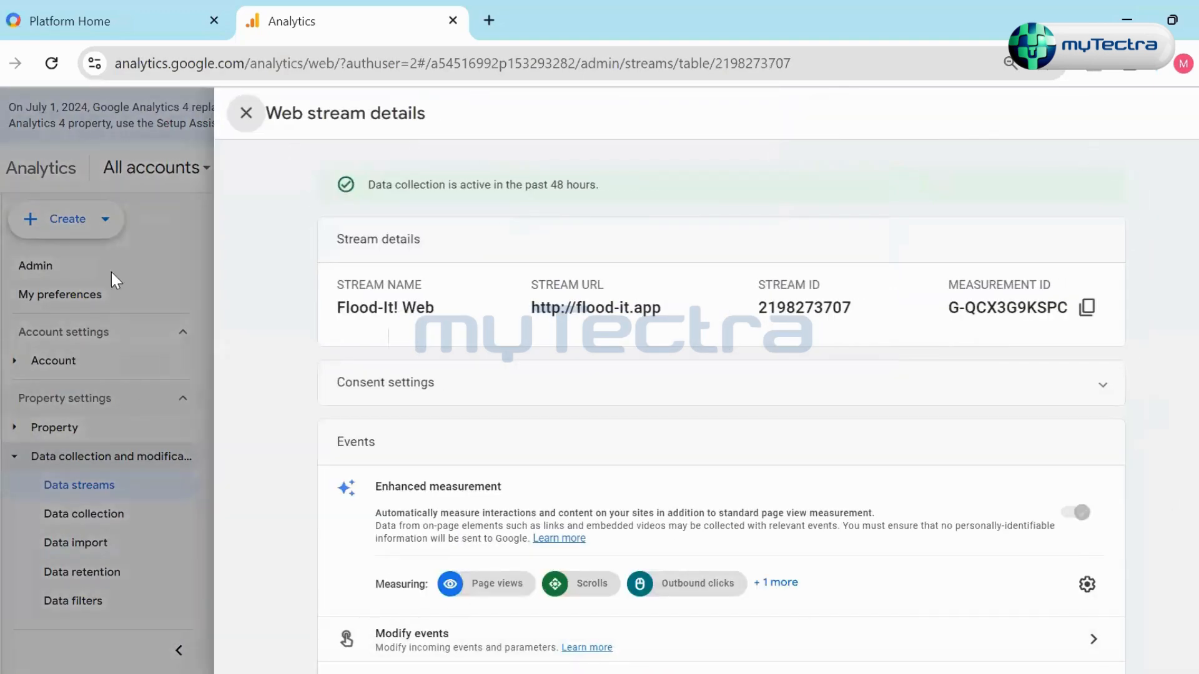
{"action": "left_click", "coordinate": [249, 116]}
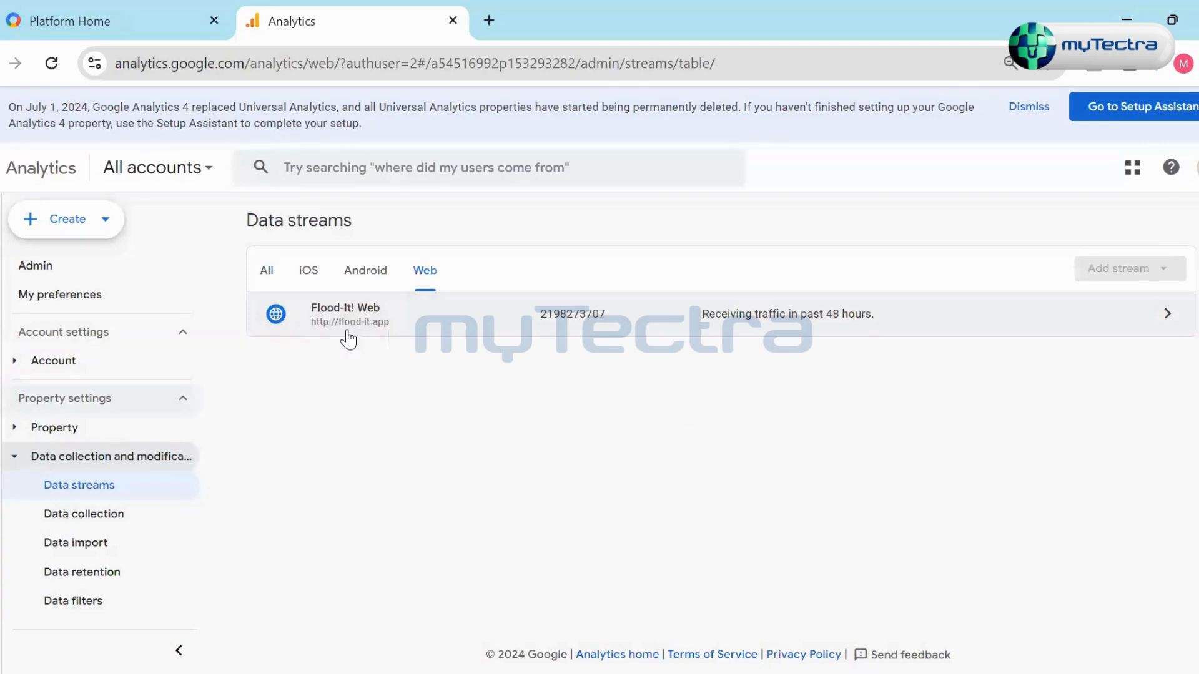
- Reopen the Flood-It! Web stream details and copy its measurement ID
{"action": "left_click", "coordinate": [1121, 314]}
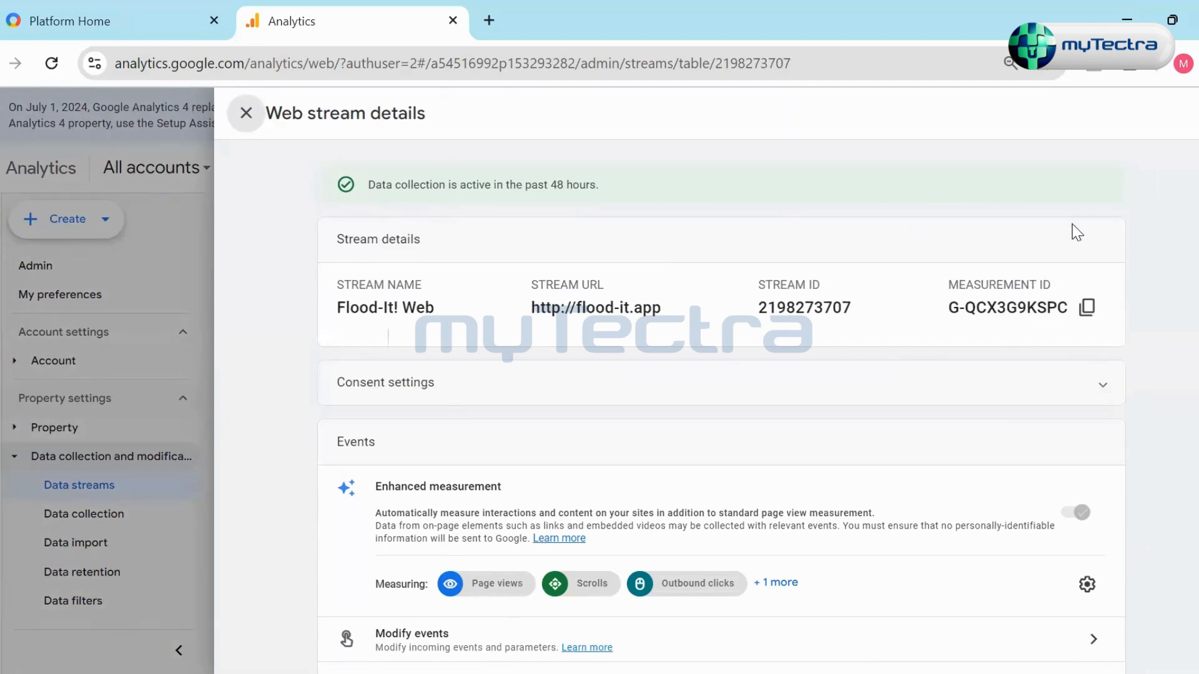
{"action": "scroll", "coordinate": [738, 425], "scroll_direction": "down", "scroll_amount": 5}
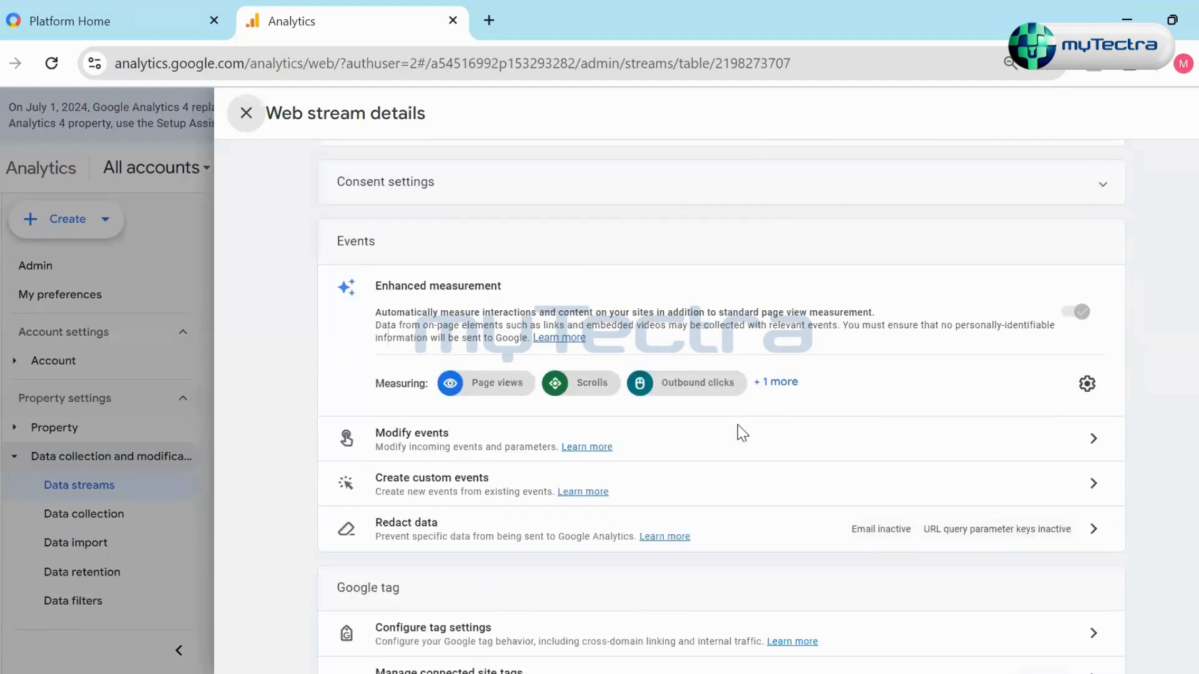
{"action": "scroll", "coordinate": [740, 420], "scroll_direction": "up", "scroll_amount": 5}
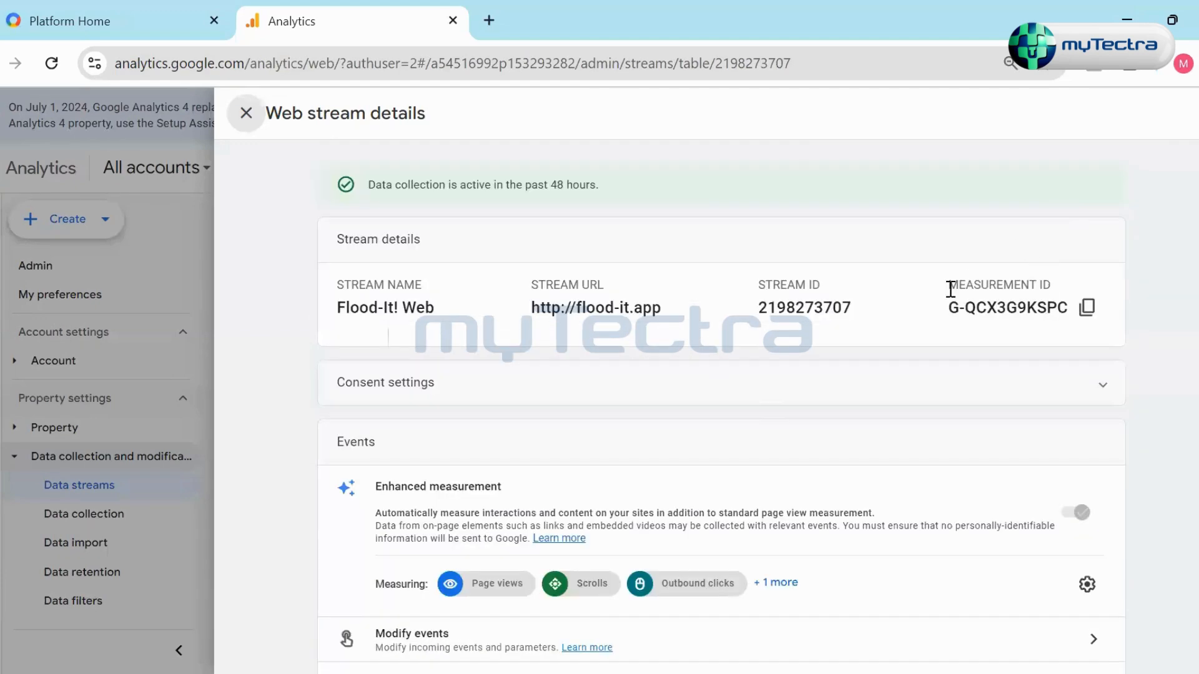
{"action": "left_click_drag", "start_coordinate": [947, 285], "coordinate": [1075, 288]}
{"action": "left_click", "coordinate": [1130, 305]}
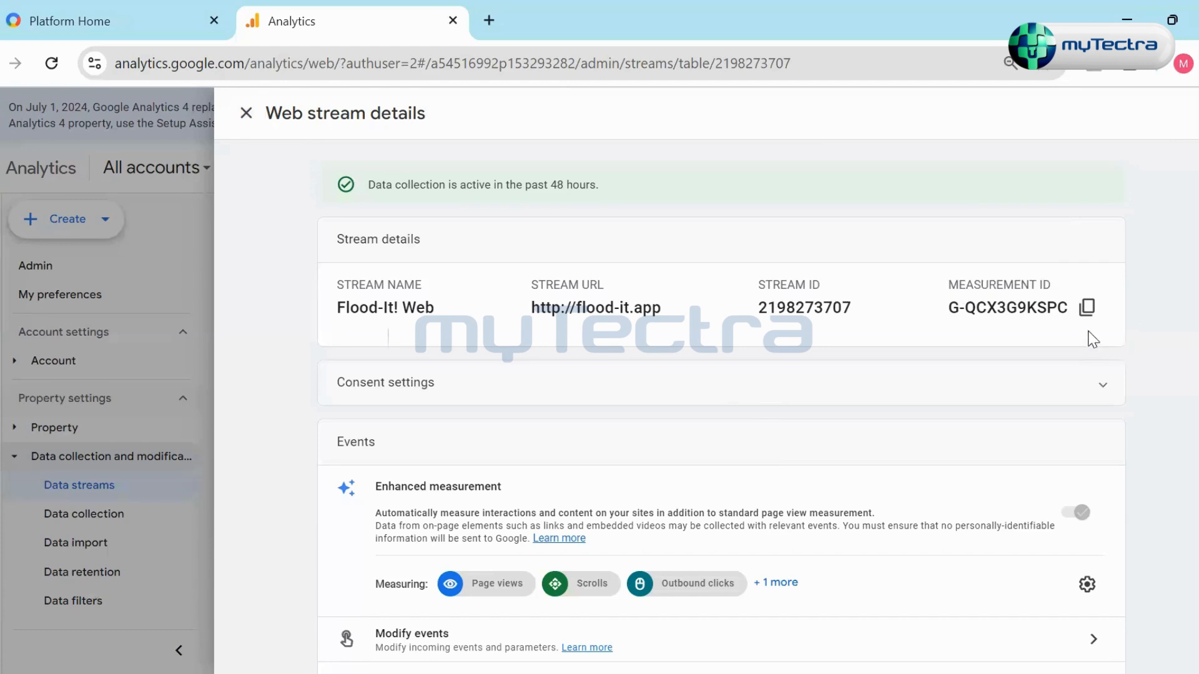
{"action": "left_click", "coordinate": [1087, 308]}
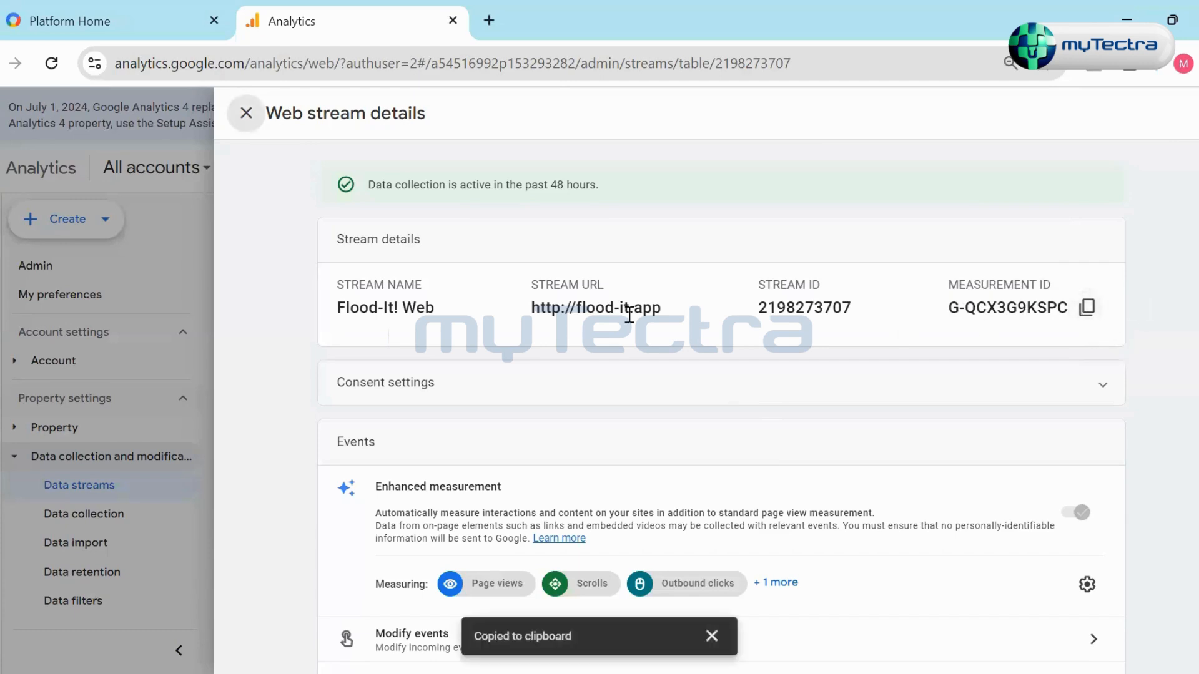
{"action": "left_click", "coordinate": [246, 119]}
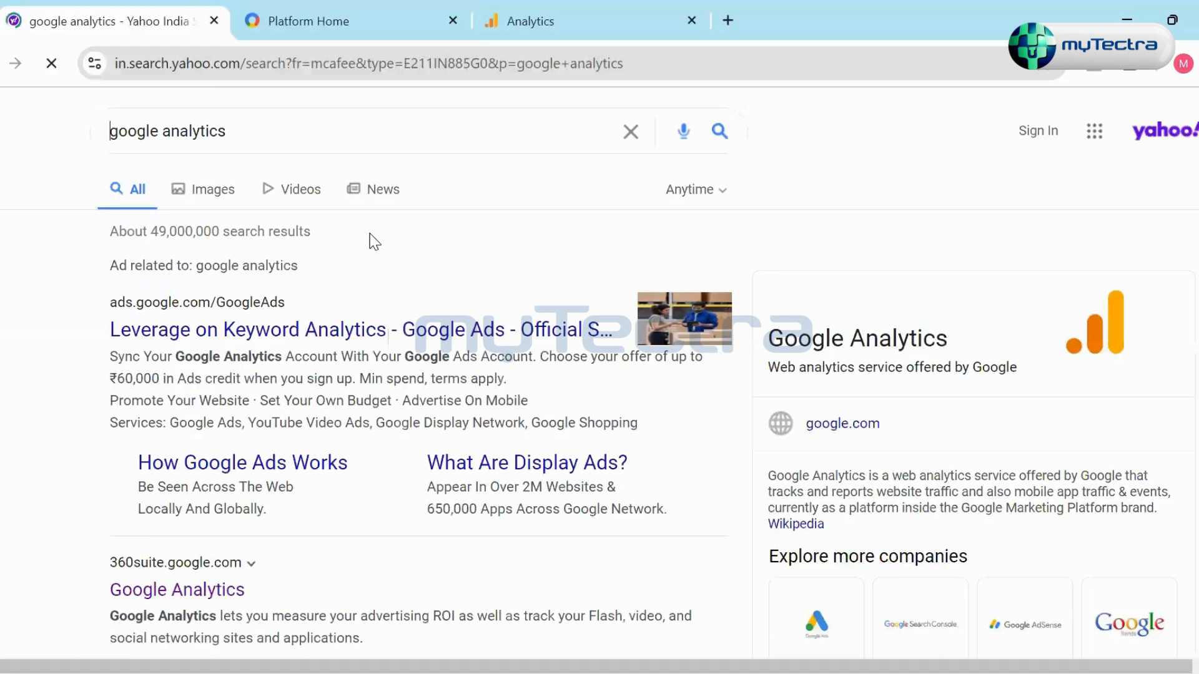
- Search the web for "google taga manager" and open Google Tag Manager from the results
{"action": "type", "text": "goog"}
{"action": "left_click", "coordinate": [227, 78]}
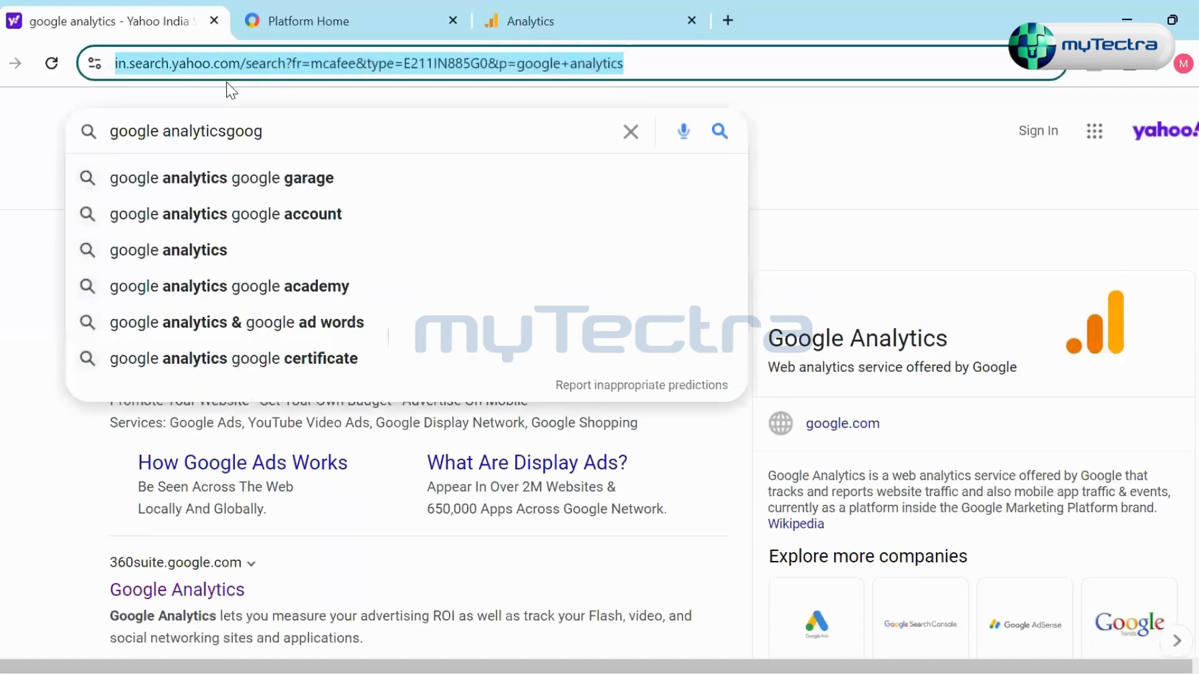
{"action": "type", "text": "google"}
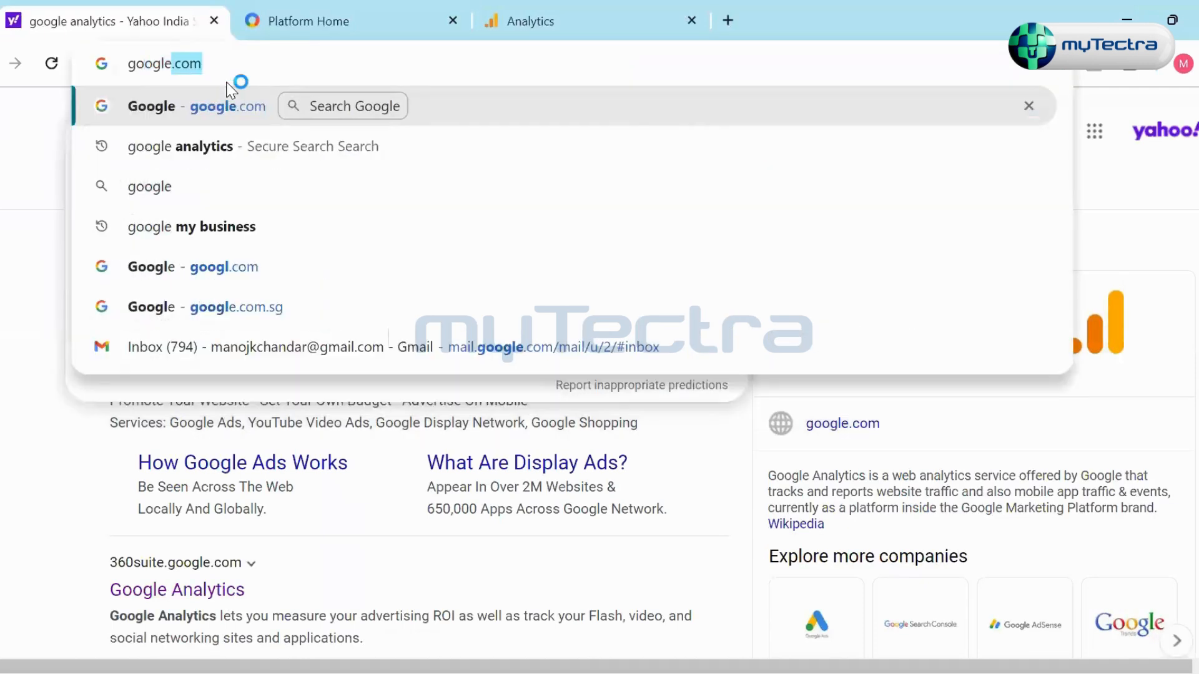
{"action": "type", "text": " taga mana"}
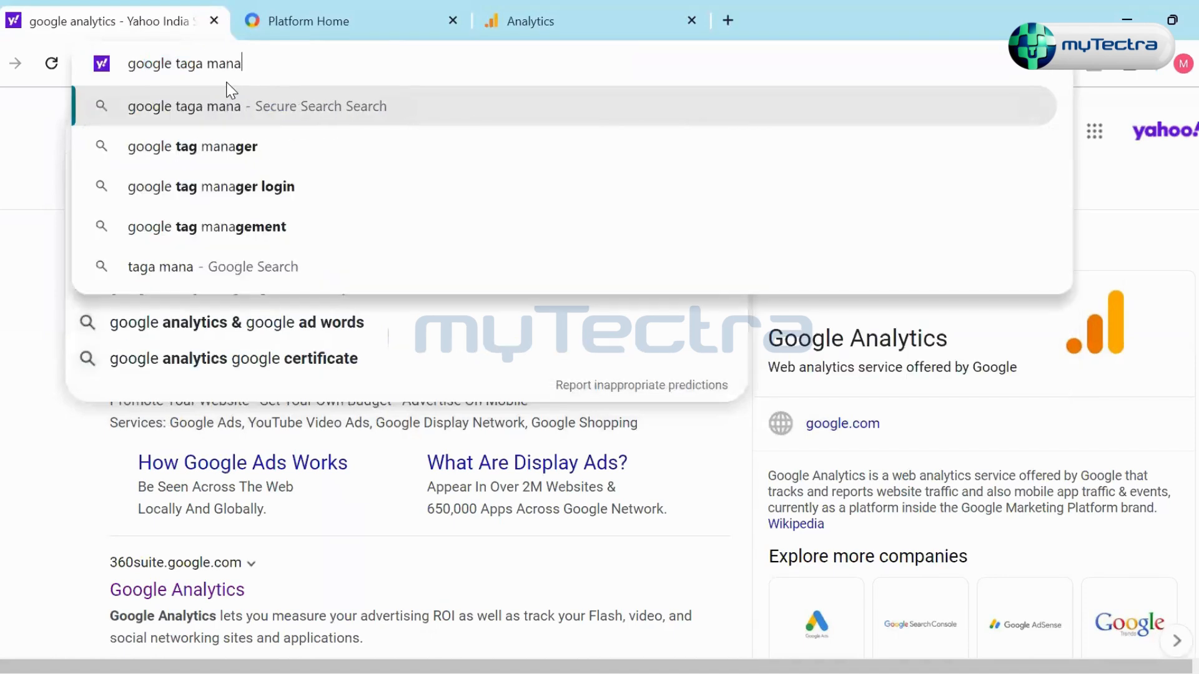
{"action": "type", "text": "ger"}
{"action": "key", "text": "Return"}
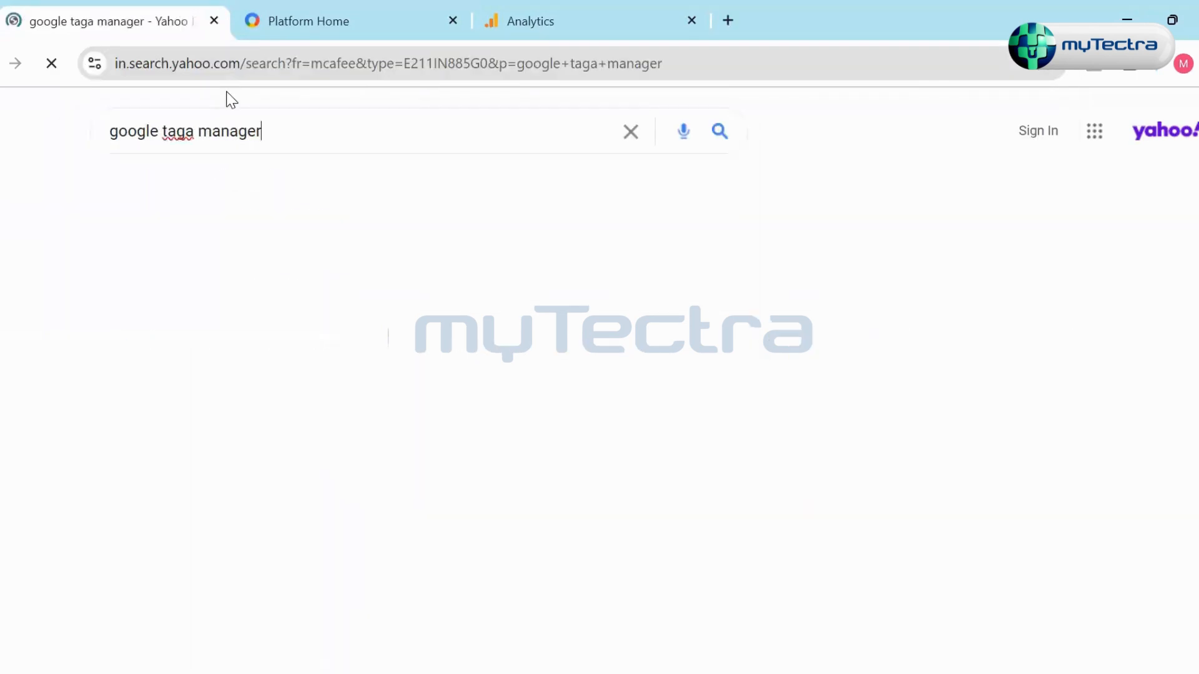
{"action": "left_click", "coordinate": [201, 380]}
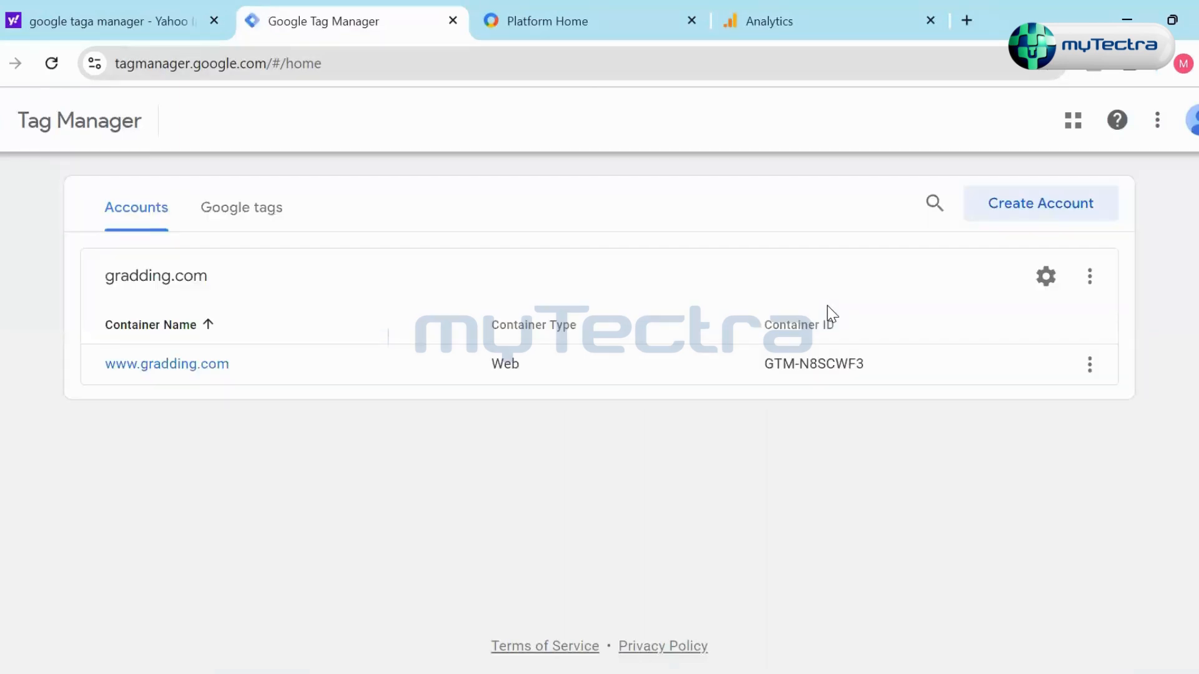
- Start a new Tag Manager account named Test and set its country to India
{"action": "left_click", "coordinate": [1023, 218]}
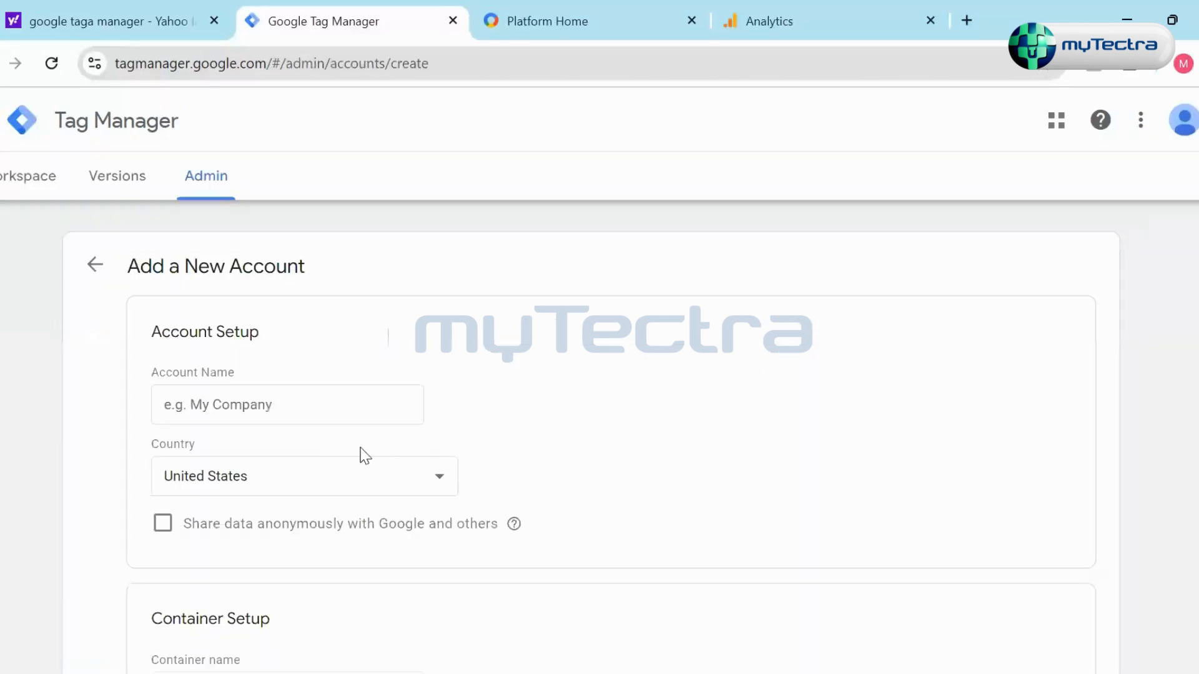
{"action": "left_click", "coordinate": [305, 407]}
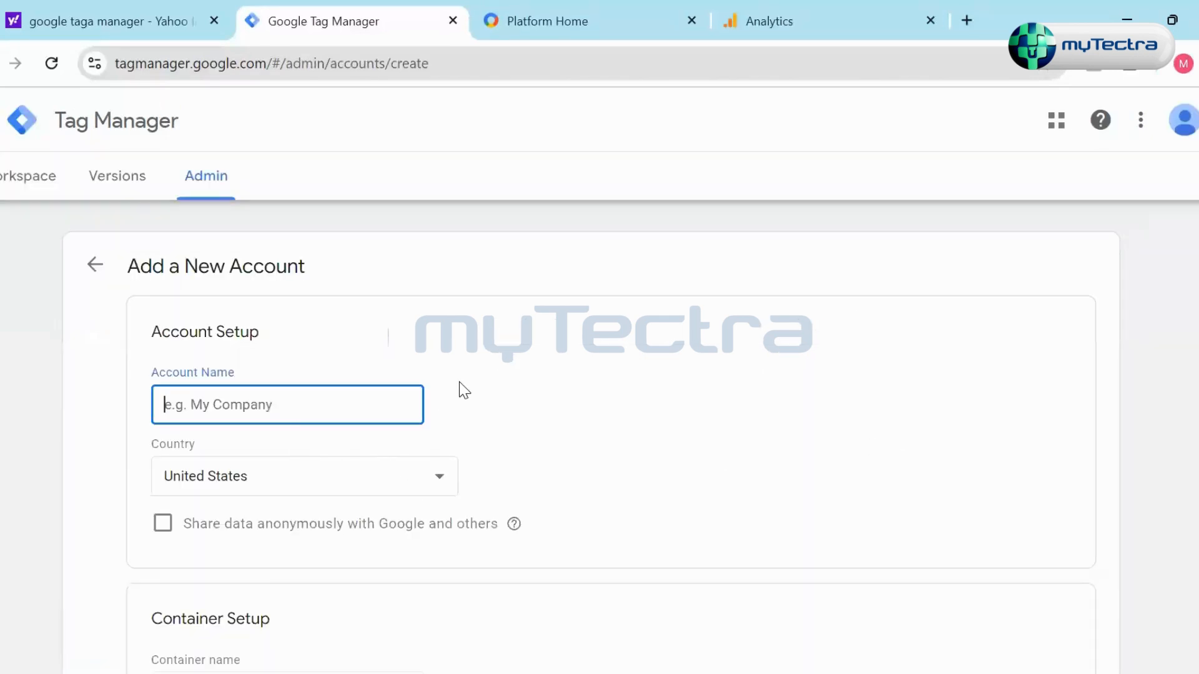
{"action": "type", "text": "Test"}
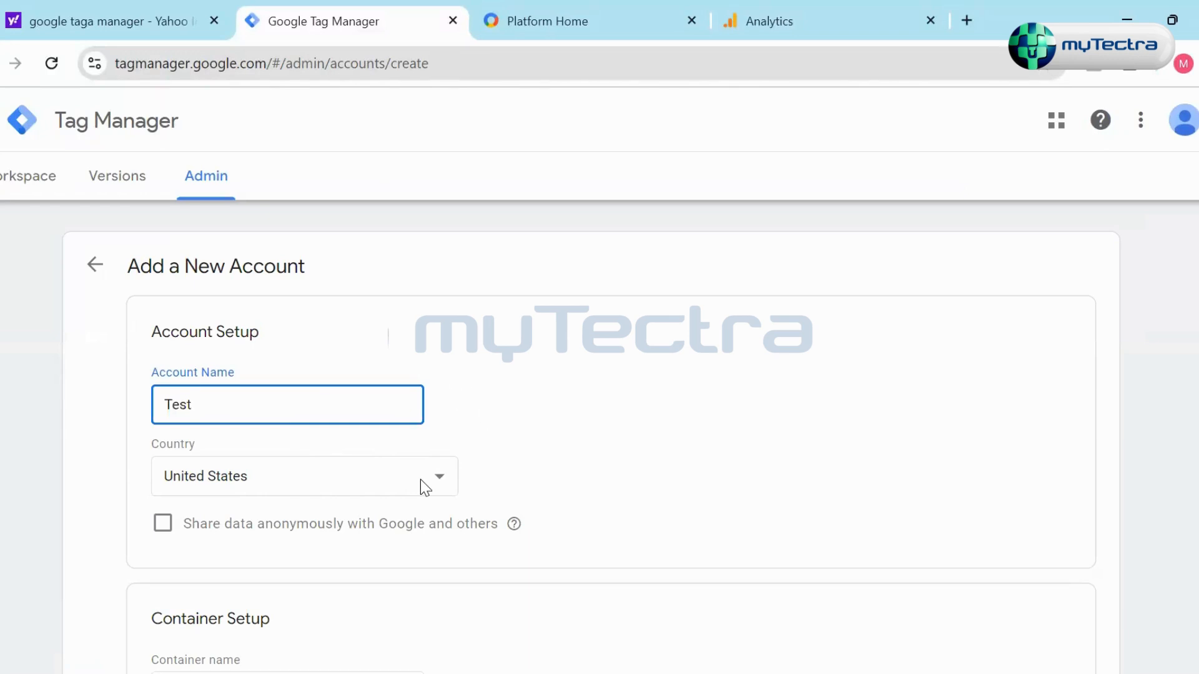
{"action": "left_click", "coordinate": [420, 479]}
{"action": "type", "text": "india"}
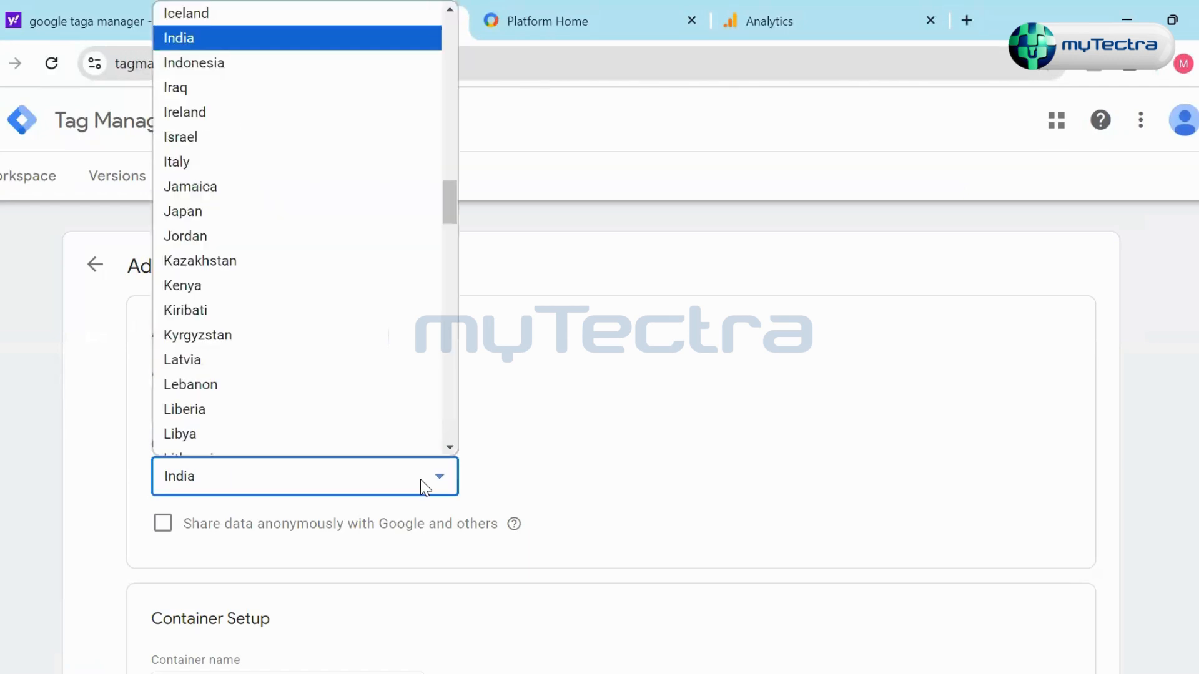
- Examine the container name and target platform options in the new account's container setup
{"action": "scroll", "coordinate": [464, 490], "scroll_direction": "down", "scroll_amount": 3}
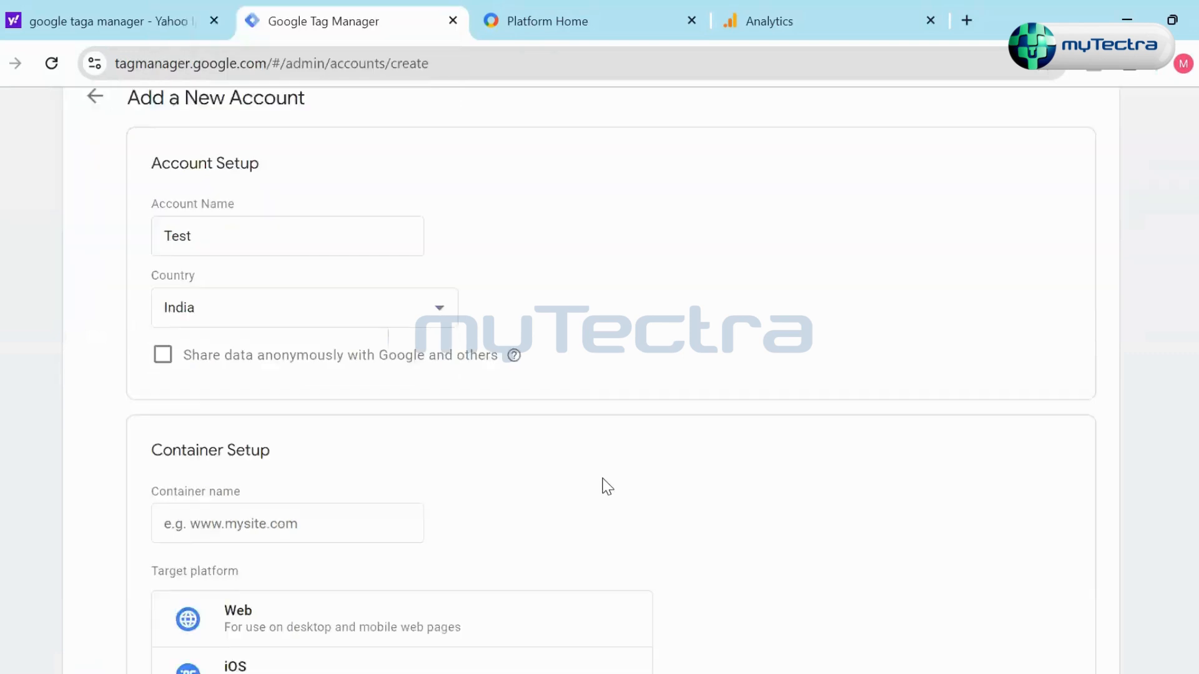
{"action": "scroll", "coordinate": [468, 490], "scroll_direction": "down", "scroll_amount": 1}
{"action": "left_click", "coordinate": [359, 407]}
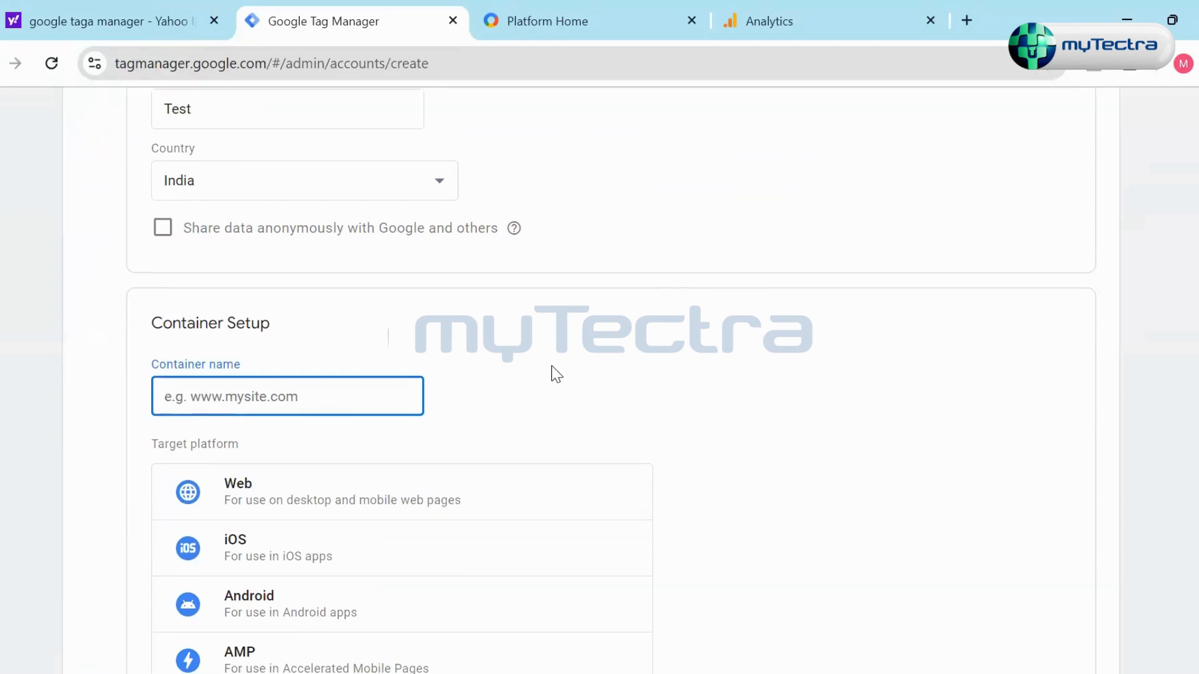
{"action": "scroll", "coordinate": [552, 374], "scroll_direction": "up", "scroll_amount": 5}
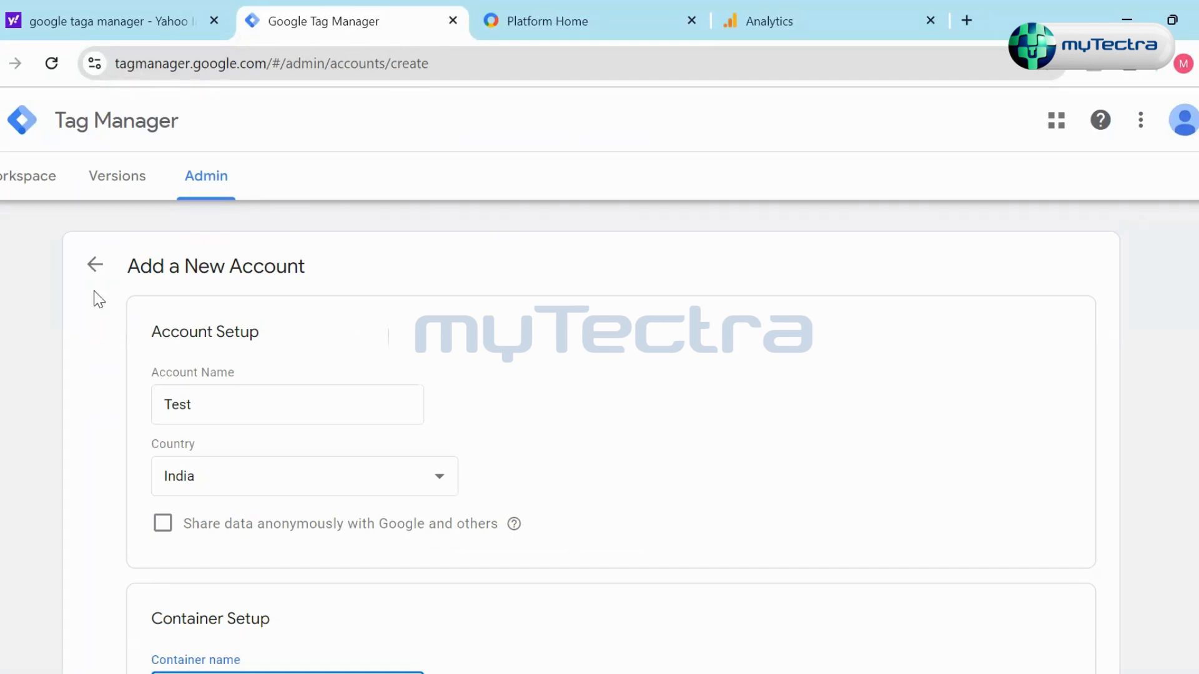
{"action": "left_click", "coordinate": [1001, 111]}
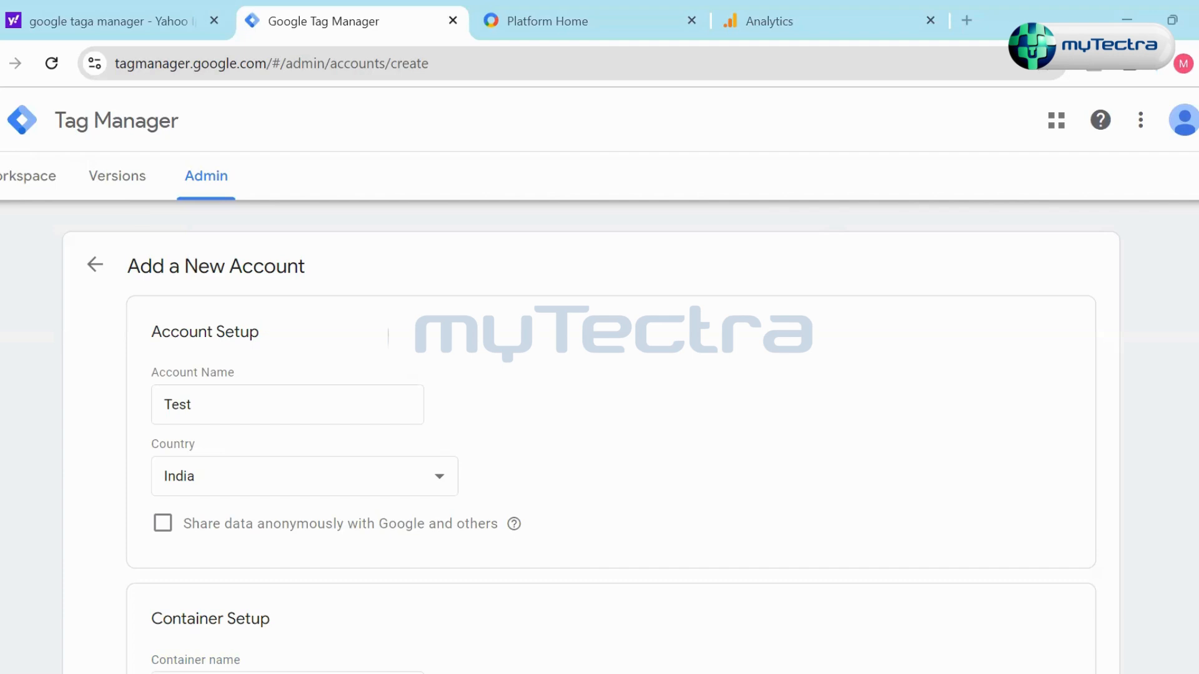
- Switch to Google Analytics, open the Flood-It! Web stream details and highlight its measurement ID
{"action": "left_click", "coordinate": [506, 32]}
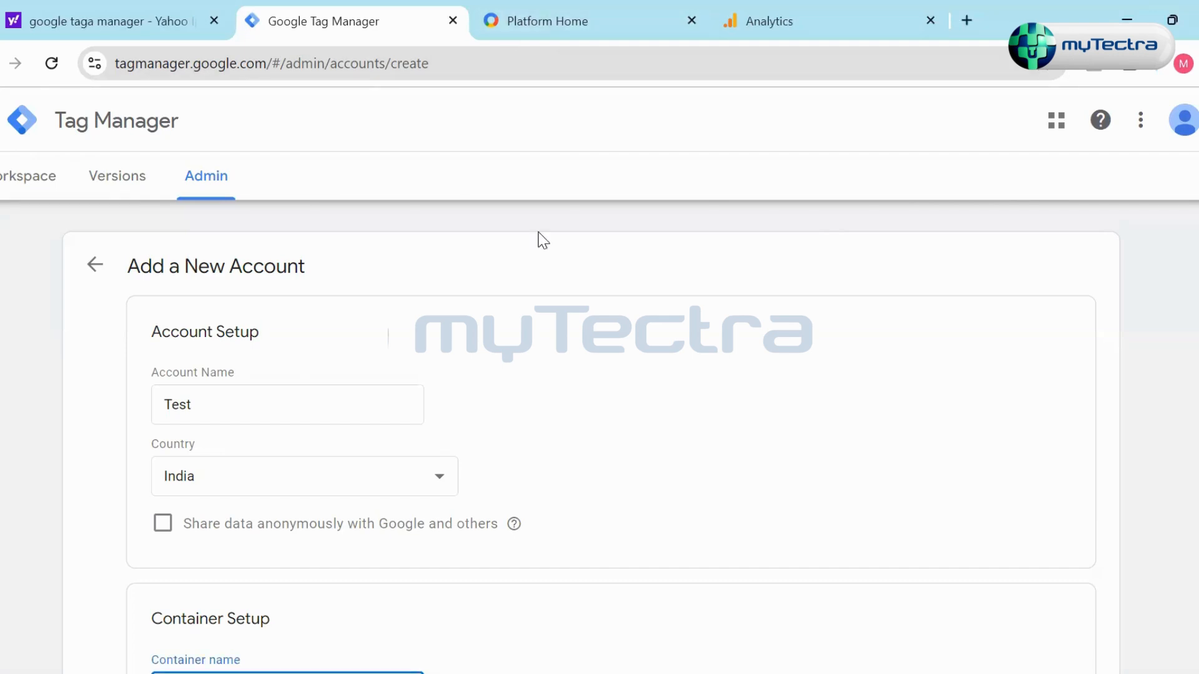
{"action": "key", "text": "ctrl+Tab"}
{"action": "key", "text": "ctrl+Tab"}
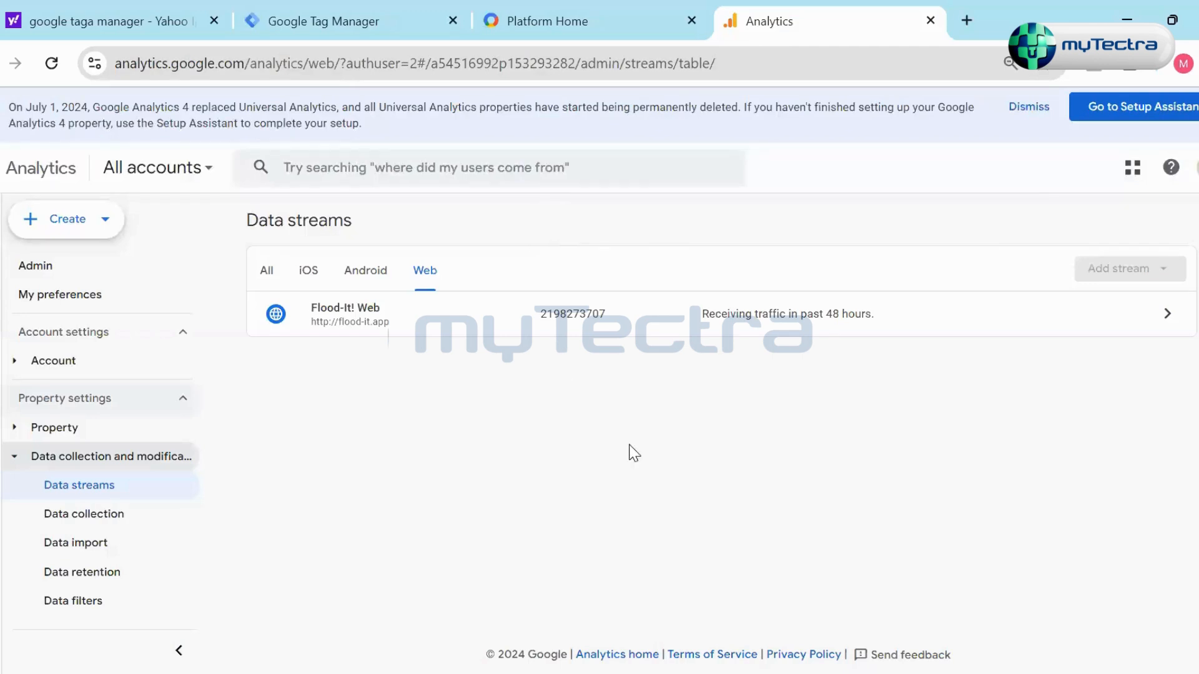
{"action": "left_click", "coordinate": [850, 309]}
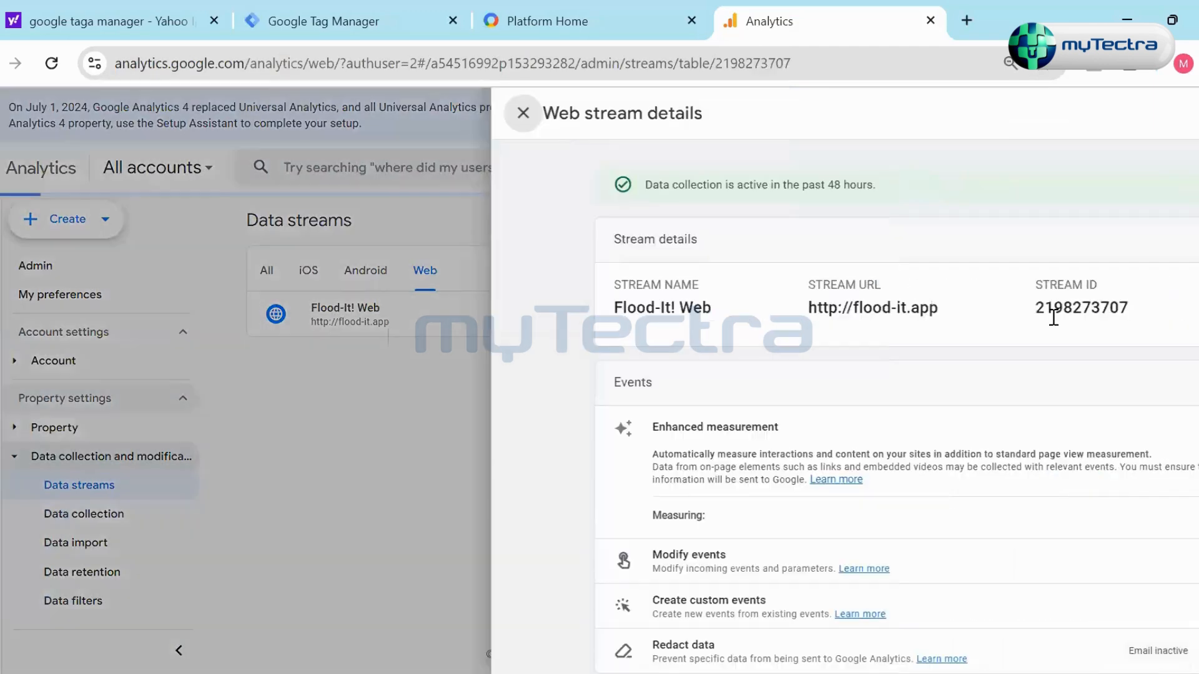
{"action": "double_click", "coordinate": [1069, 307]}
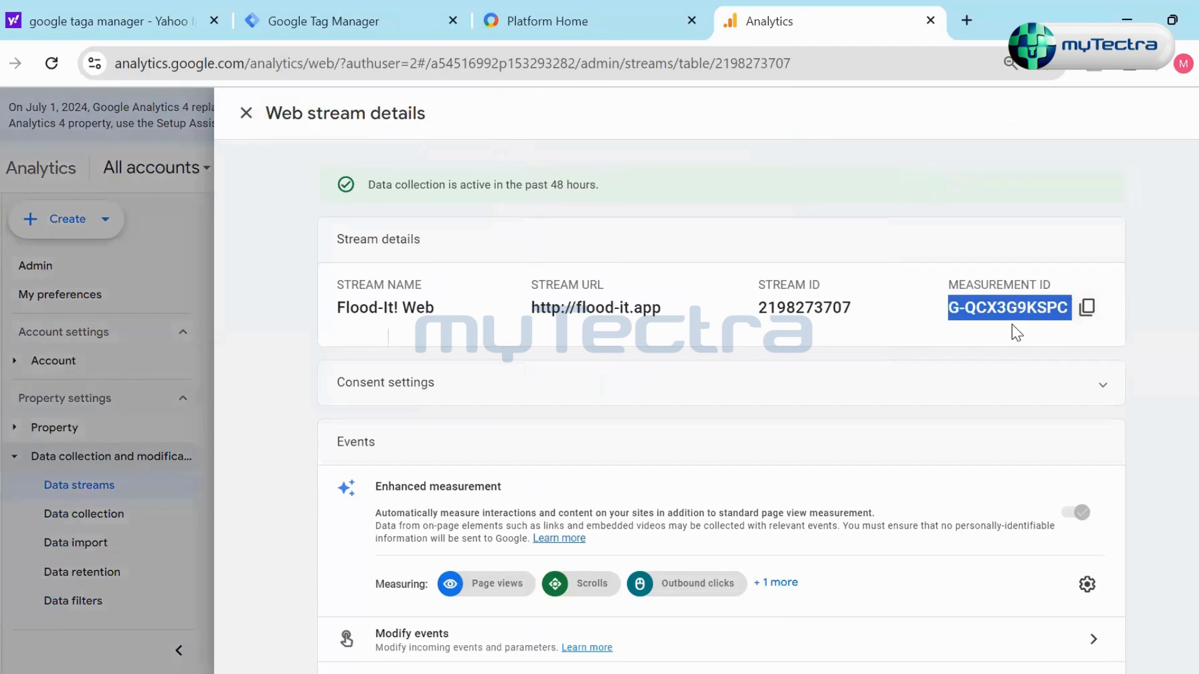
- Examine the web stream's enhanced measurement events with the full list expanded, its measurement ID, and its Google tag options
{"action": "scroll", "coordinate": [1009, 373], "scroll_direction": "down", "scroll_amount": 3}
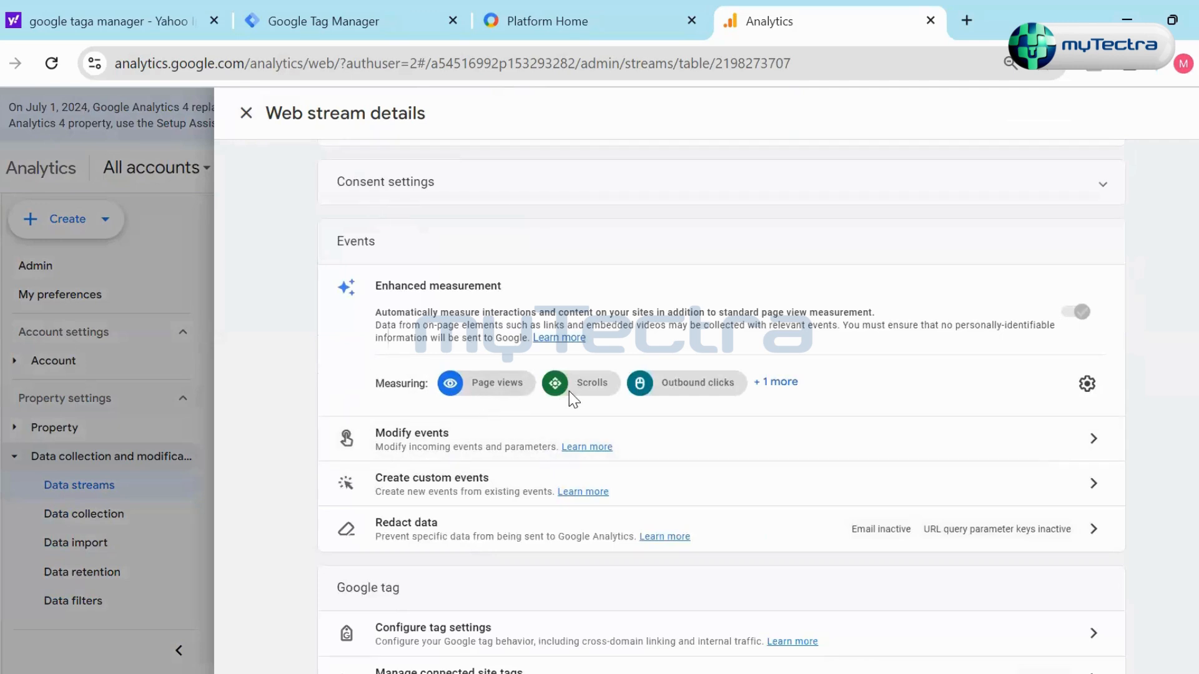
{"action": "left_click", "coordinate": [778, 384]}
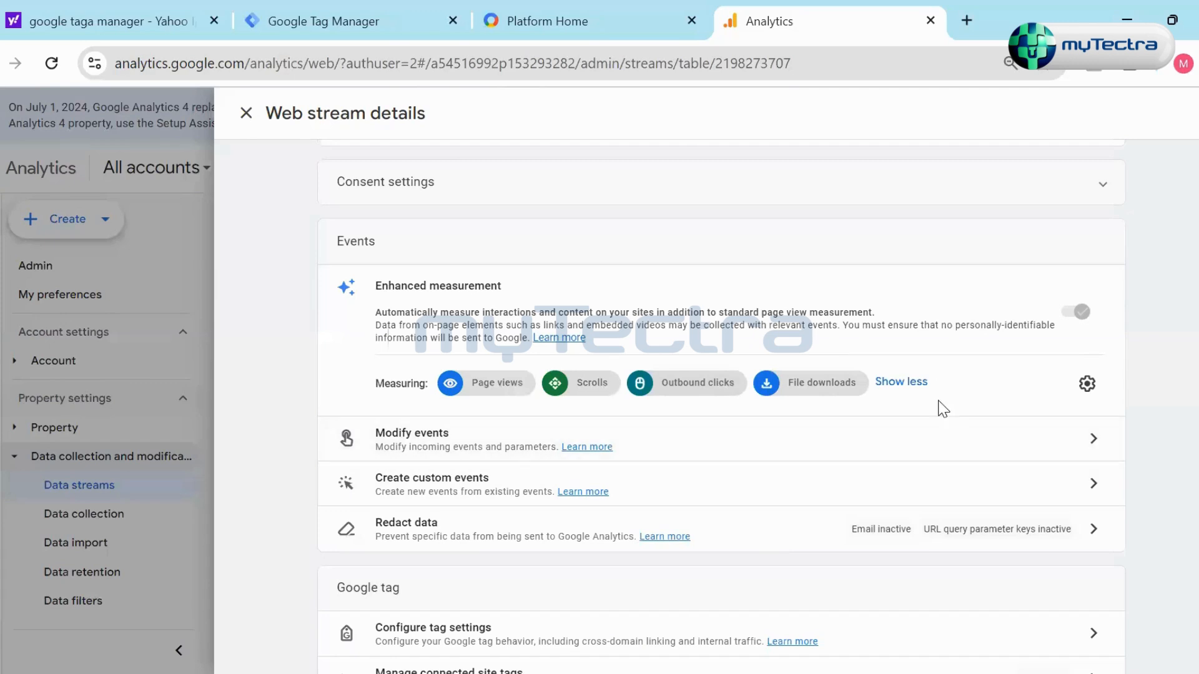
{"action": "scroll", "coordinate": [937, 412], "scroll_direction": "up", "scroll_amount": 3}
{"action": "triple_click", "coordinate": [963, 308]}
{"action": "left_click_drag", "start_coordinate": [945, 309], "coordinate": [1069, 308]}
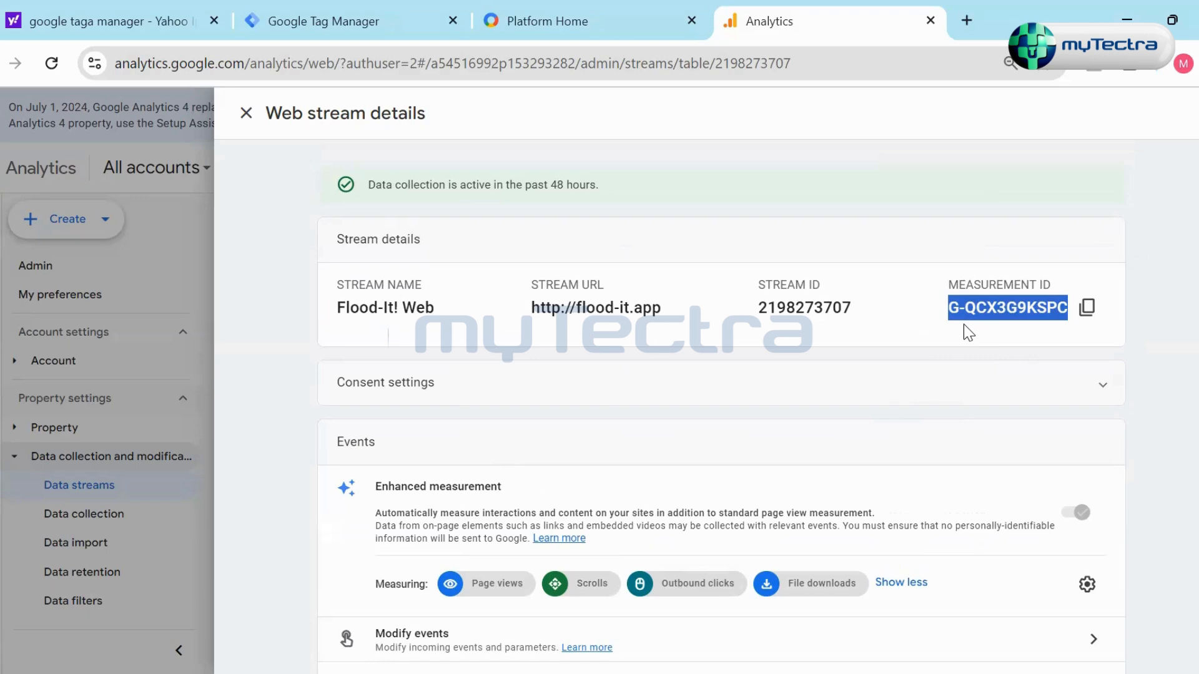
{"action": "scroll", "coordinate": [882, 410], "scroll_direction": "down", "scroll_amount": 2}
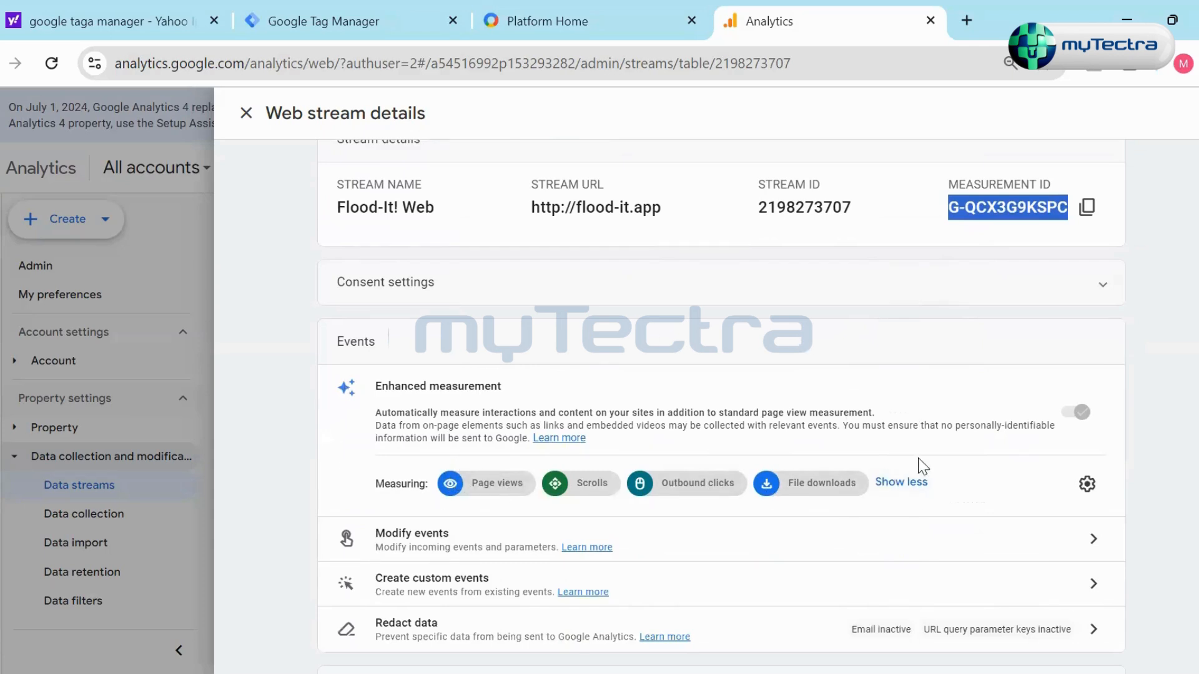
{"action": "left_click", "coordinate": [910, 489]}
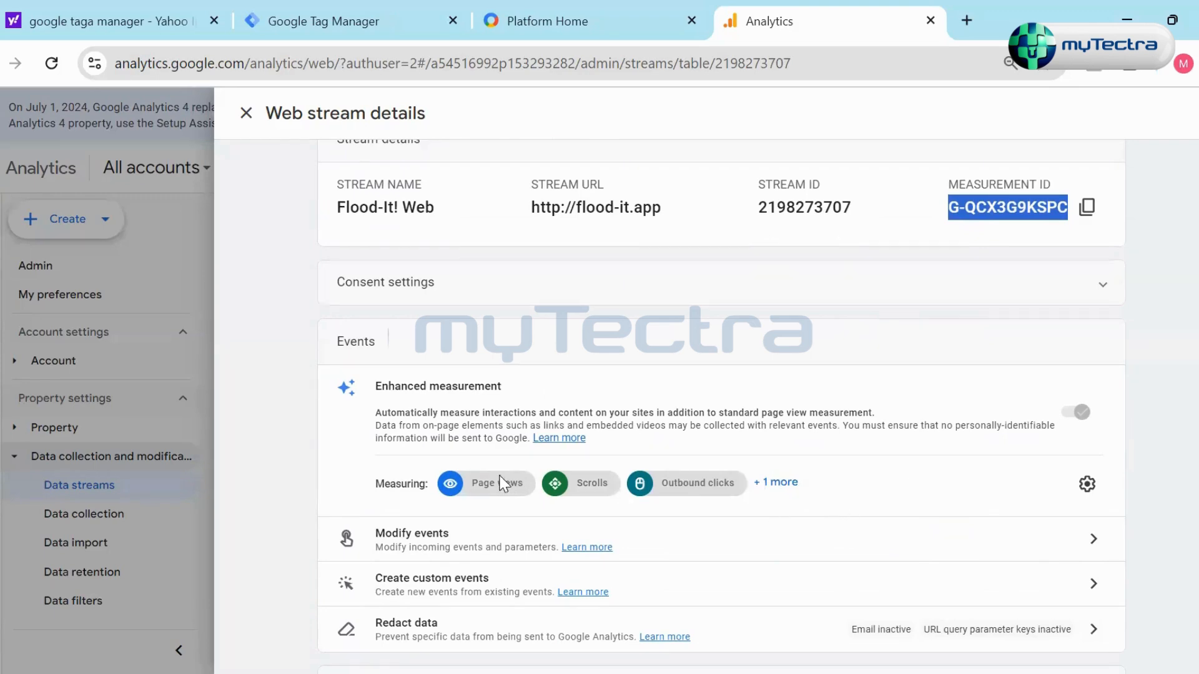
{"action": "left_click", "coordinate": [778, 483]}
{"action": "scroll", "coordinate": [981, 487], "scroll_direction": "down", "scroll_amount": 3}
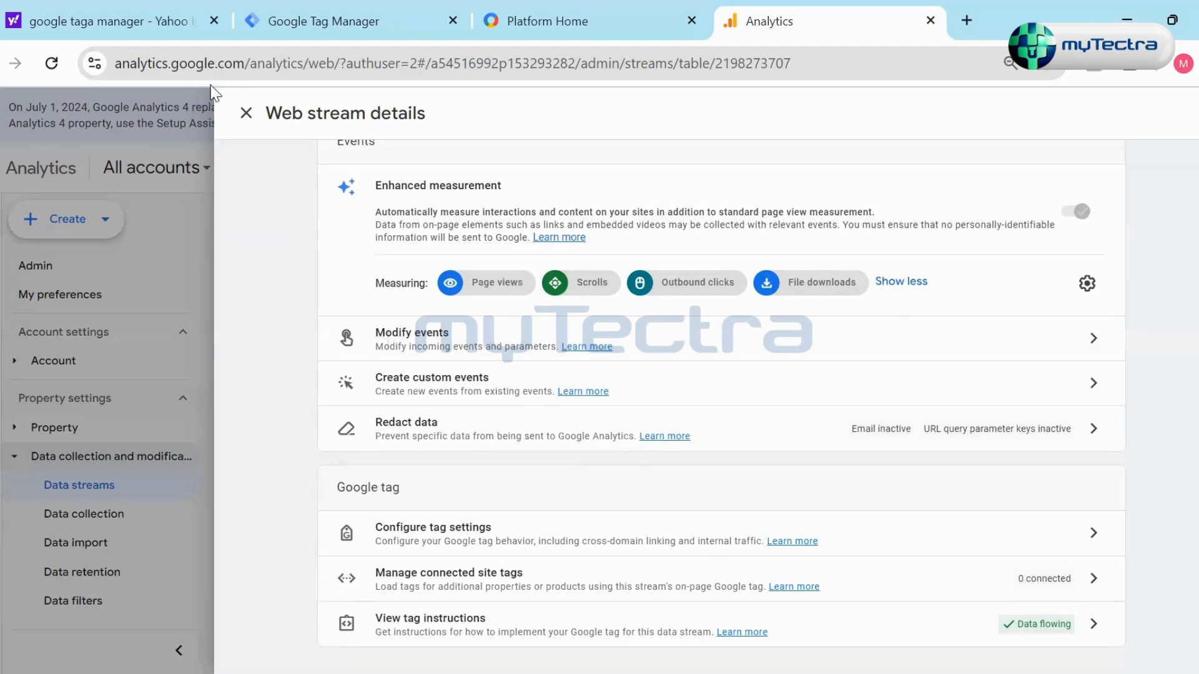
- Review the container setup in Google Tag Manager and return to the measurement ID in the Google Analytics web stream details
{"action": "left_click", "coordinate": [290, 25]}
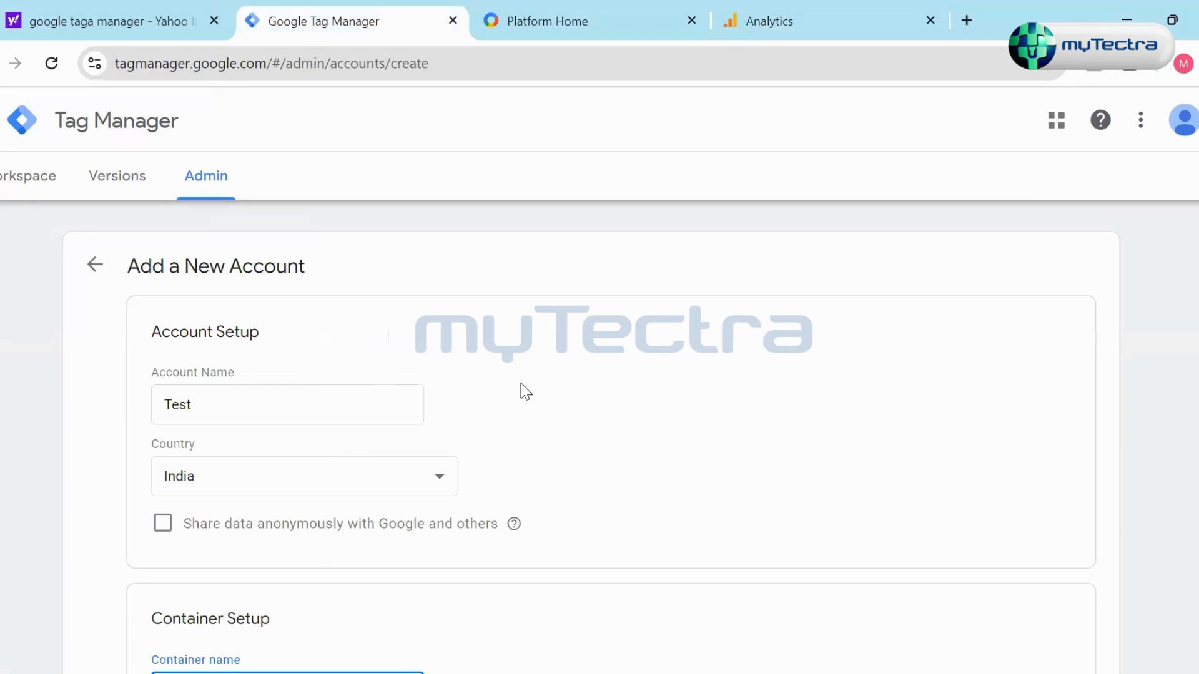
{"action": "scroll", "coordinate": [554, 380], "scroll_direction": "down", "scroll_amount": 3}
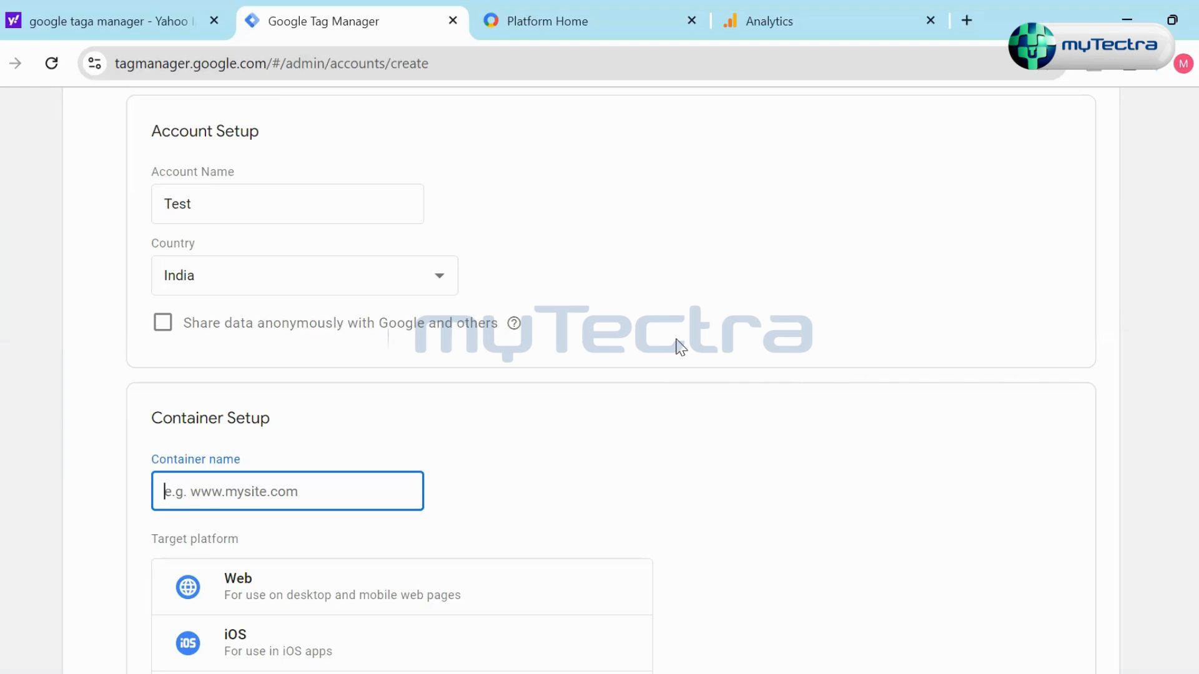
{"action": "left_click", "coordinate": [798, 29]}
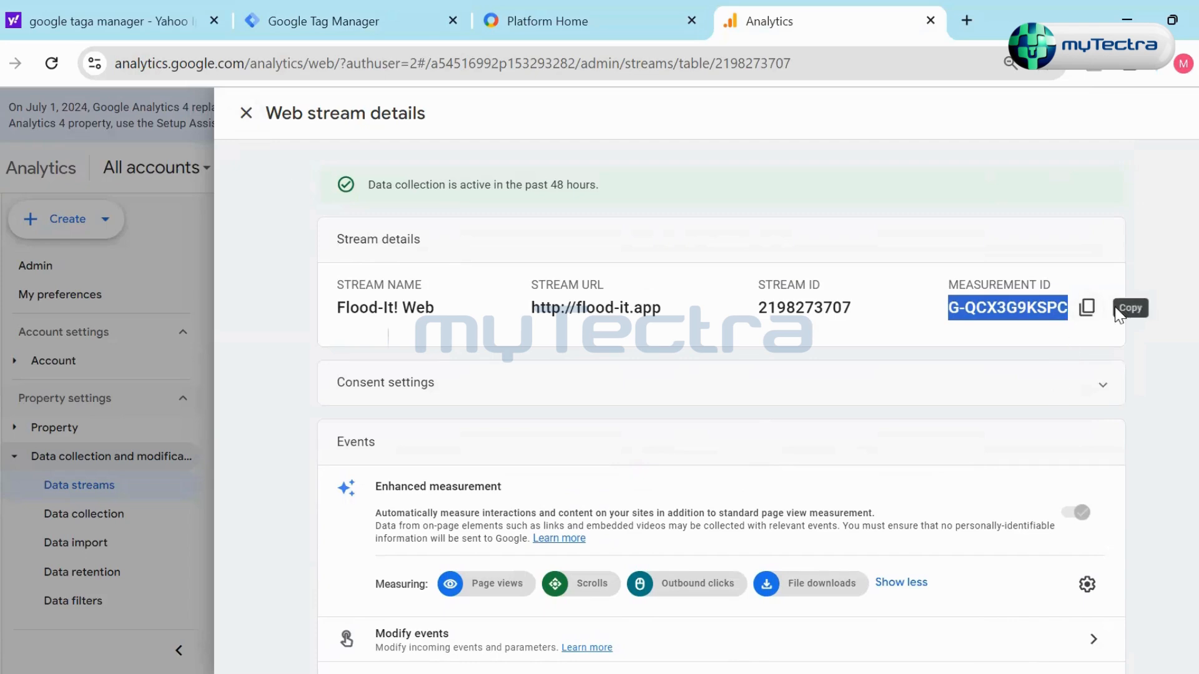
{"action": "left_click", "coordinate": [1111, 331]}
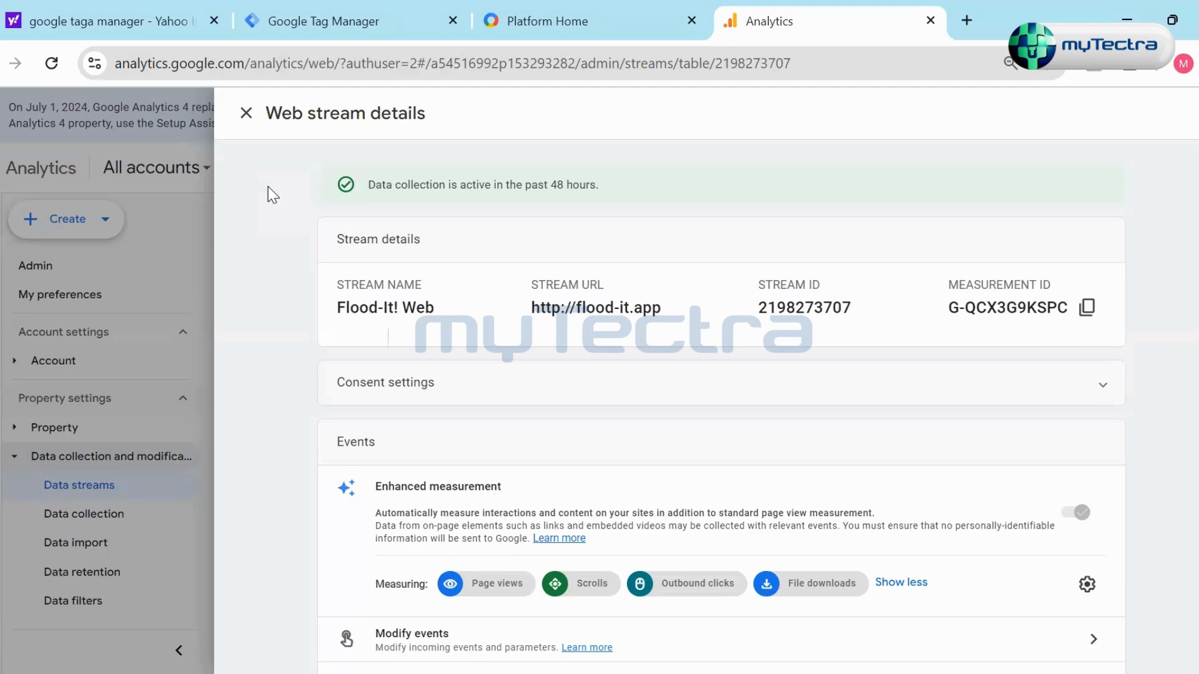
- Close the web stream details, expand the Property settings group, and view all data streams before filtering back to Web
{"action": "left_click", "coordinate": [246, 114]}
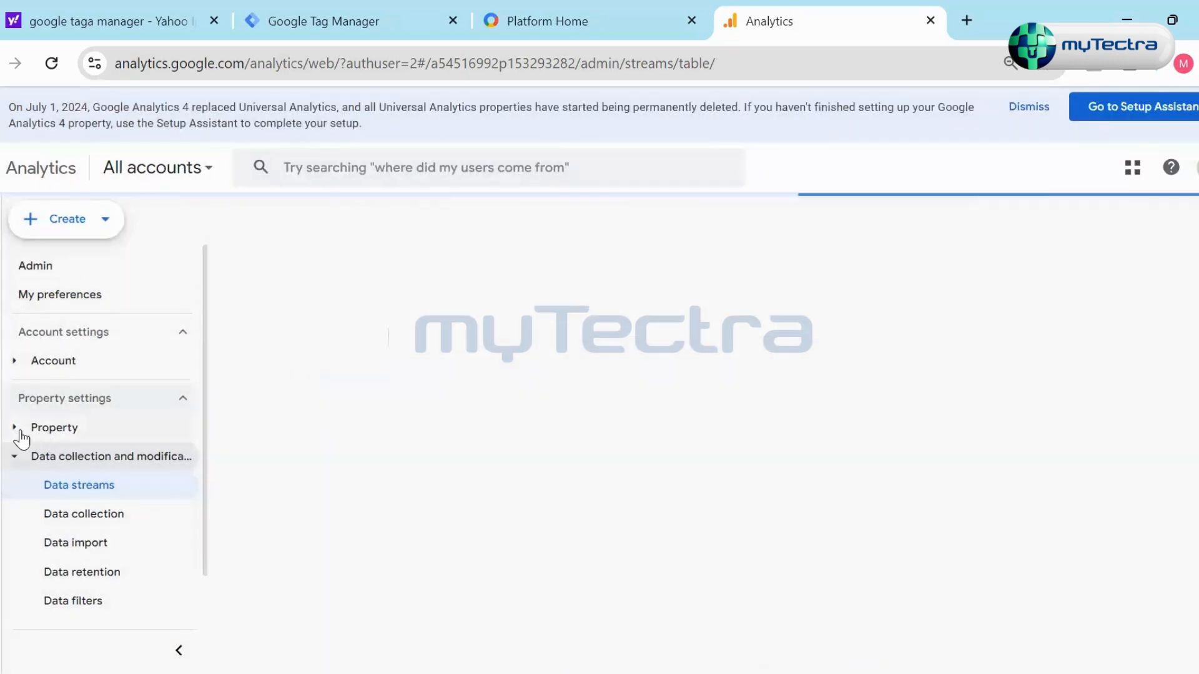
{"action": "left_click", "coordinate": [16, 430]}
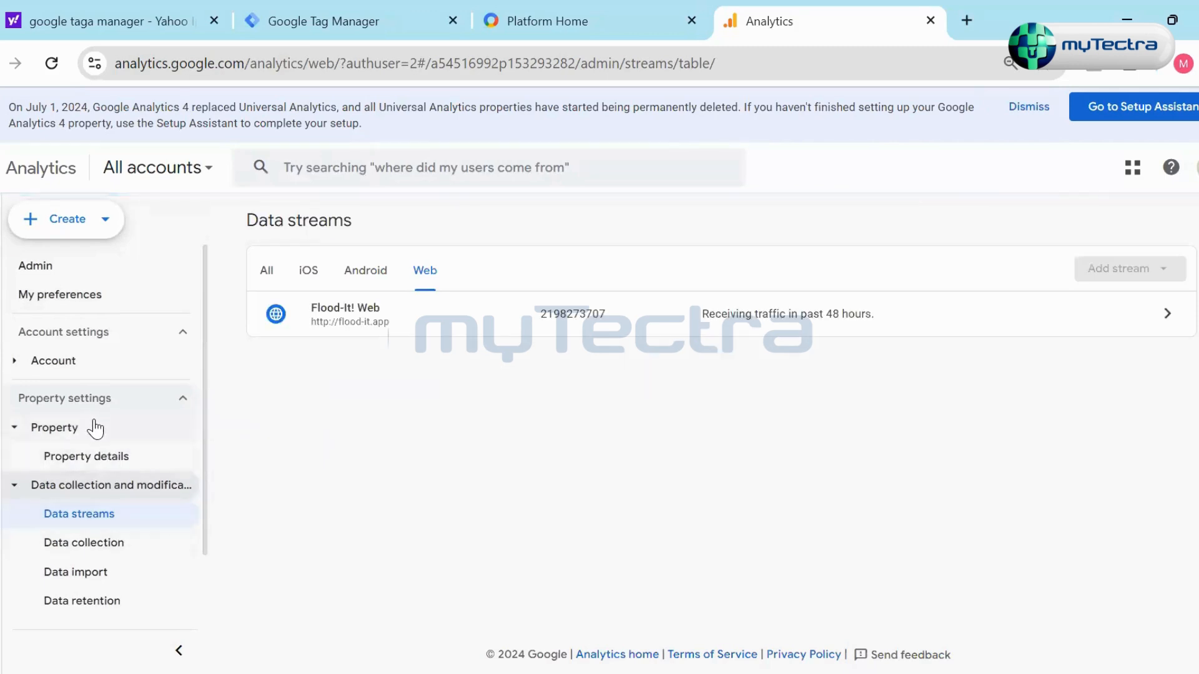
{"action": "left_click", "coordinate": [95, 428]}
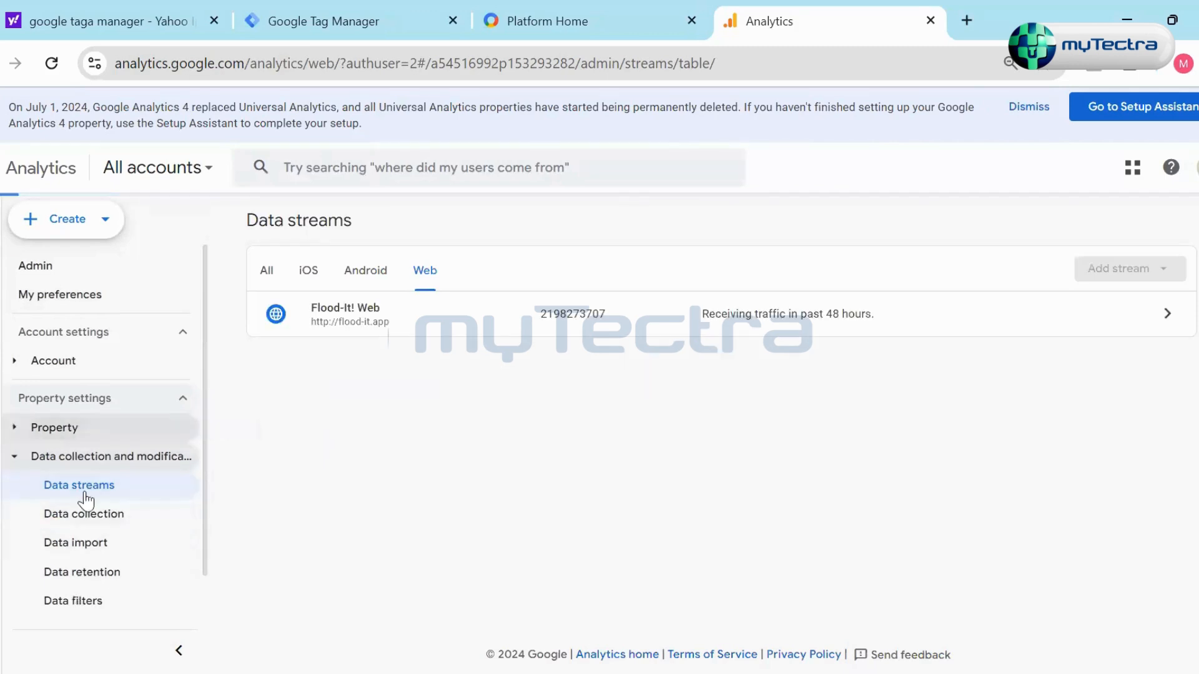
{"action": "left_click", "coordinate": [78, 430]}
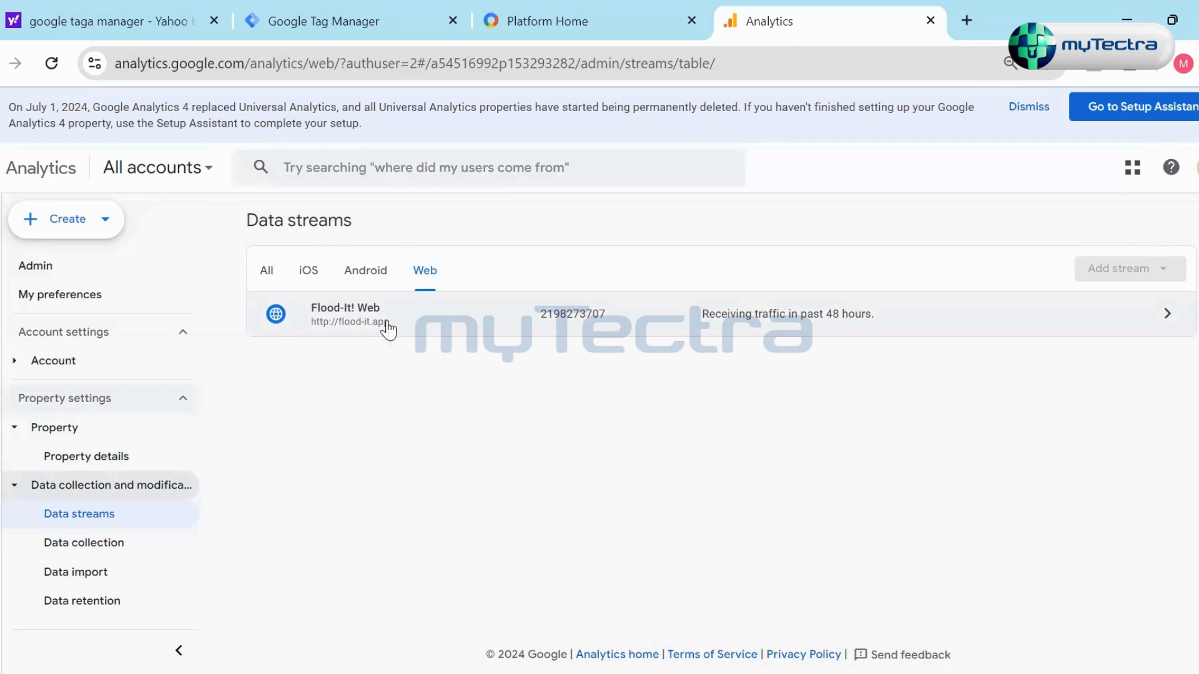
{"action": "left_click", "coordinate": [262, 274]}
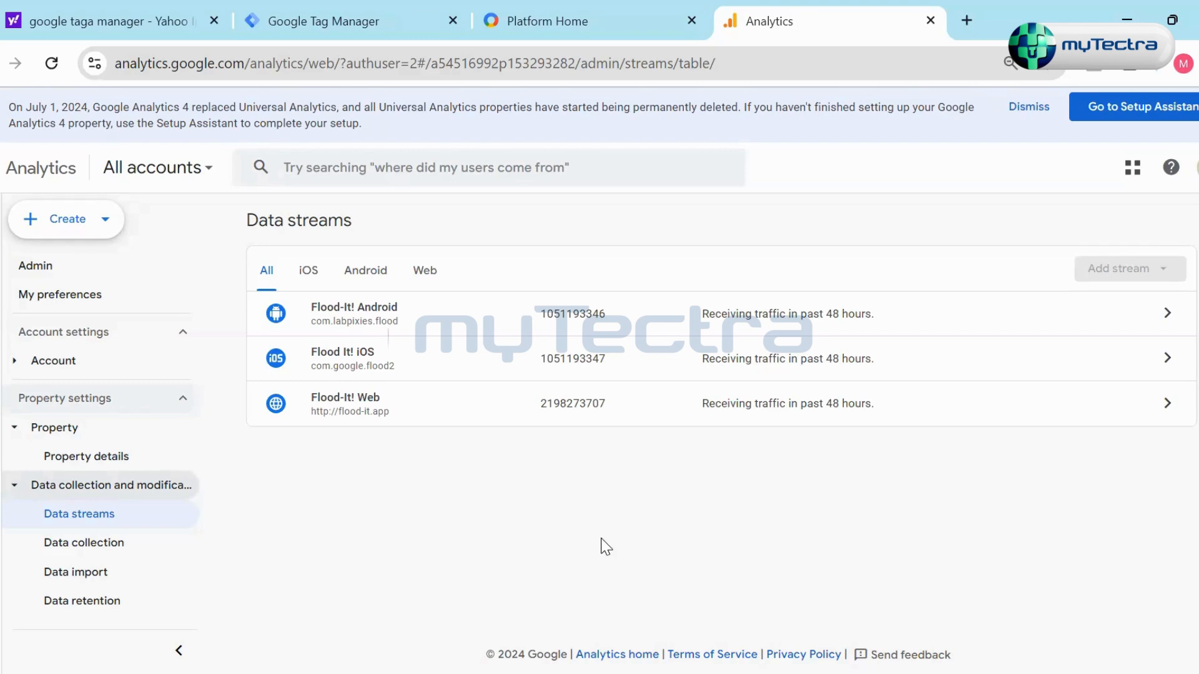
{"action": "left_click", "coordinate": [424, 270]}
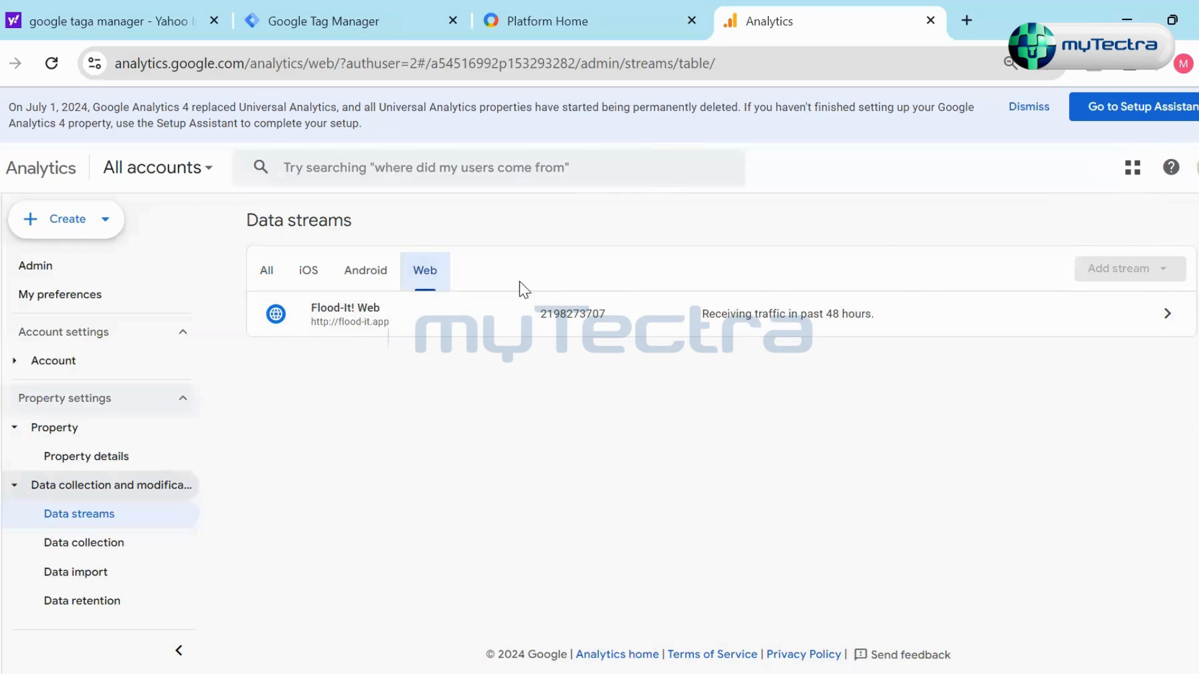
- Check the Tag Manager container setup again and view what can be created in Google Analytics
{"action": "left_click", "coordinate": [259, 31]}
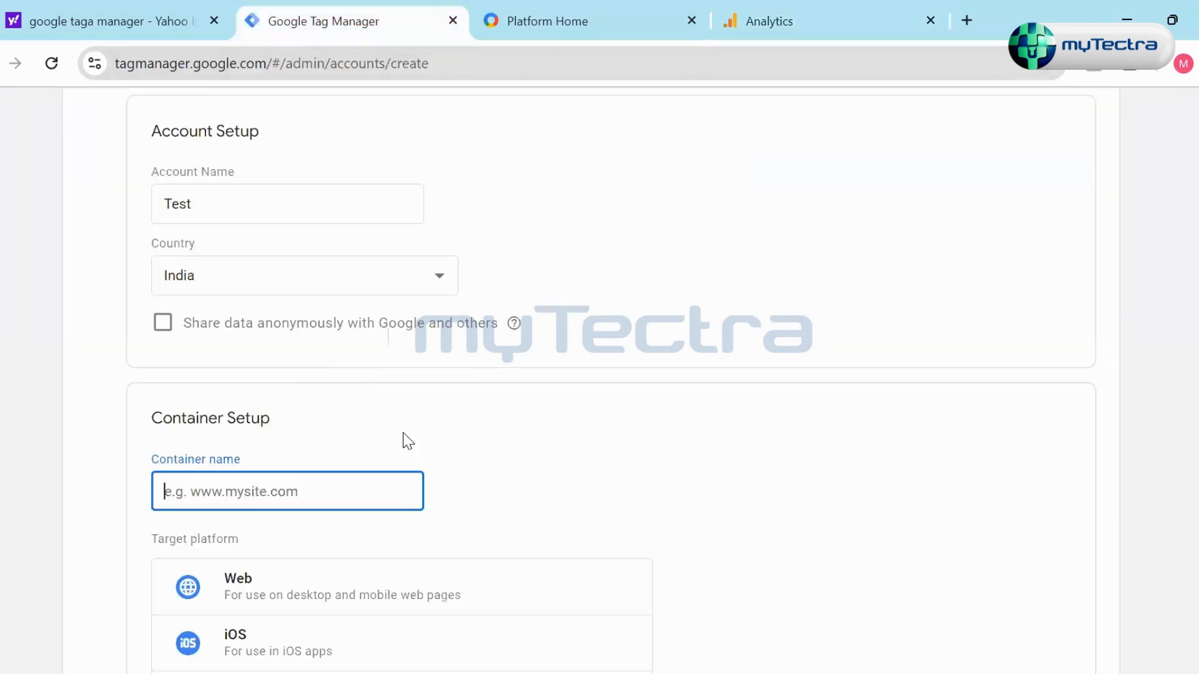
{"action": "left_click", "coordinate": [763, 29]}
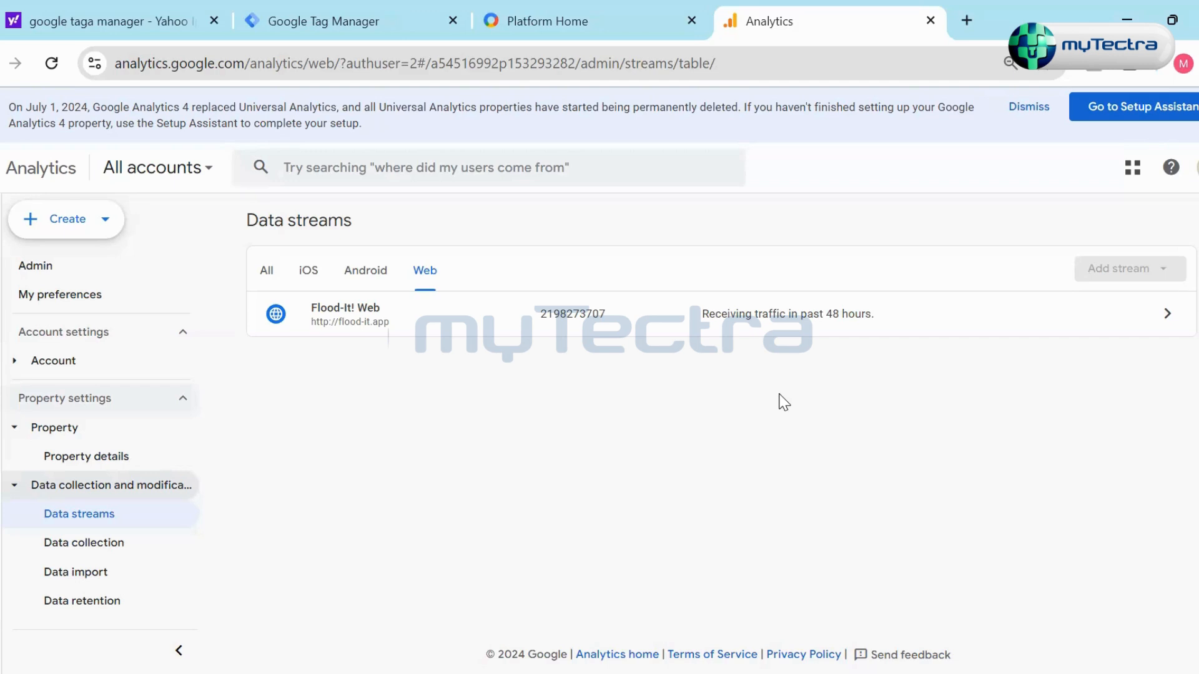
{"action": "left_click", "coordinate": [100, 222]}
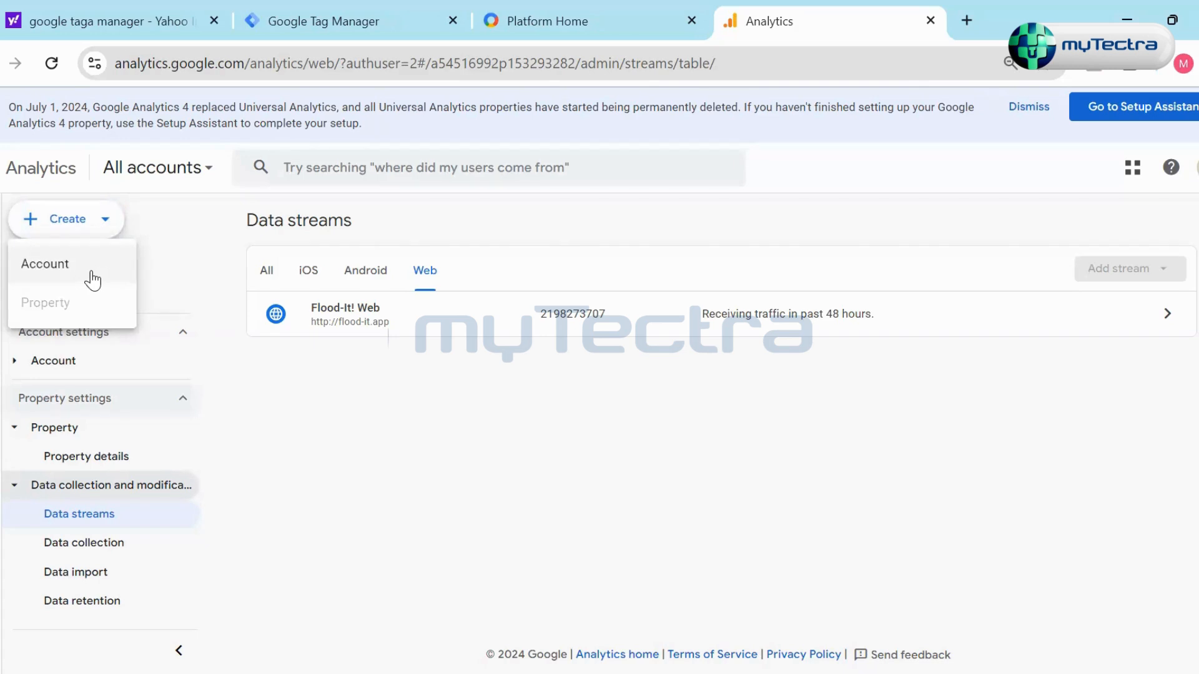
{"action": "left_click", "coordinate": [194, 237]}
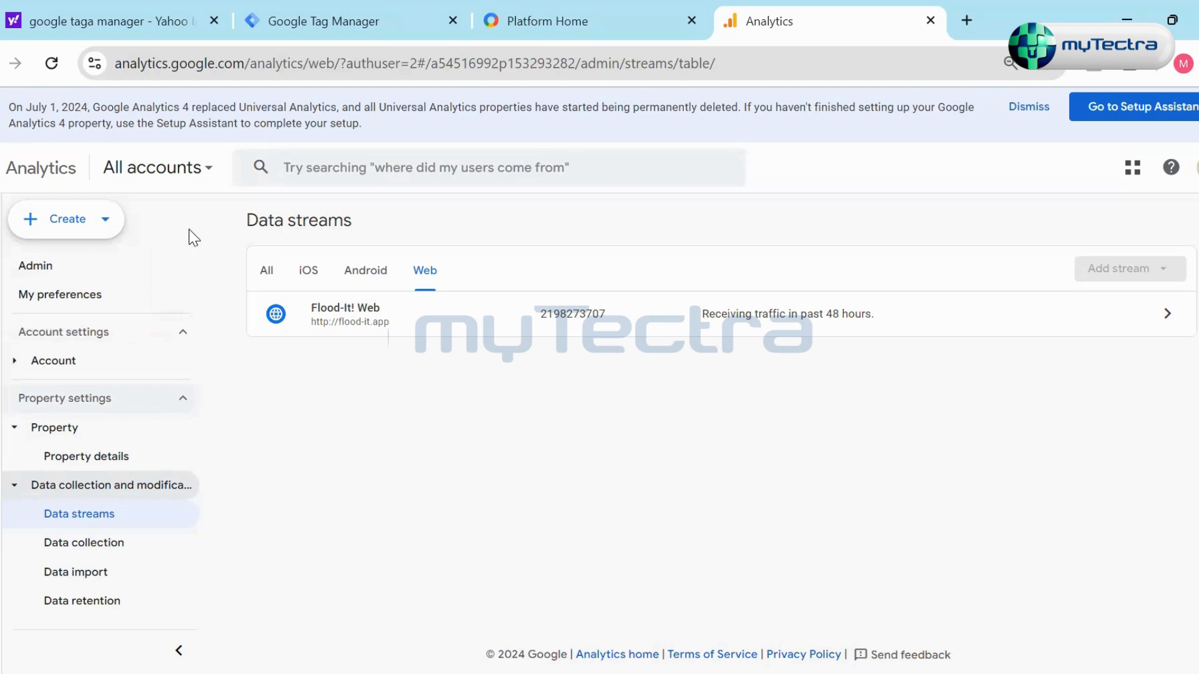
- Start a new Analytics account named Test, keep the default data sharing settings, and continue to property creation
{"action": "left_click", "coordinate": [98, 231]}
{"action": "left_click", "coordinate": [94, 267]}
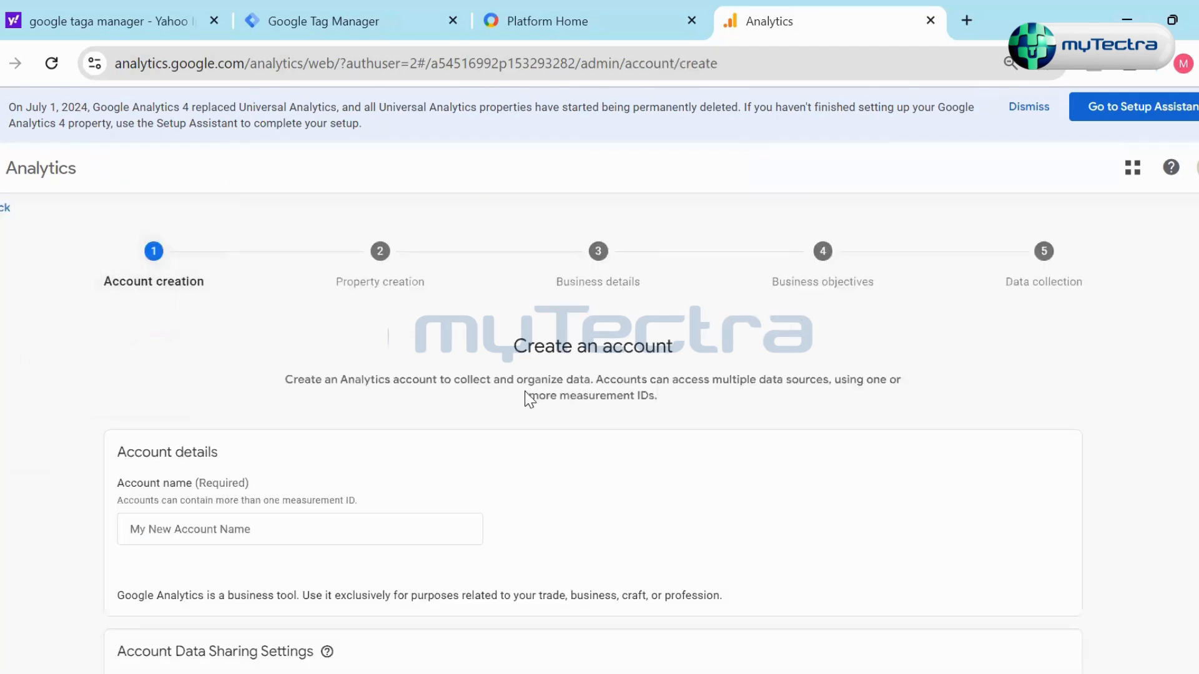
{"action": "scroll", "coordinate": [551, 418], "scroll_direction": "down", "scroll_amount": 5}
{"action": "scroll", "coordinate": [551, 417], "scroll_direction": "up", "scroll_amount": 5}
{"action": "scroll", "coordinate": [551, 417], "scroll_direction": "down", "scroll_amount": 3}
{"action": "left_click", "coordinate": [388, 423]}
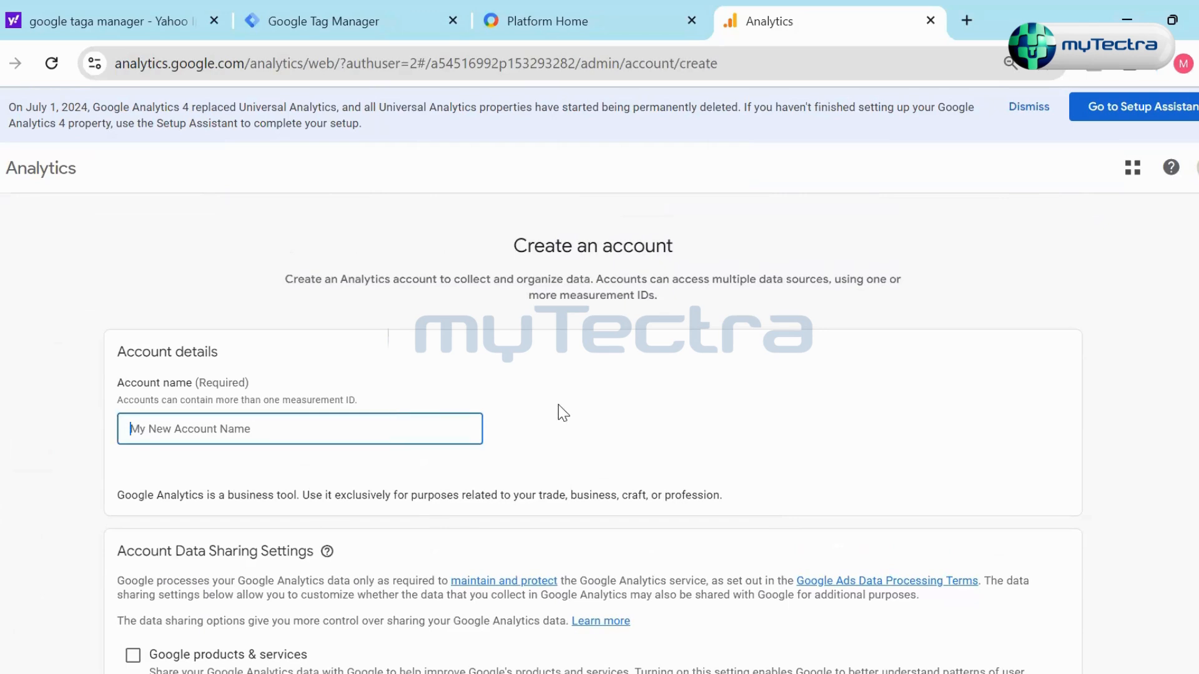
{"action": "type", "text": "Test"}
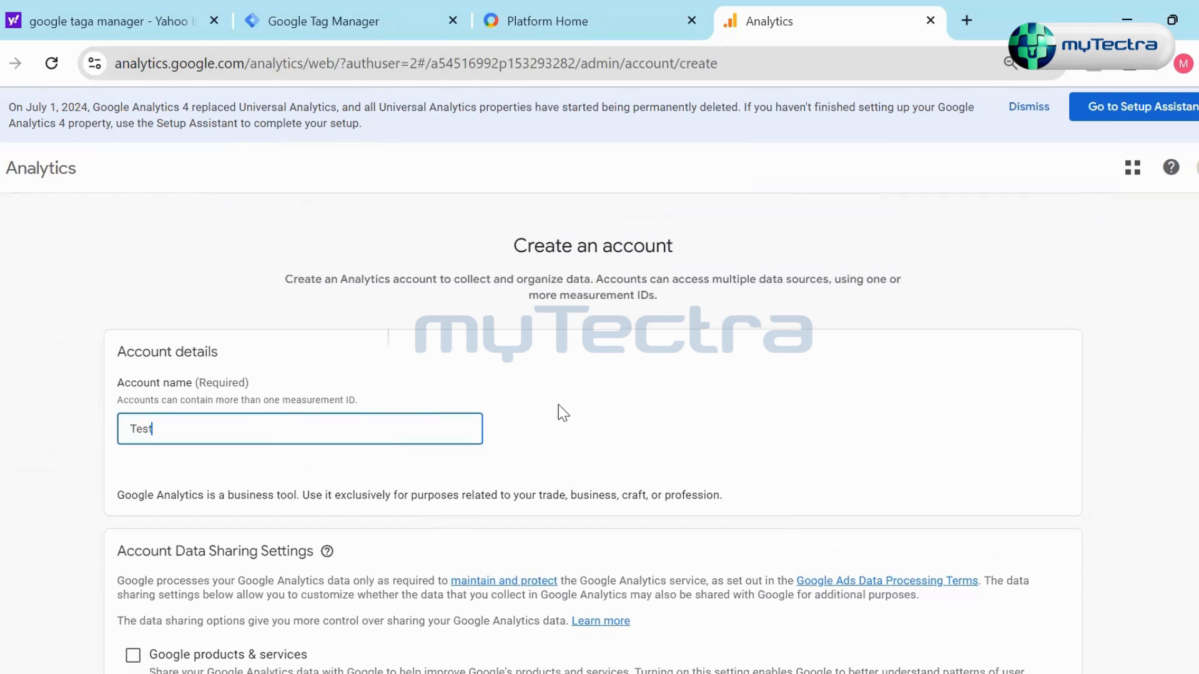
{"action": "scroll", "coordinate": [276, 522], "scroll_direction": "down", "scroll_amount": 7}
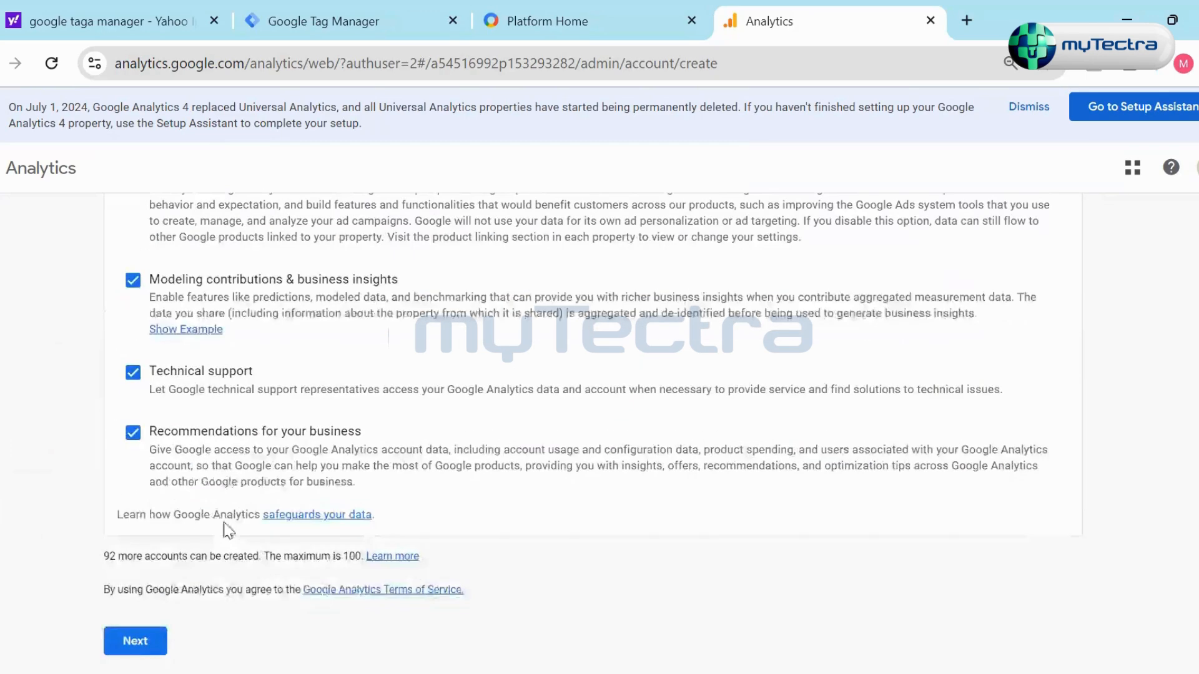
{"action": "left_click", "coordinate": [134, 644]}
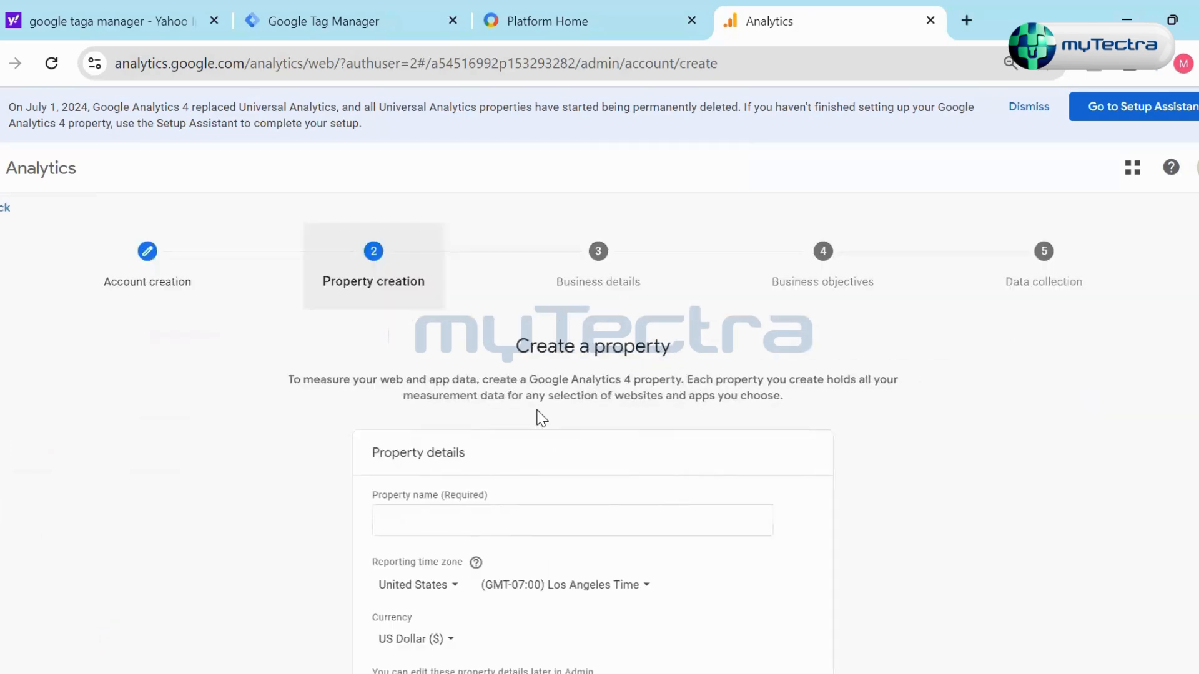
- Name the new property Test1, keep the default time zone and currency, and continue to the business details
{"action": "scroll", "coordinate": [600, 419], "scroll_direction": "down", "scroll_amount": 3}
{"action": "scroll", "coordinate": [898, 472], "scroll_direction": "up", "scroll_amount": 3}
{"action": "scroll", "coordinate": [610, 428], "scroll_direction": "down", "scroll_amount": 2}
{"action": "left_click", "coordinate": [575, 427]}
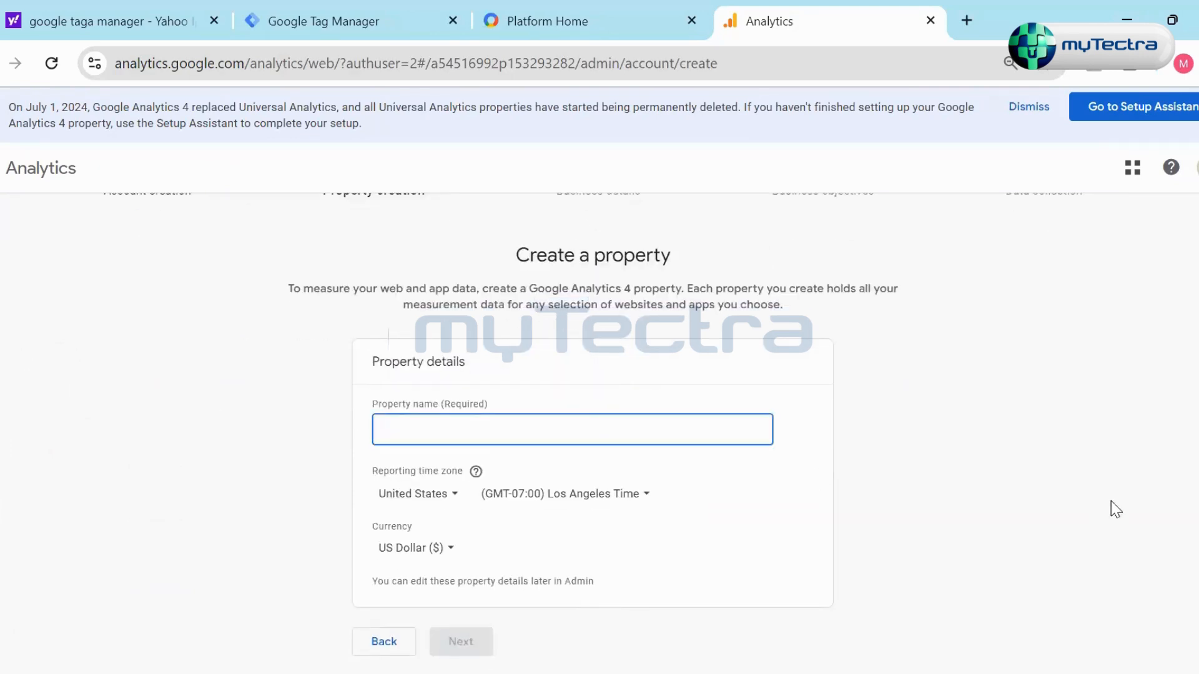
{"action": "type", "text": "Test1"}
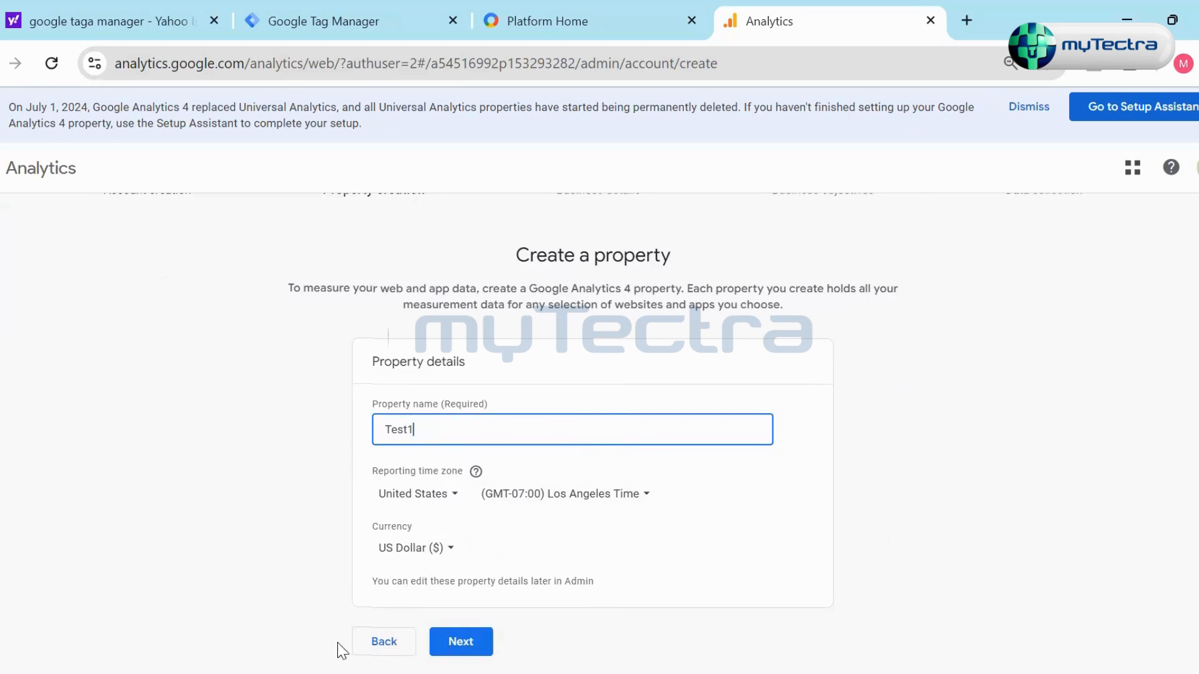
{"action": "left_click", "coordinate": [467, 646]}
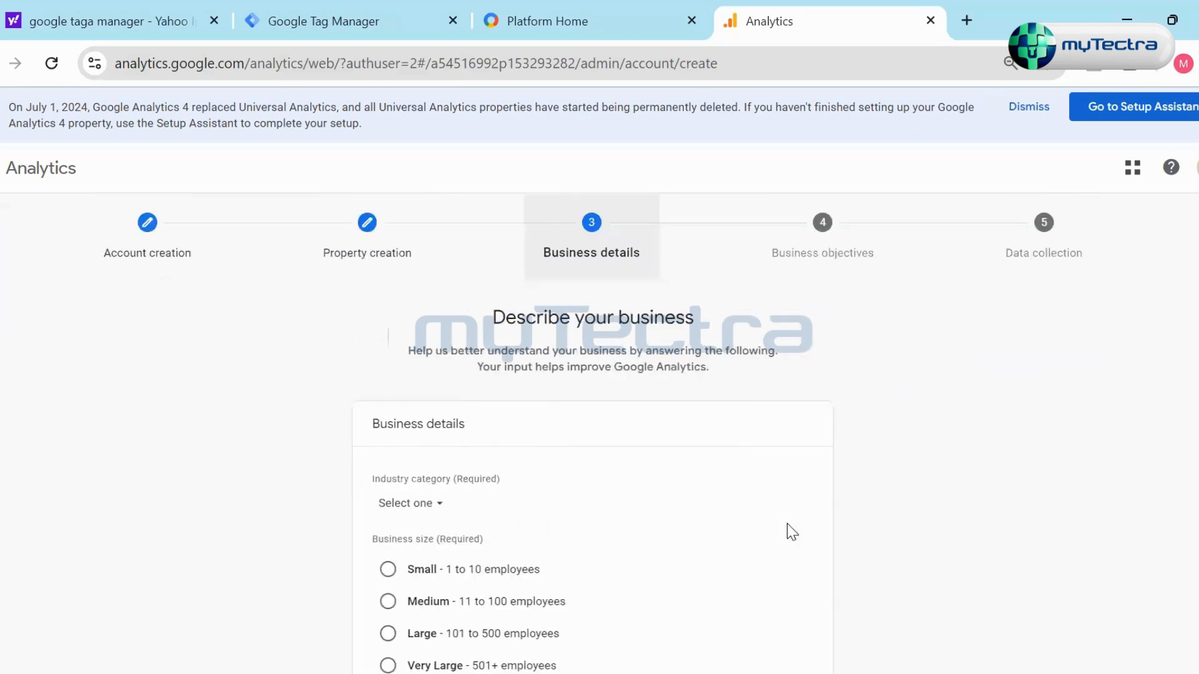
- Set the business size to Small and the industry category to Food & Drink, and continue to the business objectives
{"action": "left_click", "coordinate": [390, 480]}
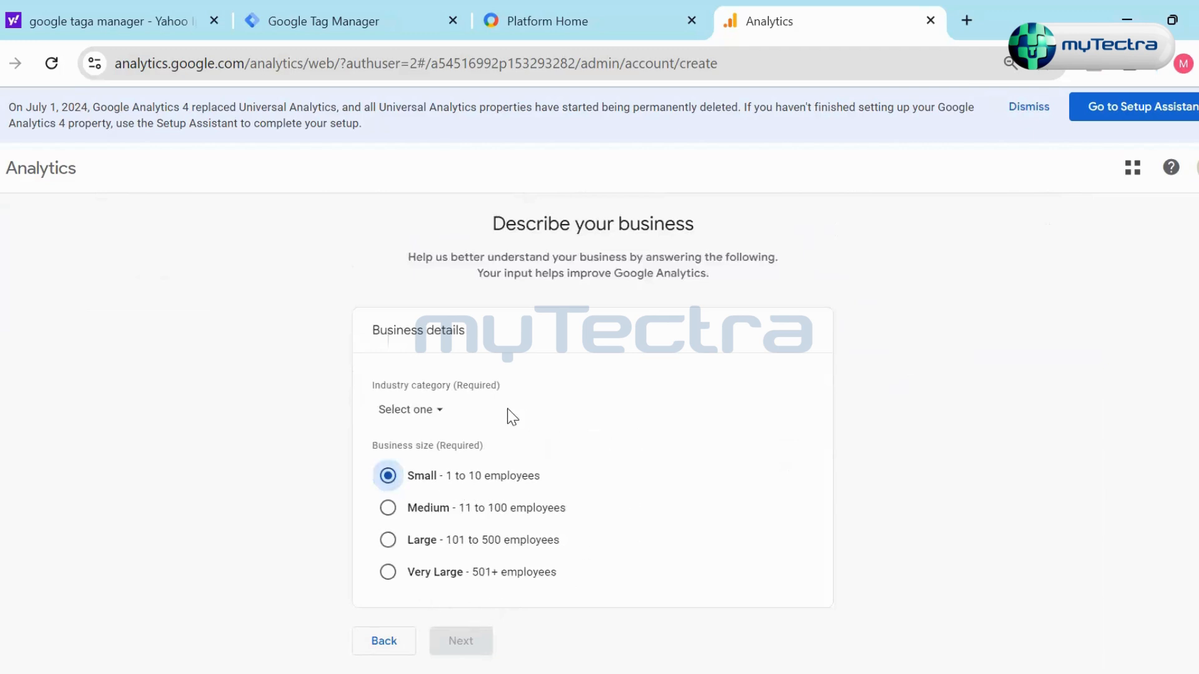
{"action": "left_click", "coordinate": [418, 415]}
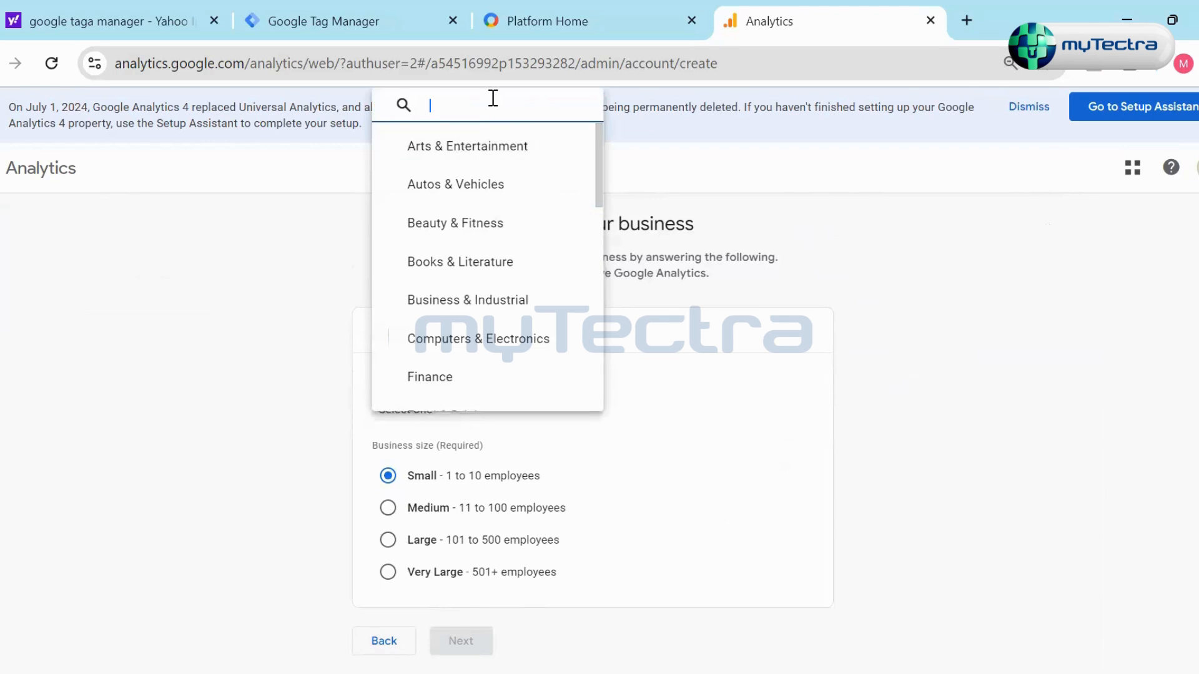
{"action": "type", "text": "educta"}
{"action": "key", "text": "BackSpace"}
{"action": "key", "text": "BackSpace"}
{"action": "key", "text": "BackSpace"}
{"action": "key", "text": "BackSpace"}
{"action": "key", "text": "BackSpace"}
{"action": "key", "text": "BackSpace"}
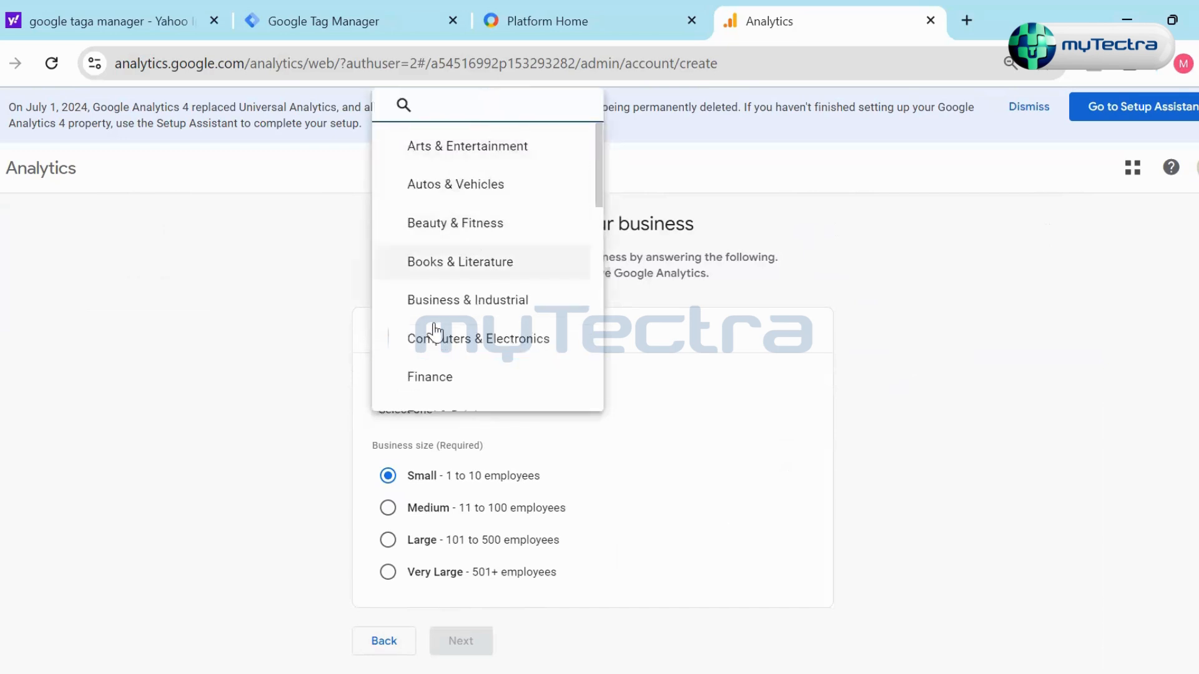
{"action": "scroll", "coordinate": [468, 306], "scroll_direction": "down", "scroll_amount": 3}
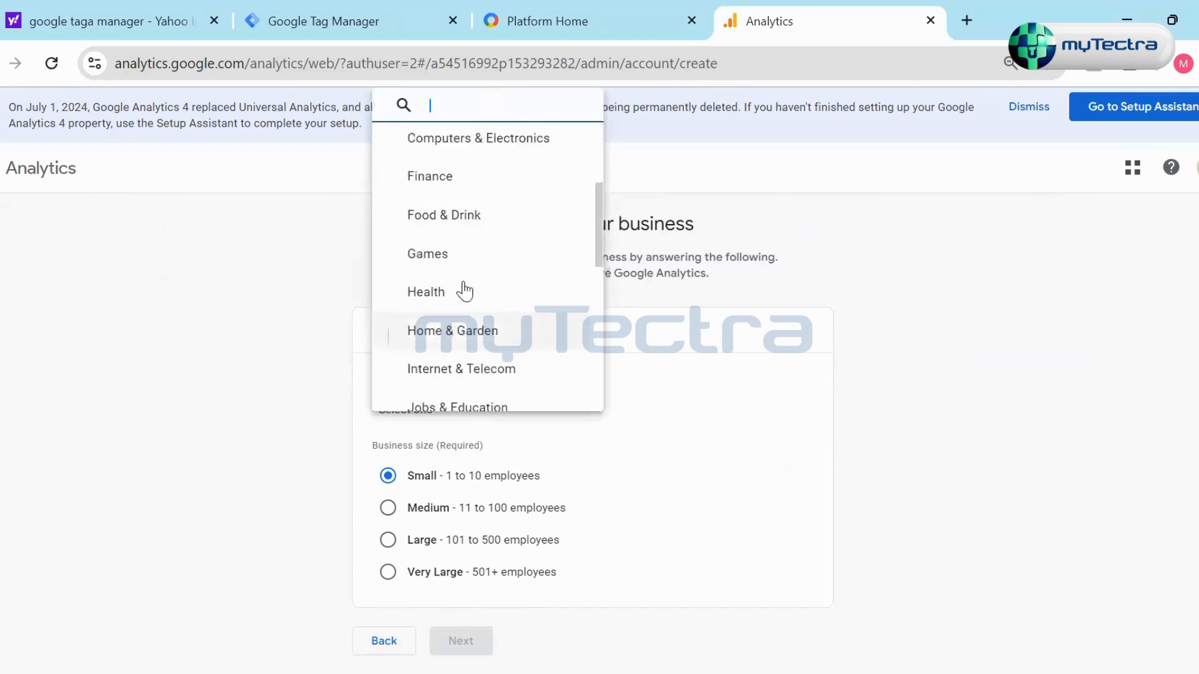
{"action": "left_click", "coordinate": [477, 239]}
{"action": "left_click", "coordinate": [462, 641]}
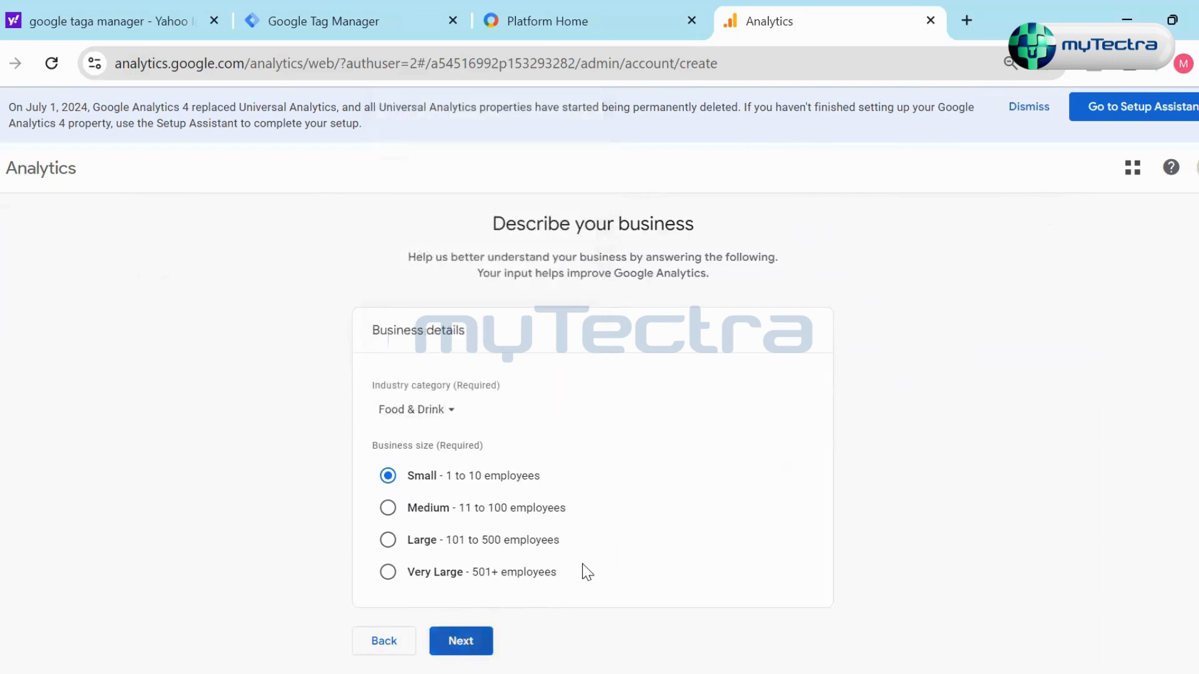
- Try selecting Traffic, Leads and Sales as business objectives, clear Sales, and switch to the Other objective
{"action": "scroll", "coordinate": [883, 434], "scroll_direction": "down", "scroll_amount": 3}
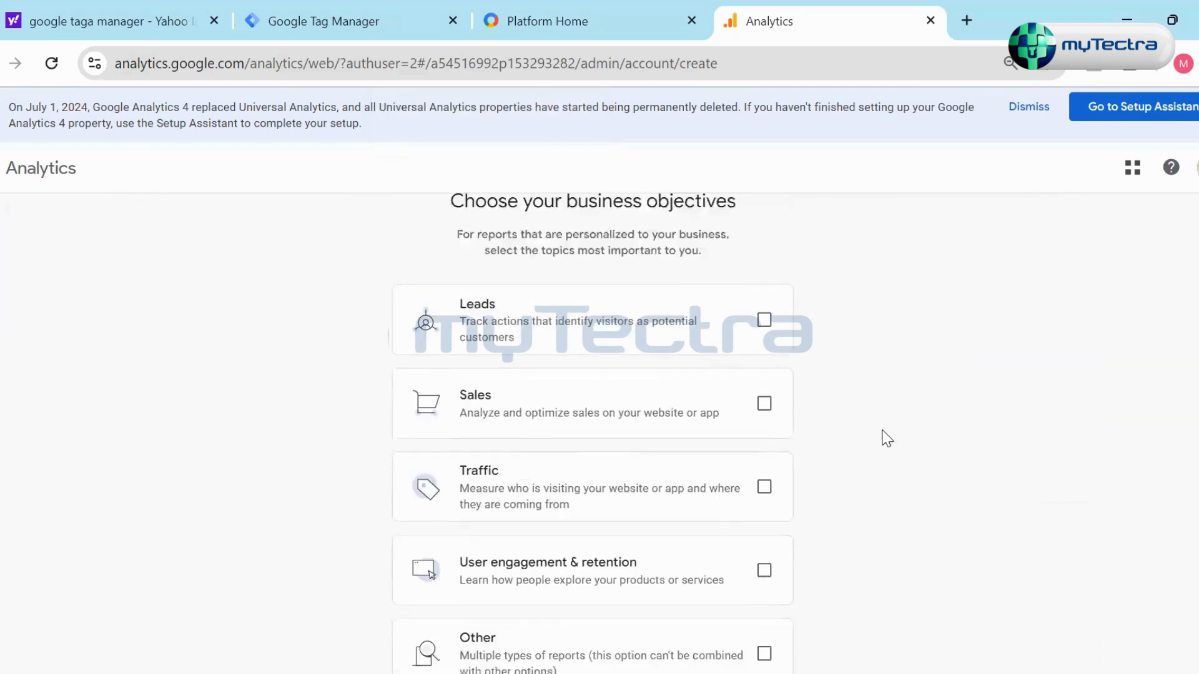
{"action": "scroll", "coordinate": [887, 437], "scroll_direction": "up", "scroll_amount": 2}
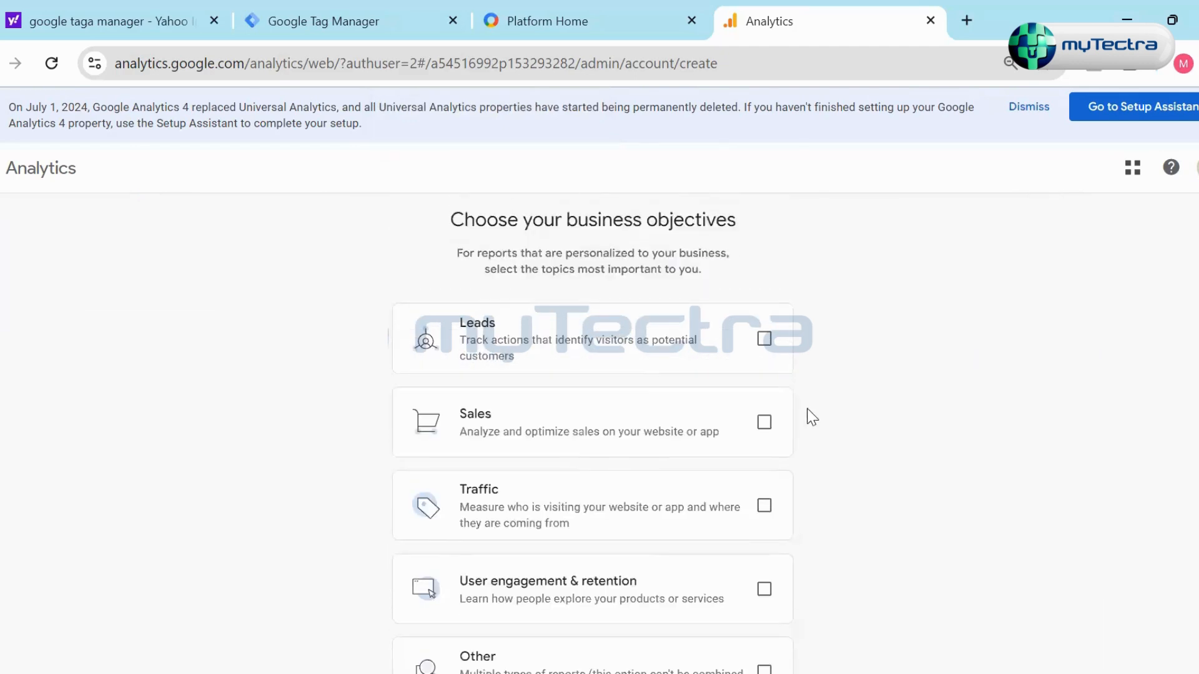
{"action": "scroll", "coordinate": [820, 324], "scroll_direction": "down", "scroll_amount": 2}
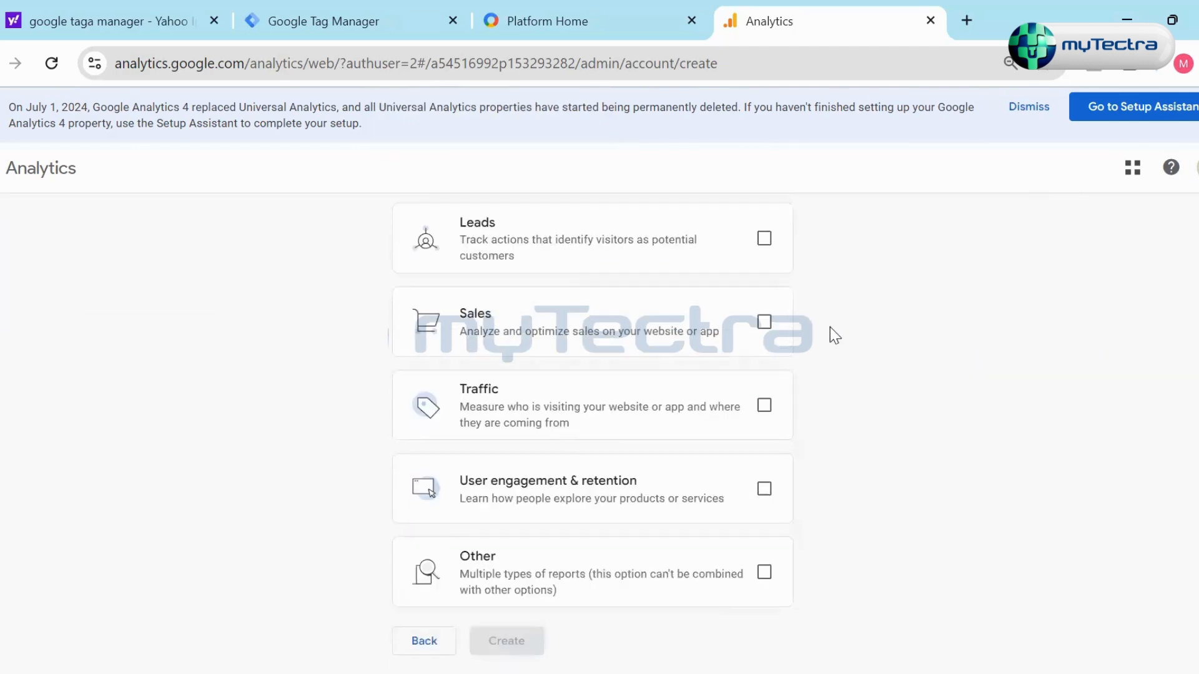
{"action": "left_click", "coordinate": [764, 409]}
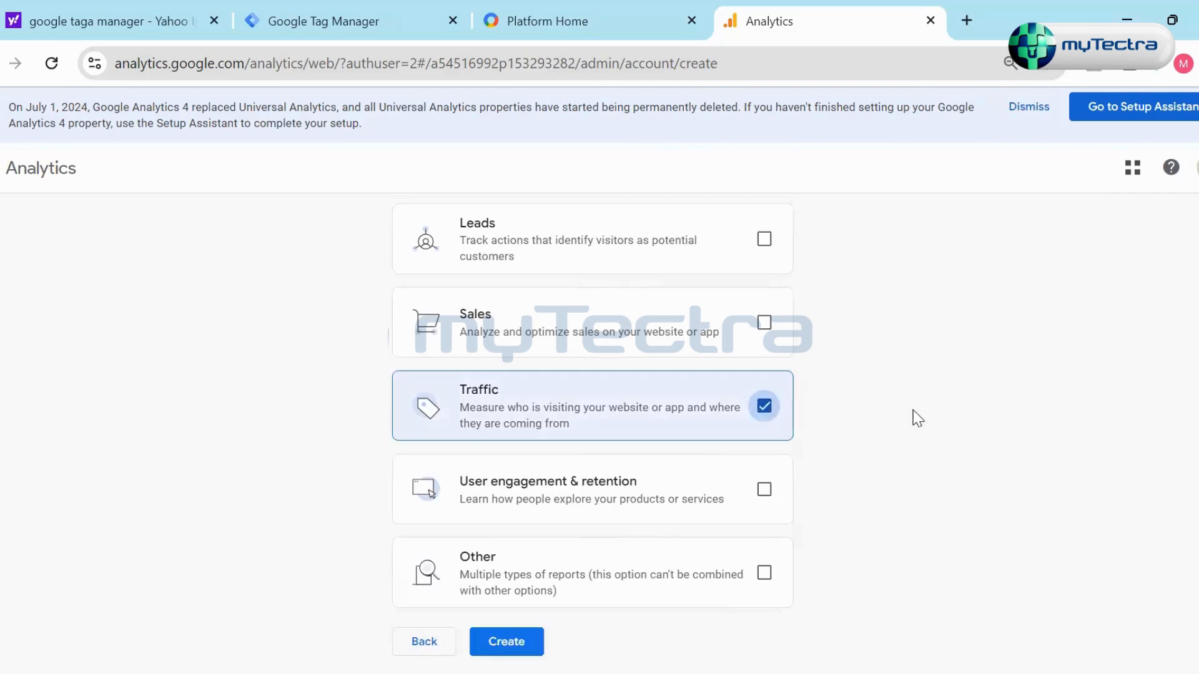
{"action": "left_click", "coordinate": [762, 243]}
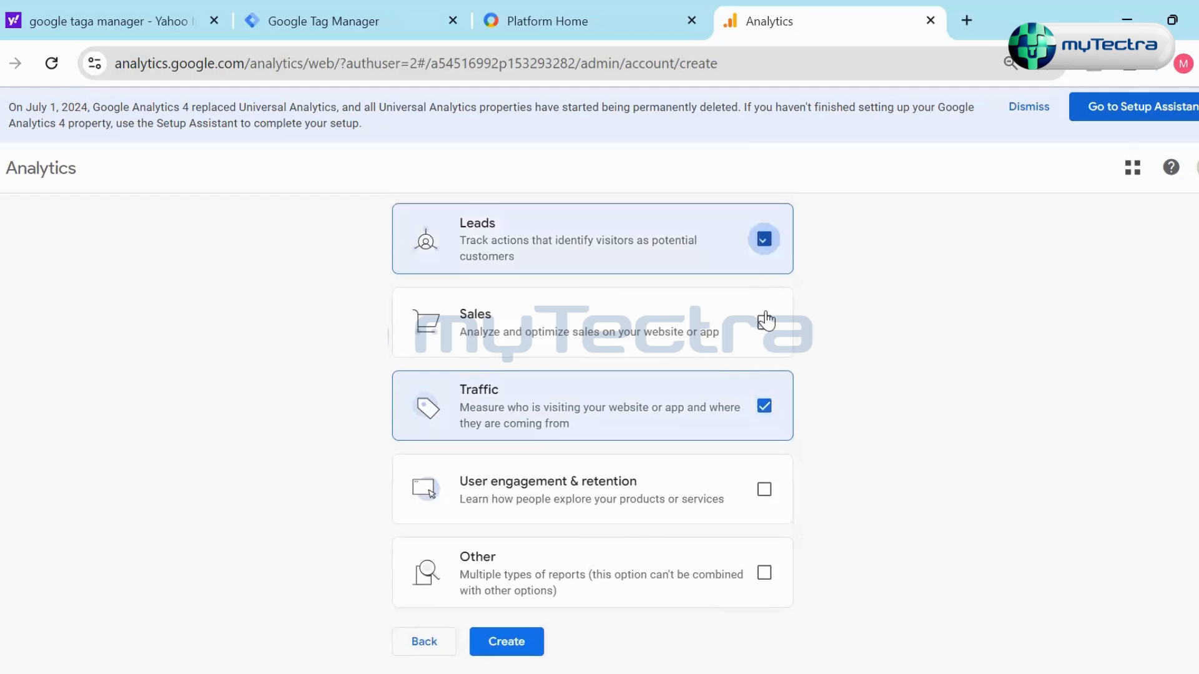
{"action": "left_click", "coordinate": [762, 322]}
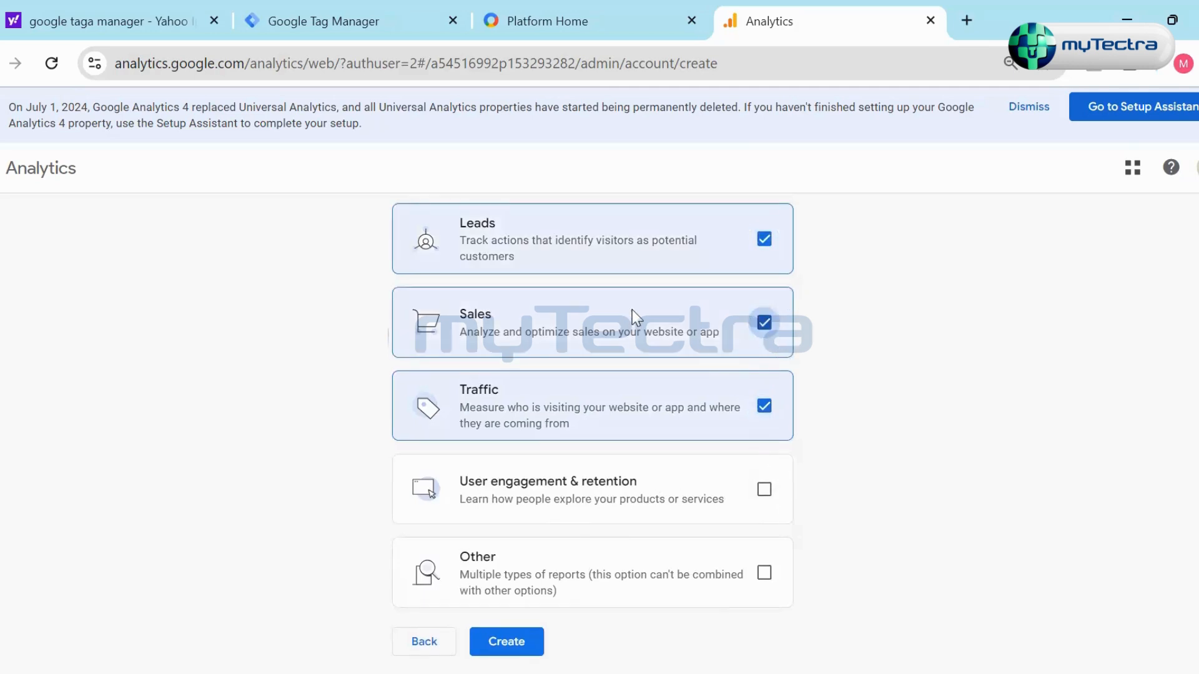
{"action": "left_click", "coordinate": [766, 327]}
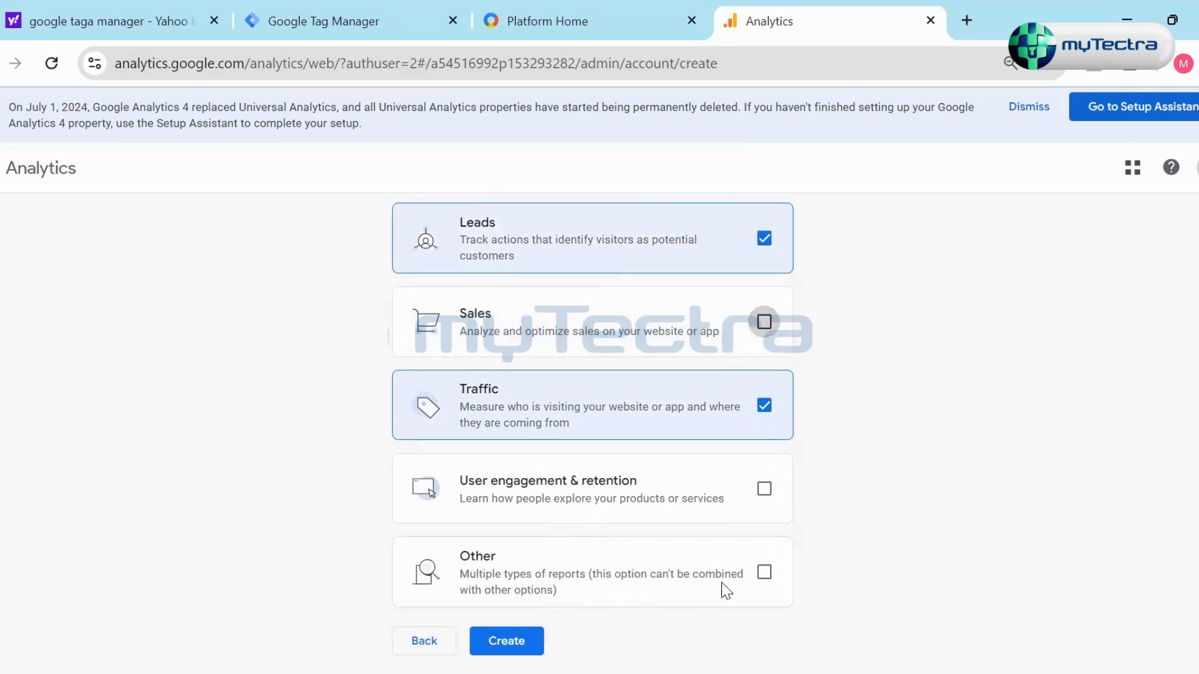
{"action": "left_click", "coordinate": [763, 576]}
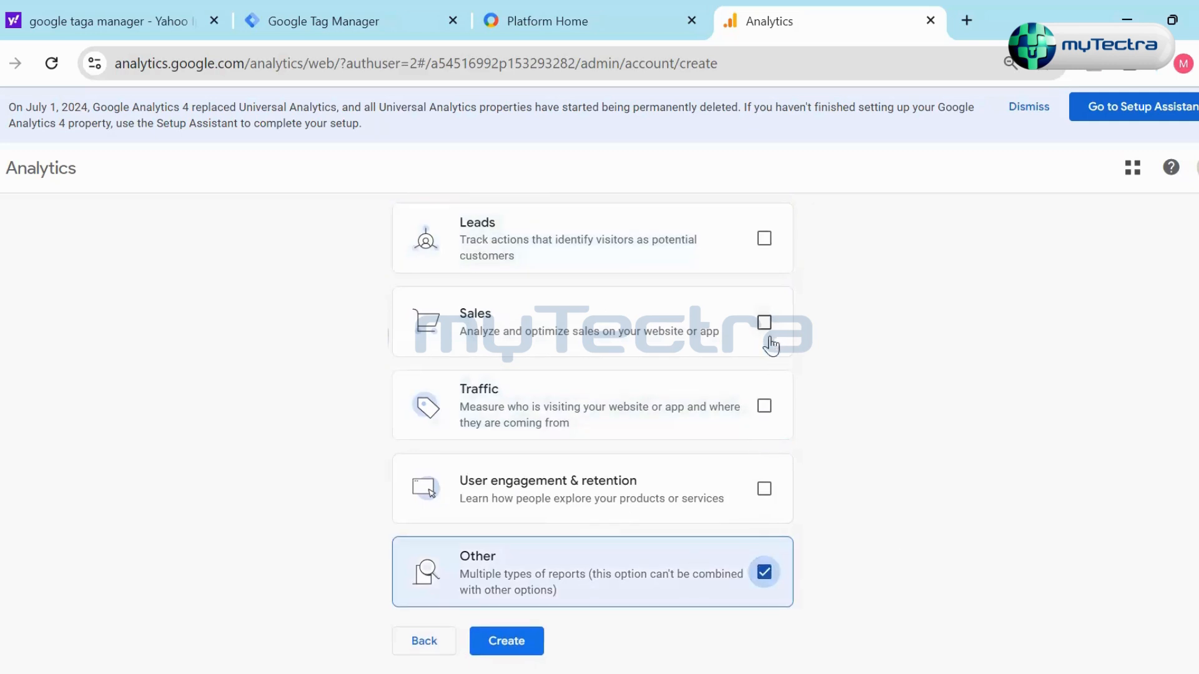
- Choose Traffic and User engagement & retention as the business objectives, and submit the account for creation
{"action": "left_click", "coordinate": [766, 407]}
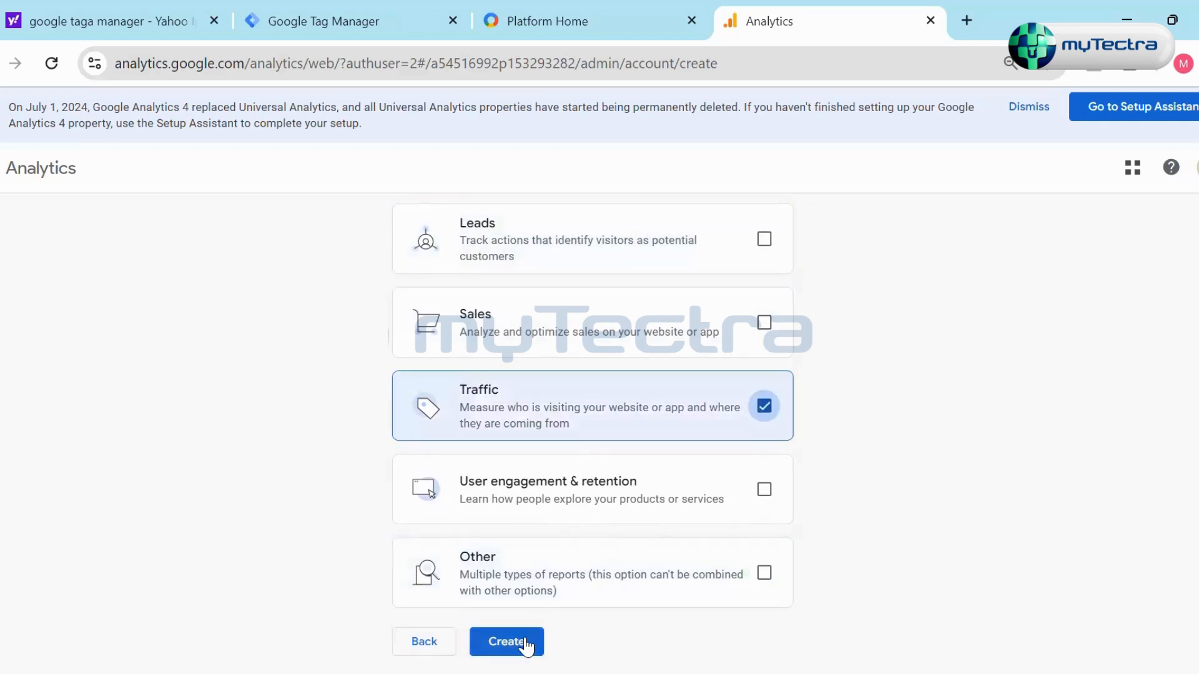
{"action": "left_click", "coordinate": [766, 492]}
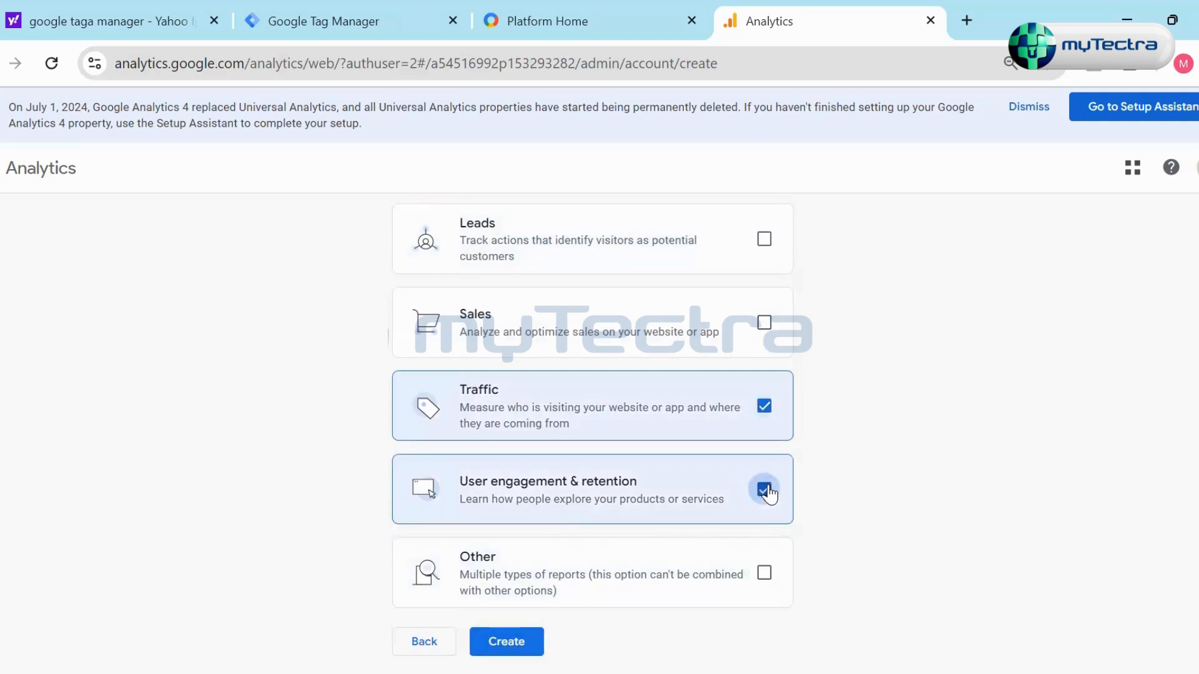
{"action": "left_click", "coordinate": [529, 647]}
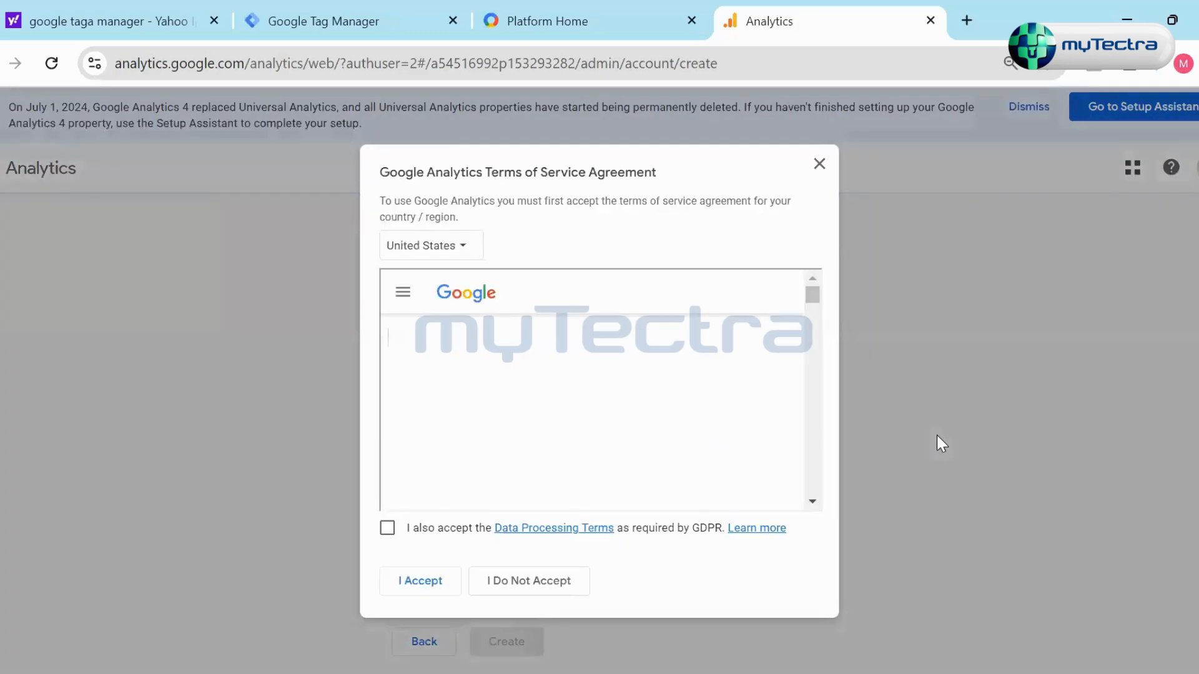
- Set the terms of service agreement's country to India, and close the agreement without accepting it
{"action": "left_click", "coordinate": [463, 249]}
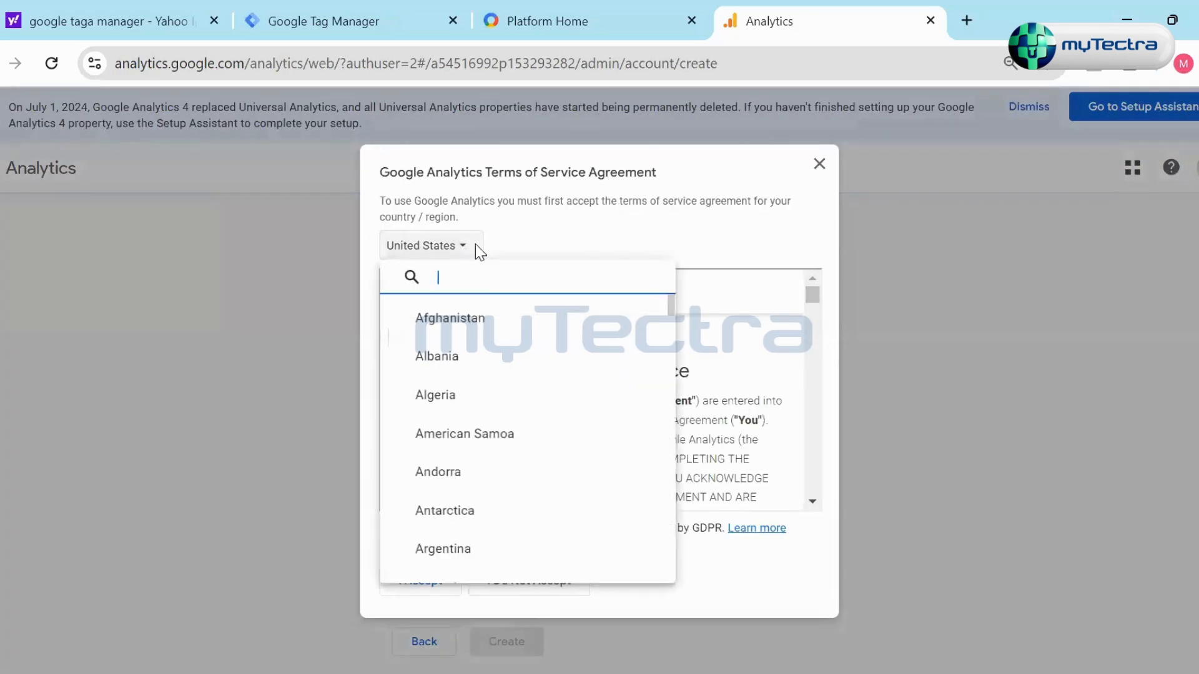
{"action": "type", "text": "ind"}
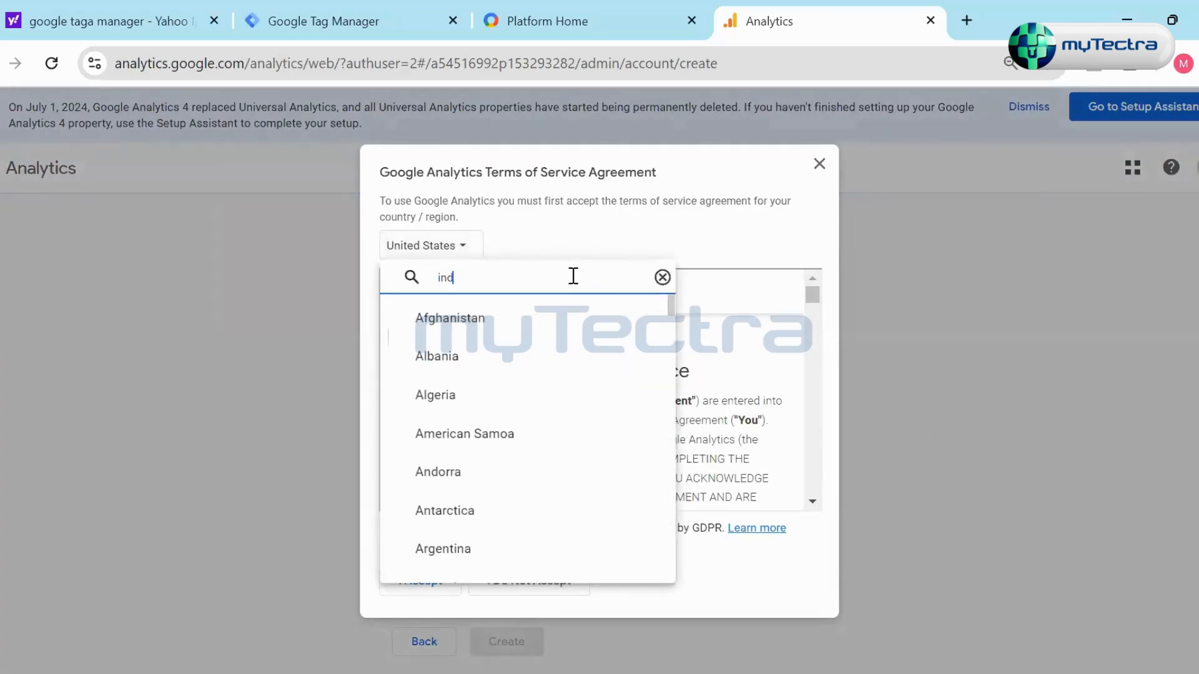
{"action": "type", "text": "ia"}
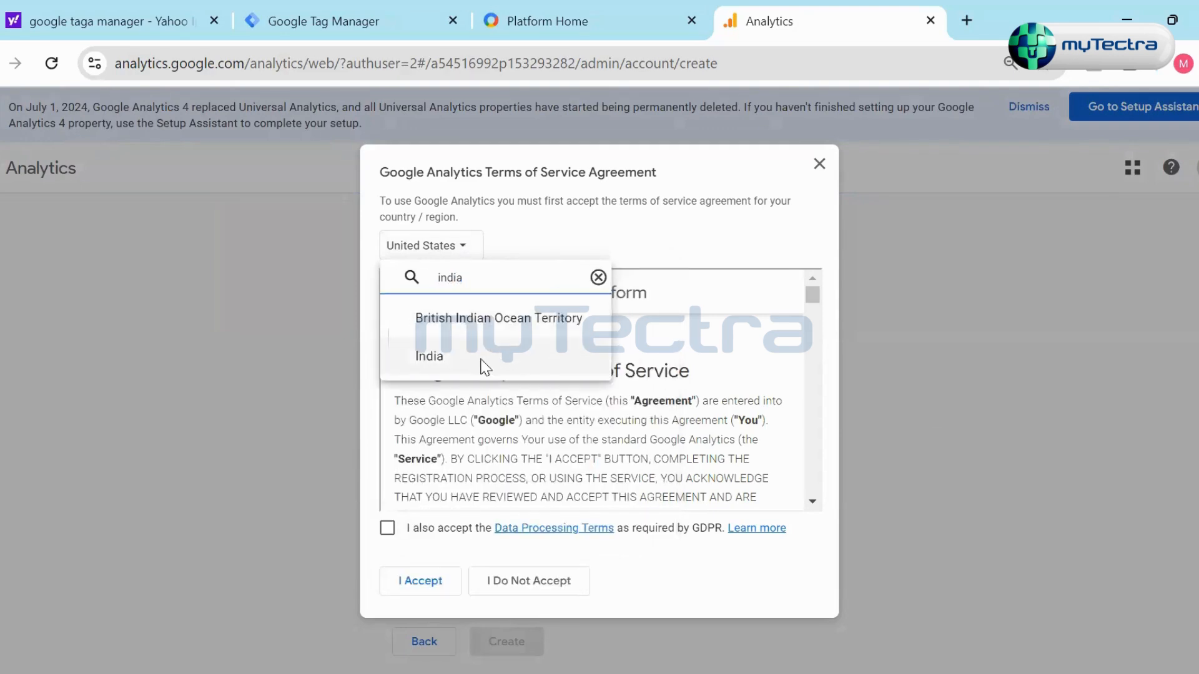
{"action": "left_click", "coordinate": [437, 356]}
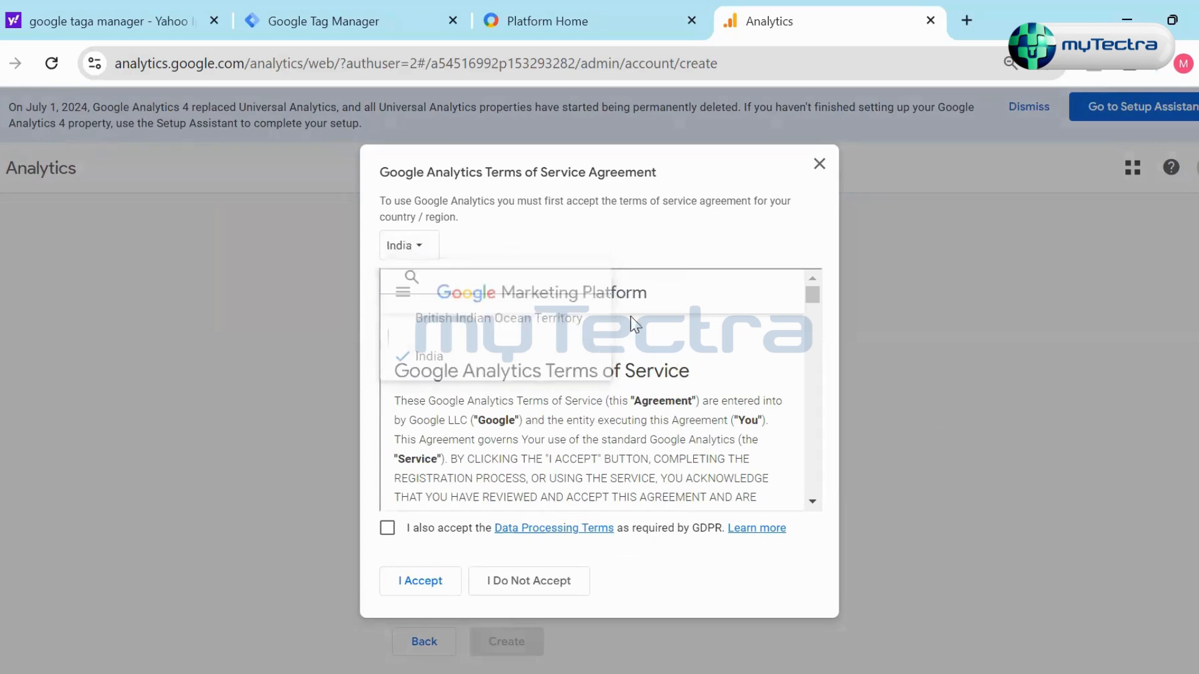
{"action": "left_click", "coordinate": [820, 165]}
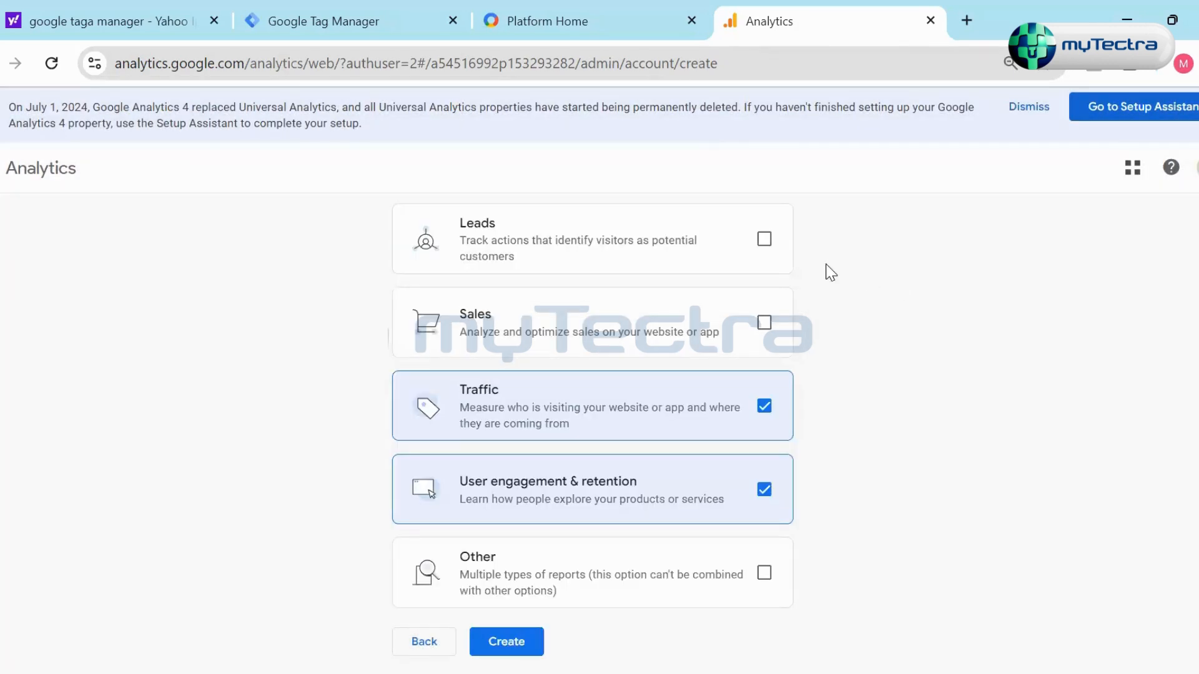
- Add Leads and Sales to the selected business objectives
{"action": "left_click", "coordinate": [765, 239]}
{"action": "left_click", "coordinate": [764, 322]}
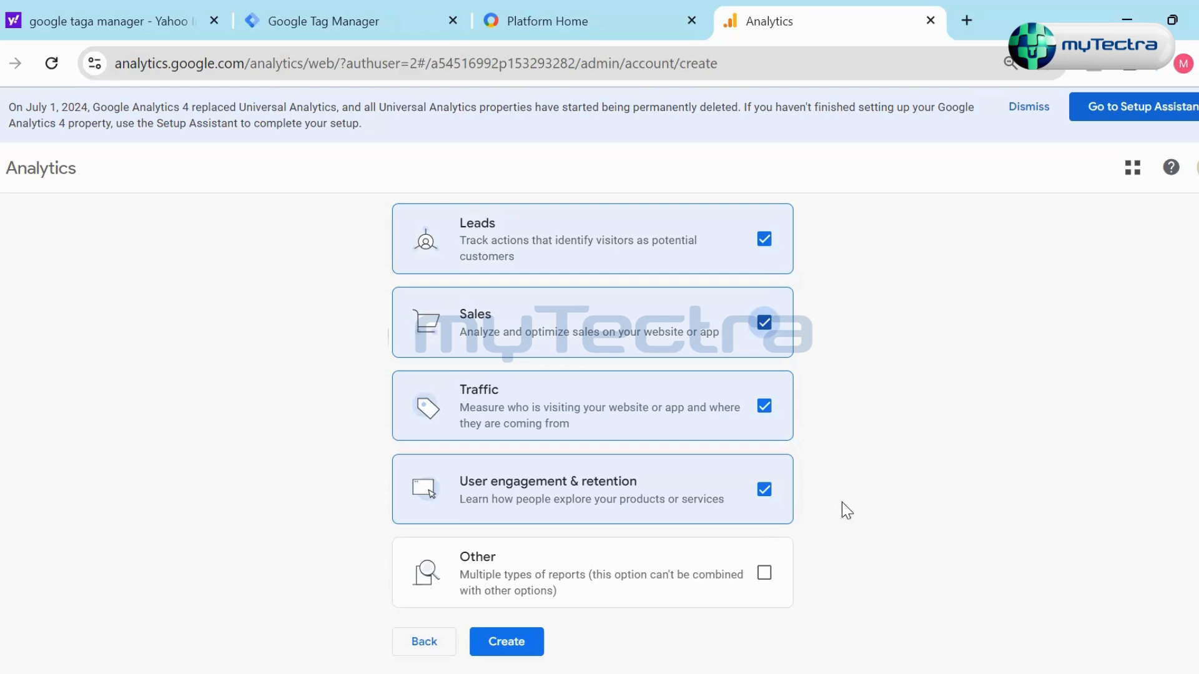
{"action": "scroll", "coordinate": [865, 455], "scroll_direction": "down", "scroll_amount": 1}
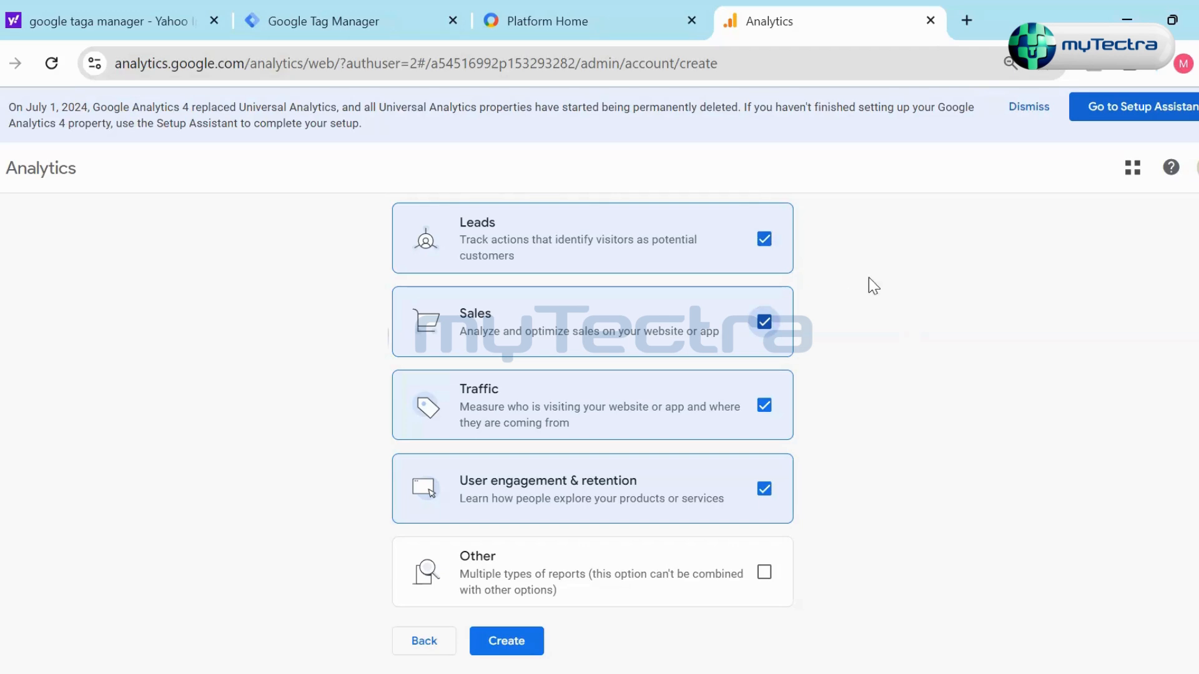
- Clear the Leads, Sales and User engagement & retention objectives, keeping only Traffic selected
{"action": "scroll", "coordinate": [777, 312], "scroll_direction": "up", "scroll_amount": 1}
{"action": "left_click", "coordinate": [764, 264]}
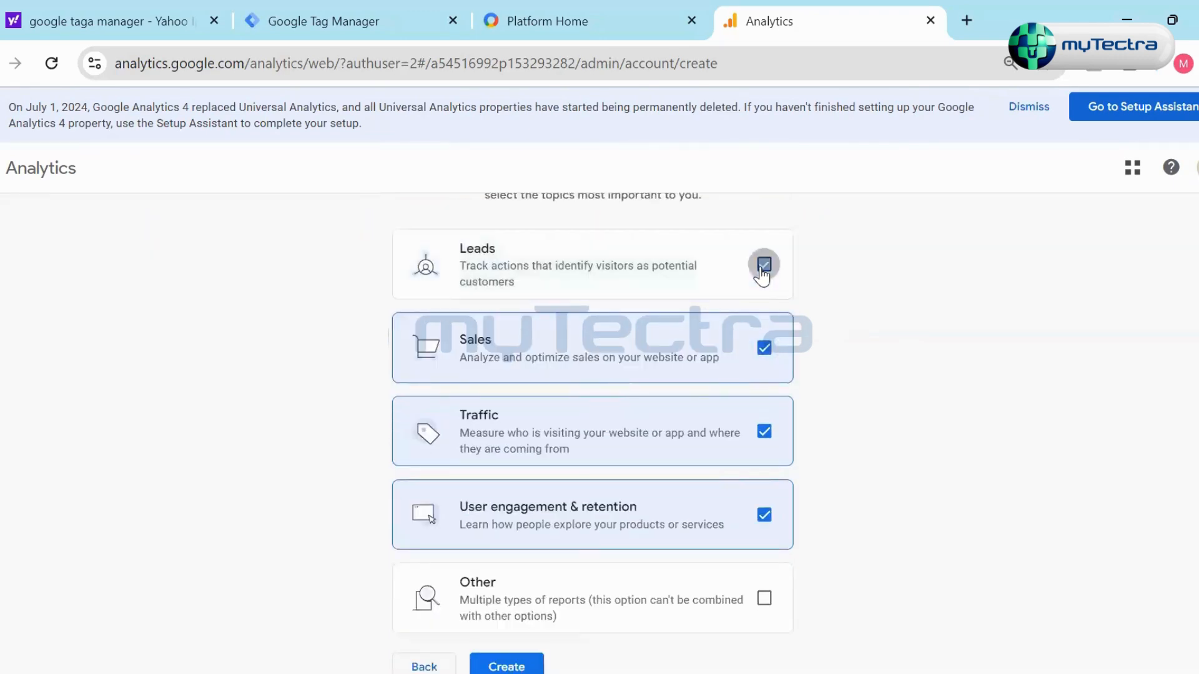
{"action": "left_click", "coordinate": [764, 348]}
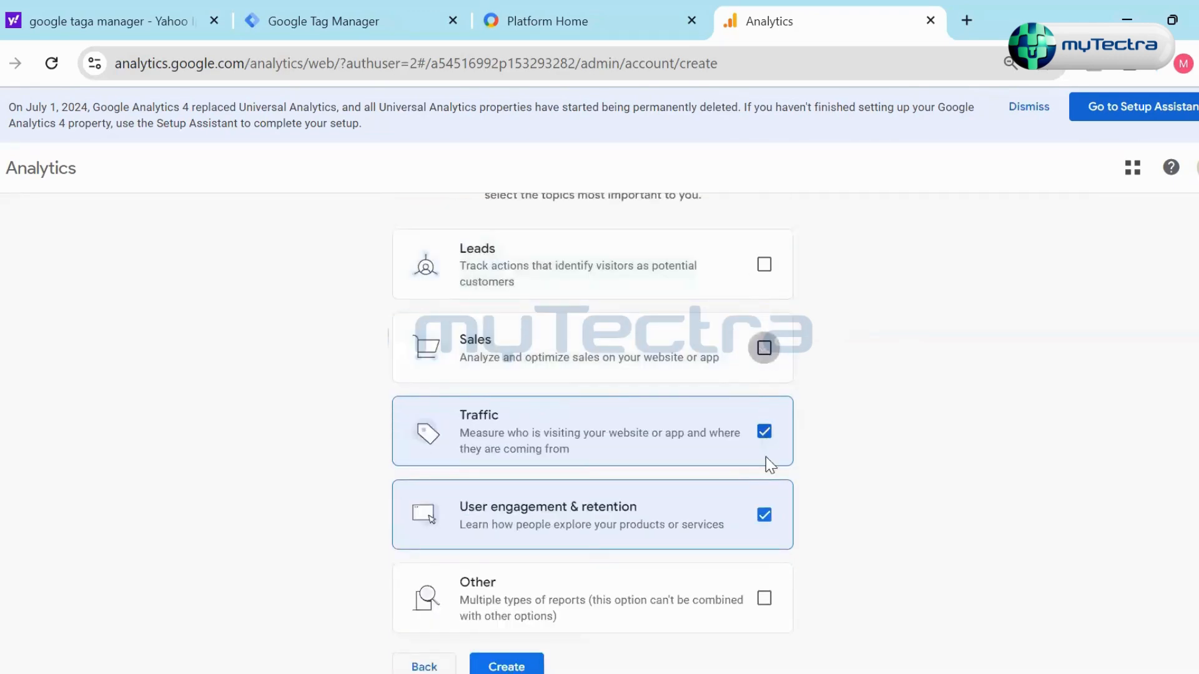
{"action": "left_click", "coordinate": [764, 516]}
{"action": "scroll", "coordinate": [872, 450], "scroll_direction": "down", "scroll_amount": 1}
- Return to property creation and rename the property Test All Traffic
{"action": "scroll", "coordinate": [550, 524], "scroll_direction": "up", "scroll_amount": 5}
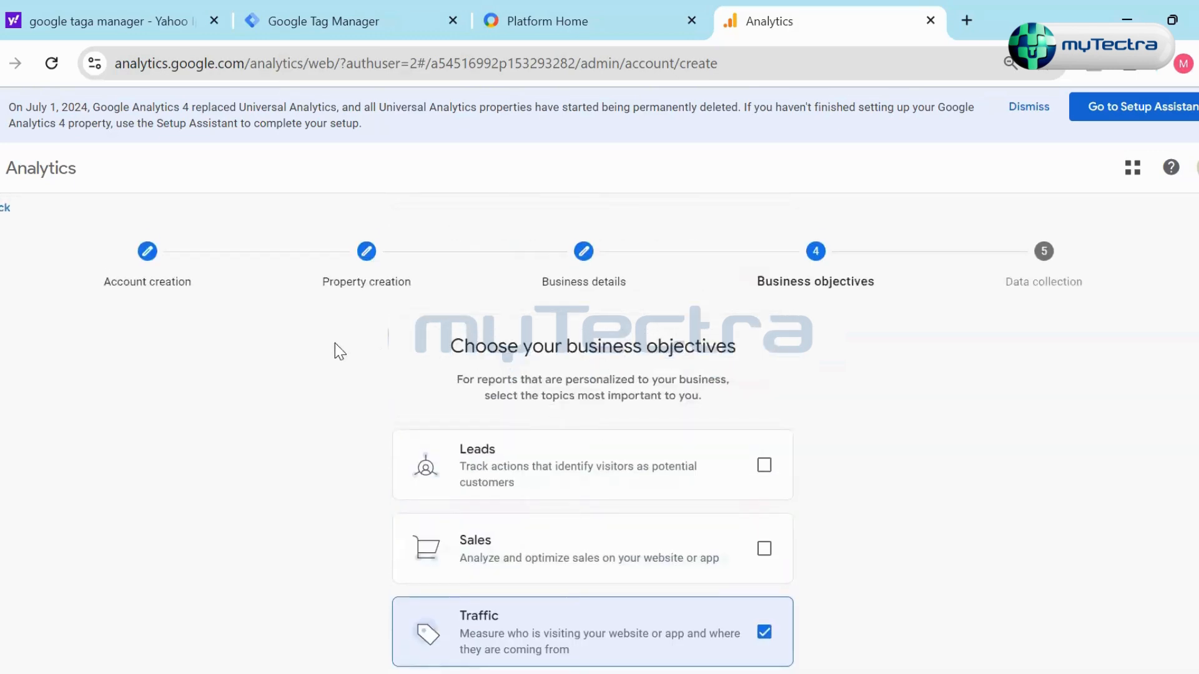
{"action": "left_click", "coordinate": [125, 284]}
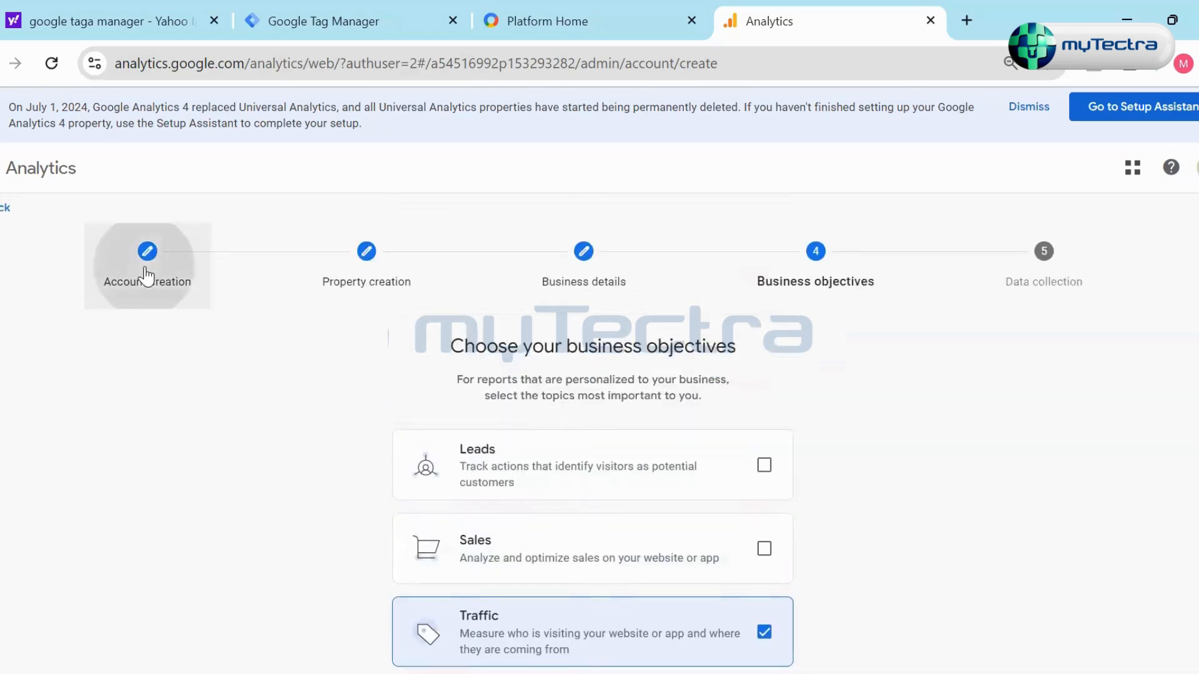
{"action": "left_click", "coordinate": [381, 284]}
{"action": "left_click", "coordinate": [487, 515]}
{"action": "key", "text": "BackSpace"}
{"action": "type", "text": "yt"}
{"action": "key", "text": "BackSpace"}
{"action": "key", "text": "BackSpace"}
{"action": "key", "text": "BackSpace"}
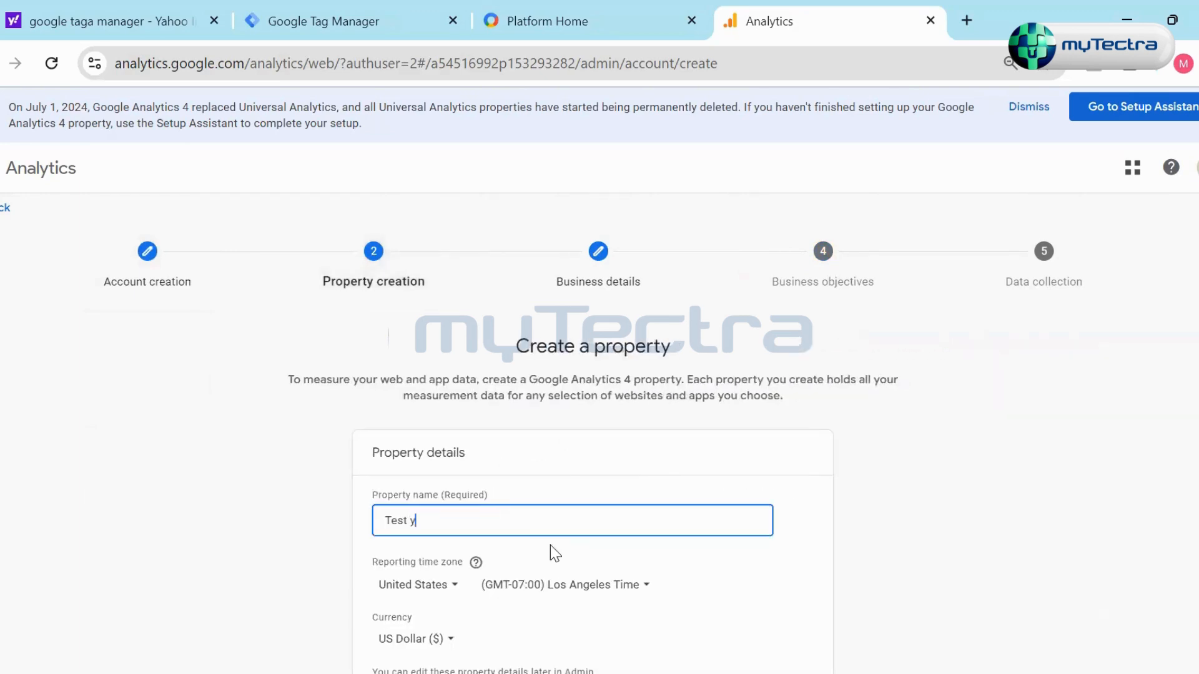
{"action": "type", "text": "All Traffic"}
- Continue through the property and business details, and review the Traffic choice in the business objectives
{"action": "scroll", "coordinate": [550, 545], "scroll_direction": "down", "scroll_amount": 2}
{"action": "left_click", "coordinate": [492, 635]}
{"action": "scroll", "coordinate": [696, 530], "scroll_direction": "down", "scroll_amount": 2}
{"action": "left_click", "coordinate": [439, 635]}
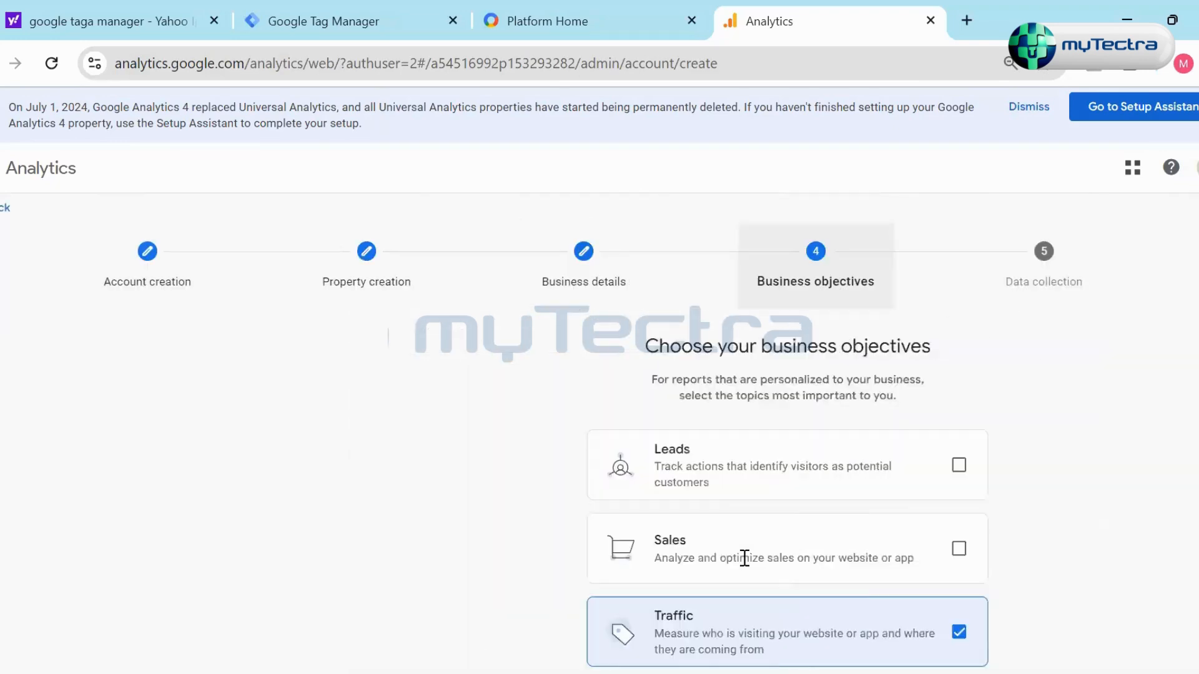
{"action": "scroll", "coordinate": [683, 446], "scroll_direction": "down", "scroll_amount": 3}
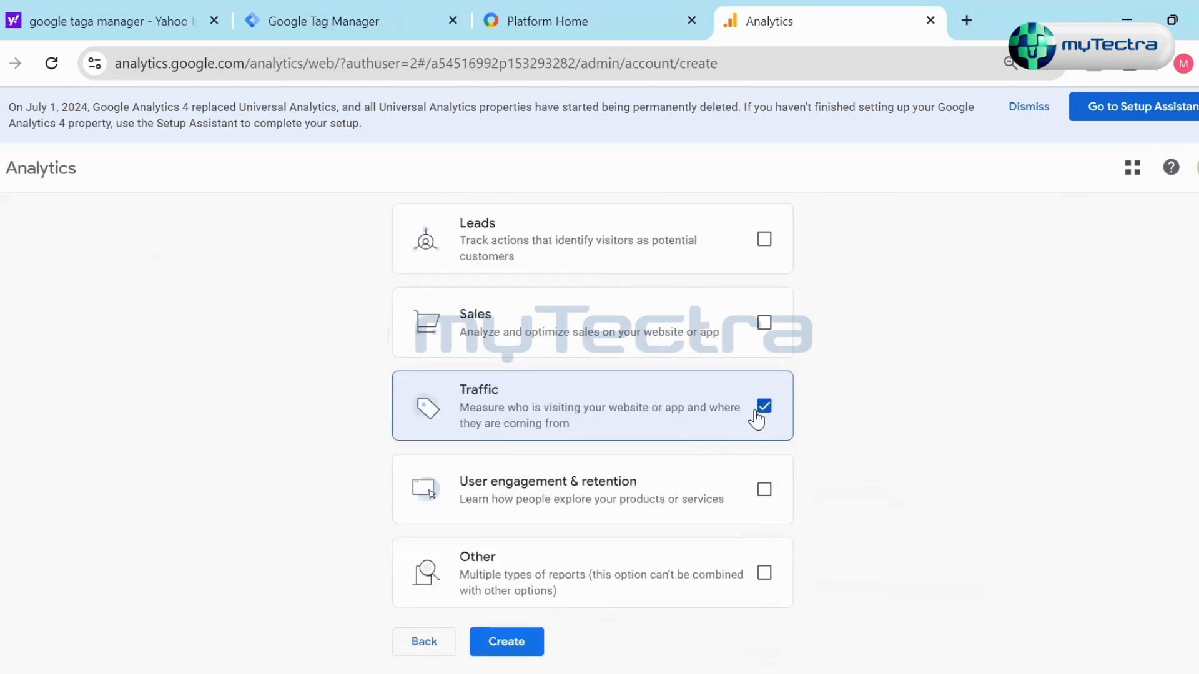
- Go back to property creation, rename the property Test - Sales, and continue to the business details
{"action": "left_click", "coordinate": [422, 641]}
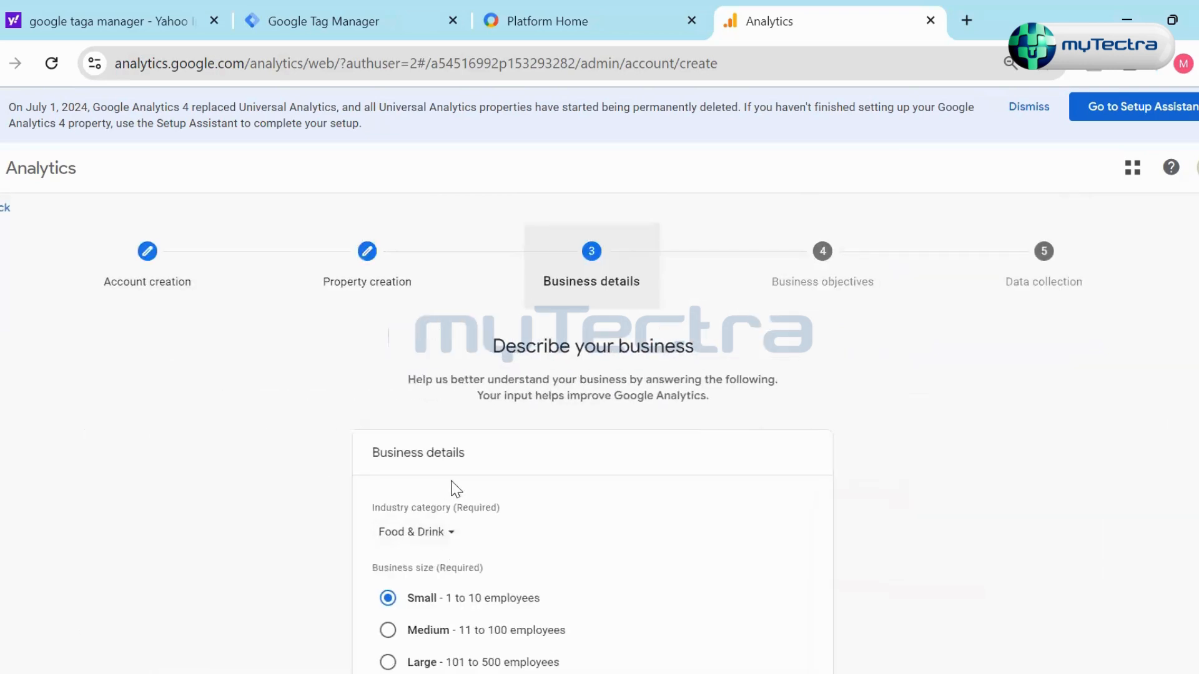
{"action": "scroll", "coordinate": [462, 568], "scroll_direction": "down", "scroll_amount": 2}
{"action": "left_click", "coordinate": [401, 644]}
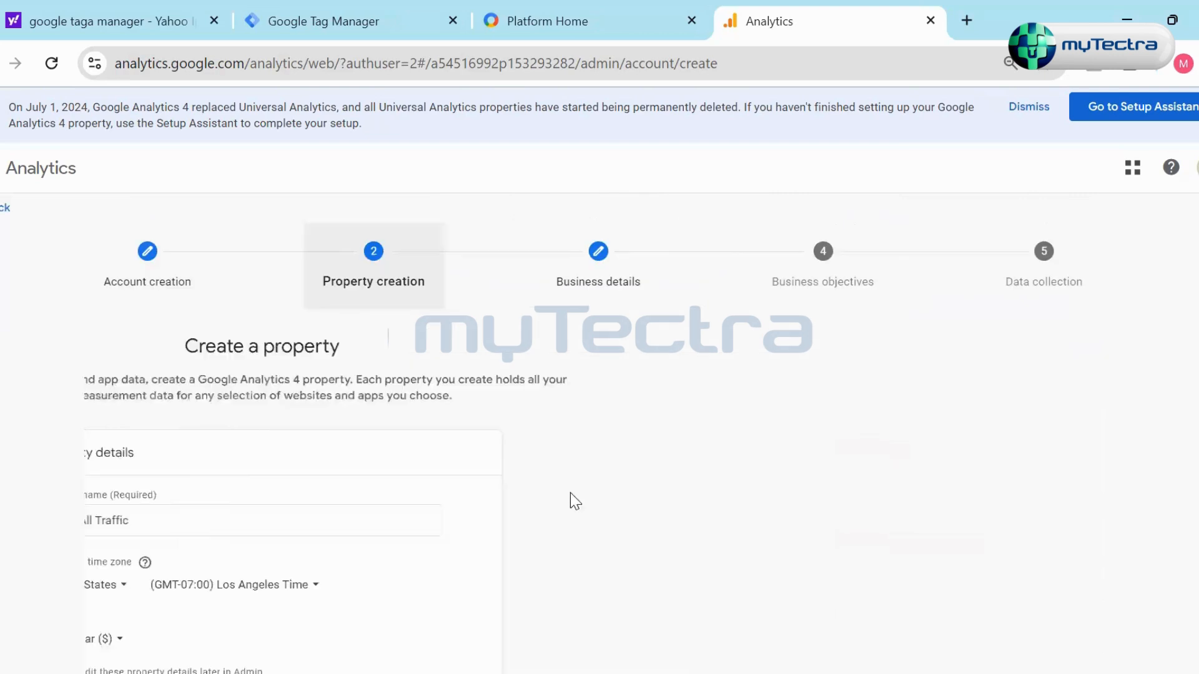
{"action": "left_click", "coordinate": [573, 522]}
{"action": "key", "text": "ctrl+shift+Left"}
{"action": "key", "text": "ctrl+shift+Left"}
{"action": "type", "text": "- Sal"}
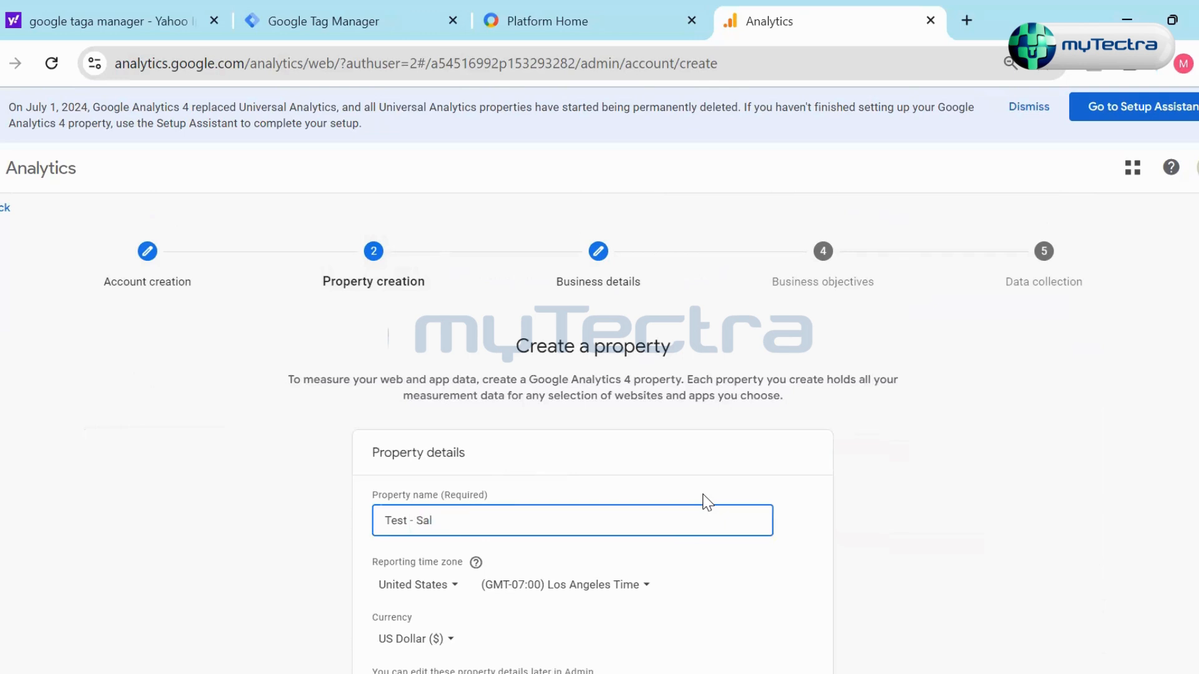
{"action": "scroll", "coordinate": [687, 537], "scroll_direction": "down", "scroll_amount": 3}
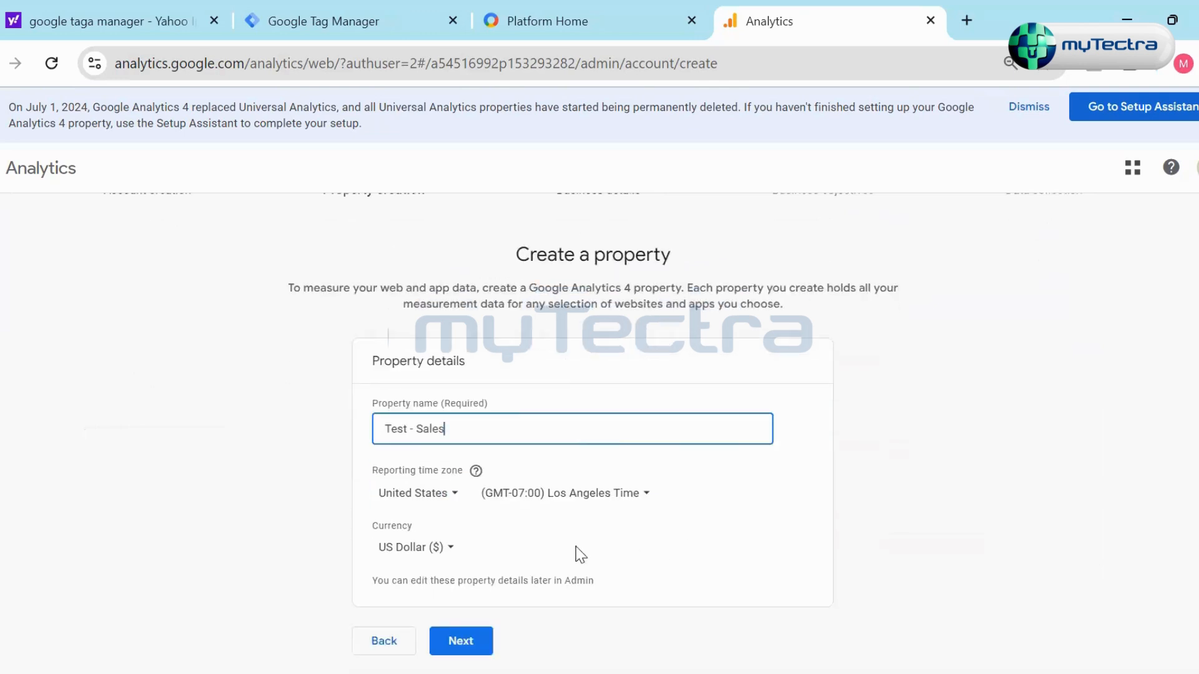
{"action": "left_click", "coordinate": [483, 642]}
{"action": "scroll", "coordinate": [650, 543], "scroll_direction": "down", "scroll_amount": 2}
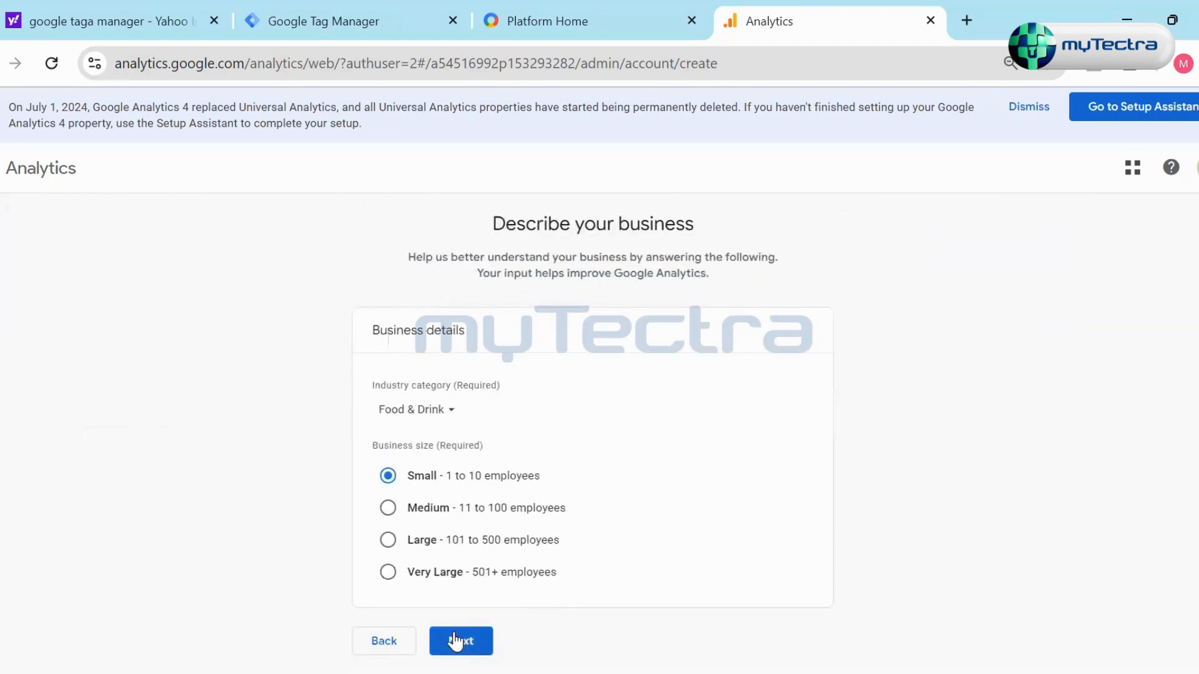
- Continue to the business objectives, add Leads, Sales and User engagement & retention alongside Traffic, and create the account
{"action": "left_click", "coordinate": [460, 641]}
{"action": "scroll", "coordinate": [878, 522], "scroll_direction": "down", "scroll_amount": 3}
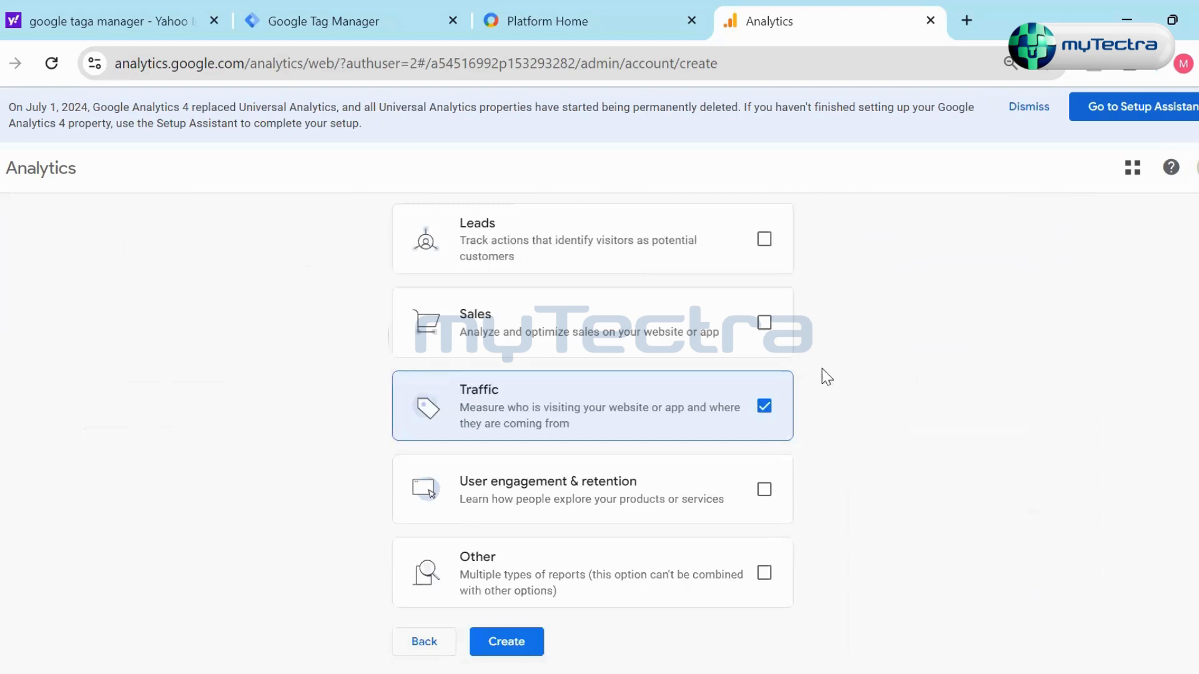
{"action": "left_click", "coordinate": [765, 239]}
{"action": "left_click", "coordinate": [765, 323]}
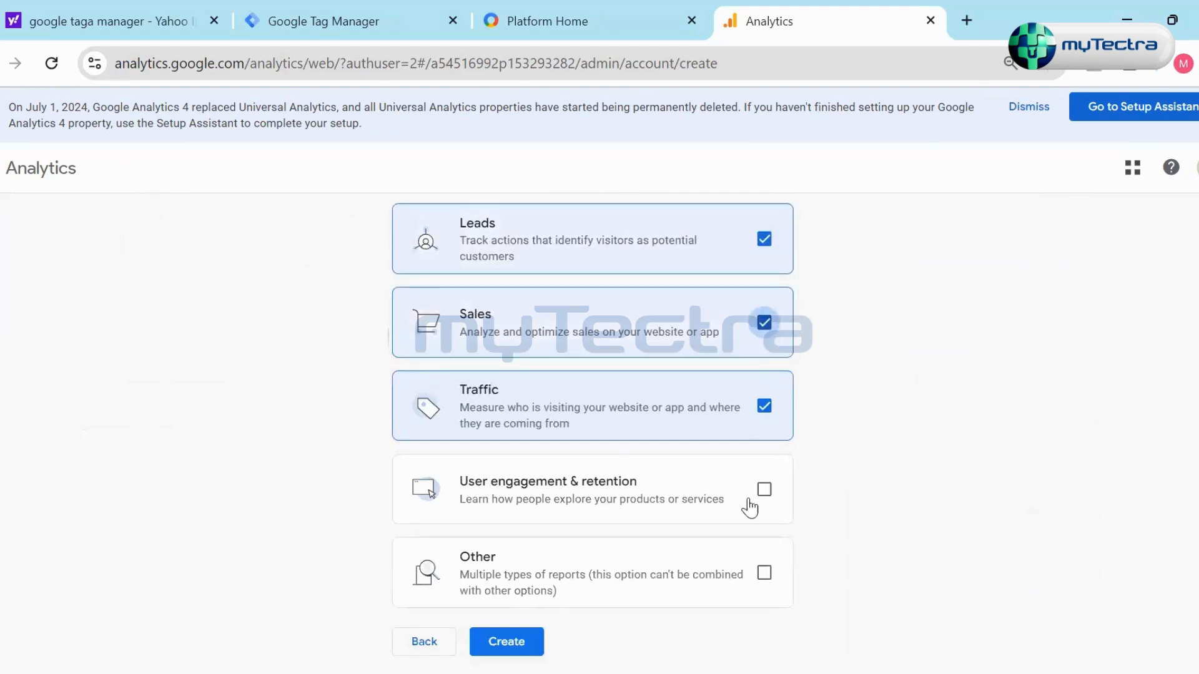
{"action": "left_click", "coordinate": [764, 489]}
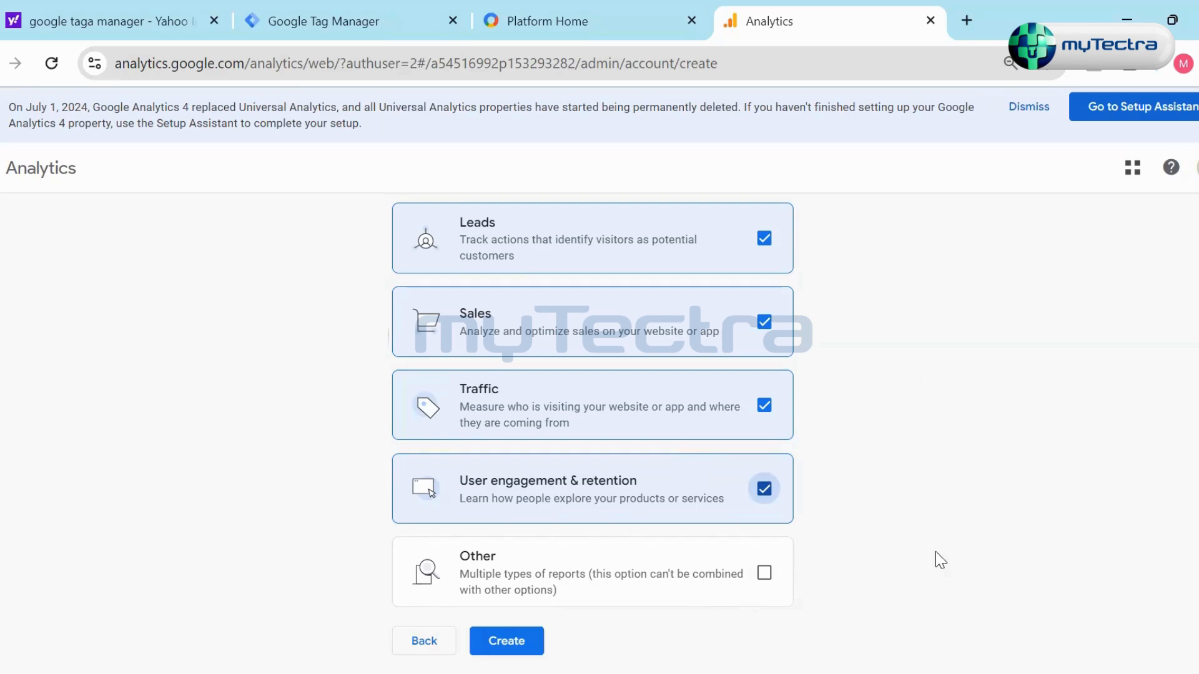
{"action": "left_click", "coordinate": [498, 646]}
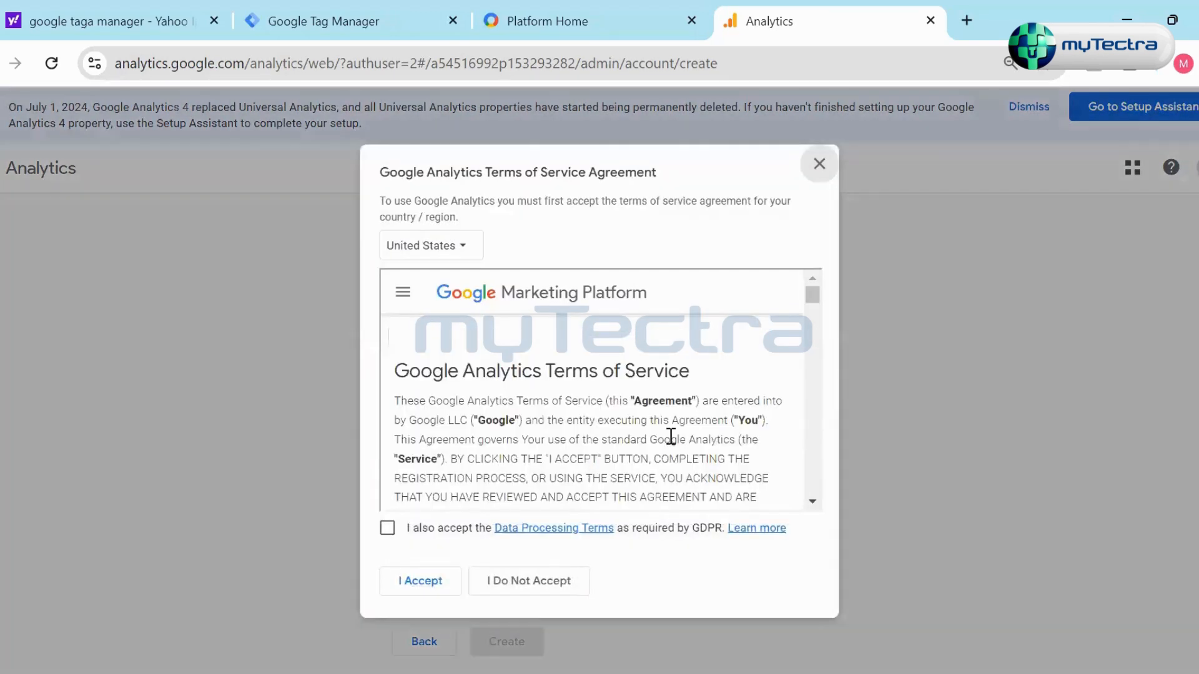
- Accept the GDPR Data Processing Terms, set the agreement country to India, and accept the Google Analytics Terms of Service
{"action": "left_click", "coordinate": [388, 530]}
{"action": "scroll", "coordinate": [504, 465], "scroll_direction": "down", "scroll_amount": 15}
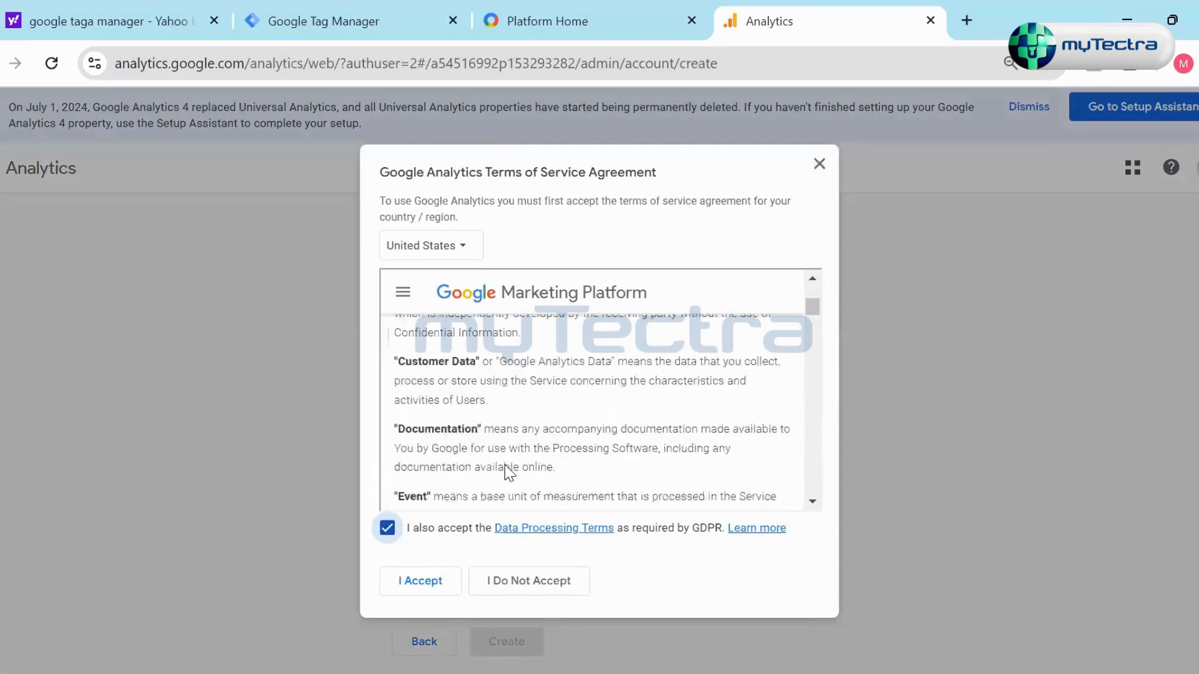
{"action": "left_click", "coordinate": [440, 253]}
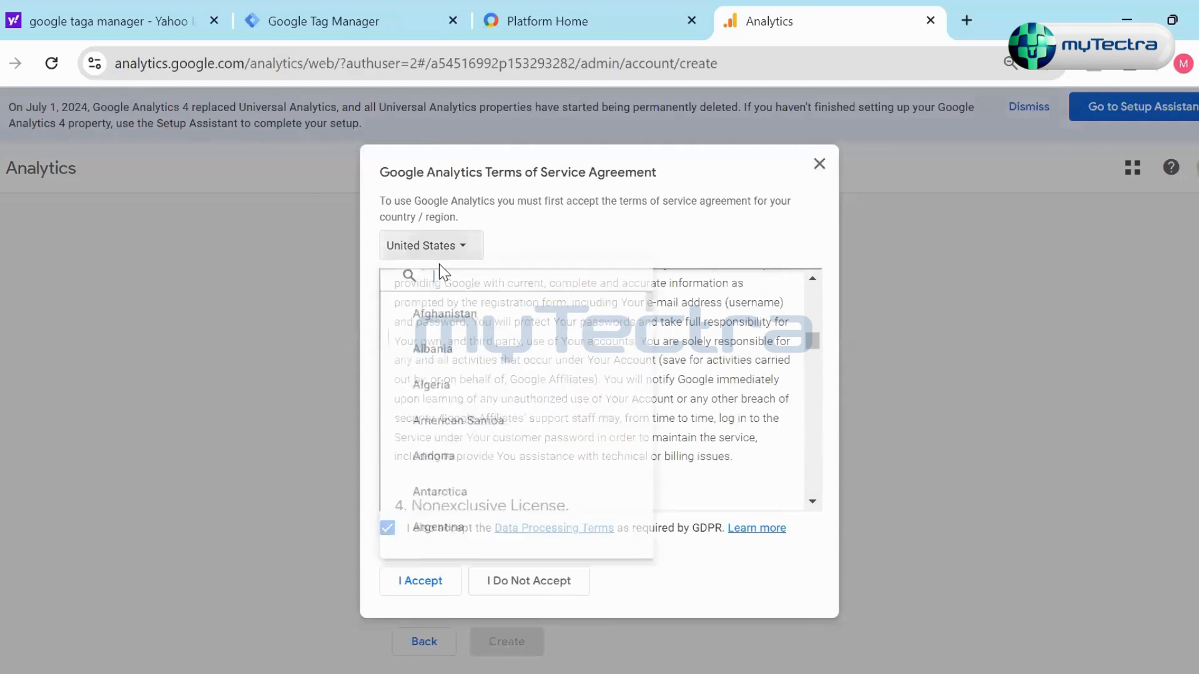
{"action": "type", "text": "ind"}
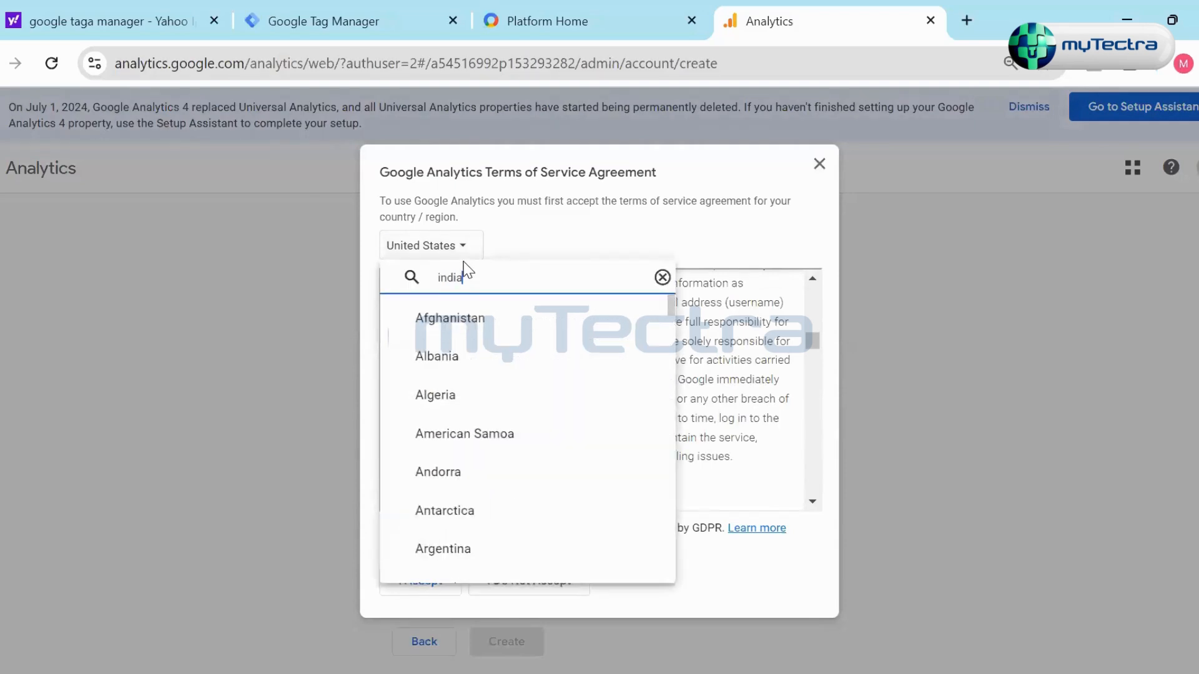
{"action": "type", "text": "ia"}
{"action": "left_click", "coordinate": [496, 357]}
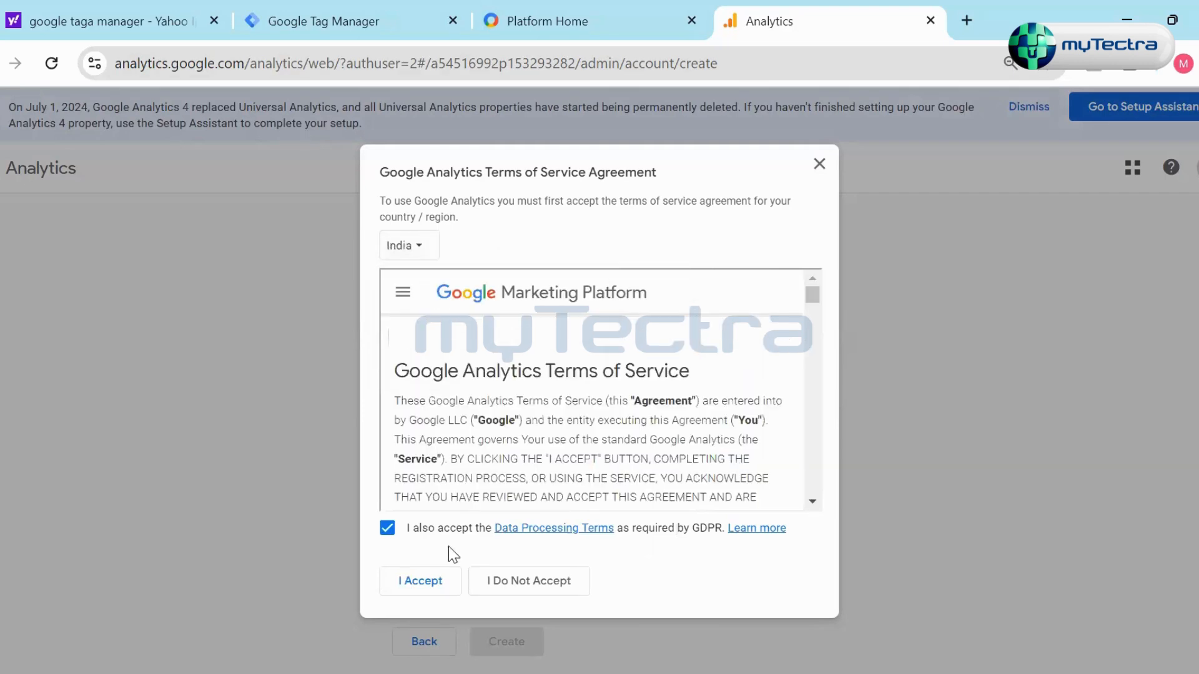
{"action": "left_click", "coordinate": [441, 581]}
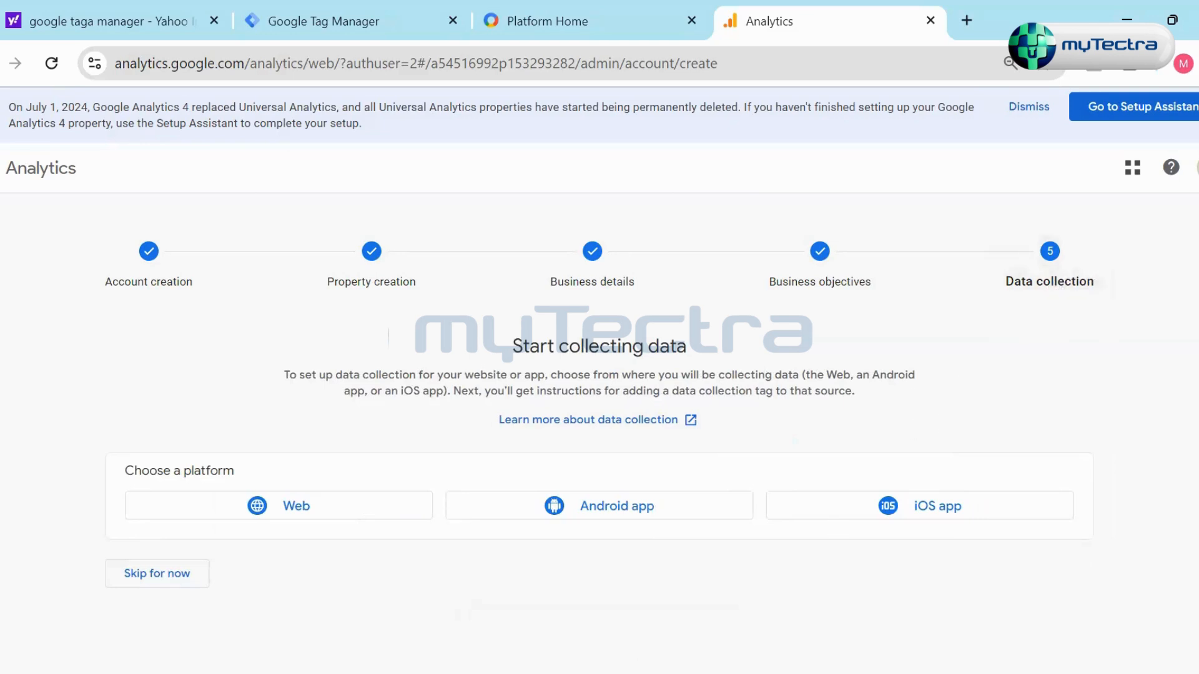
- Fill in a web data stream with website URL test1.com and stream name Test Name, and close the setup without creating it
{"action": "left_click", "coordinate": [295, 511]}
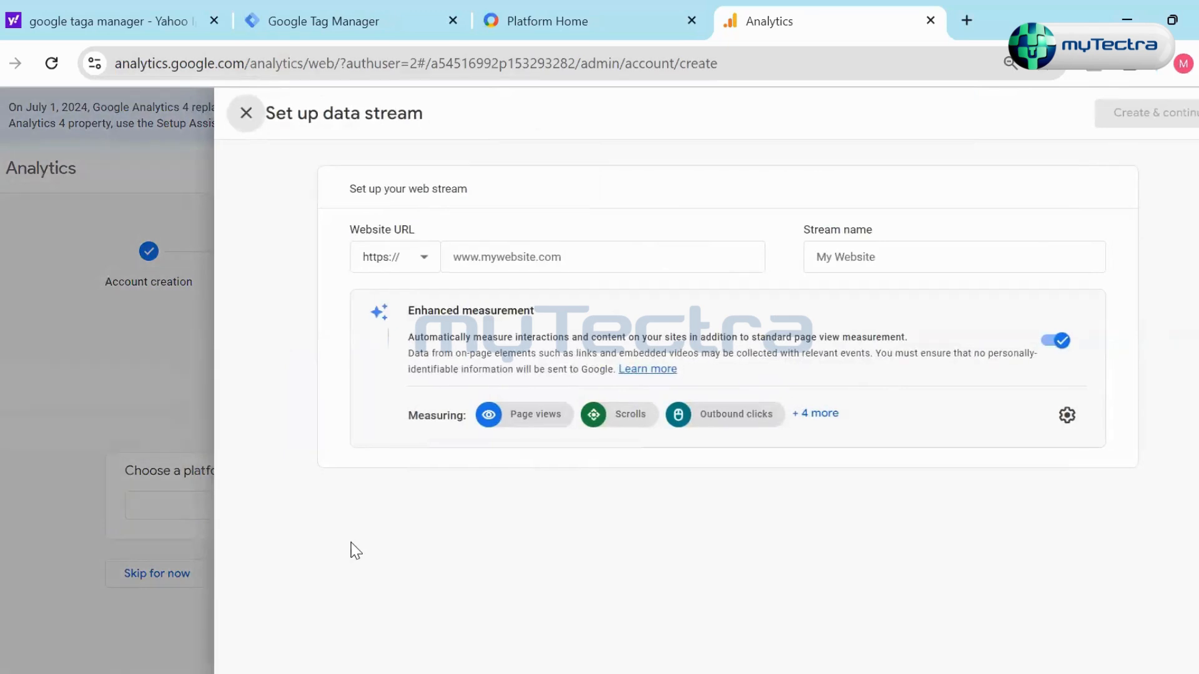
{"action": "left_click", "coordinate": [417, 251]}
{"action": "left_click", "coordinate": [578, 259]}
{"action": "type", "text": "tes"}
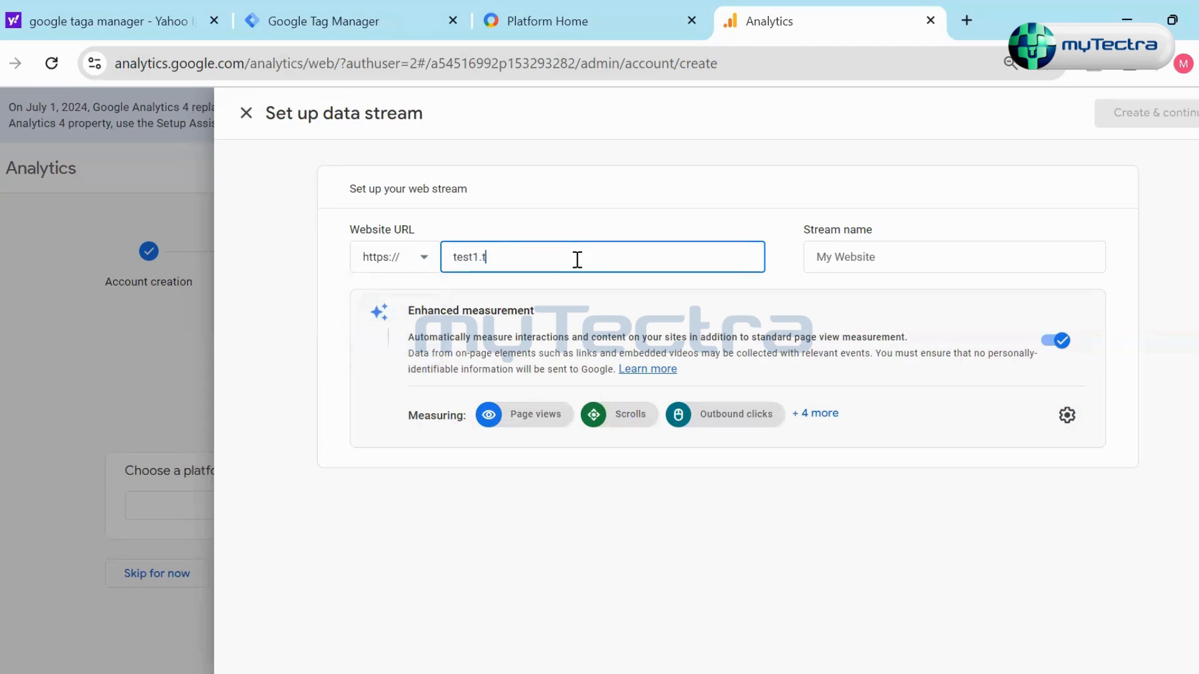
{"action": "type", "text": "t1.com"}
{"action": "left_click", "coordinate": [967, 258]}
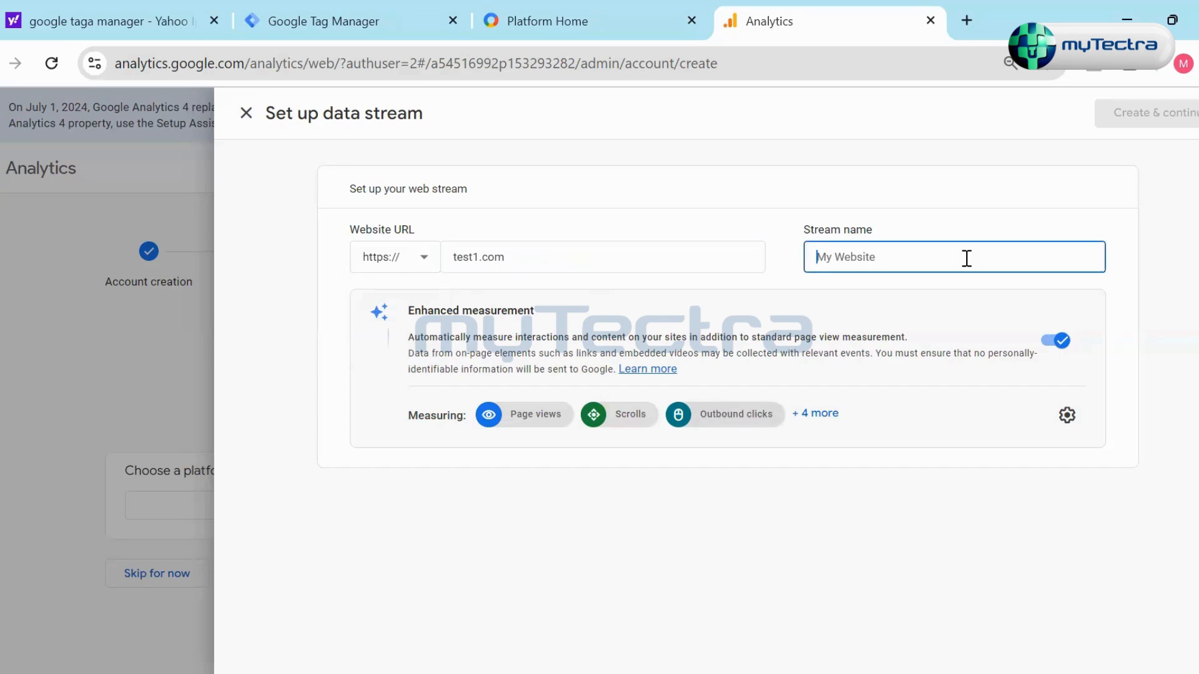
{"action": "type", "text": "Test Name"}
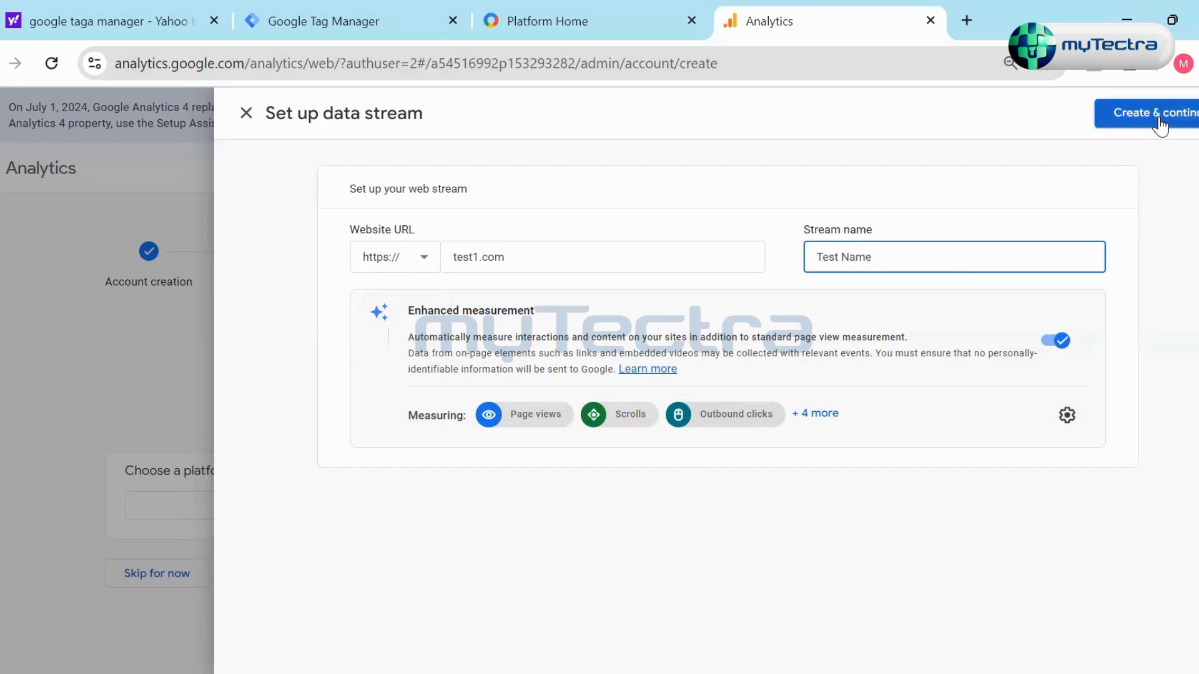
{"action": "left_click", "coordinate": [245, 113]}
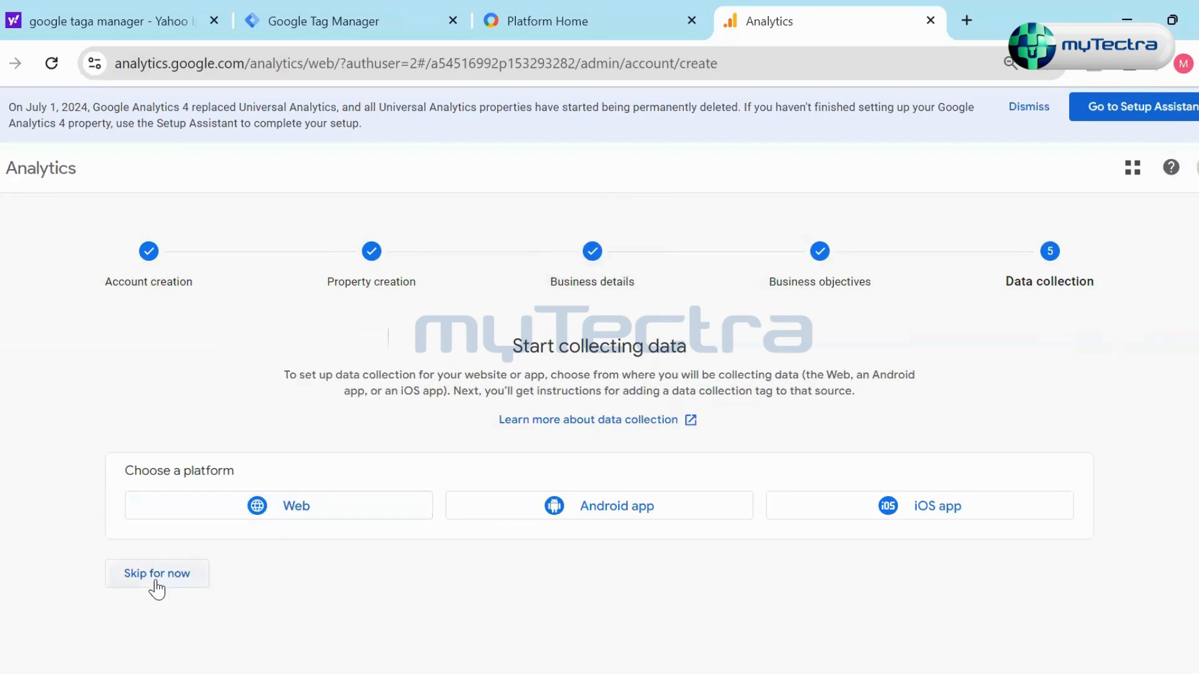
- Skip data collection for the new property, continue into Analytics, and open the Admin page
{"action": "left_click", "coordinate": [157, 582]}
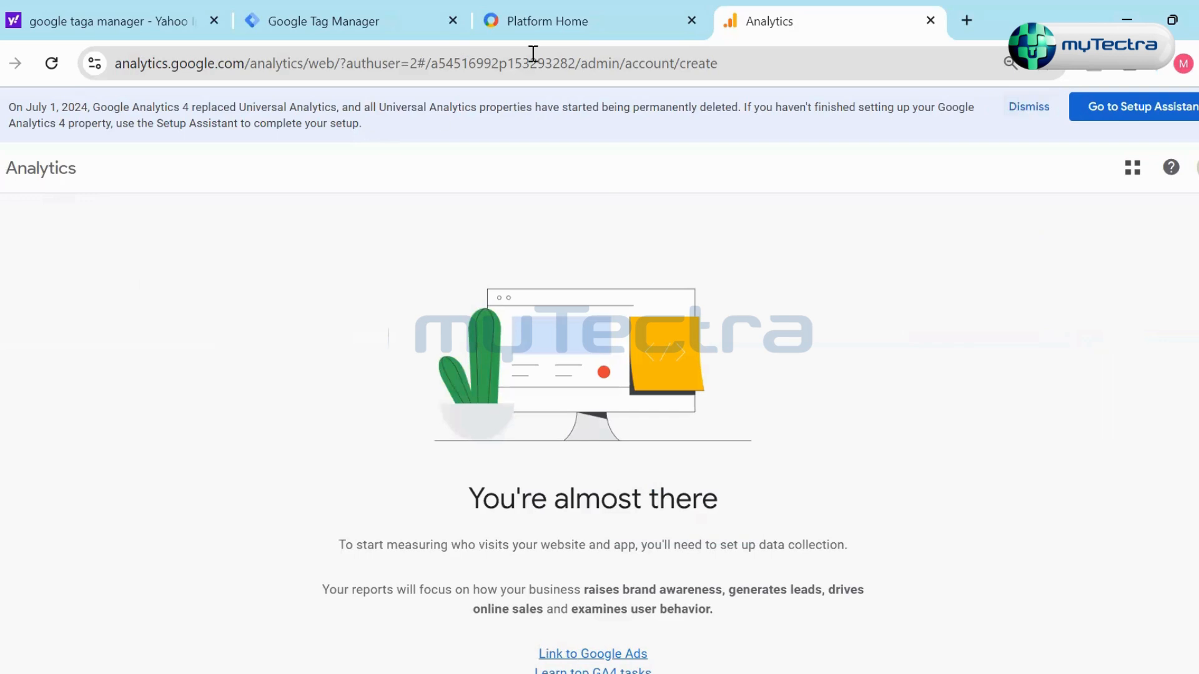
{"action": "scroll", "coordinate": [714, 447], "scroll_direction": "down", "scroll_amount": 3}
{"action": "left_click", "coordinate": [556, 652]}
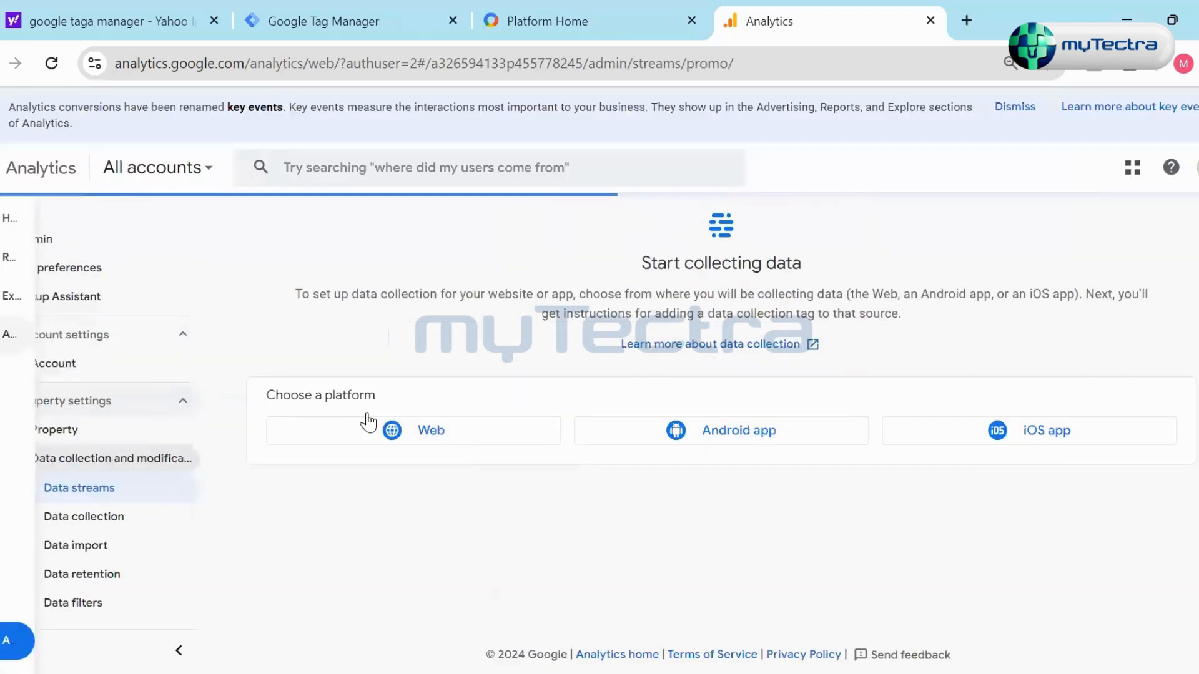
{"action": "left_click", "coordinate": [77, 273]}
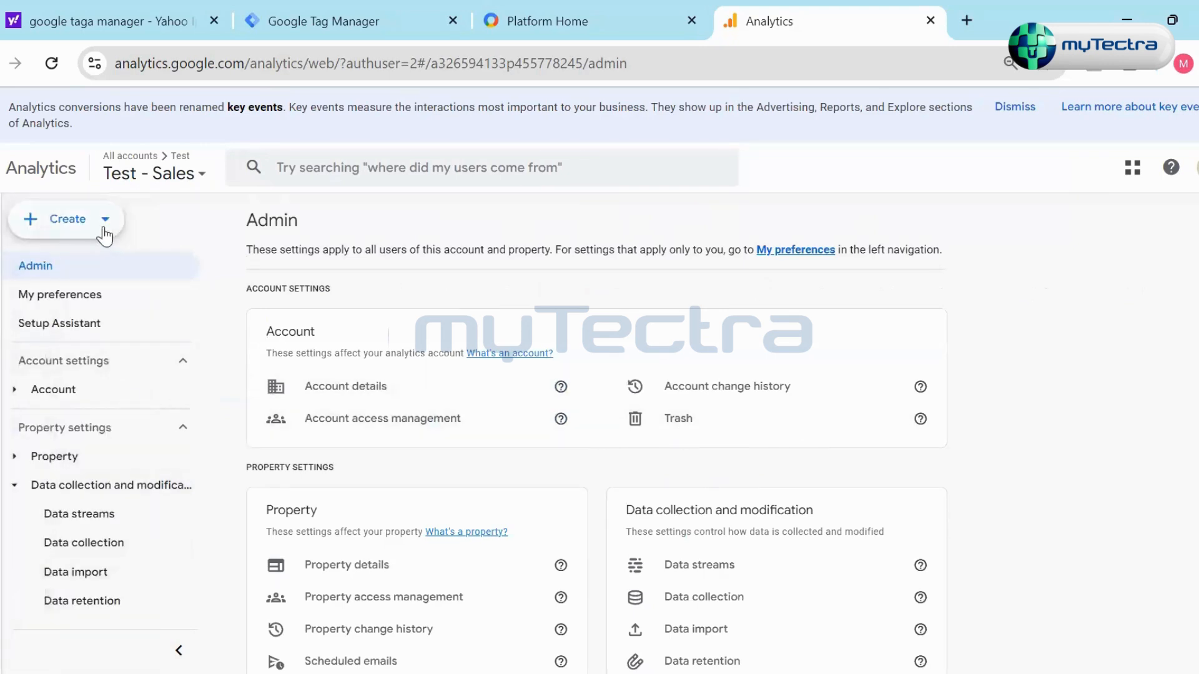
- Look through the list of analytics accounts and properties from the Test - Sales property, and close the list
{"action": "left_click", "coordinate": [159, 175]}
{"action": "scroll", "coordinate": [120, 446], "scroll_direction": "up", "scroll_amount": 3}
{"action": "scroll", "coordinate": [119, 387], "scroll_direction": "down", "scroll_amount": 3}
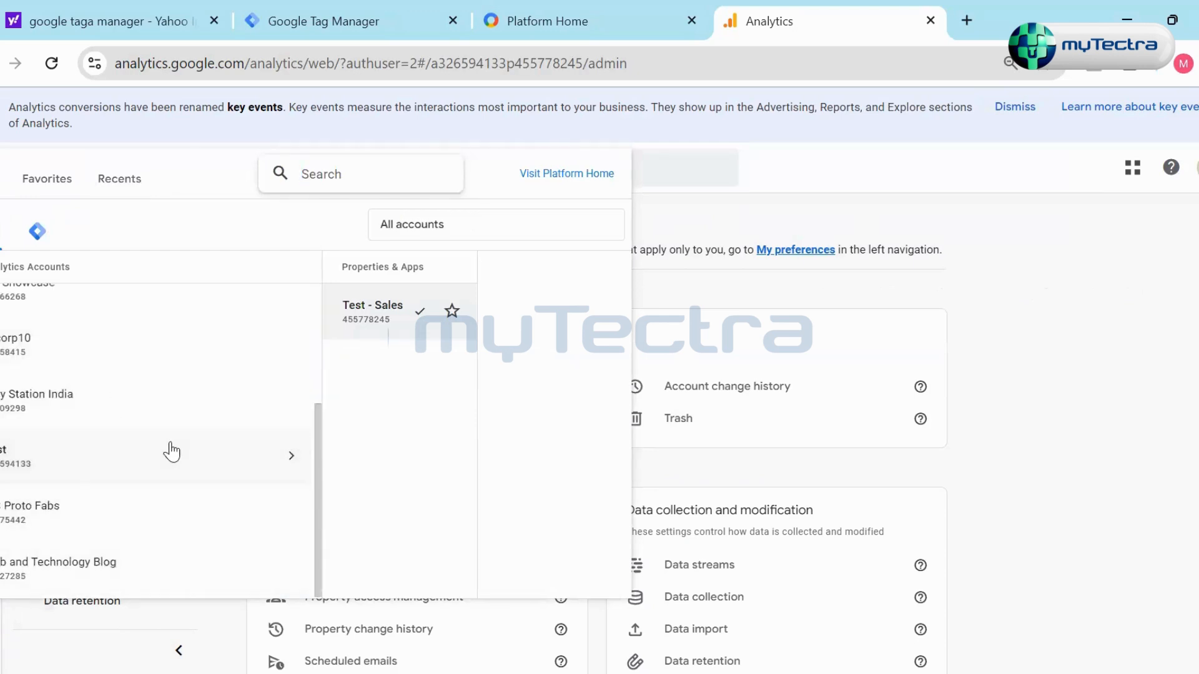
{"action": "scroll", "coordinate": [169, 446], "scroll_direction": "up", "scroll_amount": 3}
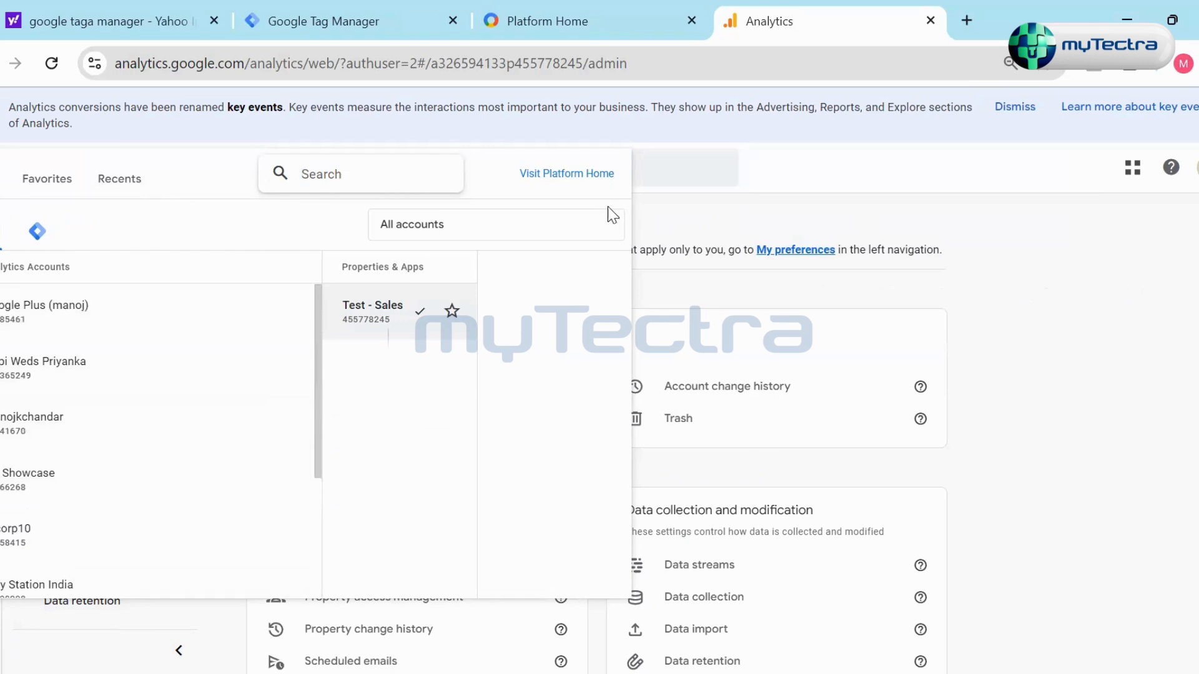
{"action": "left_click", "coordinate": [554, 227]}
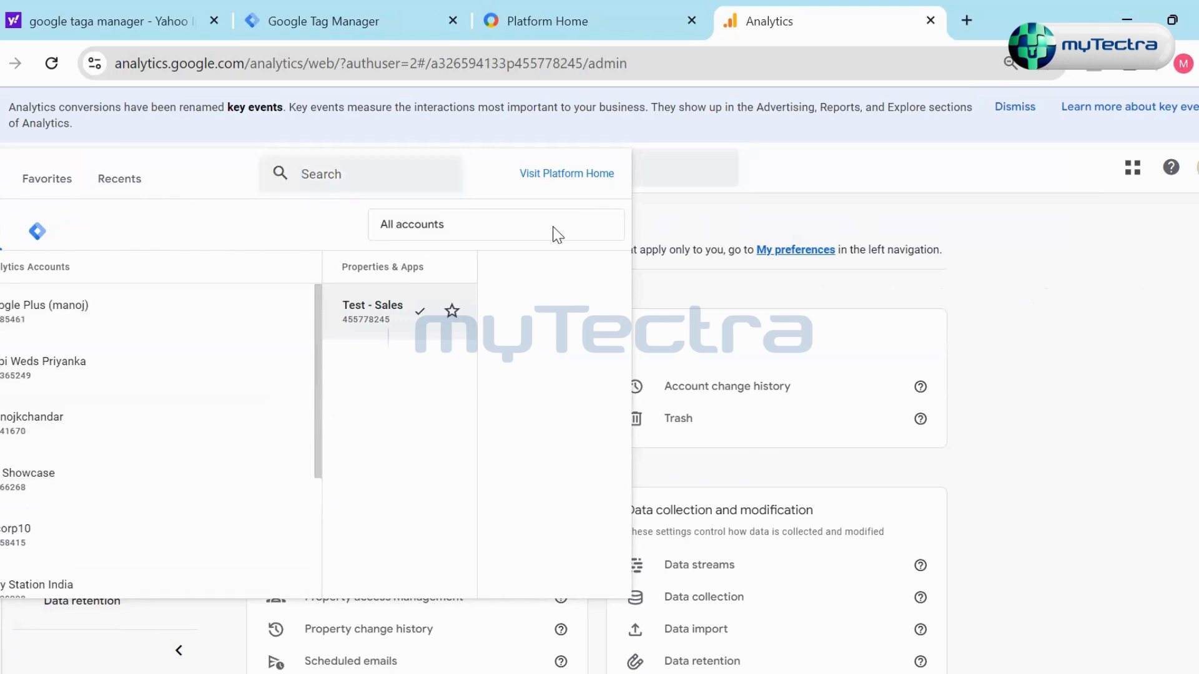
{"action": "left_click", "coordinate": [914, 208]}
- View the account's Trash and the Property details of the Test - Sales property
{"action": "left_click", "coordinate": [829, 417]}
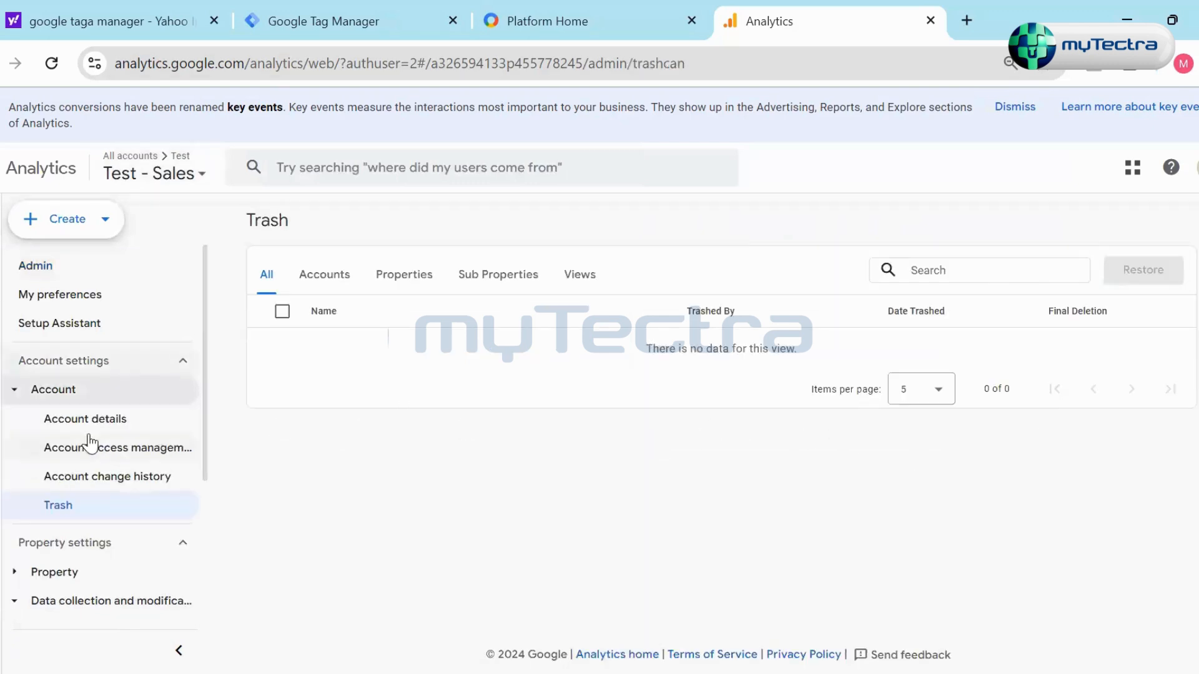
{"action": "scroll", "coordinate": [94, 578], "scroll_direction": "down", "scroll_amount": 4}
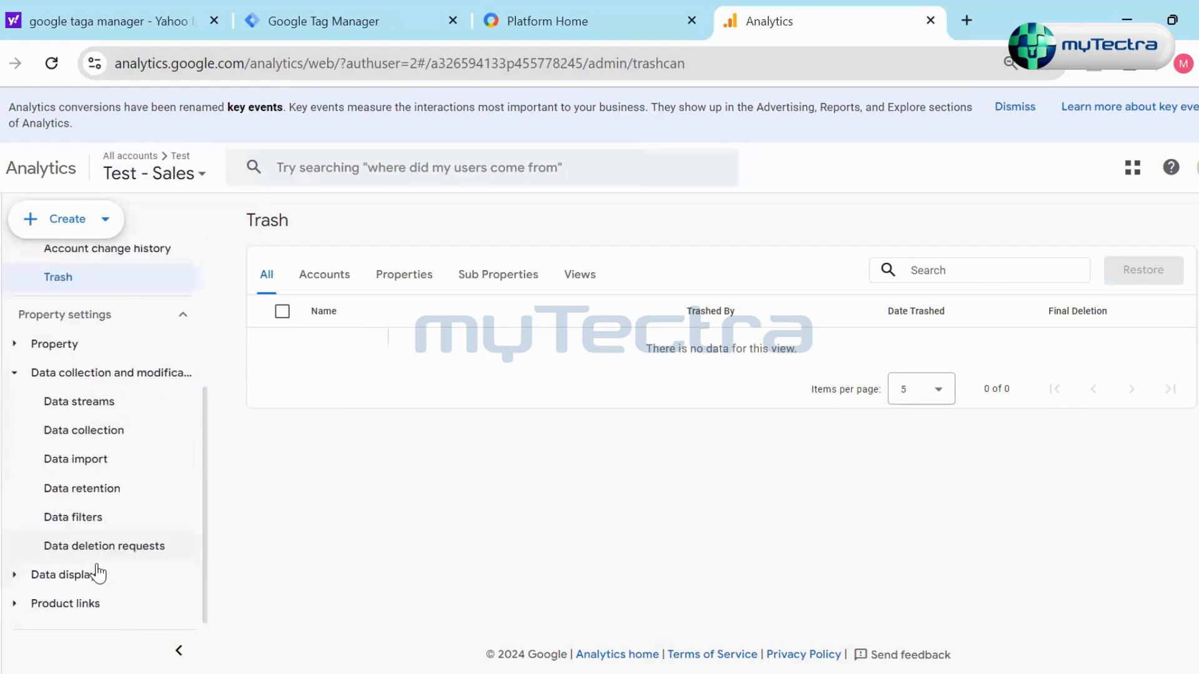
{"action": "scroll", "coordinate": [87, 537], "scroll_direction": "up", "scroll_amount": 2}
{"action": "left_click", "coordinate": [69, 444]}
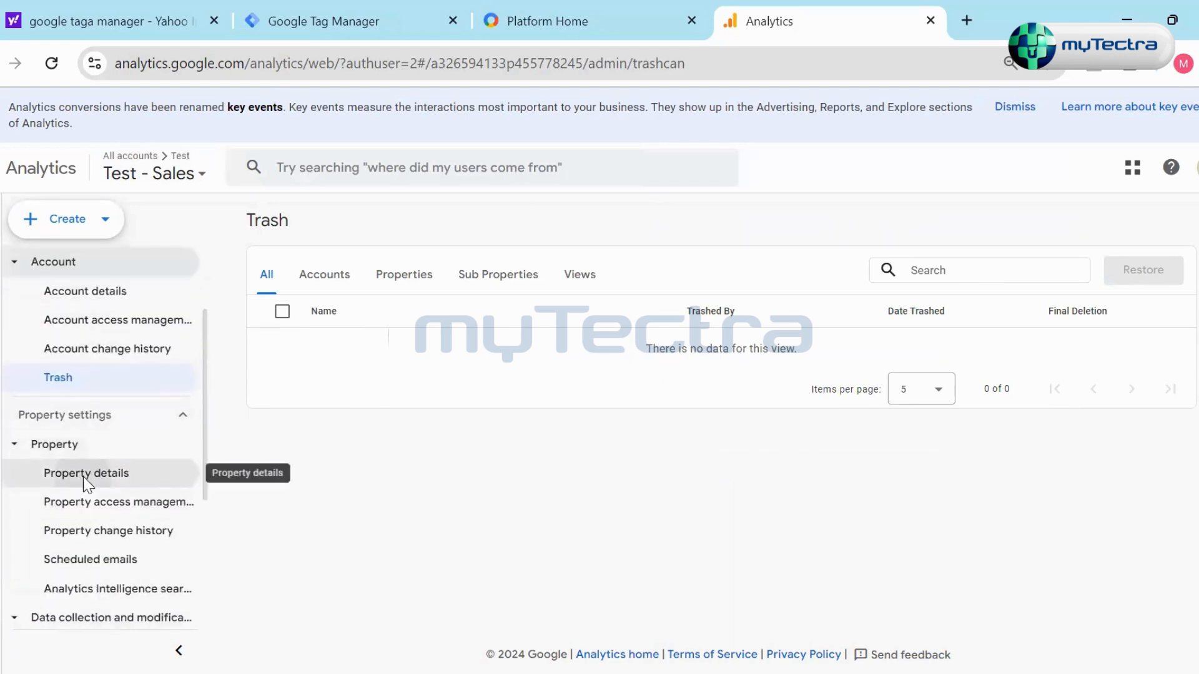
{"action": "left_click", "coordinate": [84, 476]}
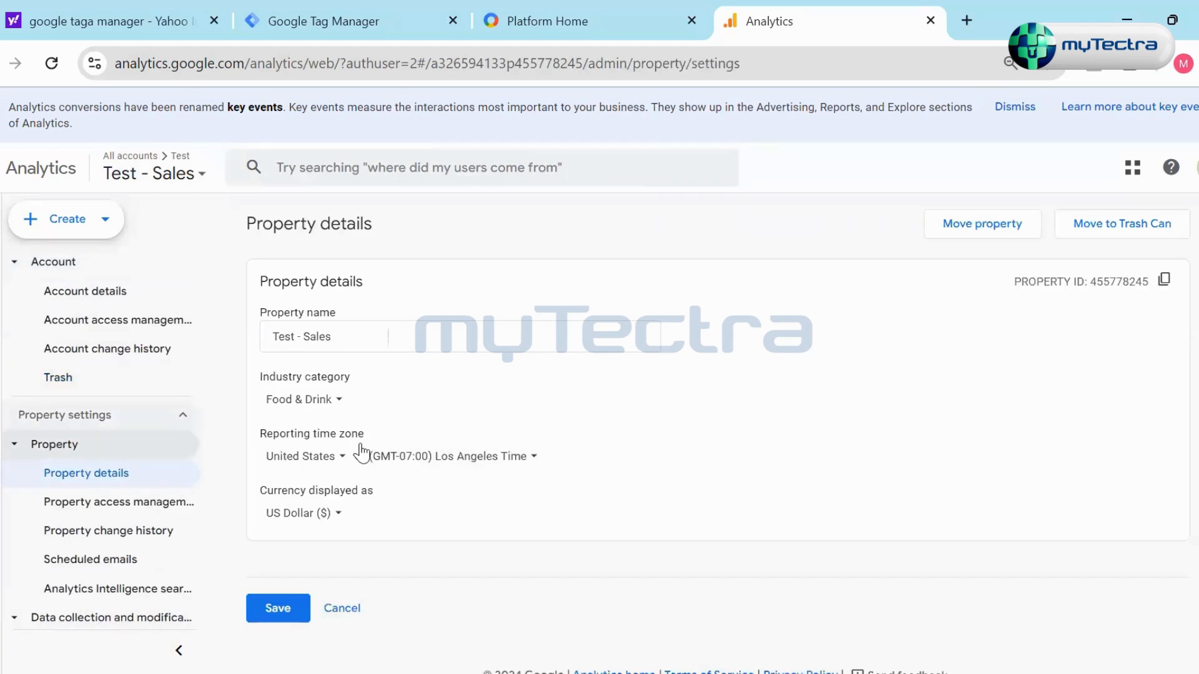
{"action": "scroll", "coordinate": [168, 433], "scroll_direction": "up", "scroll_amount": 1}
{"action": "scroll", "coordinate": [169, 432], "scroll_direction": "up", "scroll_amount": 3}
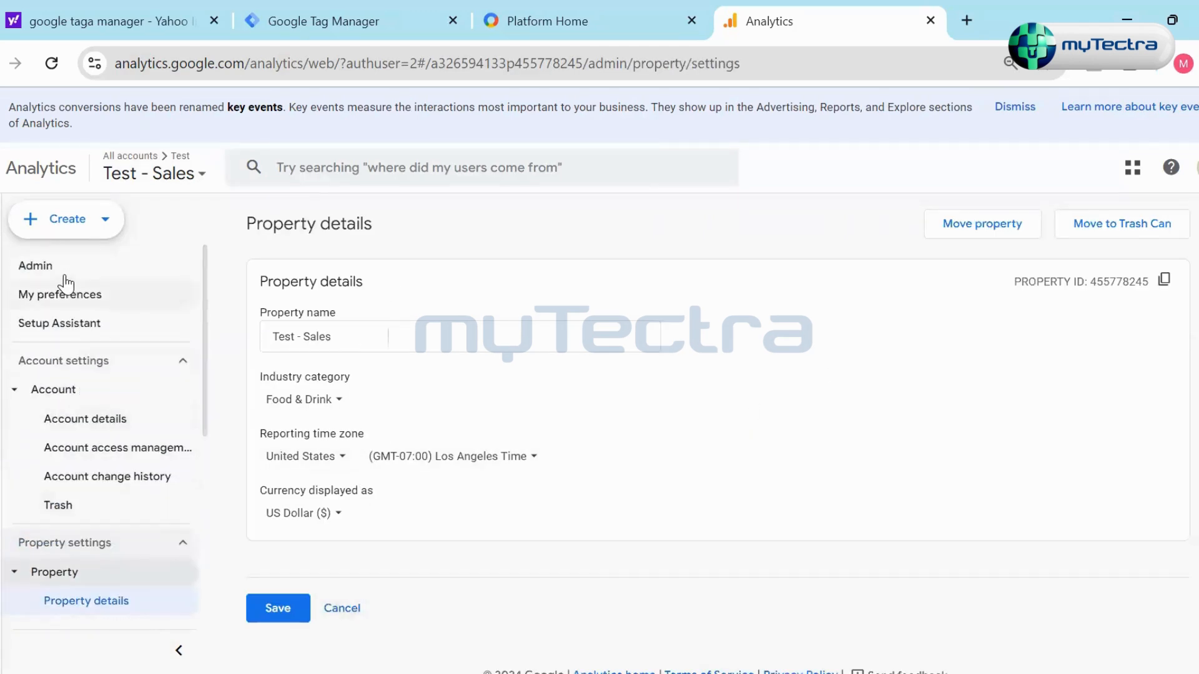
- Return to the Admin page, check the options for creating an account or property, and open the Reports snapshot
{"action": "left_click", "coordinate": [59, 266]}
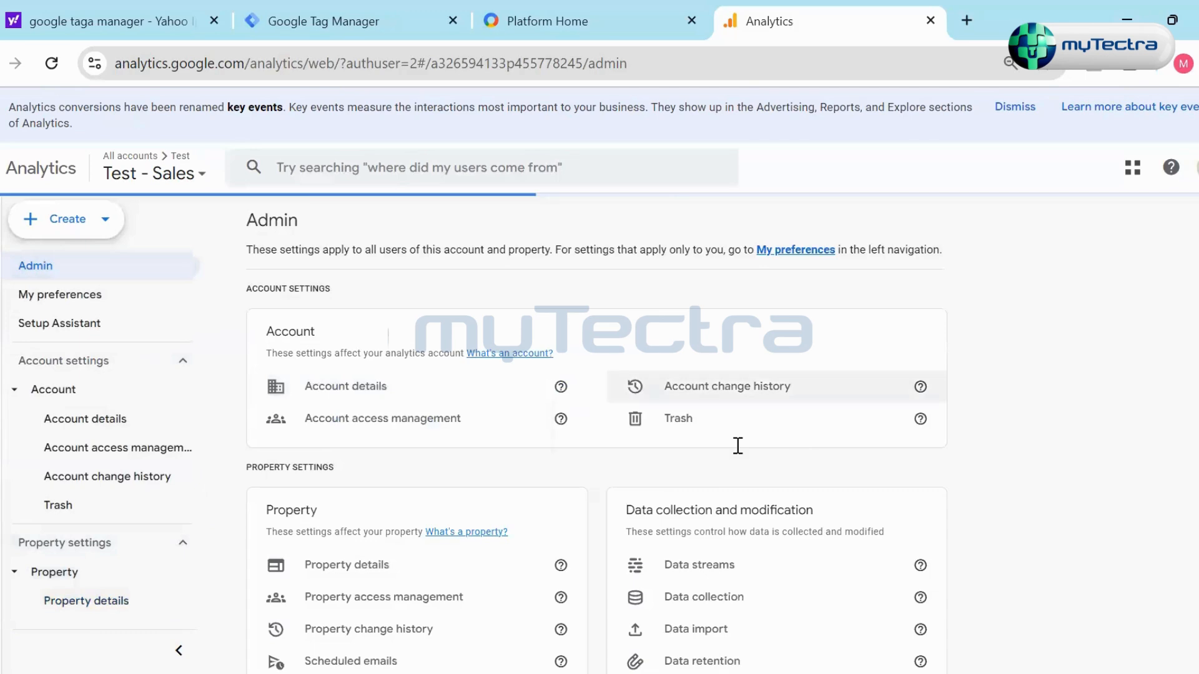
{"action": "left_click", "coordinate": [40, 221]}
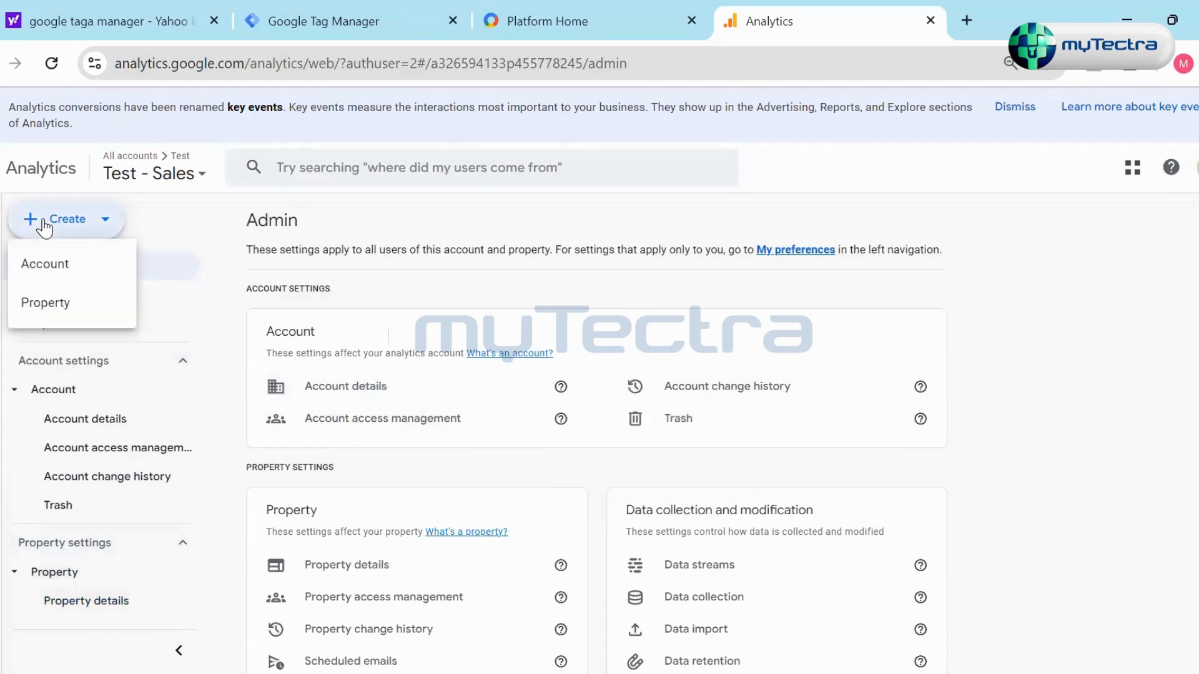
{"action": "left_click", "coordinate": [35, 261]}
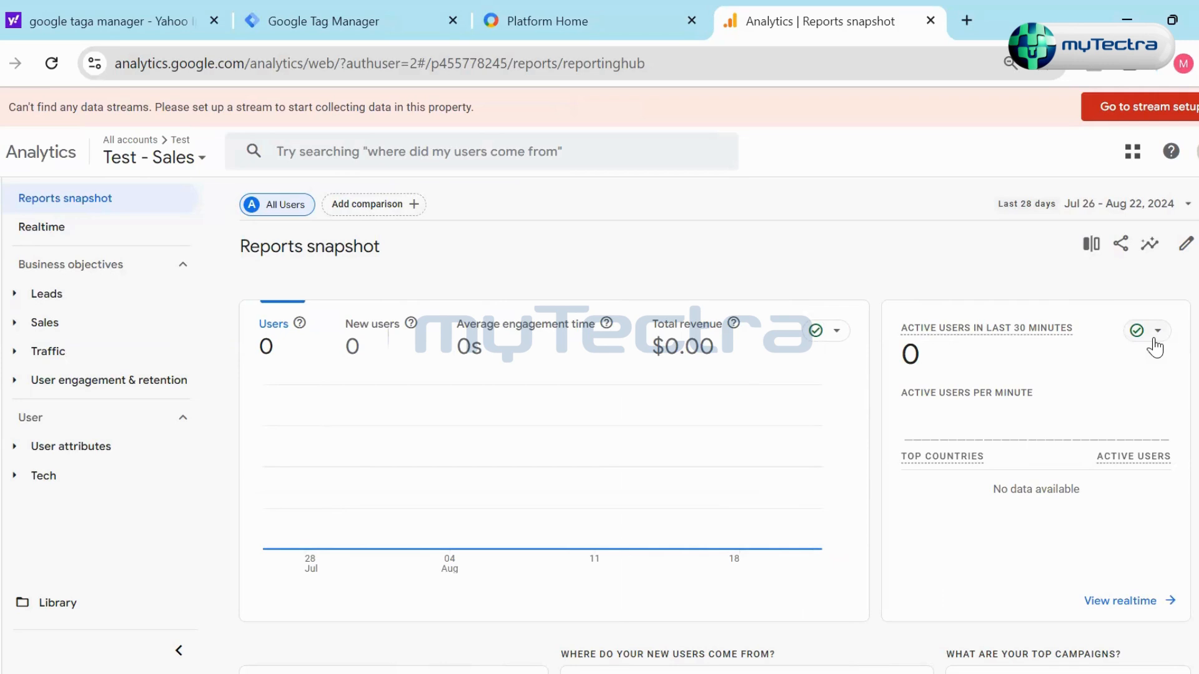
- Review the Analytics help resources and the Contact Us form, and close the help
{"action": "left_click", "coordinate": [1171, 153]}
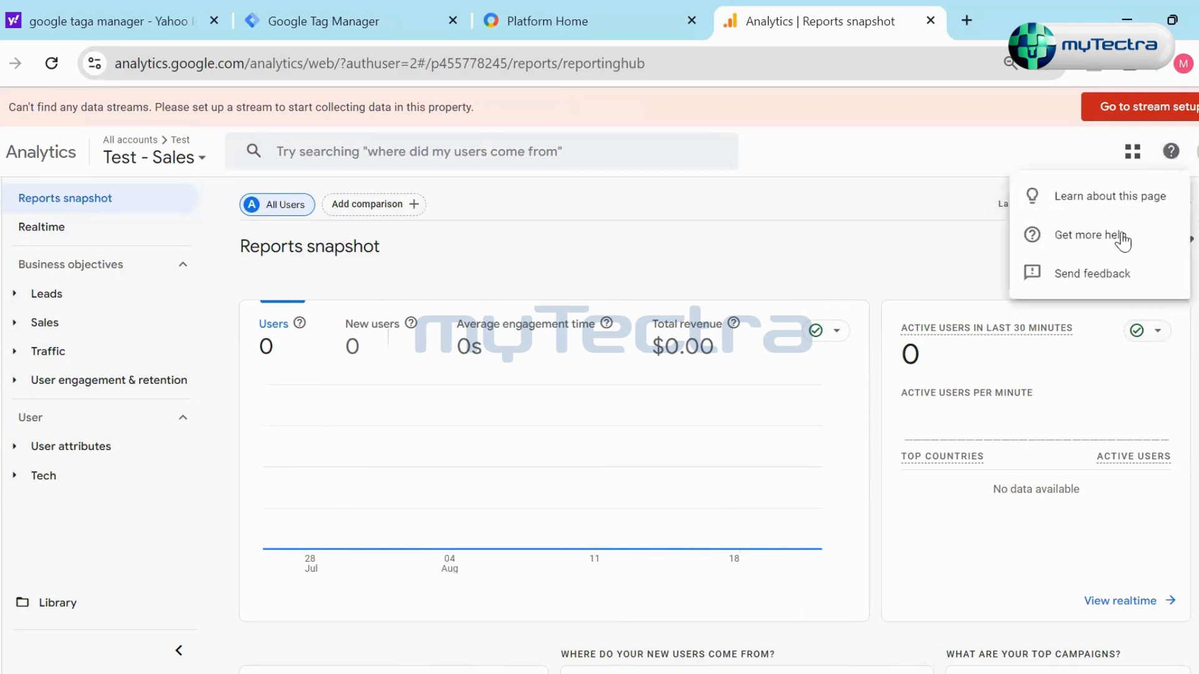
{"action": "left_click", "coordinate": [943, 201]}
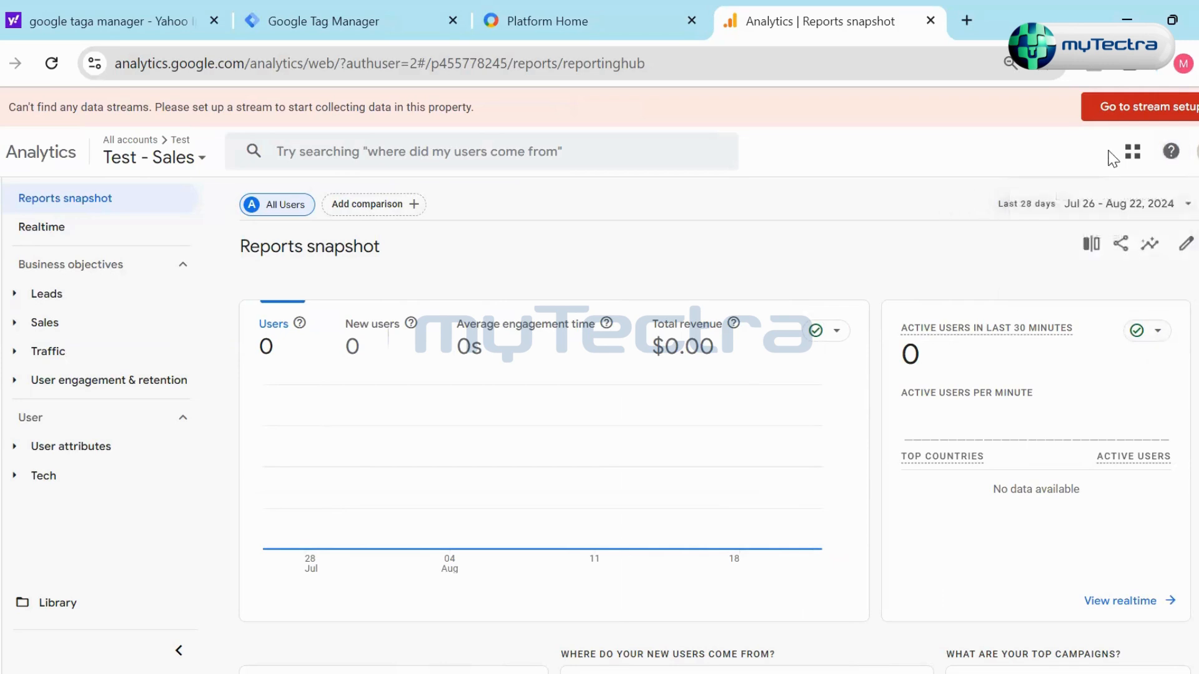
{"action": "left_click", "coordinate": [1170, 153]}
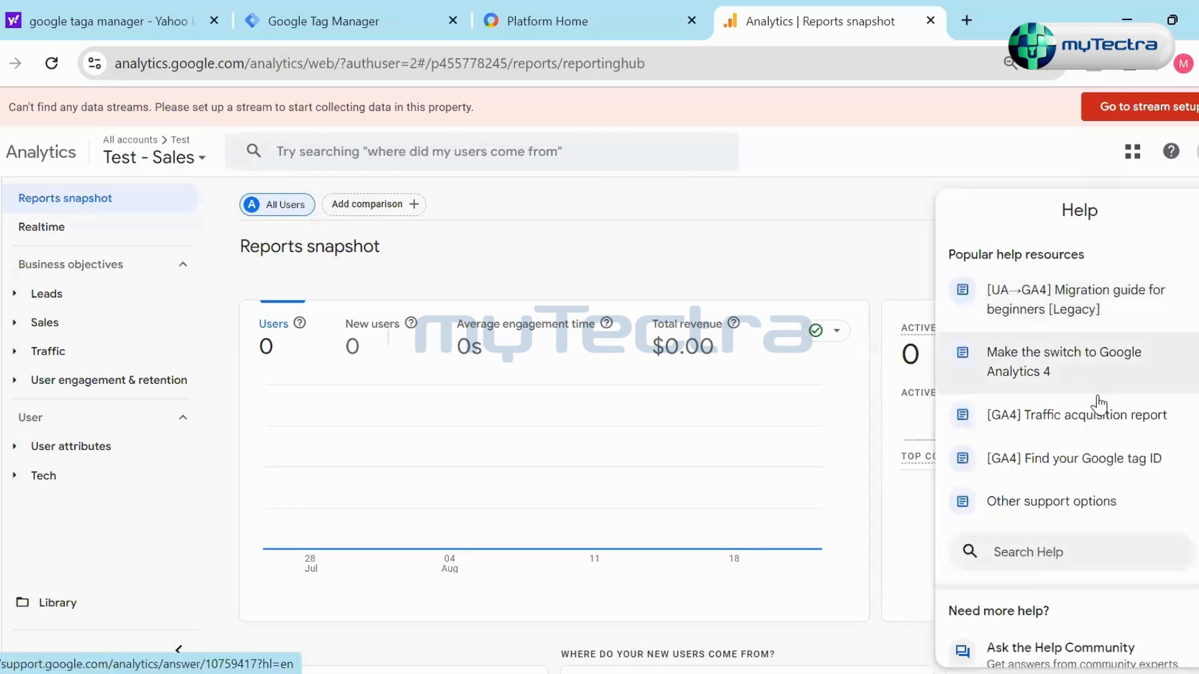
{"action": "left_click", "coordinate": [1046, 647]}
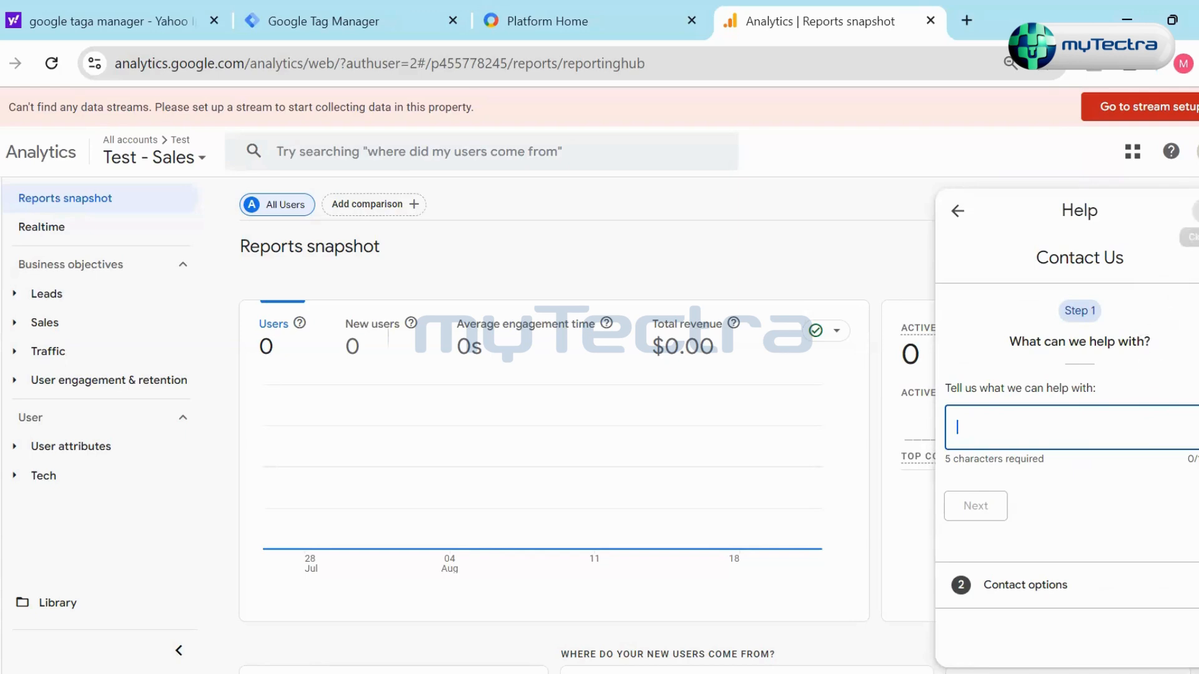
{"action": "left_click", "coordinate": [1194, 211]}
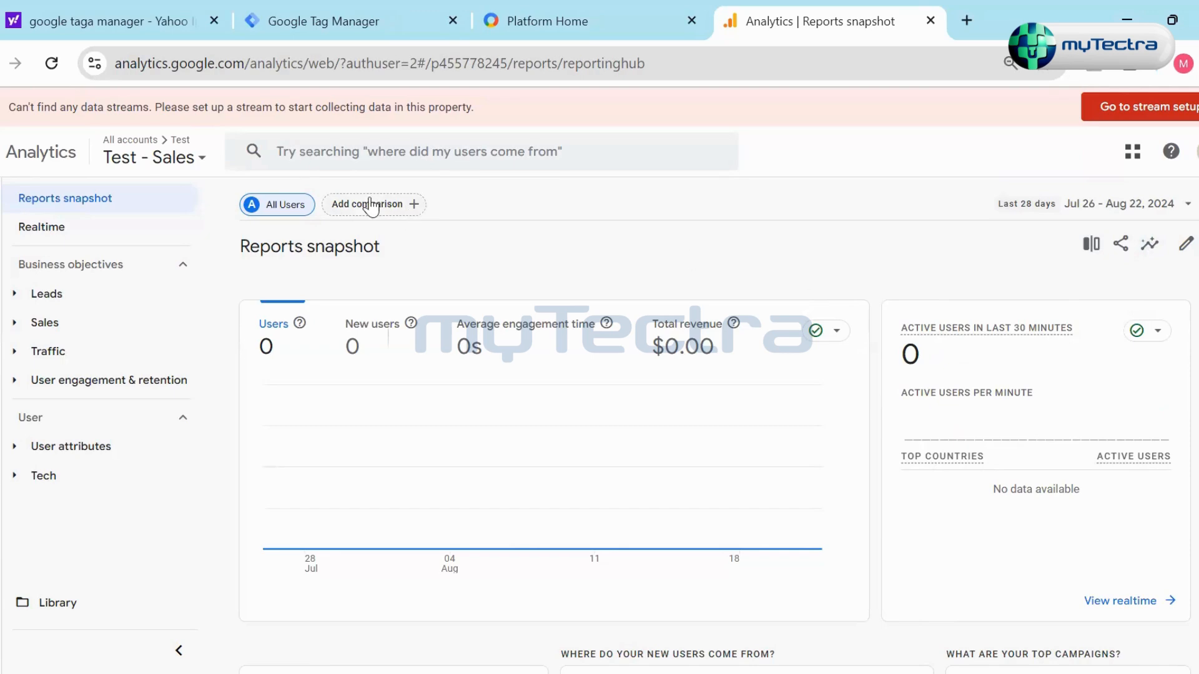
- Look through the list of analytics accounts and their properties, including the Showcase account
{"action": "left_click", "coordinate": [166, 151]}
{"action": "scroll", "coordinate": [164, 318], "scroll_direction": "up", "scroll_amount": 3}
{"action": "left_click", "coordinate": [429, 220]}
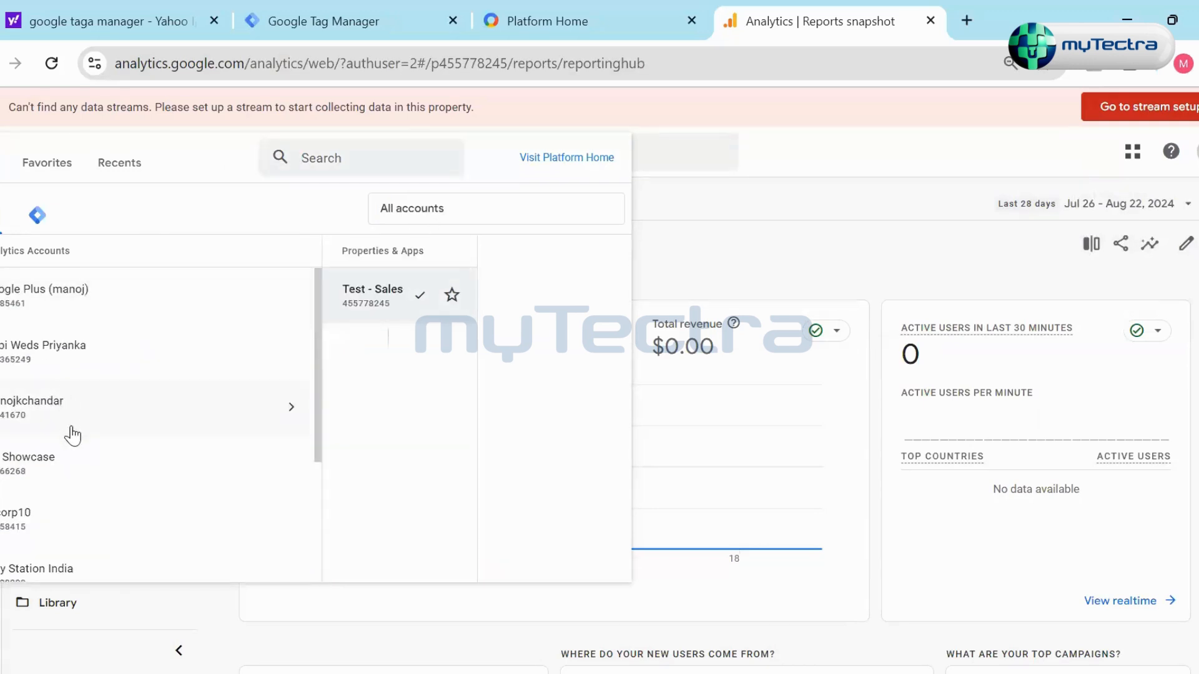
{"action": "scroll", "coordinate": [80, 494], "scroll_direction": "down", "scroll_amount": 2}
{"action": "left_click", "coordinate": [99, 365]}
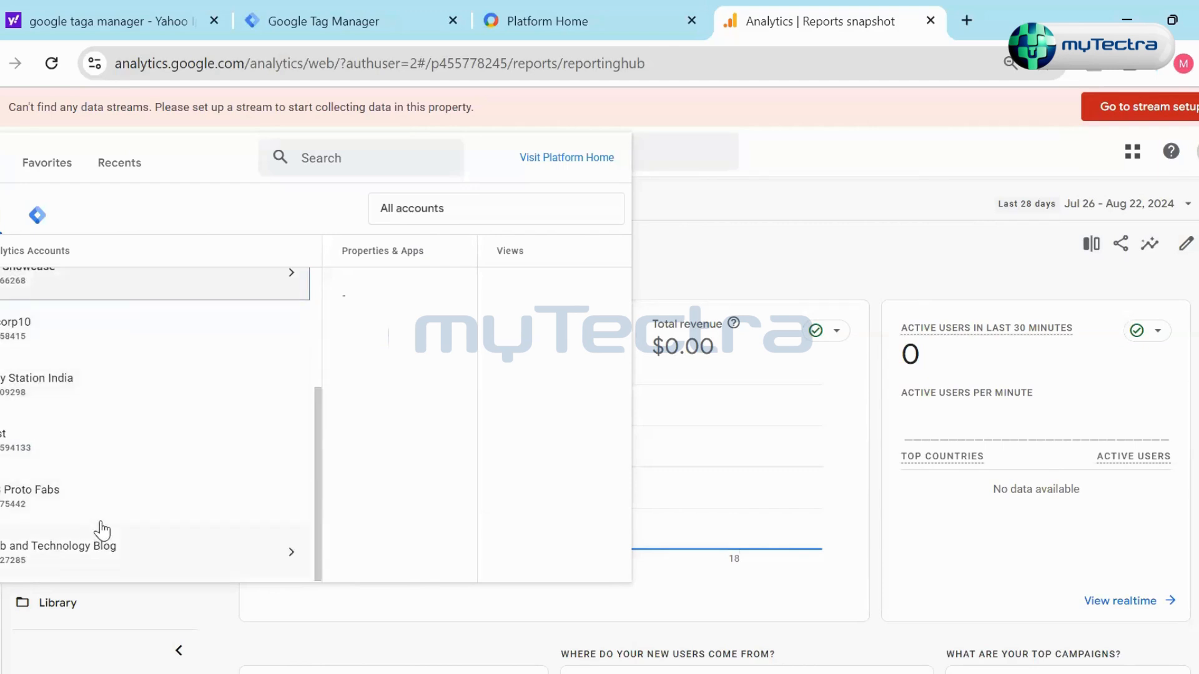
{"action": "scroll", "coordinate": [137, 447], "scroll_direction": "up", "scroll_amount": 3}
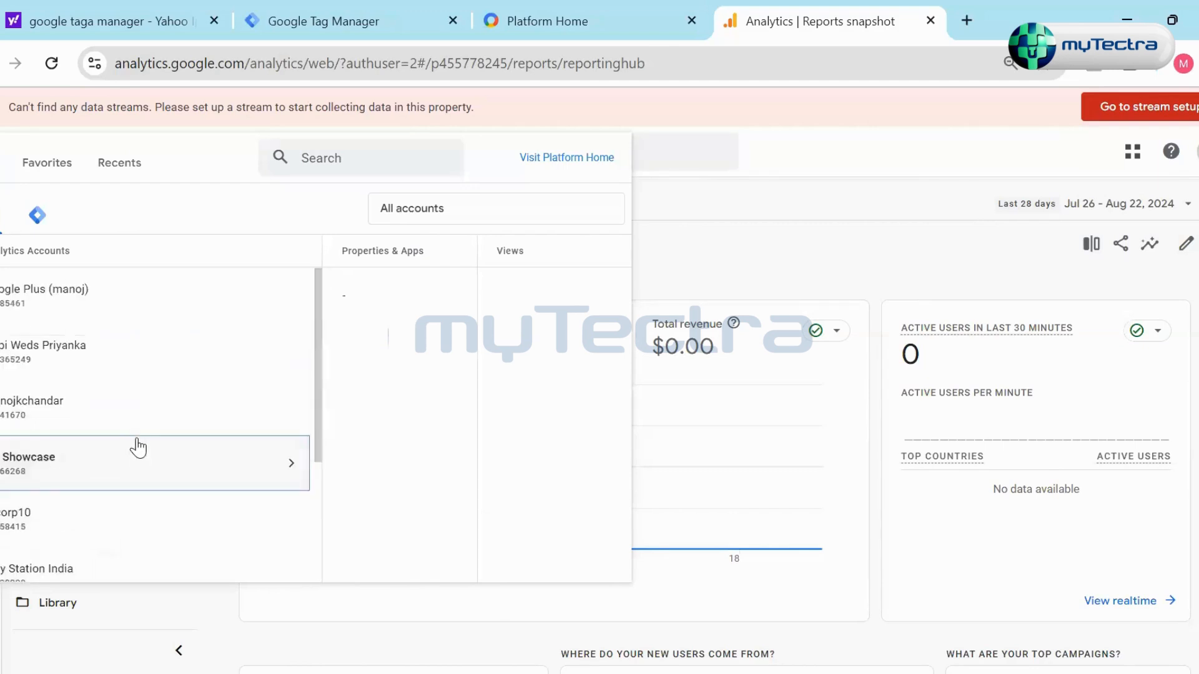
- Check the favorite properties and open the demo account's GA4 - Flood-It! property from the recent ones
{"action": "left_click", "coordinate": [45, 162]}
{"action": "left_click", "coordinate": [105, 165]}
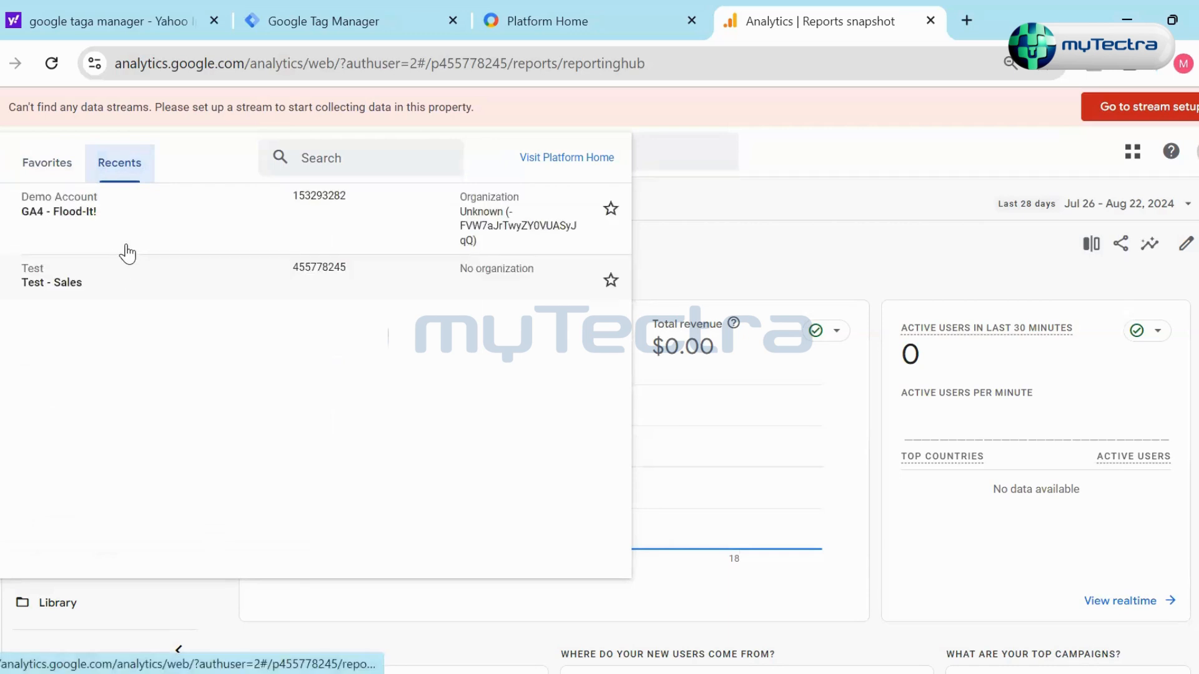
{"action": "left_click", "coordinate": [131, 231]}
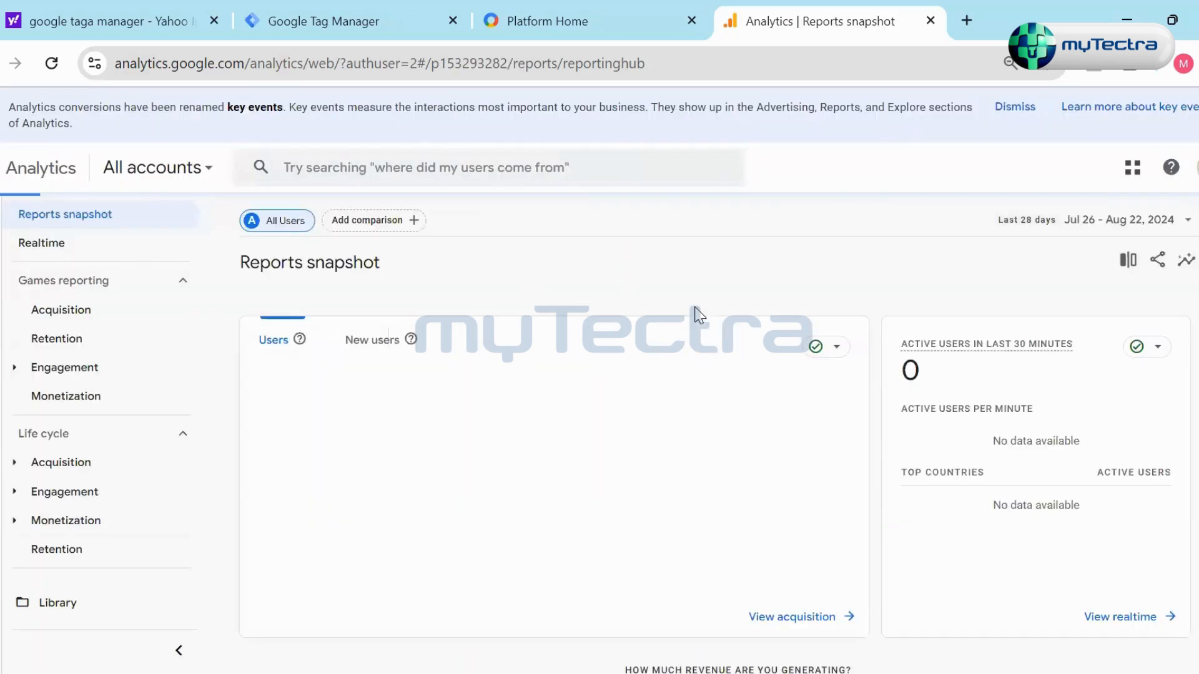
- In the admin settings of GA4 - Flood-It!, view the Property details and the Data streams list
{"action": "left_click", "coordinate": [6, 646]}
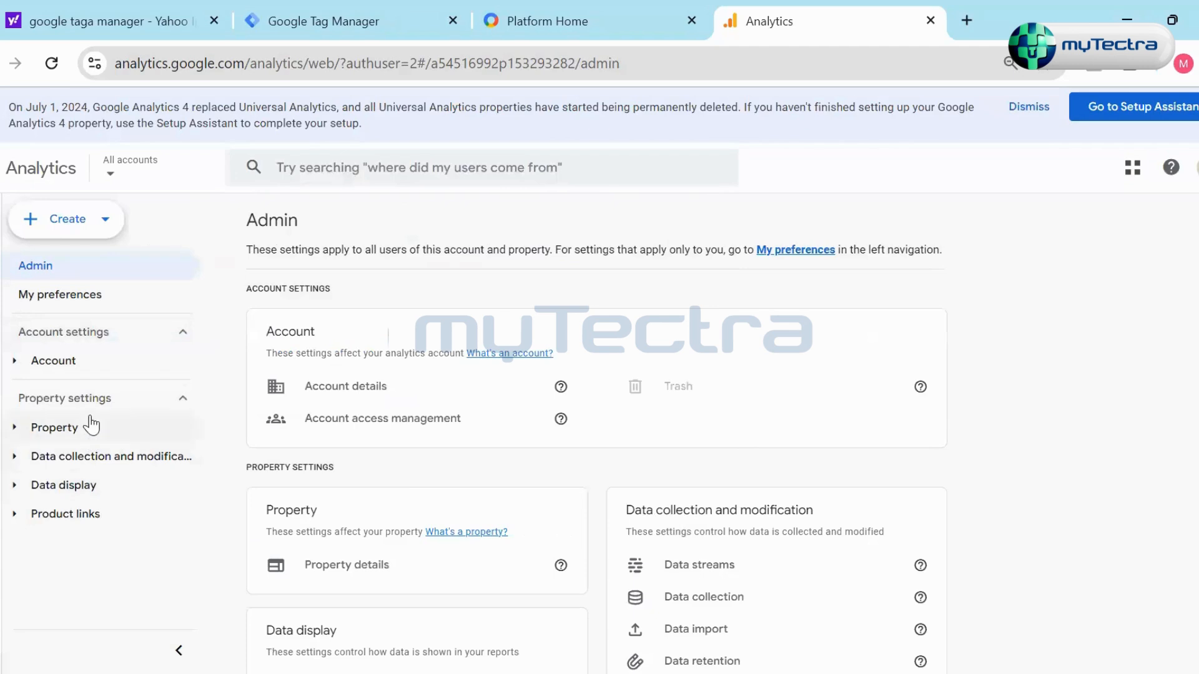
{"action": "left_click", "coordinate": [91, 427]}
{"action": "left_click", "coordinate": [75, 484]}
{"action": "left_click", "coordinate": [81, 456]}
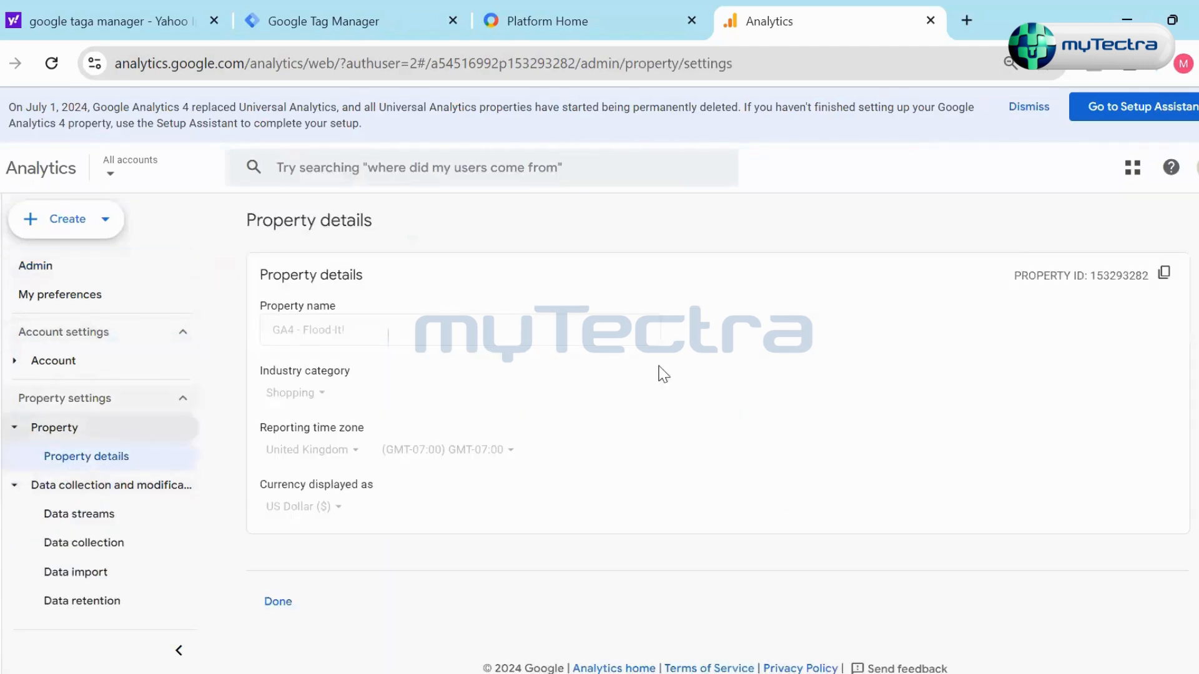
{"action": "left_click", "coordinate": [98, 436]}
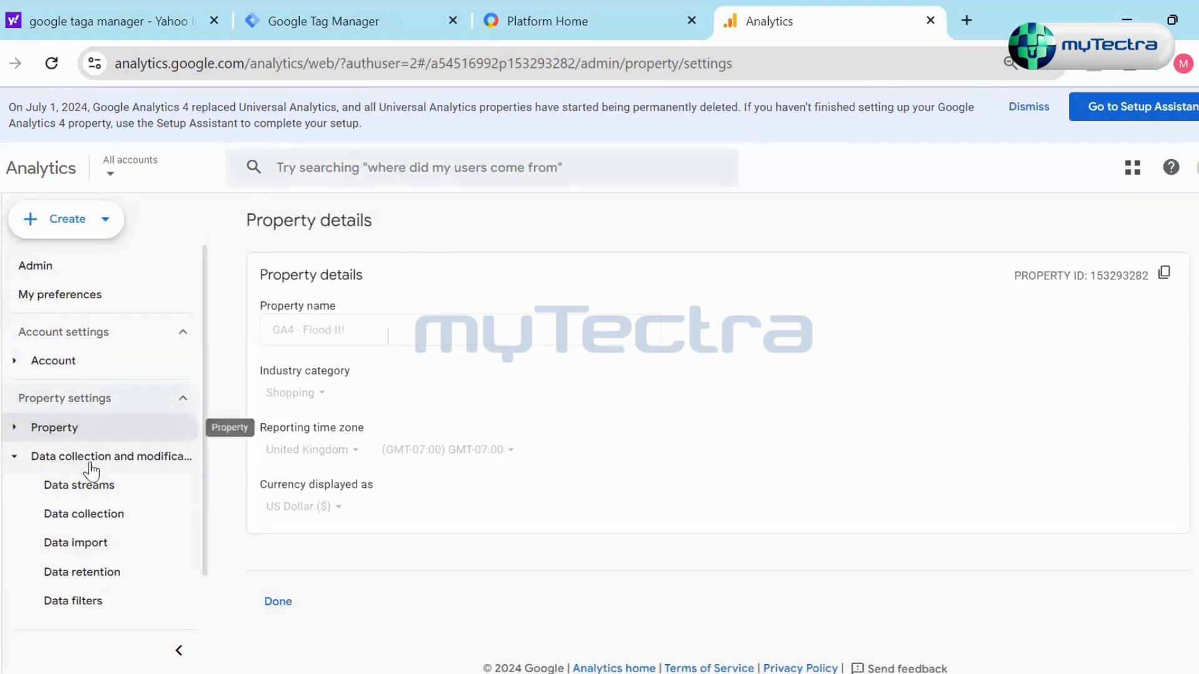
{"action": "left_click", "coordinate": [91, 485]}
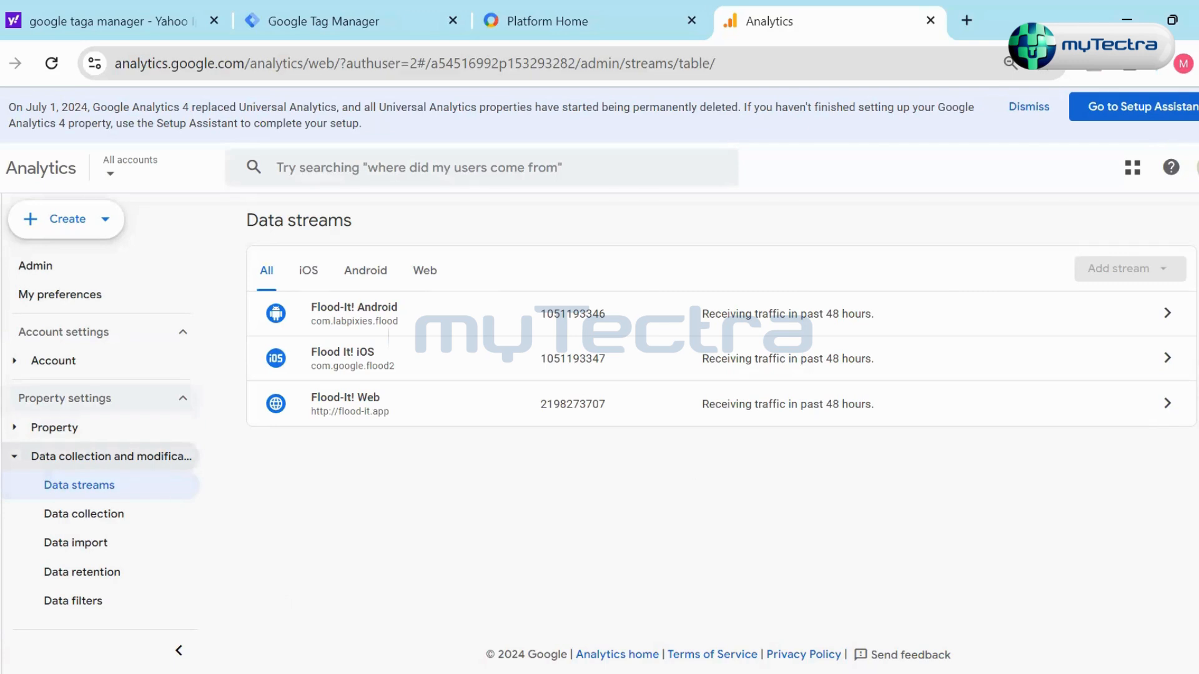
- Check the options for creating an account or property, and switch to the Test account's Test - Sales property
{"action": "left_click", "coordinate": [93, 224]}
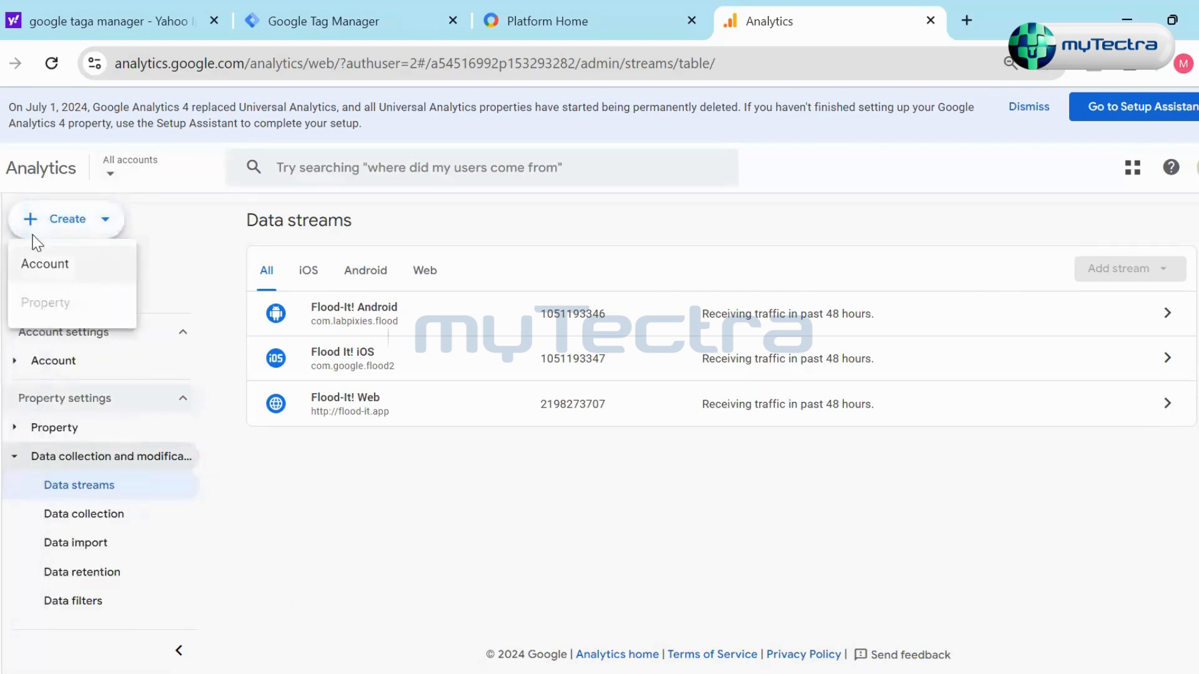
{"action": "left_click", "coordinate": [5, 219]}
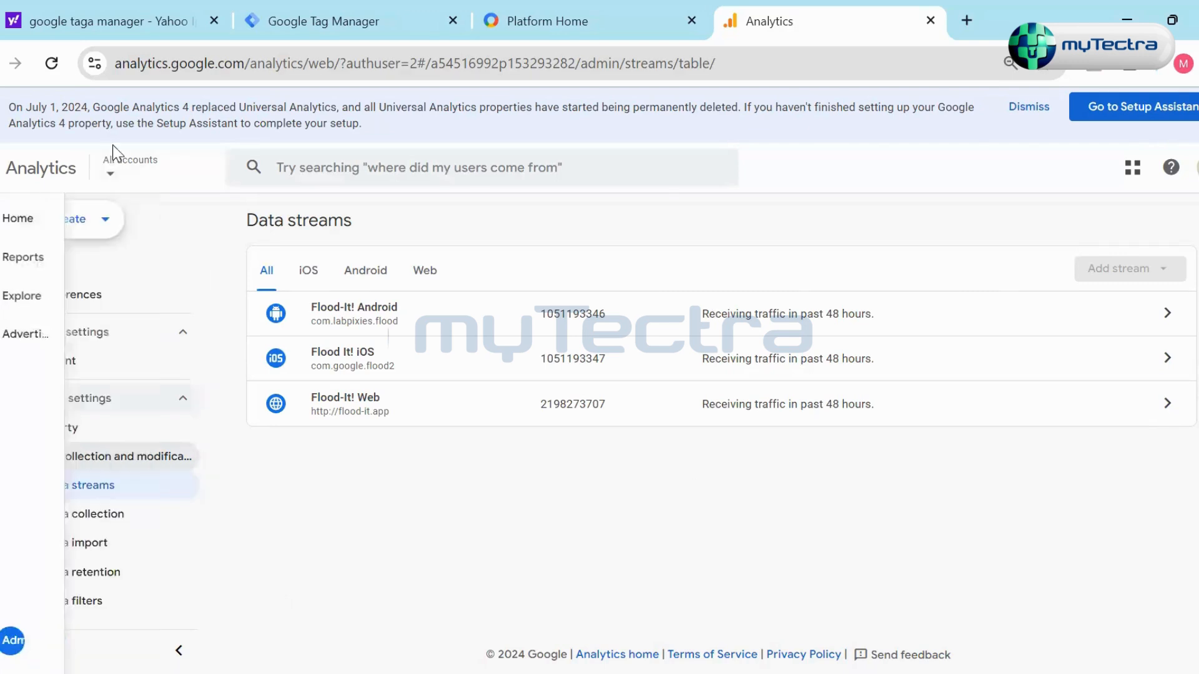
{"action": "left_click", "coordinate": [143, 174]}
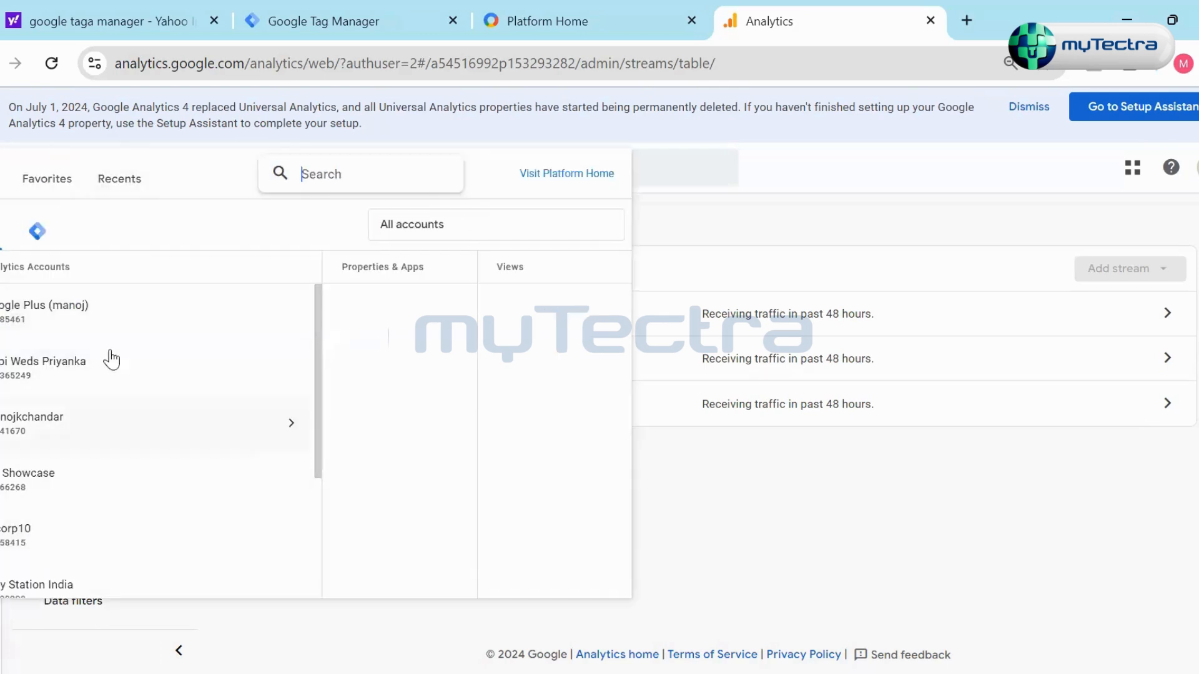
{"action": "scroll", "coordinate": [110, 503], "scroll_direction": "down", "scroll_amount": 3}
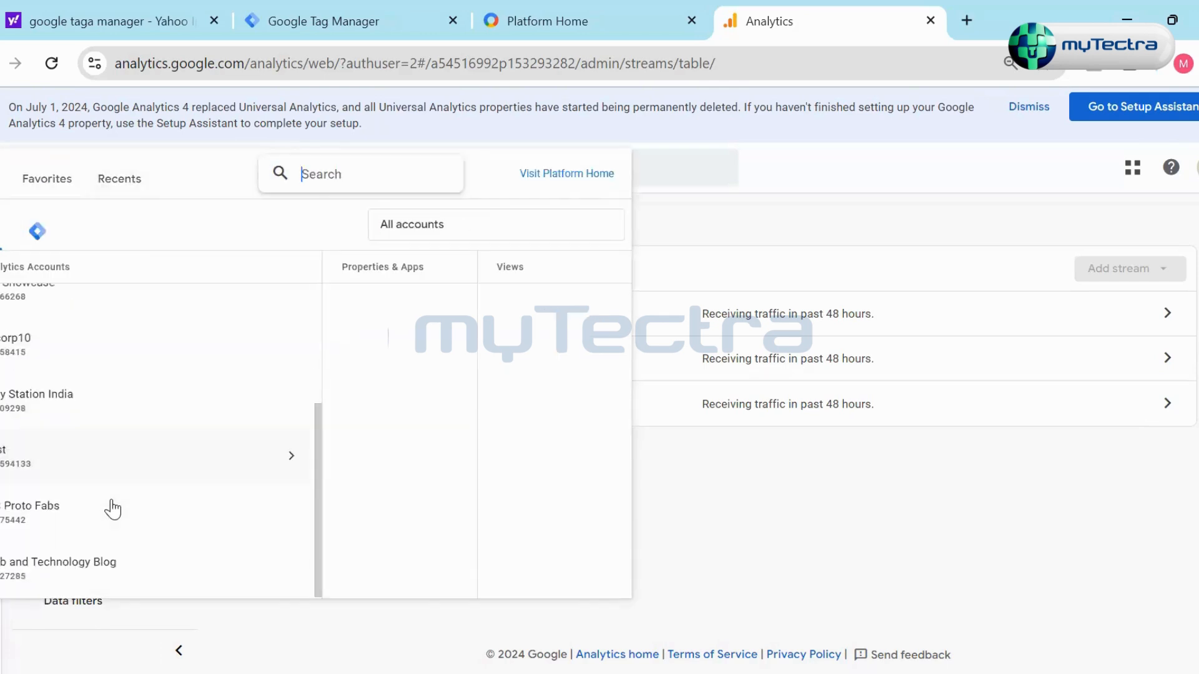
{"action": "left_click", "coordinate": [73, 472]}
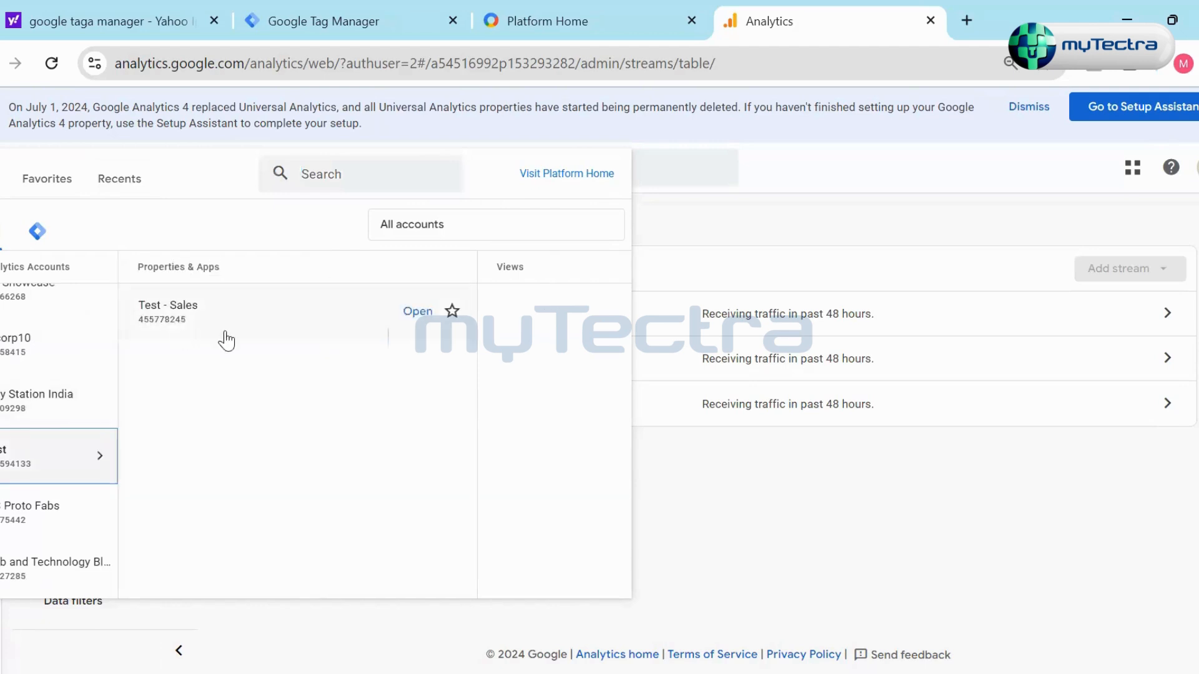
{"action": "left_click", "coordinate": [221, 318]}
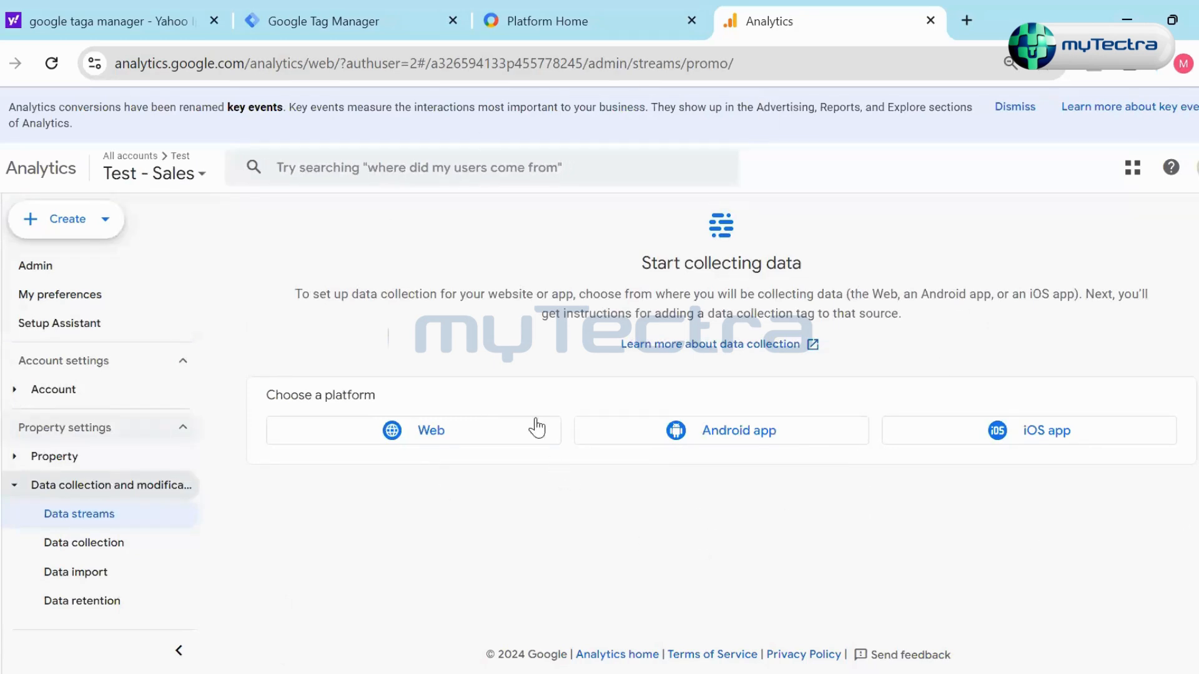
- Switch back to the recent GA4 - Flood-It! property and view the stream details of Flood-It! Web
{"action": "left_click", "coordinate": [166, 167]}
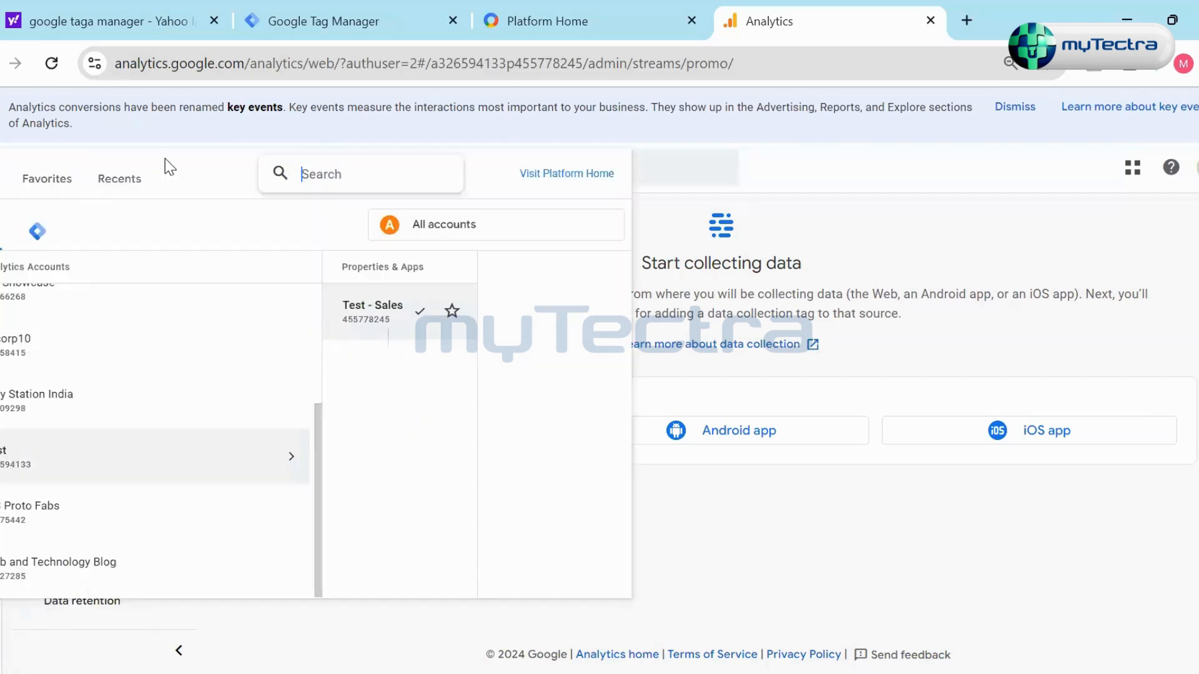
{"action": "left_click", "coordinate": [110, 199]}
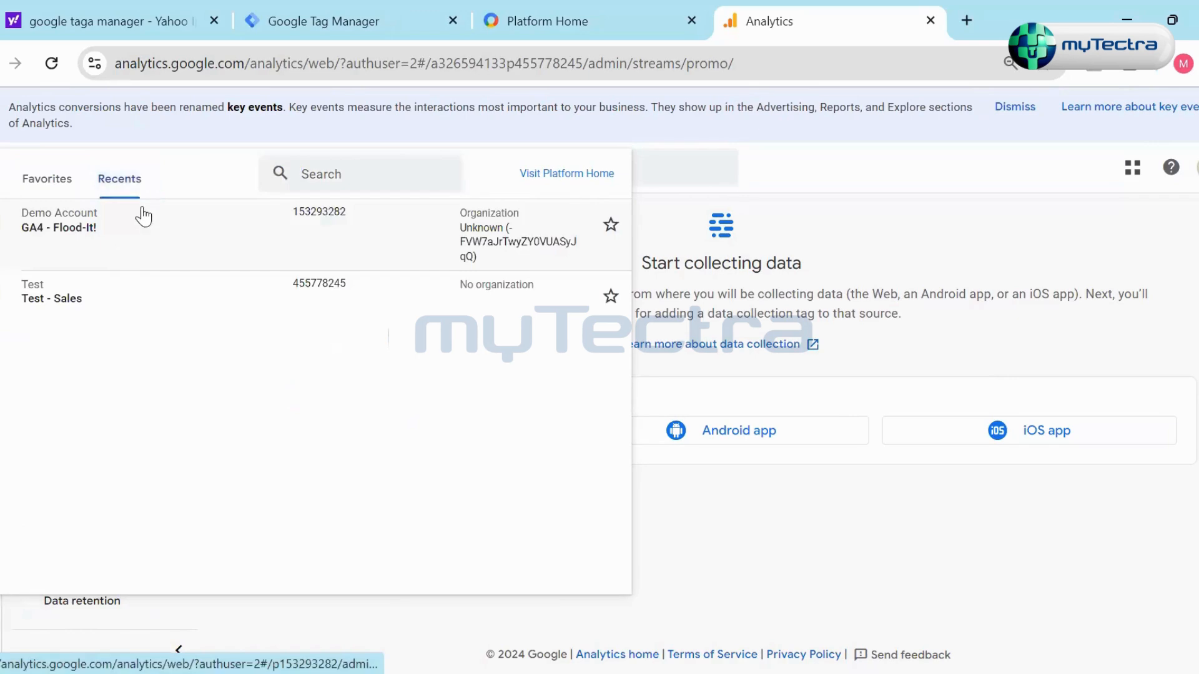
{"action": "left_click", "coordinate": [141, 215]}
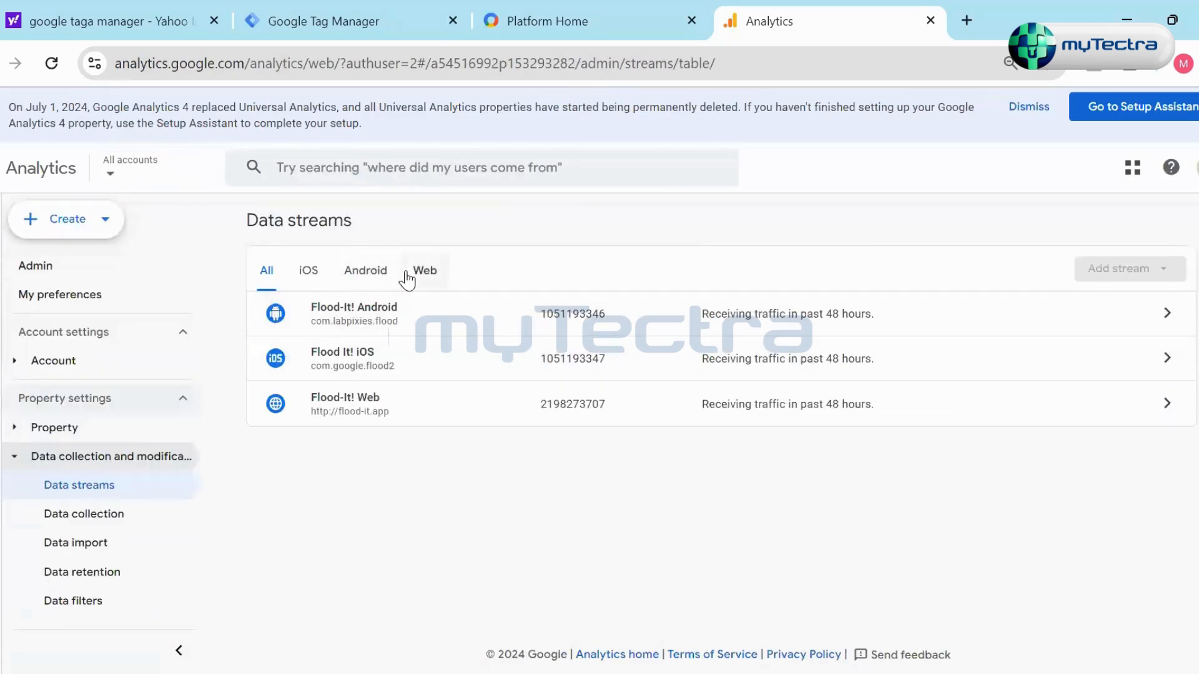
{"action": "left_click", "coordinate": [419, 271]}
{"action": "left_click", "coordinate": [861, 324]}
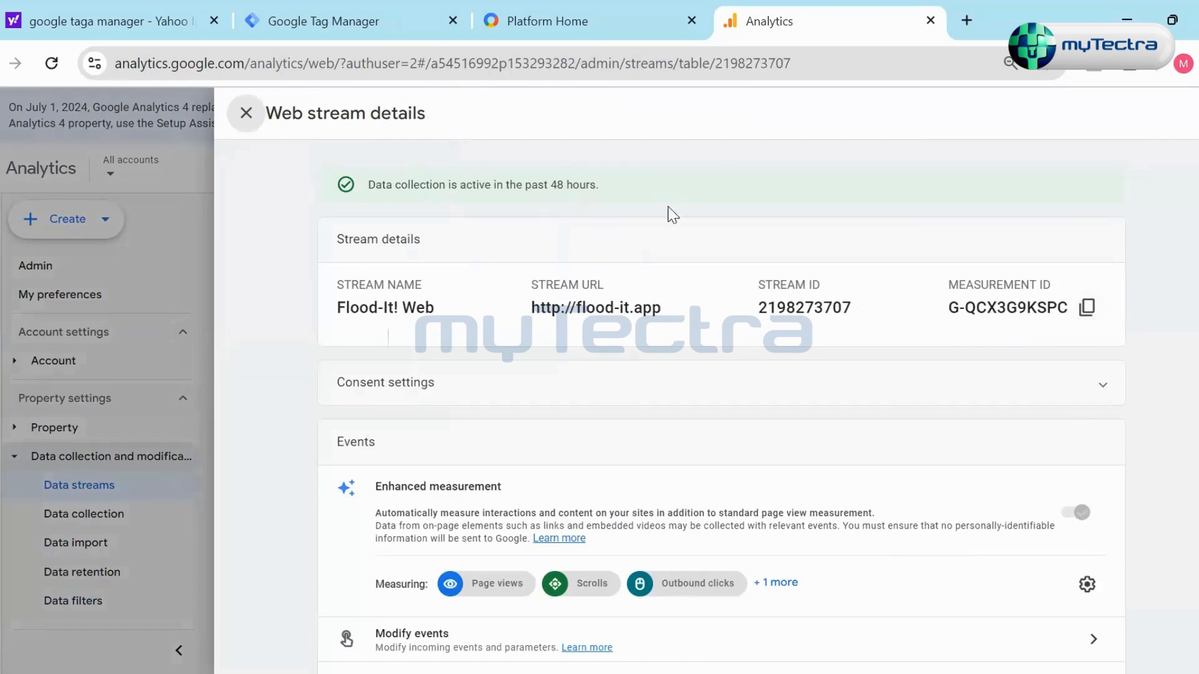
- Switch to Google Tag Manager, name the new container test and set its target platform to Web
{"action": "left_click", "coordinate": [516, 28]}
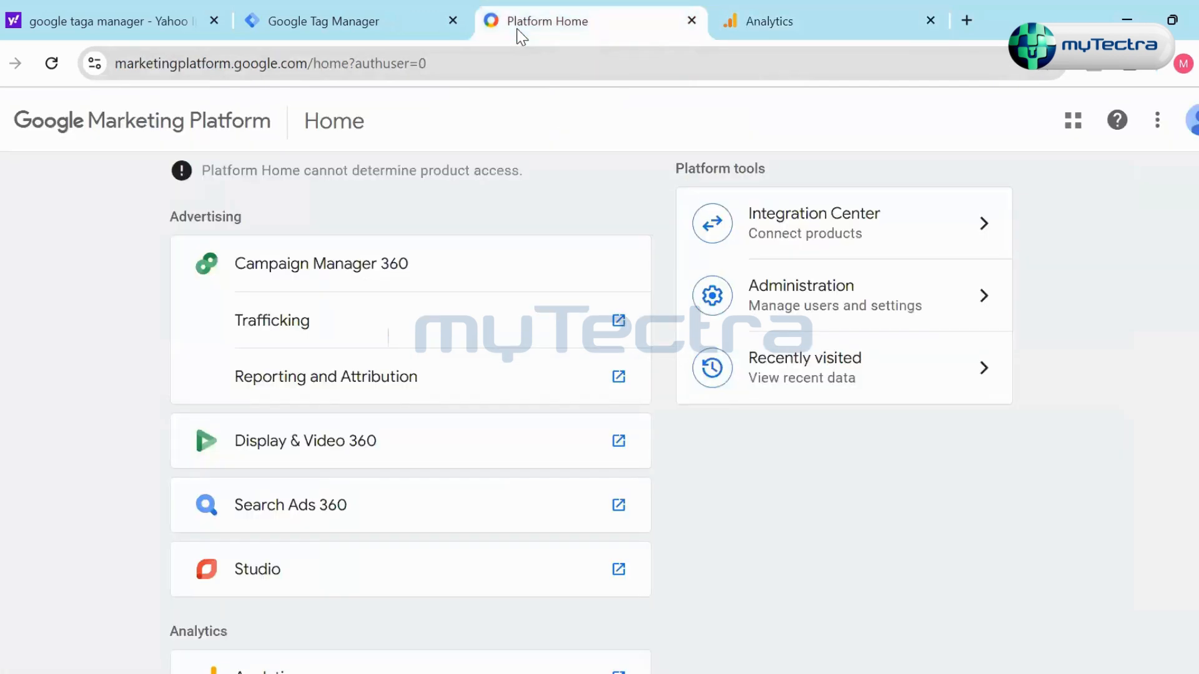
{"action": "left_click", "coordinate": [336, 29]}
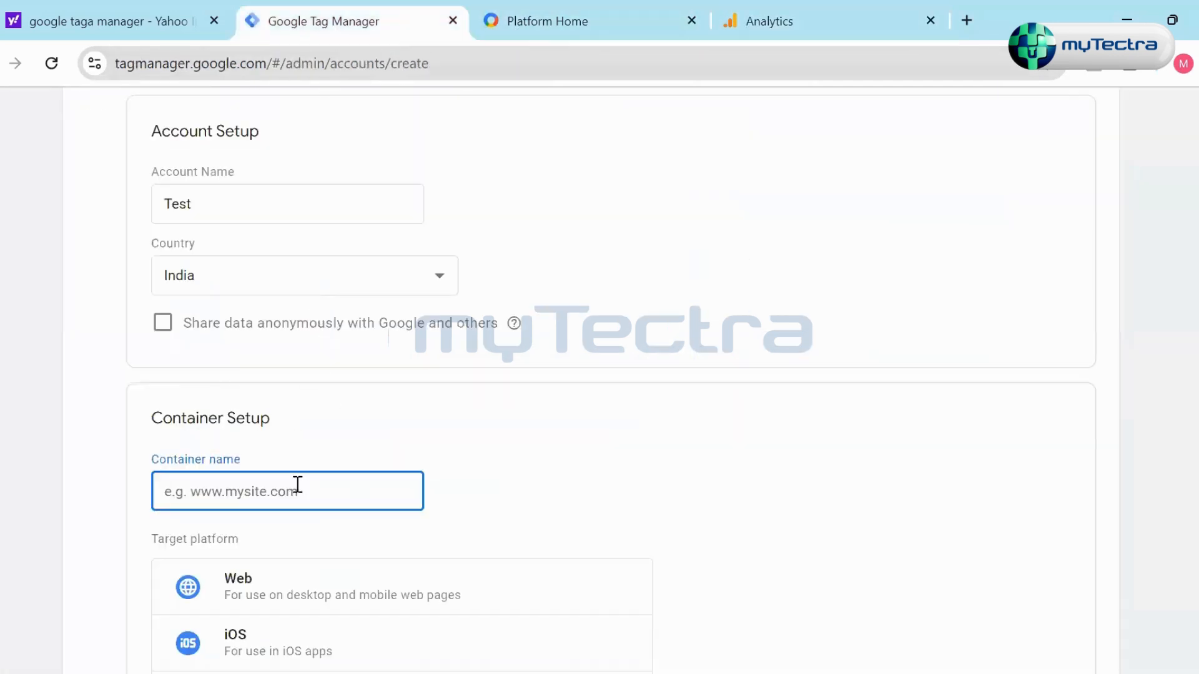
{"action": "type", "text": "t"}
{"action": "scroll", "coordinate": [281, 488], "scroll_direction": "down", "scroll_amount": 4}
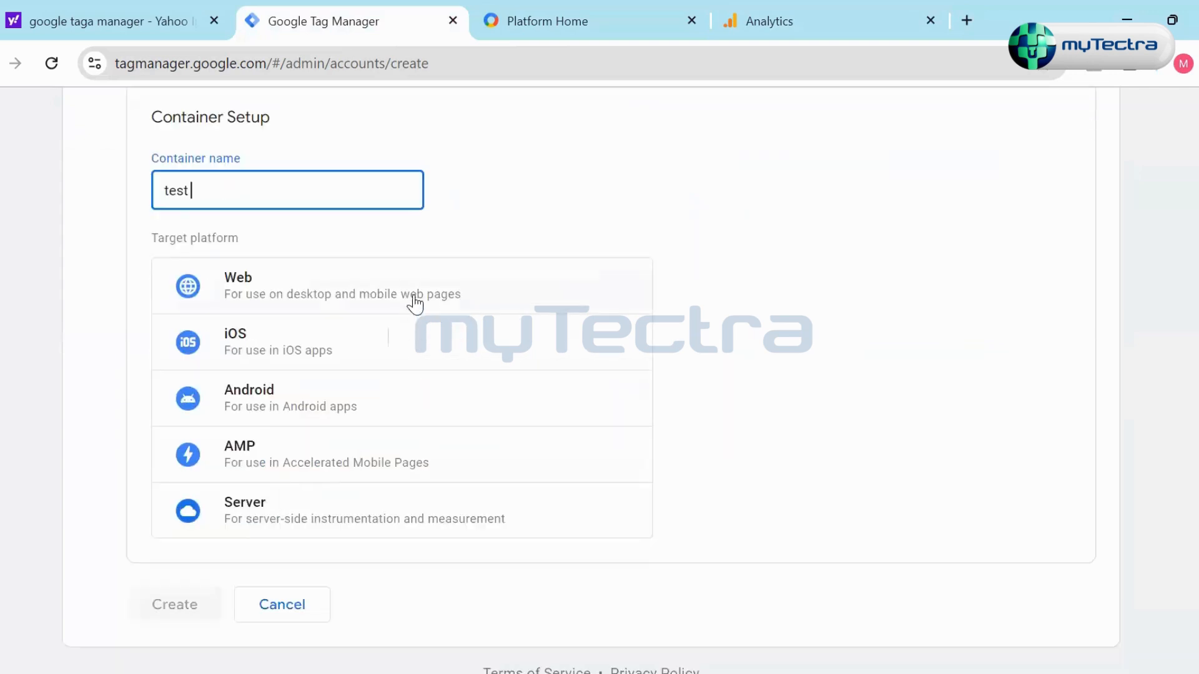
{"action": "left_click", "coordinate": [414, 302]}
- Review the new account form and try to create the account, accepting the Terms of Service and the GDPR Data Processing Terms
{"action": "scroll", "coordinate": [741, 394], "scroll_direction": "up", "scroll_amount": 2}
{"action": "scroll", "coordinate": [702, 414], "scroll_direction": "up", "scroll_amount": 5}
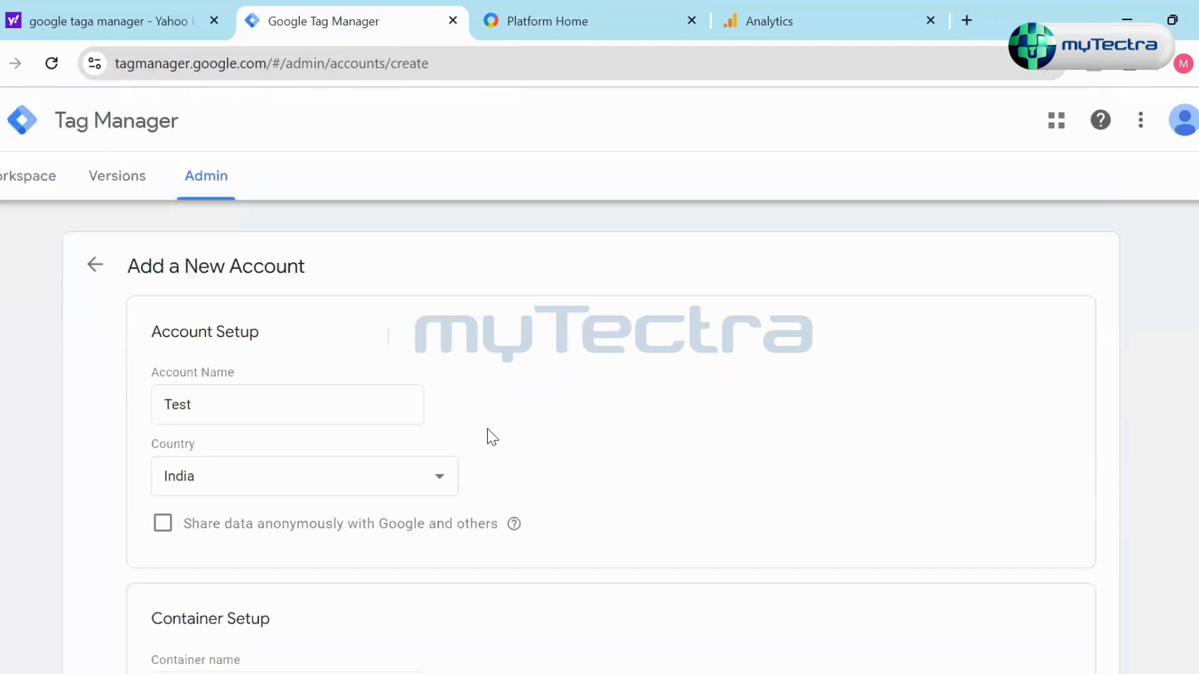
{"action": "scroll", "coordinate": [648, 418], "scroll_direction": "down", "scroll_amount": 8}
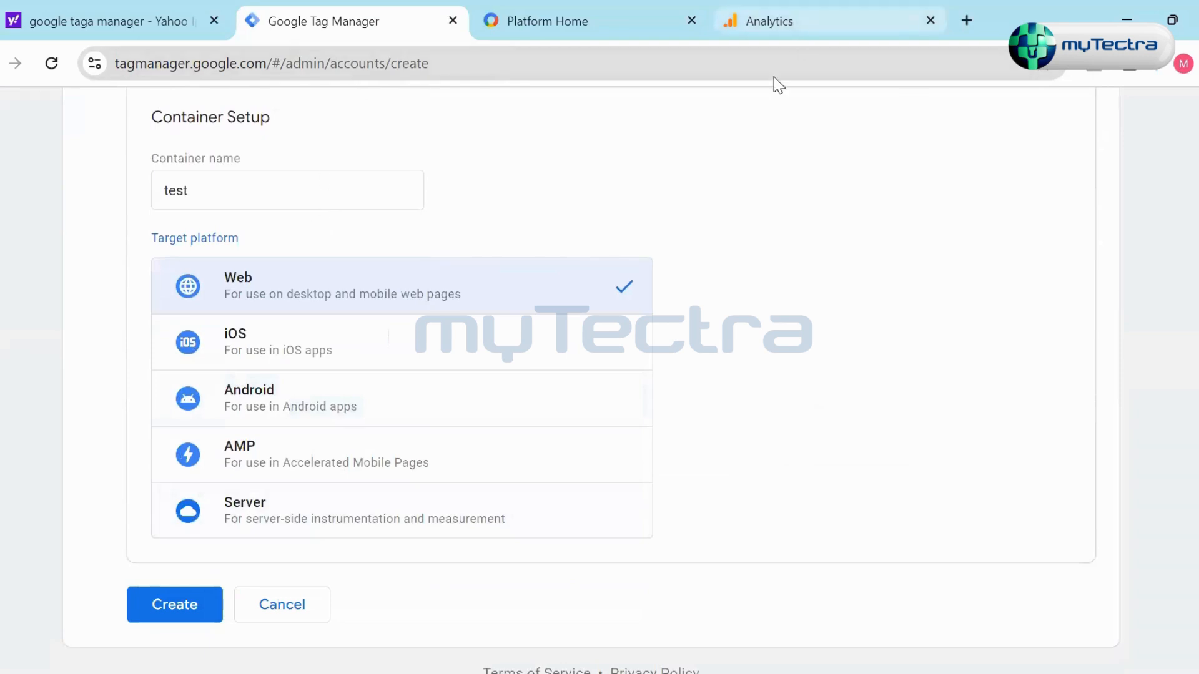
{"action": "scroll", "coordinate": [266, 474], "scroll_direction": "down", "scroll_amount": 1}
{"action": "left_click", "coordinate": [200, 585]}
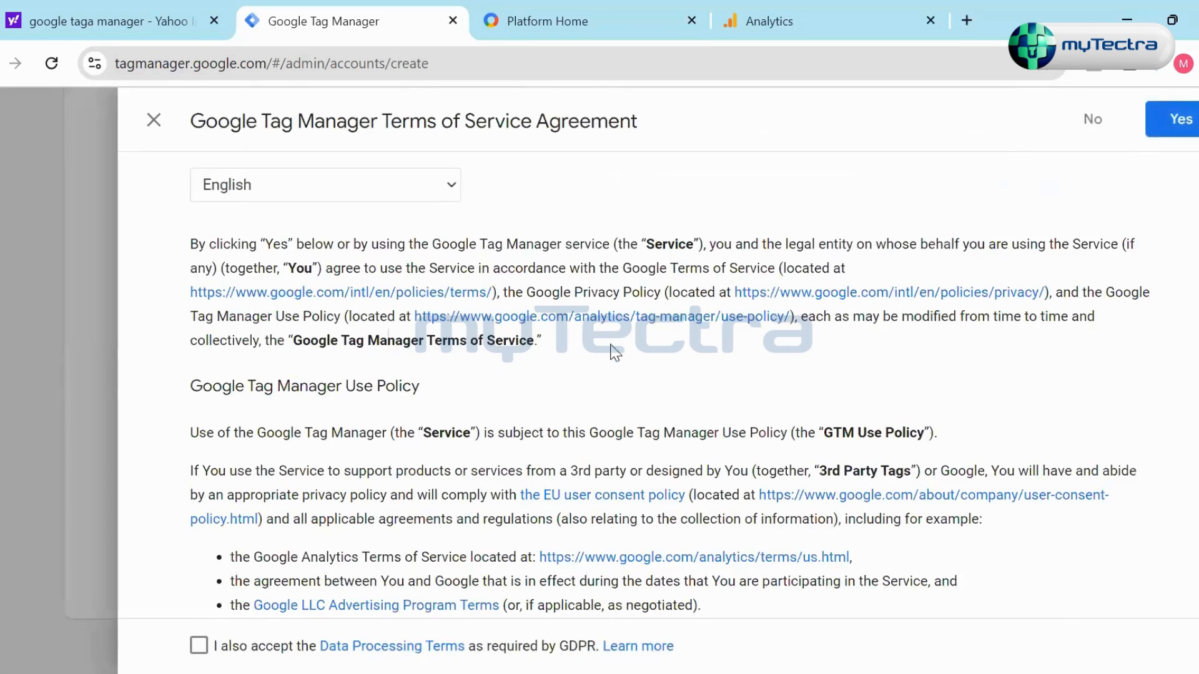
{"action": "scroll", "coordinate": [624, 392], "scroll_direction": "down", "scroll_amount": 10}
{"action": "left_click", "coordinate": [200, 646]}
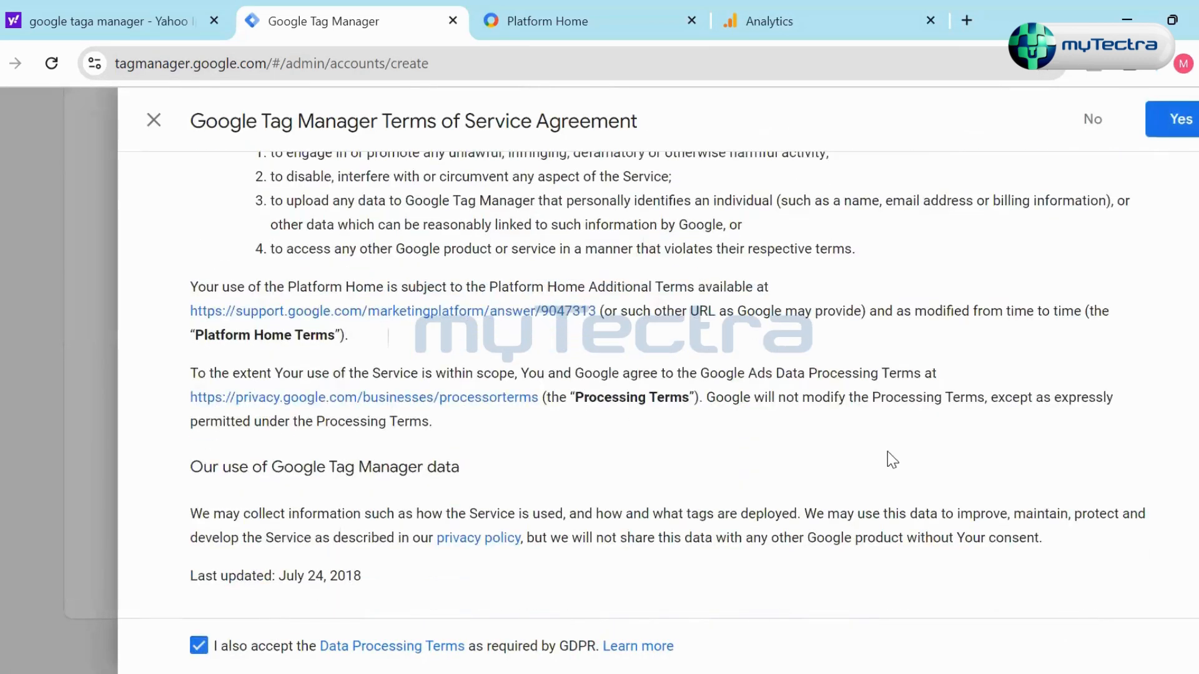
{"action": "left_click", "coordinate": [1177, 118]}
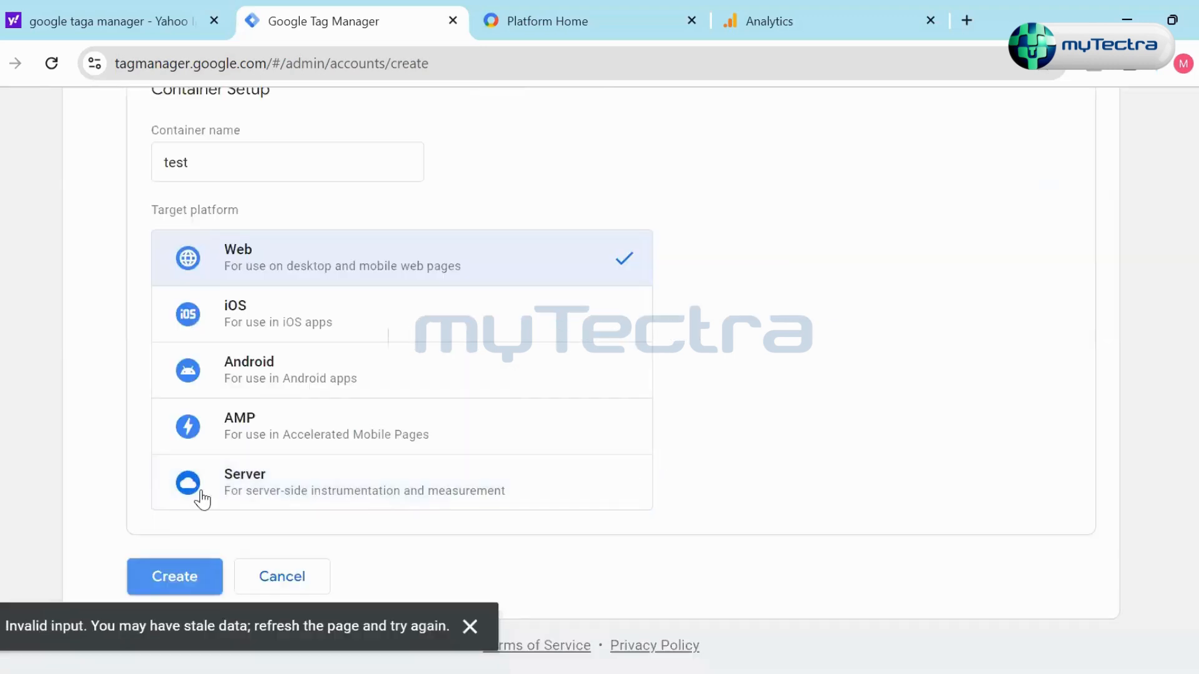
- Recheck the account and container setup, and try again to create the account by agreeing to the Terms of Service
{"action": "scroll", "coordinate": [351, 348], "scroll_direction": "up", "scroll_amount": 8}
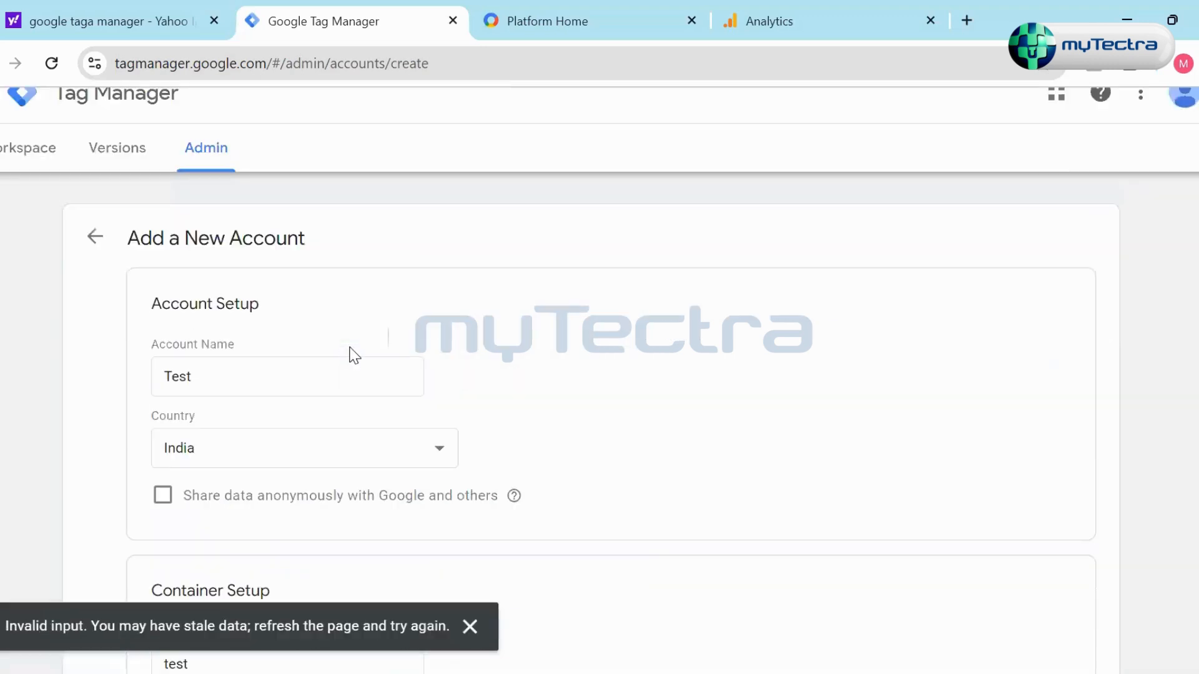
{"action": "scroll", "coordinate": [352, 354], "scroll_direction": "down", "scroll_amount": 5}
{"action": "scroll", "coordinate": [351, 348], "scroll_direction": "up", "scroll_amount": 5}
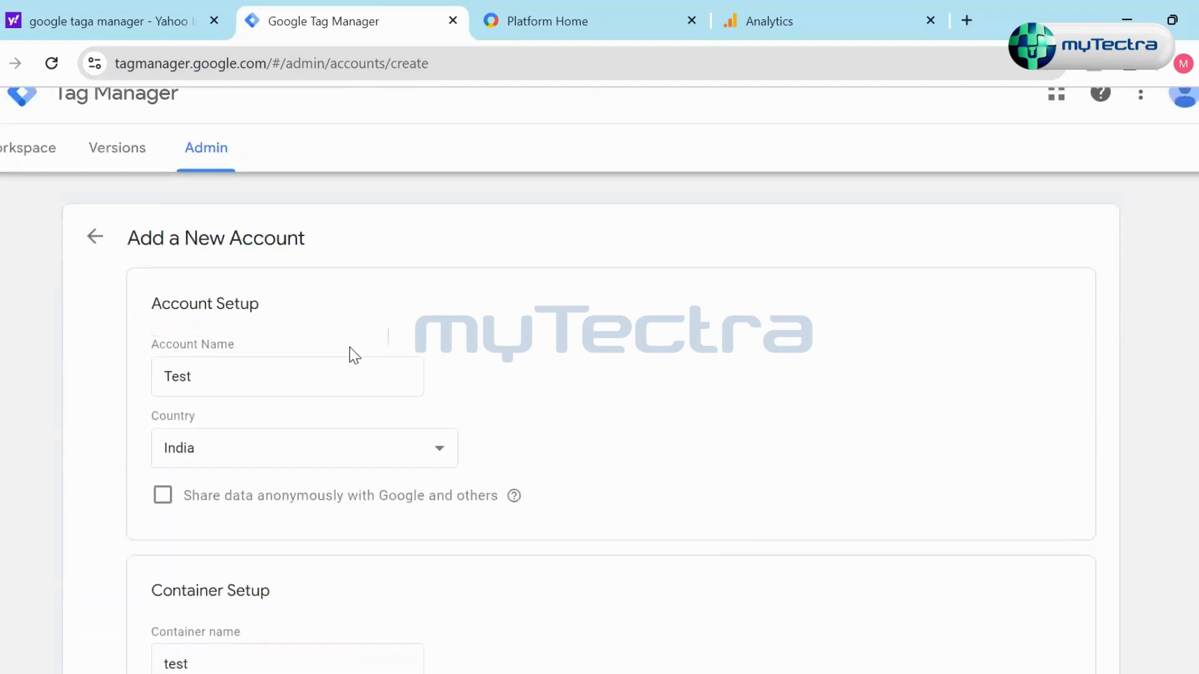
{"action": "scroll", "coordinate": [354, 355], "scroll_direction": "down", "scroll_amount": 8}
{"action": "left_click", "coordinate": [191, 575]}
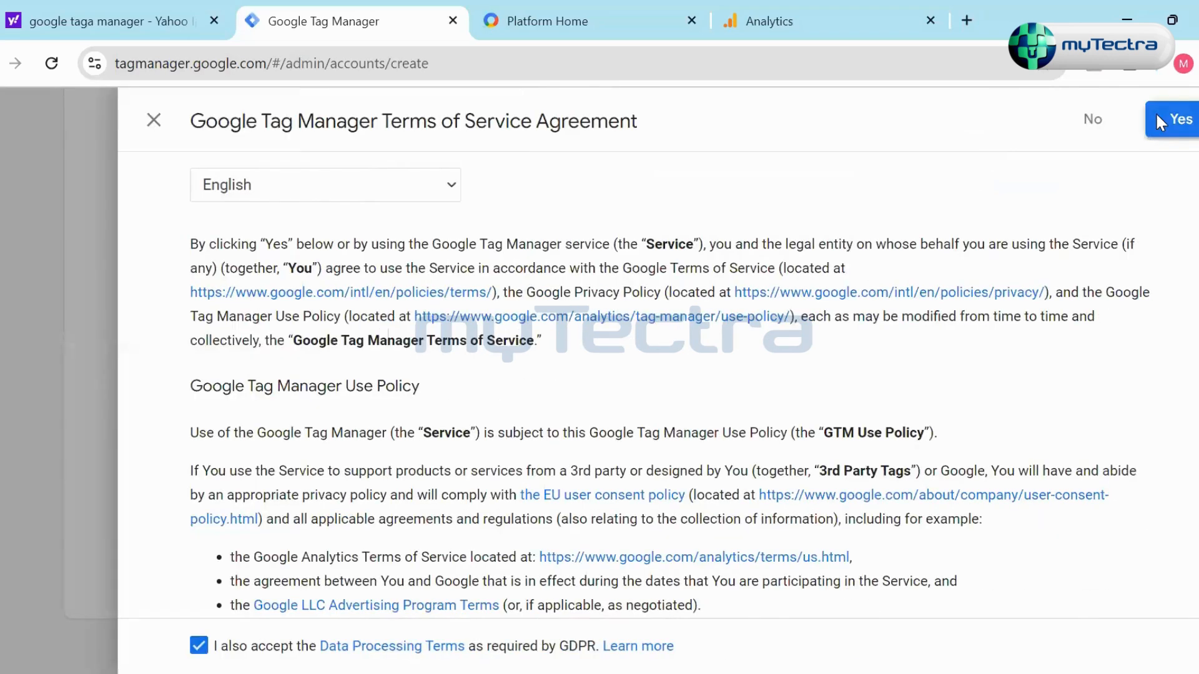
{"action": "left_click", "coordinate": [1158, 116]}
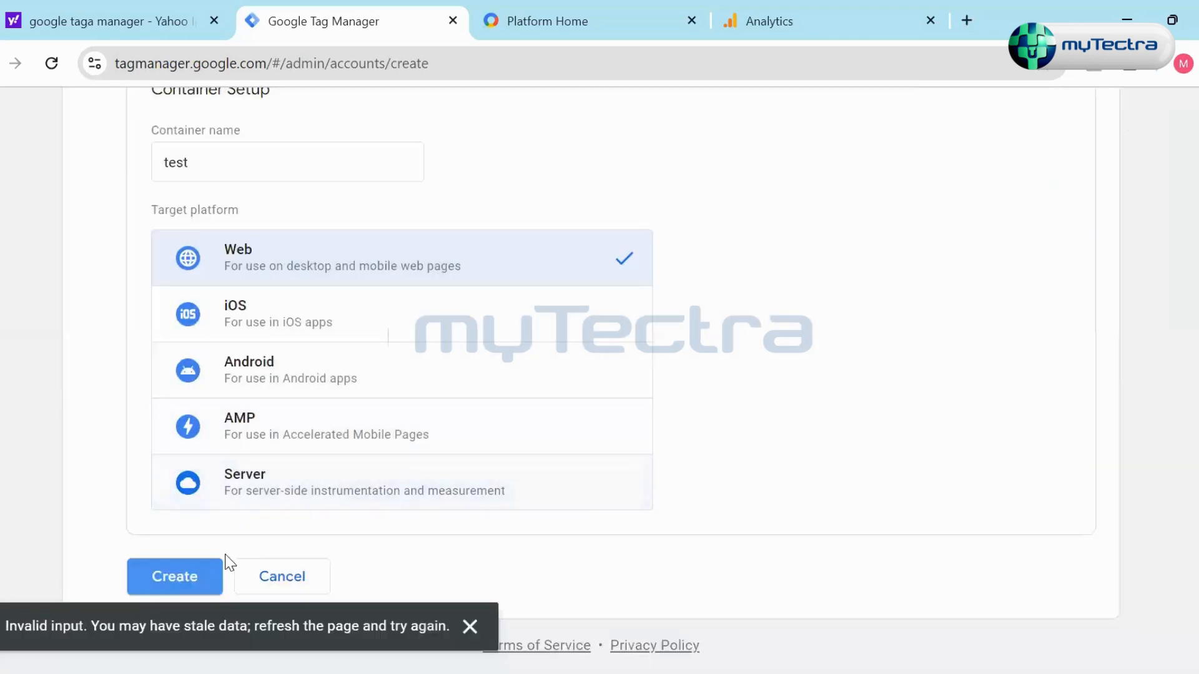
- Reload the new account form and enter Test as the account name
{"action": "left_click", "coordinate": [51, 63]}
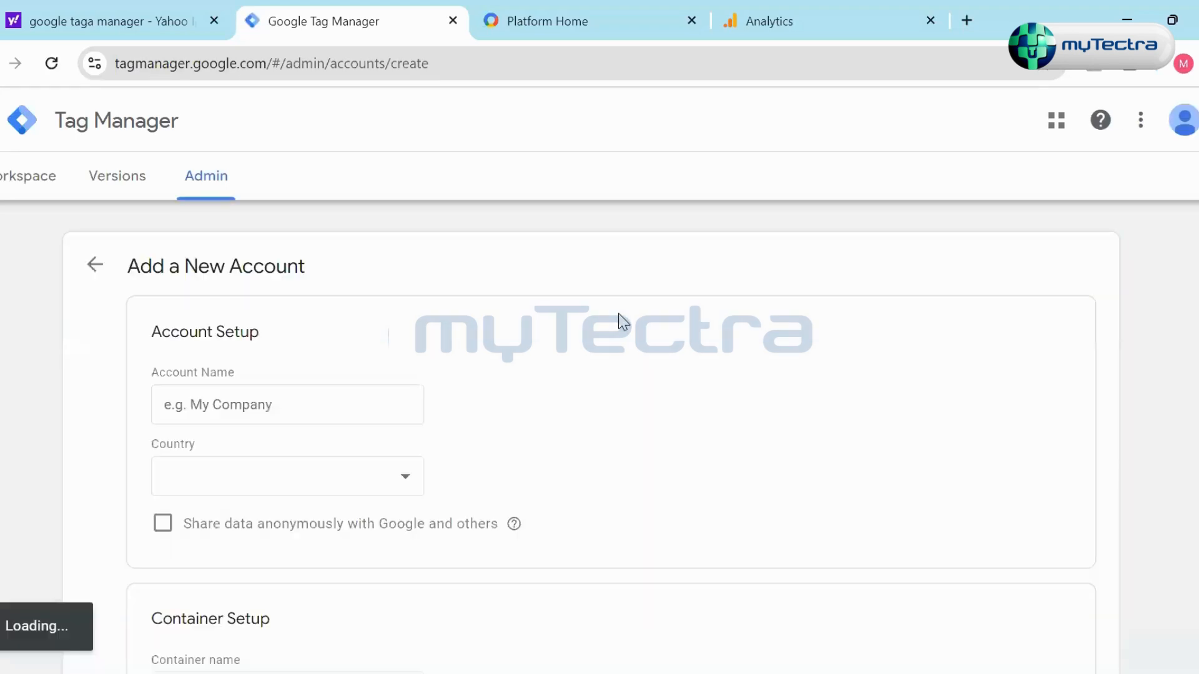
{"action": "left_click", "coordinate": [321, 395]}
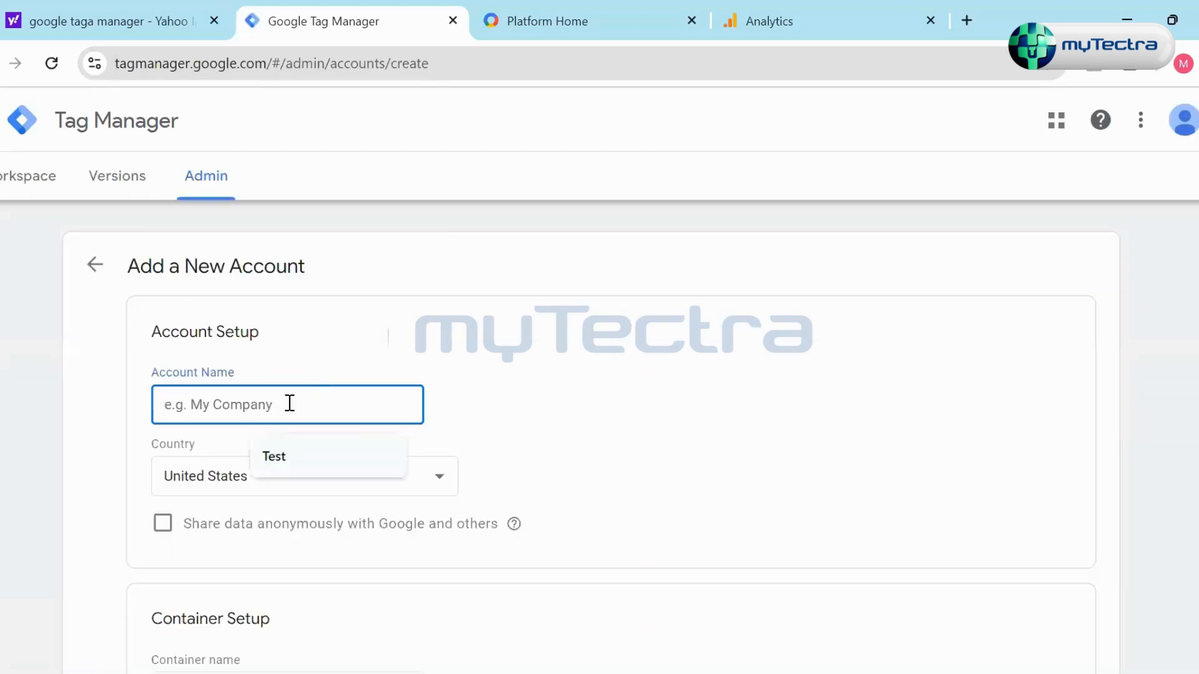
{"action": "left_click", "coordinate": [297, 447]}
- Name the Web container test.com and create the account, accepting the Google Tag Manager Terms of Service
{"action": "scroll", "coordinate": [297, 466], "scroll_direction": "down", "scroll_amount": 6}
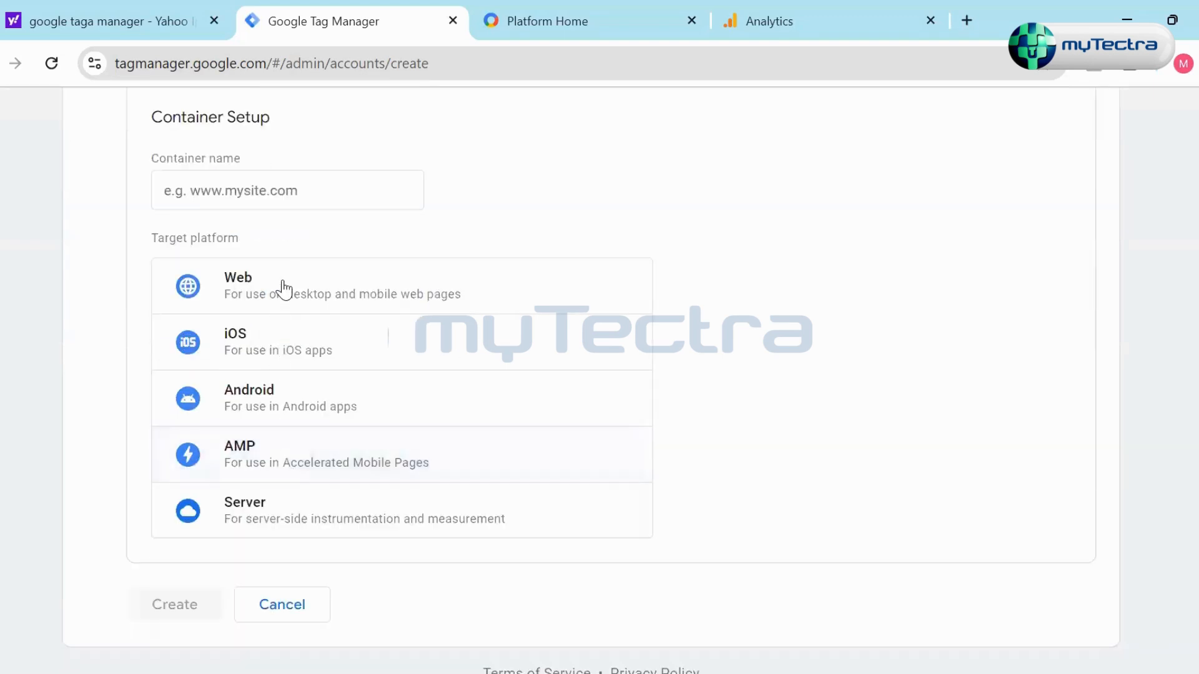
{"action": "left_click", "coordinate": [284, 288]}
{"action": "left_click", "coordinate": [282, 184]}
{"action": "key", "text": "Down"}
{"action": "key", "text": "Return"}
{"action": "type", "text": ".com"}
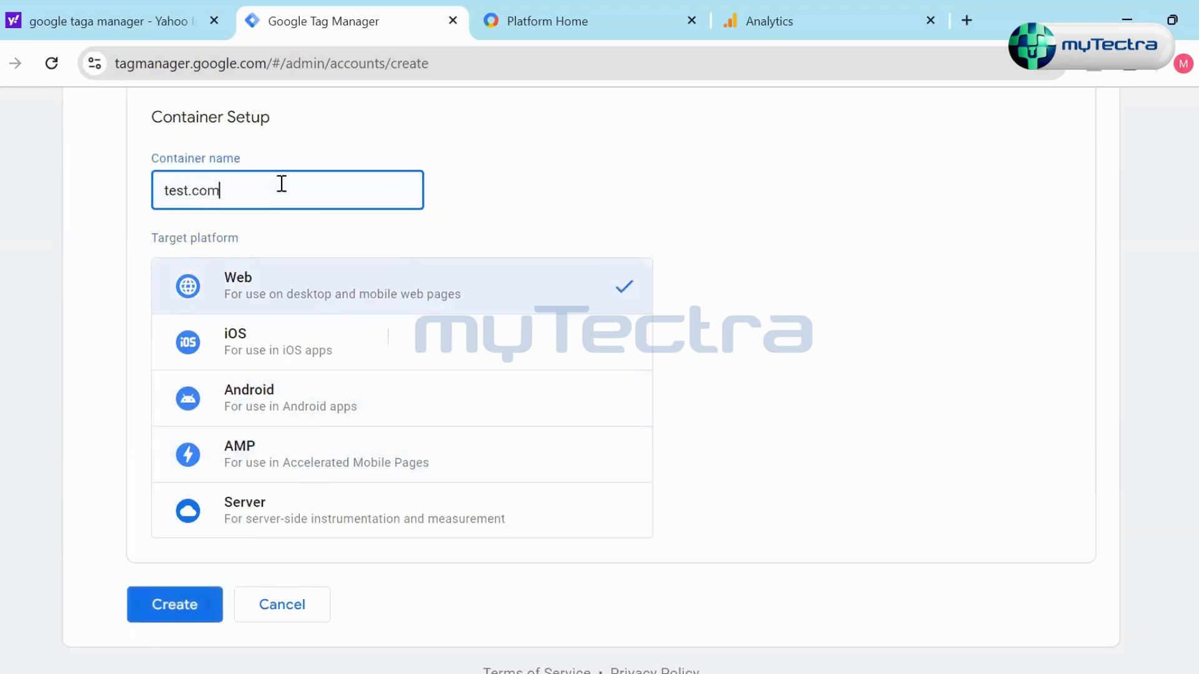
{"action": "left_click", "coordinate": [136, 611]}
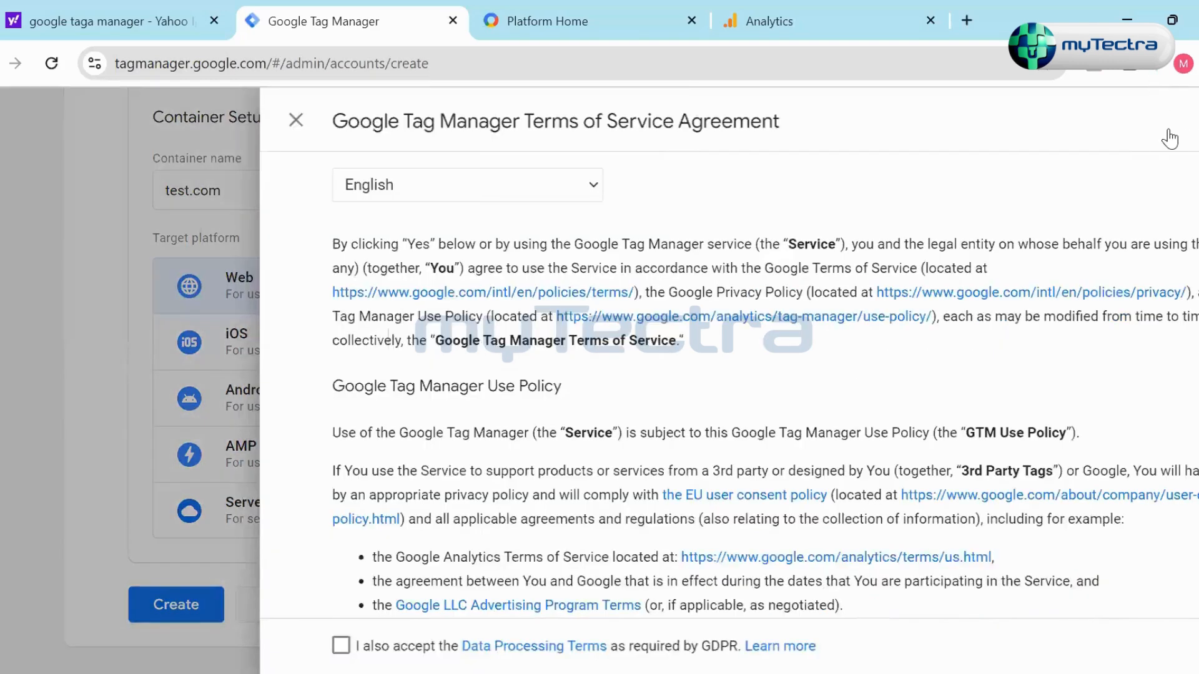
{"action": "left_click", "coordinate": [1168, 125]}
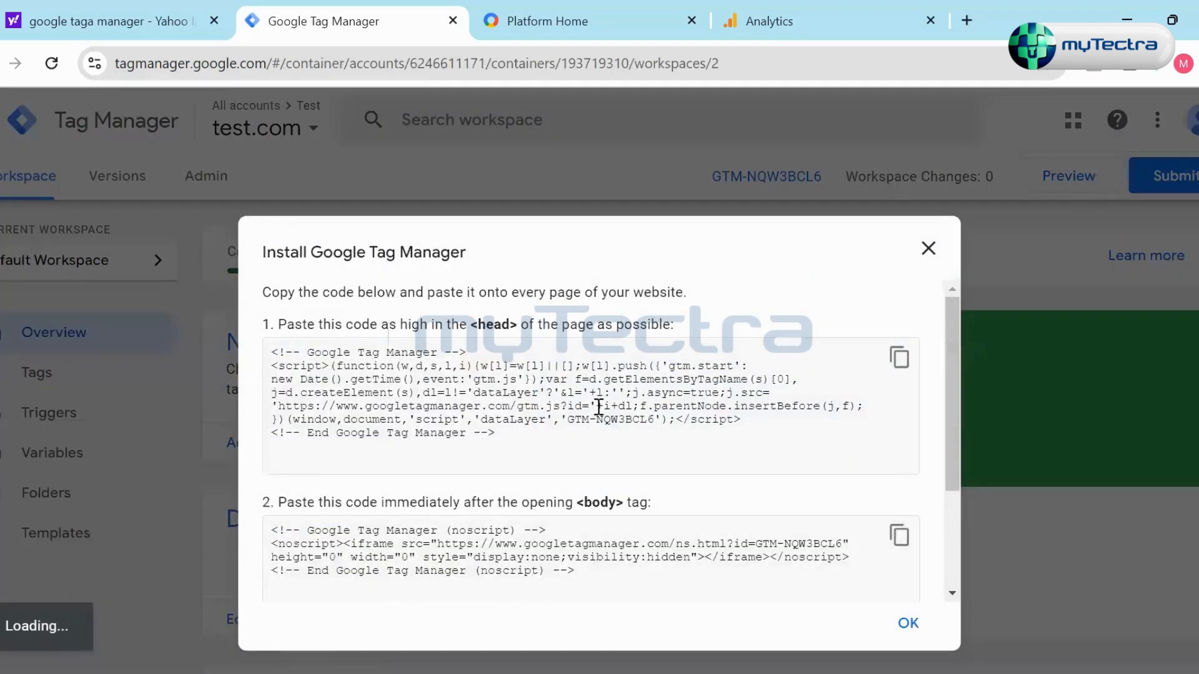
- Examine the installation snippets for the website, focusing on the container ID inside the head script
{"action": "left_click_drag", "start_coordinate": [511, 437], "coordinate": [234, 351]}
{"action": "left_click", "coordinate": [581, 443]}
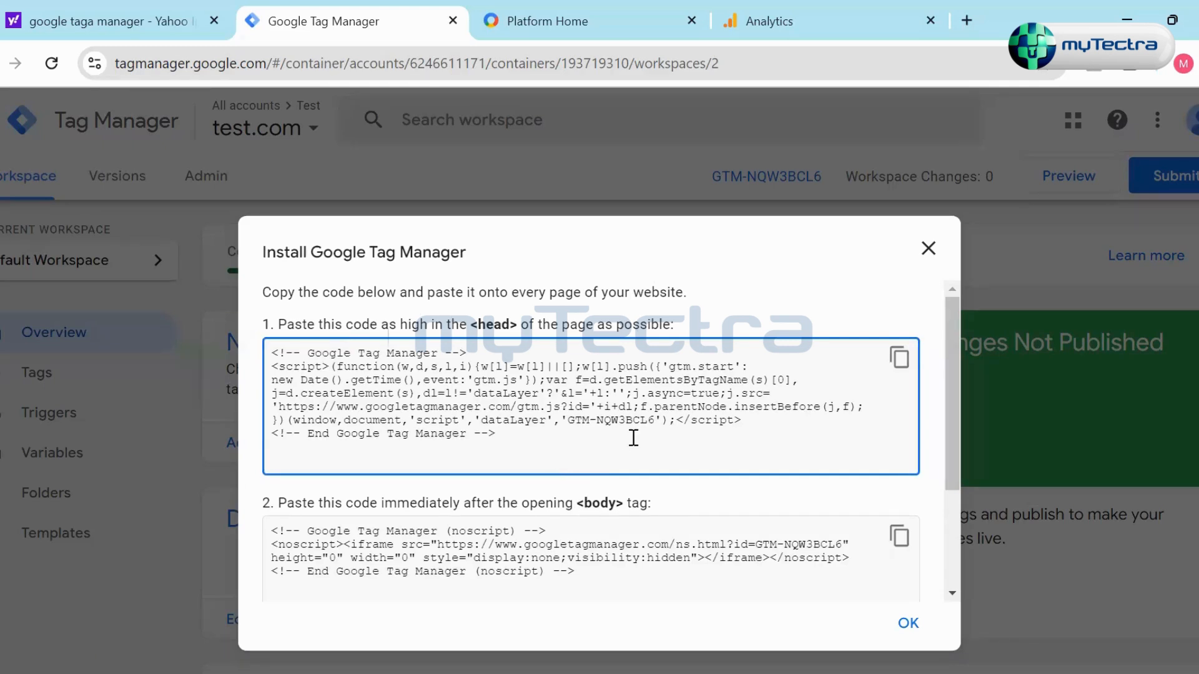
{"action": "left_click_drag", "start_coordinate": [568, 420], "coordinate": [659, 414]}
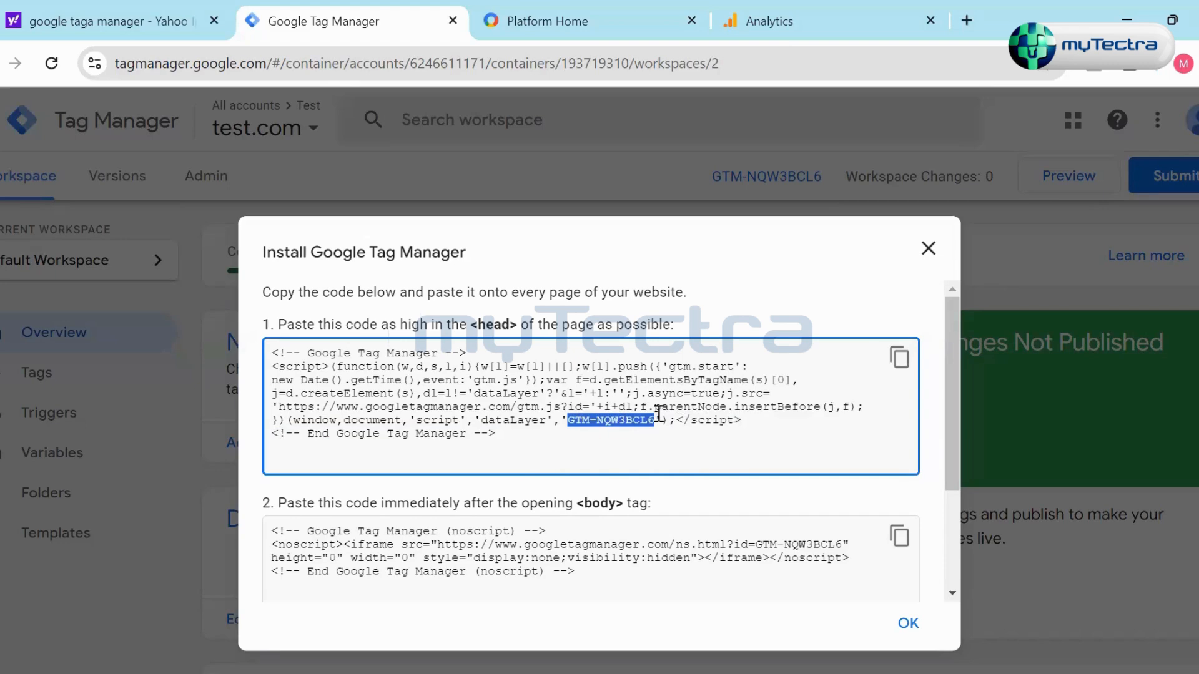
{"action": "left_click", "coordinate": [749, 456]}
{"action": "scroll", "coordinate": [445, 558], "scroll_direction": "down", "scroll_amount": 3}
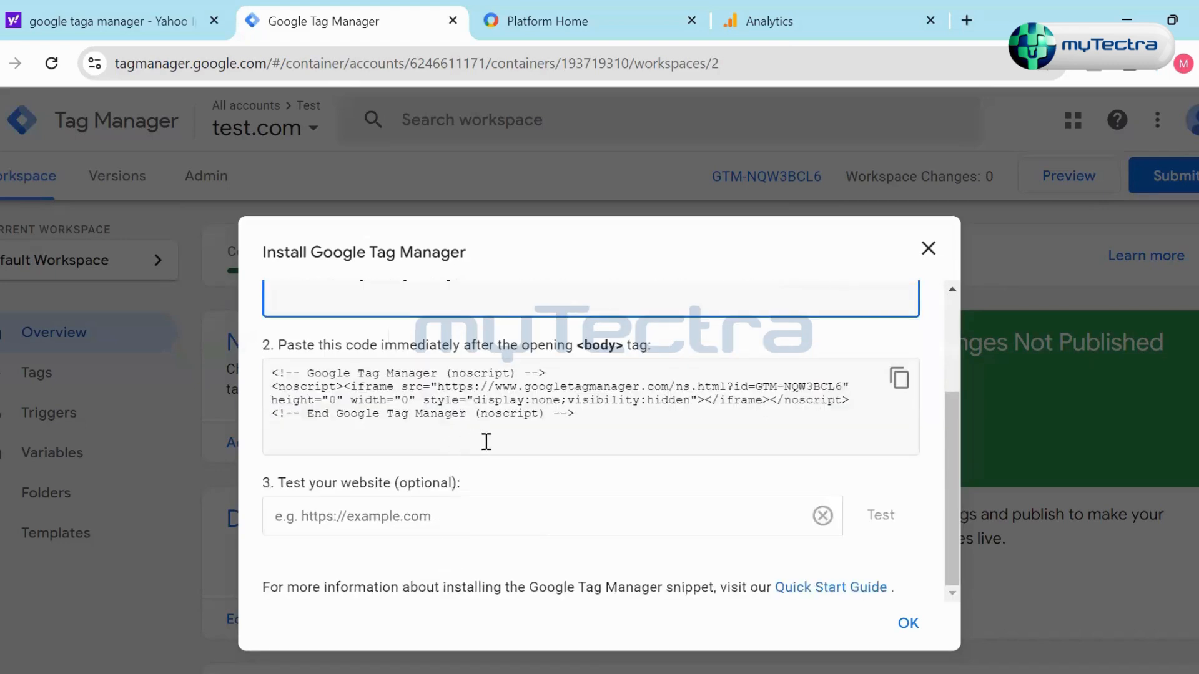
{"action": "scroll", "coordinate": [527, 439], "scroll_direction": "up", "scroll_amount": 2}
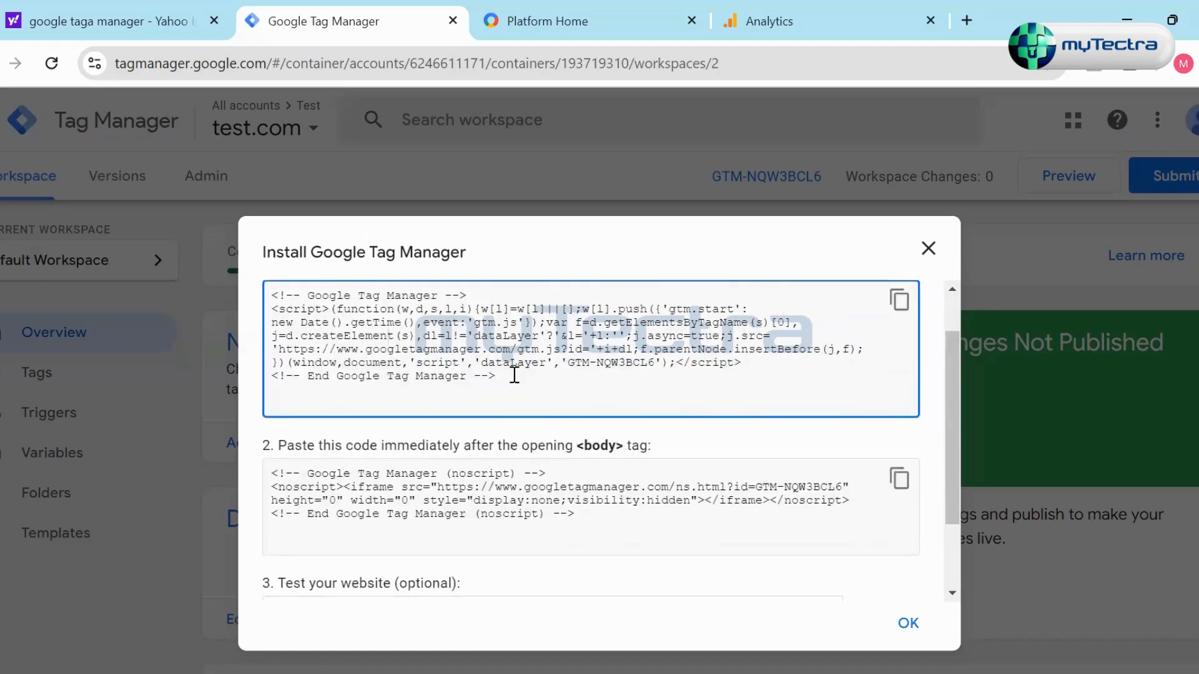
{"action": "scroll", "coordinate": [610, 485], "scroll_direction": "down", "scroll_amount": 3}
{"action": "scroll", "coordinate": [437, 456], "scroll_direction": "up", "scroll_amount": 4}
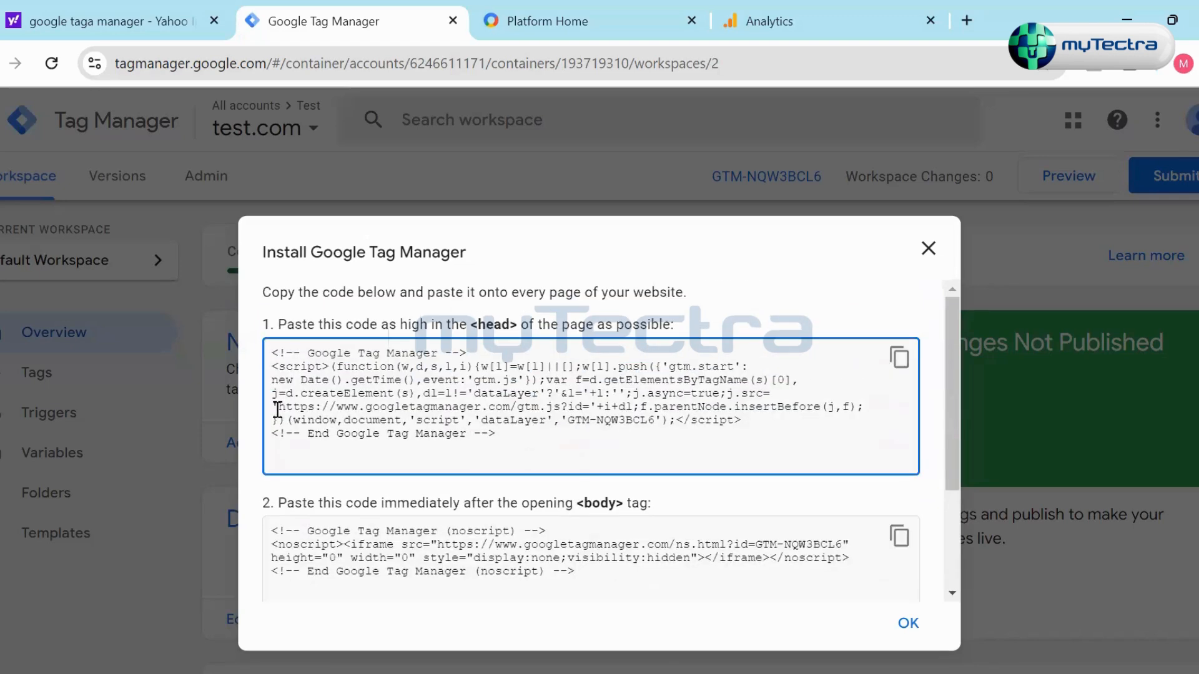
- Read where the head script and the body noscript snippet must be pasted on each page
{"action": "left_click_drag", "start_coordinate": [280, 326], "coordinate": [687, 325]}
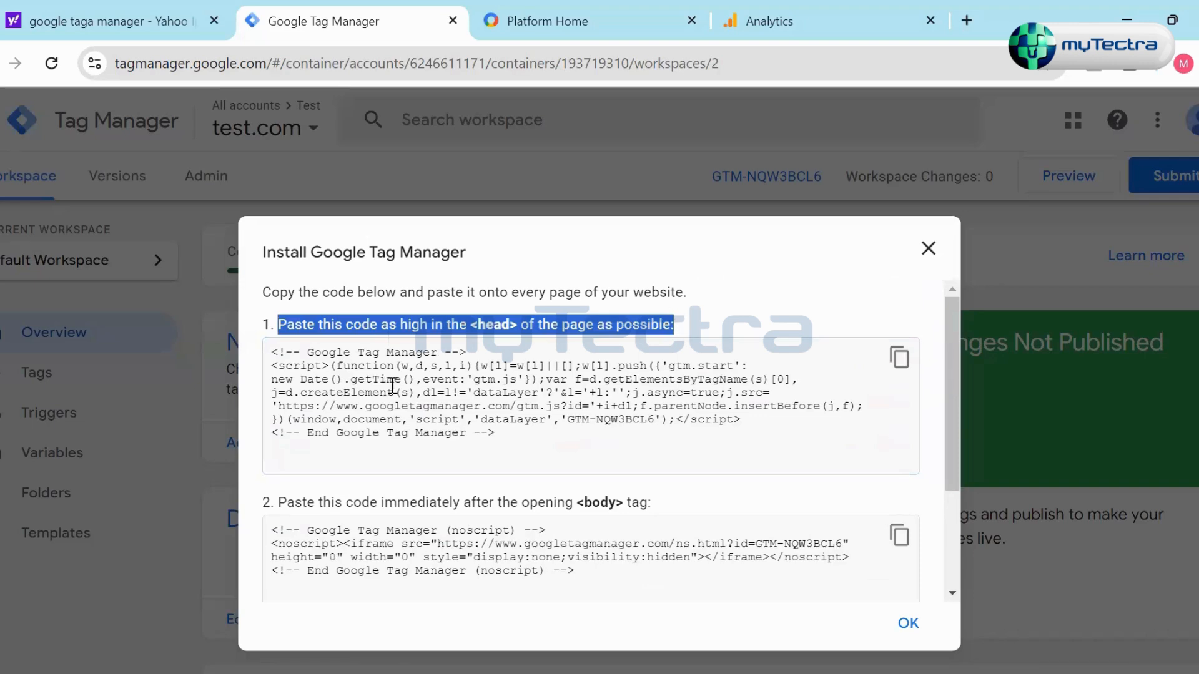
{"action": "left_click", "coordinate": [514, 326]}
{"action": "scroll", "coordinate": [602, 393], "scroll_direction": "down", "scroll_amount": 3}
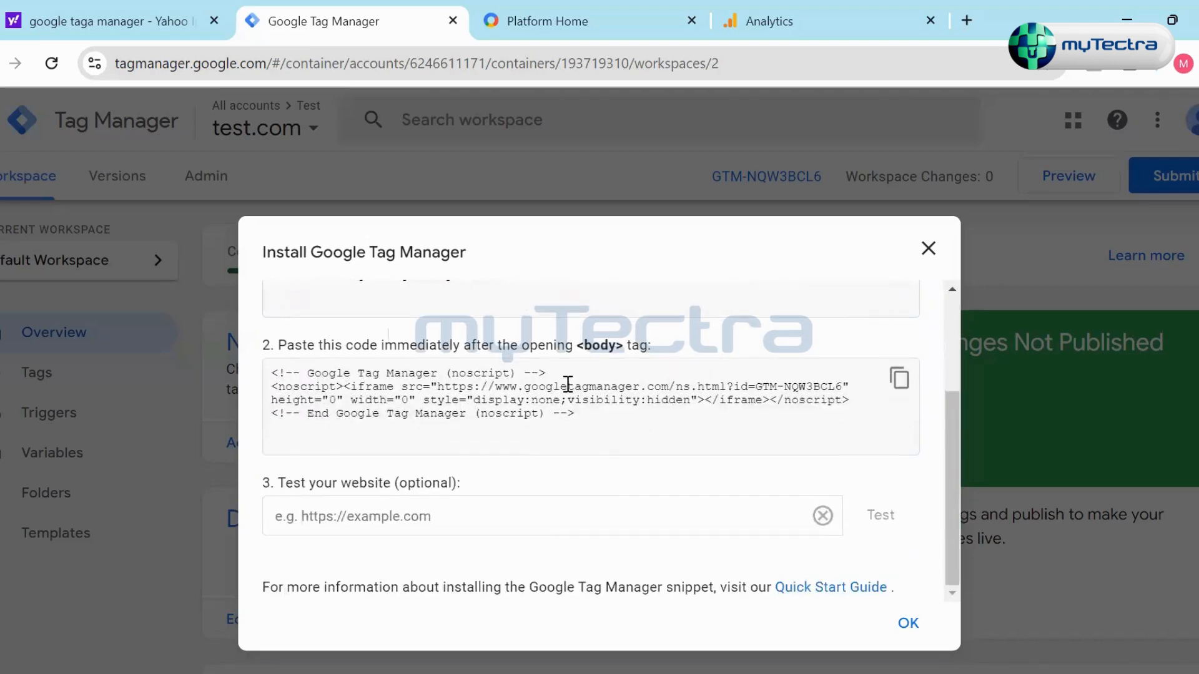
{"action": "left_click_drag", "start_coordinate": [498, 345], "coordinate": [681, 350]}
{"action": "left_click", "coordinate": [682, 352]}
{"action": "scroll", "coordinate": [662, 497], "scroll_direction": "up", "scroll_amount": 3}
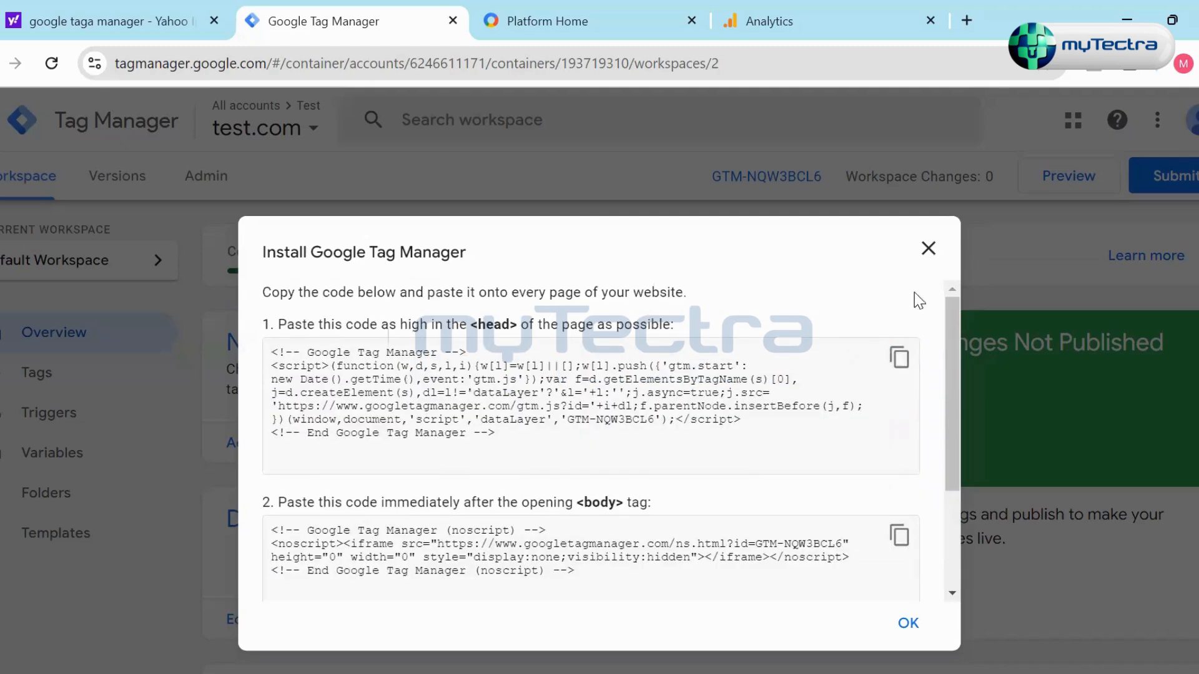
- Close the installation instructions, reopen them through the container ID and close them again
{"action": "left_click", "coordinate": [927, 258]}
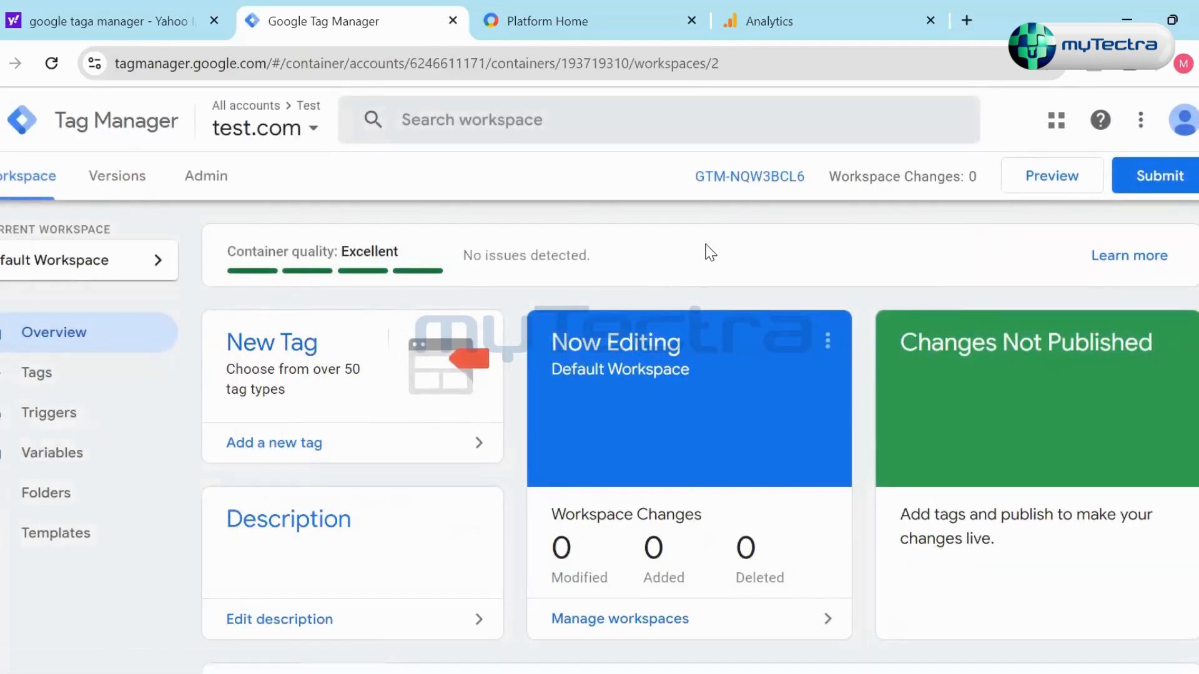
{"action": "left_click", "coordinate": [749, 177]}
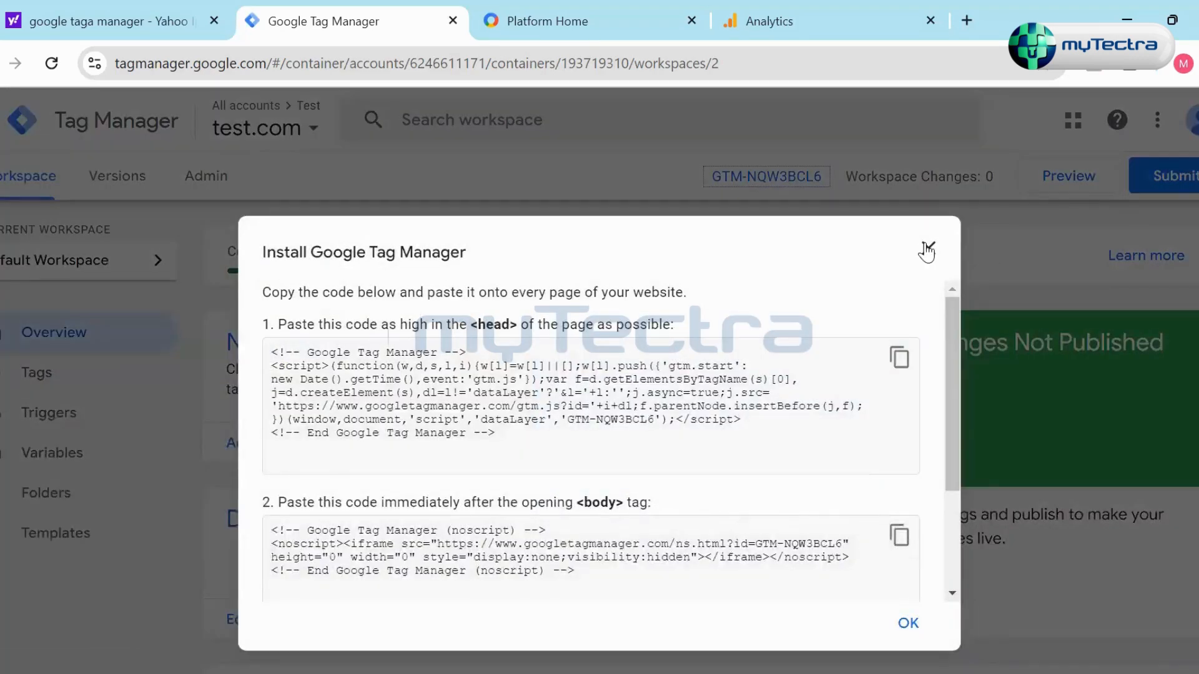
{"action": "left_click", "coordinate": [927, 250]}
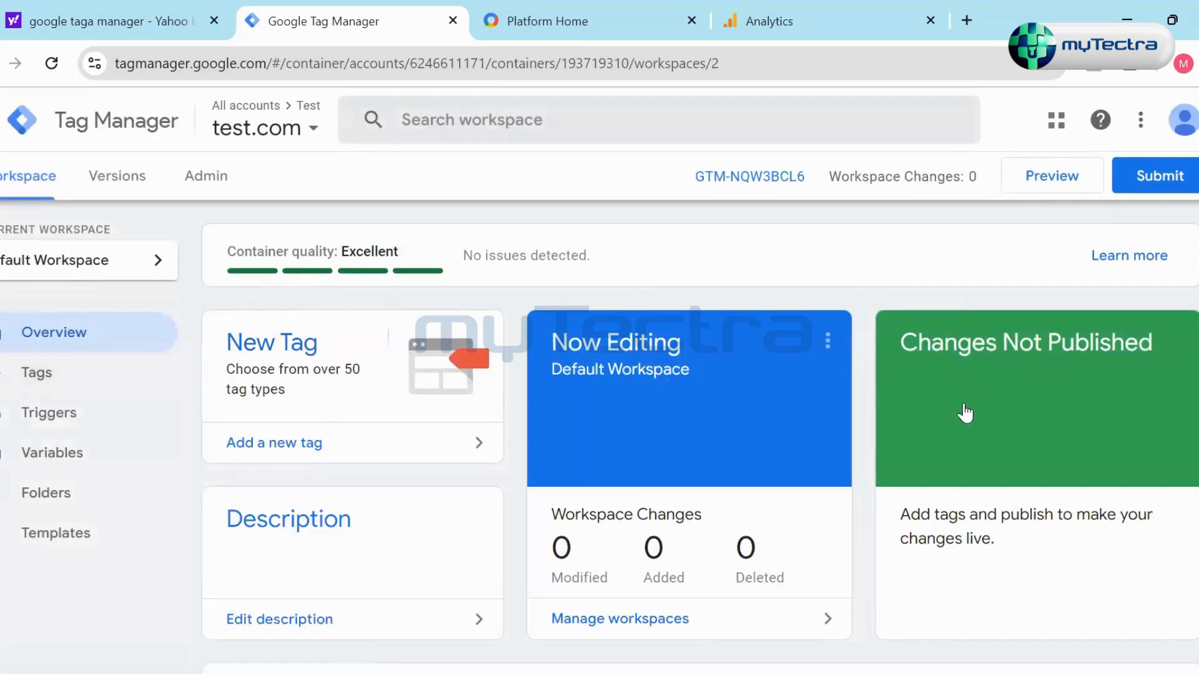
- Start a new tag in the test.com container with the tag type Google Analytics: GA4 Event
{"action": "left_click", "coordinate": [84, 381]}
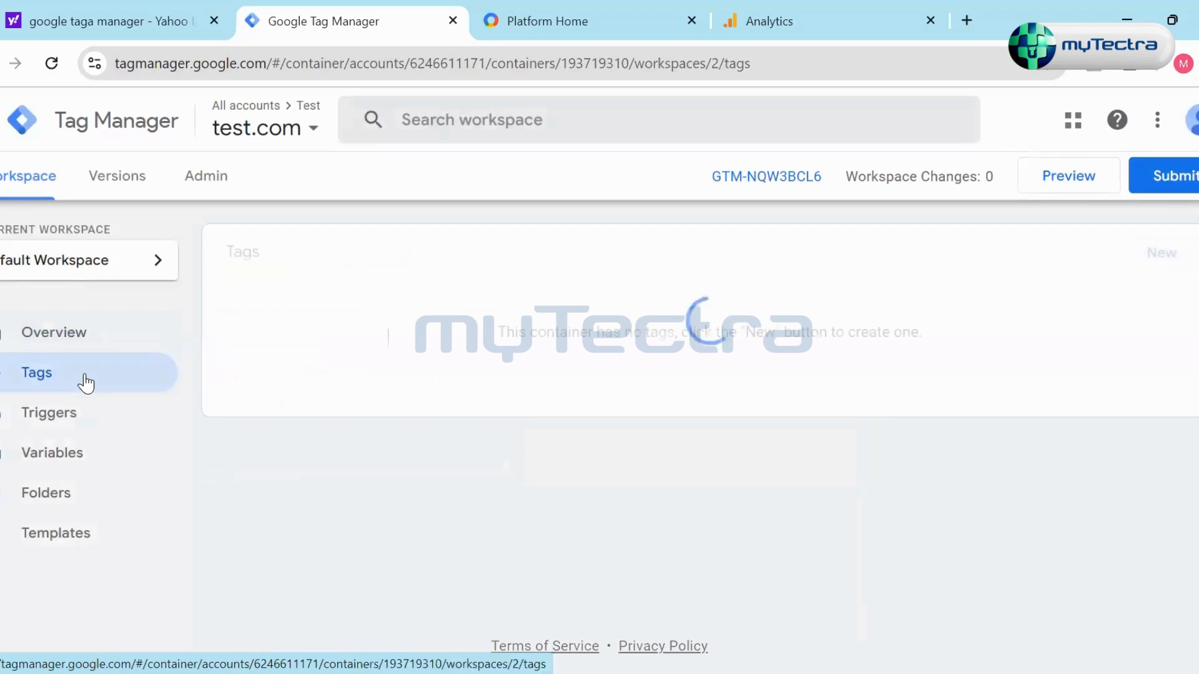
{"action": "left_click", "coordinate": [1160, 255]}
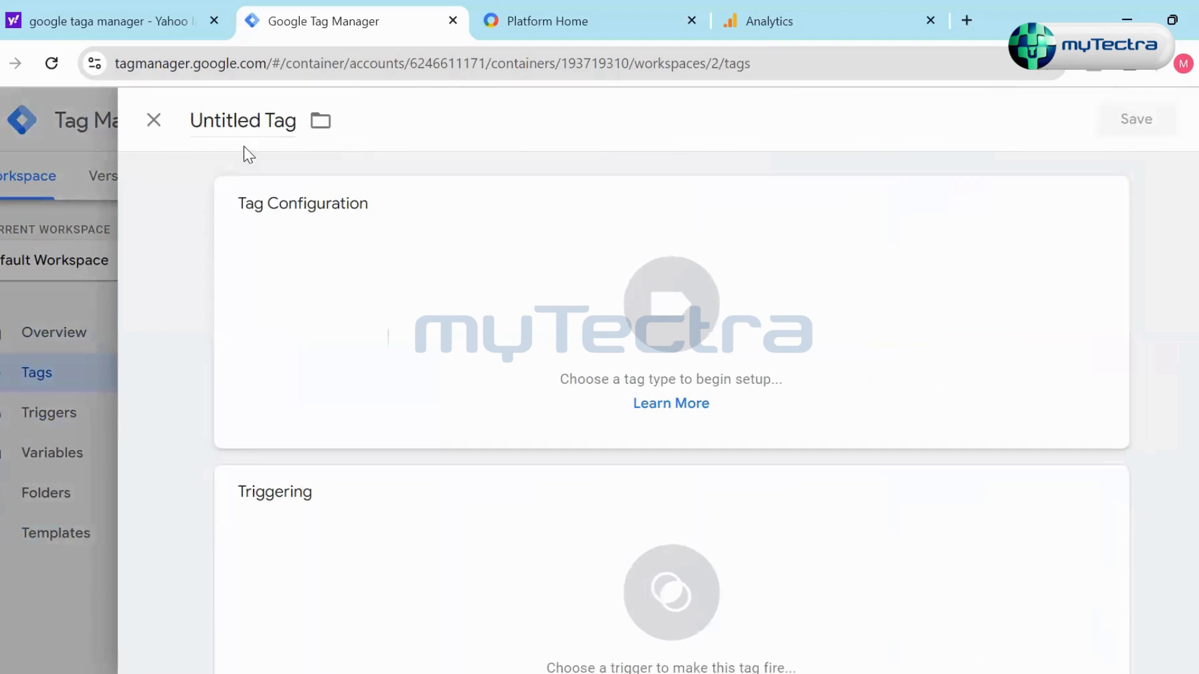
{"action": "mouse_move", "coordinate": [1046, 206]}
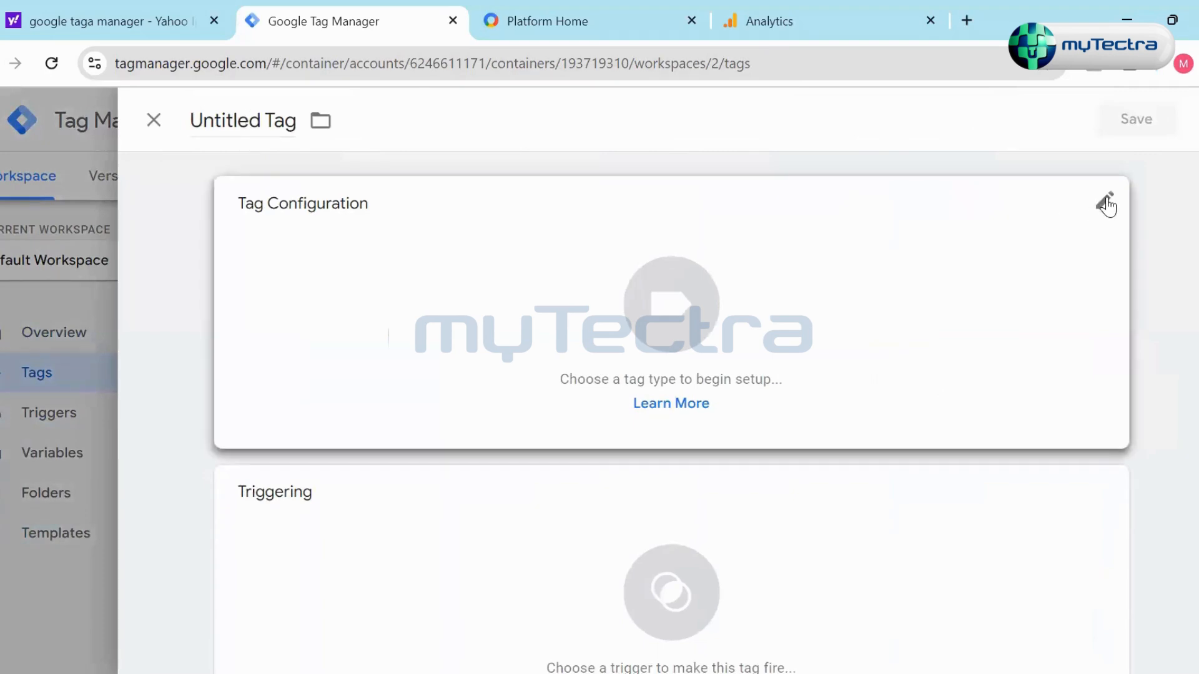
{"action": "left_click", "coordinate": [1105, 203]}
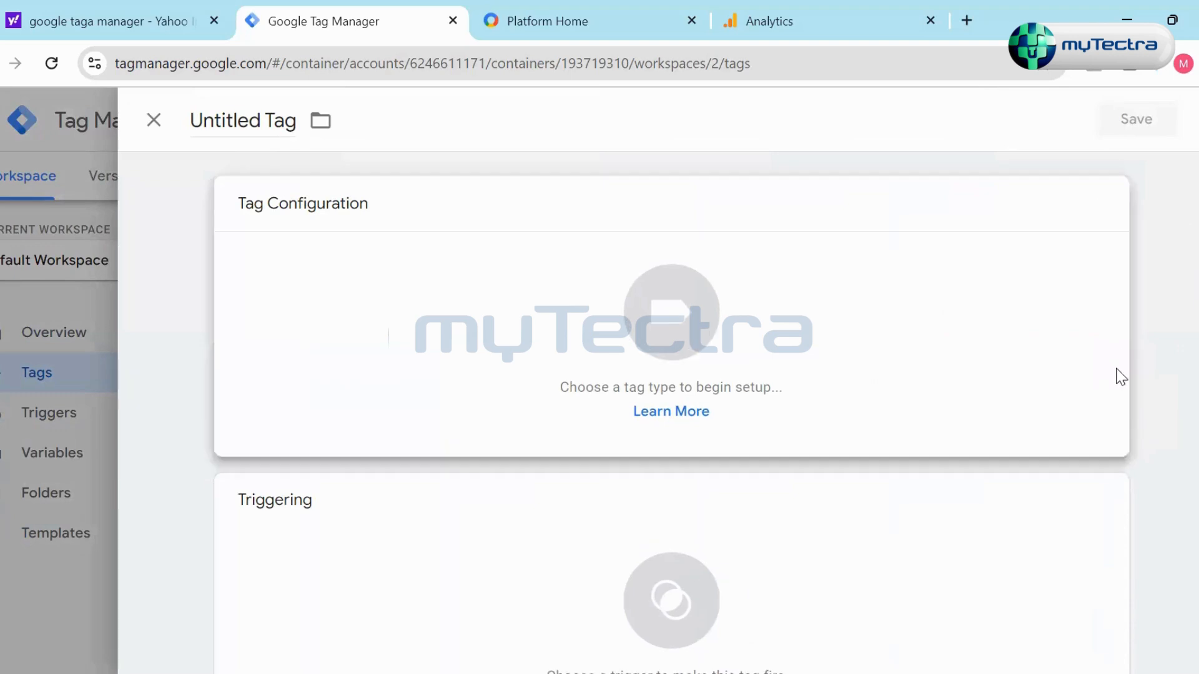
{"action": "left_click", "coordinate": [1120, 377]}
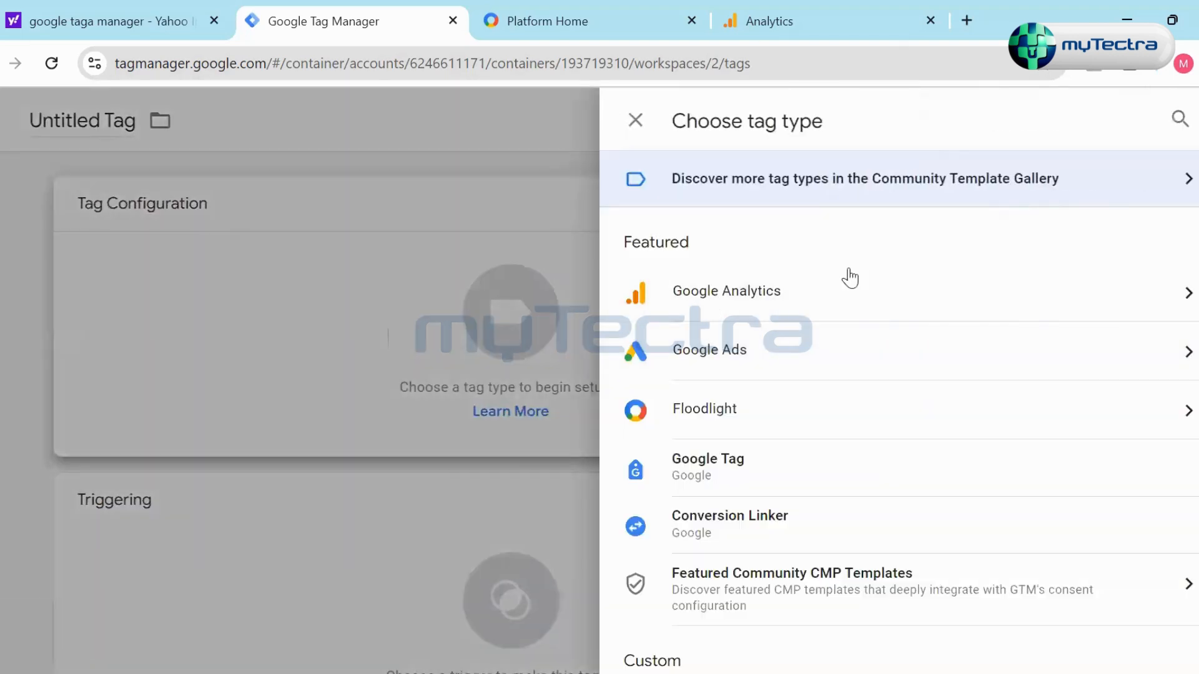
{"action": "left_click", "coordinate": [1132, 317]}
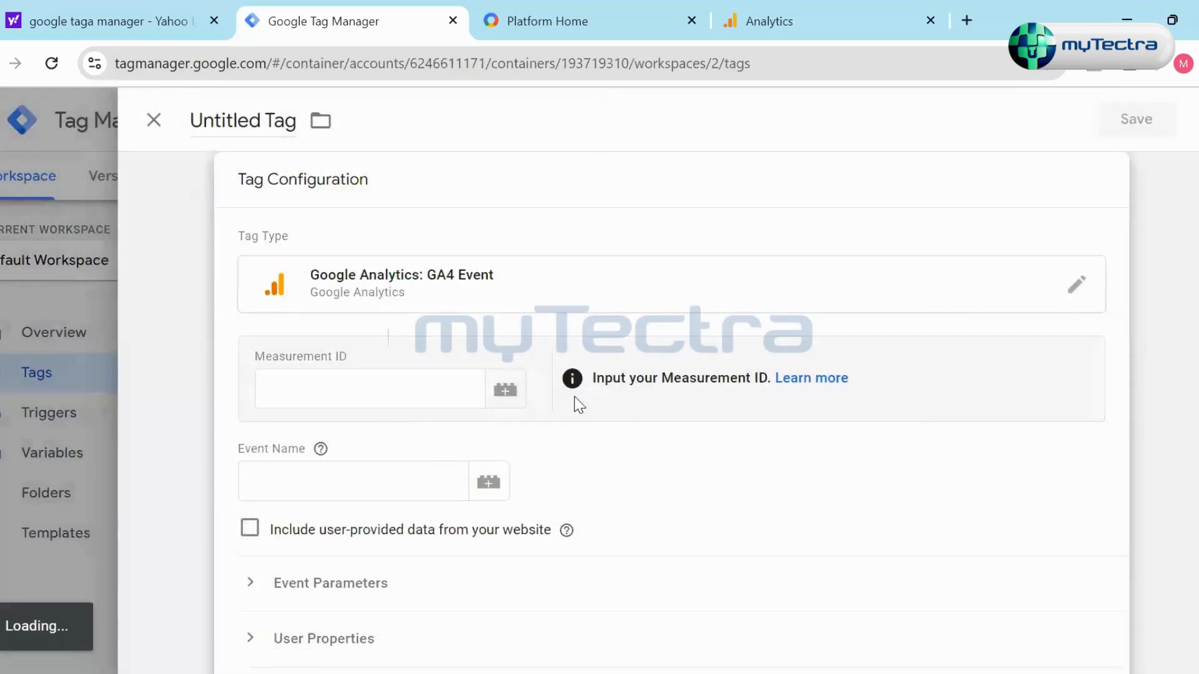
- Copy the Flood-It! Web stream's measurement ID from Analytics into the GA4 event tag's Measurement ID in Tag Manager
{"action": "left_click", "coordinate": [353, 389]}
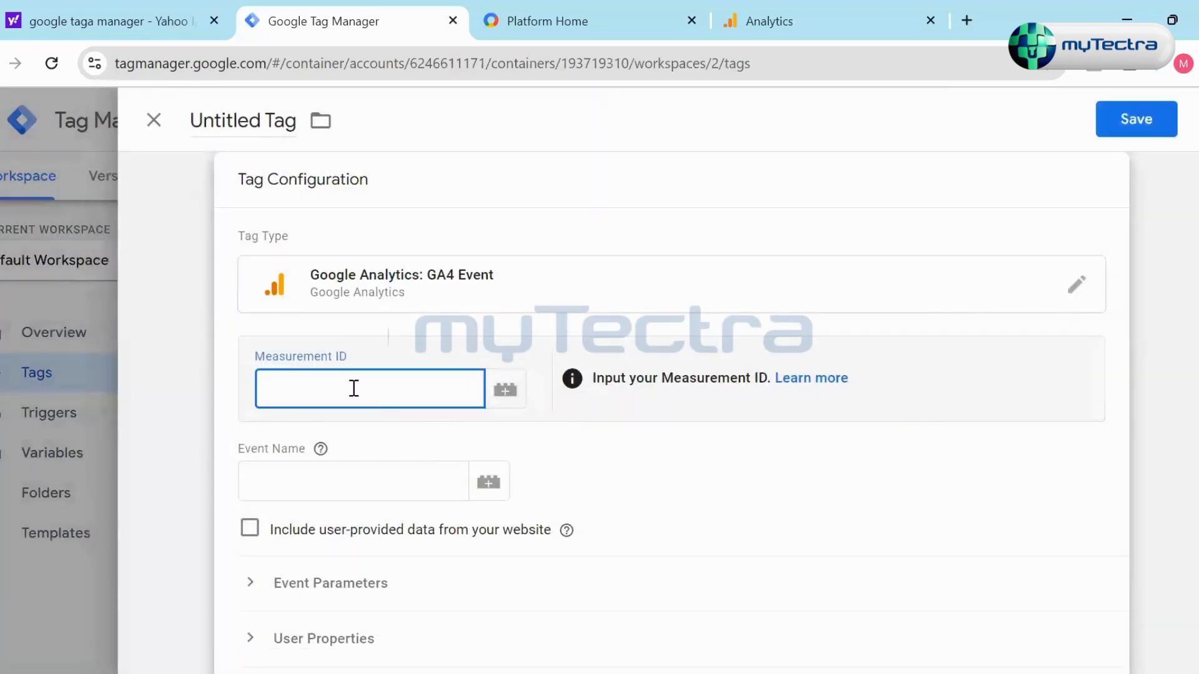
{"action": "left_click", "coordinate": [769, 21]}
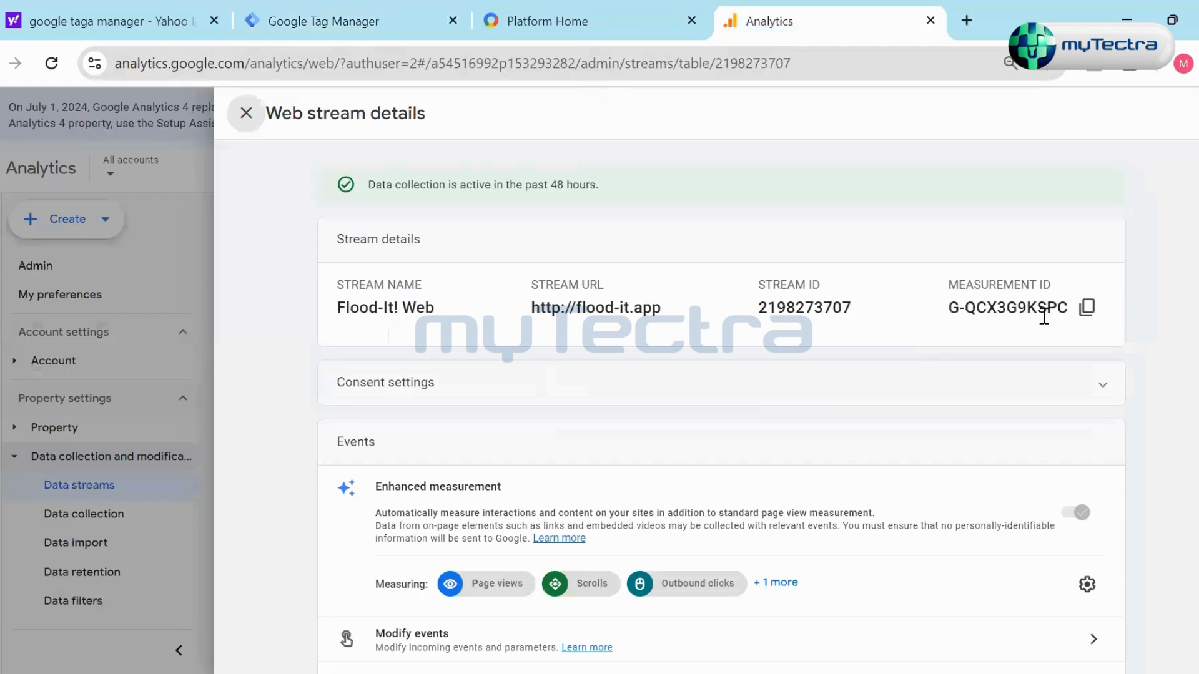
{"action": "left_click", "coordinate": [1086, 308]}
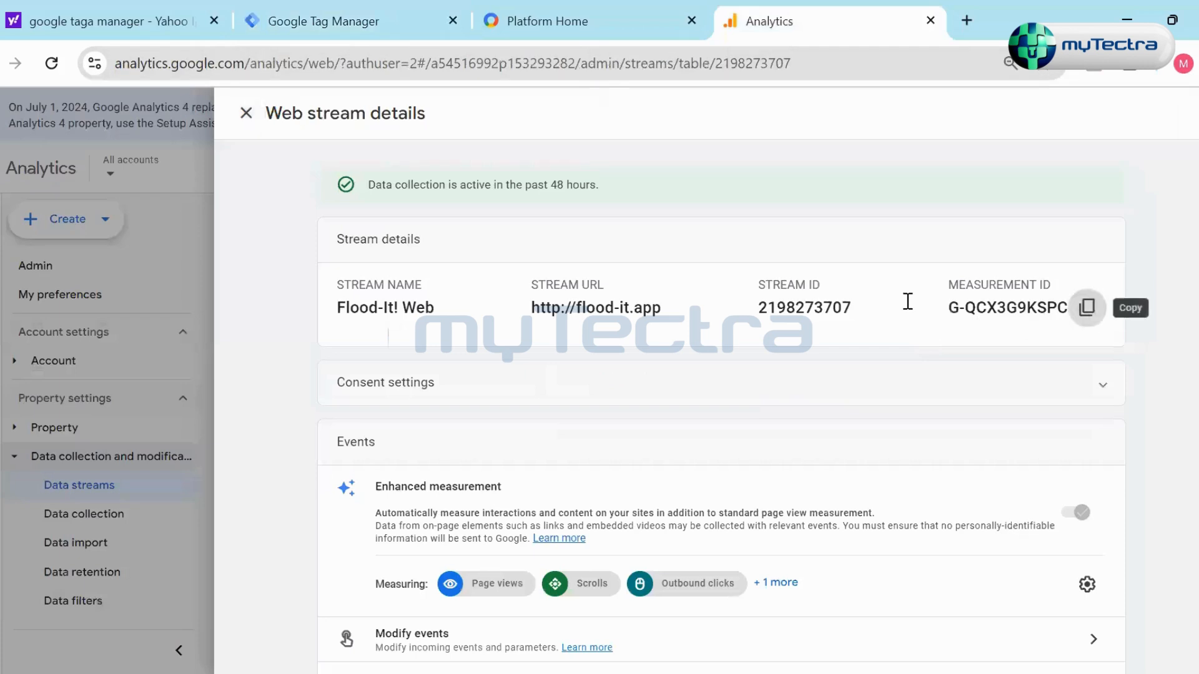
{"action": "left_click", "coordinate": [306, 23]}
{"action": "key", "text": "ctrl+v"}
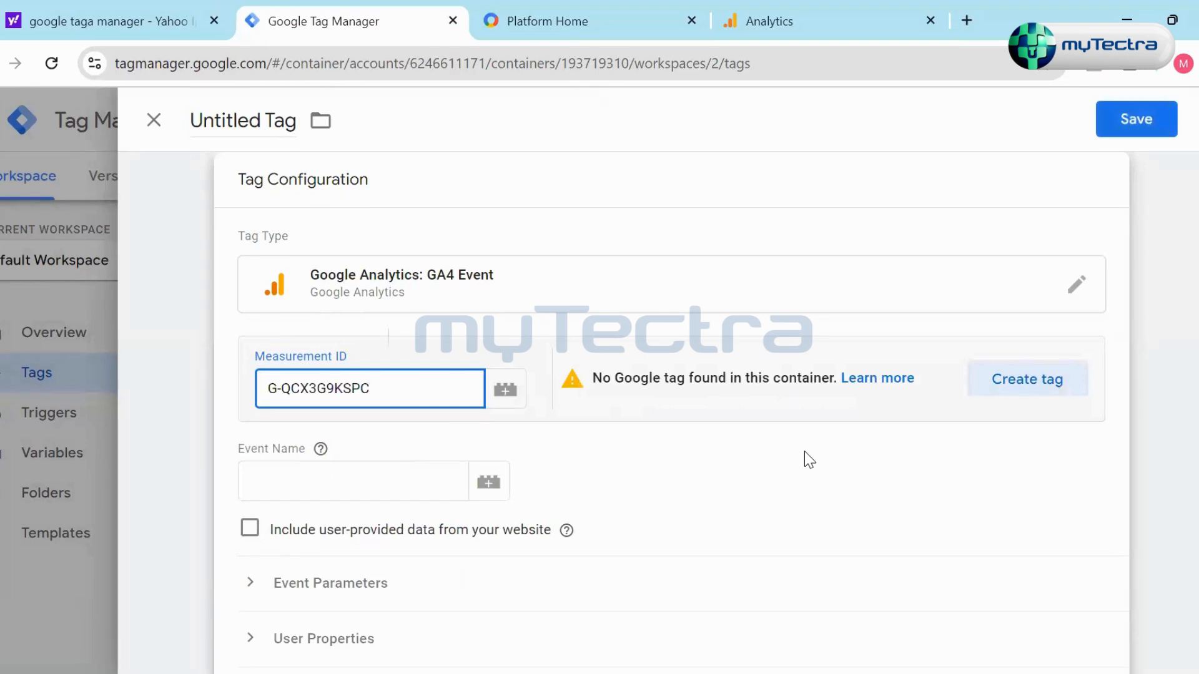
- Start a Google tag for the entered measurement ID and review its tag ID, settings and firing trigger
{"action": "left_click", "coordinate": [1020, 389]}
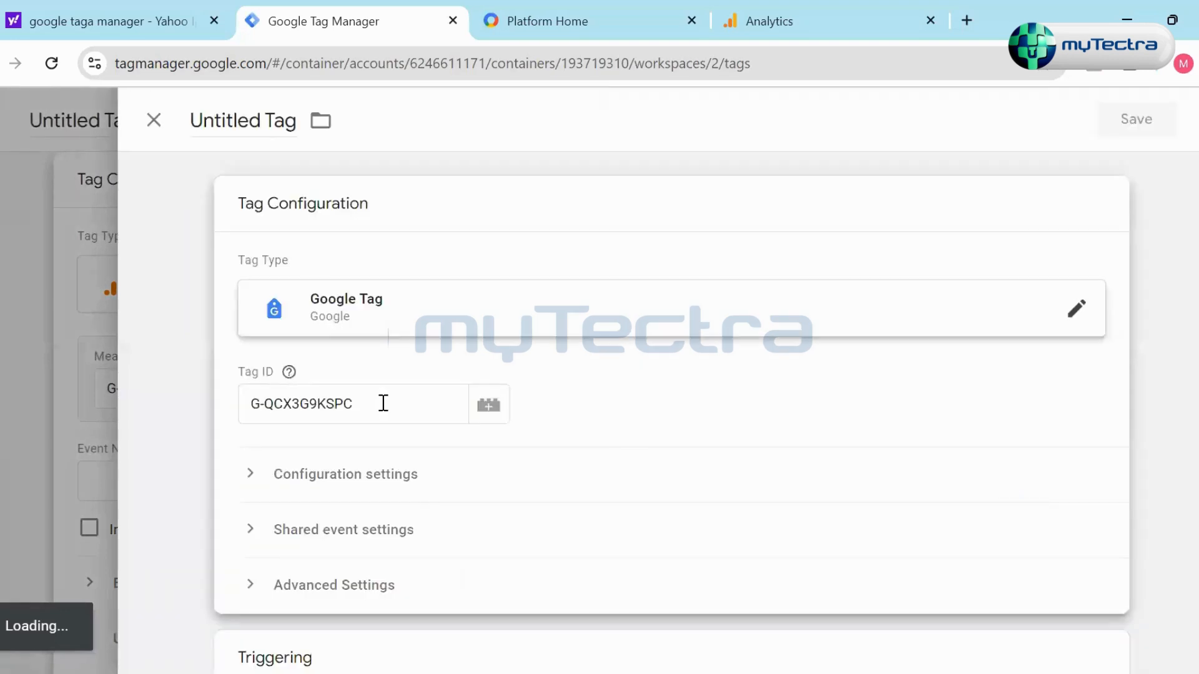
{"action": "left_click", "coordinate": [358, 406]}
{"action": "left_click", "coordinate": [483, 480]}
{"action": "scroll", "coordinate": [483, 479], "scroll_direction": "down", "scroll_amount": 3}
{"action": "scroll", "coordinate": [484, 480], "scroll_direction": "up", "scroll_amount": 3}
{"action": "scroll", "coordinate": [856, 388], "scroll_direction": "down", "scroll_amount": 3}
{"action": "scroll", "coordinate": [868, 391], "scroll_direction": "up", "scroll_amount": 3}
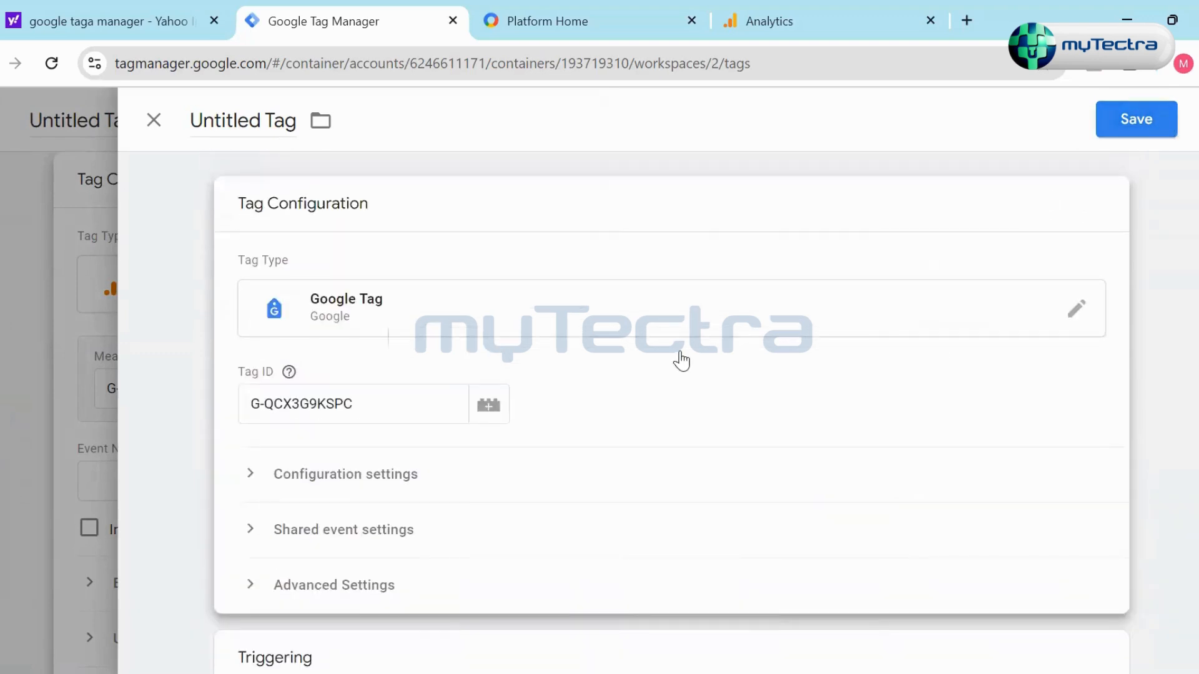
{"action": "scroll", "coordinate": [421, 549], "scroll_direction": "down", "scroll_amount": 3}
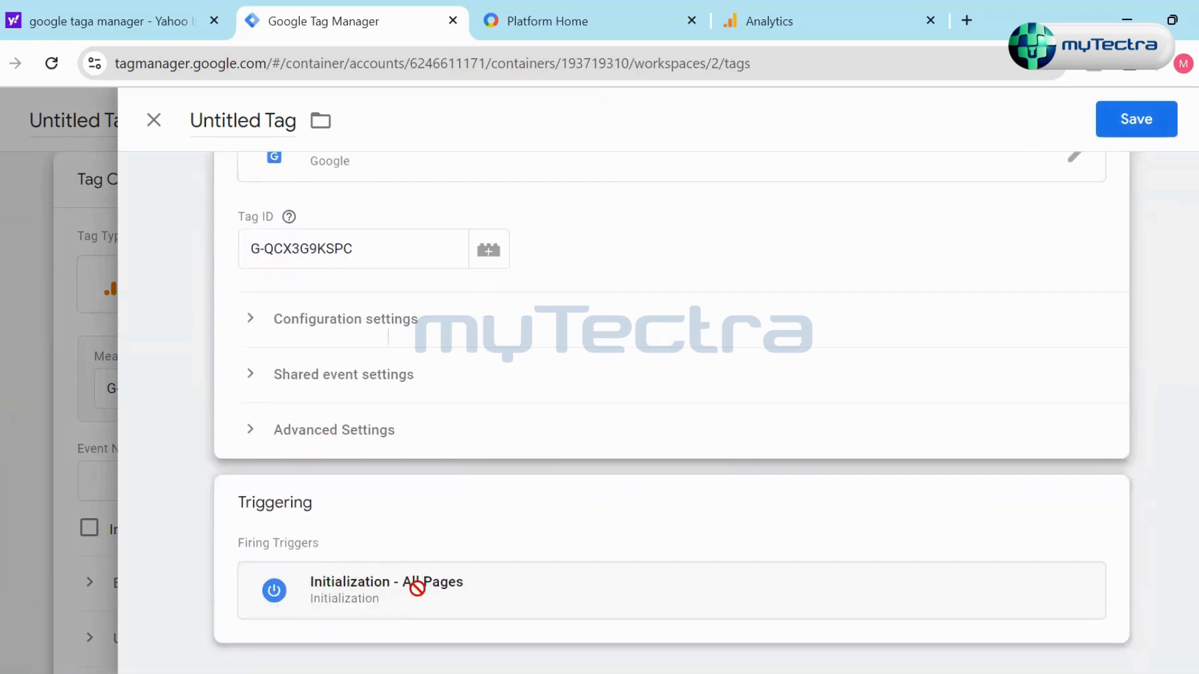
{"action": "scroll", "coordinate": [712, 476], "scroll_direction": "up", "scroll_amount": 3}
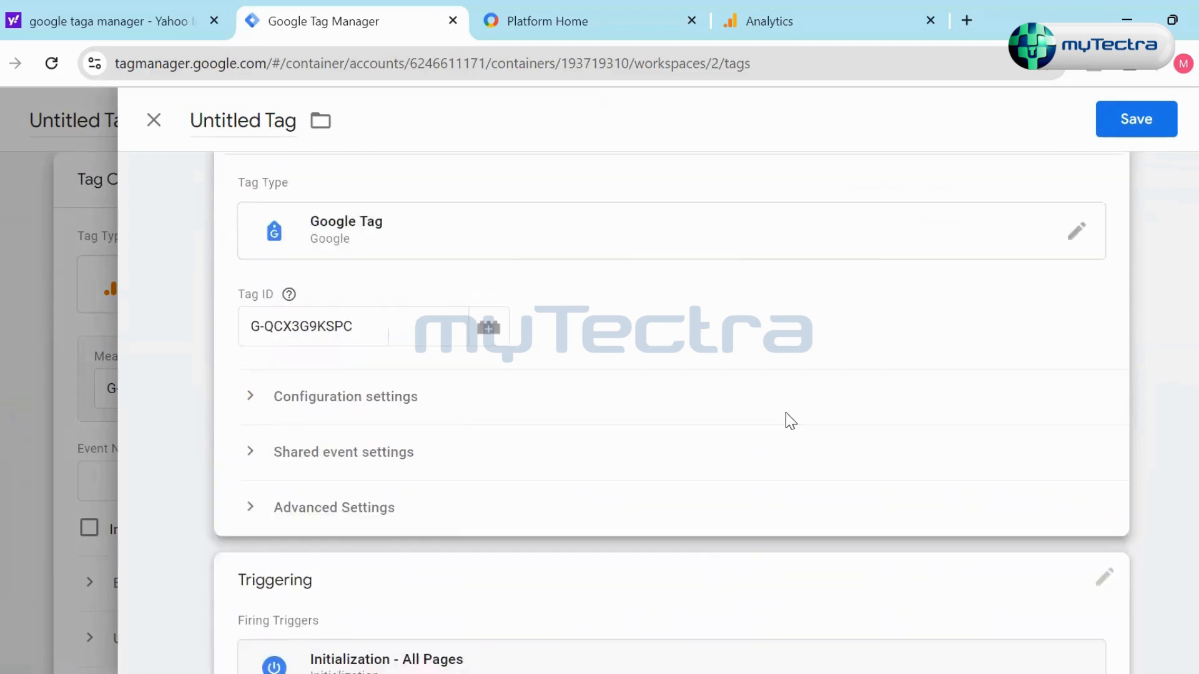
- Save the new tag under the name Google Tag and return to the GA4 event tag's settings
{"action": "left_click", "coordinate": [1135, 120]}
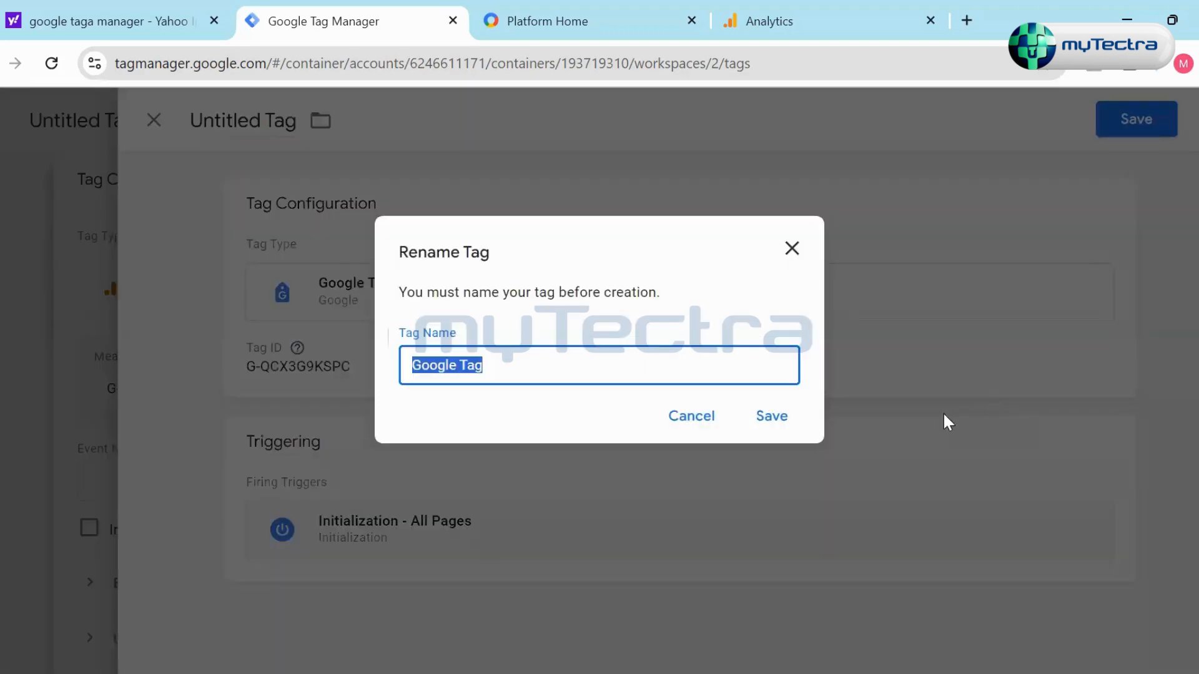
{"action": "left_click", "coordinate": [545, 369]}
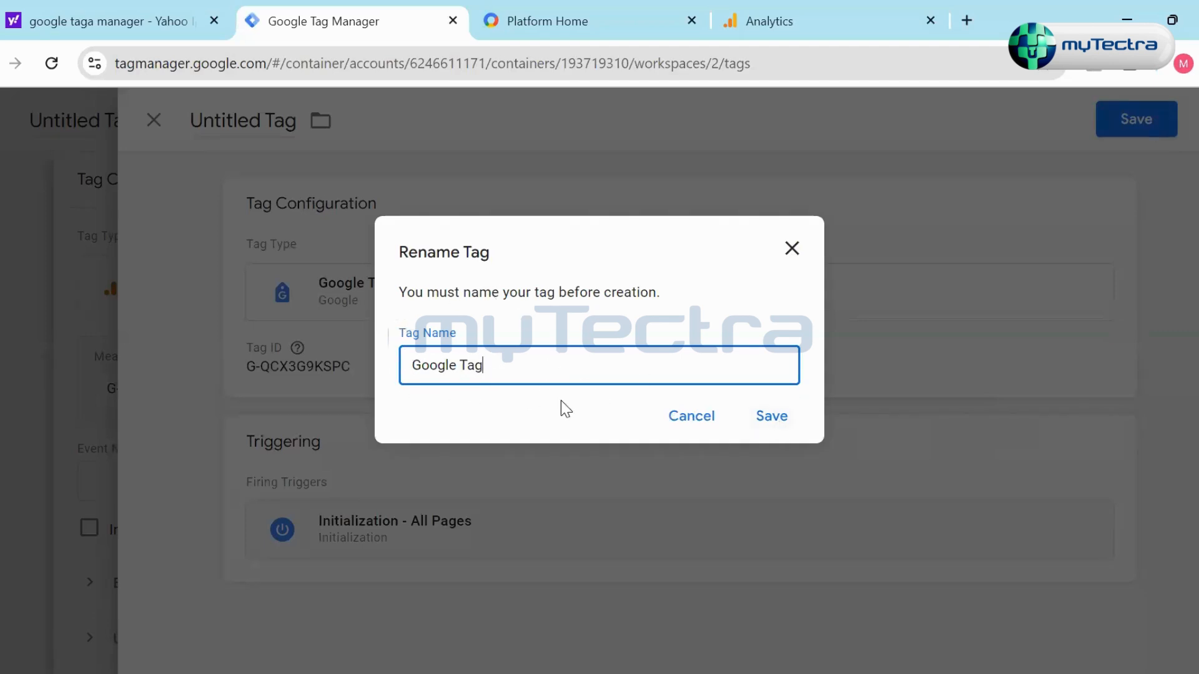
{"action": "left_click", "coordinate": [772, 416]}
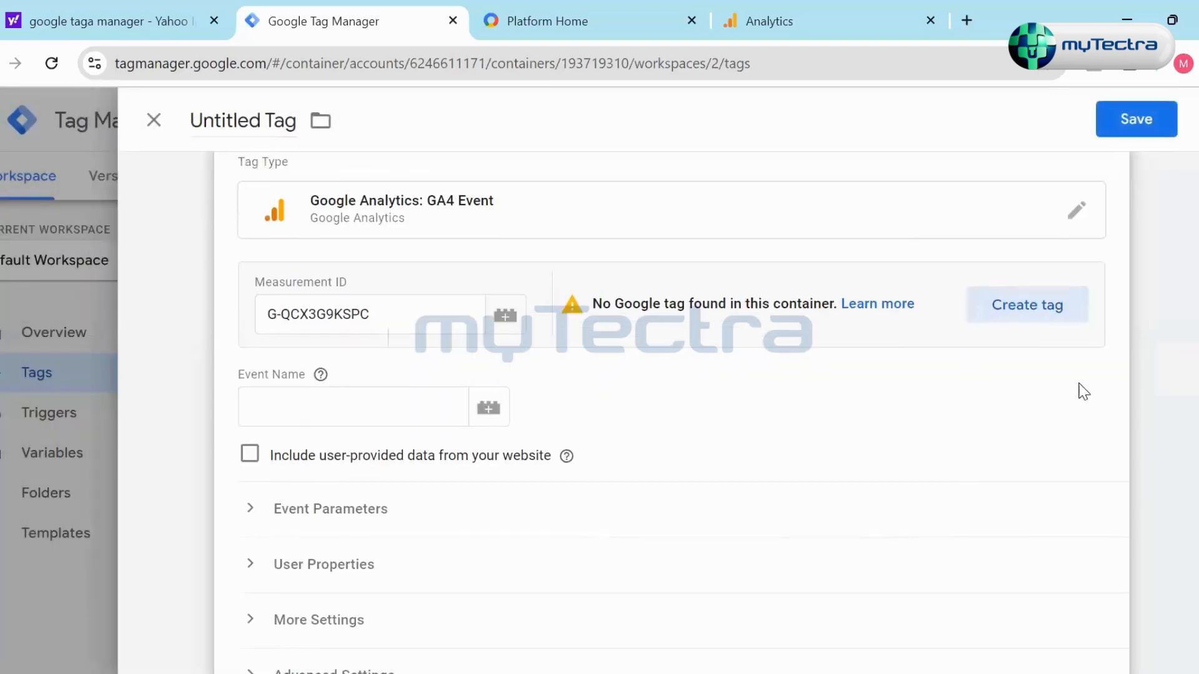
{"action": "scroll", "coordinate": [534, 571], "scroll_direction": "down", "scroll_amount": 7}
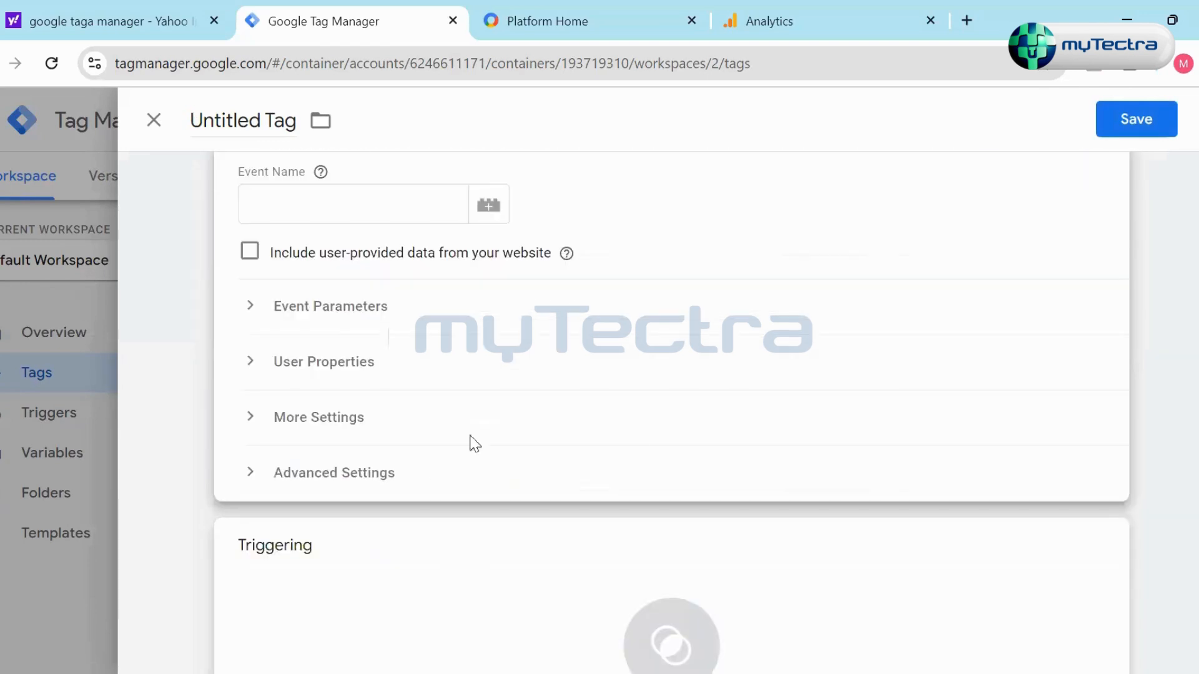
- Add the All Pages page view trigger as the GA4 event tag's firing trigger
{"action": "left_click", "coordinate": [1083, 421]}
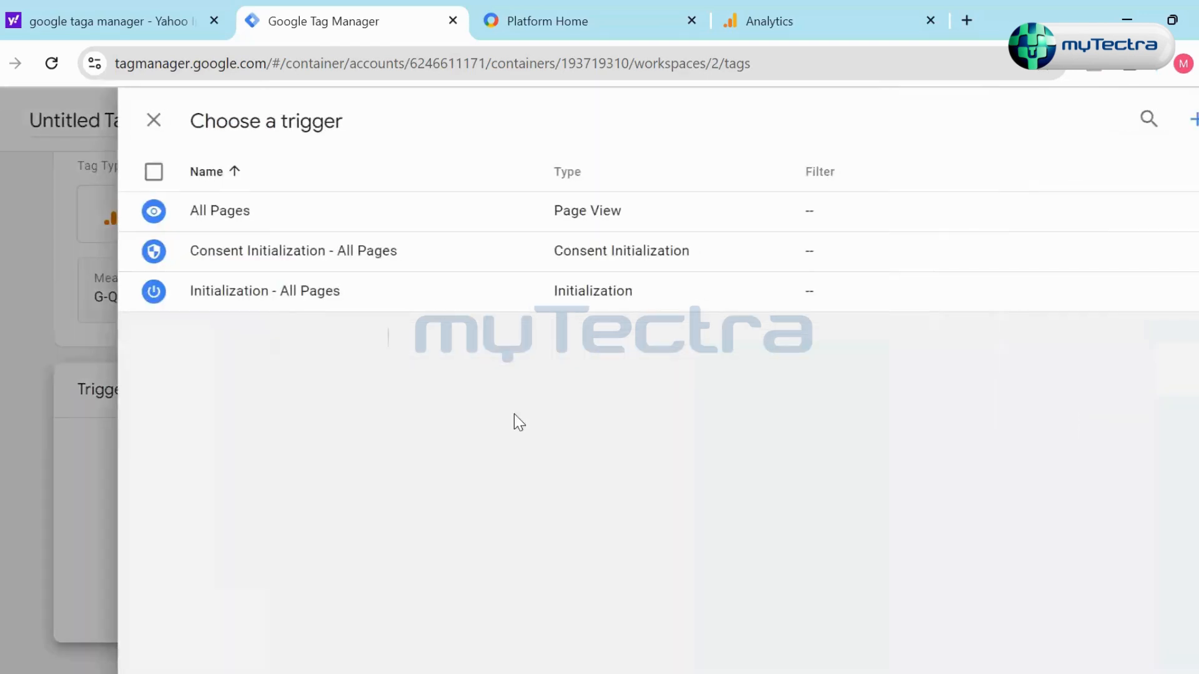
{"action": "left_click", "coordinate": [154, 212]}
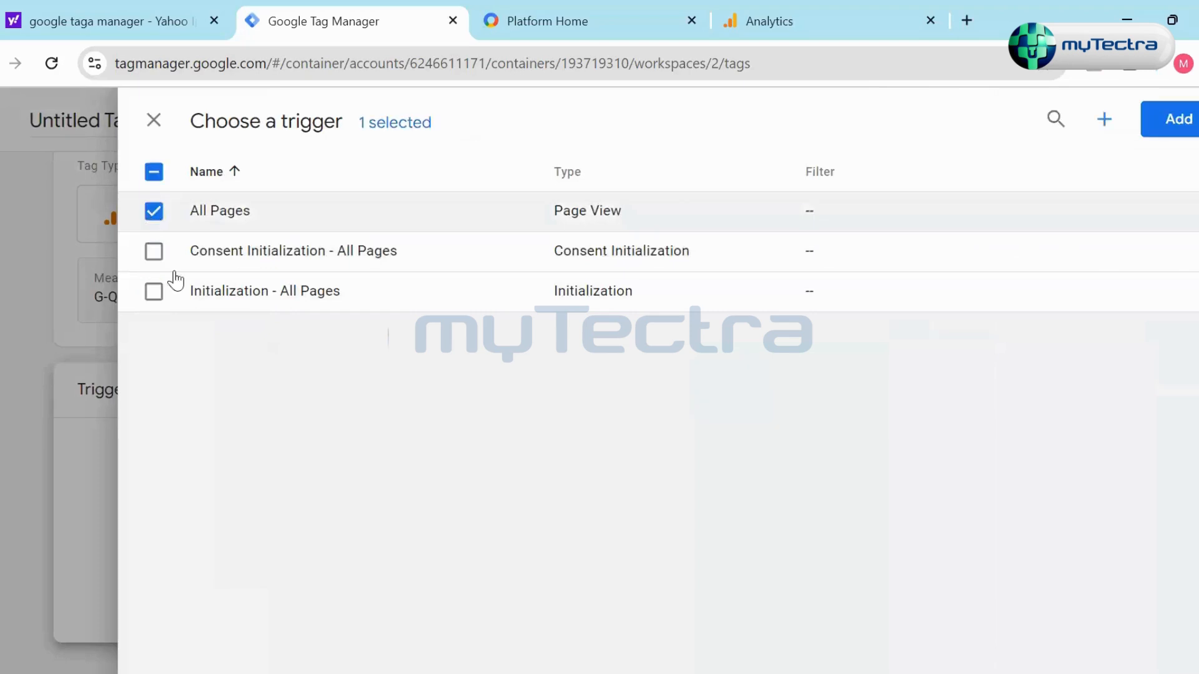
{"action": "left_click", "coordinate": [1179, 120]}
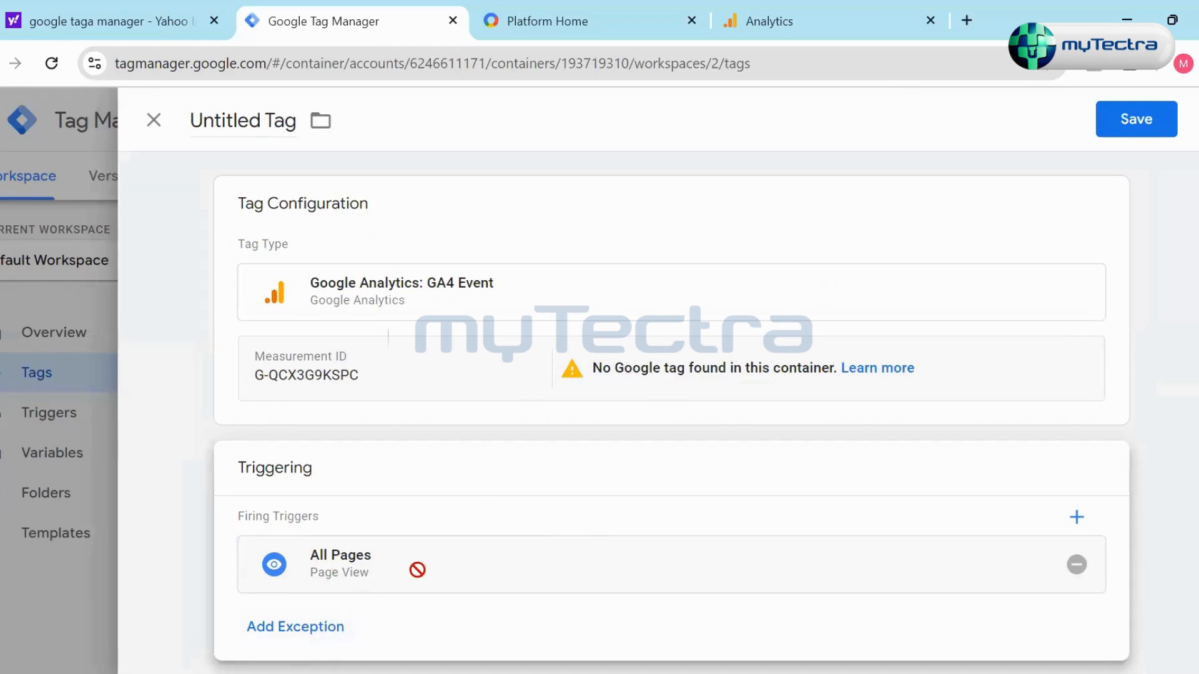
{"action": "left_click", "coordinate": [314, 644]}
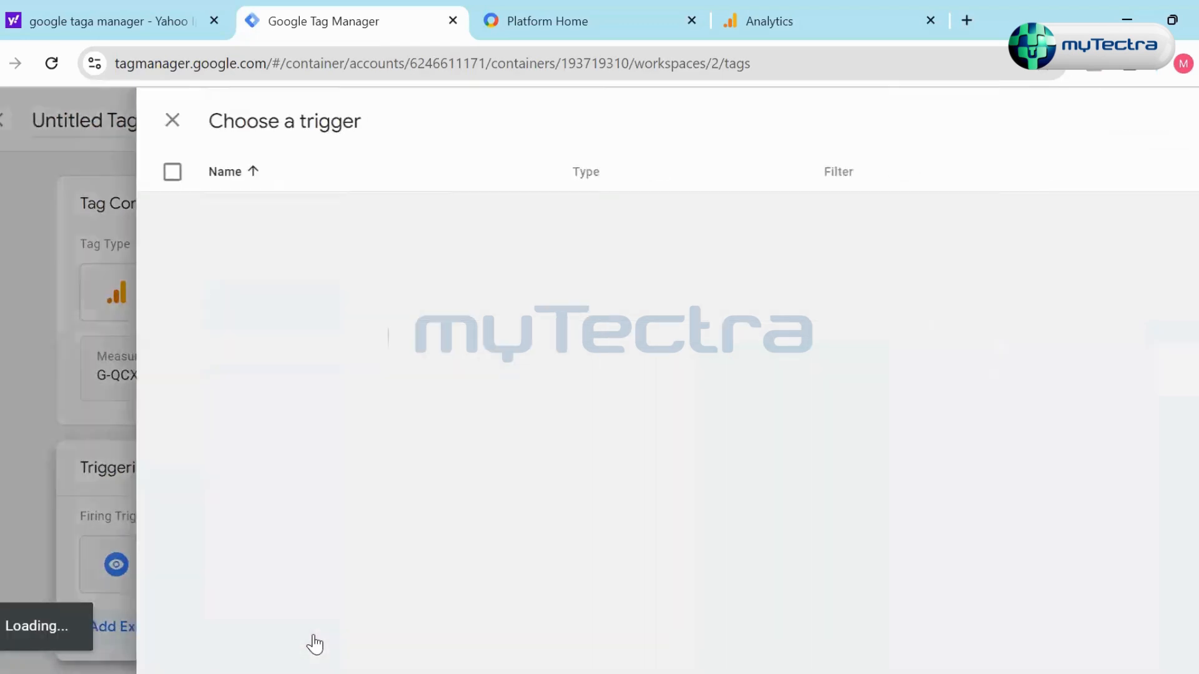
{"action": "left_click", "coordinate": [145, 125]}
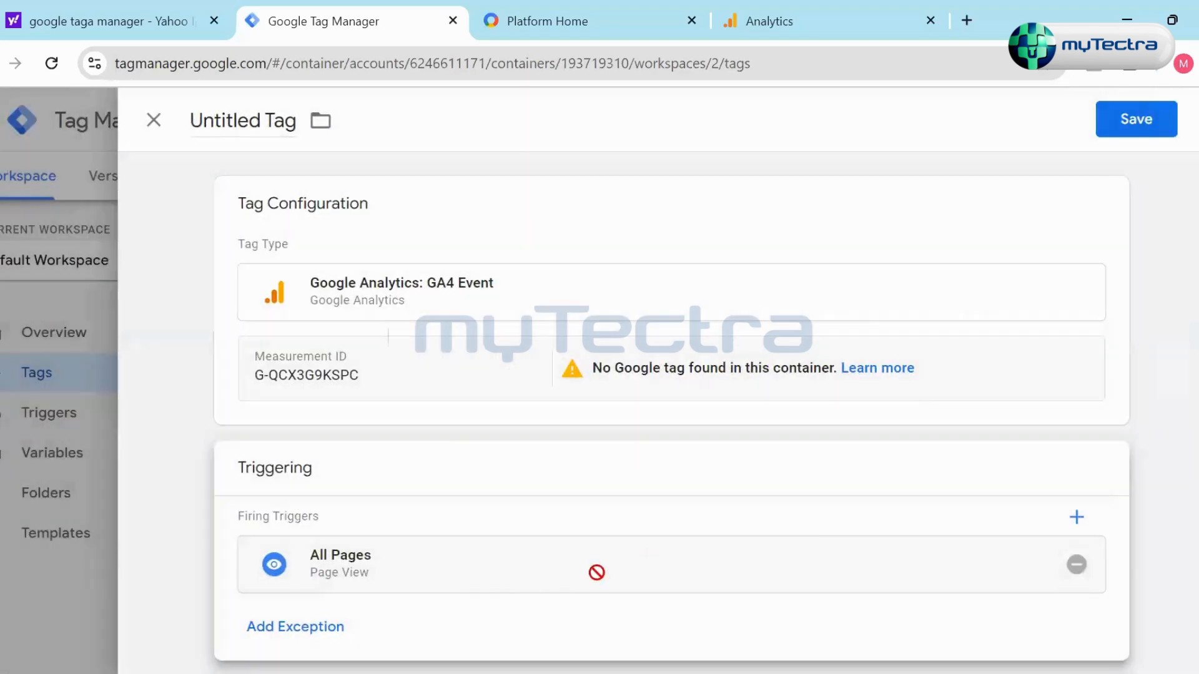
{"action": "left_click", "coordinate": [331, 629]}
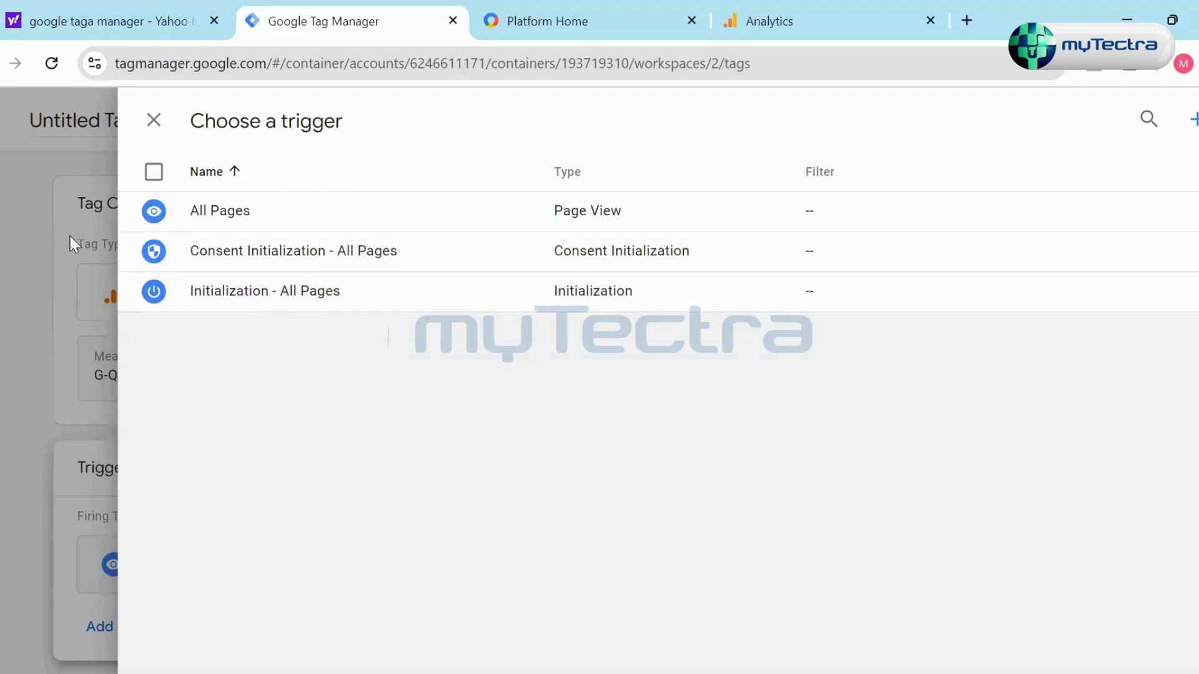
{"action": "left_click", "coordinate": [154, 121]}
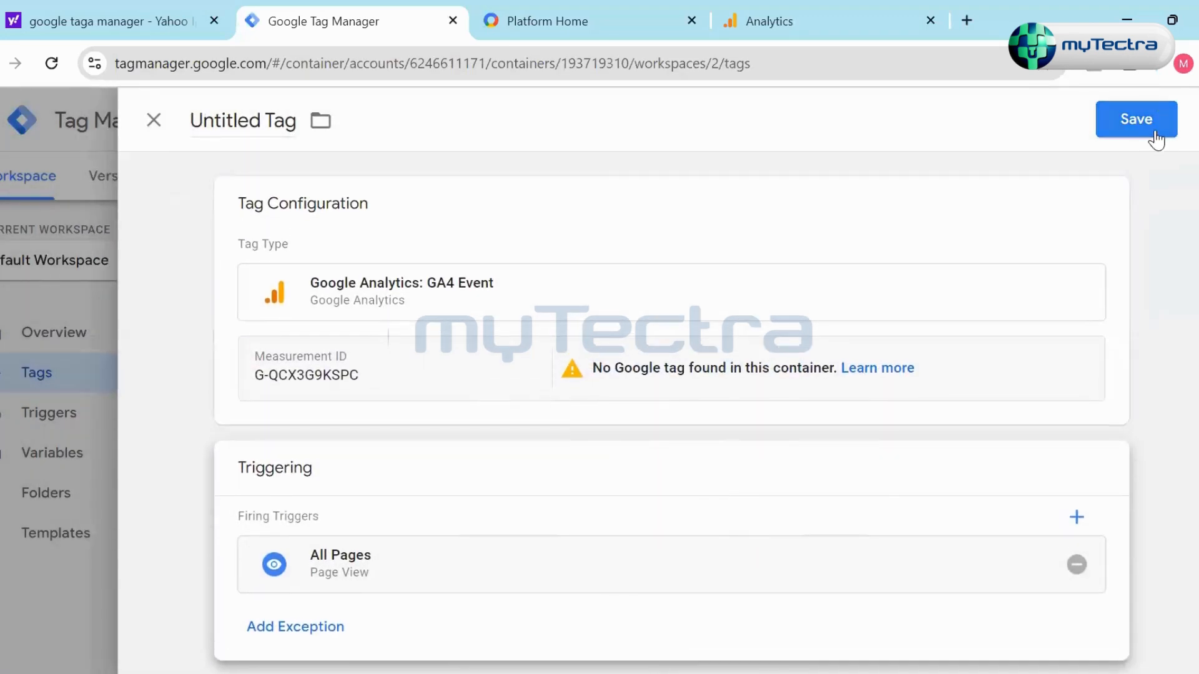
{"action": "left_click", "coordinate": [1134, 120]}
{"action": "left_click", "coordinate": [703, 423]}
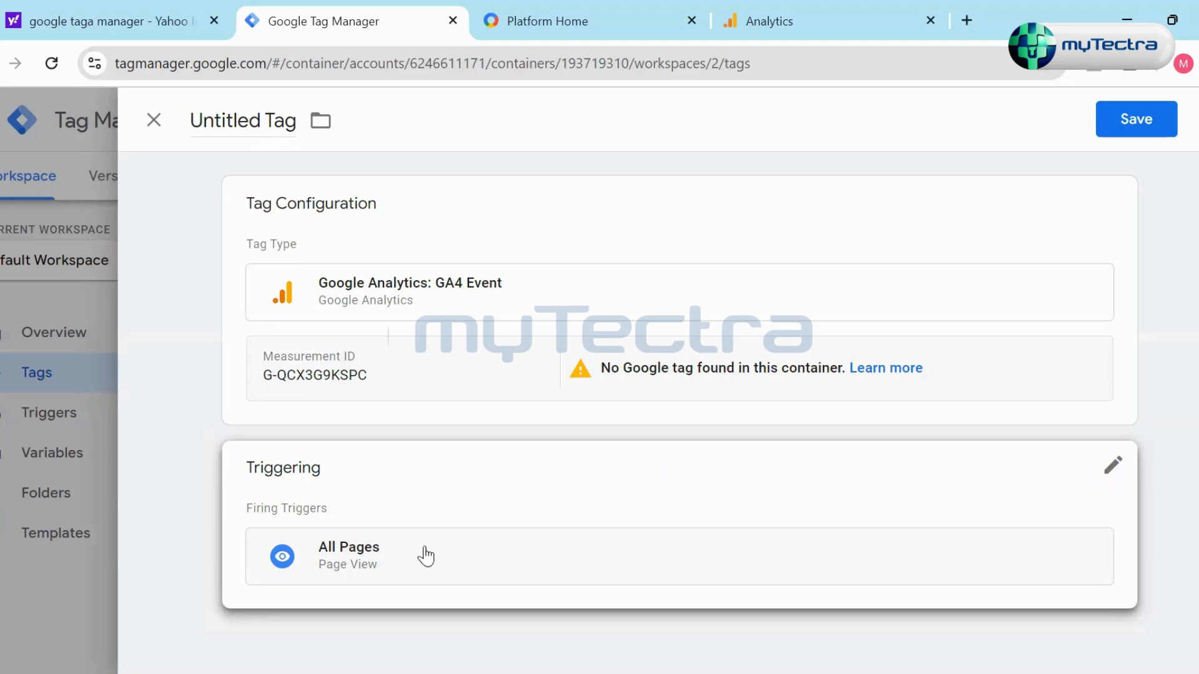
- Add the Consent Initialization - All Pages trigger as an exception to the GA4 event tag and remove it again
{"action": "left_click", "coordinate": [1113, 466]}
{"action": "left_click", "coordinate": [262, 630]}
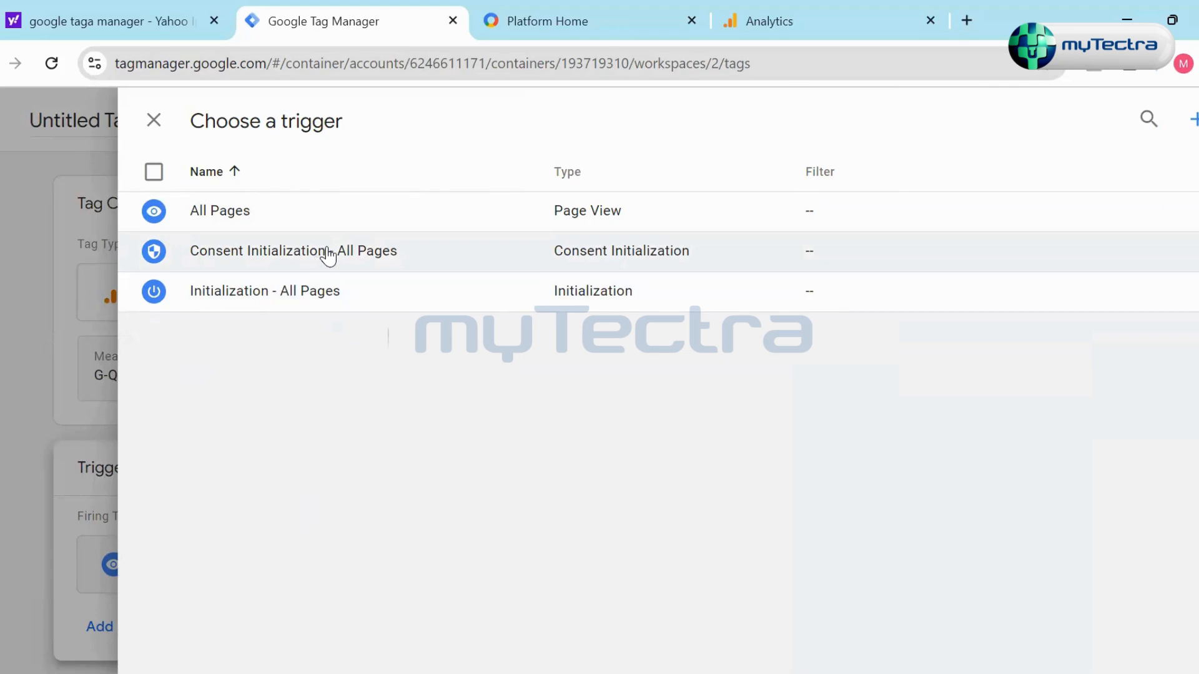
{"action": "left_click", "coordinate": [323, 252]}
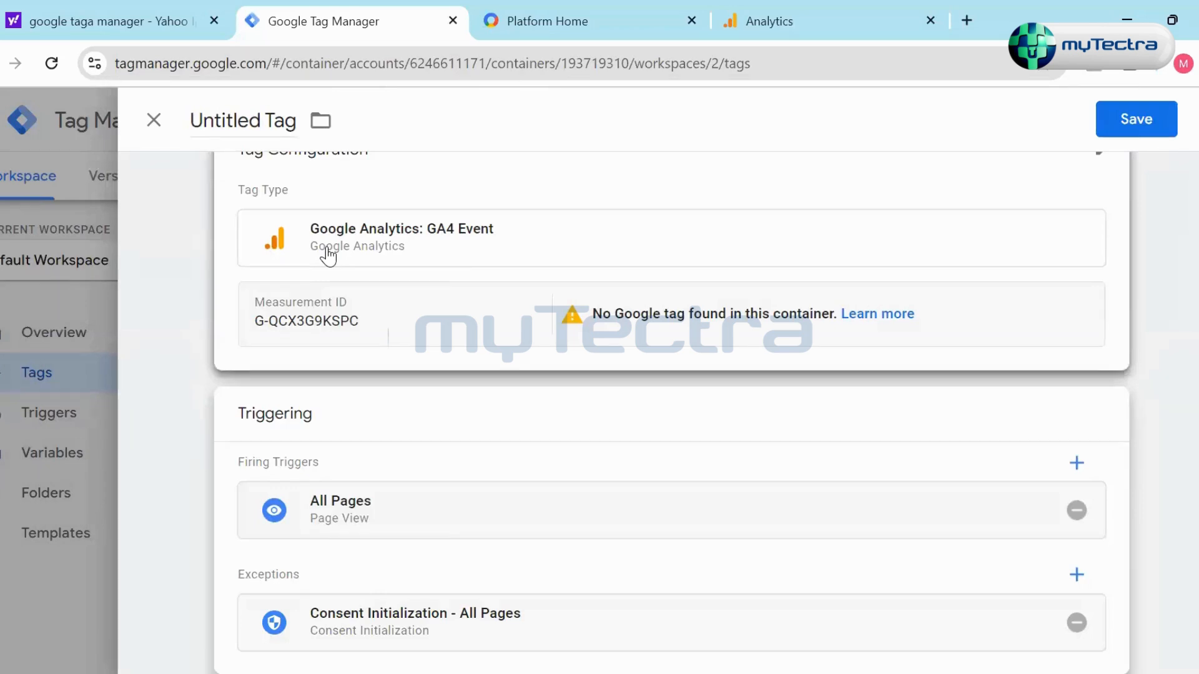
{"action": "scroll", "coordinate": [541, 625], "scroll_direction": "down", "scroll_amount": 1}
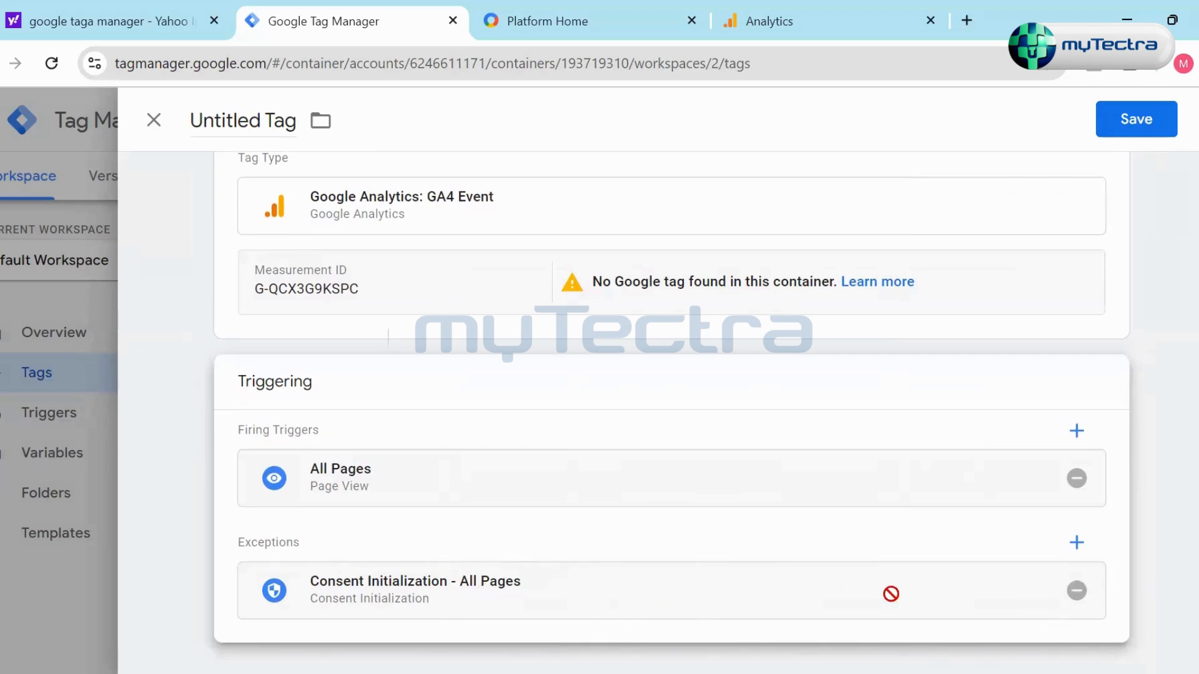
{"action": "left_click", "coordinate": [1075, 592]}
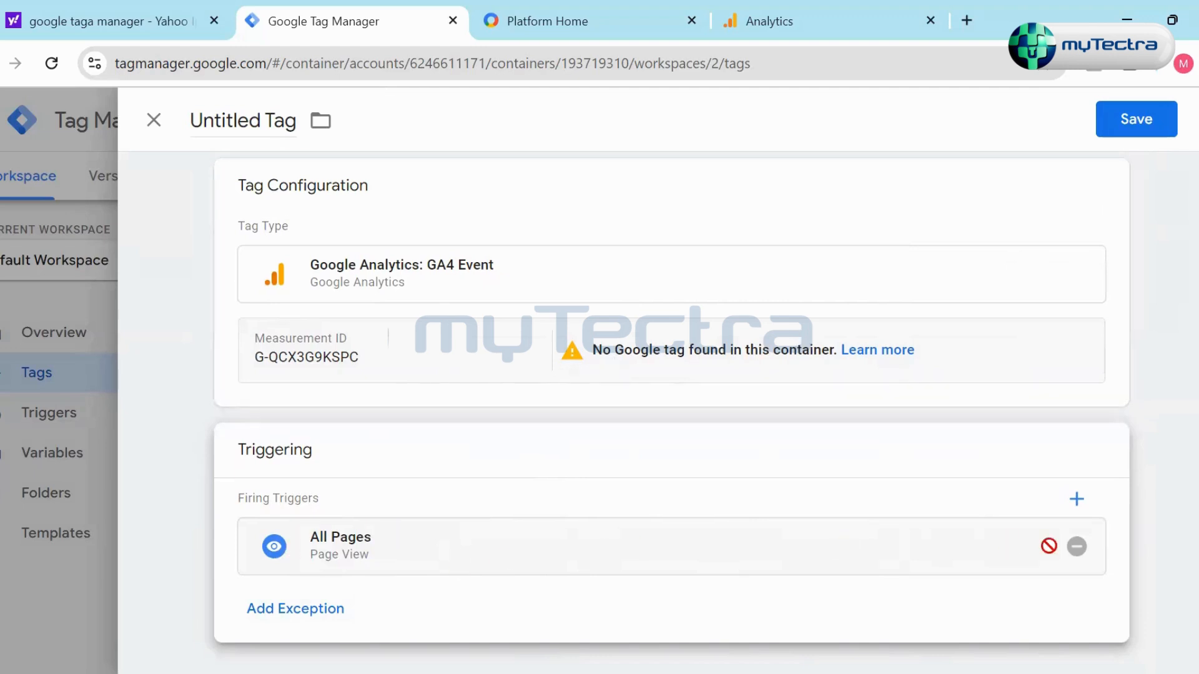
- Rename the untitled GA4 event tag as GA Tag and try to save it
{"action": "scroll", "coordinate": [415, 391], "scroll_direction": "up", "scroll_amount": 1}
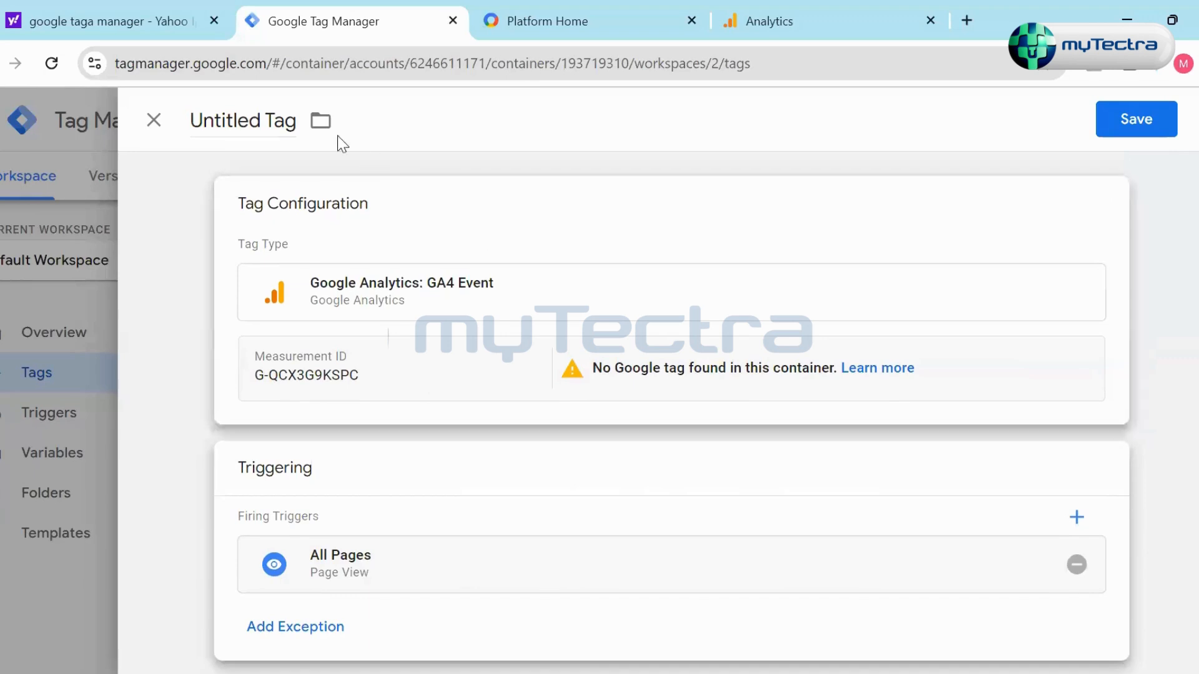
{"action": "left_click", "coordinate": [309, 128]}
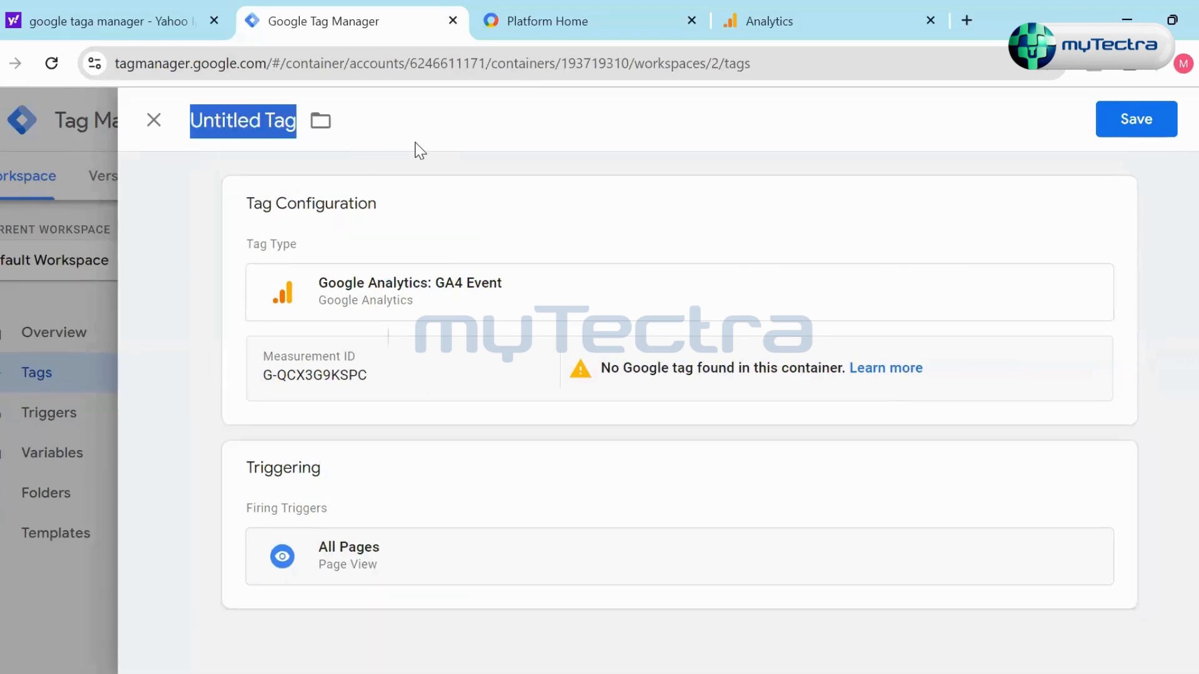
{"action": "type", "text": "GA"}
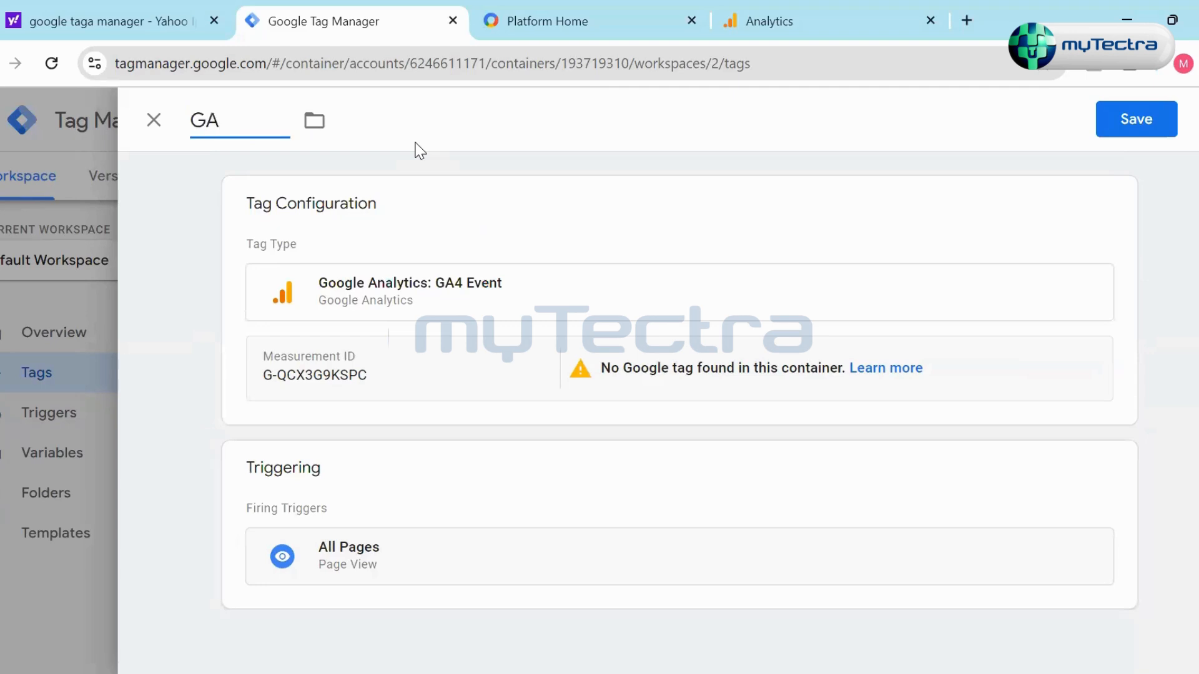
{"action": "type", "text": " Tag"}
{"action": "left_click", "coordinate": [211, 177]}
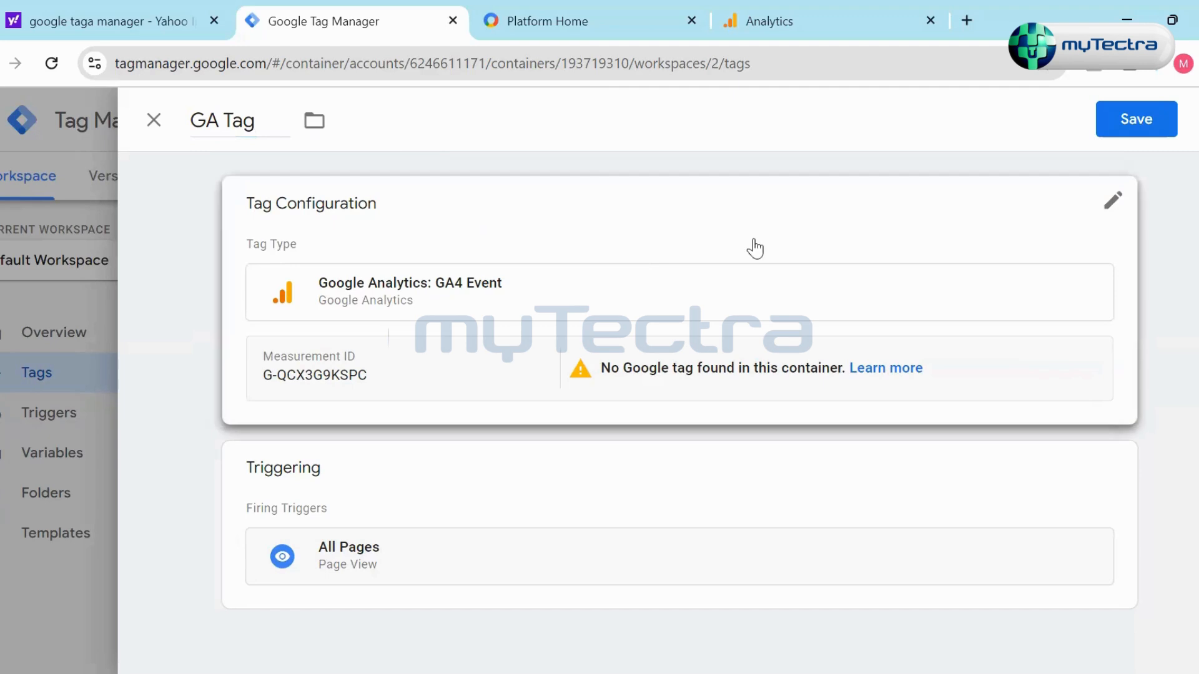
{"action": "left_click", "coordinate": [1132, 125]}
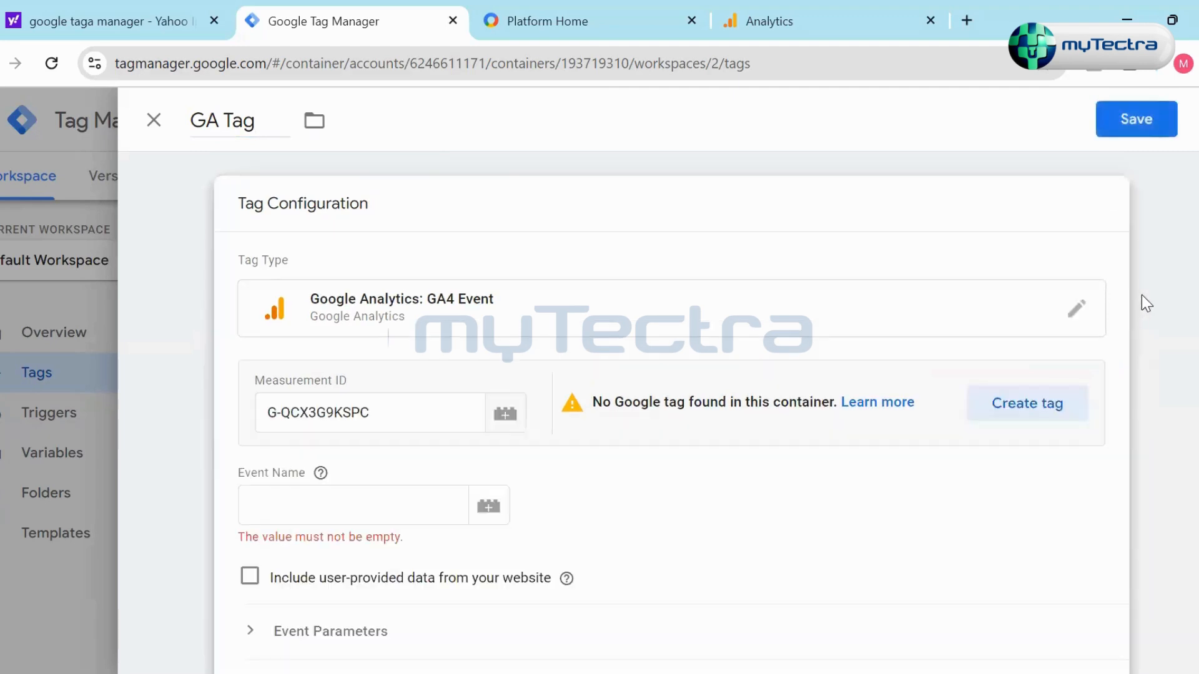
- Examine the trigger types available for a new trigger on GA Tag, from page view and click to user engagement and other events
{"action": "scroll", "coordinate": [1031, 442], "scroll_direction": "down", "scroll_amount": 5}
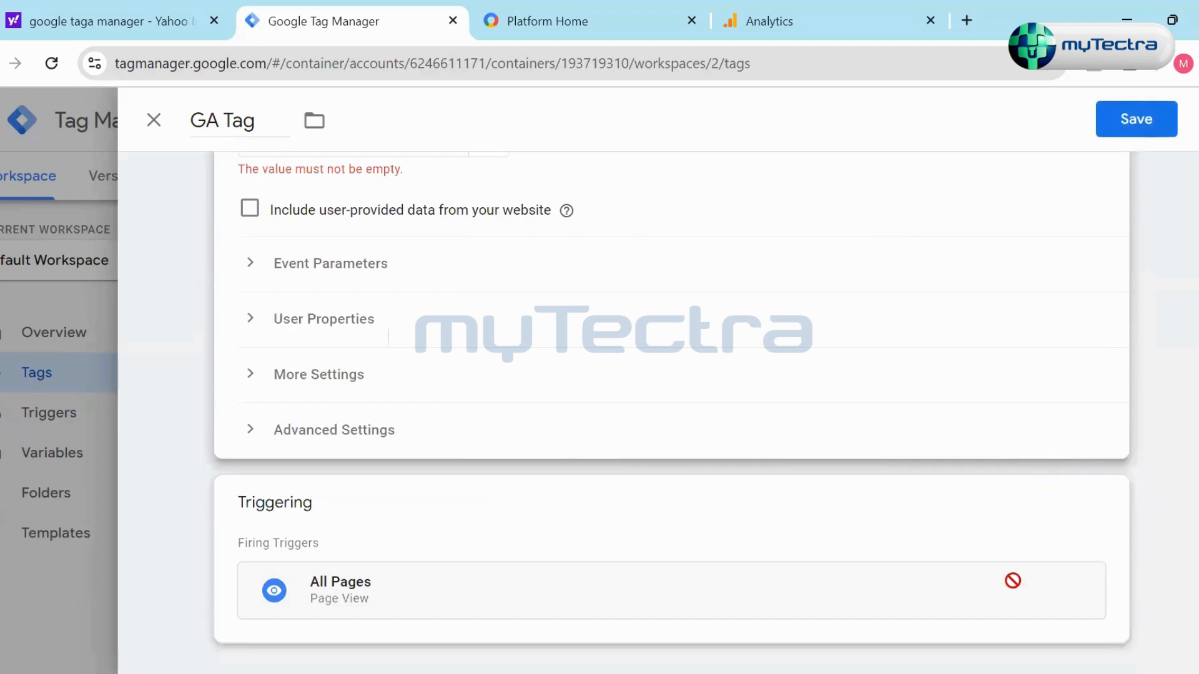
{"action": "left_click", "coordinate": [1112, 503]}
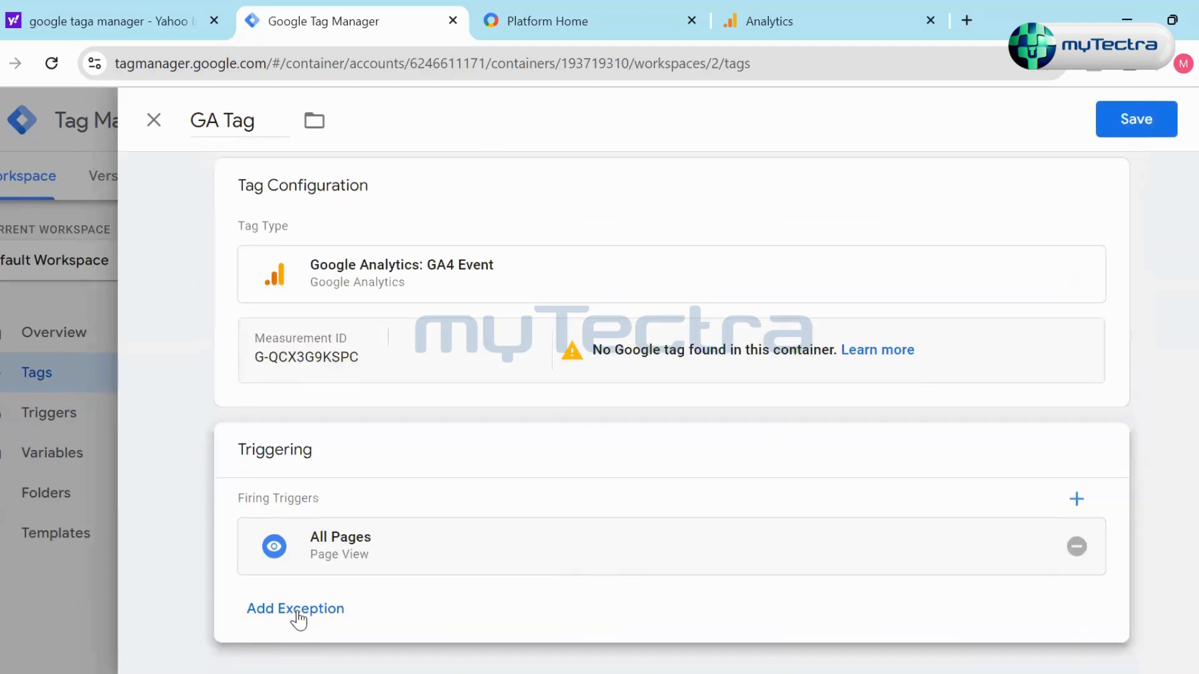
{"action": "left_click", "coordinate": [421, 486]}
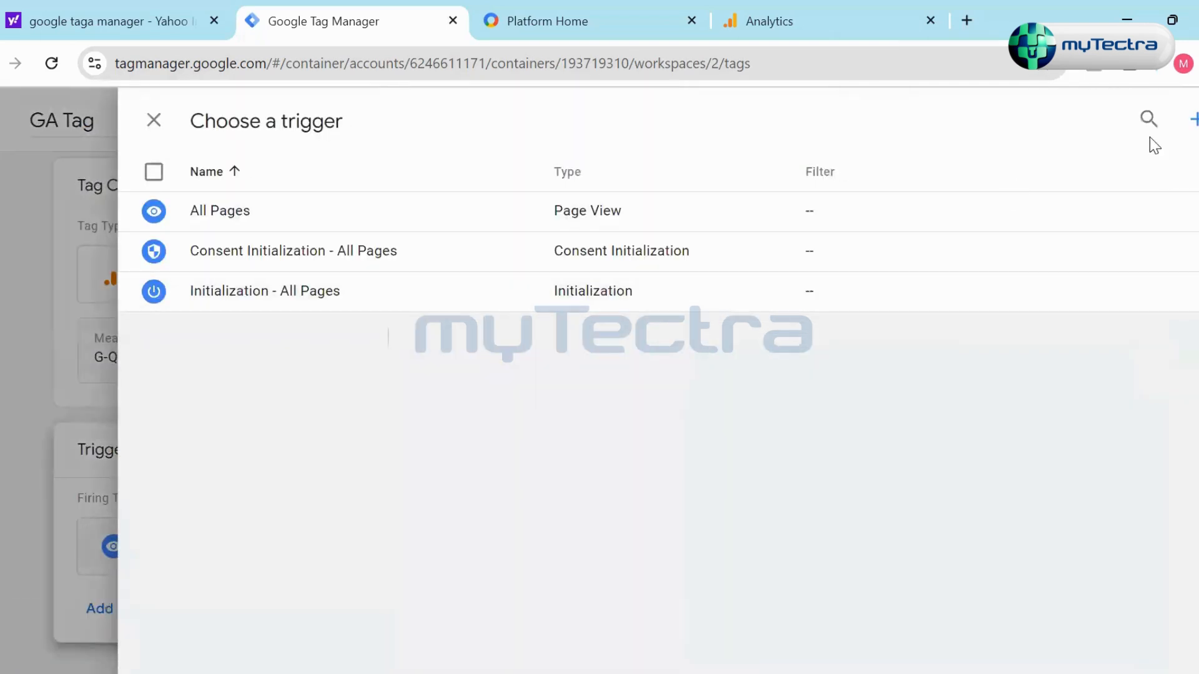
{"action": "left_click", "coordinate": [1191, 119]}
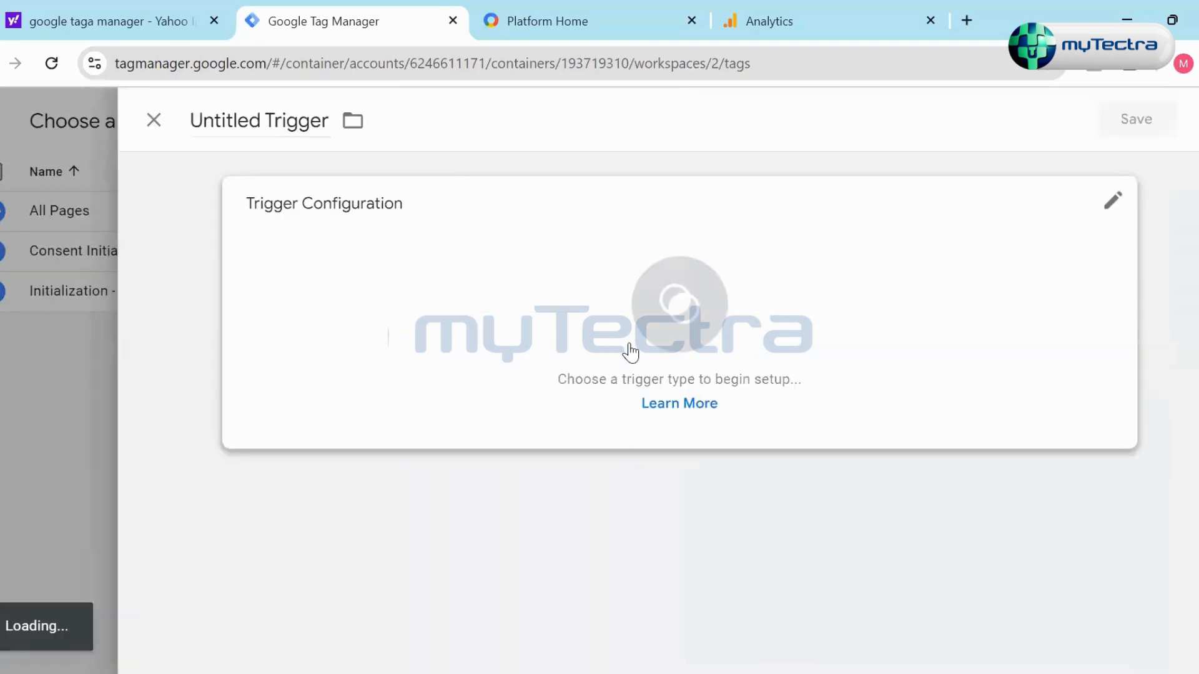
{"action": "left_click", "coordinate": [1085, 207]}
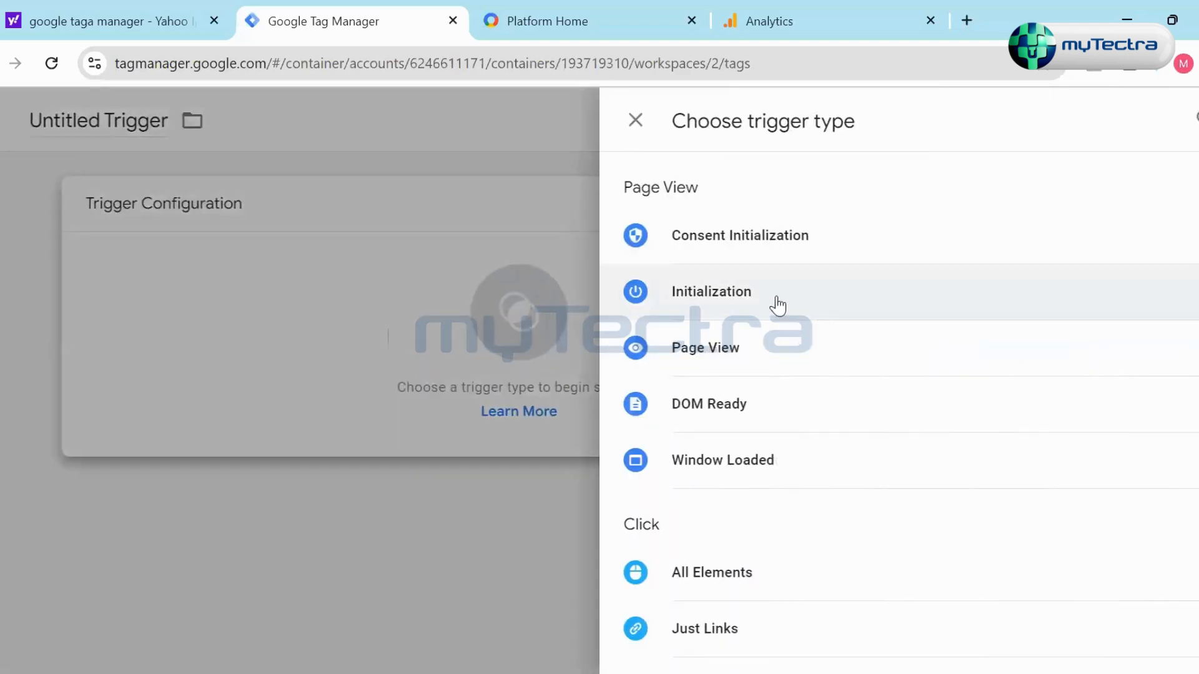
{"action": "scroll", "coordinate": [815, 329], "scroll_direction": "down", "scroll_amount": 6}
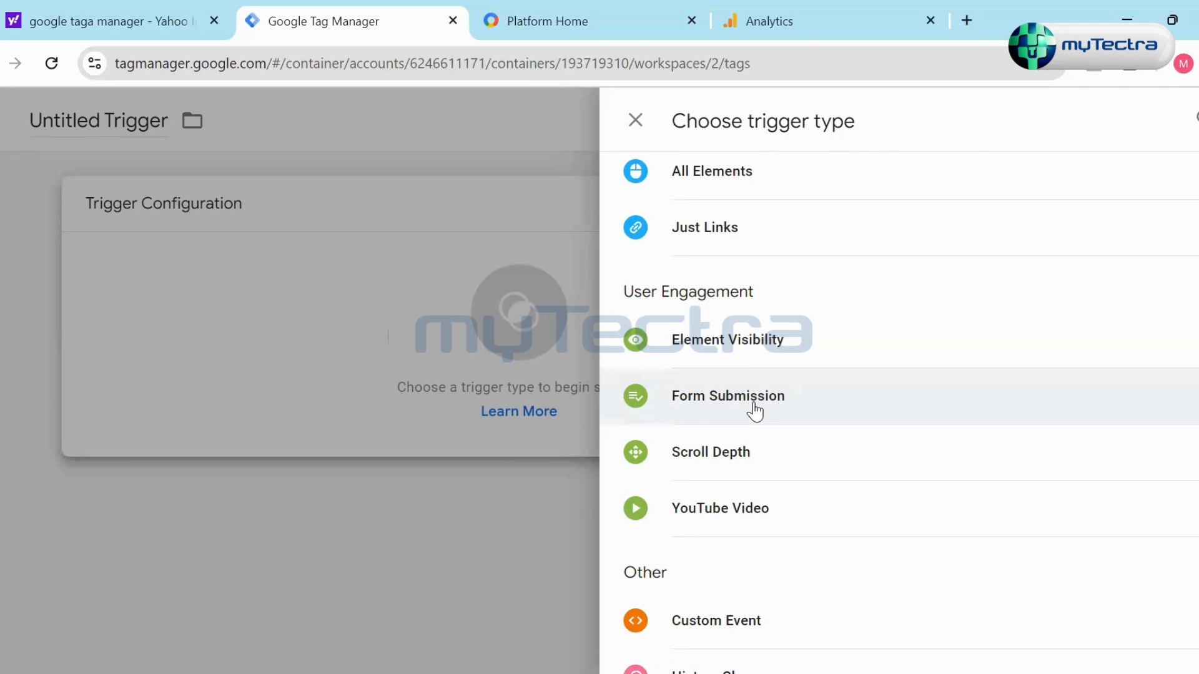
{"action": "scroll", "coordinate": [755, 410], "scroll_direction": "down", "scroll_amount": 3}
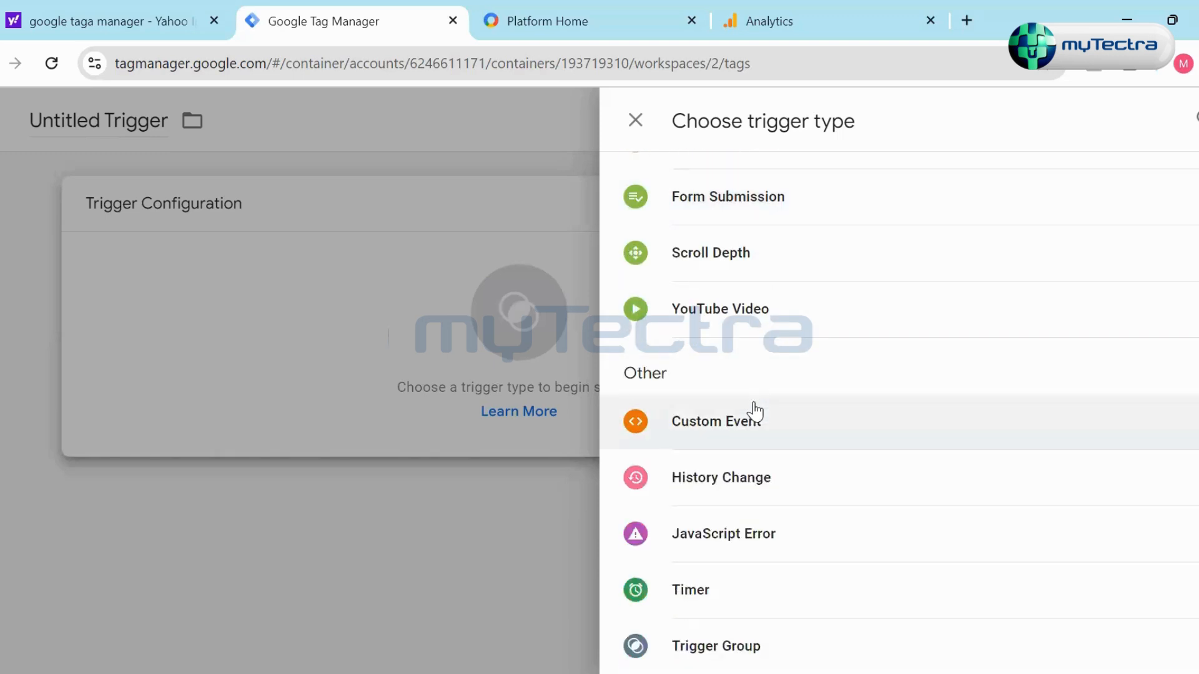
{"action": "scroll", "coordinate": [810, 463], "scroll_direction": "up", "scroll_amount": 10}
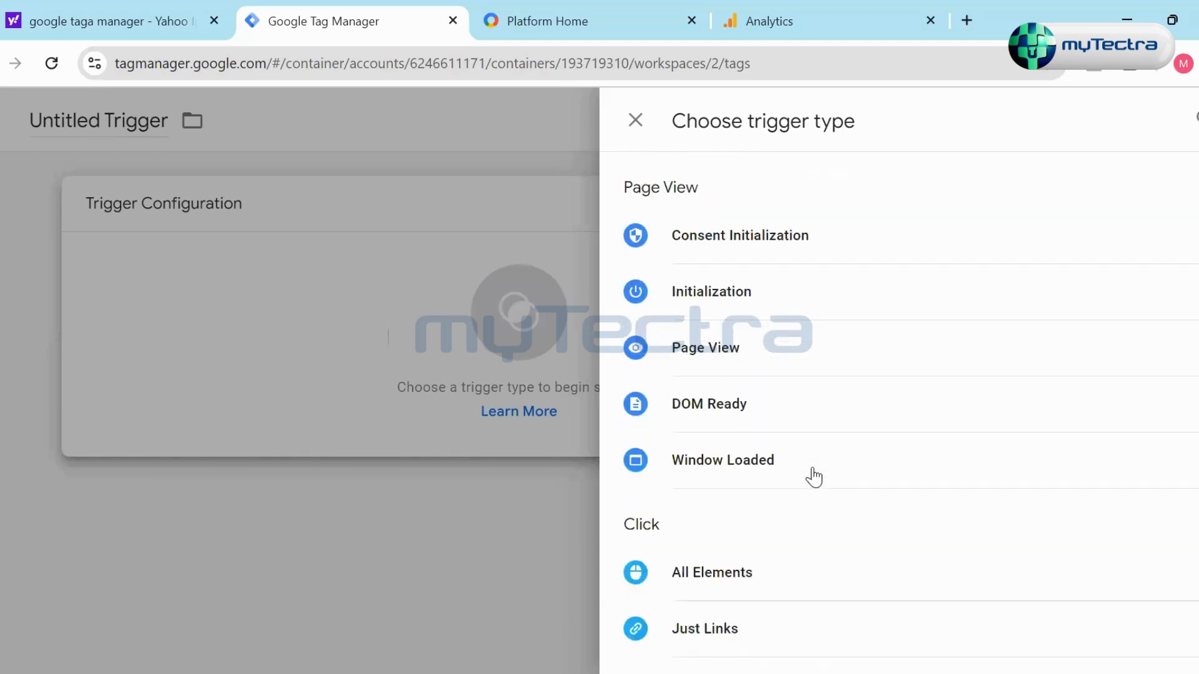
{"action": "left_click", "coordinate": [636, 120]}
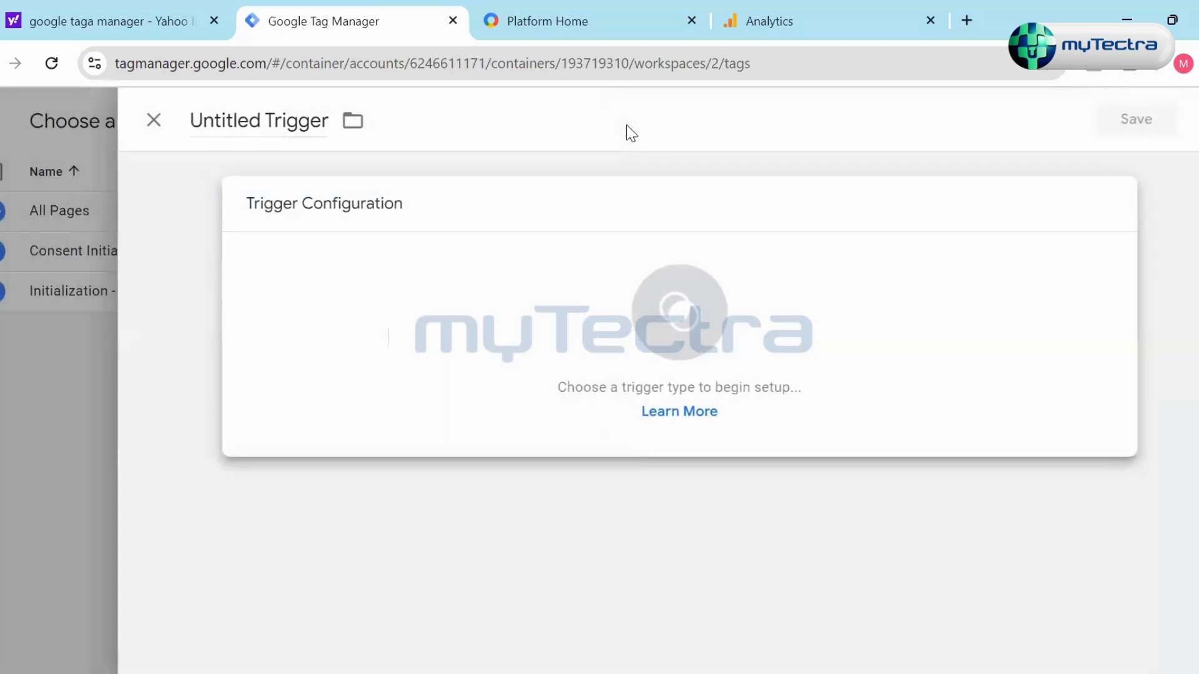
{"action": "left_click", "coordinate": [153, 121]}
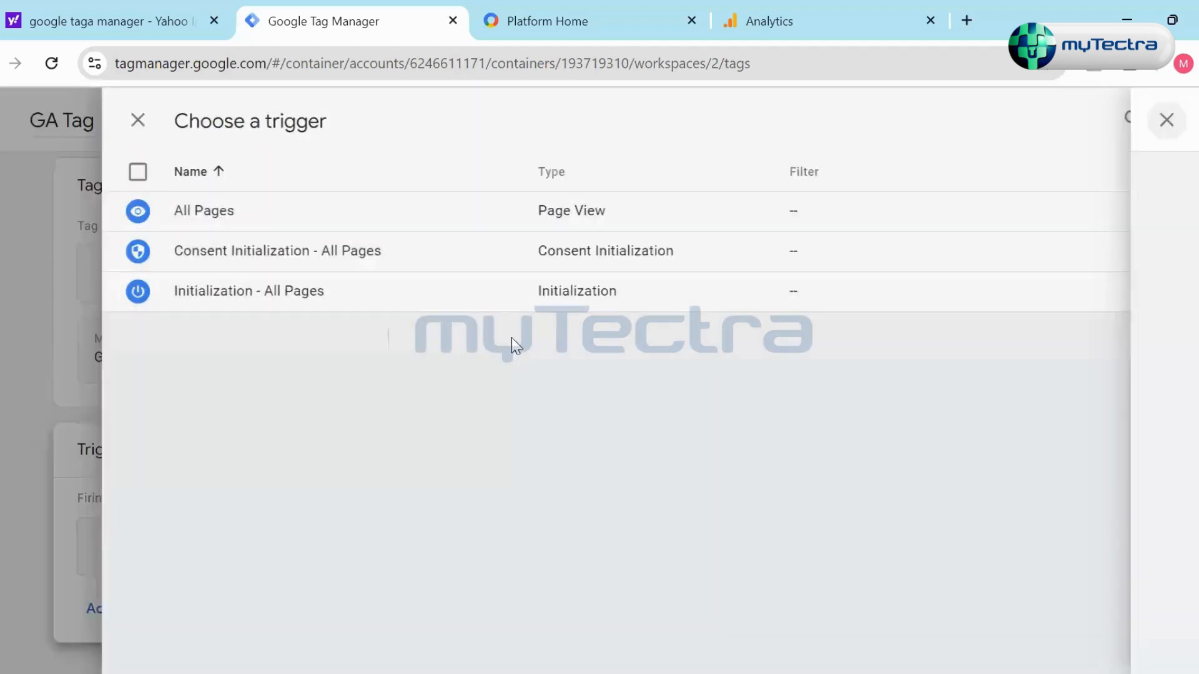
{"action": "left_click", "coordinate": [155, 122]}
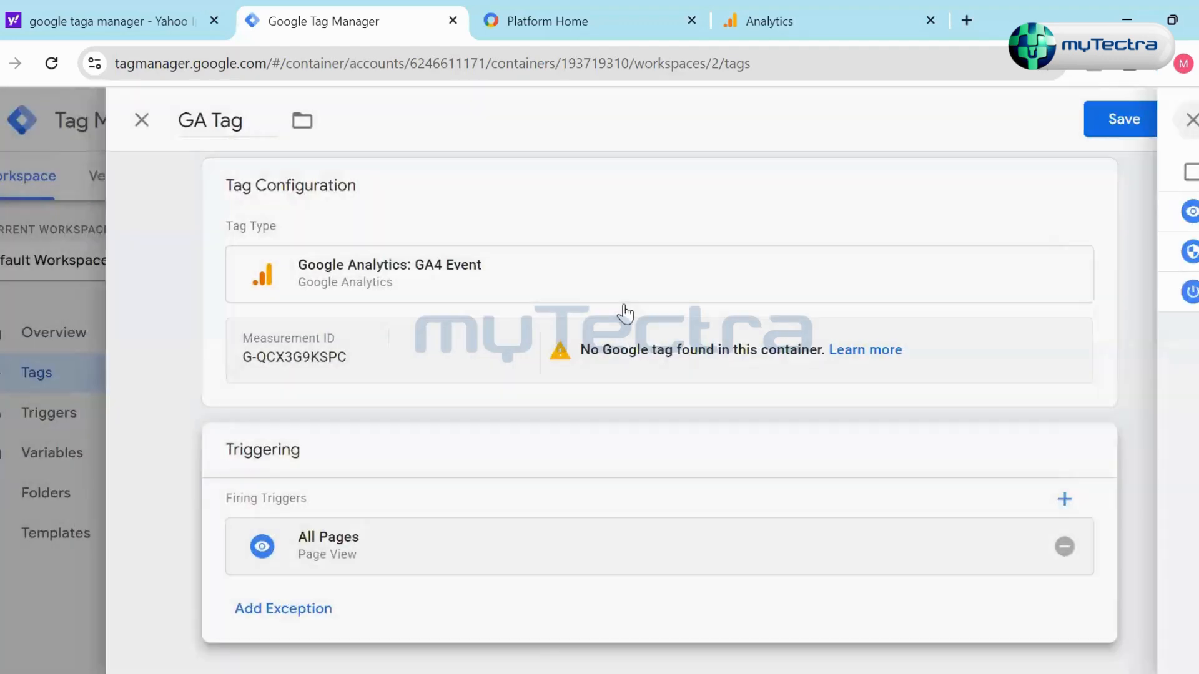
- Reopen GA Tag's configuration and review its event settings and firing trigger
{"action": "left_click", "coordinate": [1034, 365]}
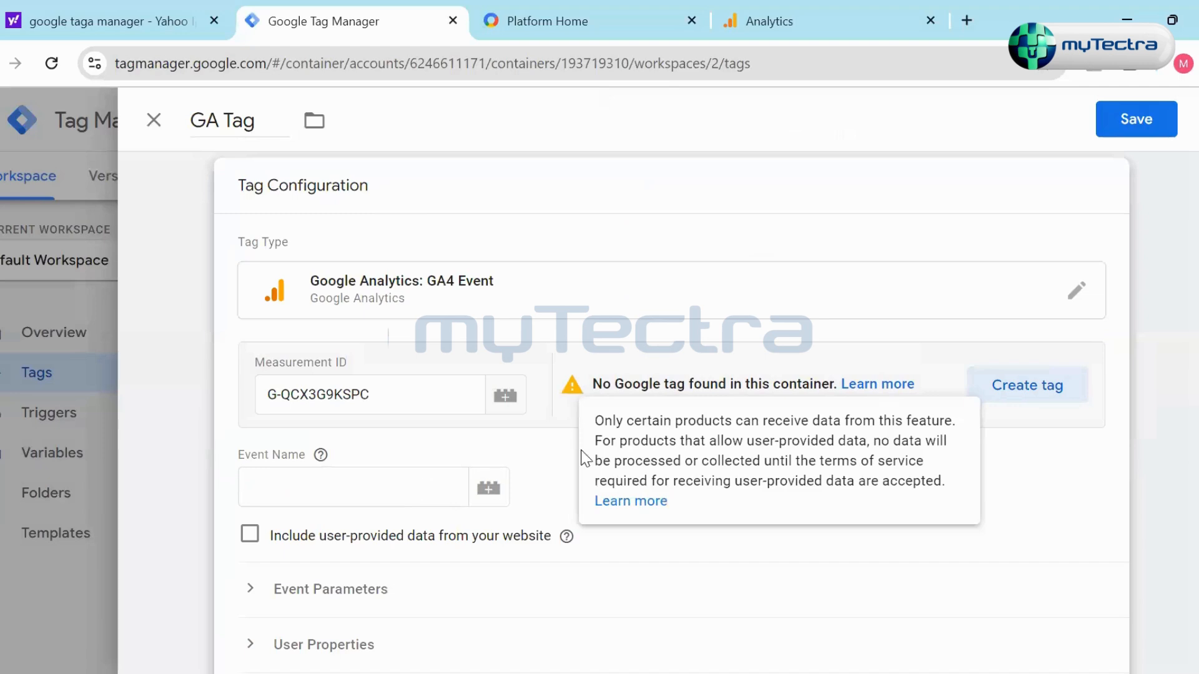
{"action": "scroll", "coordinate": [679, 507], "scroll_direction": "down", "scroll_amount": 5}
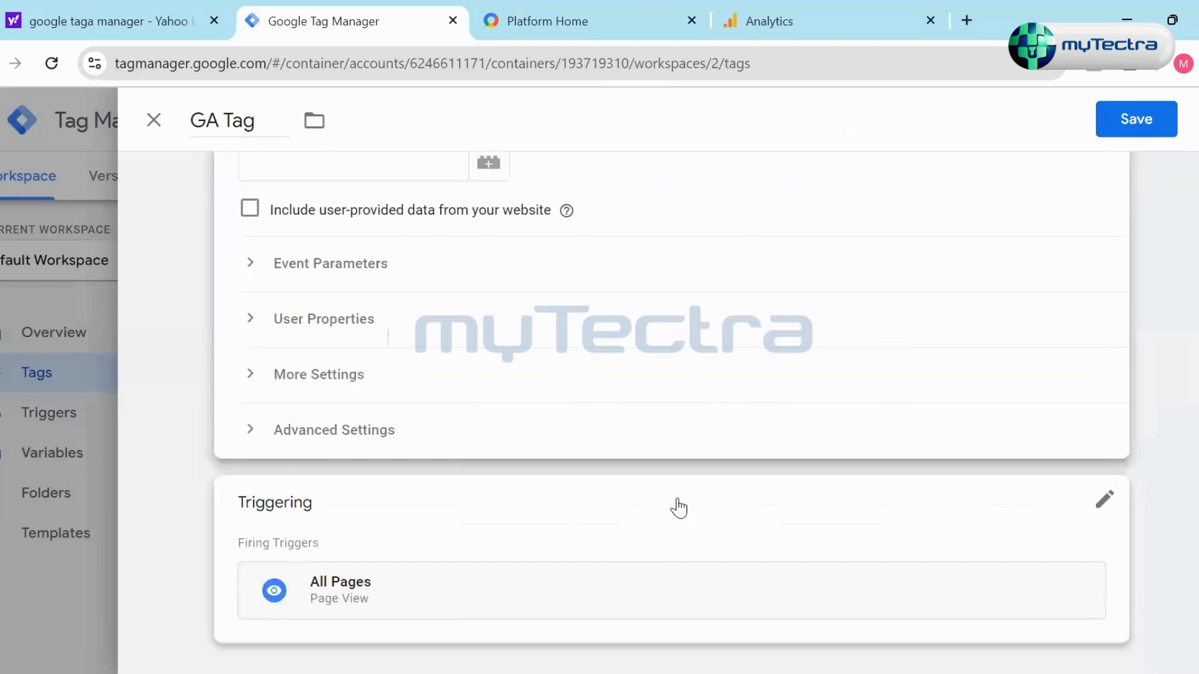
{"action": "scroll", "coordinate": [679, 508], "scroll_direction": "up", "scroll_amount": 5}
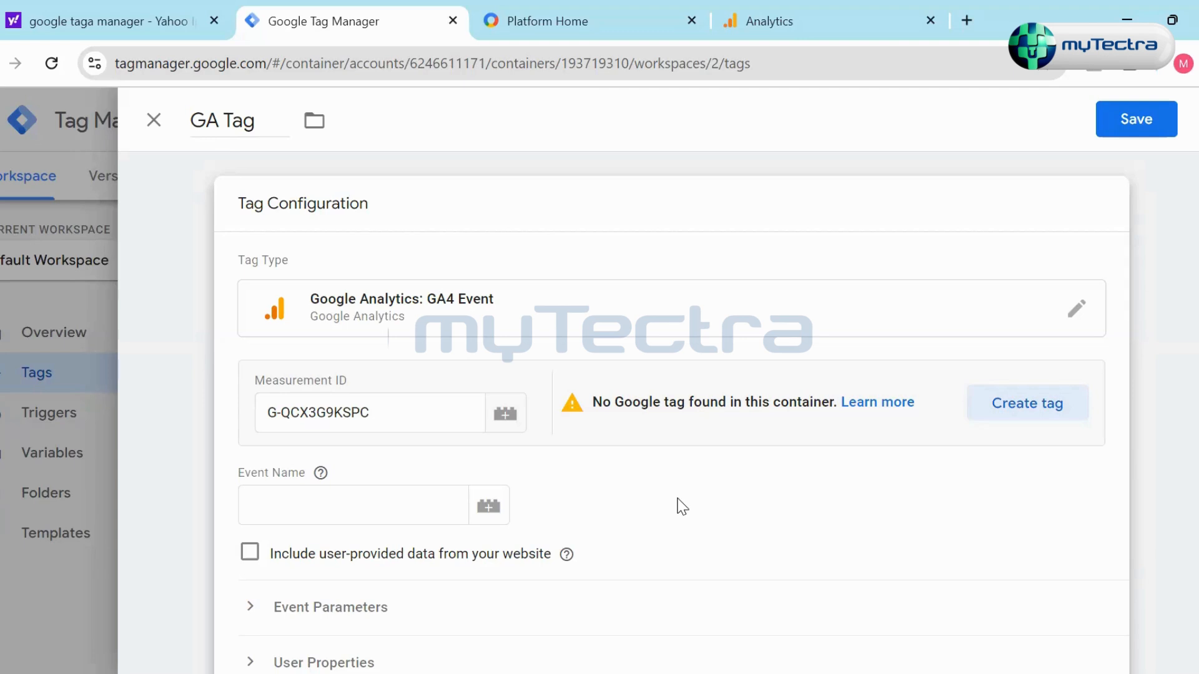
- Review GA Tag's event settings and All Pages trigger, and try to save it without an event name
{"action": "scroll", "coordinate": [682, 507], "scroll_direction": "down", "scroll_amount": 5}
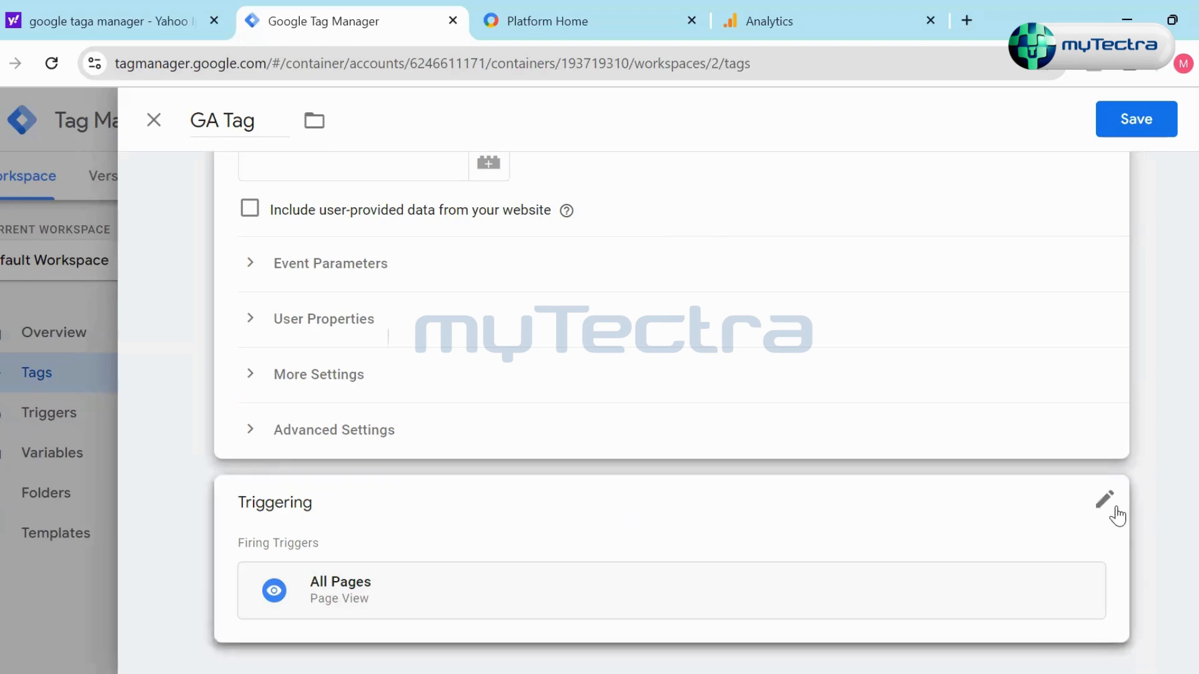
{"action": "scroll", "coordinate": [942, 513], "scroll_direction": "up", "scroll_amount": 5}
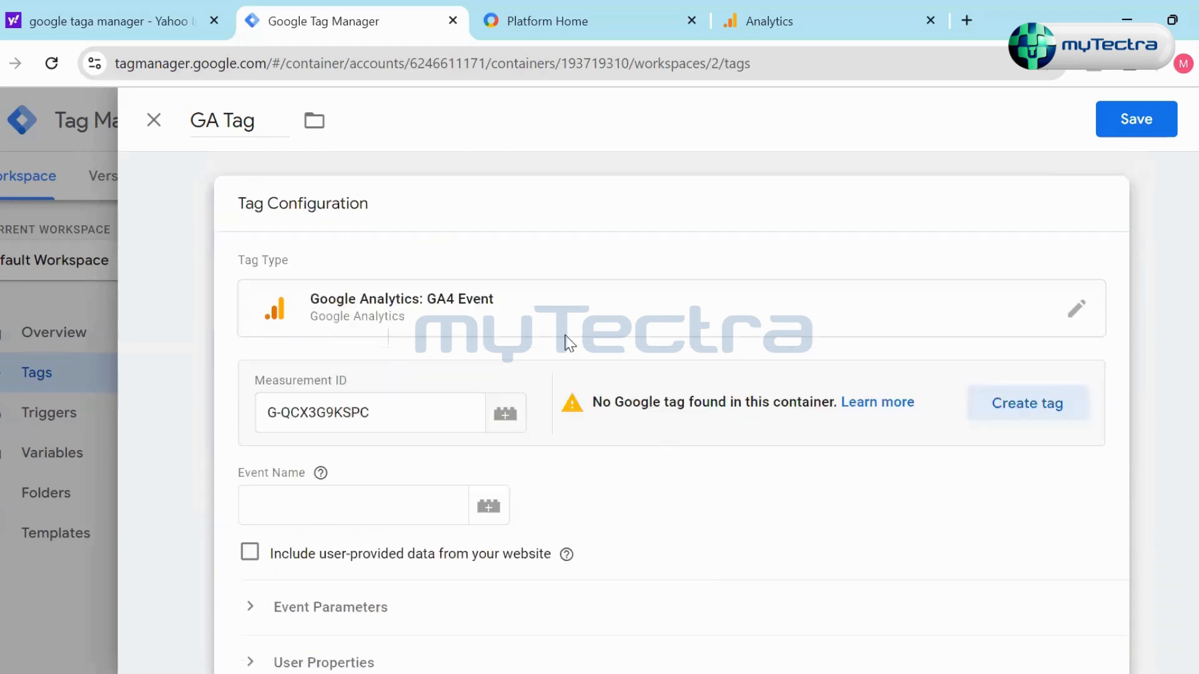
{"action": "left_click", "coordinate": [1138, 120]}
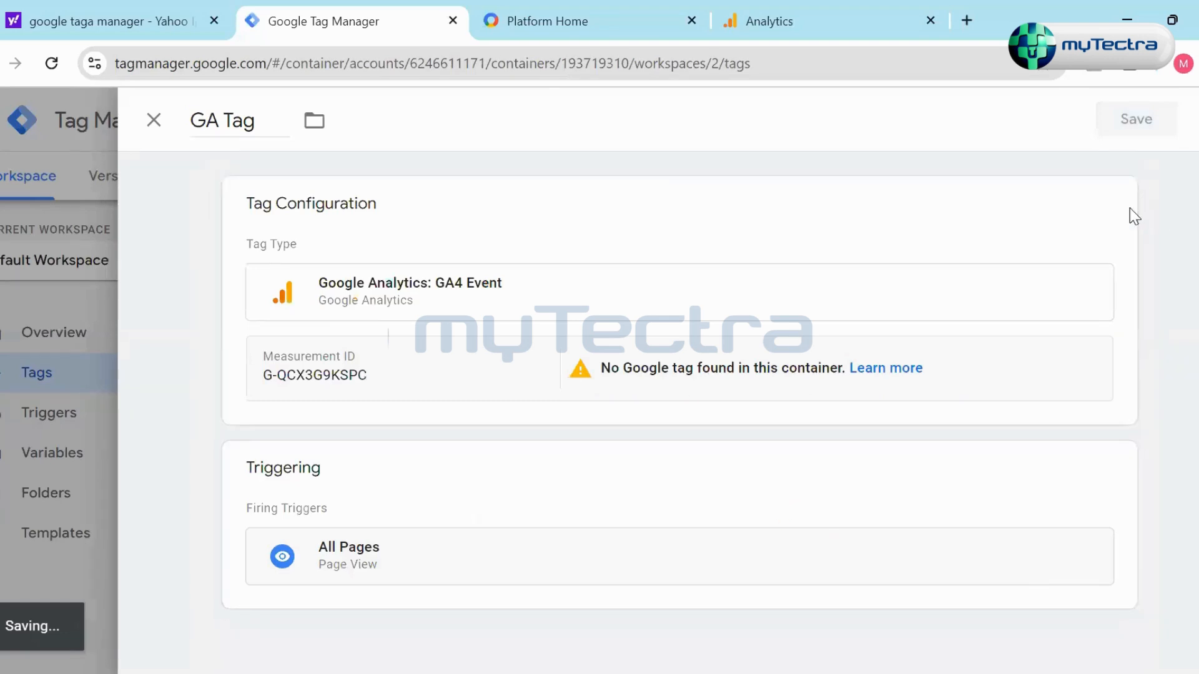
{"action": "left_click", "coordinate": [728, 368]}
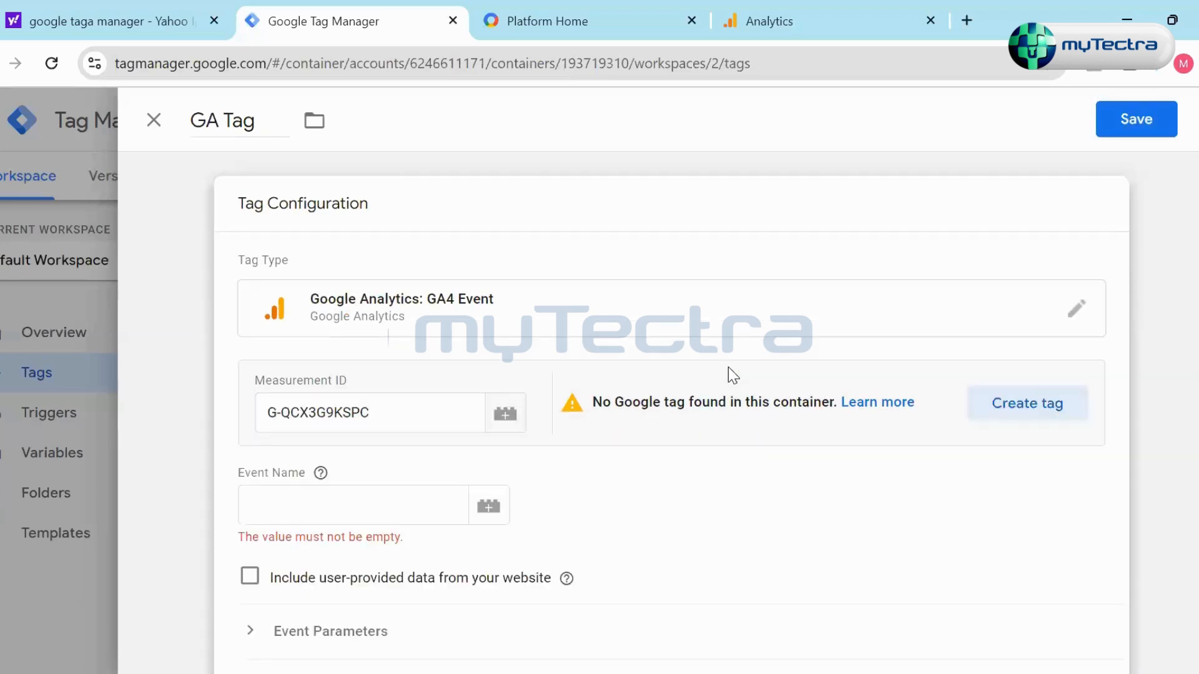
- Examine GA Tag's event name field, user-provided data option, collapsed event settings and firing trigger
{"action": "left_click", "coordinate": [421, 517]}
{"action": "left_click", "coordinate": [591, 503]}
{"action": "scroll", "coordinate": [594, 507], "scroll_direction": "down", "scroll_amount": 3}
{"action": "left_click", "coordinate": [396, 308]}
{"action": "mouse_move", "coordinate": [325, 273]}
{"action": "left_click", "coordinate": [302, 300]}
{"action": "left_click", "coordinate": [648, 327]}
{"action": "scroll", "coordinate": [649, 328], "scroll_direction": "up", "scroll_amount": 3}
{"action": "scroll", "coordinate": [718, 347], "scroll_direction": "down", "scroll_amount": 6}
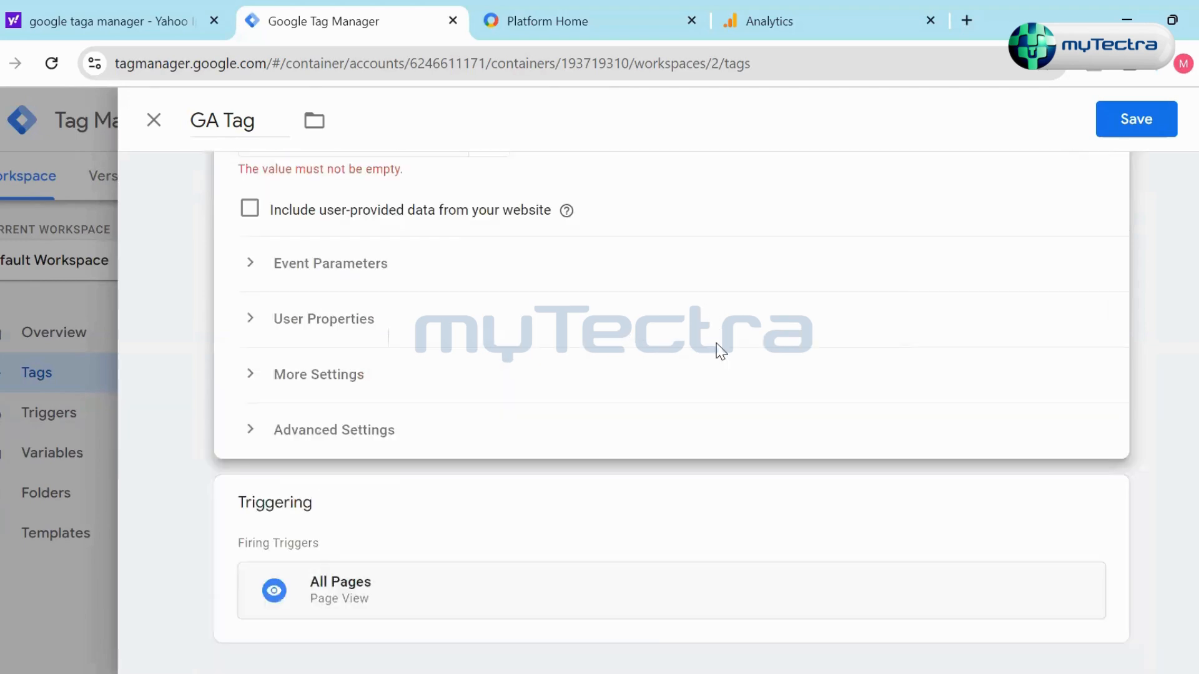
{"action": "scroll", "coordinate": [237, 336], "scroll_direction": "up", "scroll_amount": 3}
{"action": "scroll", "coordinate": [805, 349], "scroll_direction": "up", "scroll_amount": 3}
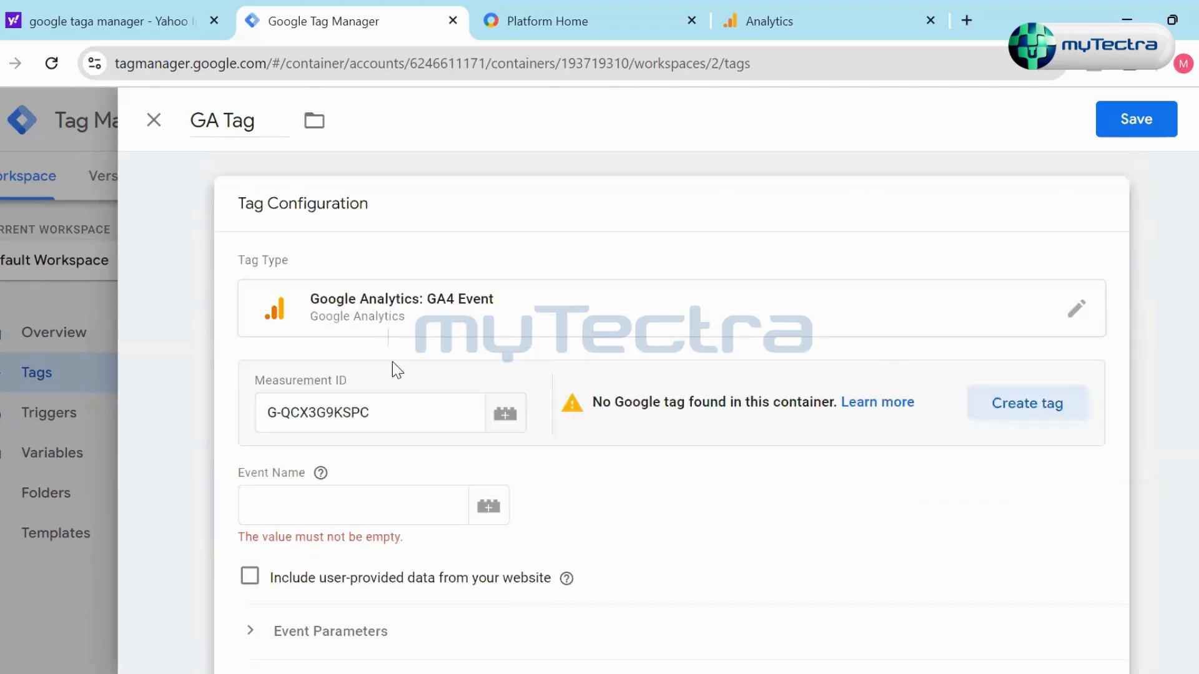
{"action": "scroll", "coordinate": [816, 352], "scroll_direction": "down", "scroll_amount": 6}
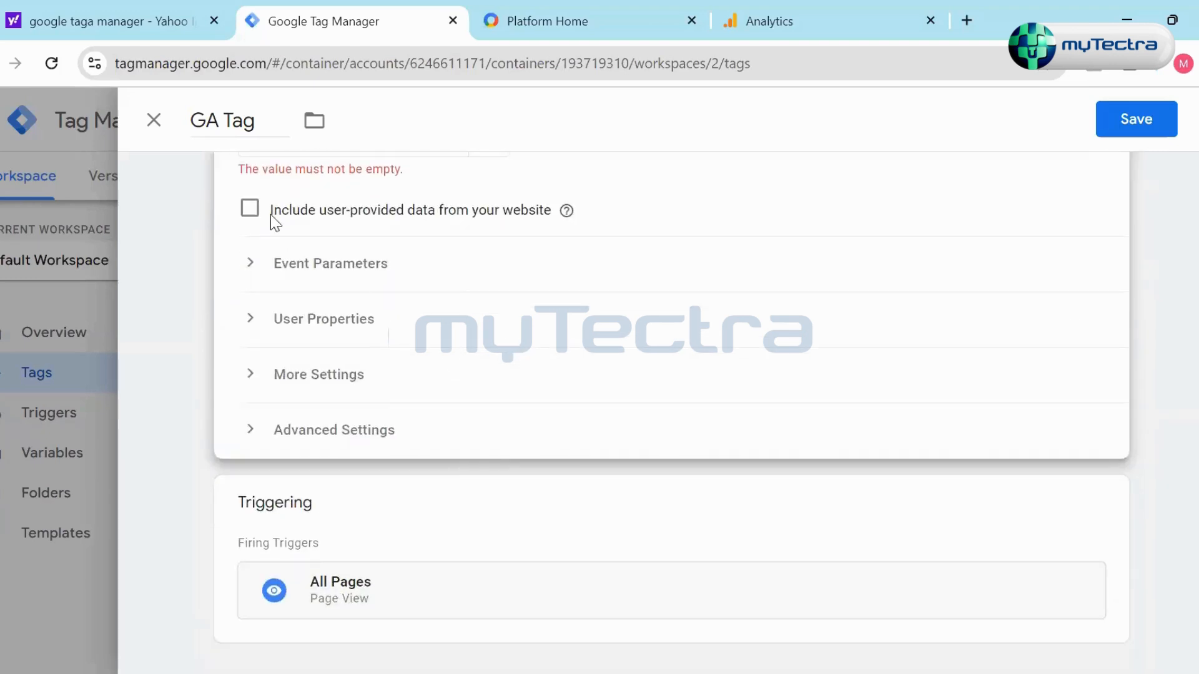
{"action": "scroll", "coordinate": [292, 254], "scroll_direction": "up", "scroll_amount": 3}
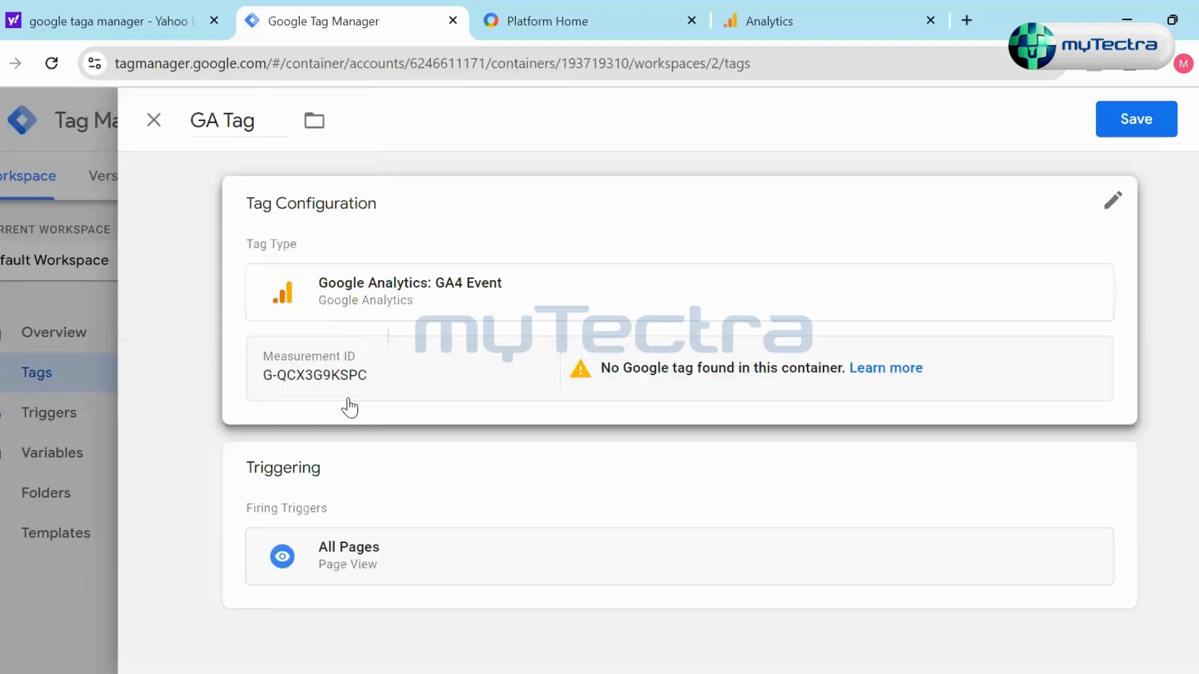
- Set GA Tag's event name to Test and save the tag
{"action": "left_click", "coordinate": [682, 369]}
{"action": "left_click", "coordinate": [394, 504]}
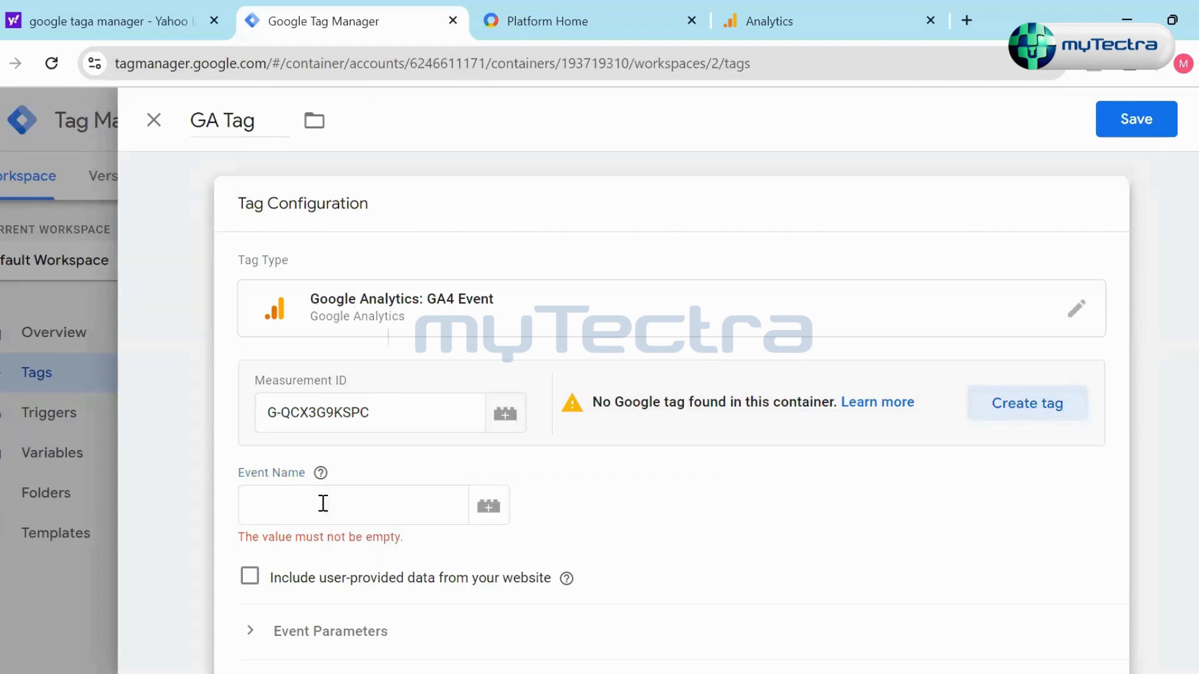
{"action": "type", "text": "Tes"}
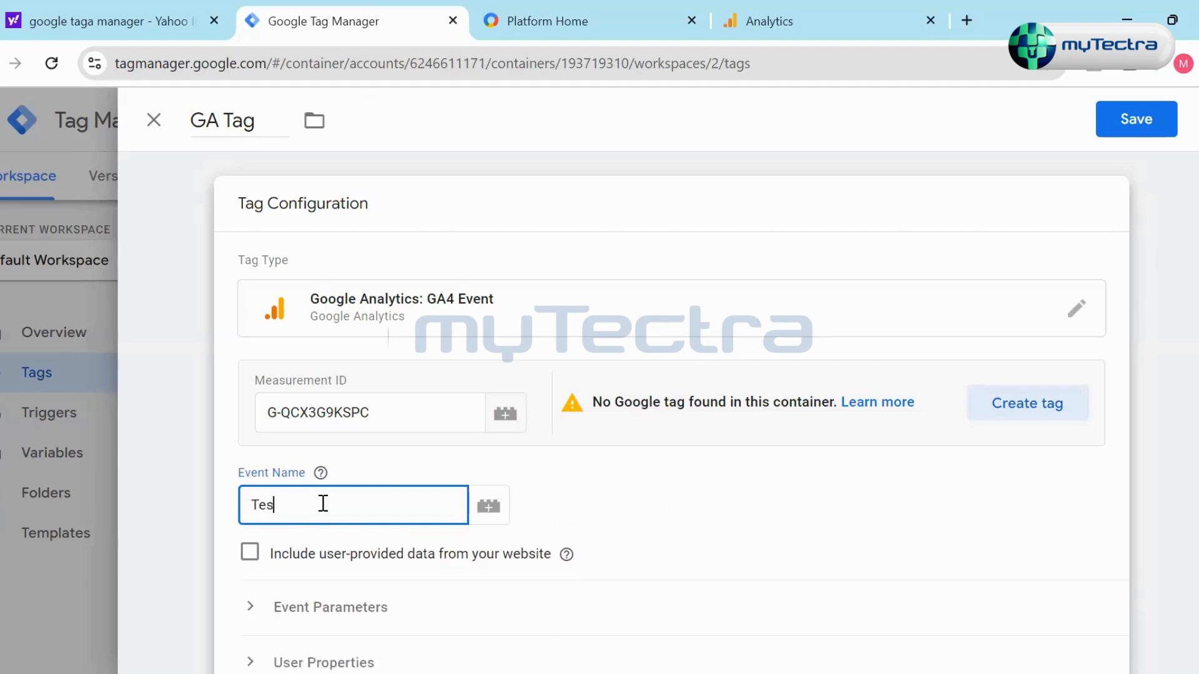
{"action": "type", "text": "t"}
{"action": "left_click", "coordinate": [1109, 456]}
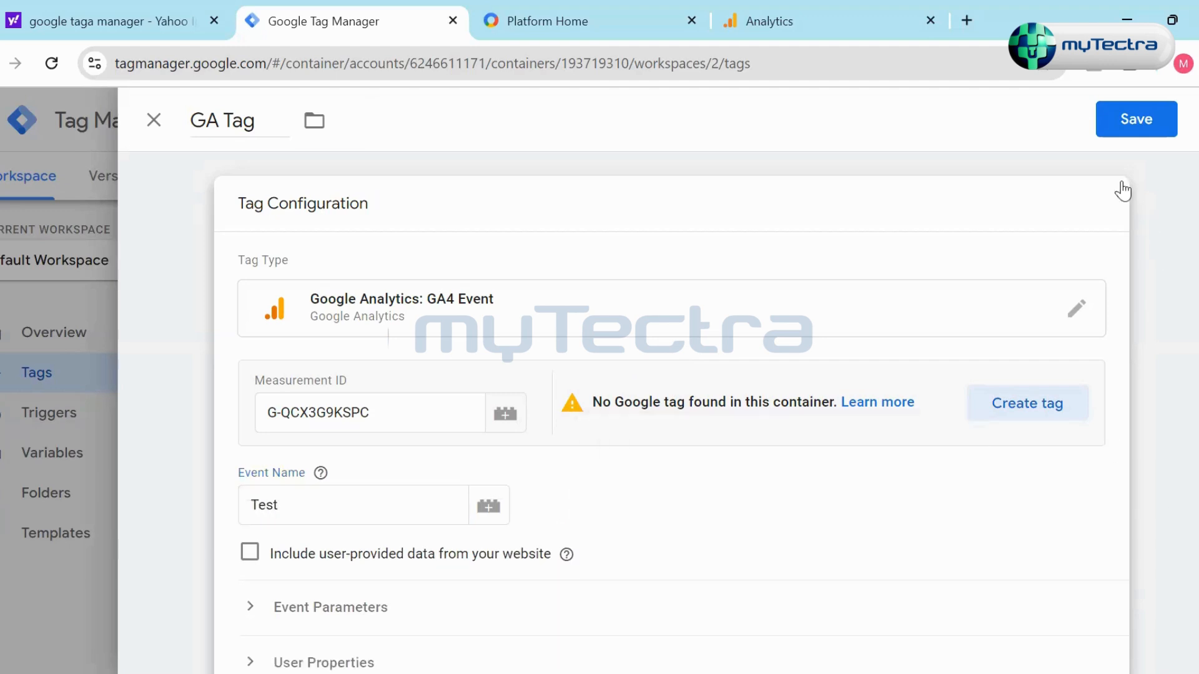
{"action": "left_click", "coordinate": [1137, 130]}
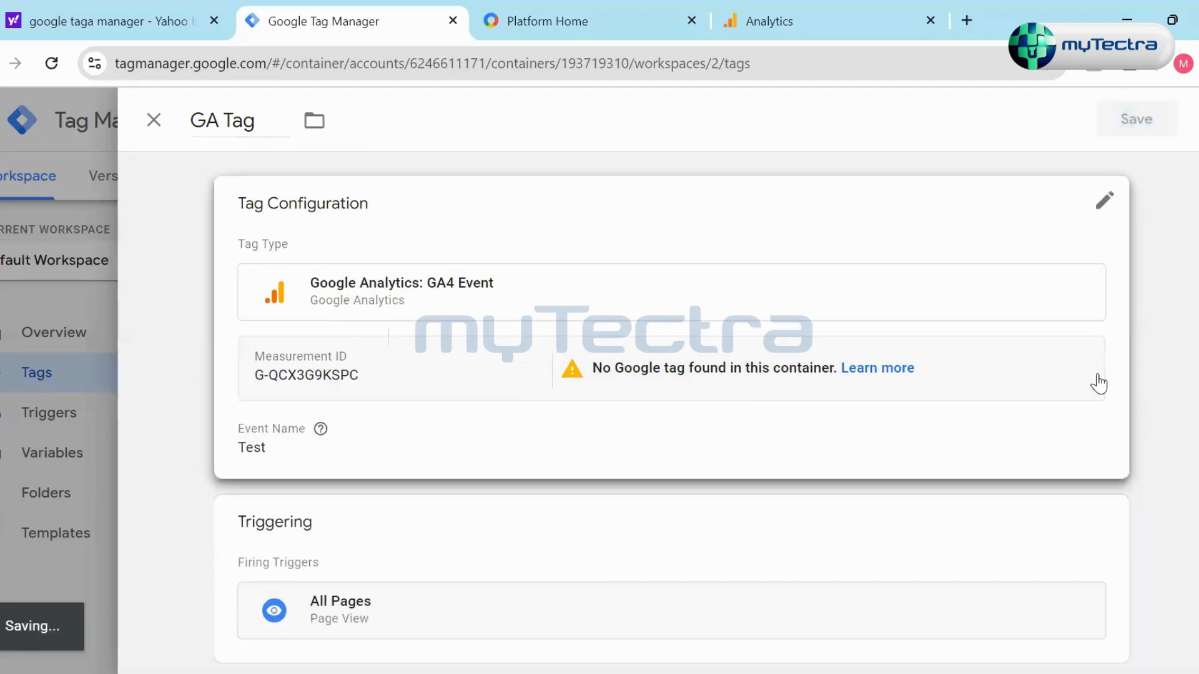
{"action": "left_click", "coordinate": [919, 386]}
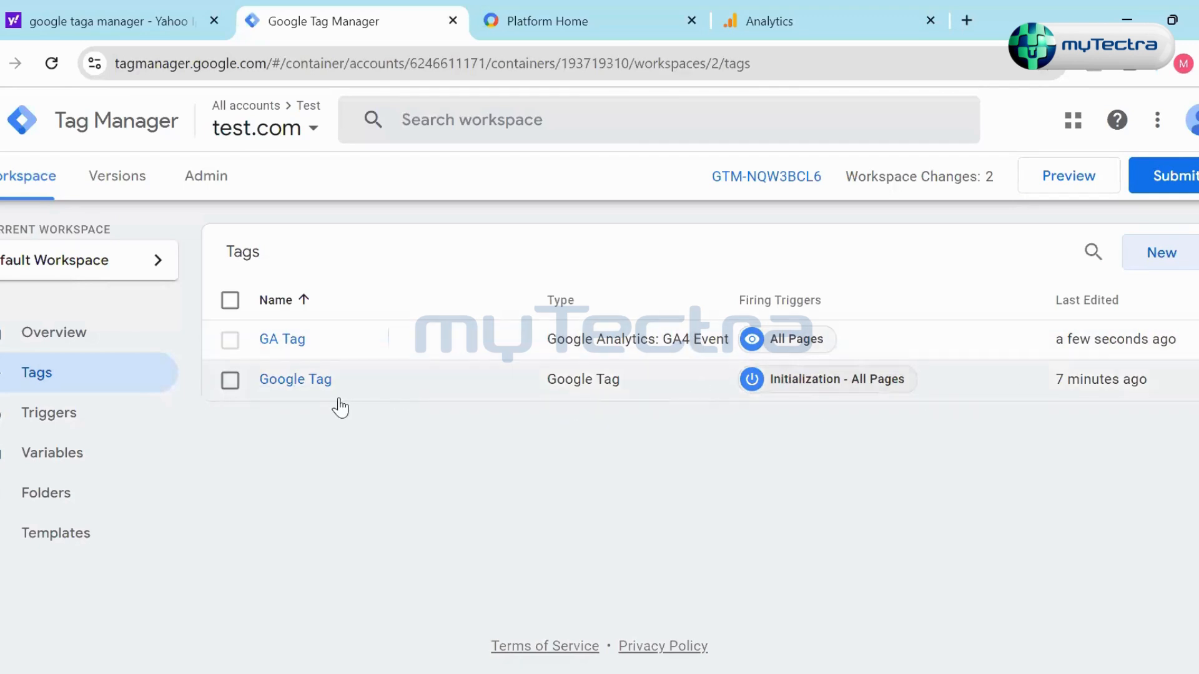
- Check Google Tag's configuration and firing trigger, return to the tag list, and review the workspace changes count
{"action": "left_click", "coordinate": [306, 387]}
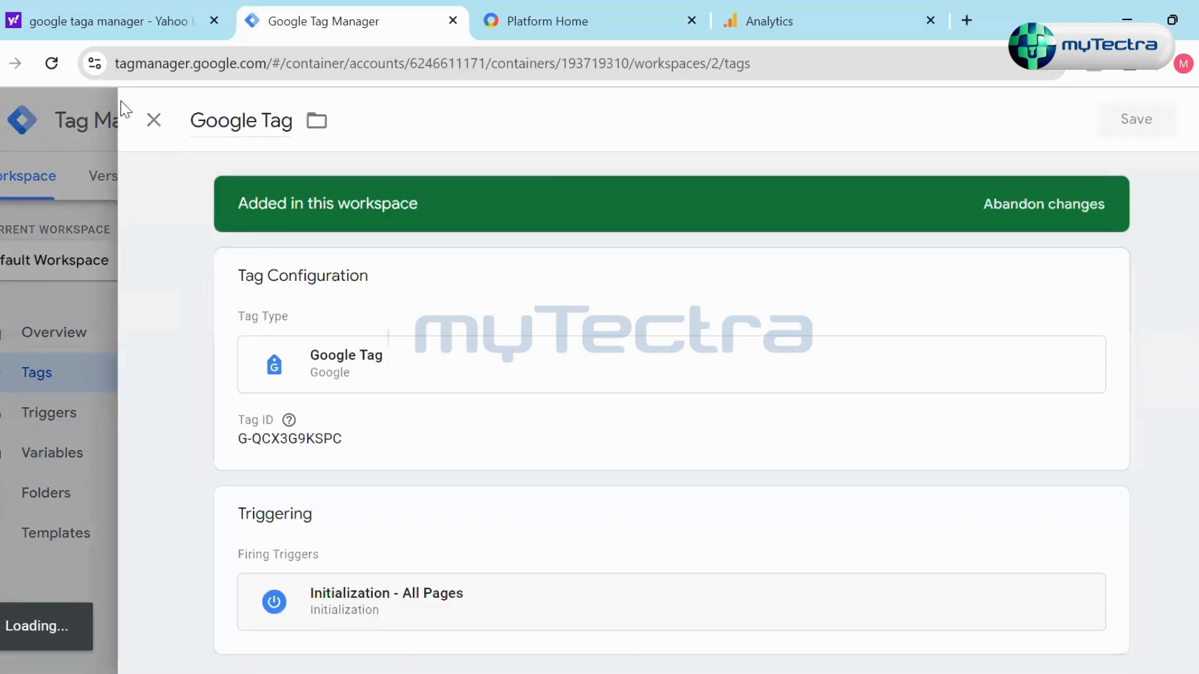
{"action": "left_click", "coordinate": [154, 119]}
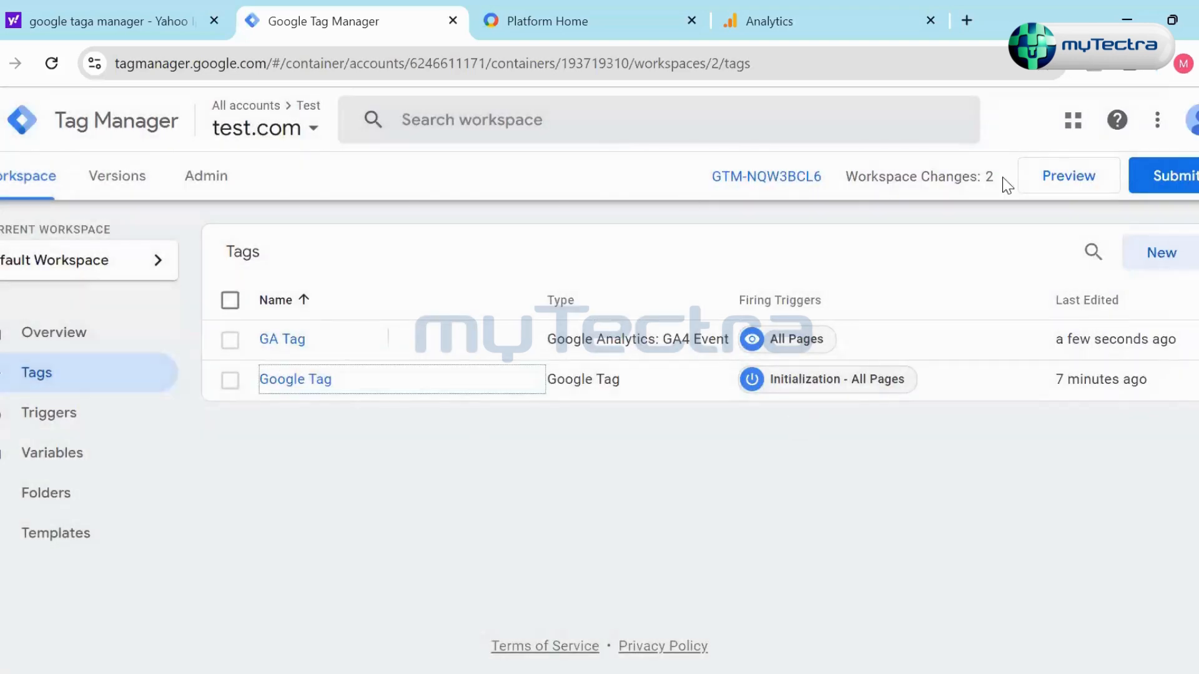
{"action": "left_click_drag", "start_coordinate": [848, 184], "coordinate": [998, 182]}
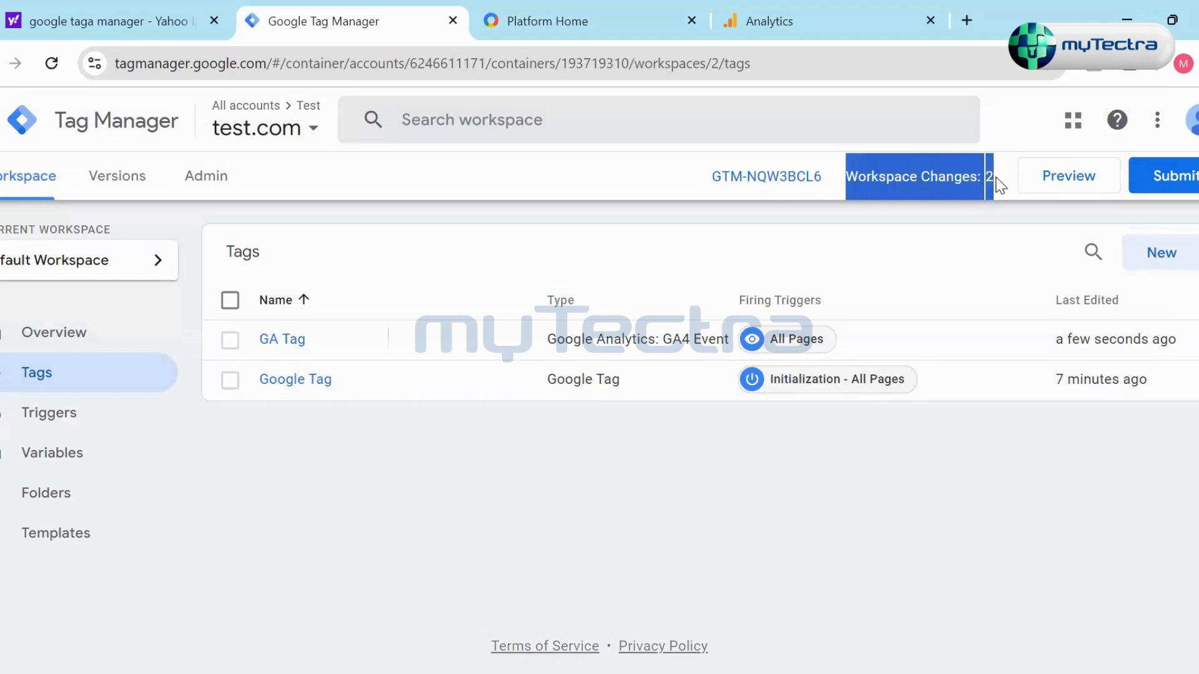
{"action": "left_click", "coordinate": [615, 424]}
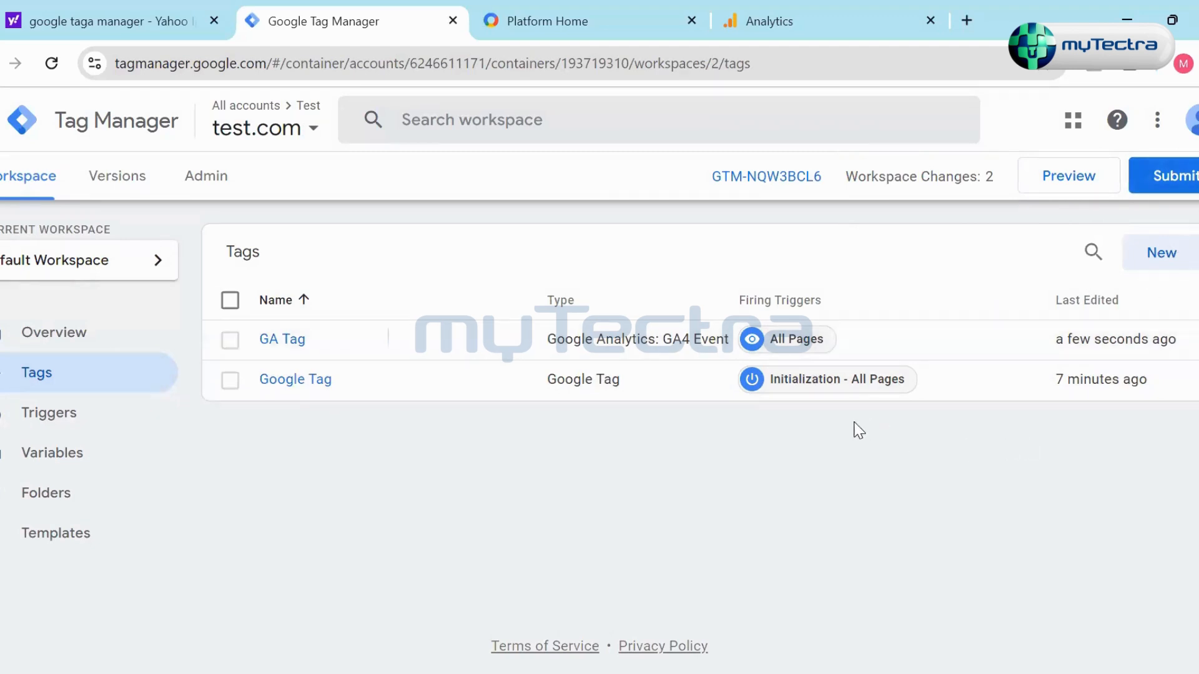
- View the container's installation code, highlight its two code snippets, and close the instructions
{"action": "left_click", "coordinate": [758, 180]}
{"action": "left_click_drag", "start_coordinate": [497, 437], "coordinate": [270, 351]}
{"action": "left_click_drag", "start_coordinate": [648, 574], "coordinate": [181, 503]}
{"action": "left_click", "coordinate": [674, 444]}
{"action": "left_click", "coordinate": [929, 248]}
- Switch to Google Analytics, leave the web stream details, and open the Realtime report
{"action": "left_click", "coordinate": [781, 22]}
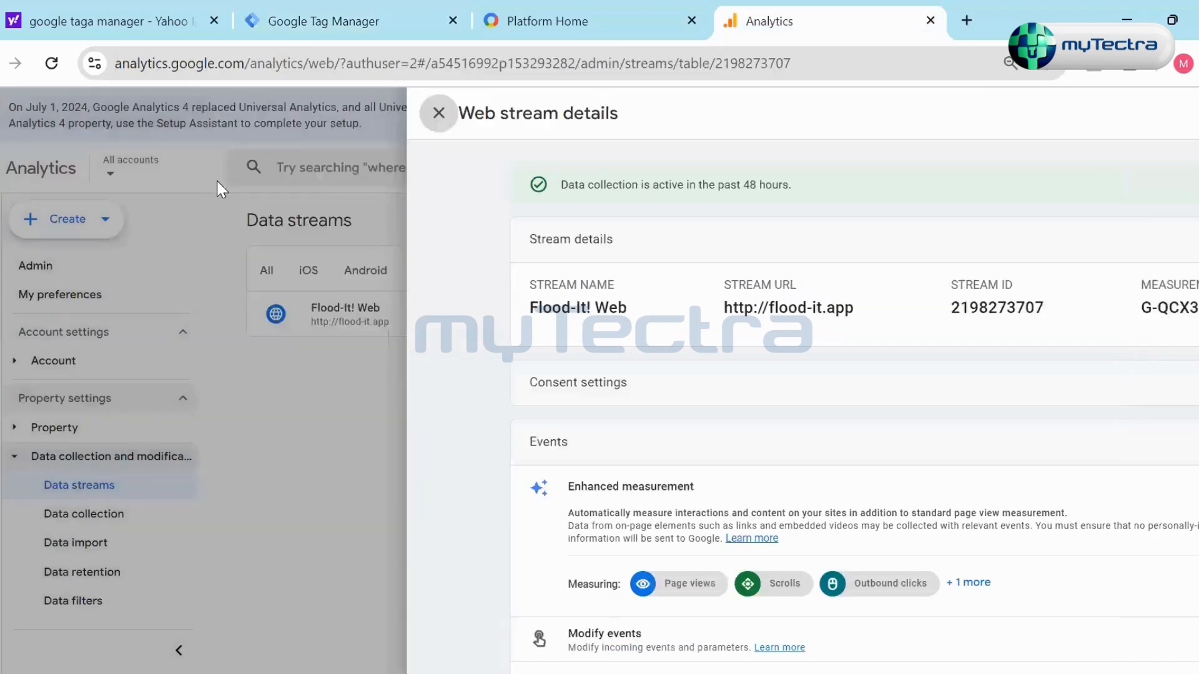
{"action": "left_click", "coordinate": [216, 181]}
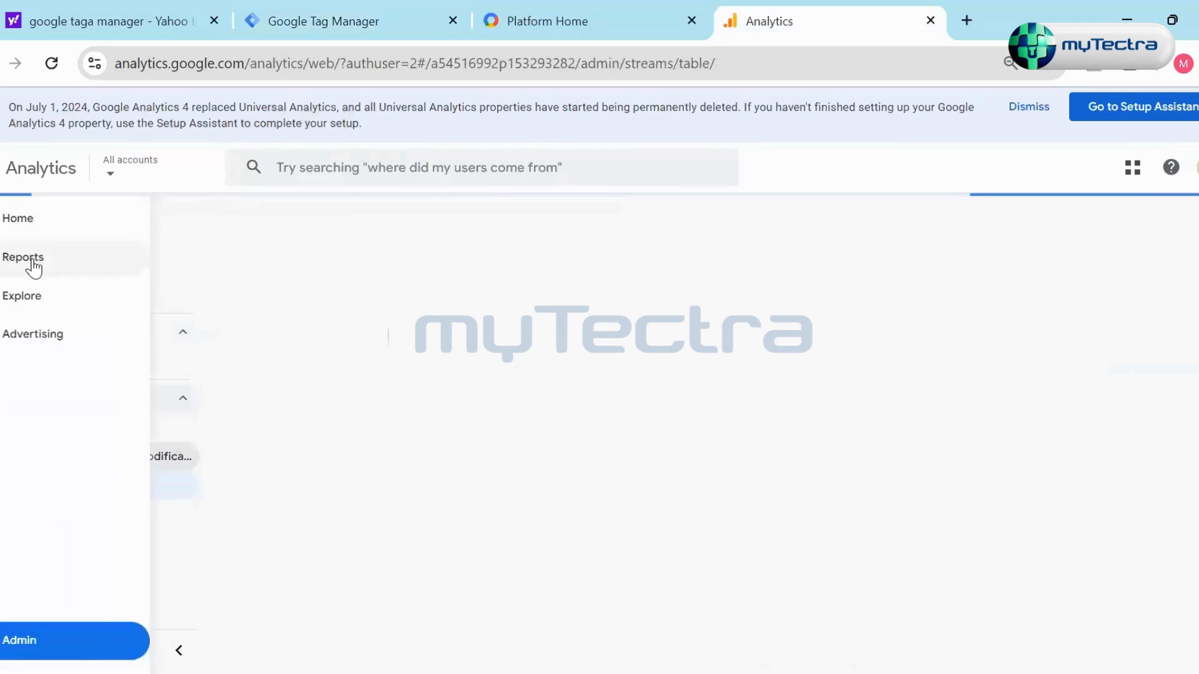
{"action": "left_click", "coordinate": [28, 258]}
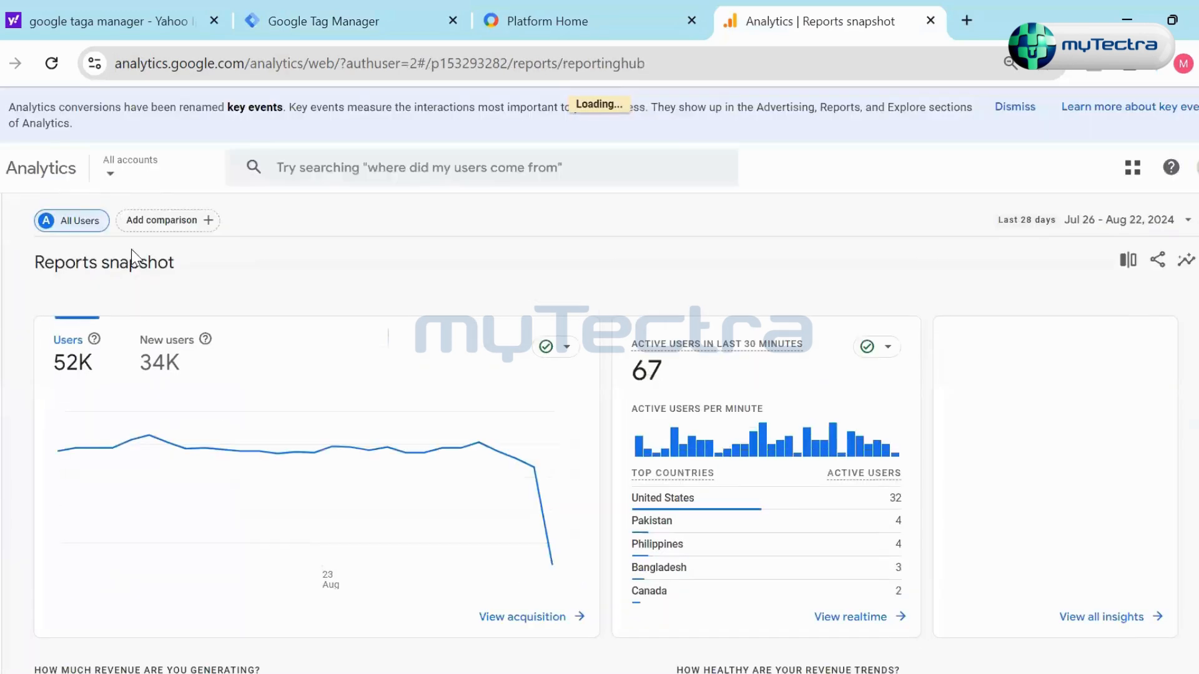
{"action": "left_click", "coordinate": [27, 246]}
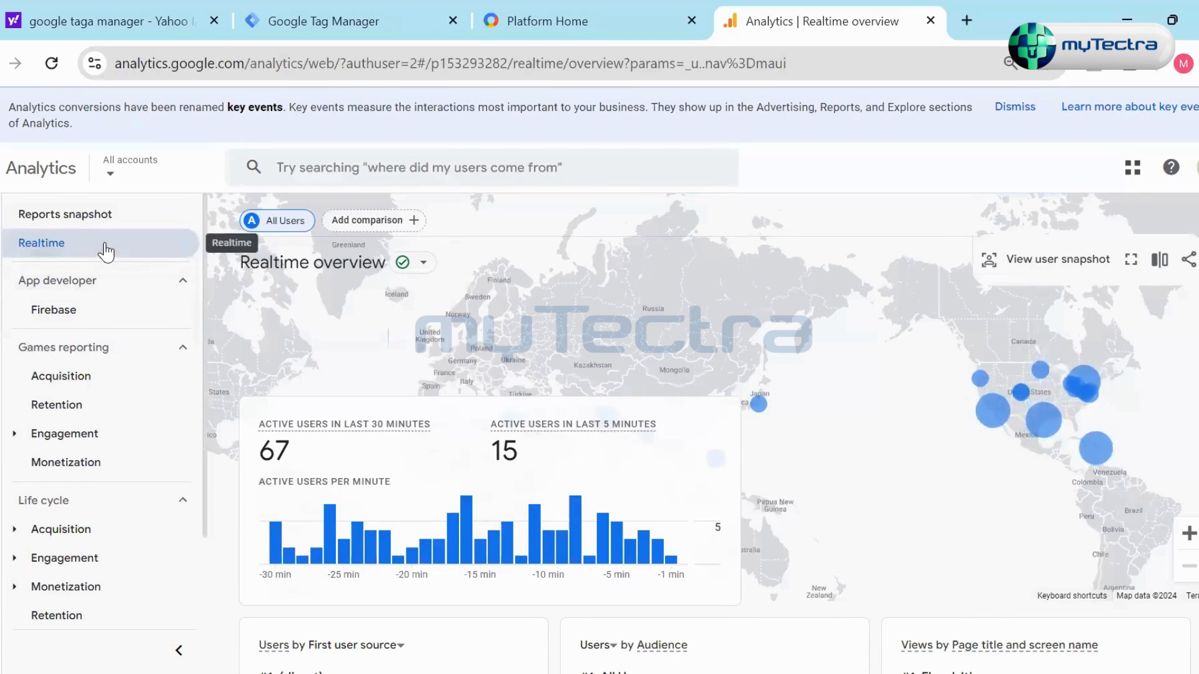
- Examine the Realtime overview's active users, world map, and cards for user source, audience, page views and events
{"action": "mouse_move", "coordinate": [1, 259]}
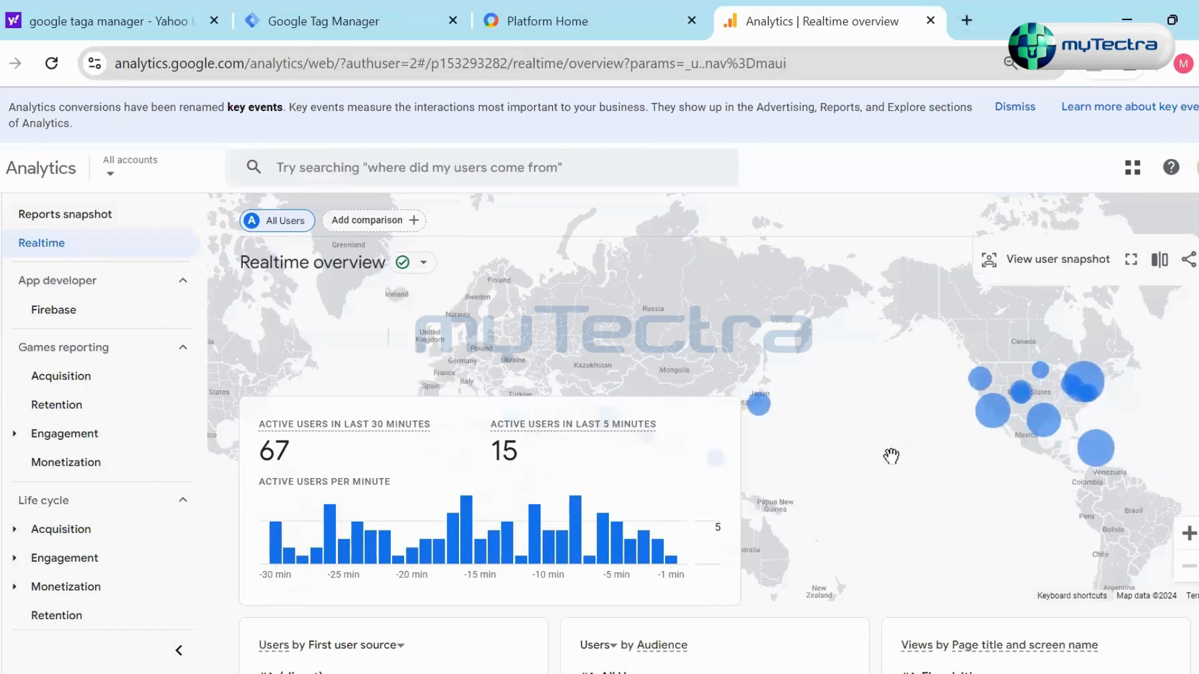
{"action": "scroll", "coordinate": [834, 500], "scroll_direction": "down", "scroll_amount": 5}
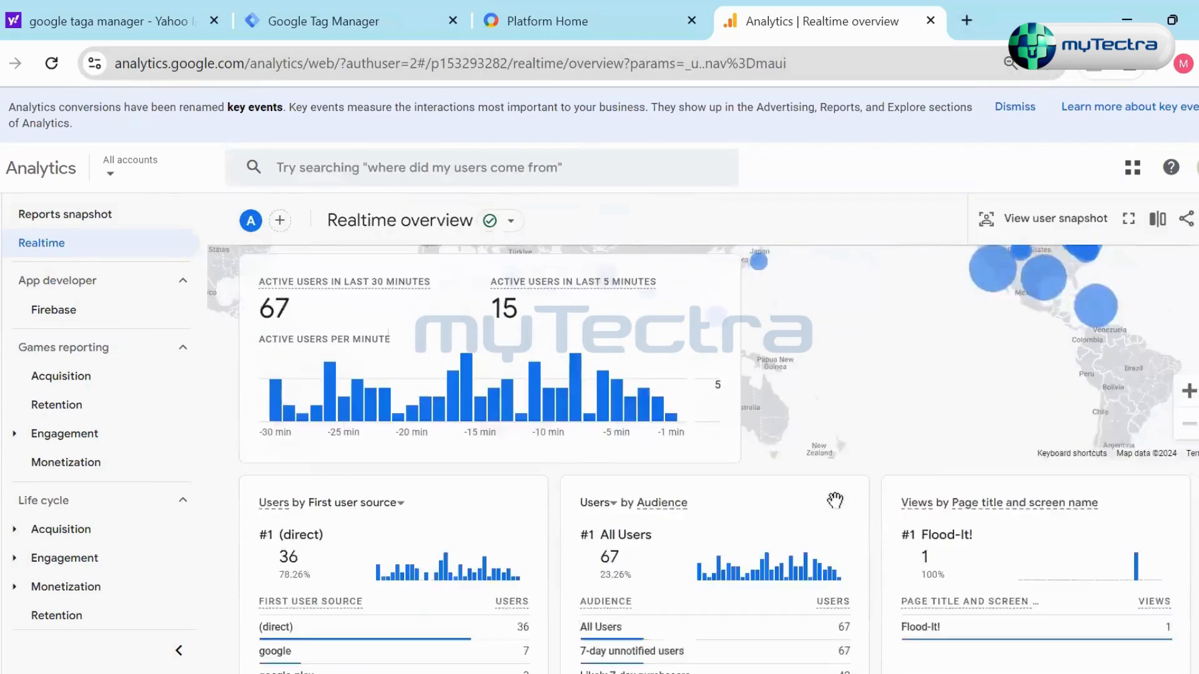
{"action": "scroll", "coordinate": [878, 435], "scroll_direction": "up", "scroll_amount": 5}
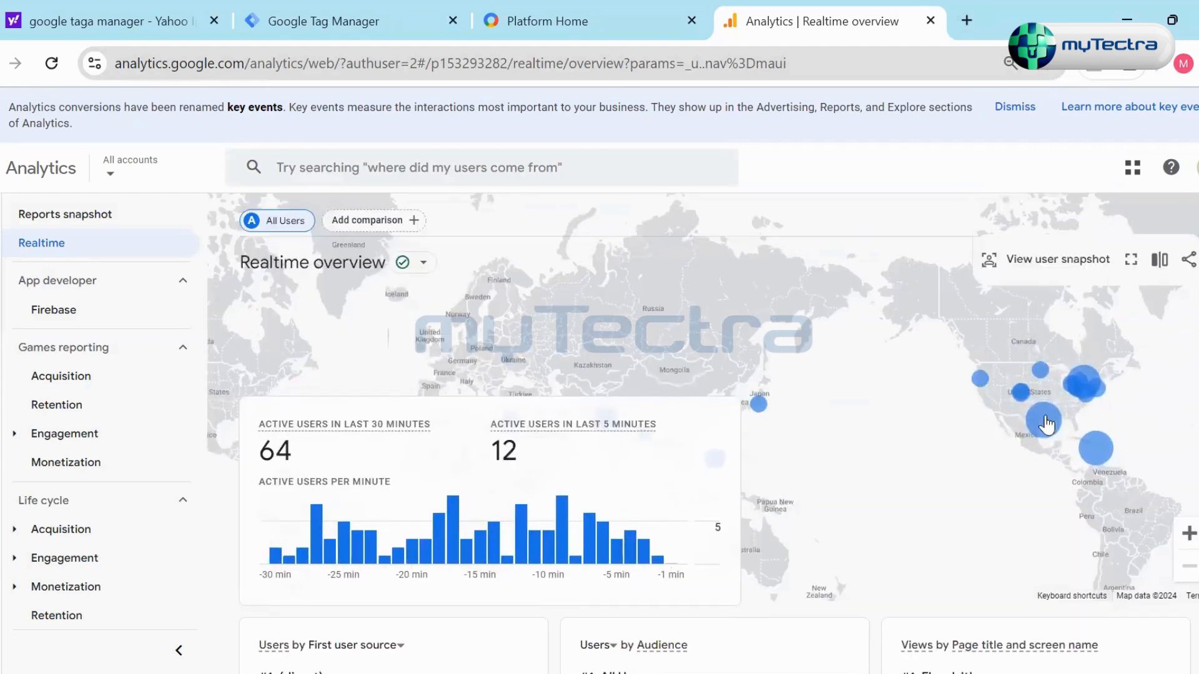
{"action": "scroll", "coordinate": [836, 473], "scroll_direction": "down", "scroll_amount": 5}
{"action": "scroll", "coordinate": [884, 471], "scroll_direction": "down", "scroll_amount": 6}
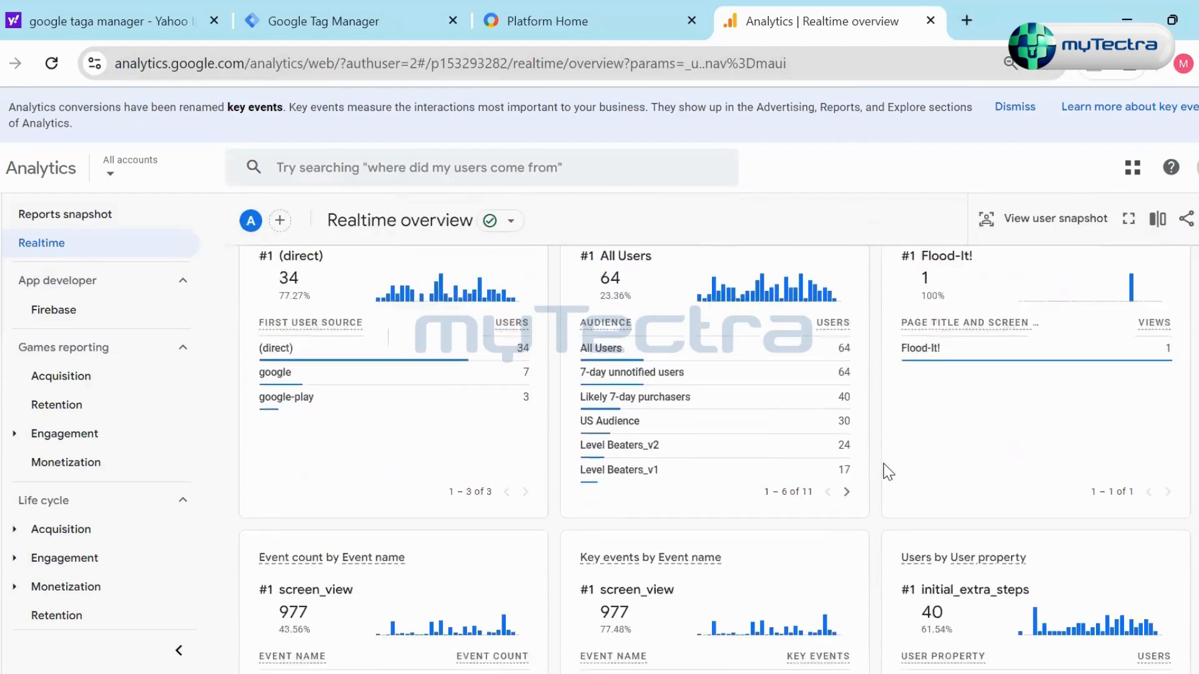
{"action": "scroll", "coordinate": [883, 466], "scroll_direction": "up", "scroll_amount": 7}
{"action": "scroll", "coordinate": [883, 463], "scroll_direction": "up", "scroll_amount": 4}
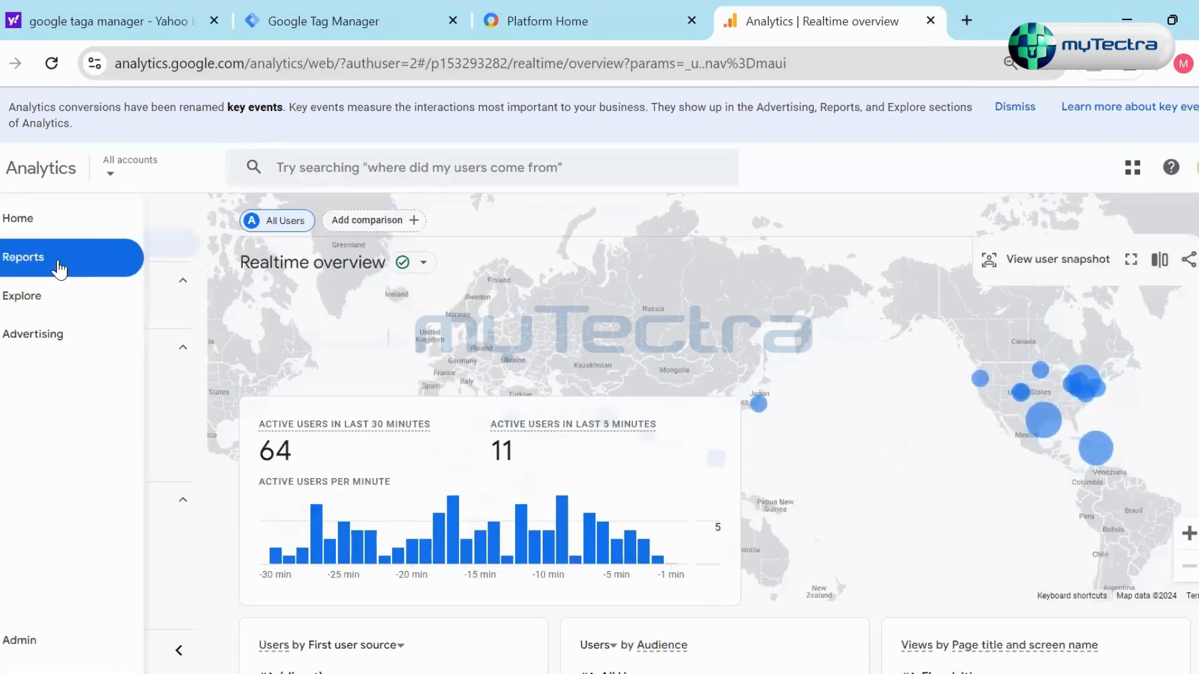
{"action": "scroll", "coordinate": [785, 398], "scroll_direction": "down", "scroll_amount": 2}
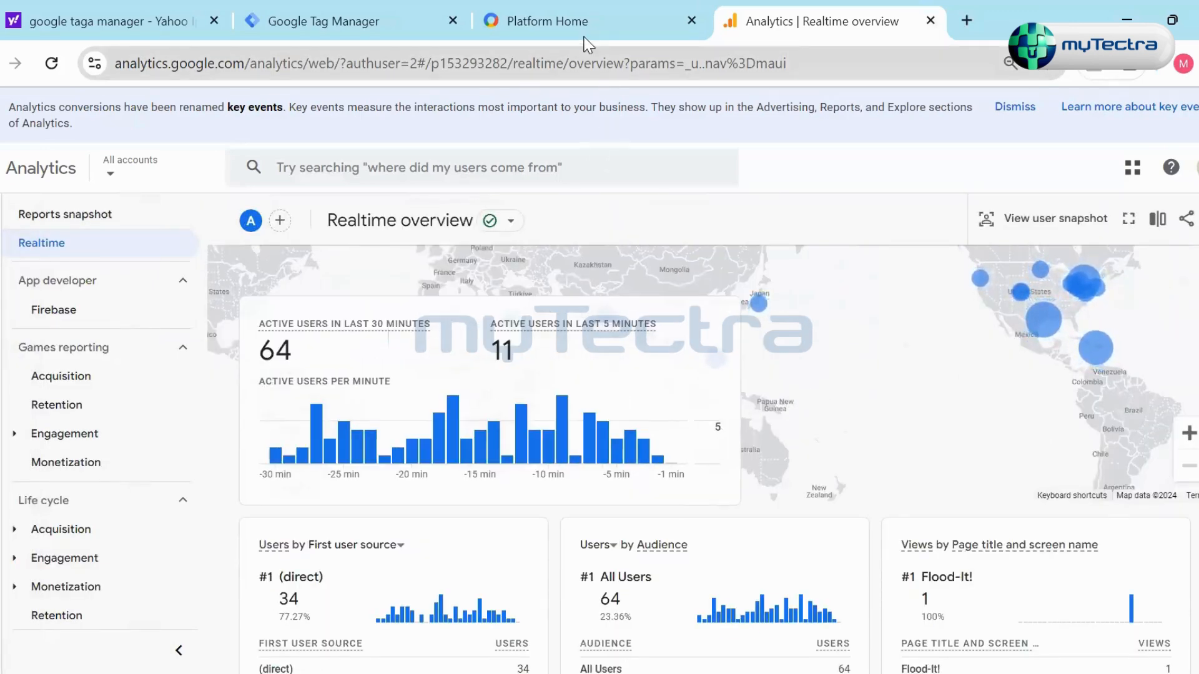
- Switch to Google Tag Manager and start a preview of the test.com container
{"action": "key", "text": "ctrl+shift+Tab"}
{"action": "left_click", "coordinate": [743, 30]}
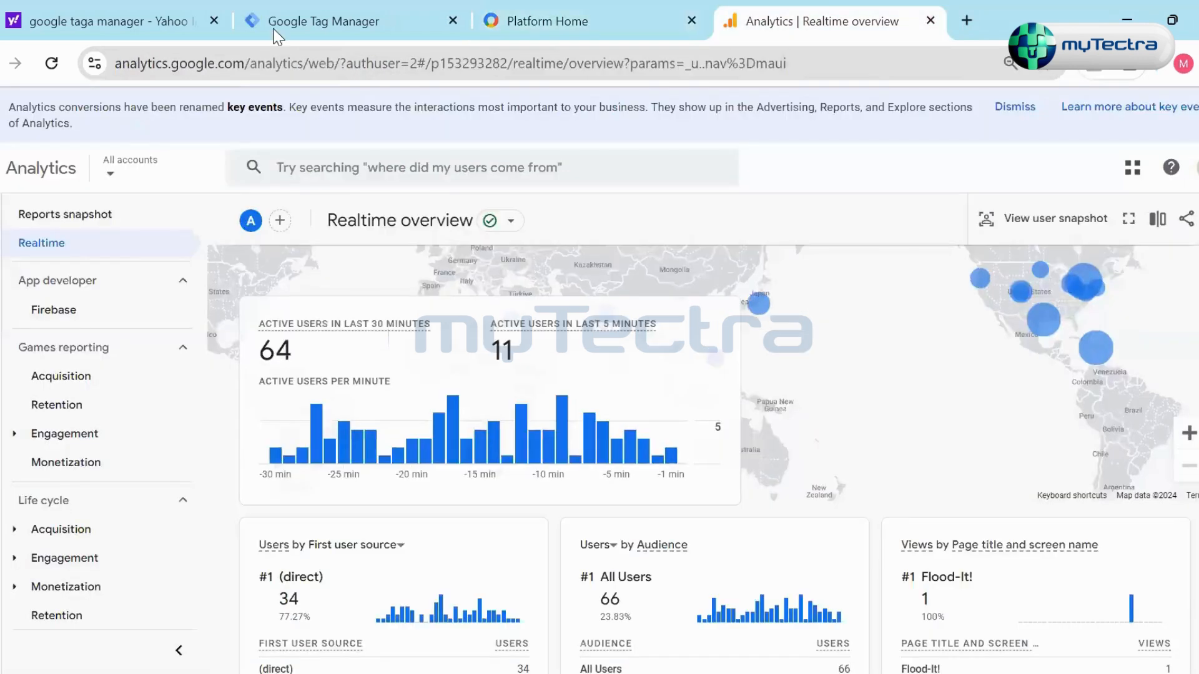
{"action": "left_click", "coordinate": [284, 29]}
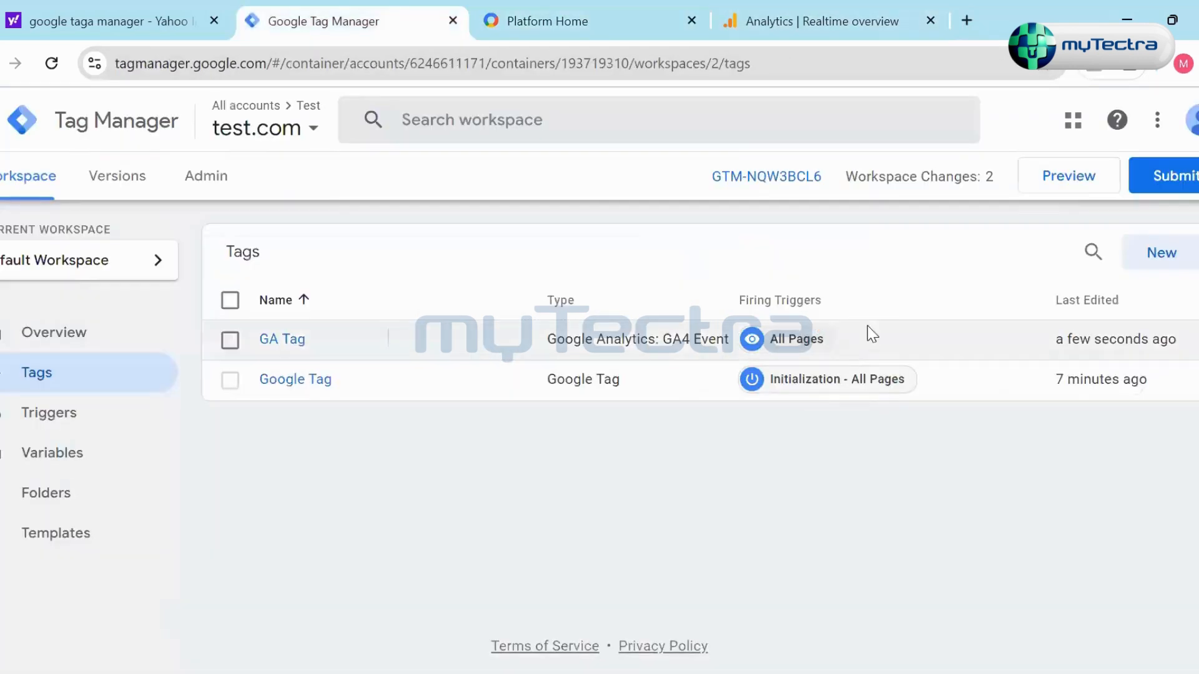
{"action": "left_click", "coordinate": [1055, 187]}
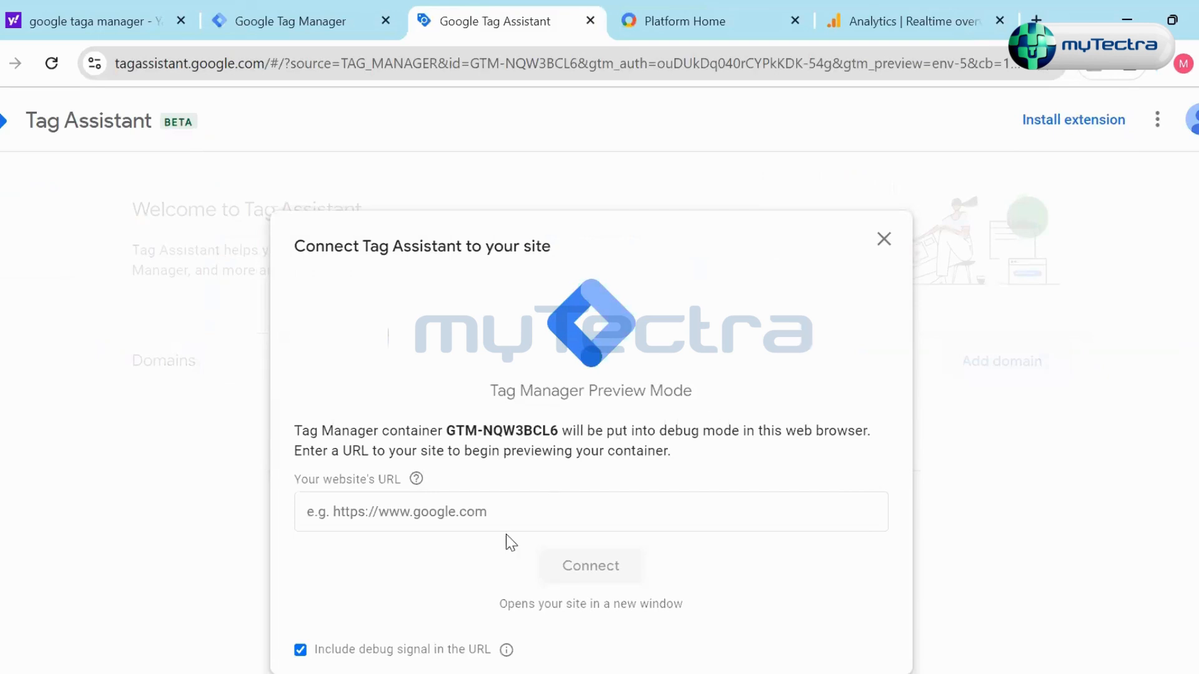
- Review the container ID and website URL field in the Tag Assistant connection dialog, and close it without connecting
{"action": "left_click", "coordinate": [494, 519]}
{"action": "left_click", "coordinate": [417, 479]}
{"action": "left_click_drag", "start_coordinate": [446, 432], "coordinate": [558, 436]}
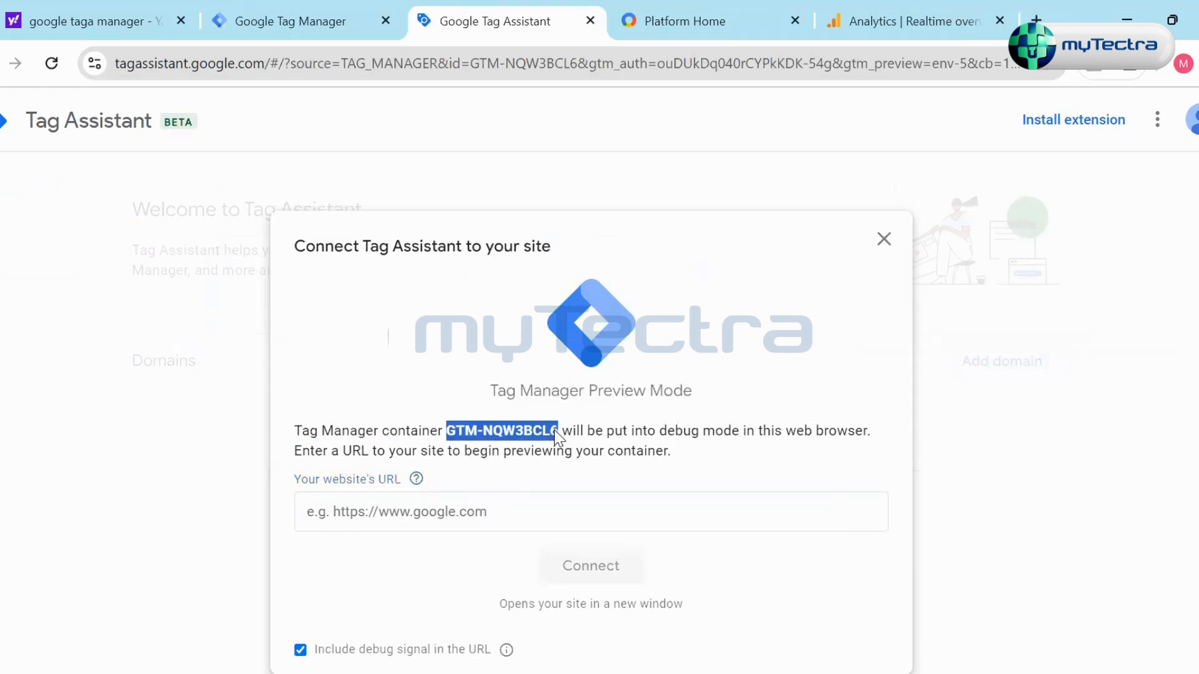
{"action": "left_click", "coordinate": [520, 513]}
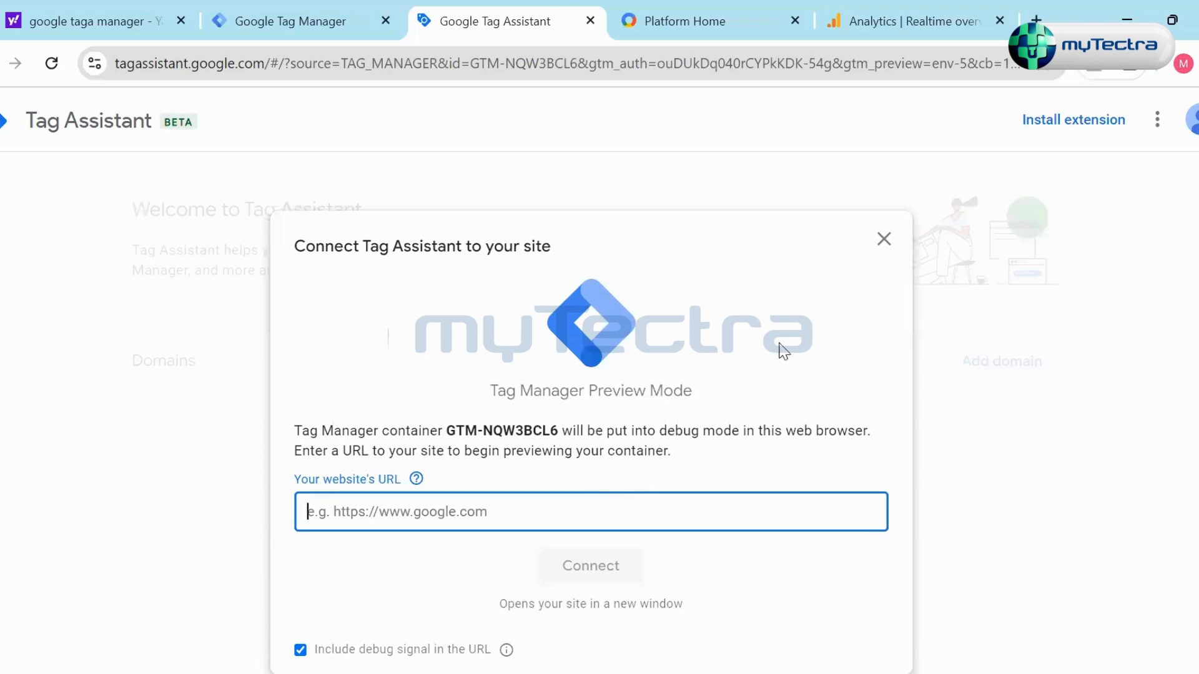
{"action": "left_click", "coordinate": [884, 239]}
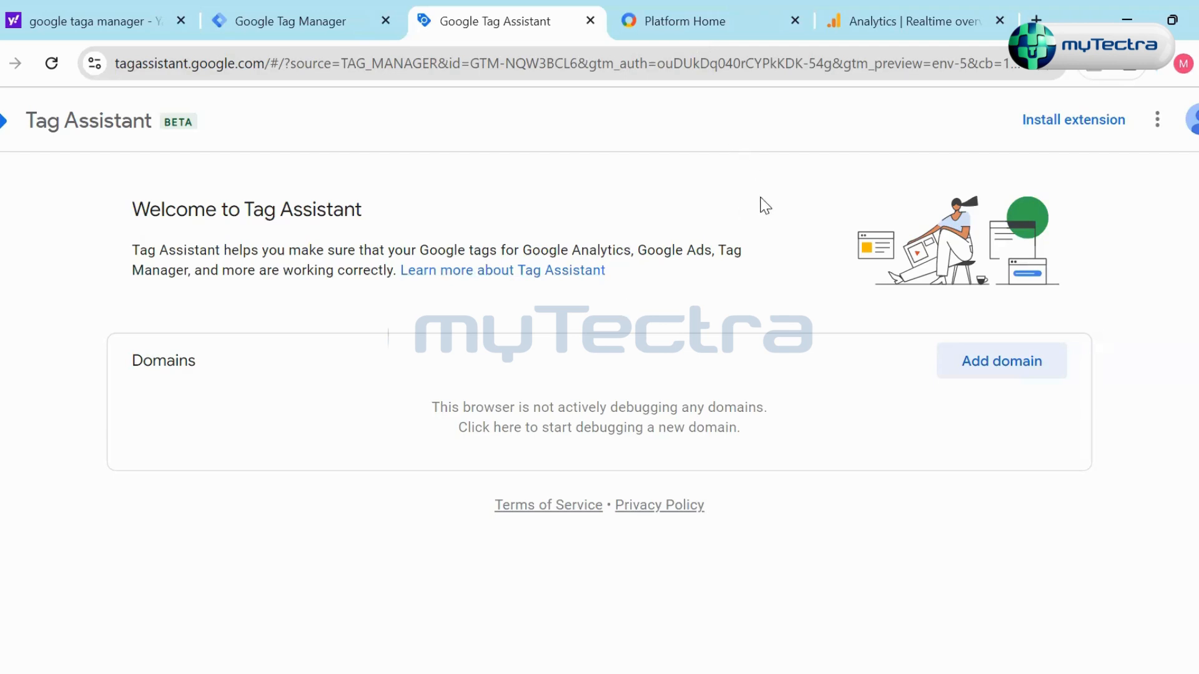
- Return to the Realtime overview in Google Analytics by way of Platform Home
{"action": "left_click", "coordinate": [764, 36]}
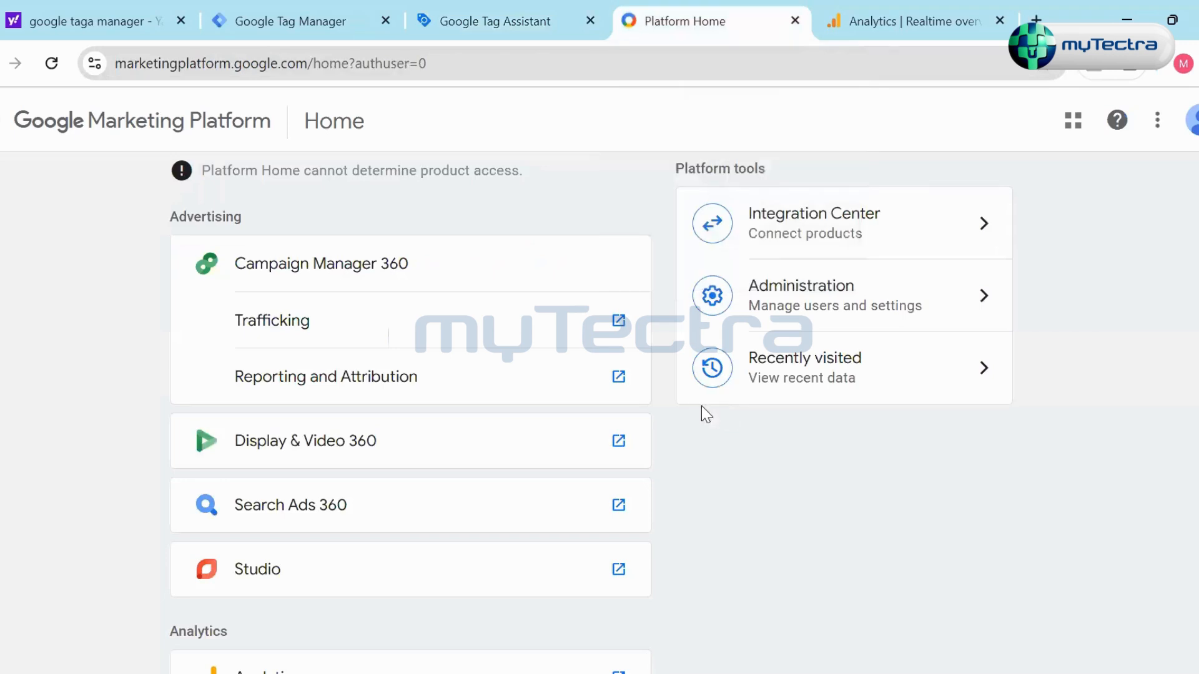
{"action": "key", "text": "ctrl+Tab"}
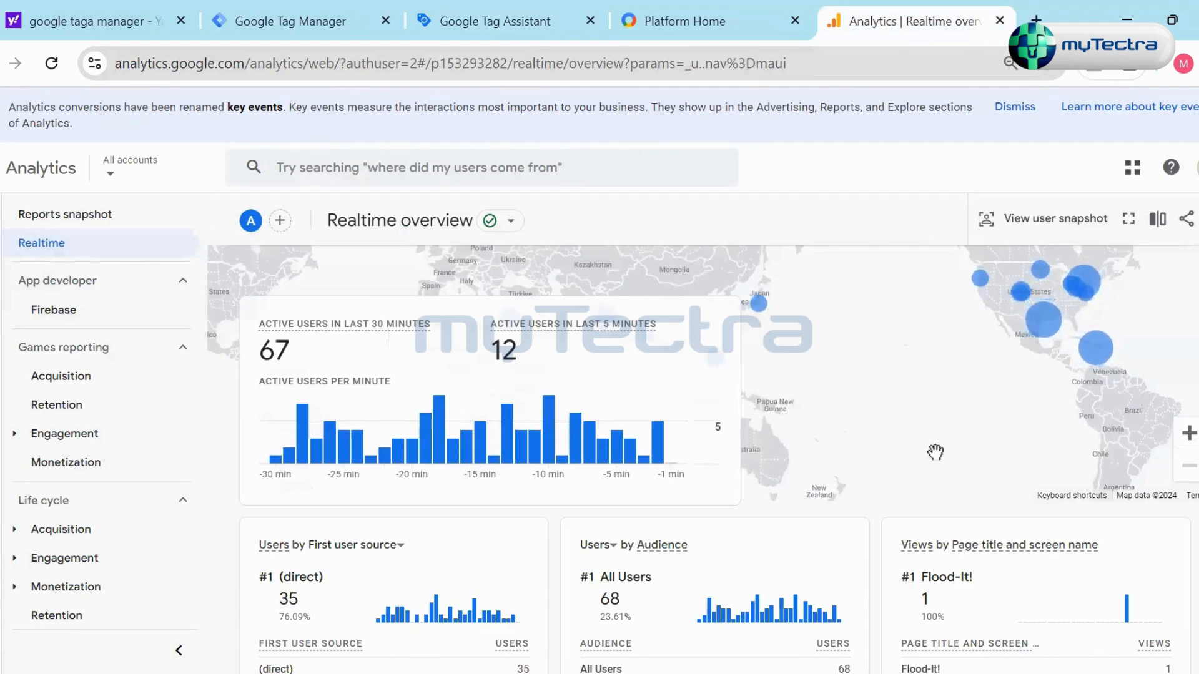
- Review the event count, key events and user property cards in the Realtime overview, and go to the Analytics Home page
{"action": "mouse_move", "coordinate": [5, 332]}
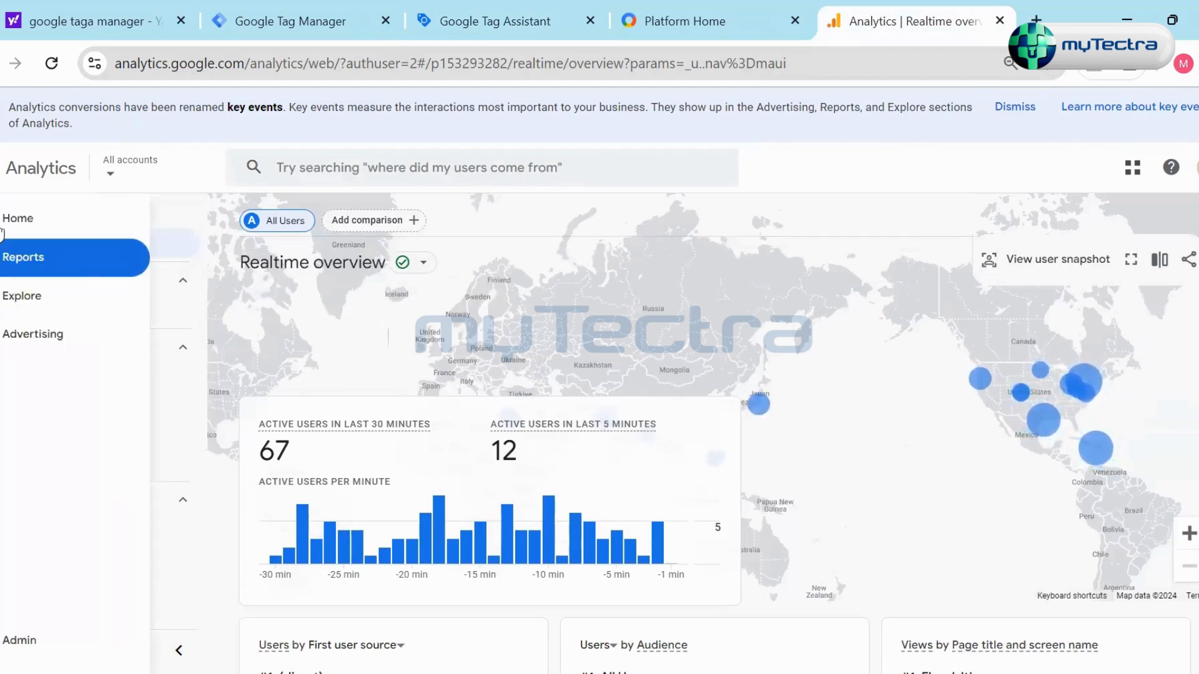
{"action": "scroll", "coordinate": [884, 449], "scroll_direction": "down", "scroll_amount": 10}
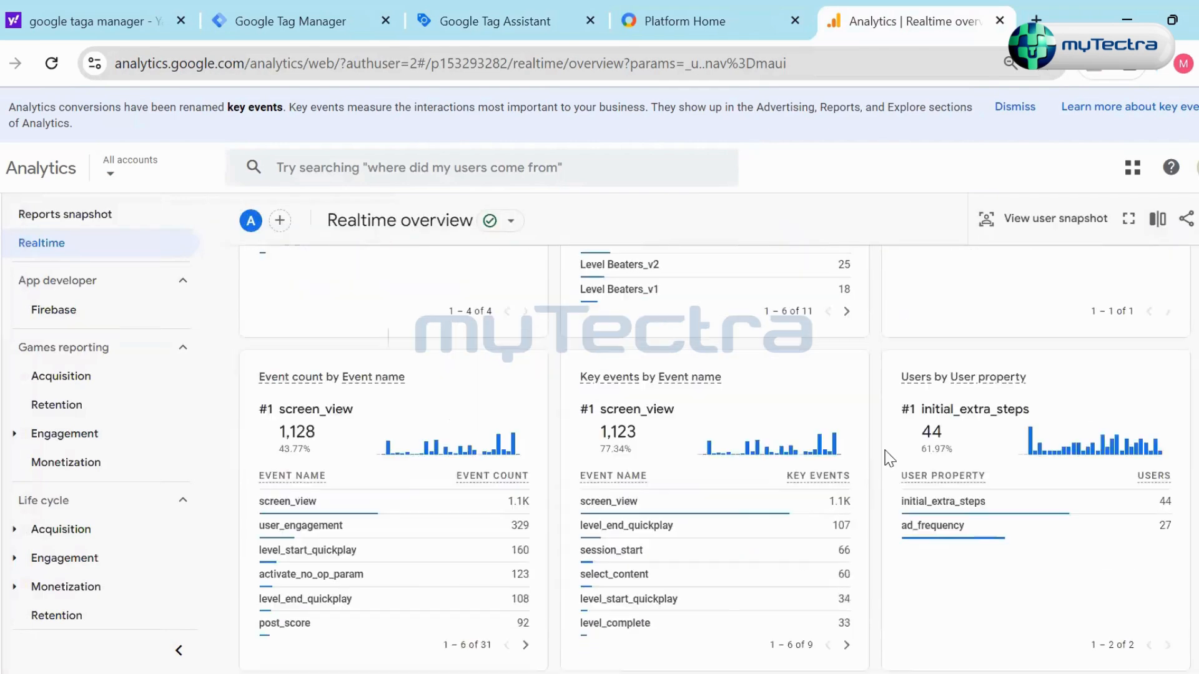
{"action": "scroll", "coordinate": [889, 459], "scroll_direction": "down", "scroll_amount": 2}
{"action": "scroll", "coordinate": [890, 459], "scroll_direction": "up", "scroll_amount": 12}
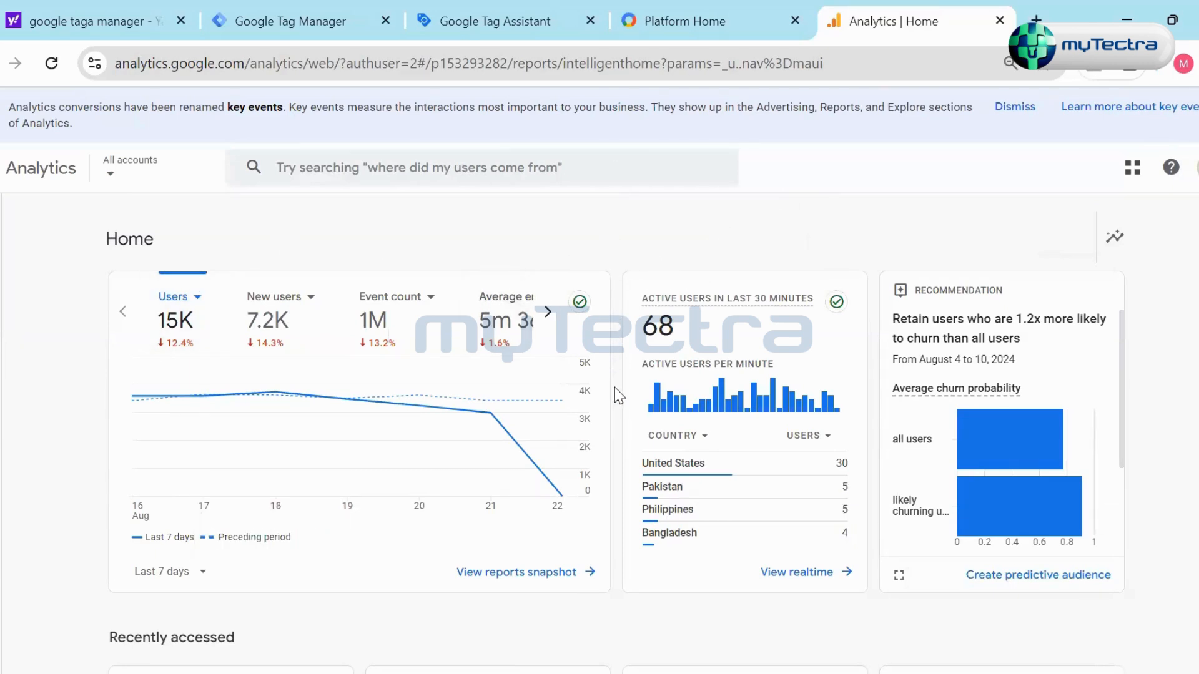
- Look over the Home page's overview, active users, recently accessed, suggested and insight cards
{"action": "scroll", "coordinate": [615, 387], "scroll_direction": "down", "scroll_amount": 2}
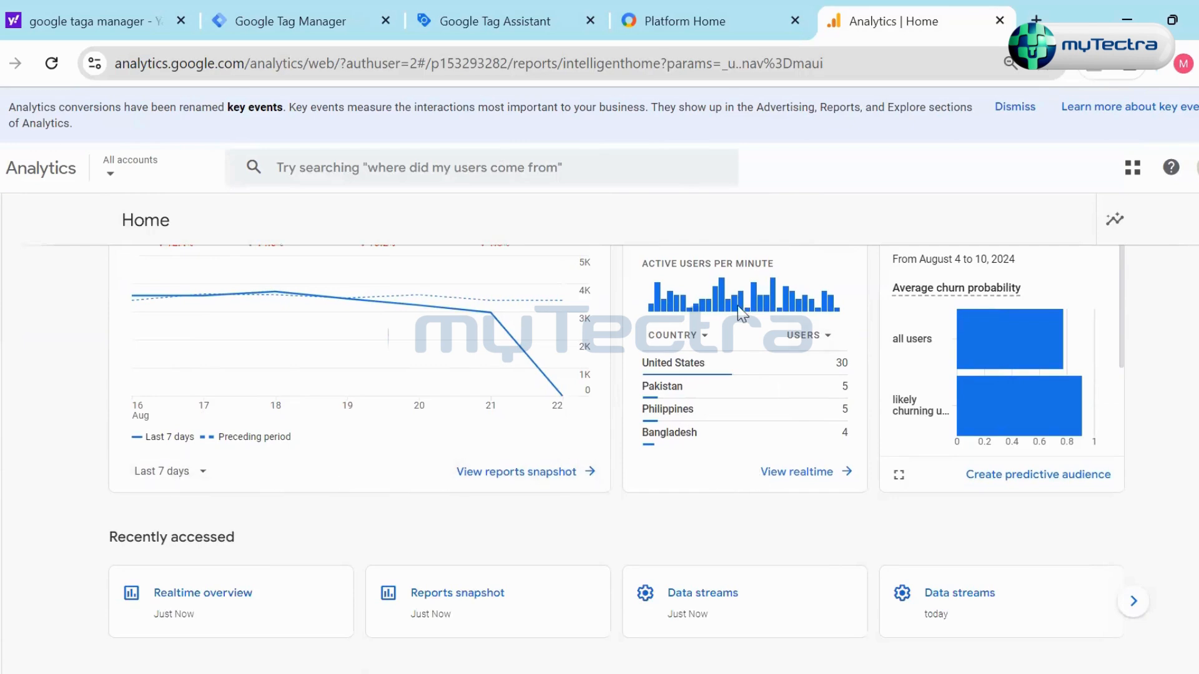
{"action": "scroll", "coordinate": [387, 325], "scroll_direction": "up", "scroll_amount": 2}
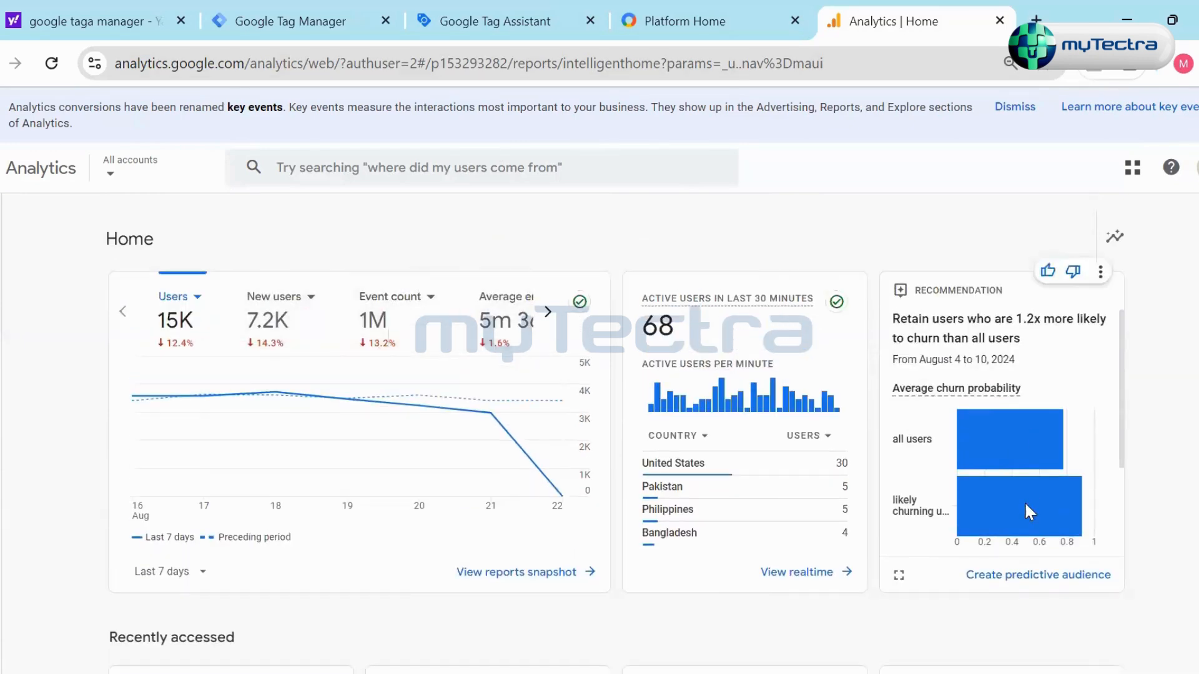
{"action": "scroll", "coordinate": [1151, 438], "scroll_direction": "down", "scroll_amount": 5}
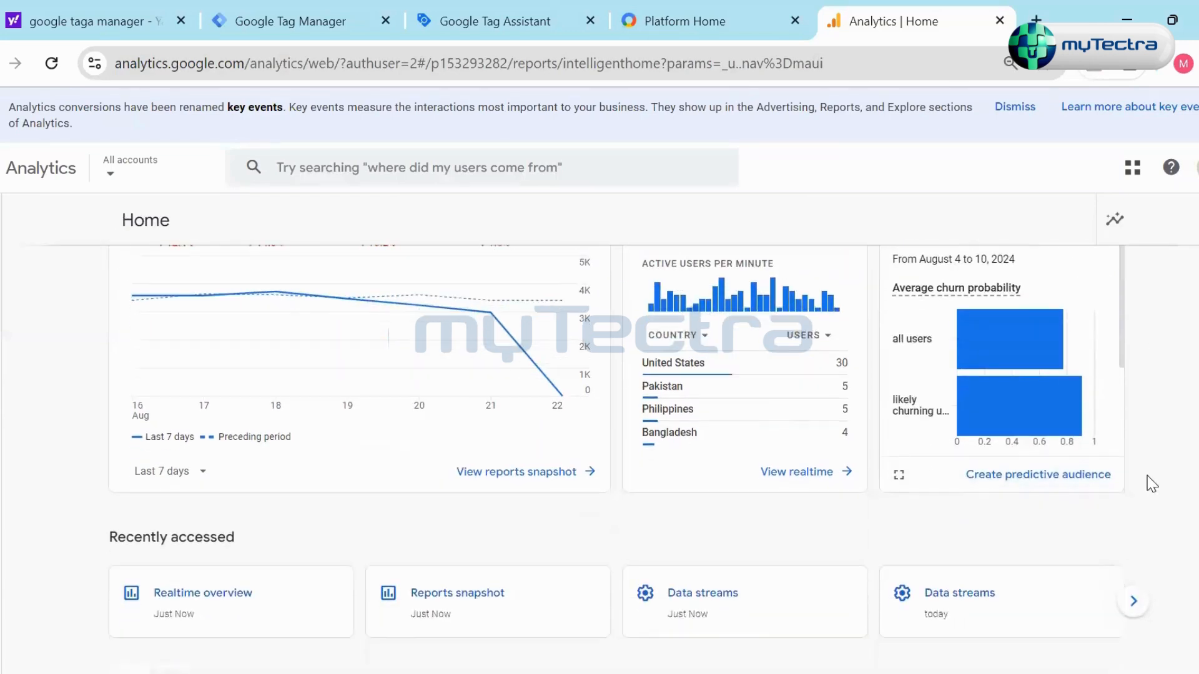
{"action": "scroll", "coordinate": [430, 430], "scroll_direction": "down", "scroll_amount": 6}
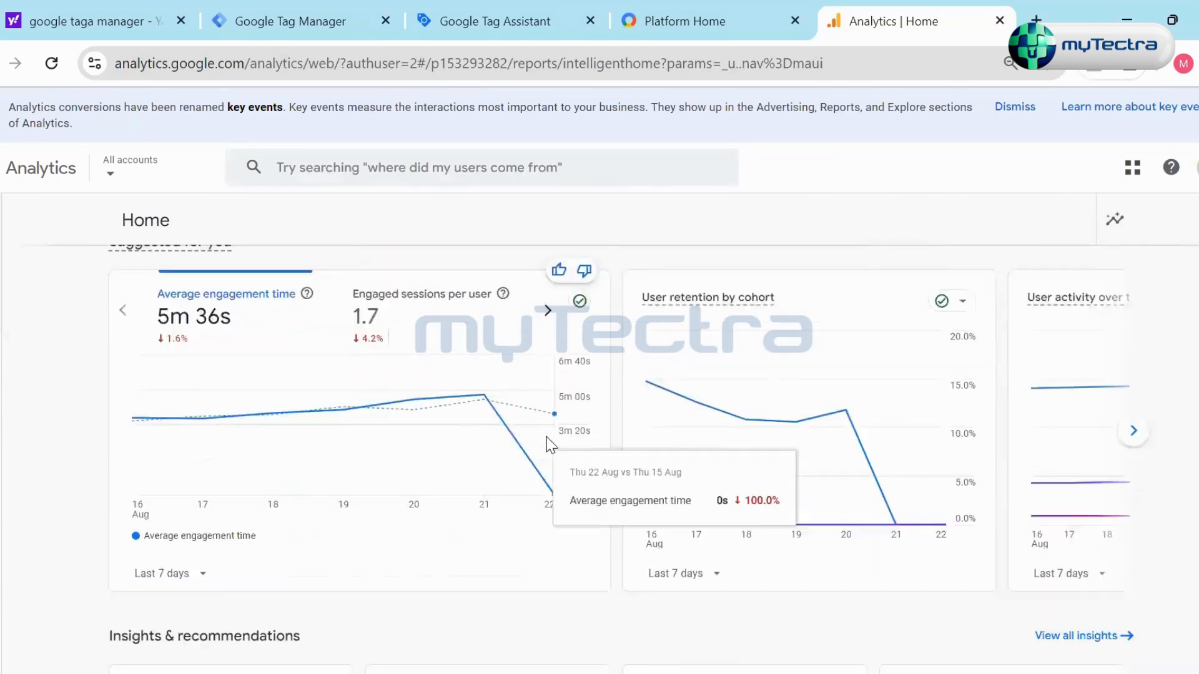
{"action": "scroll", "coordinate": [1156, 463], "scroll_direction": "down", "scroll_amount": 5}
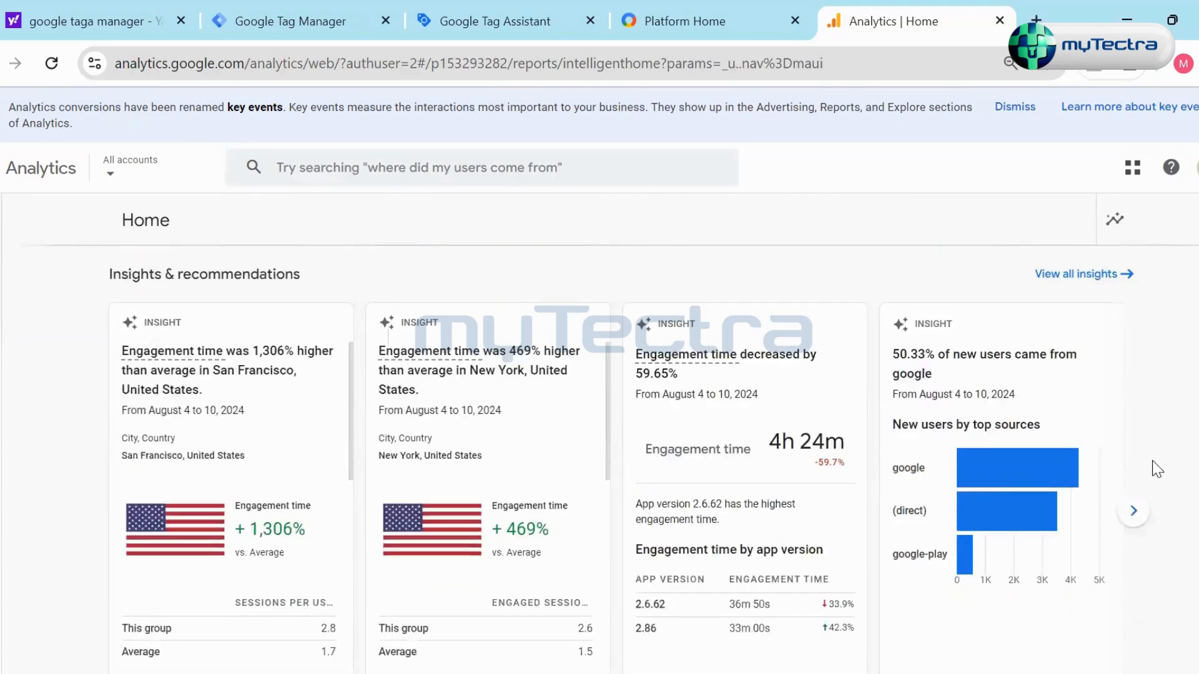
{"action": "scroll", "coordinate": [872, 531], "scroll_direction": "up", "scroll_amount": 17}
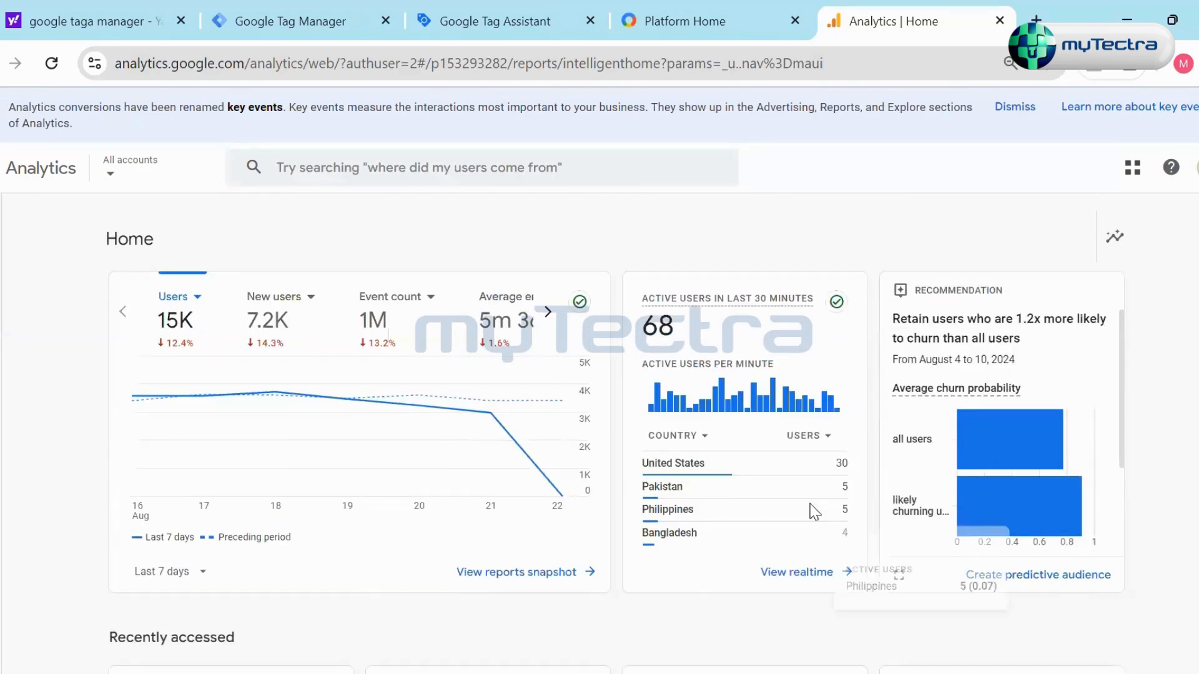
- View the Home overview chart by New users, Event count and Average engagement time in turn
{"action": "left_click", "coordinate": [268, 321]}
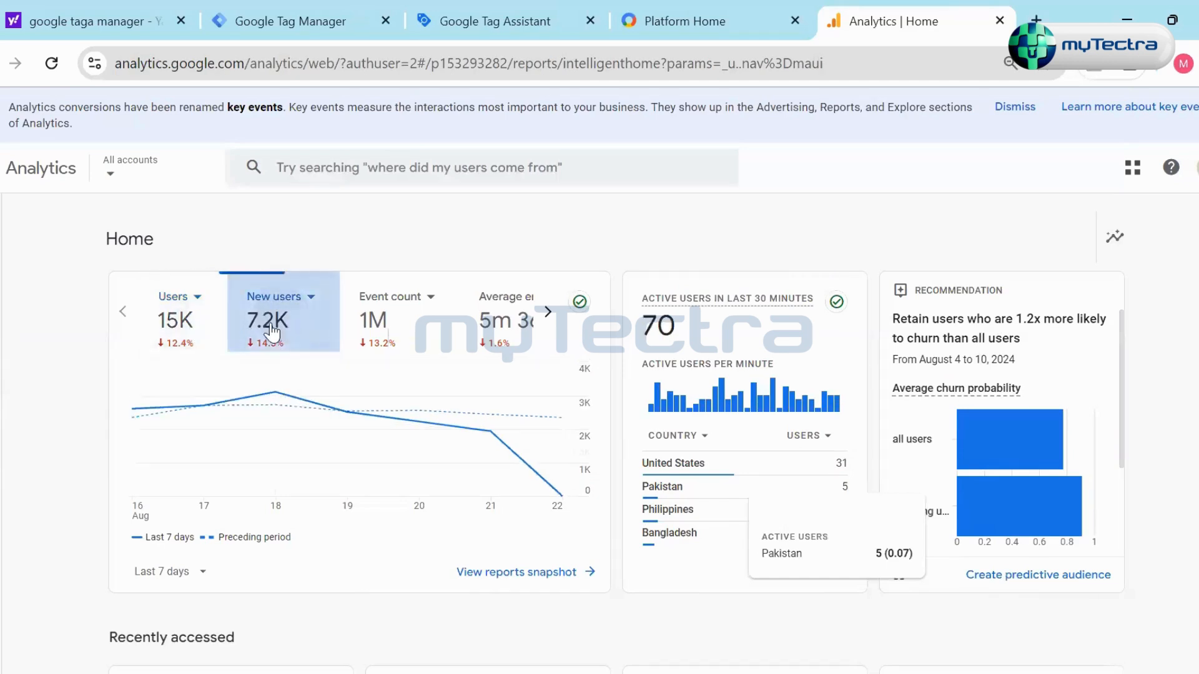
{"action": "left_click", "coordinate": [382, 342]}
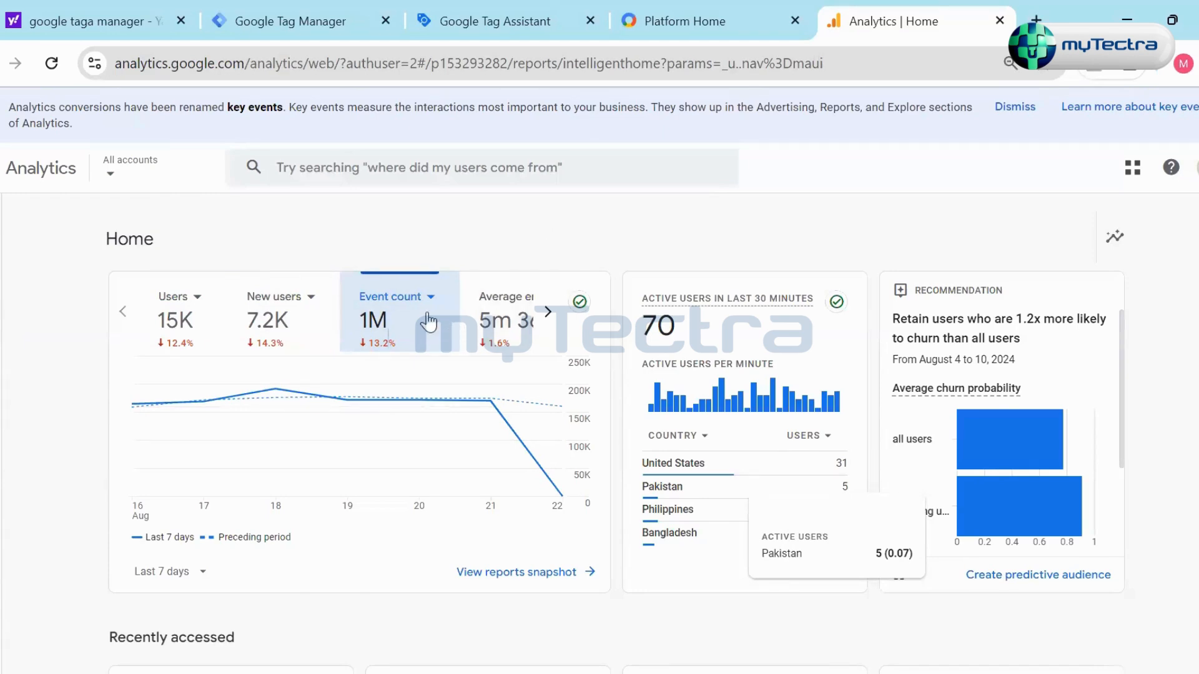
{"action": "left_click", "coordinate": [515, 323]}
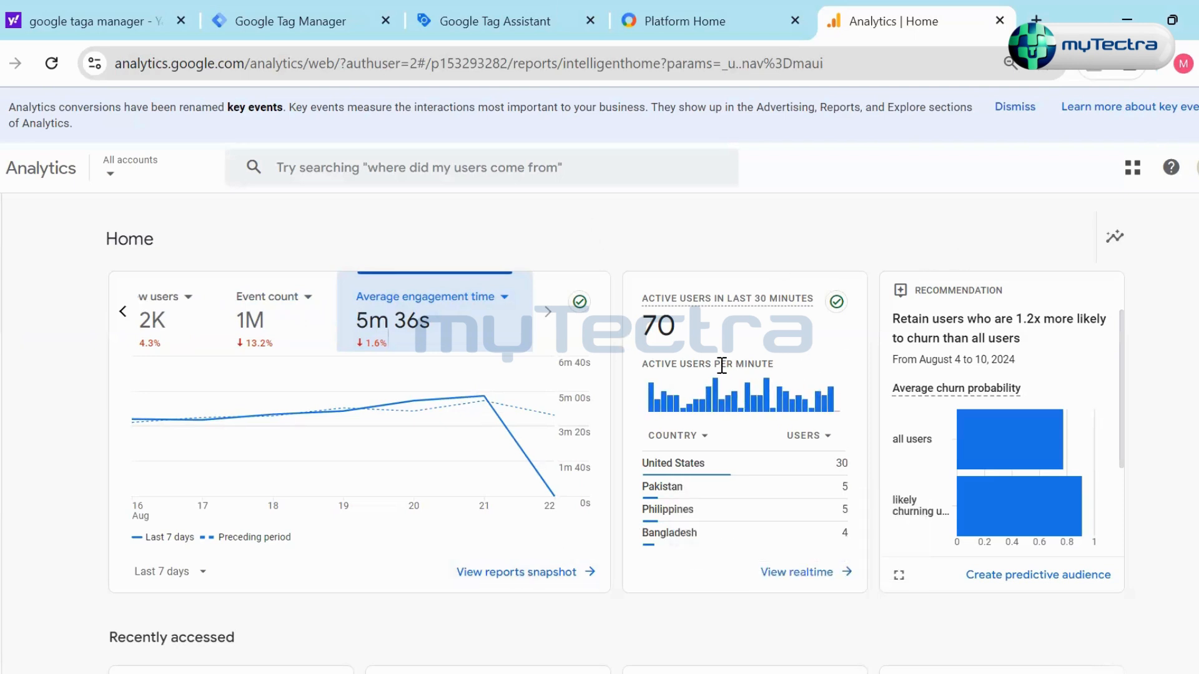
{"action": "scroll", "coordinate": [823, 425], "scroll_direction": "down", "scroll_amount": 2}
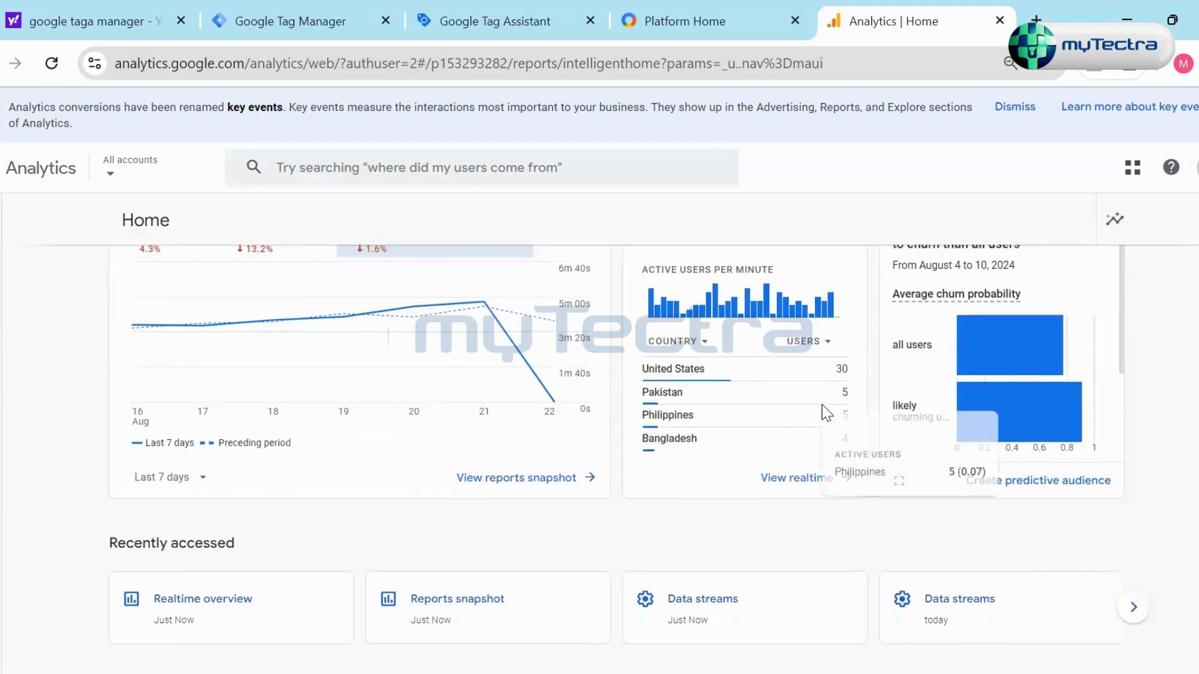
{"action": "scroll", "coordinate": [821, 405], "scroll_direction": "up", "scroll_amount": 2}
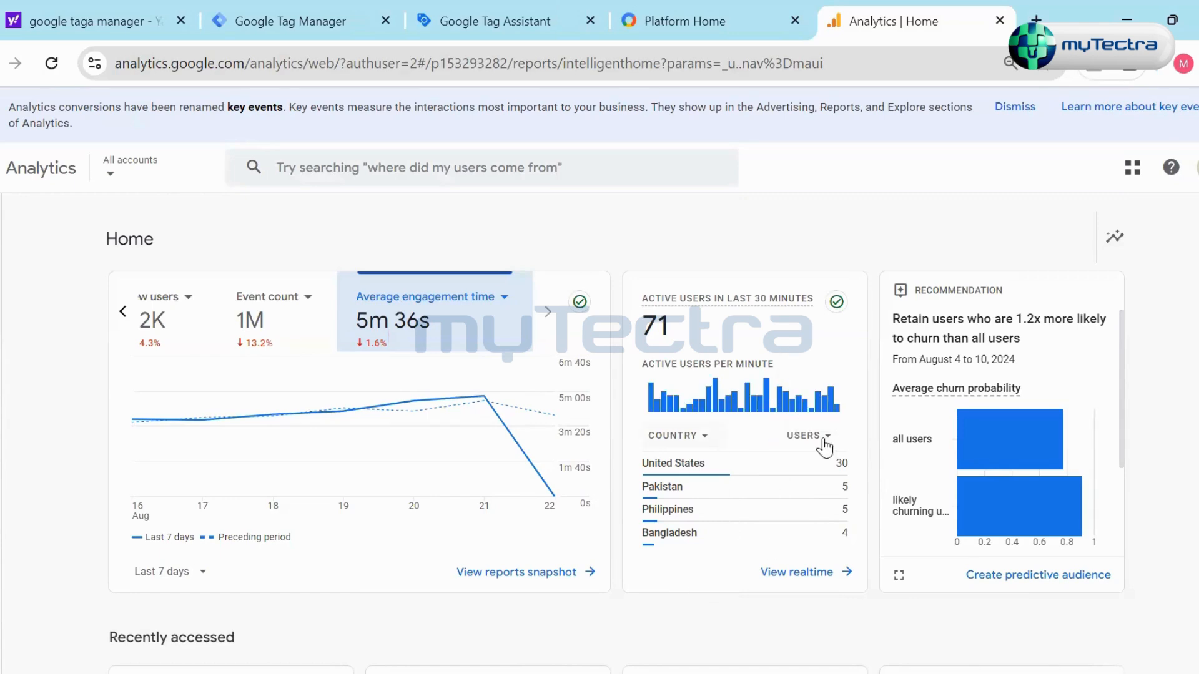
- Break down the active users in the last 30 minutes card on Home by Audience instead of country
{"action": "left_click", "coordinate": [698, 437]}
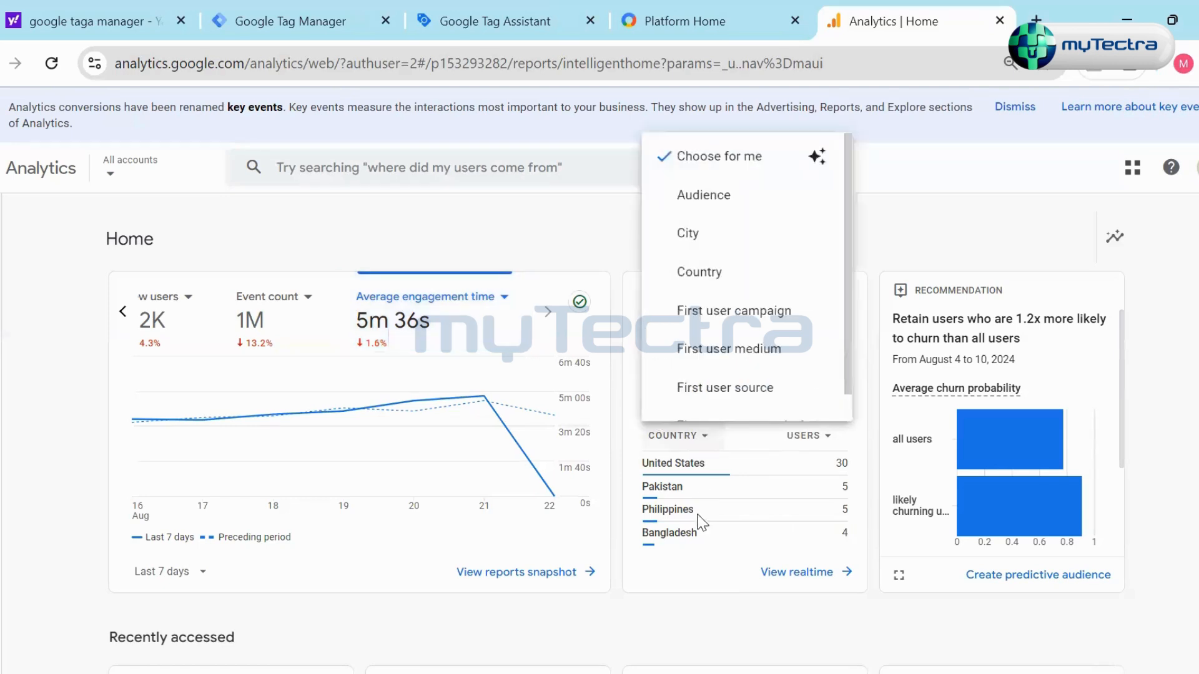
{"action": "left_click", "coordinate": [698, 196]}
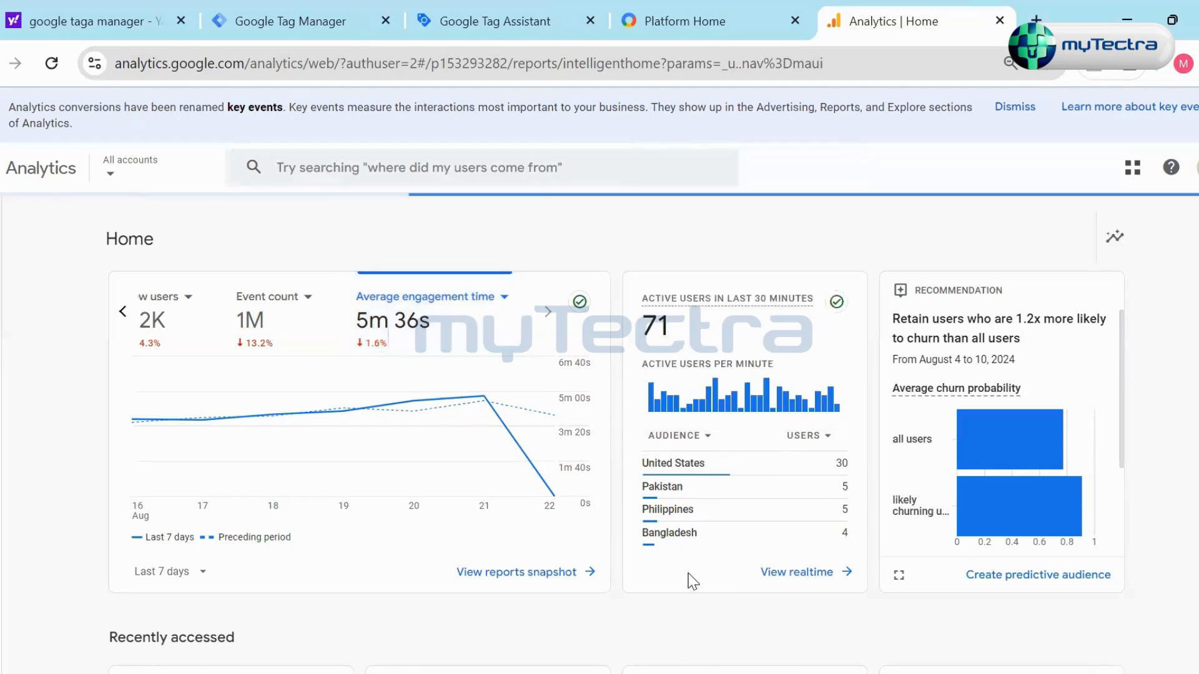
{"action": "mouse_move", "coordinate": [687, 506]}
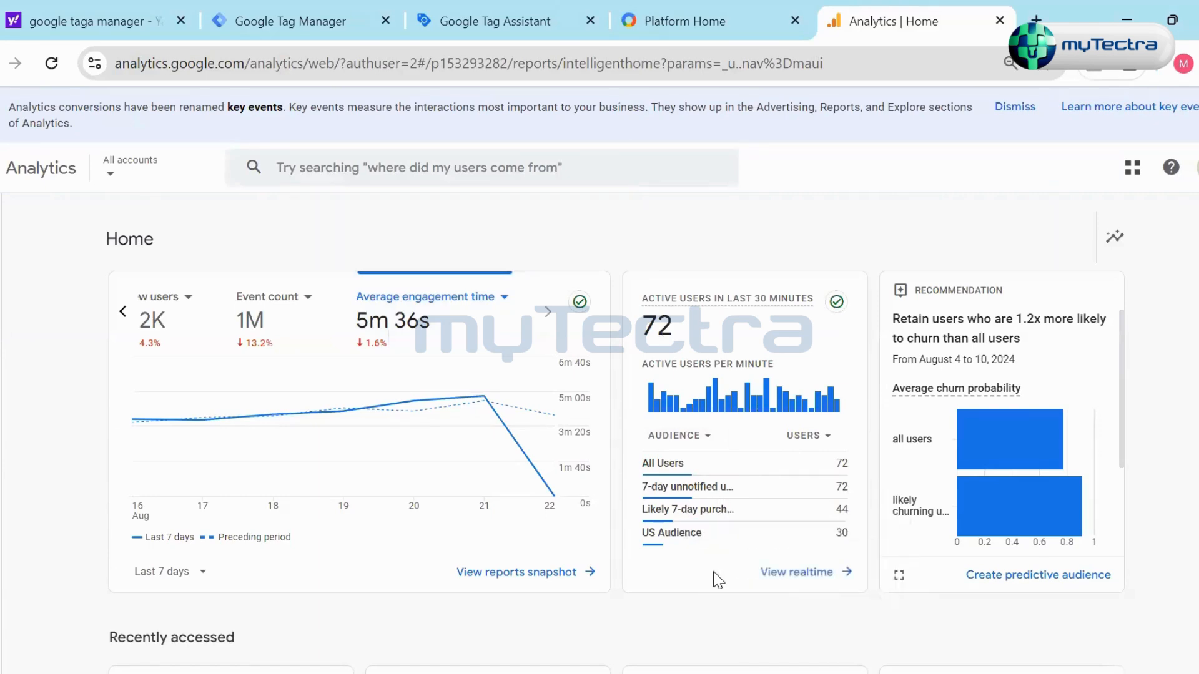
{"action": "scroll", "coordinate": [720, 575], "scroll_direction": "down", "scroll_amount": 2}
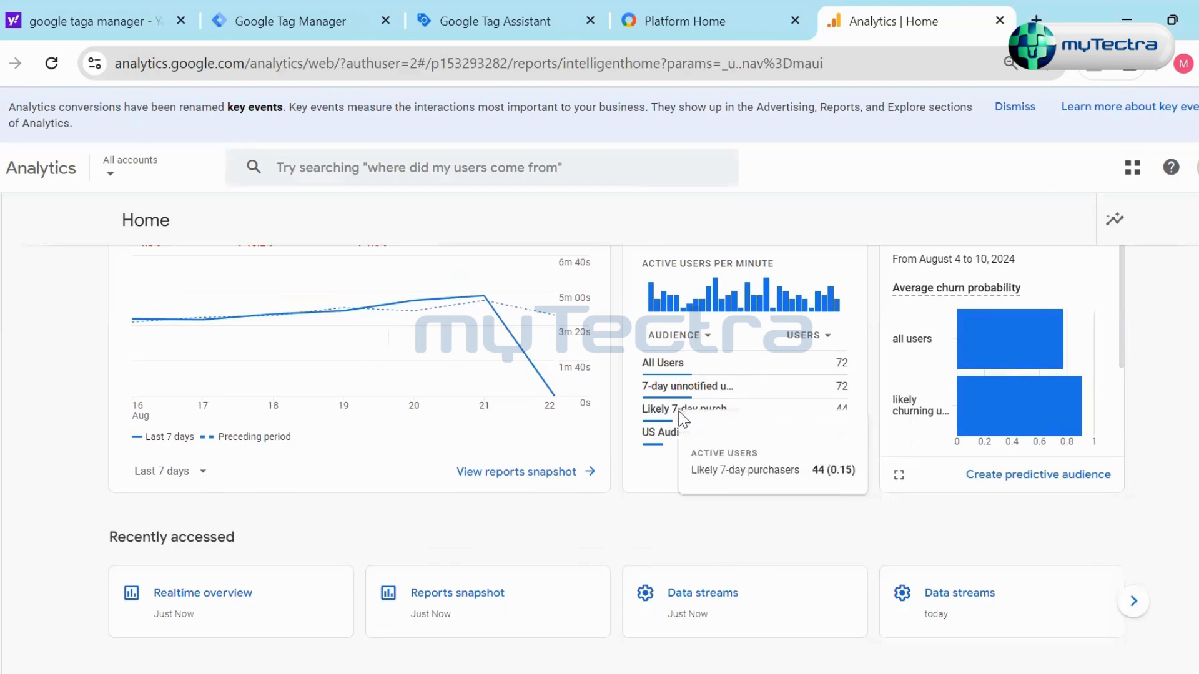
{"action": "scroll", "coordinate": [758, 407], "scroll_direction": "up", "scroll_amount": 2}
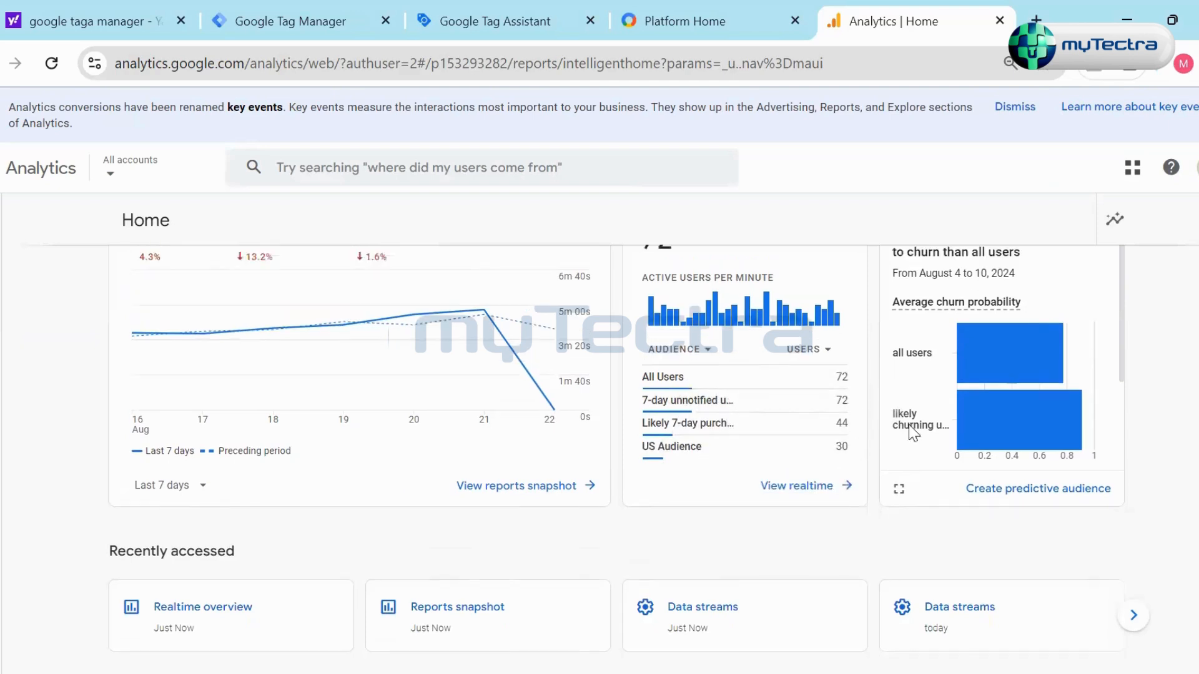
- Review the other breakdown dimensions offered for the active users card, and close the list without choosing one
{"action": "left_click", "coordinate": [709, 436]}
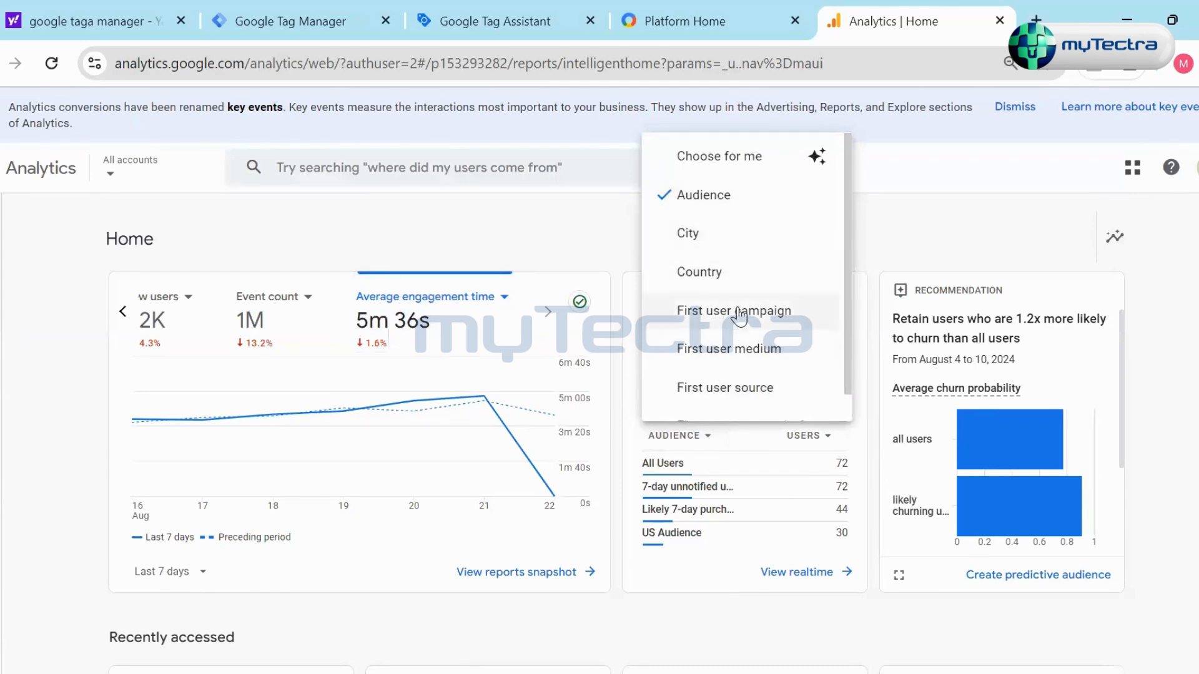
{"action": "scroll", "coordinate": [739, 316], "scroll_direction": "down", "scroll_amount": 1}
{"action": "scroll", "coordinate": [743, 399], "scroll_direction": "up", "scroll_amount": 1}
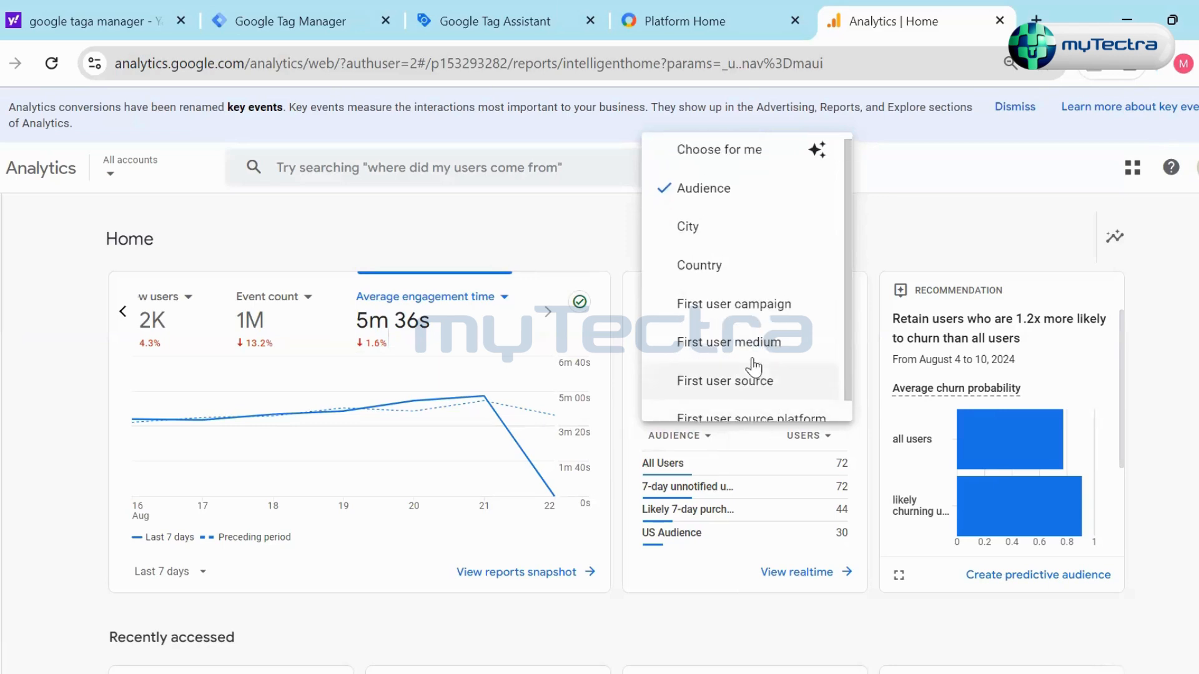
{"action": "left_click", "coordinate": [931, 200]}
- Read the churn recommendation card on Home and advance the Recently accessed items by one
{"action": "scroll", "coordinate": [1031, 422], "scroll_direction": "down", "scroll_amount": 2}
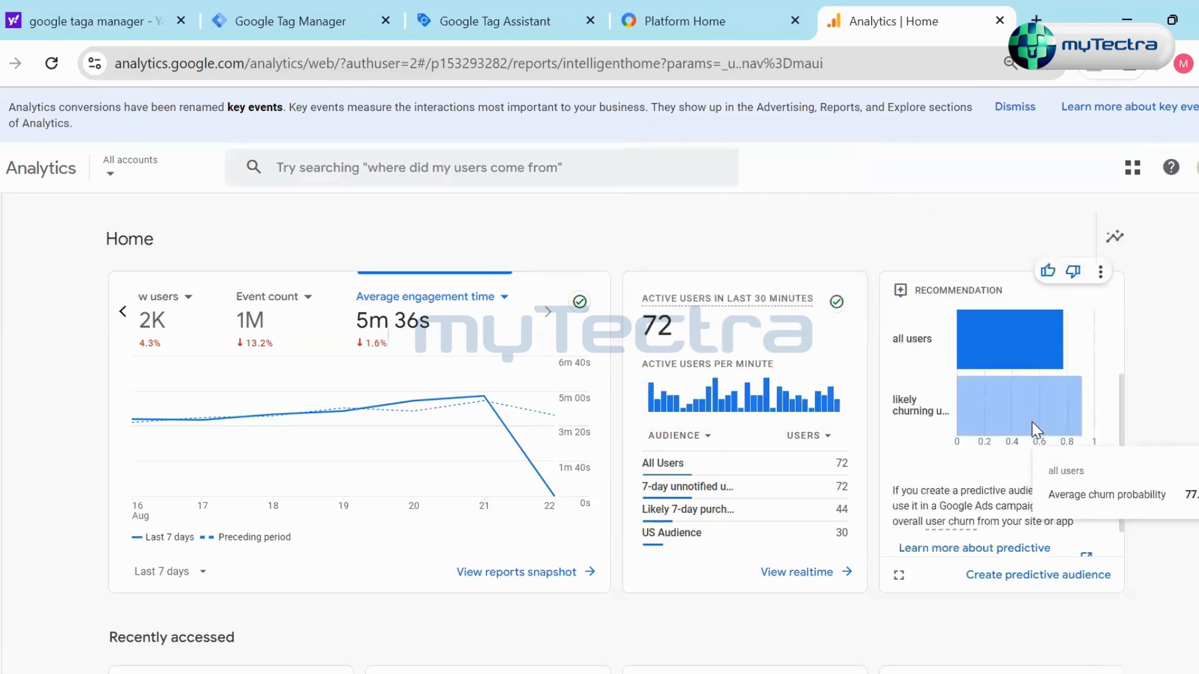
{"action": "scroll", "coordinate": [1111, 431], "scroll_direction": "down", "scroll_amount": 1}
{"action": "scroll", "coordinate": [1177, 431], "scroll_direction": "down", "scroll_amount": 5}
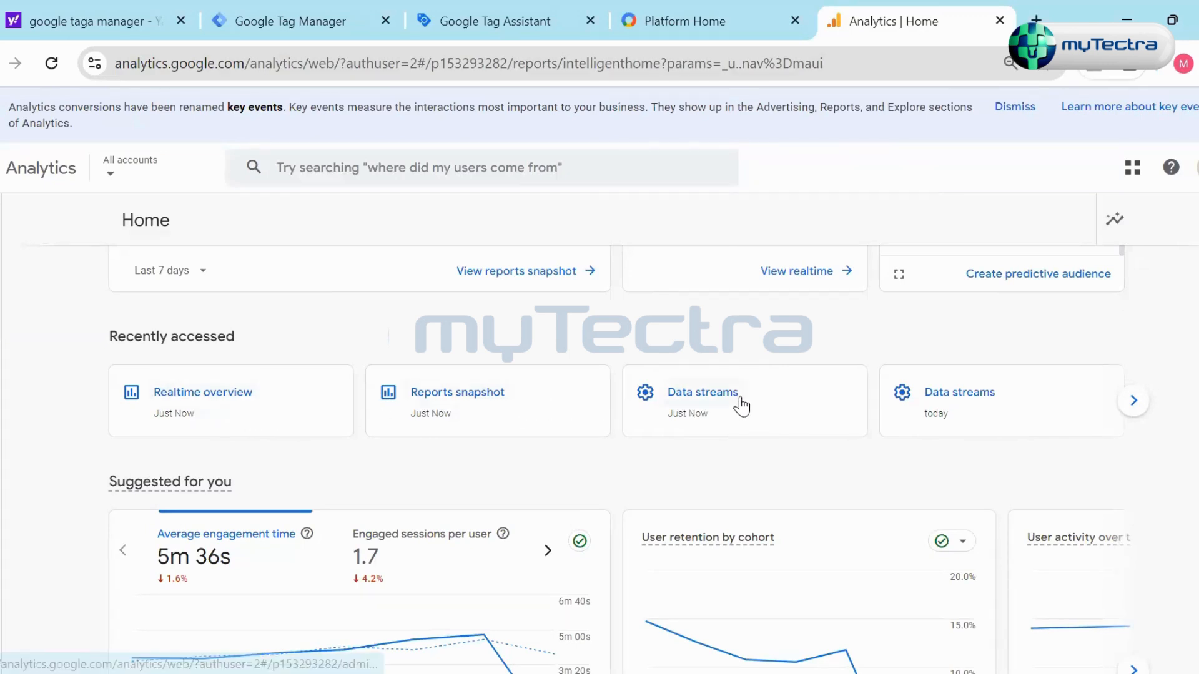
{"action": "left_click", "coordinate": [1134, 400]}
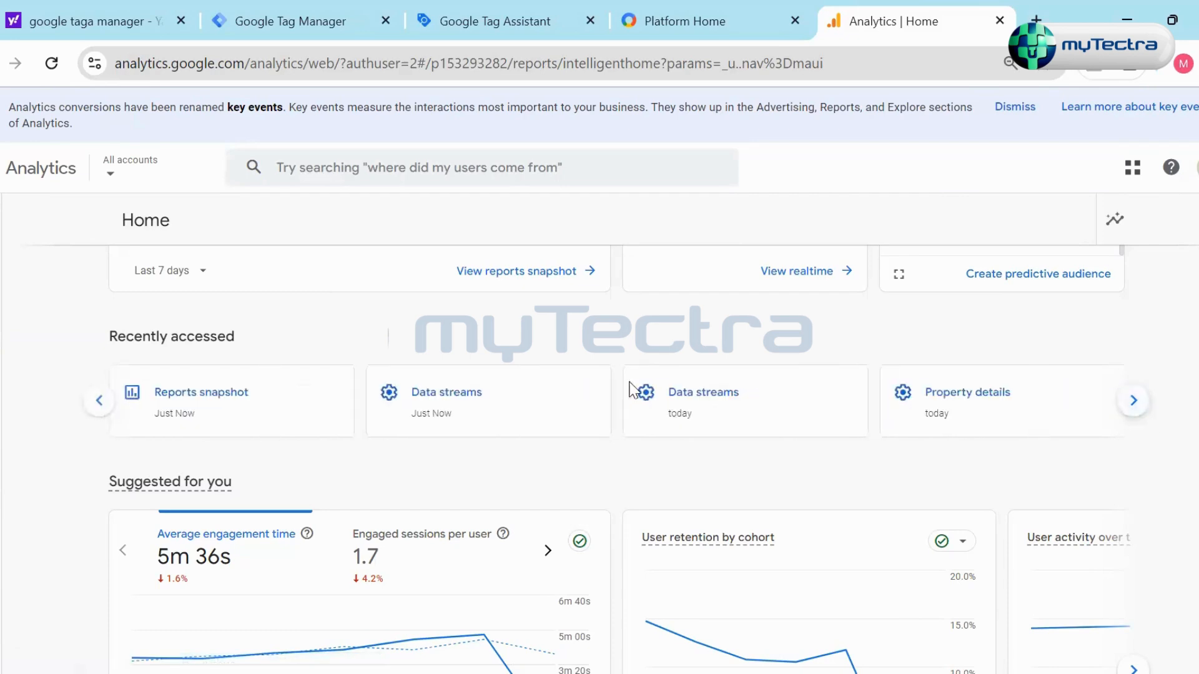
- Examine the engagement and retention charts under Suggested for you and the Insights & recommendations cards
{"action": "scroll", "coordinate": [573, 463], "scroll_direction": "down", "scroll_amount": 4}
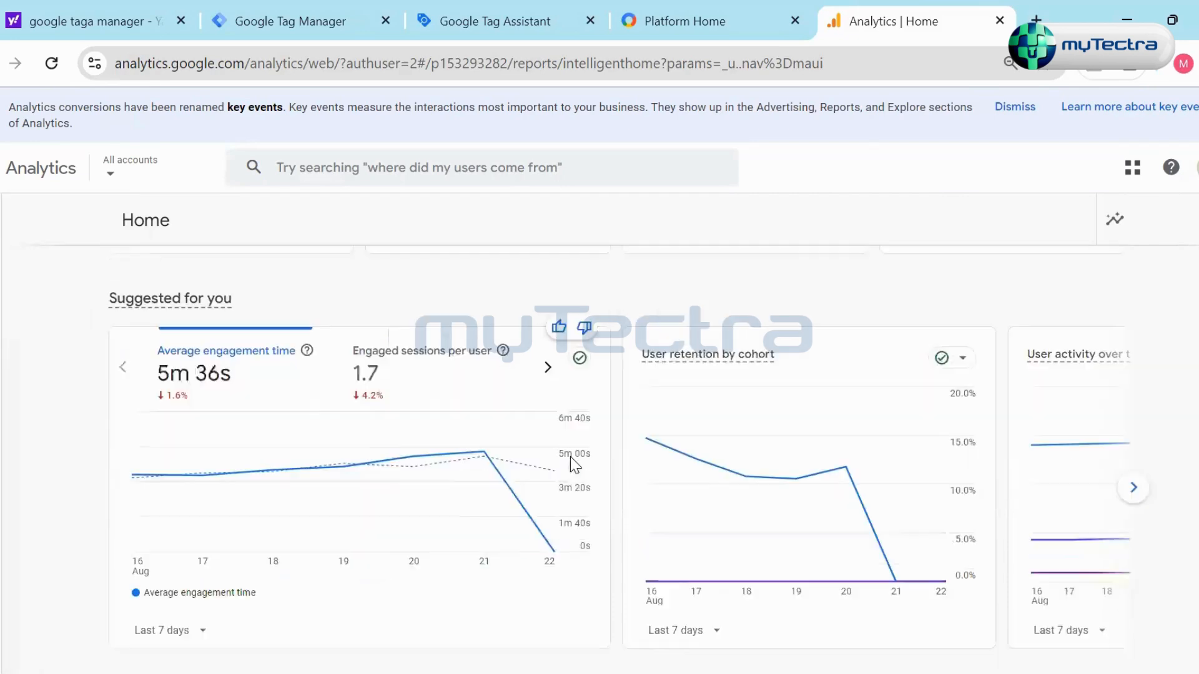
{"action": "scroll", "coordinate": [628, 461], "scroll_direction": "up", "scroll_amount": 2}
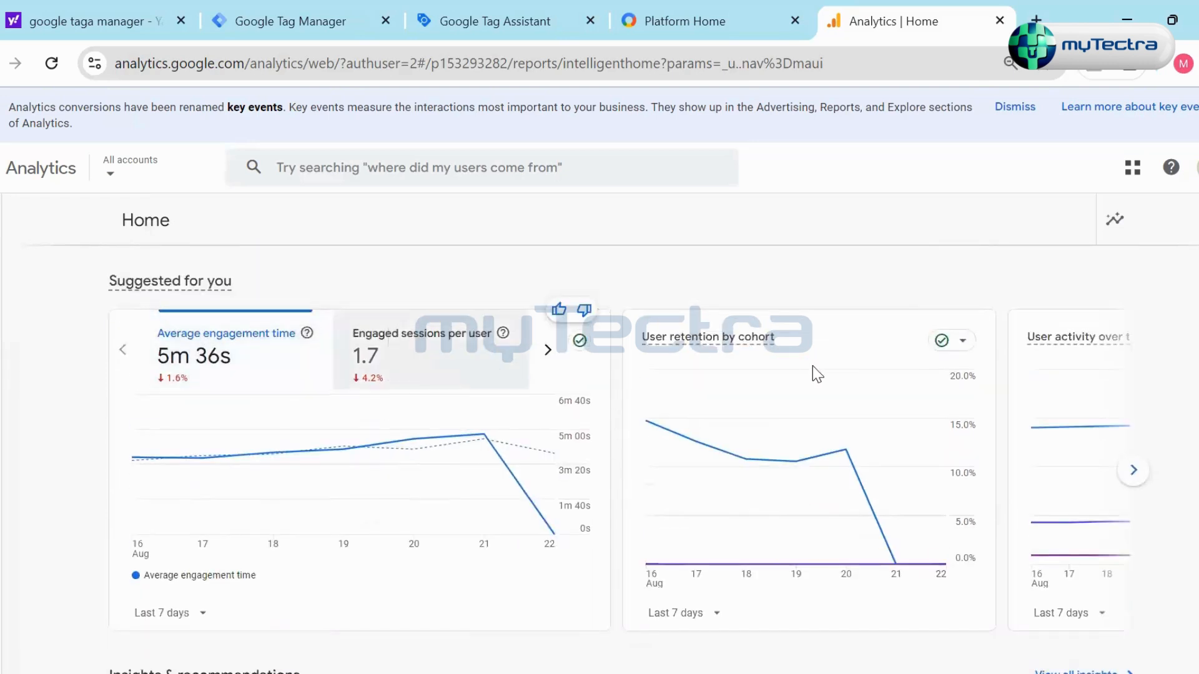
{"action": "scroll", "coordinate": [868, 432], "scroll_direction": "down", "scroll_amount": 9}
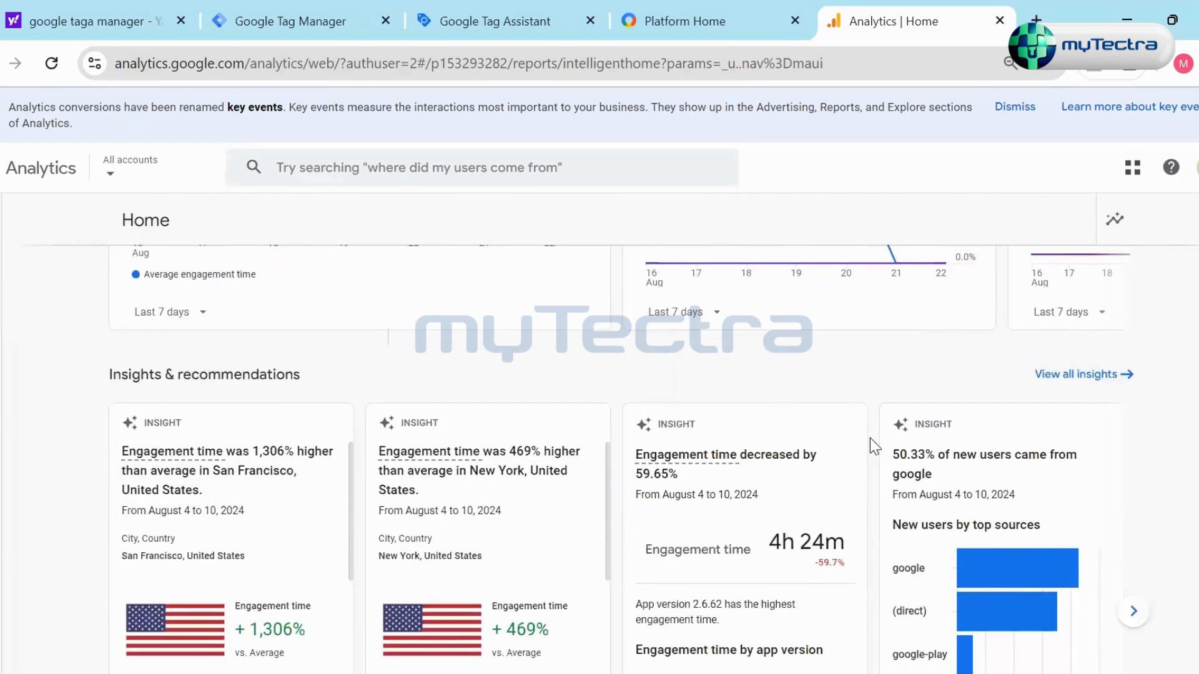
{"action": "scroll", "coordinate": [367, 343], "scroll_direction": "up", "scroll_amount": 4}
{"action": "scroll", "coordinate": [600, 437], "scroll_direction": "up", "scroll_amount": 3}
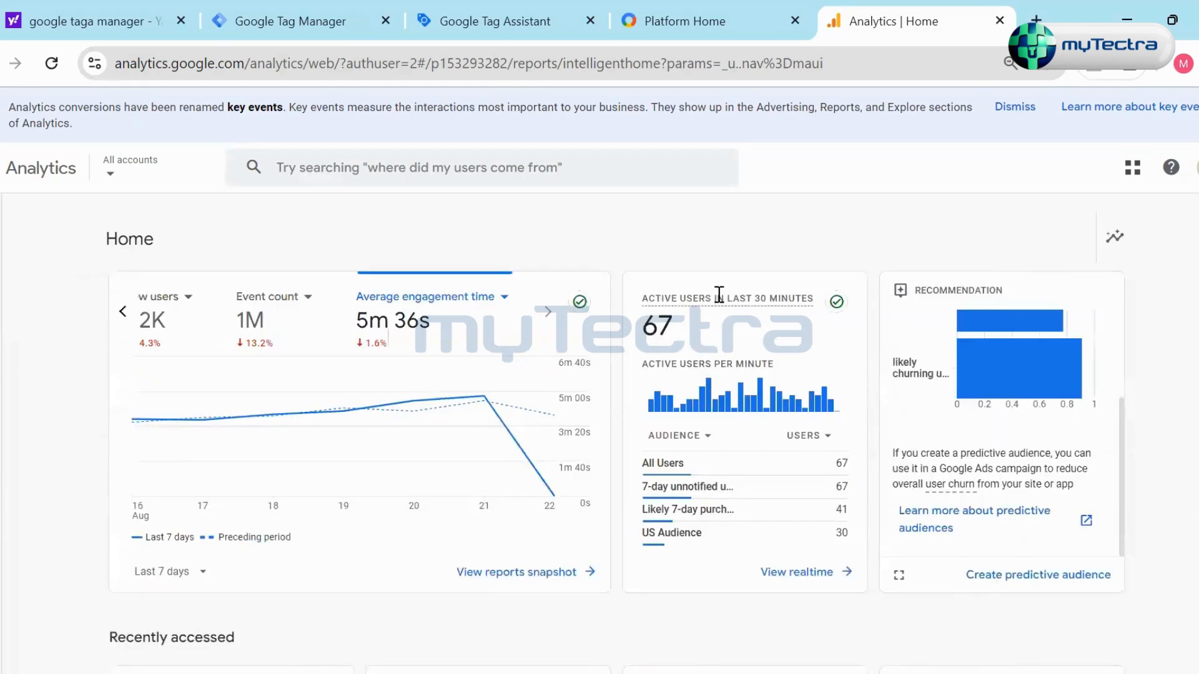
- Open Analytics Insights and ask the Basic Performance question "How many users did I have last week?"
{"action": "left_click", "coordinate": [1115, 236]}
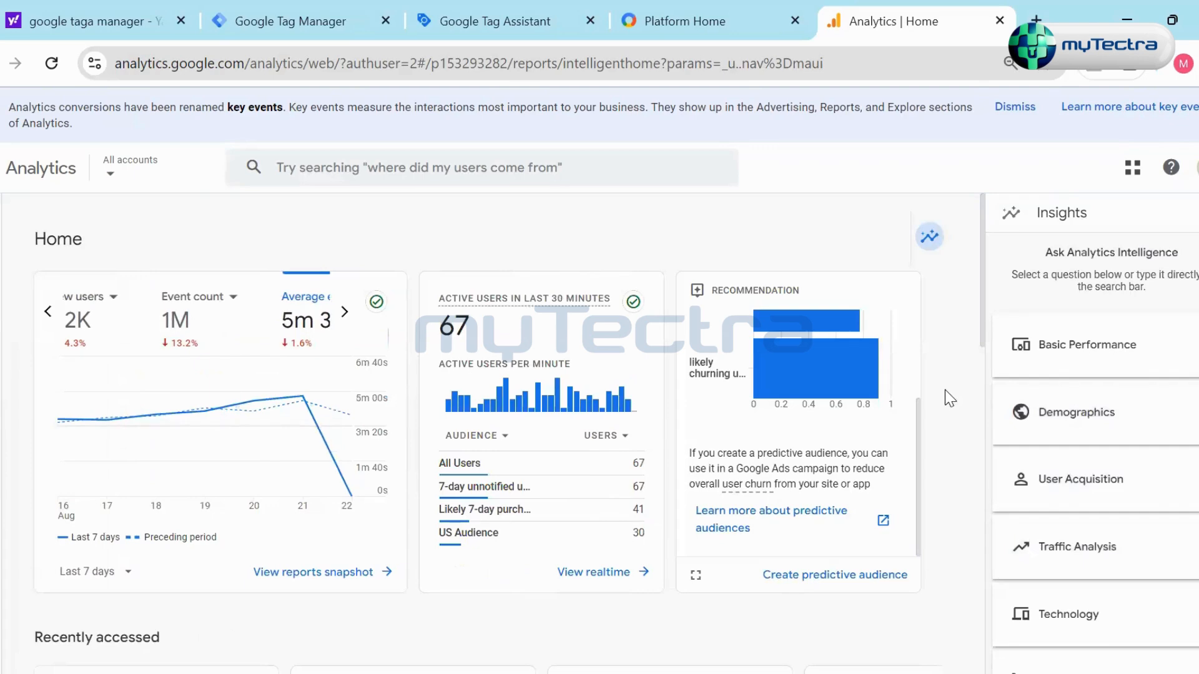
{"action": "left_click", "coordinate": [1127, 353]}
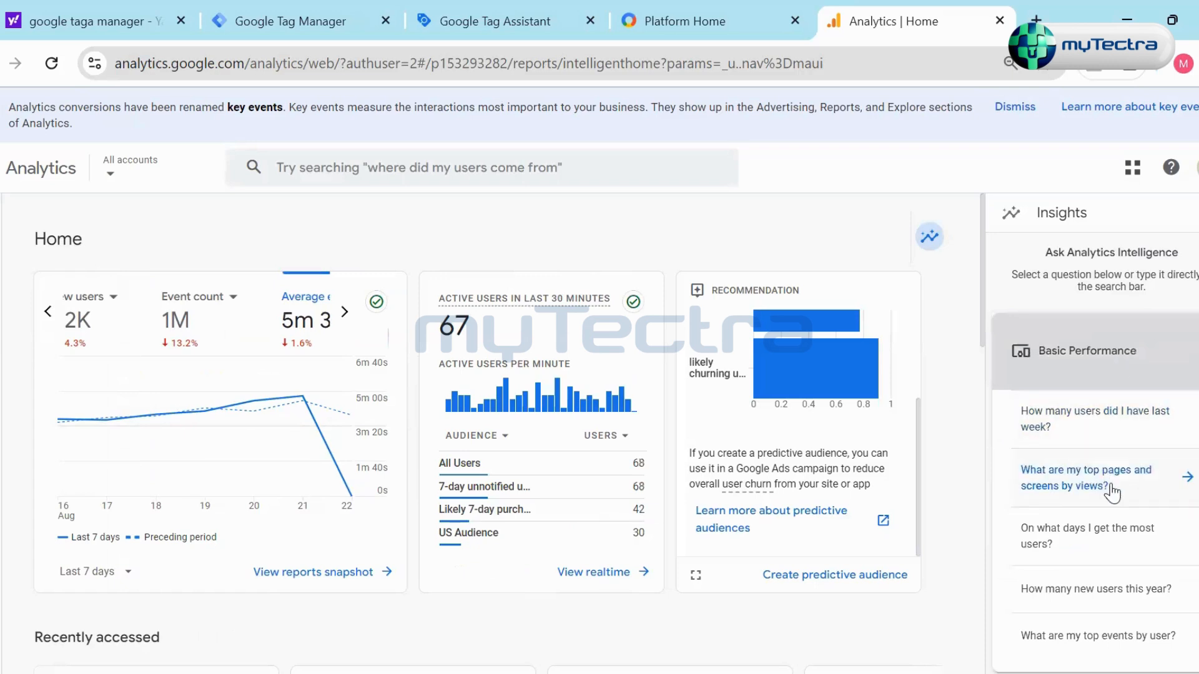
{"action": "scroll", "coordinate": [1112, 490], "scroll_direction": "down", "scroll_amount": 2}
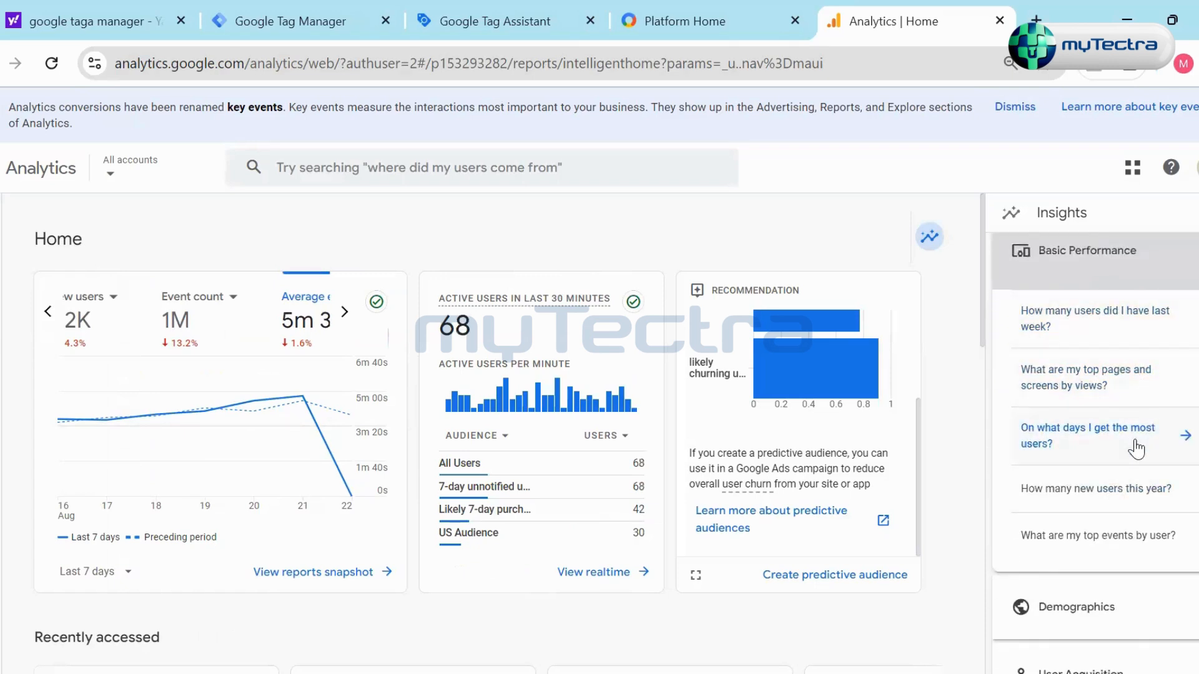
{"action": "left_click", "coordinate": [1104, 332]}
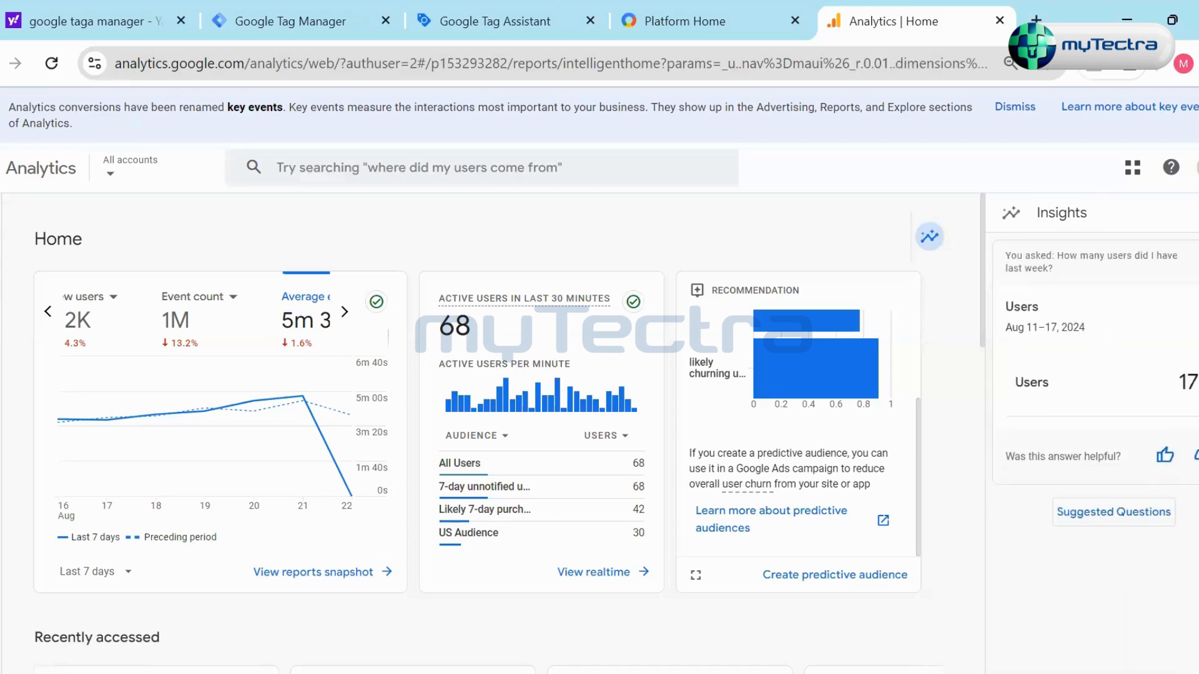
- Return to the suggested questions in Insights and read through the Basic Performance questions
{"action": "left_click", "coordinate": [1138, 512]}
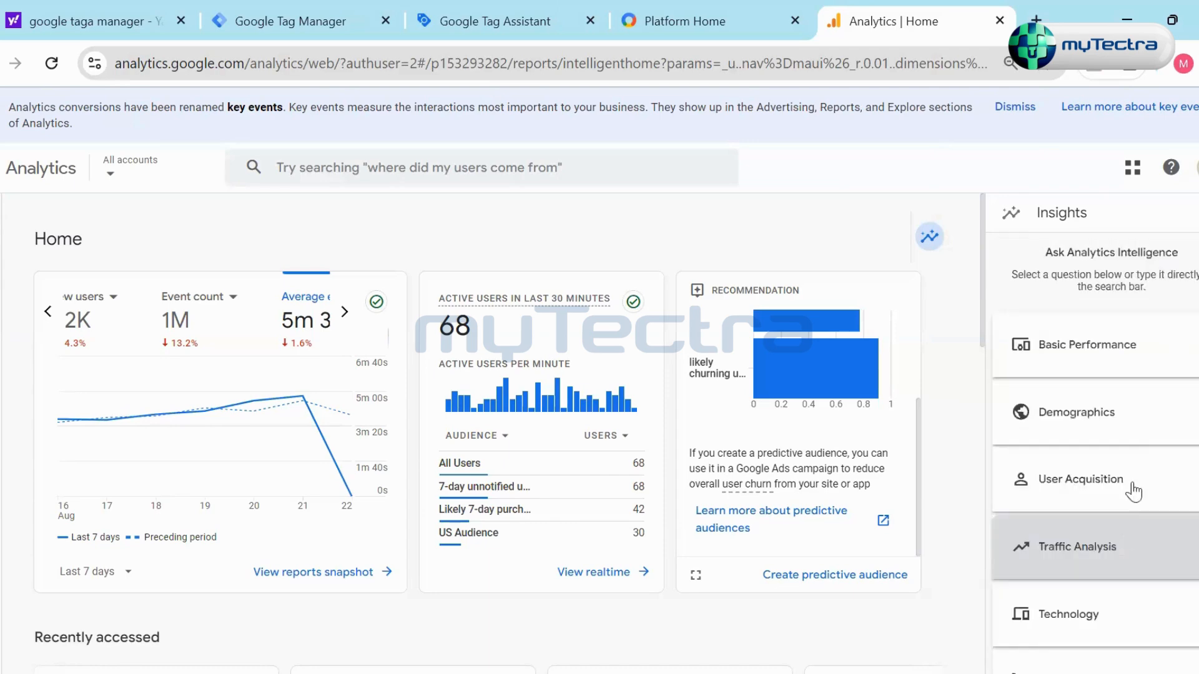
{"action": "scroll", "coordinate": [1124, 387], "scroll_direction": "down", "scroll_amount": 1}
{"action": "left_click", "coordinate": [1120, 326]}
{"action": "scroll", "coordinate": [1115, 437], "scroll_direction": "down", "scroll_amount": 3}
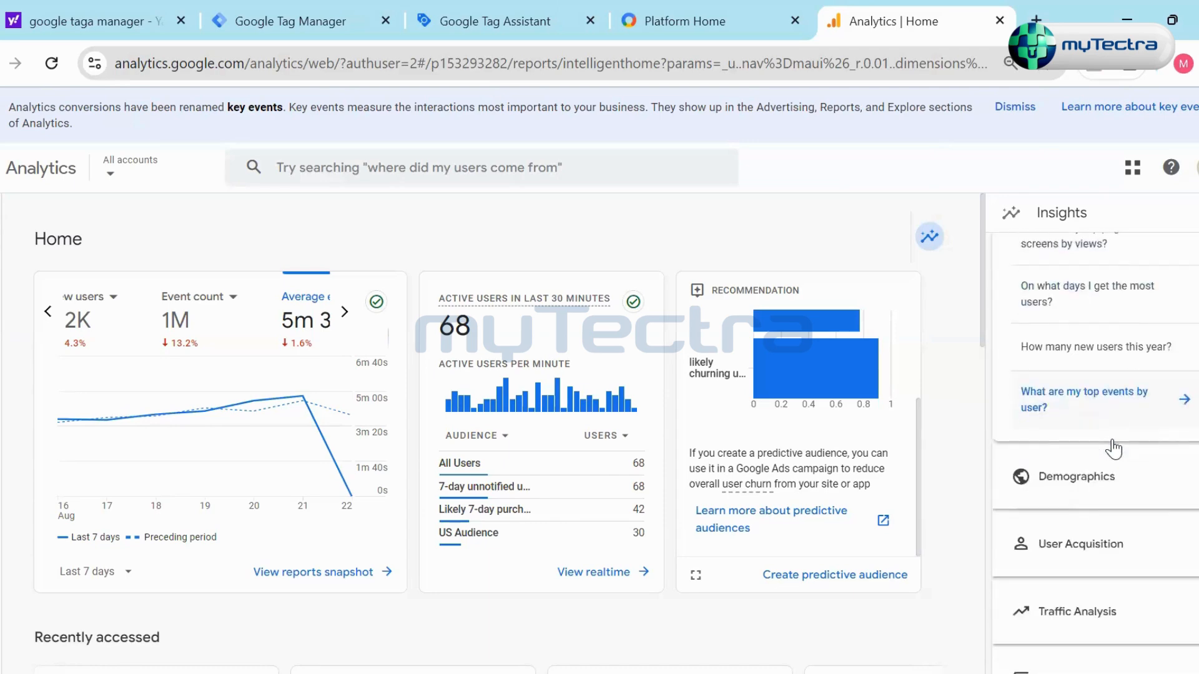
{"action": "scroll", "coordinate": [1117, 381], "scroll_direction": "up", "scroll_amount": 2}
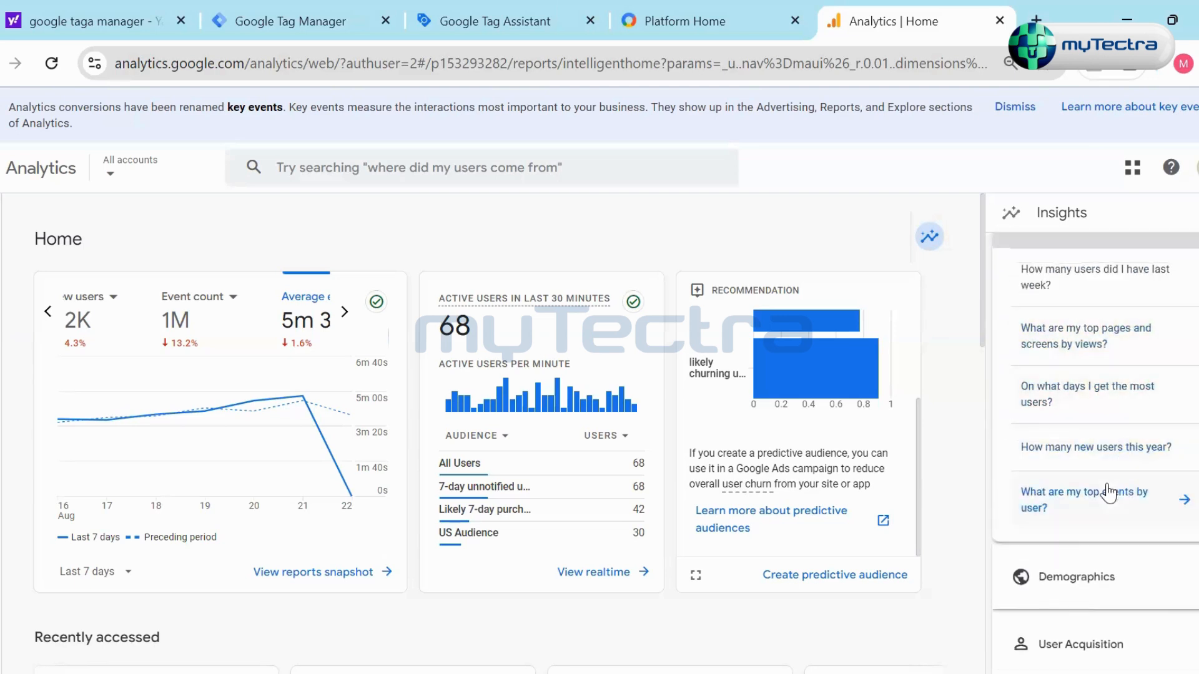
- Ask Insights "What are my top events by user?", read the answer, and return to the suggested questions
{"action": "left_click", "coordinate": [1102, 507]}
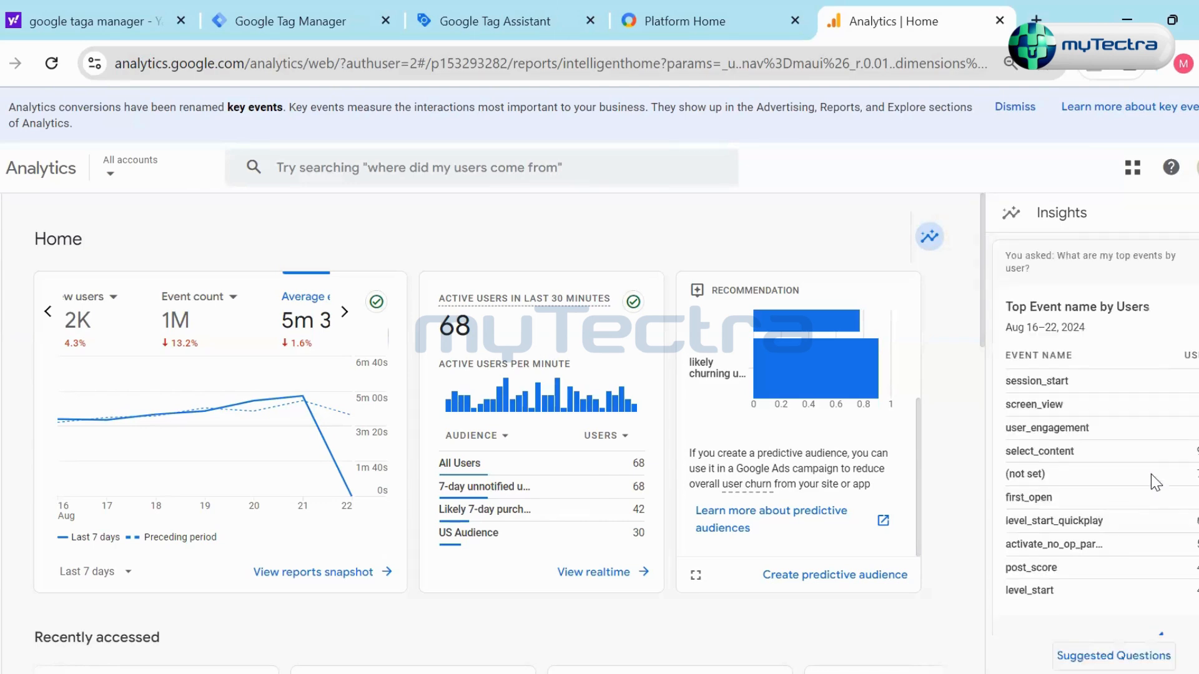
{"action": "scroll", "coordinate": [1122, 462], "scroll_direction": "down", "scroll_amount": 1}
{"action": "scroll", "coordinate": [1123, 499], "scroll_direction": "up", "scroll_amount": 1}
{"action": "scroll", "coordinate": [1127, 518], "scroll_direction": "down", "scroll_amount": 1}
{"action": "left_click", "coordinate": [1112, 654]}
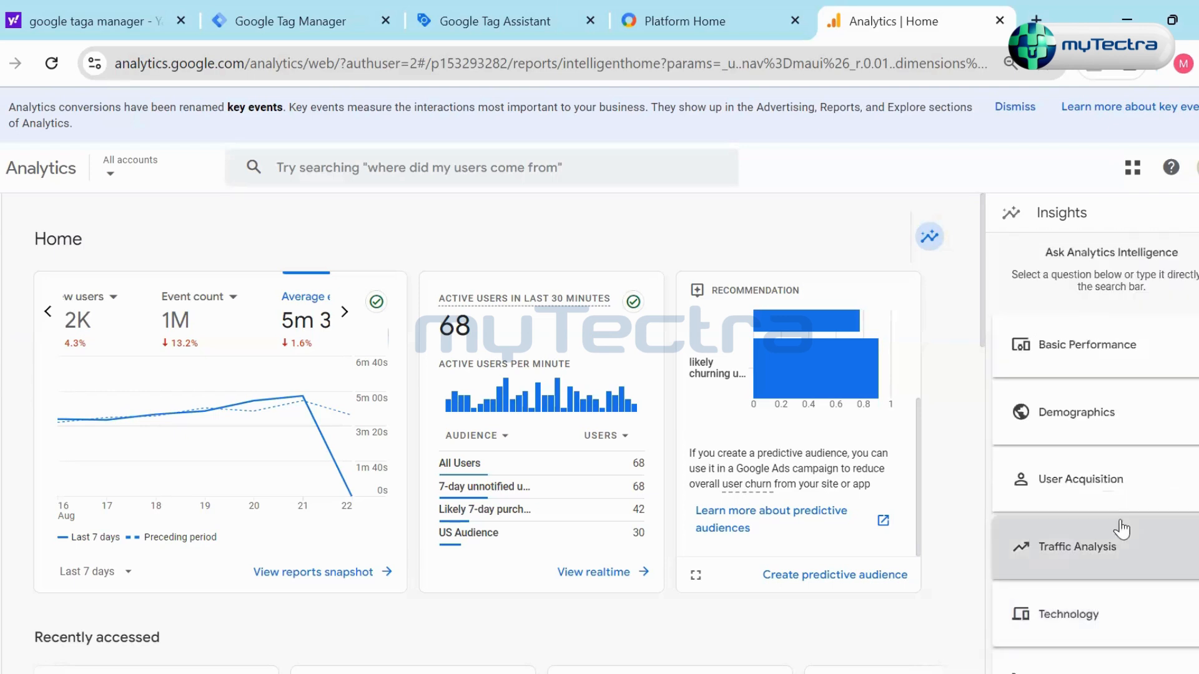
- Browse the suggested question categories and ask the Technology question about the top device models, reading through the answer
{"action": "scroll", "coordinate": [1130, 474], "scroll_direction": "down", "scroll_amount": 1}
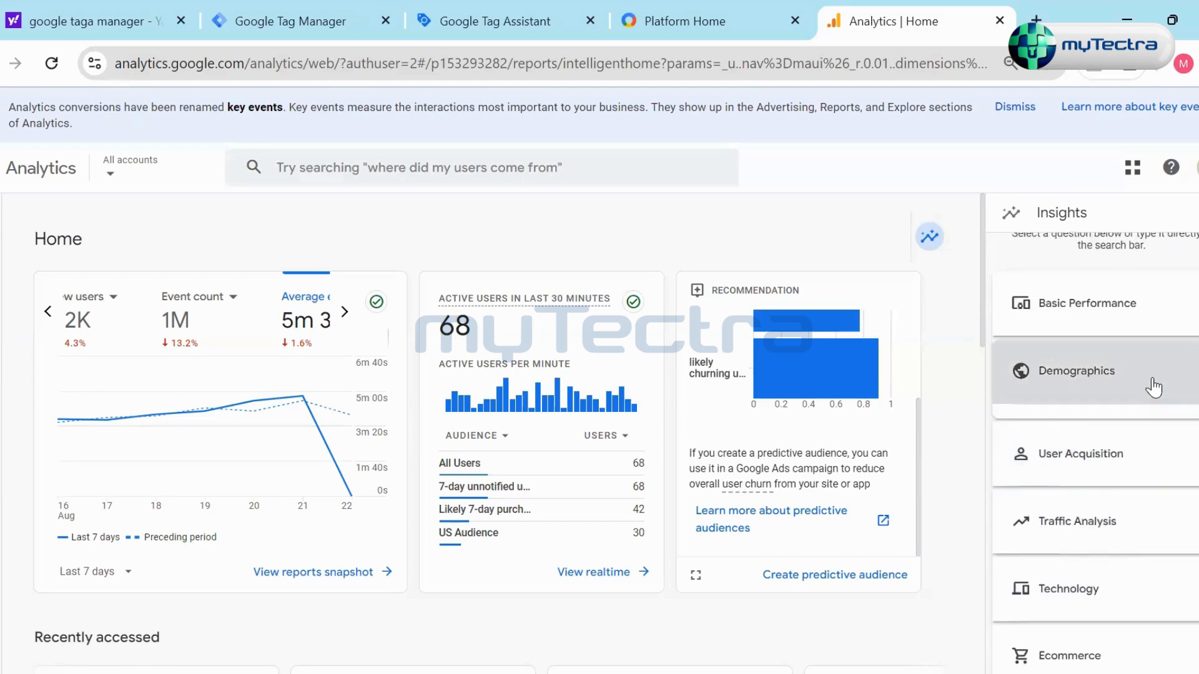
{"action": "left_click", "coordinate": [1152, 383]}
{"action": "left_click", "coordinate": [1148, 383]}
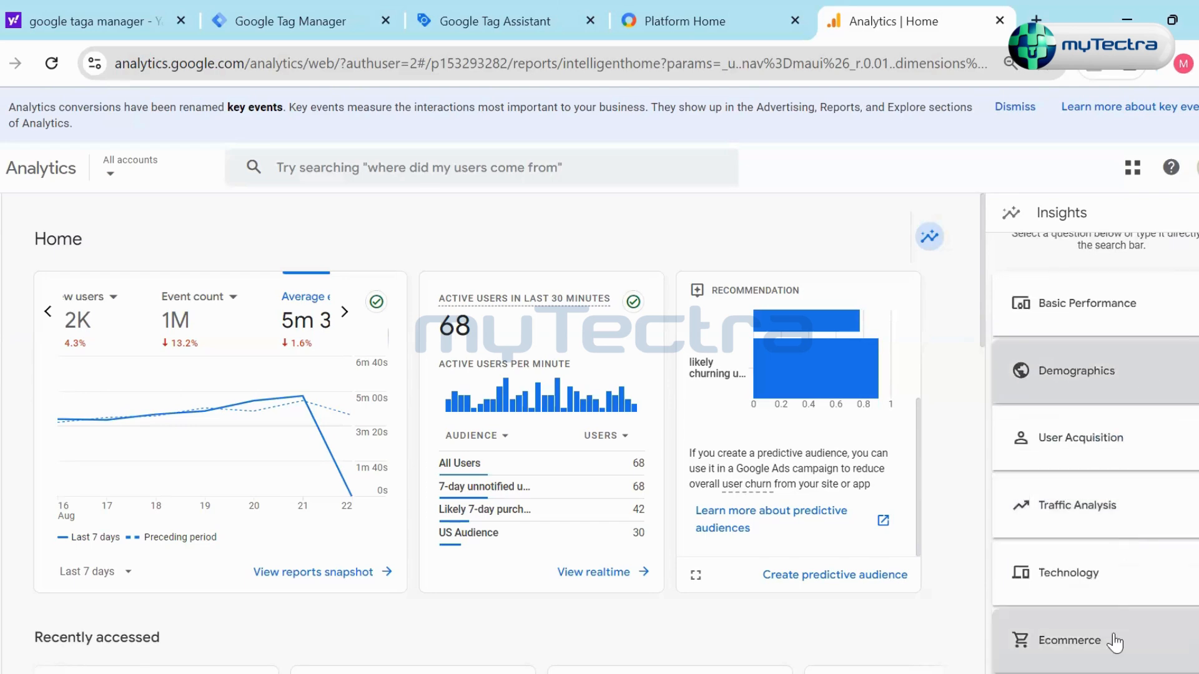
{"action": "left_click", "coordinate": [1114, 580]}
{"action": "scroll", "coordinate": [1123, 494], "scroll_direction": "down", "scroll_amount": 4}
{"action": "left_click", "coordinate": [1127, 375]}
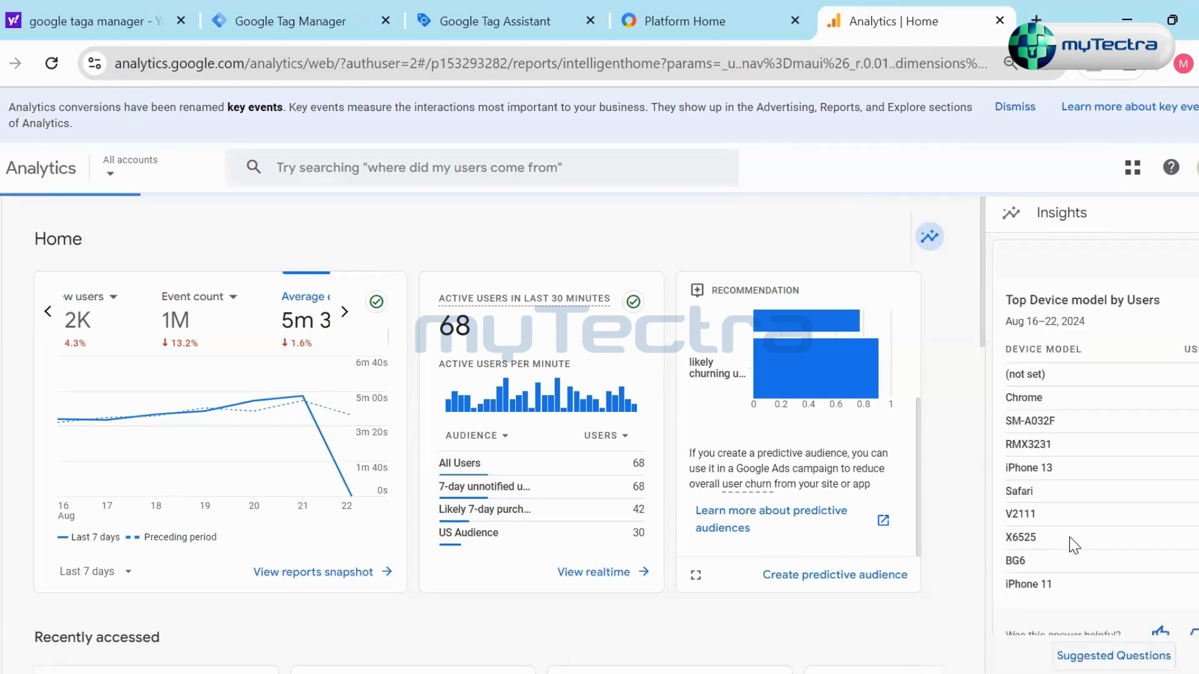
{"action": "scroll", "coordinate": [1133, 505], "scroll_direction": "down", "scroll_amount": 2}
{"action": "scroll", "coordinate": [1132, 504], "scroll_direction": "up", "scroll_amount": 2}
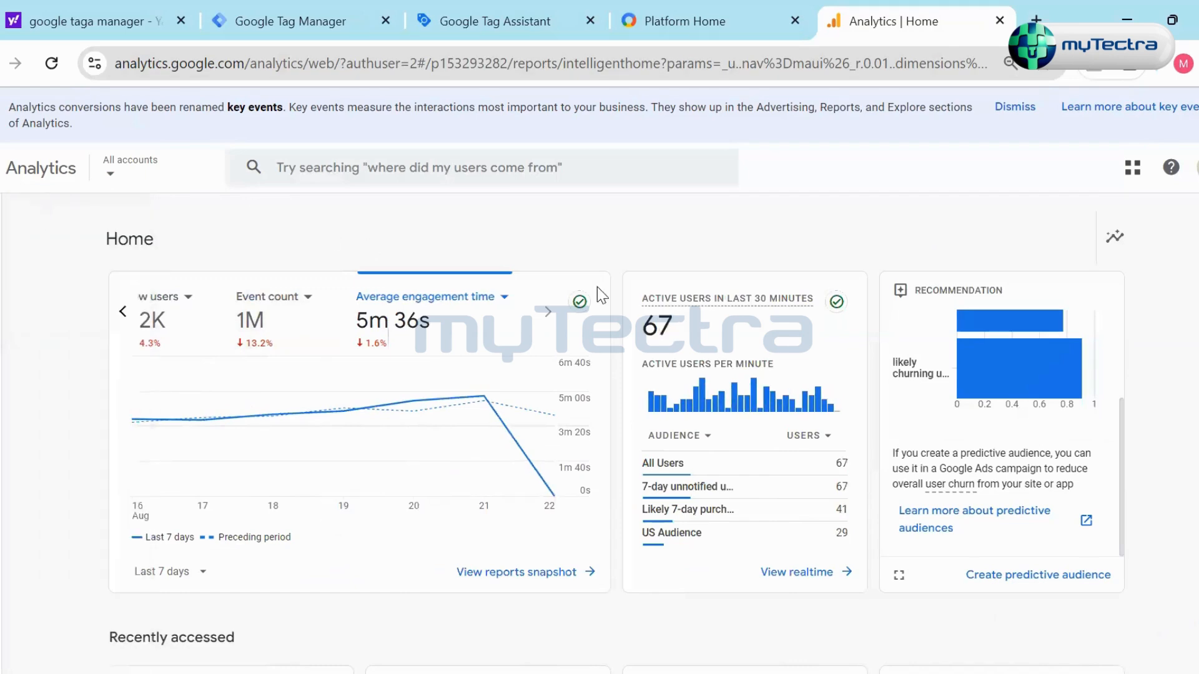
- Review the Suggested for you charts and the Insights & recommendations cards on Home again
{"action": "scroll", "coordinate": [616, 343], "scroll_direction": "down", "scroll_amount": 10}
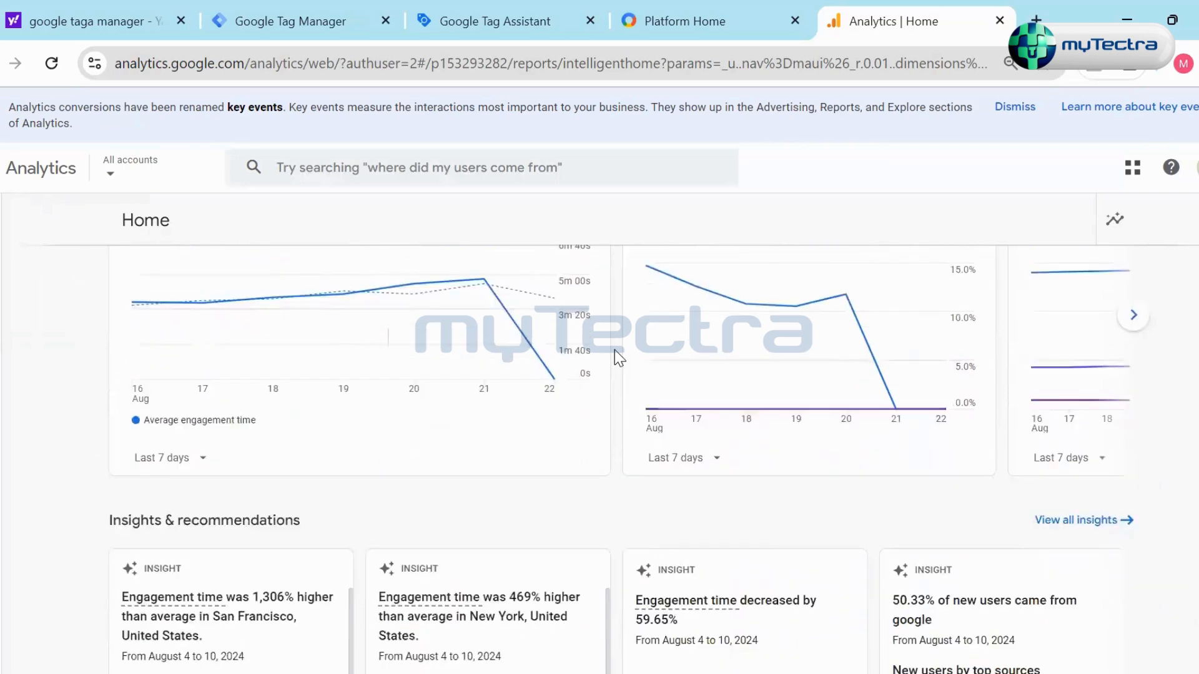
{"action": "scroll", "coordinate": [615, 350], "scroll_direction": "down", "scroll_amount": 5}
{"action": "scroll", "coordinate": [614, 358], "scroll_direction": "up", "scroll_amount": 15}
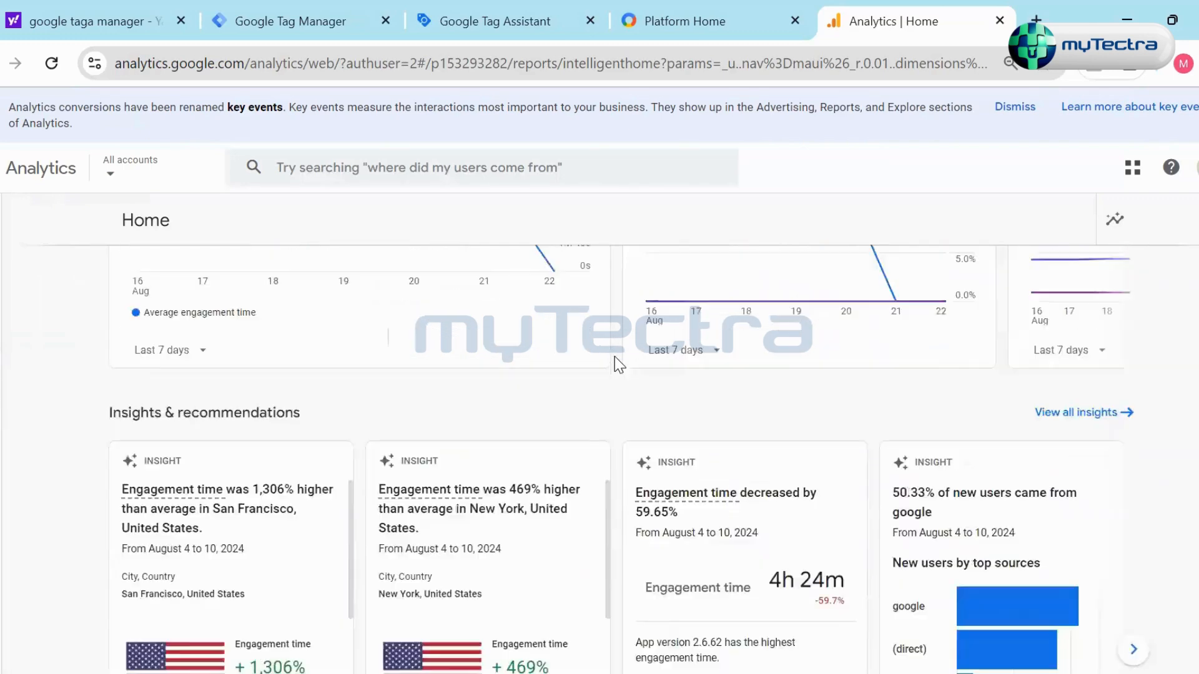
- Open the Reports snapshot and look over its users, active users and revenue cards
{"action": "left_click", "coordinate": [17, 265]}
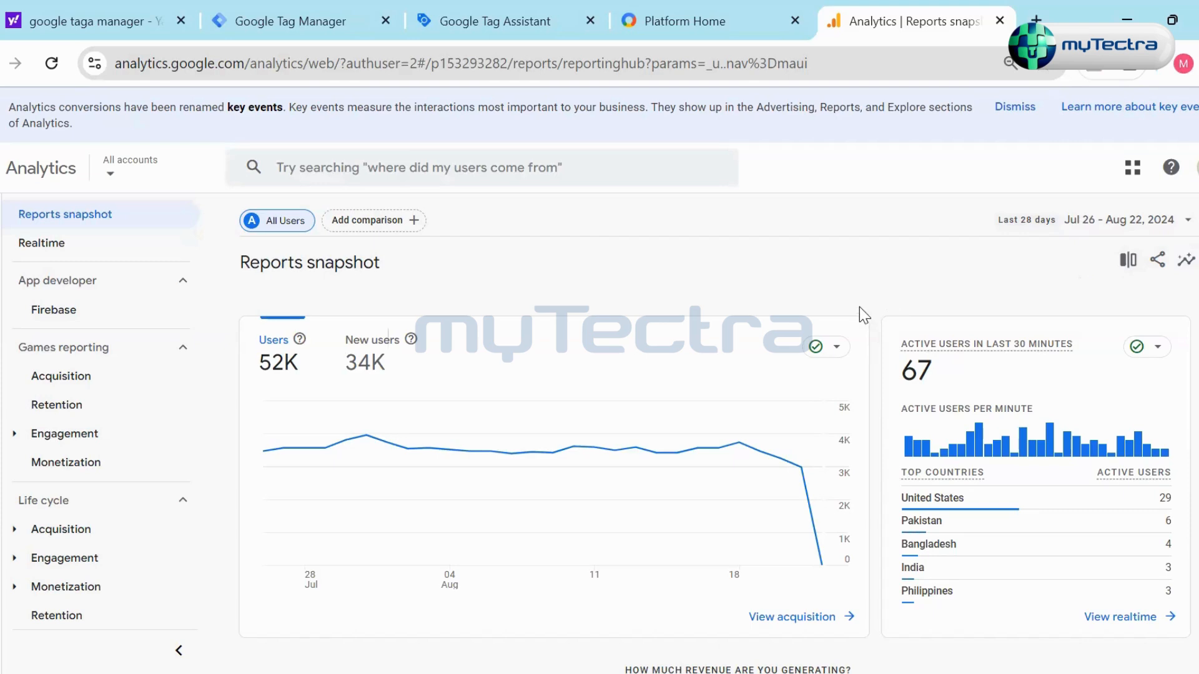
{"action": "scroll", "coordinate": [957, 329], "scroll_direction": "down", "scroll_amount": 5}
{"action": "scroll", "coordinate": [814, 402], "scroll_direction": "up", "scroll_amount": 5}
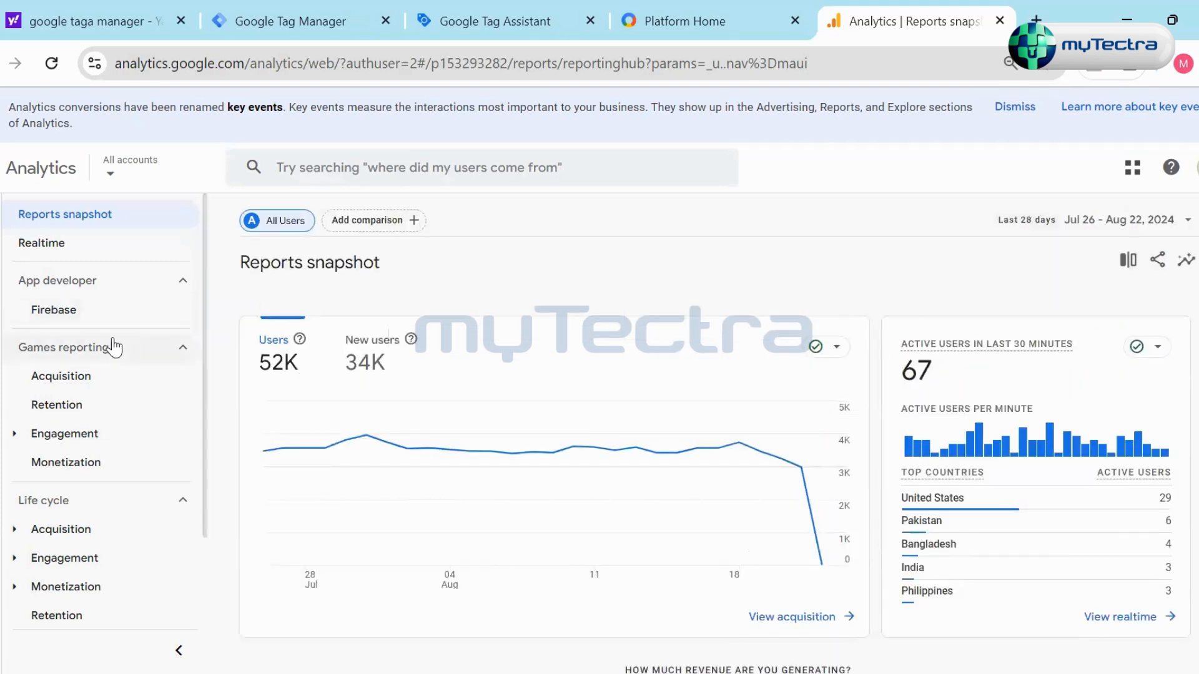
{"action": "mouse_move", "coordinate": [36, 257]}
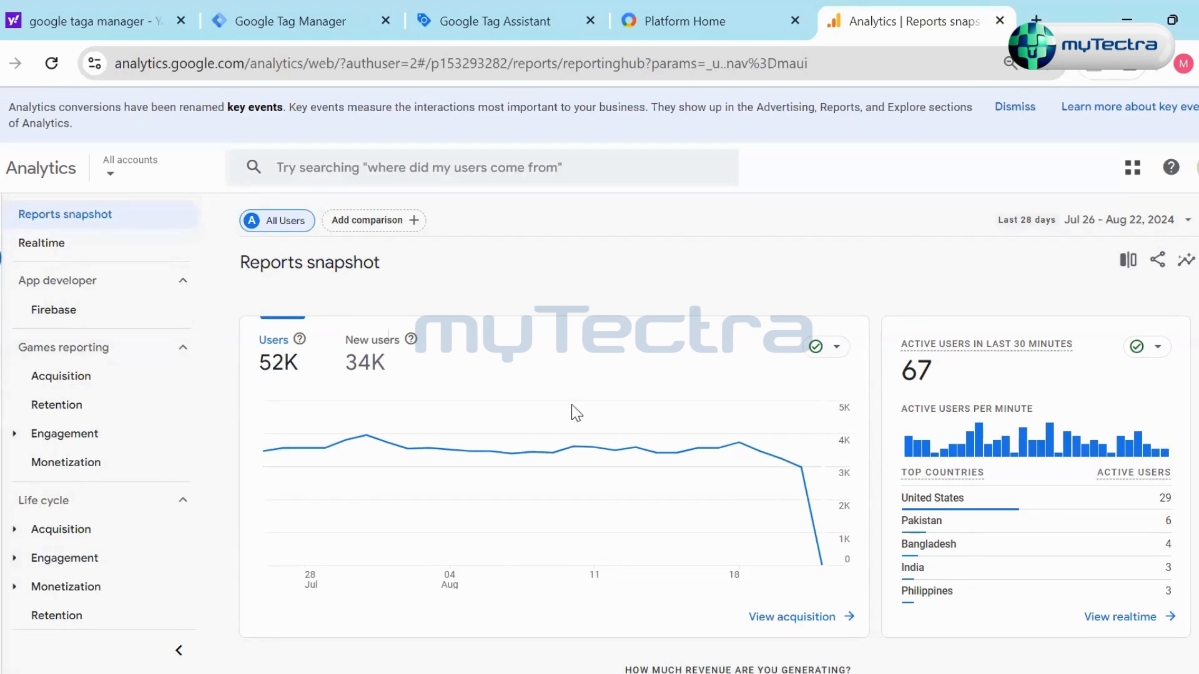
{"action": "scroll", "coordinate": [306, 451], "scroll_direction": "down", "scroll_amount": 6}
{"action": "scroll", "coordinate": [237, 457], "scroll_direction": "up", "scroll_amount": 6}
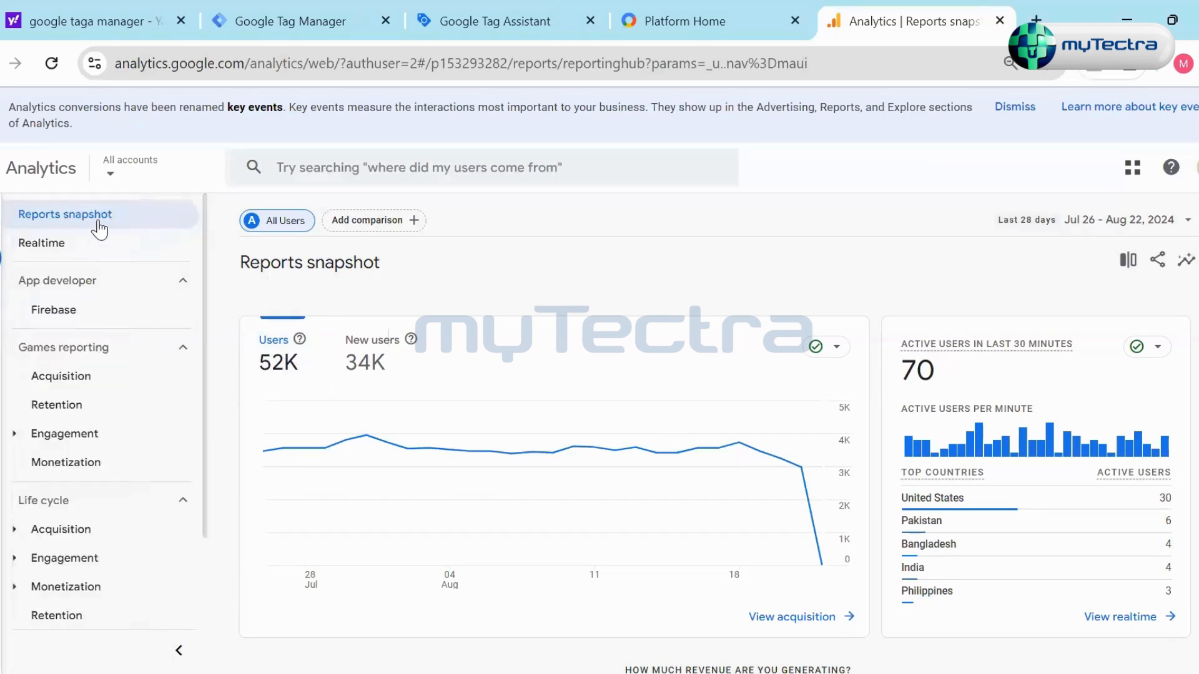
- Read through the whole Reports snapshot, including engagement, retention and the users by country map
{"action": "scroll", "coordinate": [877, 419], "scroll_direction": "down", "scroll_amount": 3}
{"action": "scroll", "coordinate": [875, 414], "scroll_direction": "down", "scroll_amount": 10}
{"action": "scroll", "coordinate": [621, 493], "scroll_direction": "up", "scroll_amount": 1}
{"action": "scroll", "coordinate": [621, 493], "scroll_direction": "down", "scroll_amount": 5}
{"action": "scroll", "coordinate": [777, 486], "scroll_direction": "down", "scroll_amount": 4}
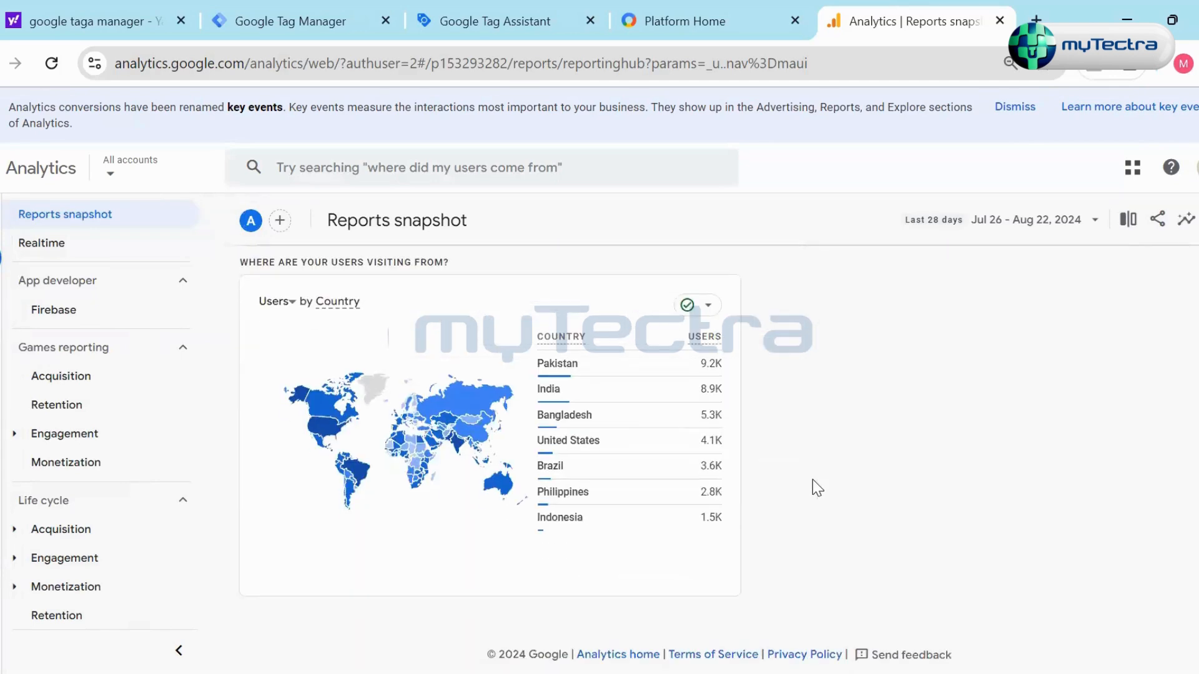
{"action": "scroll", "coordinate": [354, 343], "scroll_direction": "up", "scroll_amount": 5}
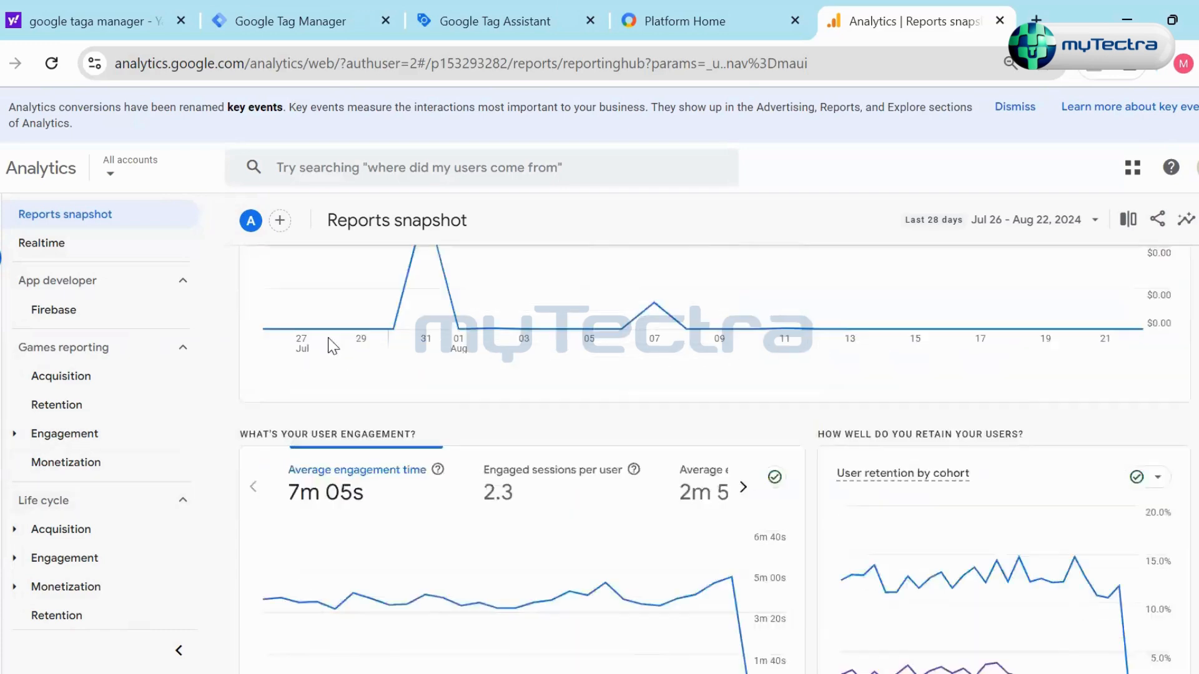
{"action": "scroll", "coordinate": [353, 343], "scroll_direction": "up", "scroll_amount": 3}
- Go back to Home, reopen the Reports snapshot, and review its insights, revenue trend, engagement and retention cards
{"action": "mouse_move", "coordinate": [64, 231]}
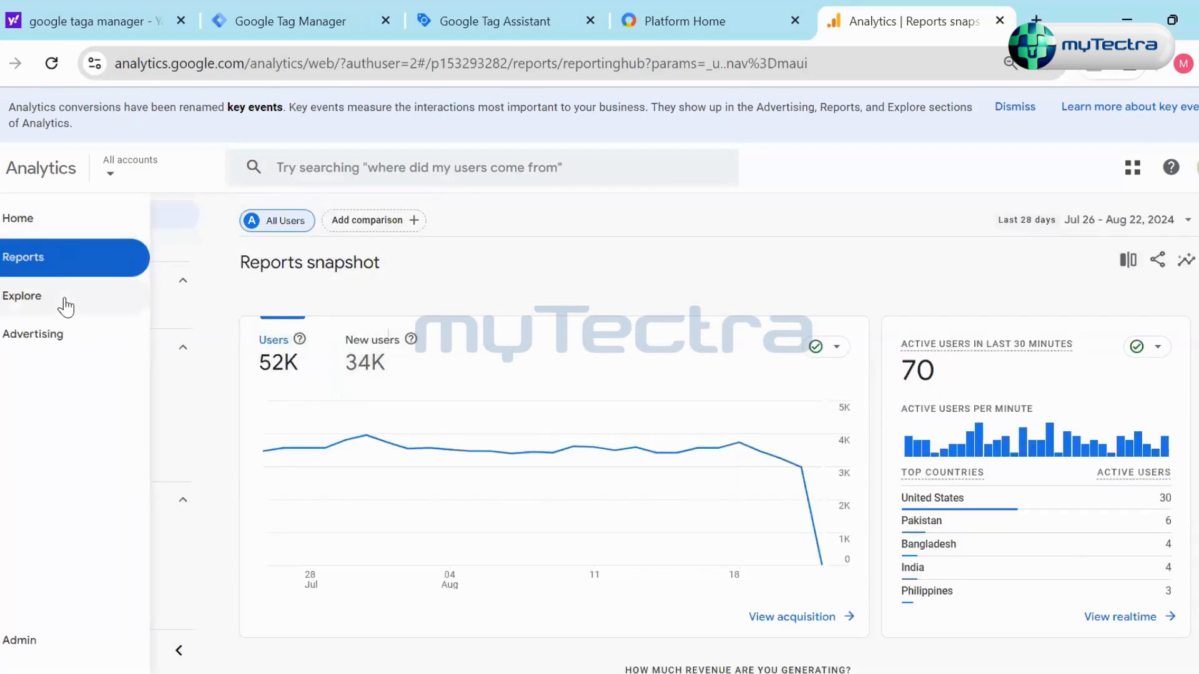
{"action": "left_click", "coordinate": [12, 223]}
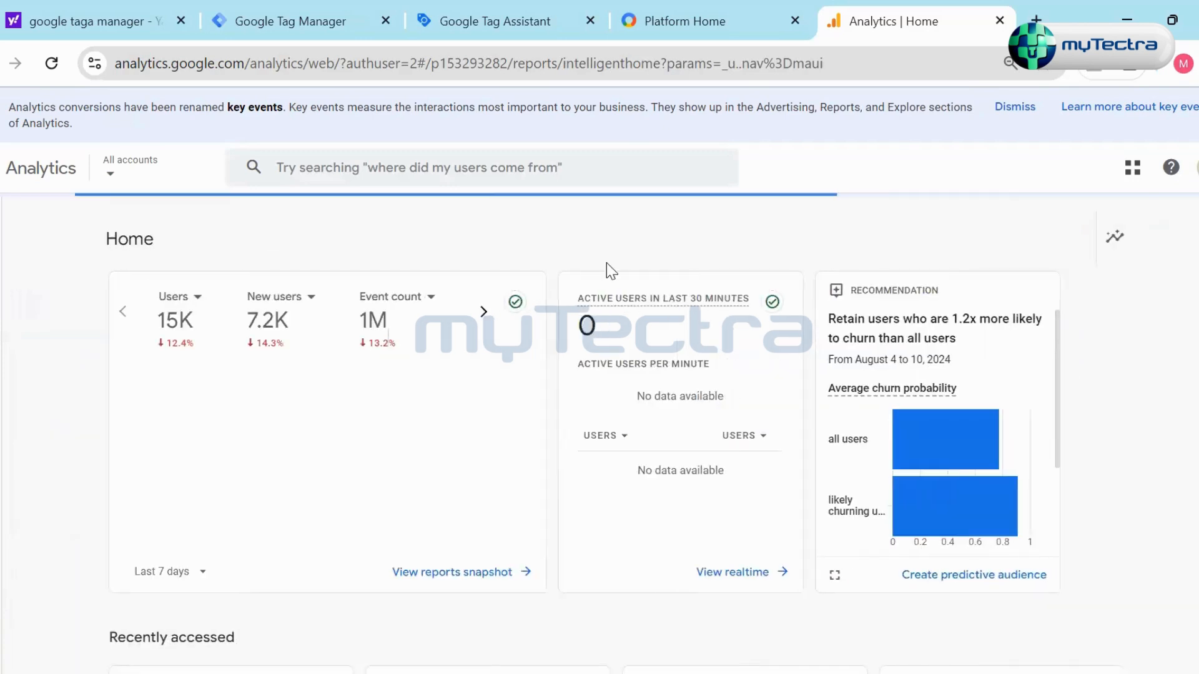
{"action": "left_click", "coordinate": [19, 257]}
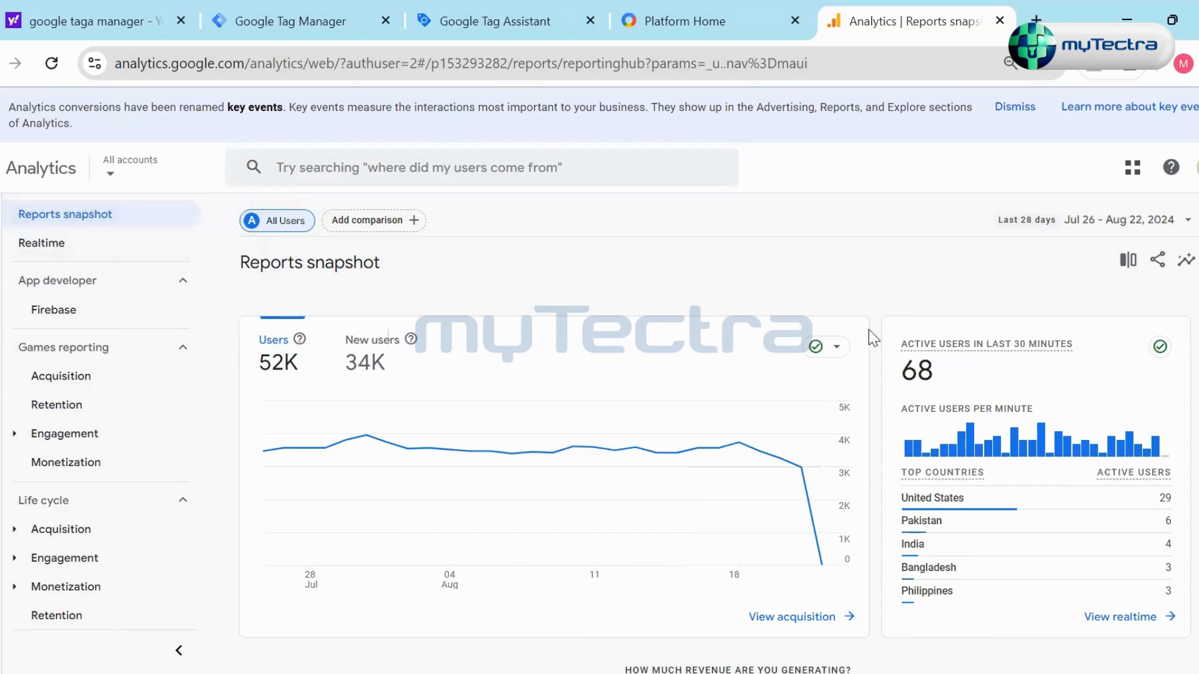
{"action": "scroll", "coordinate": [868, 406], "scroll_direction": "down", "scroll_amount": 6}
{"action": "scroll", "coordinate": [868, 413], "scroll_direction": "up", "scroll_amount": 6}
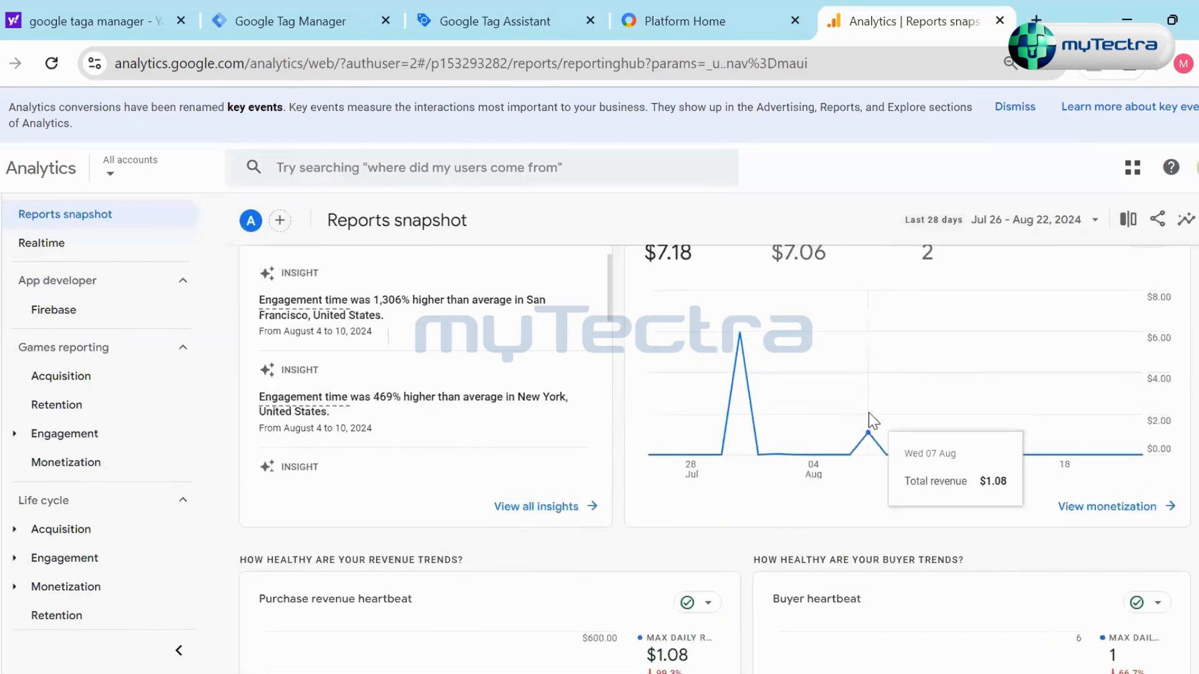
{"action": "scroll", "coordinate": [868, 419], "scroll_direction": "down", "scroll_amount": 15}
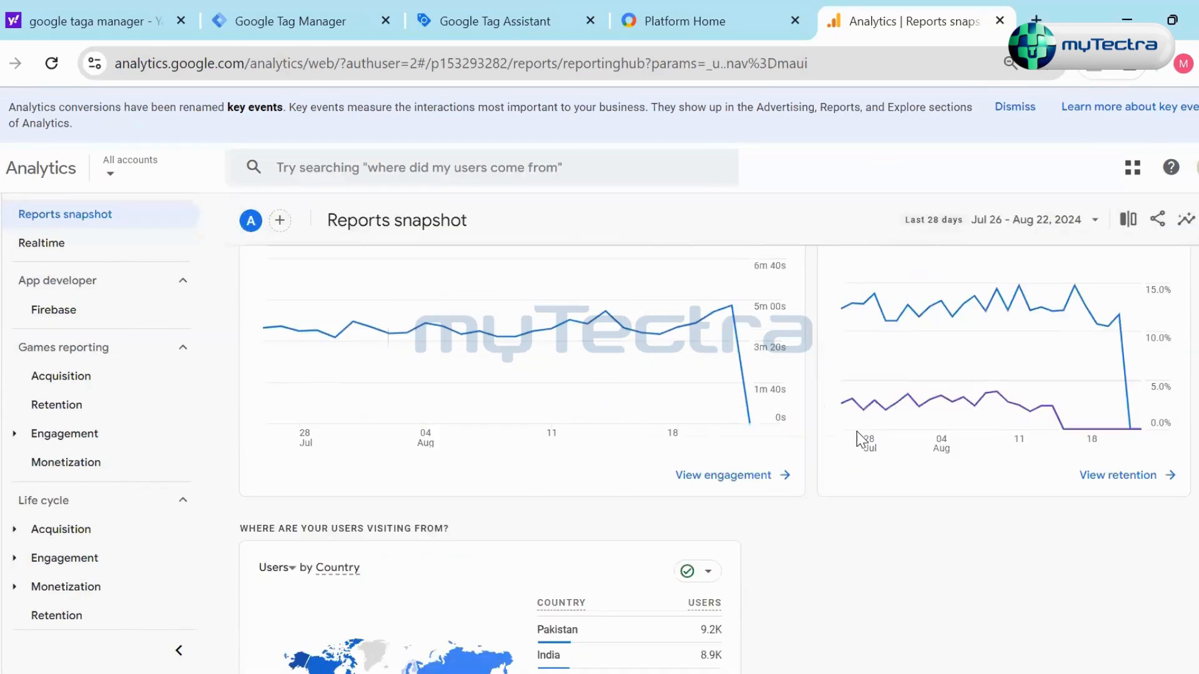
{"action": "scroll", "coordinate": [874, 474], "scroll_direction": "up", "scroll_amount": 15}
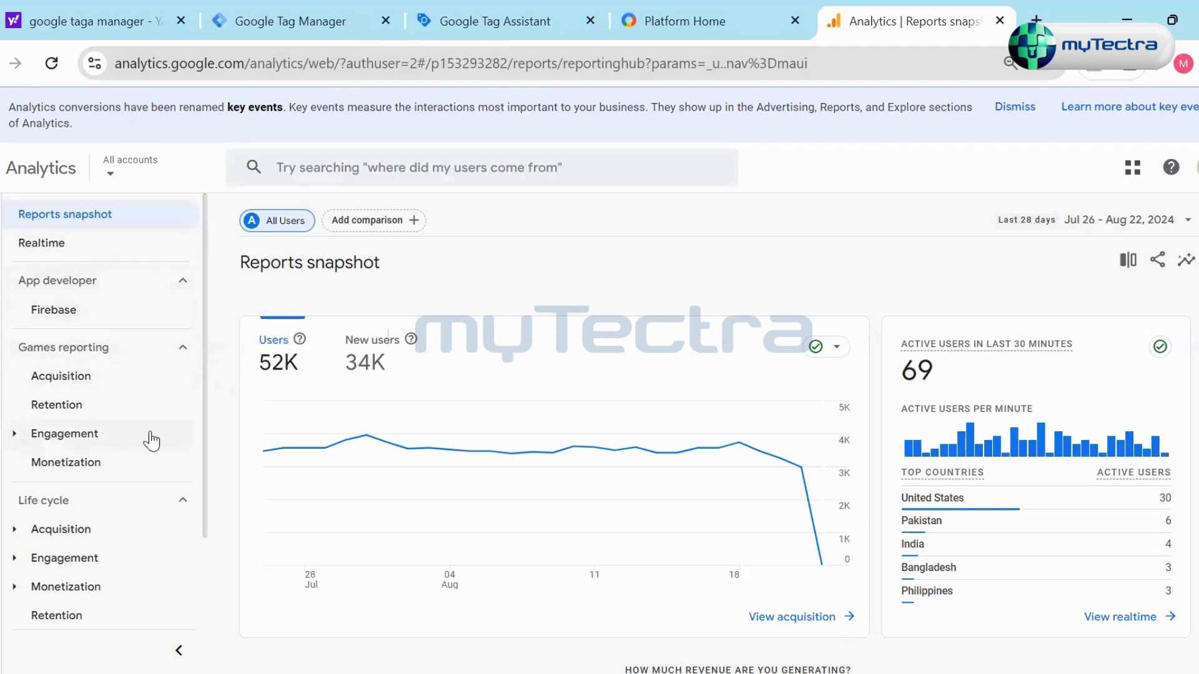
- Open the Life cycle Acquisition overview and look through the available report collections
{"action": "scroll", "coordinate": [128, 474], "scroll_direction": "down", "scroll_amount": 3}
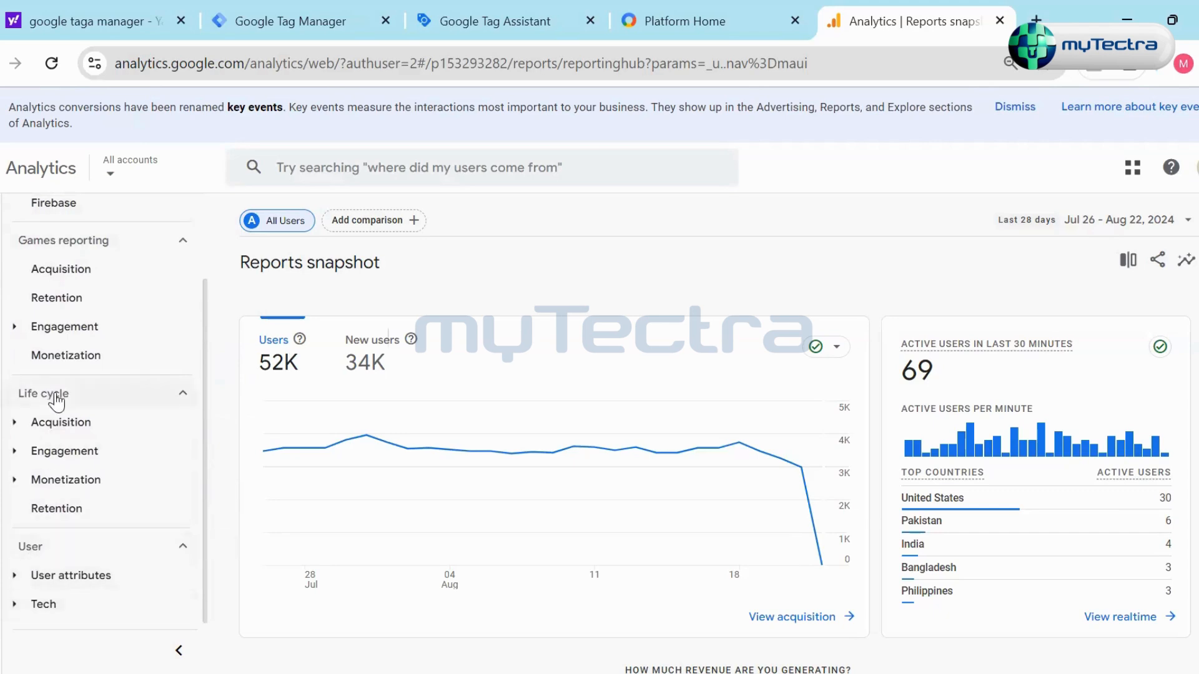
{"action": "left_click", "coordinate": [16, 422]}
{"action": "left_click", "coordinate": [89, 459]}
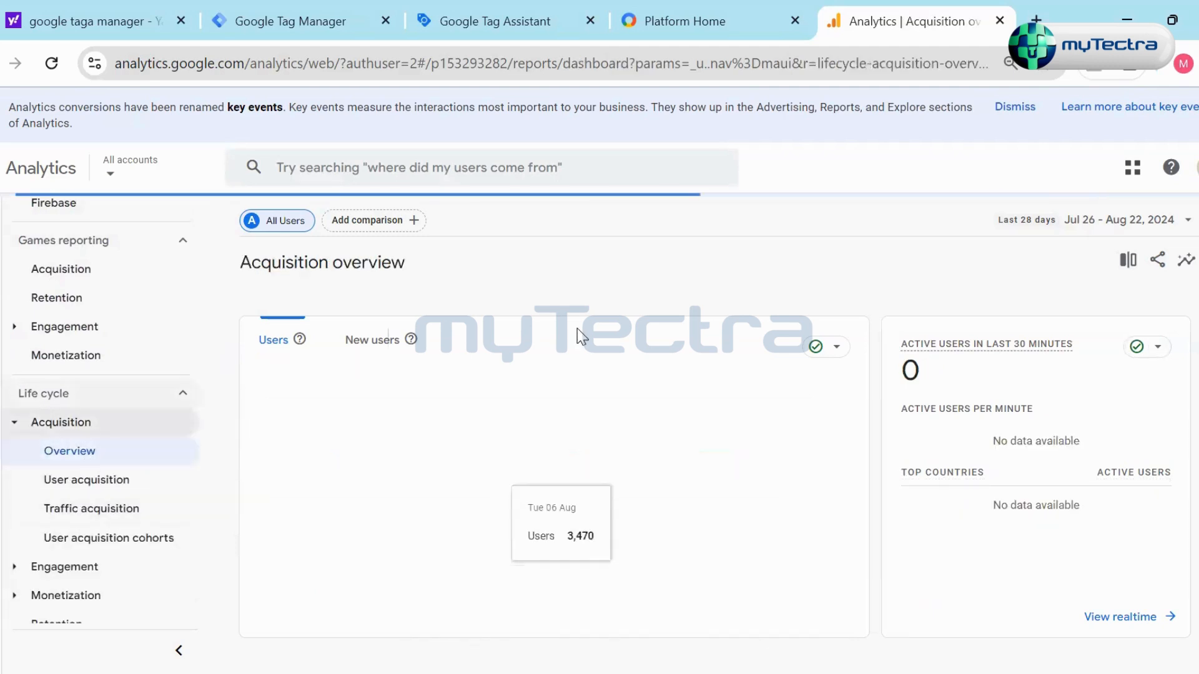
{"action": "scroll", "coordinate": [124, 412], "scroll_direction": "up", "scroll_amount": 2}
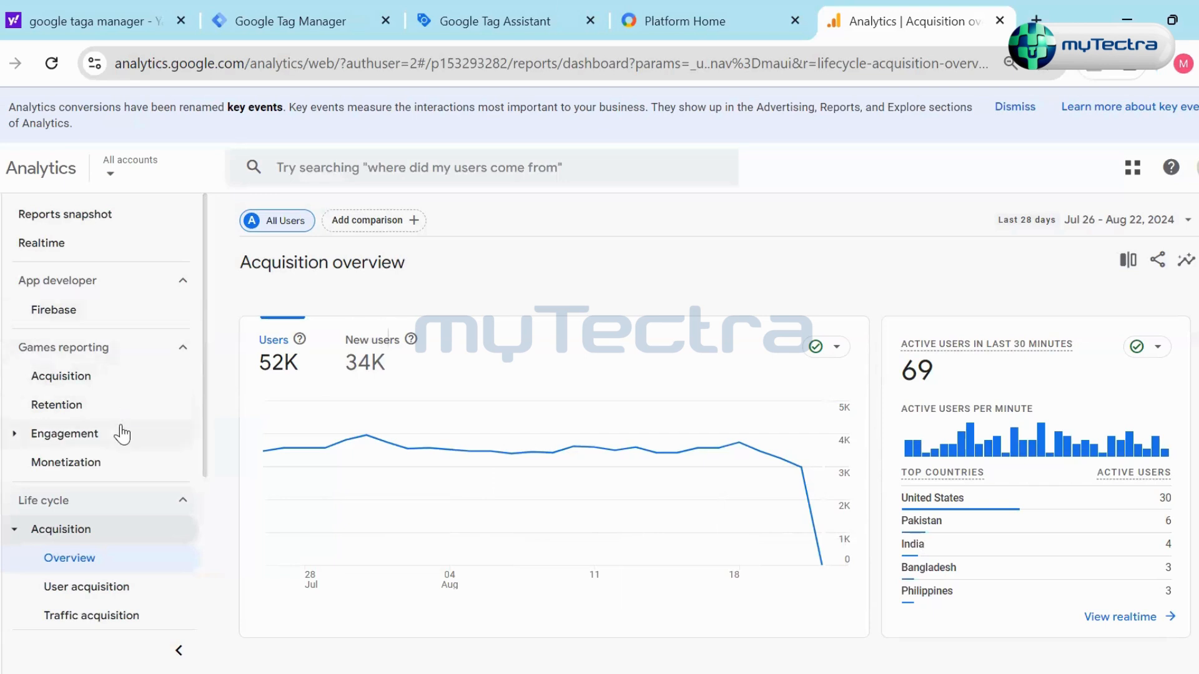
{"action": "scroll", "coordinate": [122, 434], "scroll_direction": "down", "scroll_amount": 3}
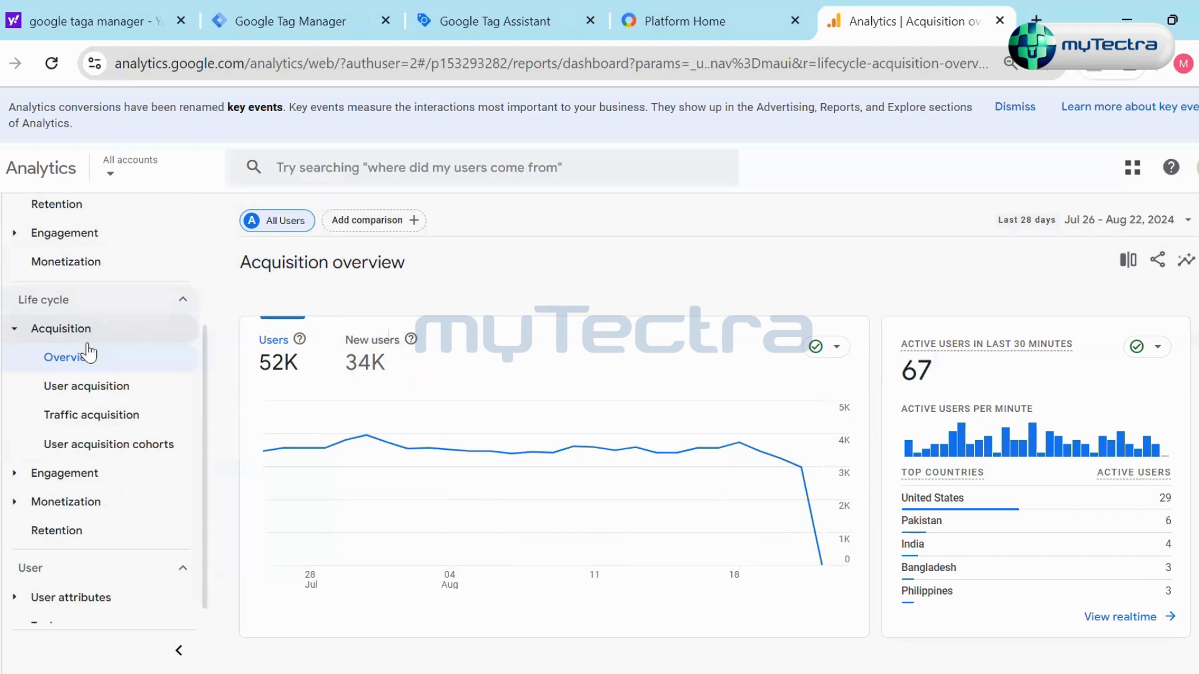
{"action": "scroll", "coordinate": [56, 268], "scroll_direction": "up", "scroll_amount": 3}
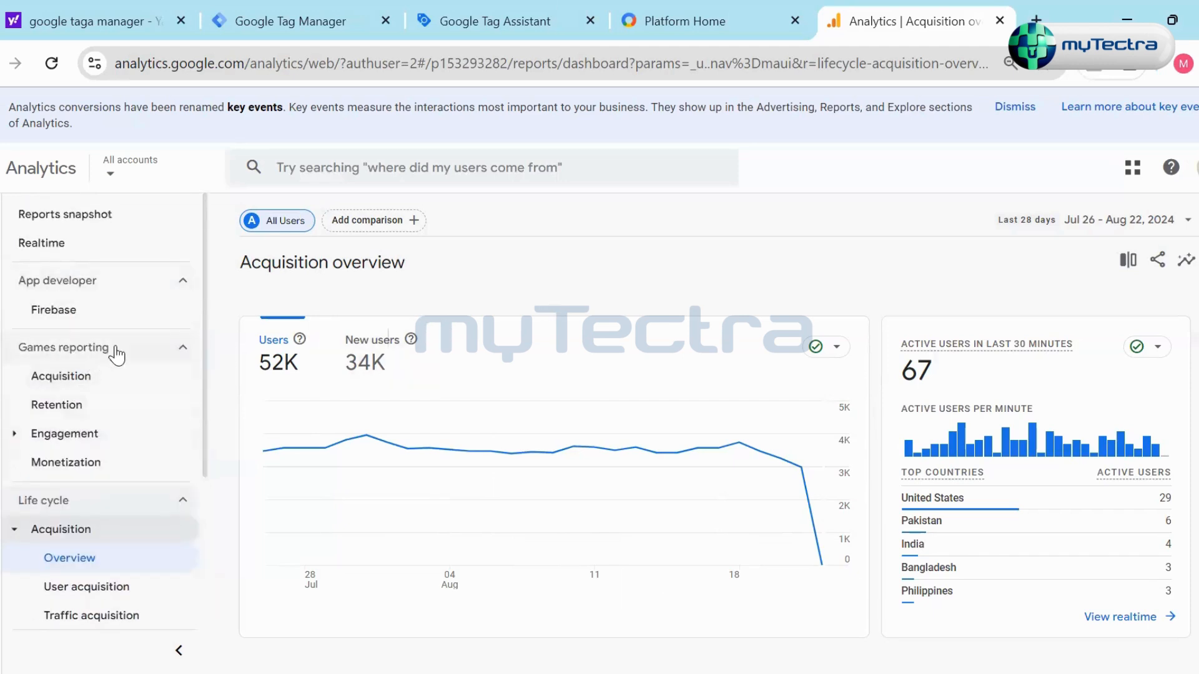
- Visit the Games reporting Acquisition report, open the Firebase overview, and examine its app version, retention and event cards
{"action": "left_click", "coordinate": [98, 372]}
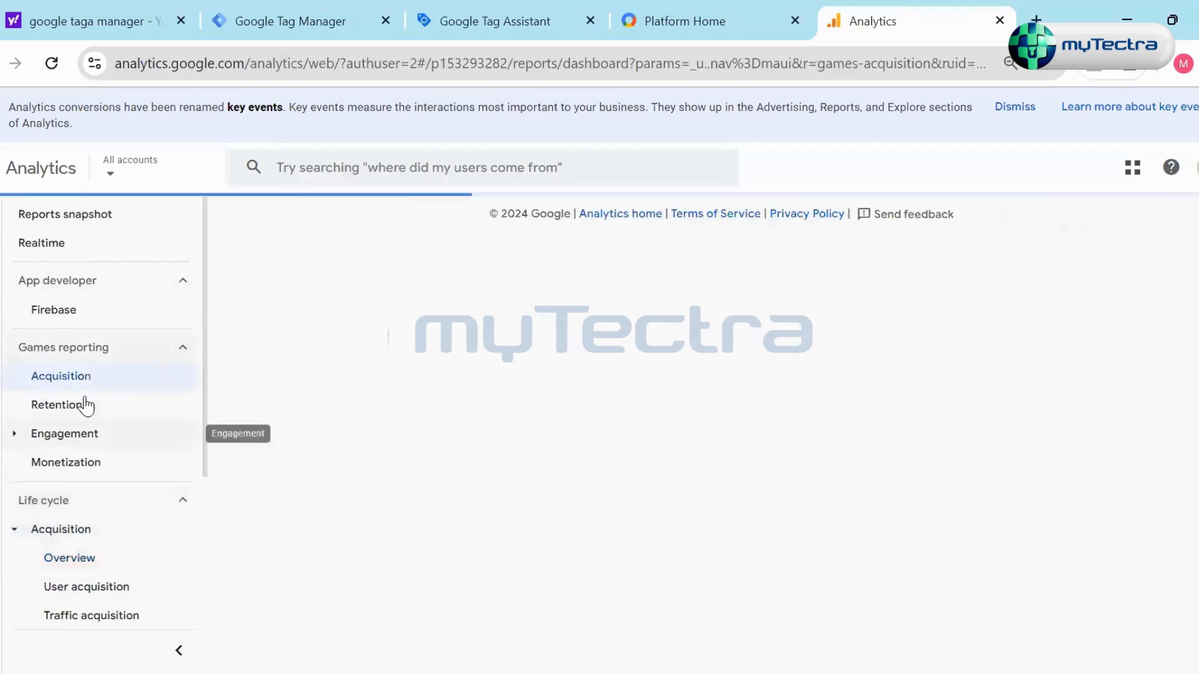
{"action": "left_click", "coordinate": [55, 316]}
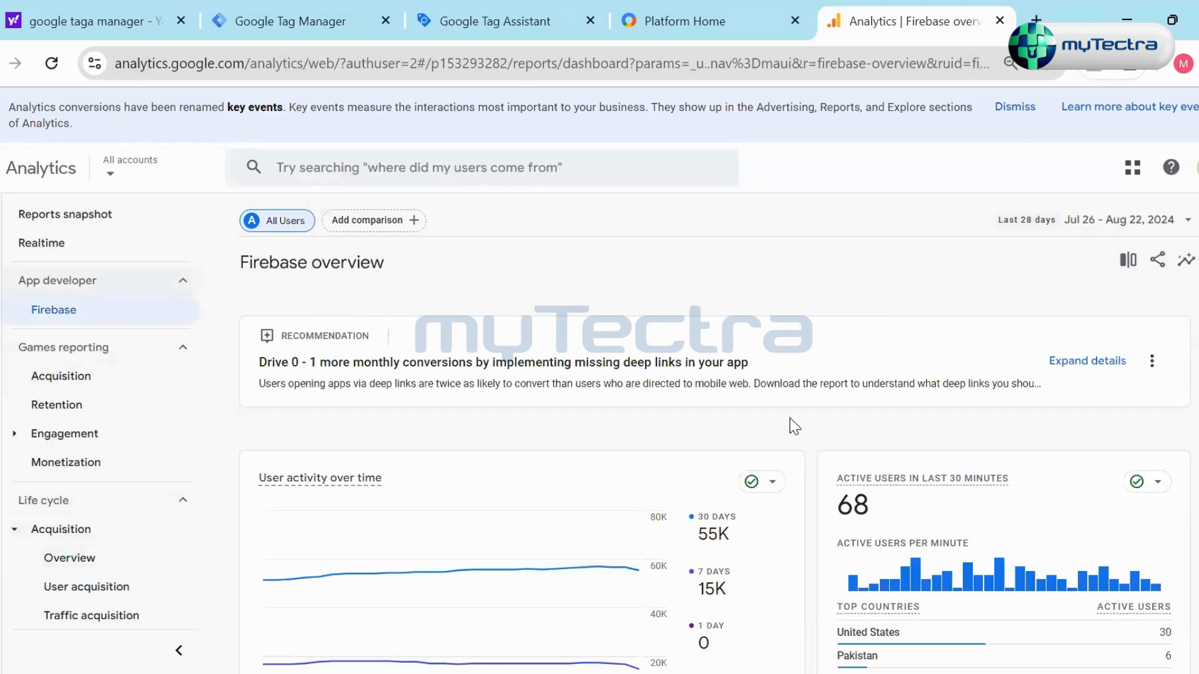
{"action": "scroll", "coordinate": [812, 463], "scroll_direction": "down", "scroll_amount": 6}
{"action": "scroll", "coordinate": [814, 465], "scroll_direction": "down", "scroll_amount": 2}
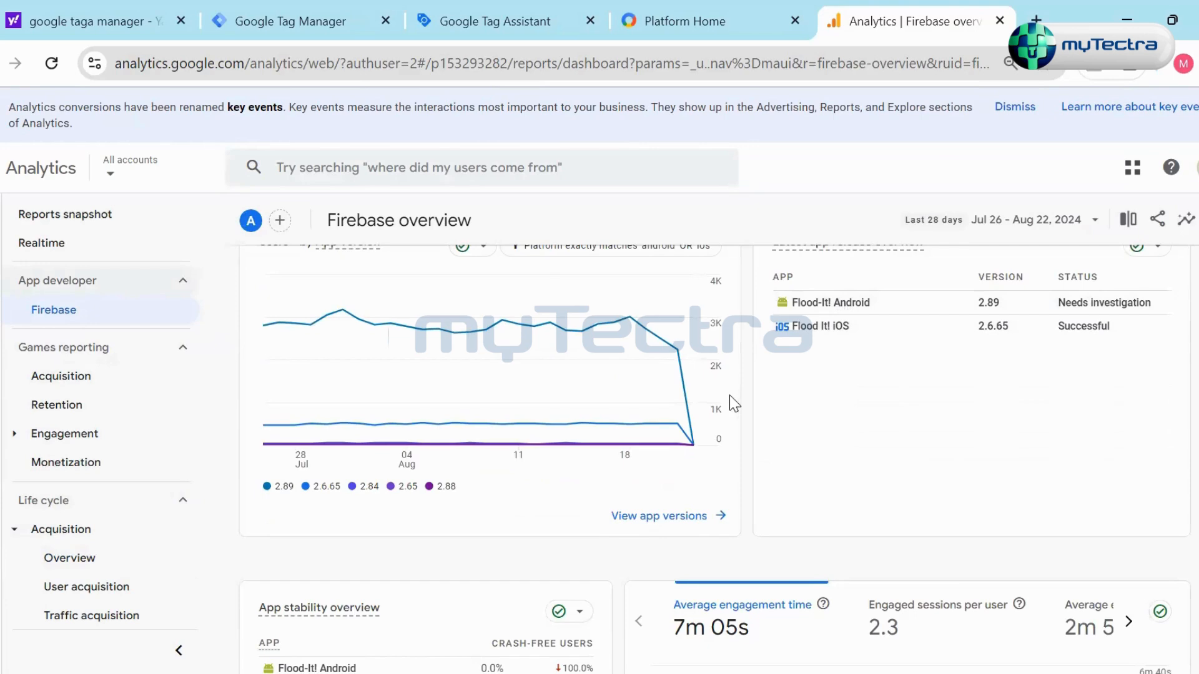
{"action": "scroll", "coordinate": [766, 441], "scroll_direction": "down", "scroll_amount": 6}
{"action": "scroll", "coordinate": [661, 453], "scroll_direction": "down", "scroll_amount": 16}
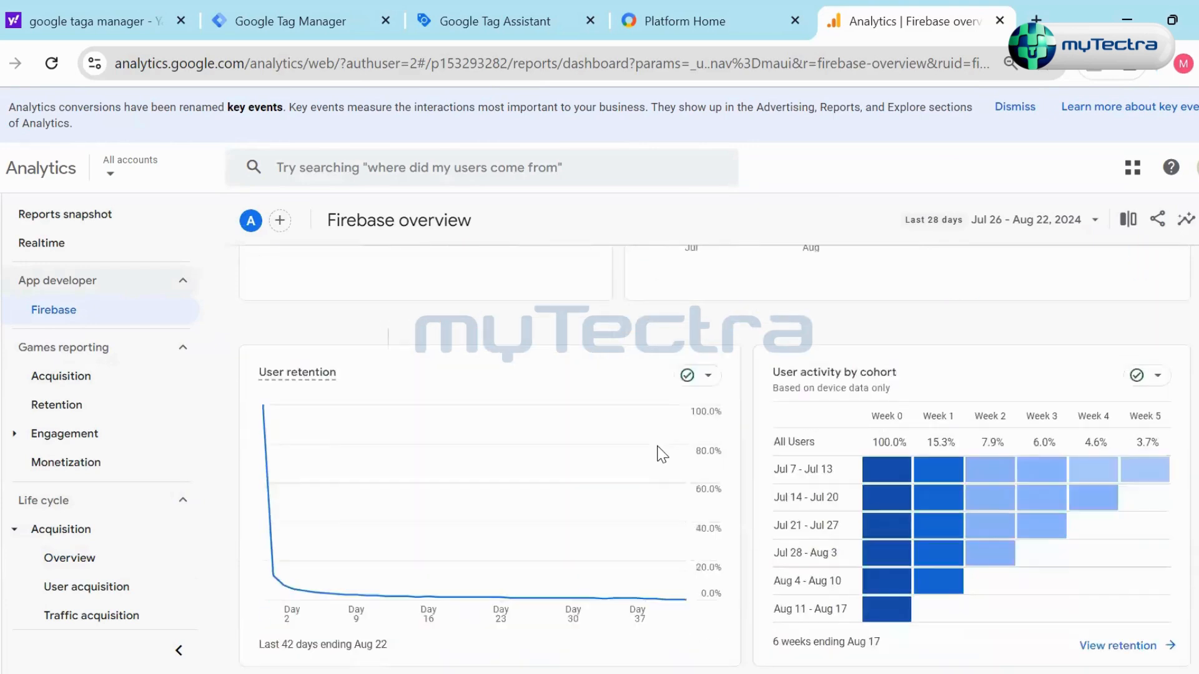
{"action": "scroll", "coordinate": [749, 466], "scroll_direction": "down", "scroll_amount": 2}
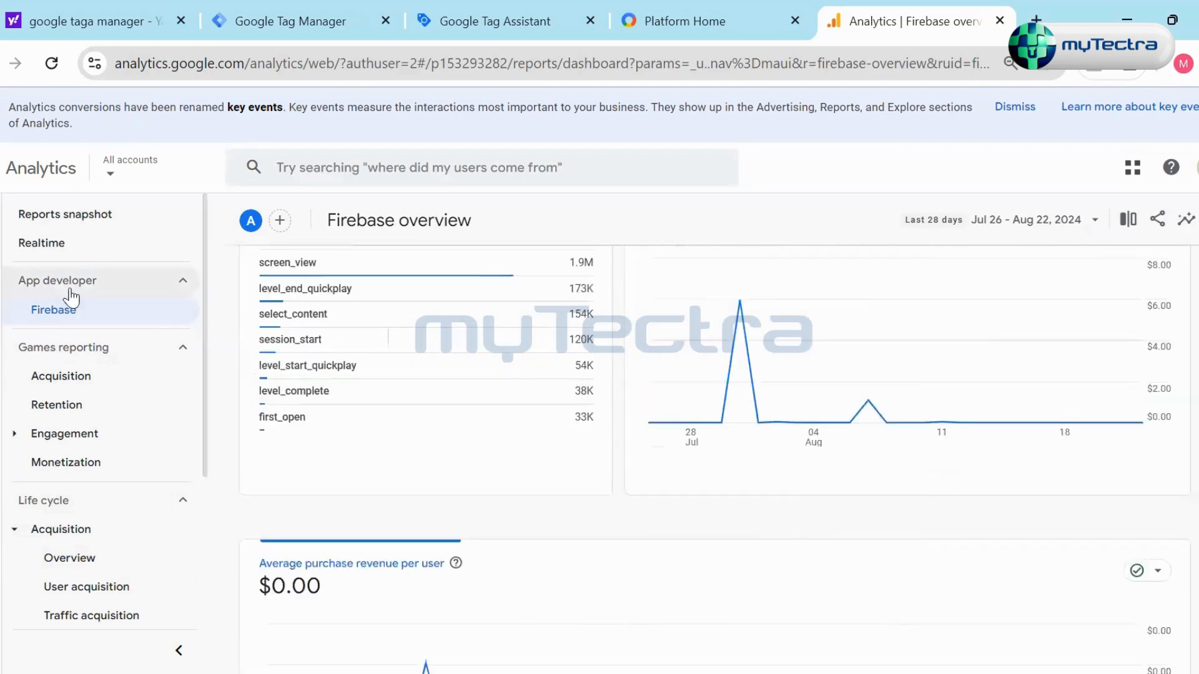
- Reopen the Life cycle Acquisition overview and look over its users and realtime cards
{"action": "scroll", "coordinate": [156, 438], "scroll_direction": "down", "scroll_amount": 3}
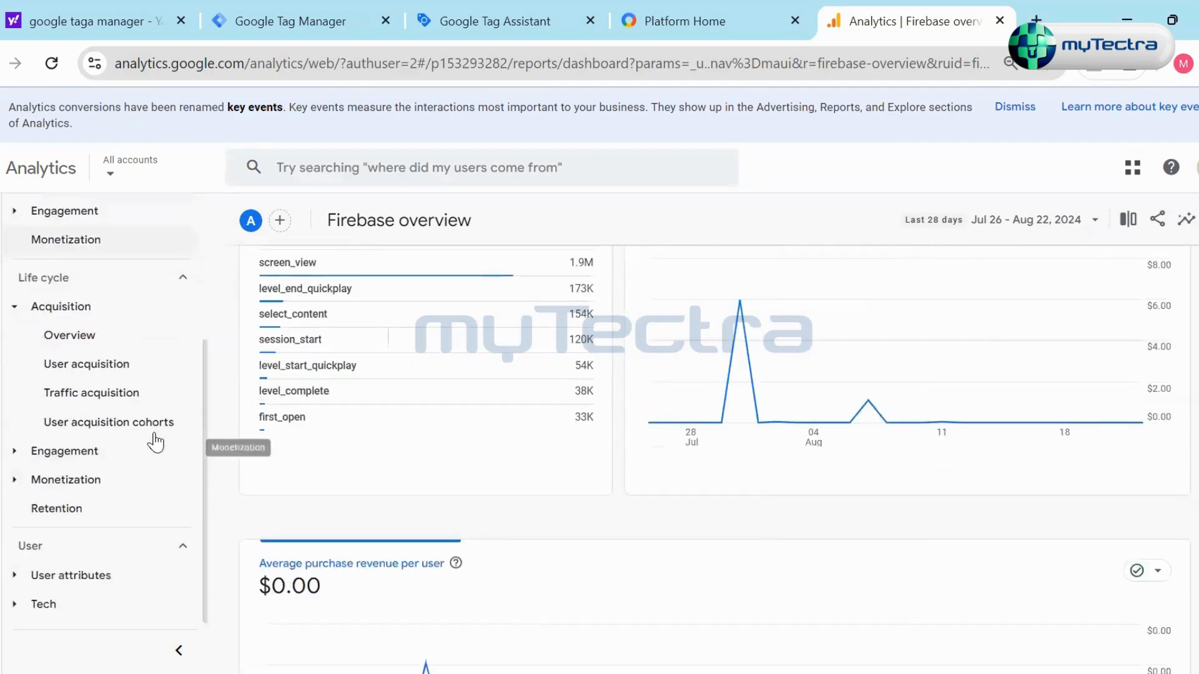
{"action": "left_click", "coordinate": [83, 325]}
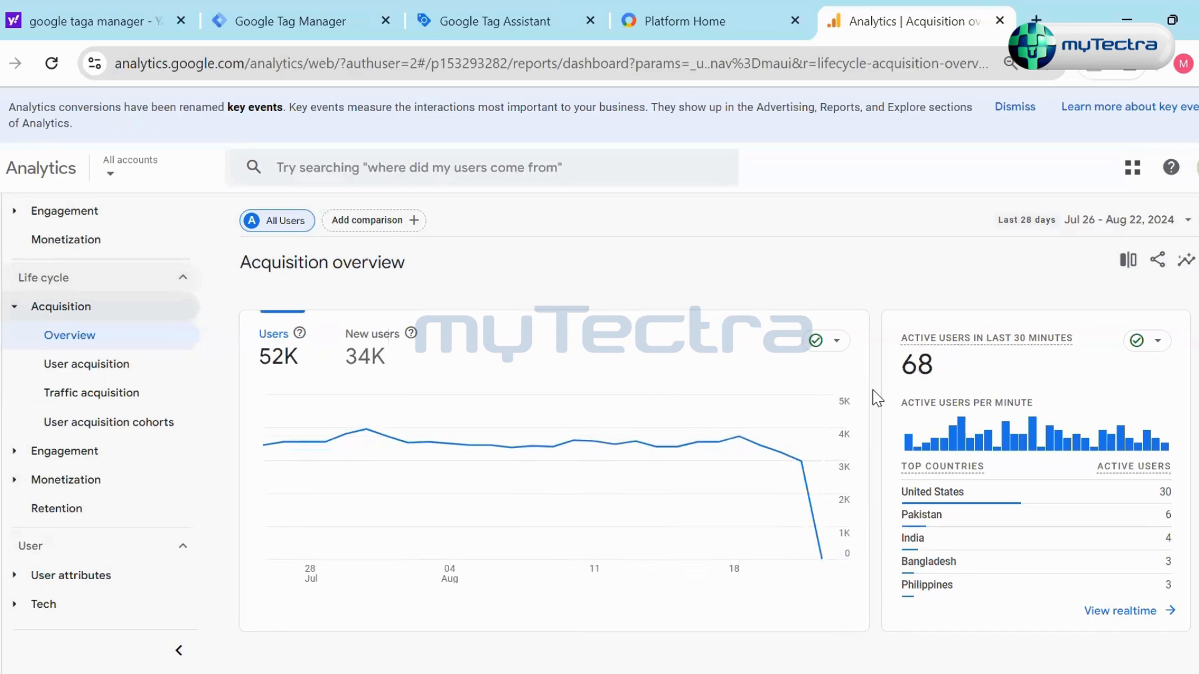
{"action": "scroll", "coordinate": [875, 396], "scroll_direction": "down", "scroll_amount": 3}
- Open the User acquisition report and examine its table of new users and engagement by first user primary channel group
{"action": "left_click", "coordinate": [95, 366]}
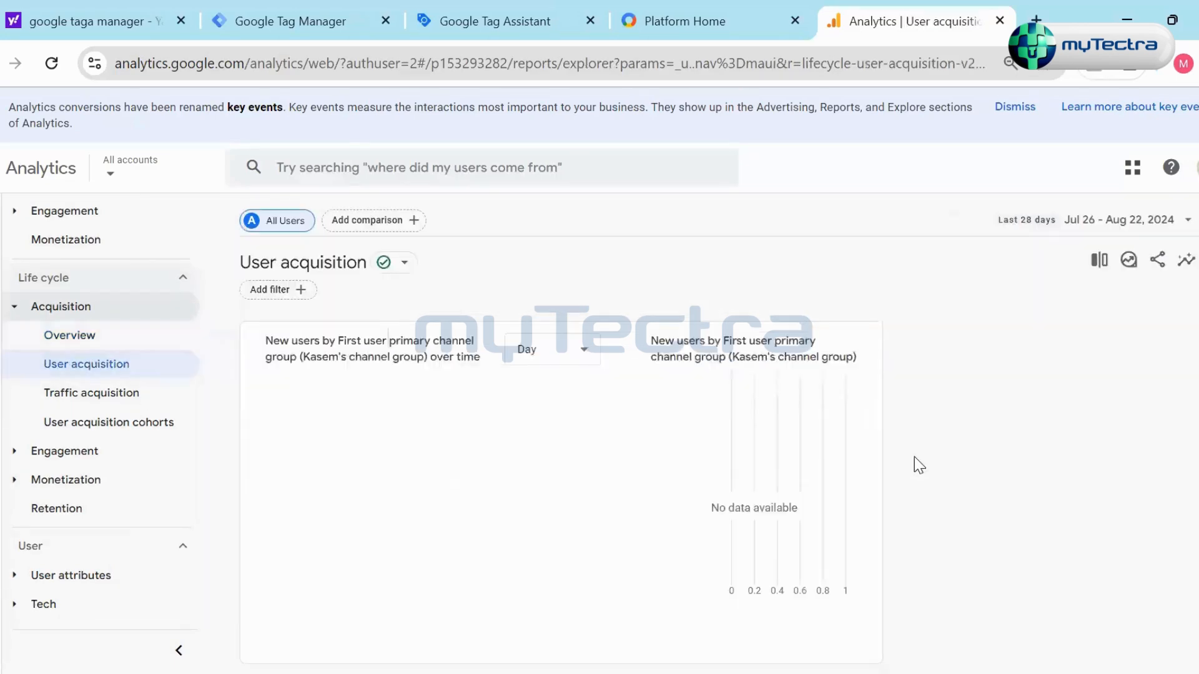
{"action": "scroll", "coordinate": [822, 463], "scroll_direction": "down", "scroll_amount": 7}
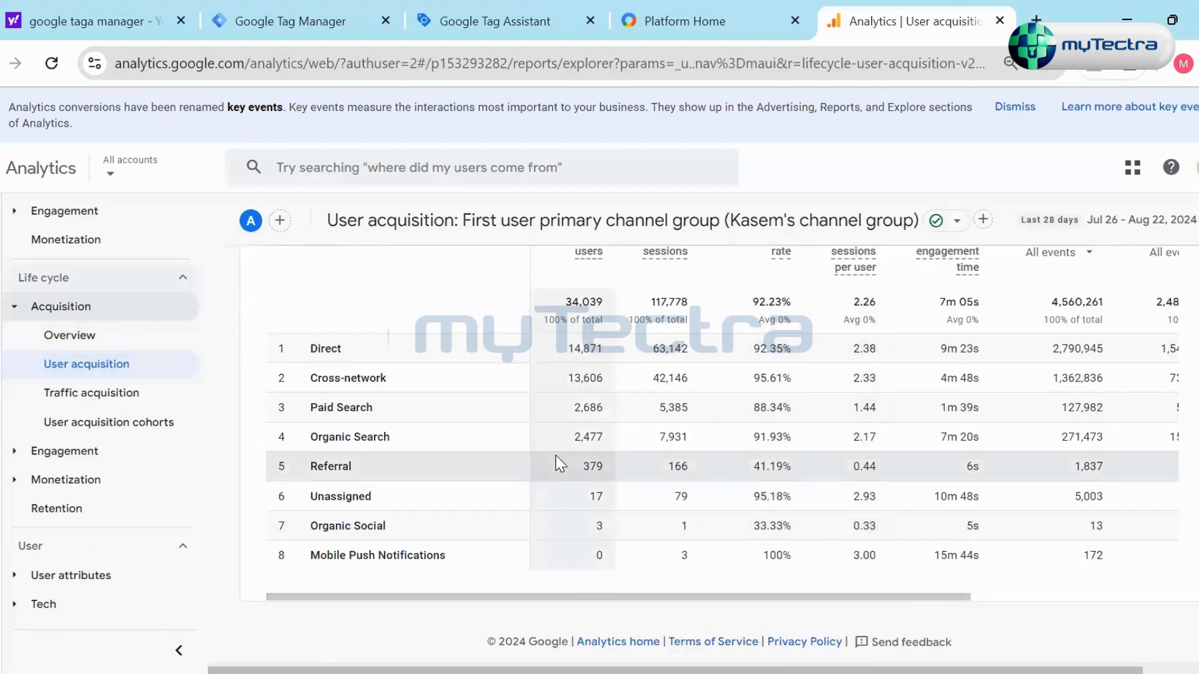
{"action": "scroll", "coordinate": [618, 453], "scroll_direction": "up", "scroll_amount": 2}
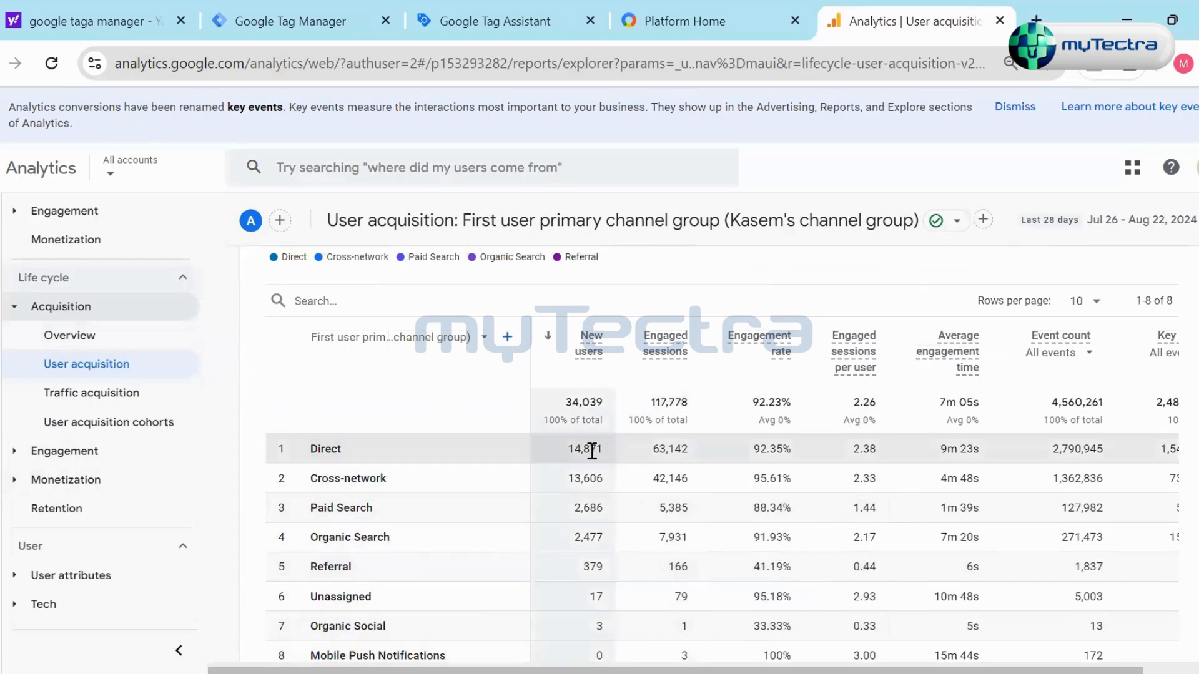
- Examine the channel rows in the User acquisition table, highlighting the Cross-network and Mobile Push Notifications names
{"action": "scroll", "coordinate": [604, 444], "scroll_direction": "down", "scroll_amount": 2}
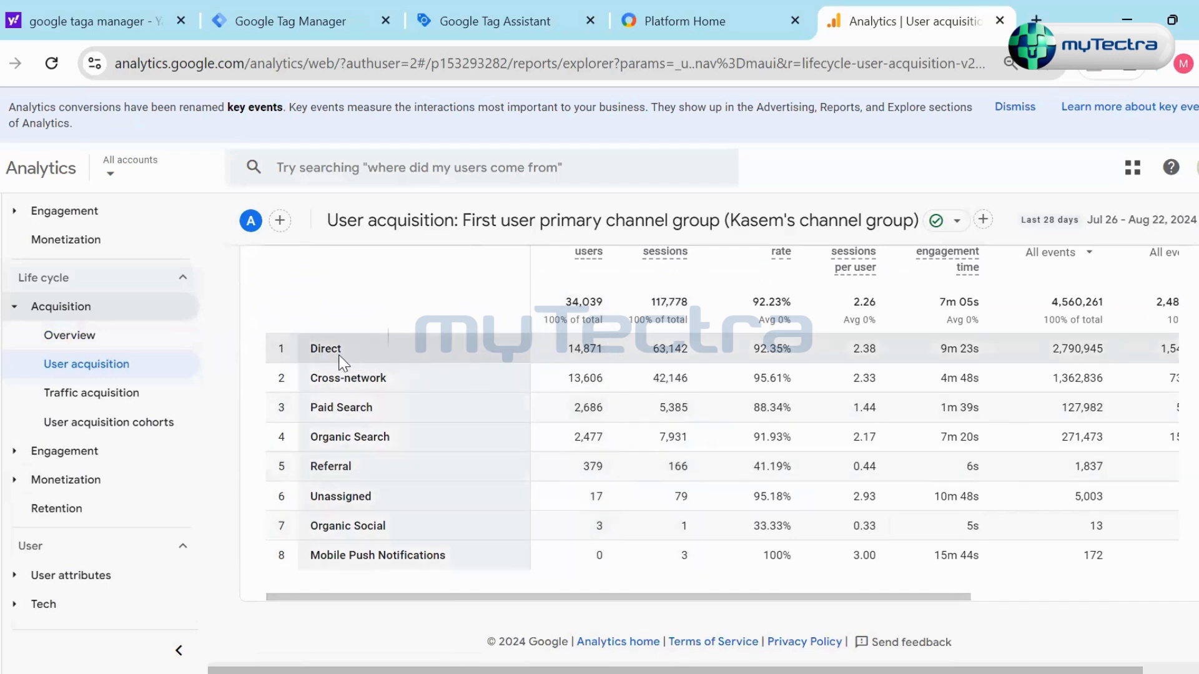
{"action": "scroll", "coordinate": [587, 345], "scroll_direction": "up", "scroll_amount": 2}
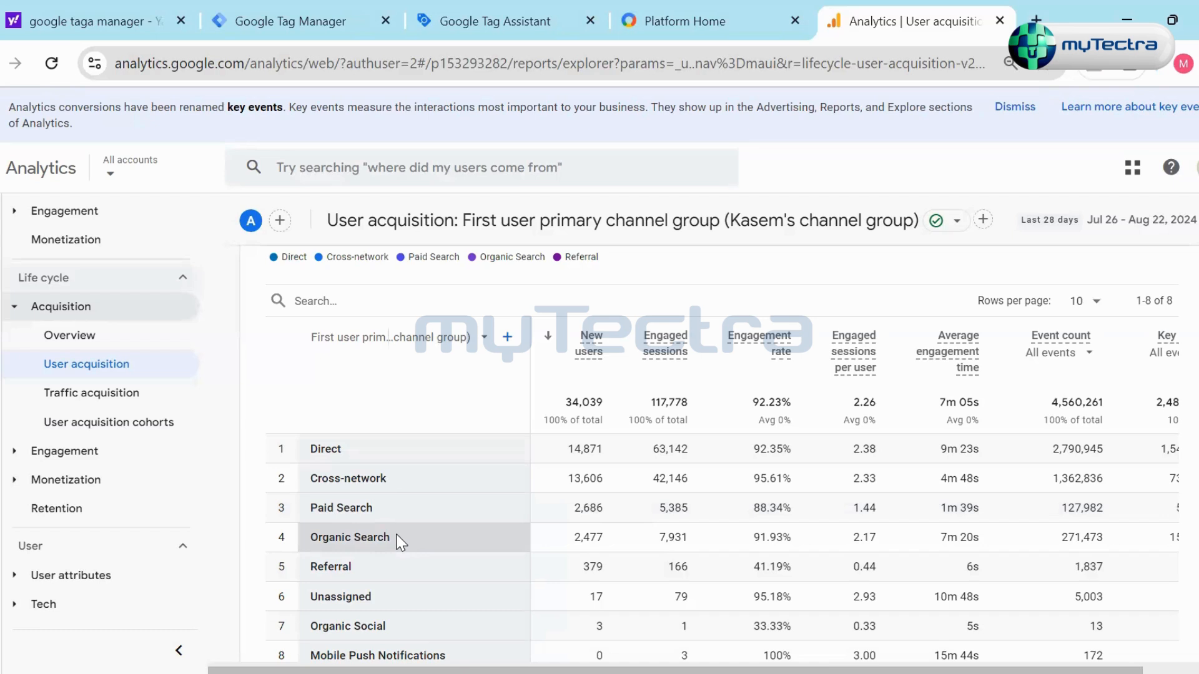
{"action": "scroll", "coordinate": [412, 499], "scroll_direction": "down", "scroll_amount": 2}
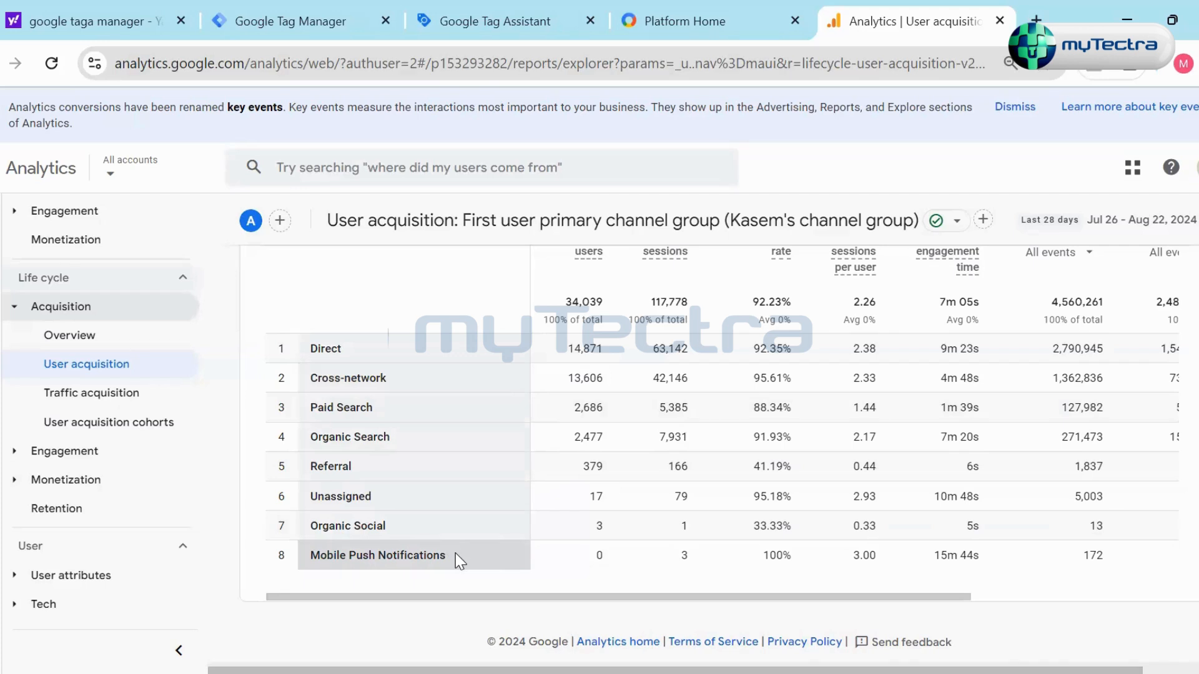
{"action": "left_click_drag", "start_coordinate": [309, 380], "coordinate": [402, 365]}
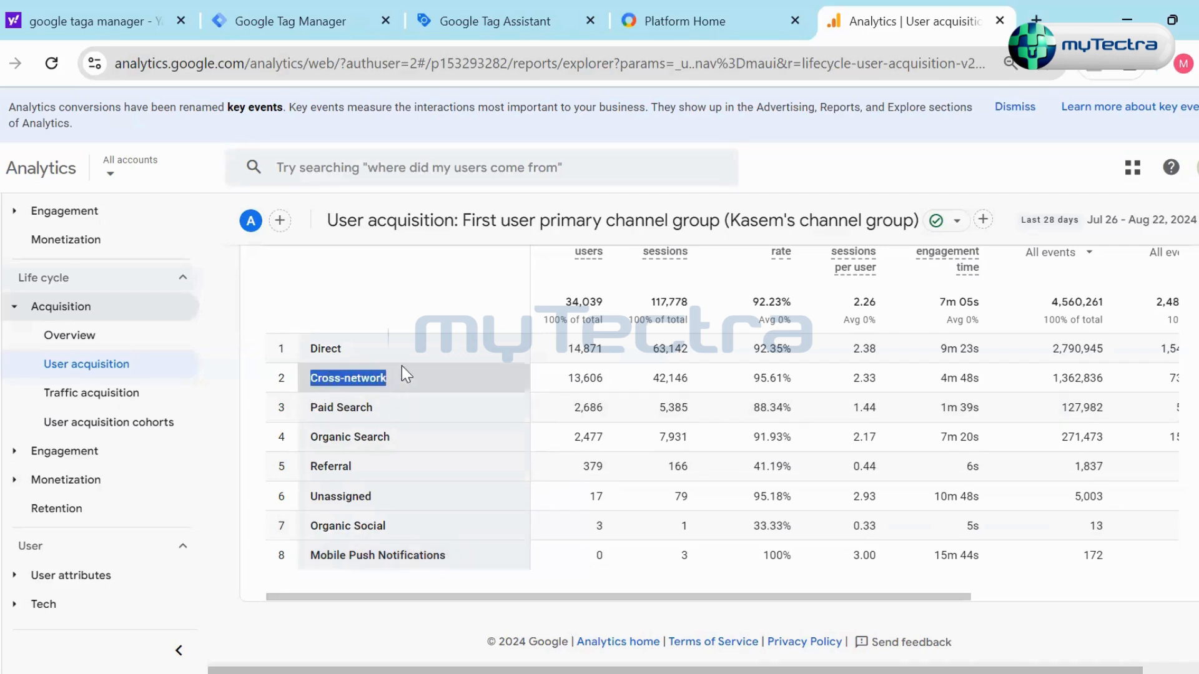
{"action": "left_click_drag", "start_coordinate": [453, 558], "coordinate": [288, 554]}
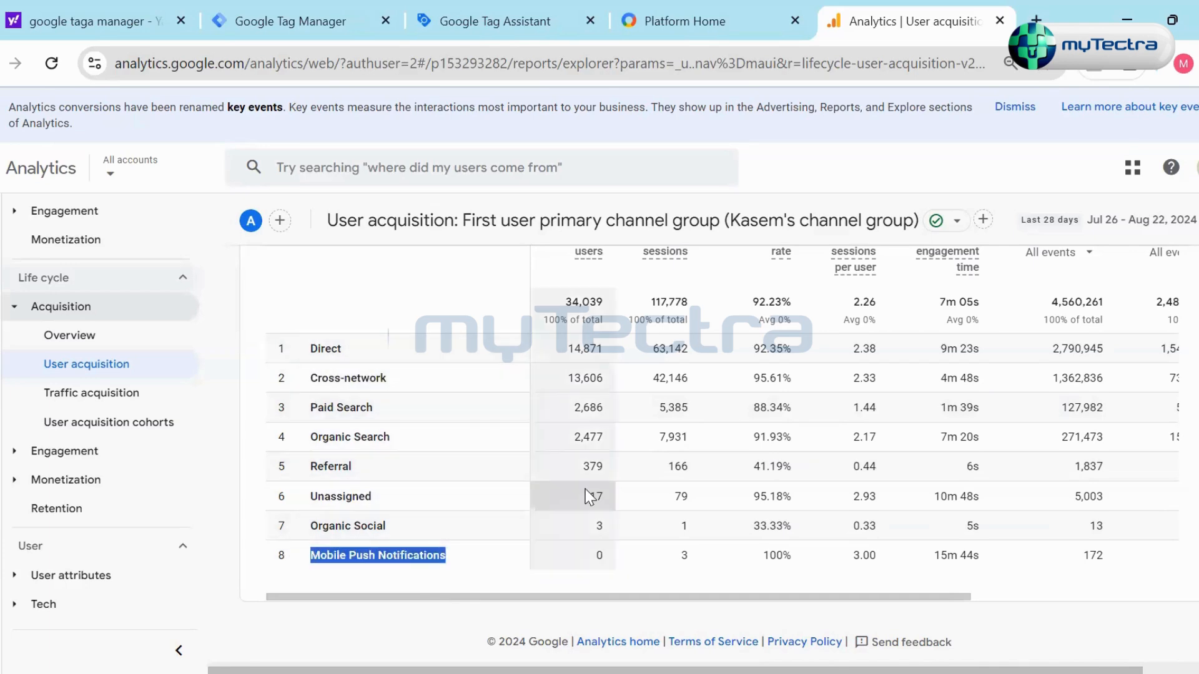
{"action": "left_click", "coordinate": [568, 506]}
- Open the Traffic acquisition report and look over its charts and table of sessions by session primary channel group
{"action": "scroll", "coordinate": [624, 434], "scroll_direction": "up", "scroll_amount": 4}
{"action": "scroll", "coordinate": [648, 428], "scroll_direction": "down", "scroll_amount": 3}
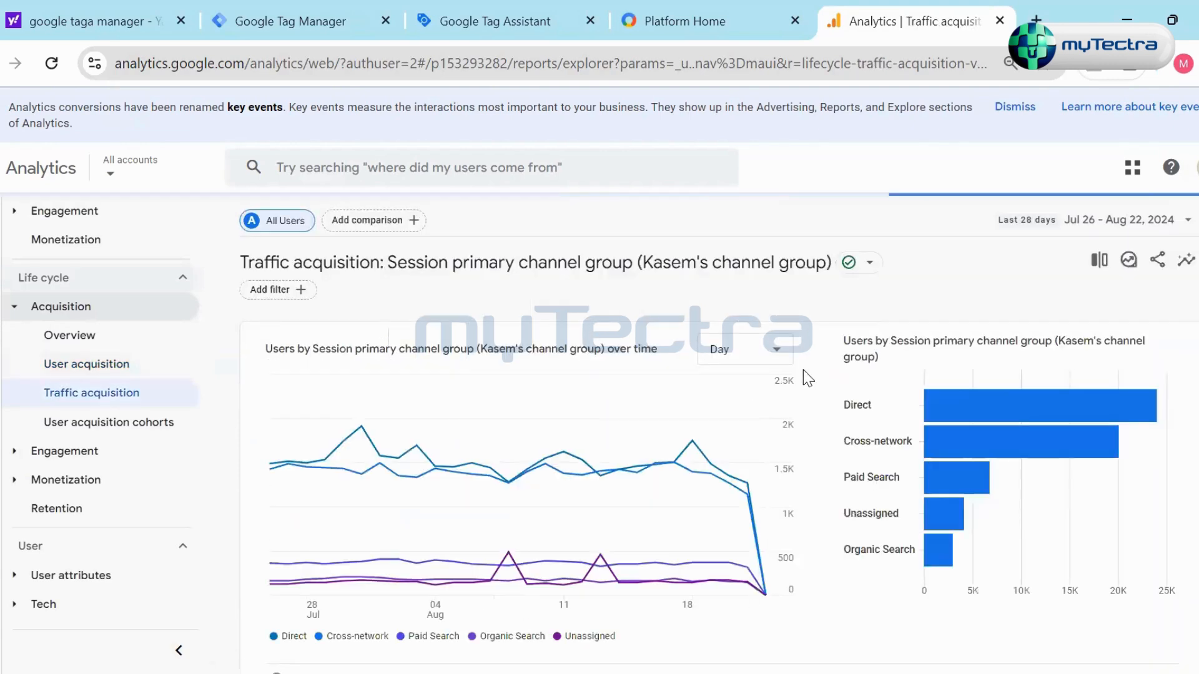
{"action": "scroll", "coordinate": [812, 374], "scroll_direction": "down", "scroll_amount": 3}
{"action": "scroll", "coordinate": [819, 374], "scroll_direction": "down", "scroll_amount": 3}
{"action": "scroll", "coordinate": [819, 370], "scroll_direction": "up", "scroll_amount": 2}
{"action": "scroll", "coordinate": [694, 558], "scroll_direction": "down", "scroll_amount": 2}
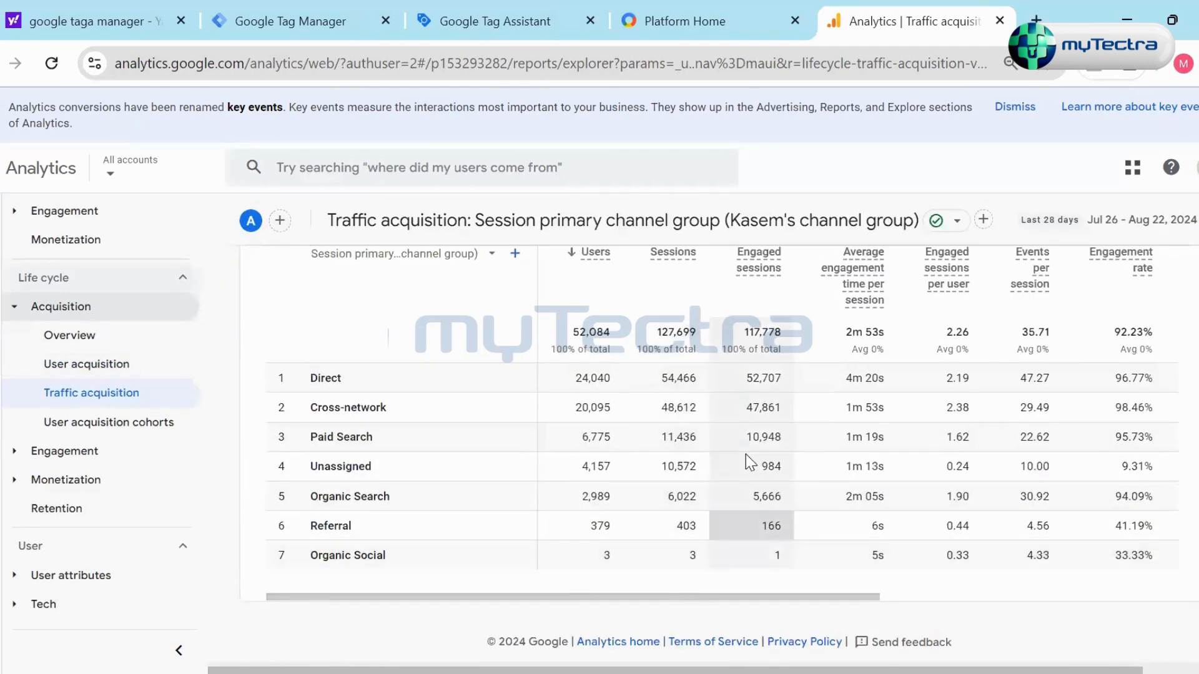
{"action": "scroll", "coordinate": [747, 457], "scroll_direction": "up", "scroll_amount": 5}
{"action": "scroll", "coordinate": [746, 454], "scroll_direction": "up", "scroll_amount": 2}
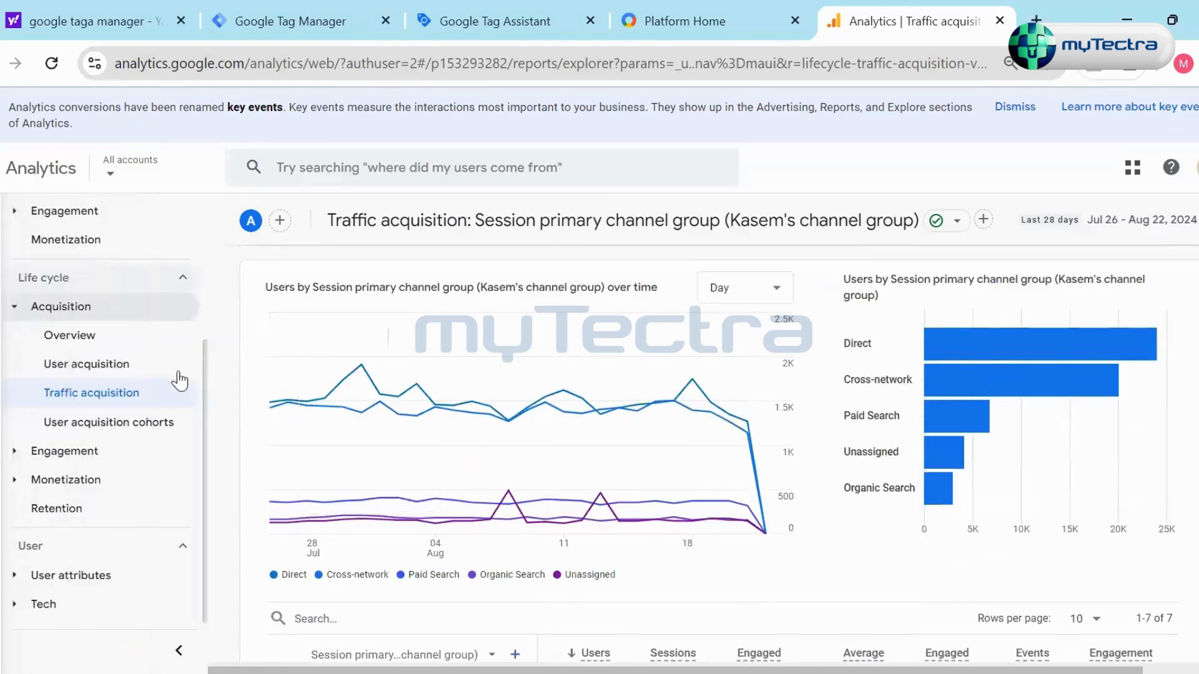
- Return to the User acquisition report and review its new users charts and channel table
{"action": "left_click", "coordinate": [134, 374]}
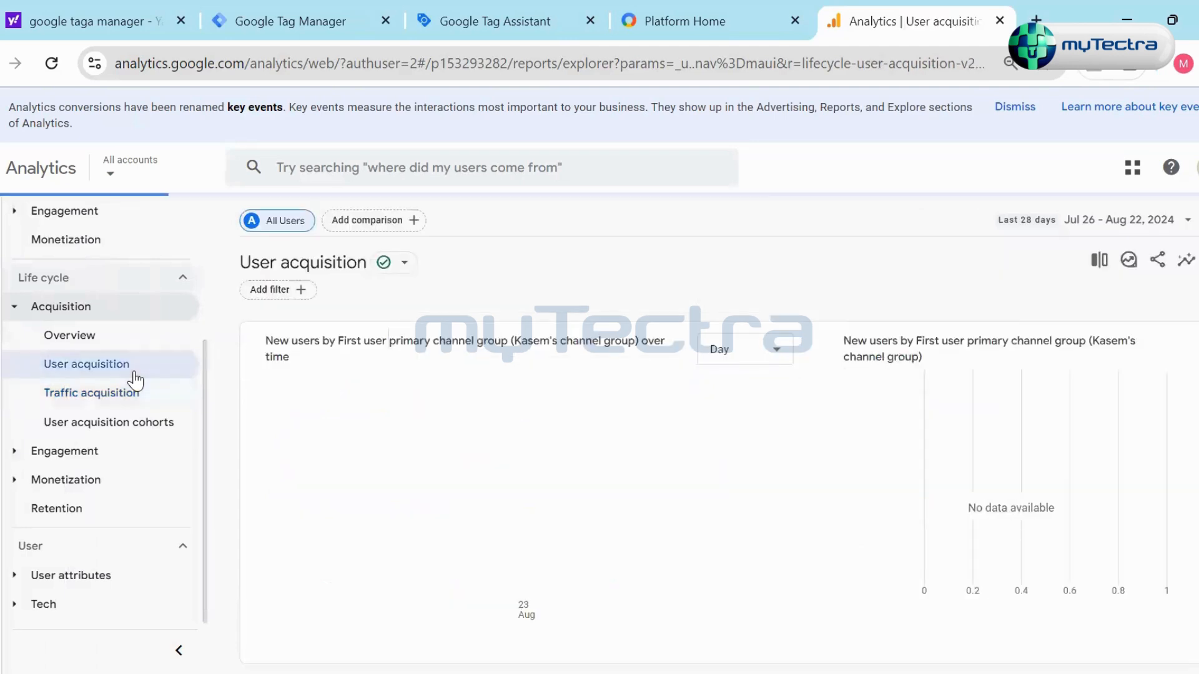
{"action": "scroll", "coordinate": [815, 378], "scroll_direction": "down", "scroll_amount": 6}
{"action": "scroll", "coordinate": [812, 382], "scroll_direction": "down", "scroll_amount": 1}
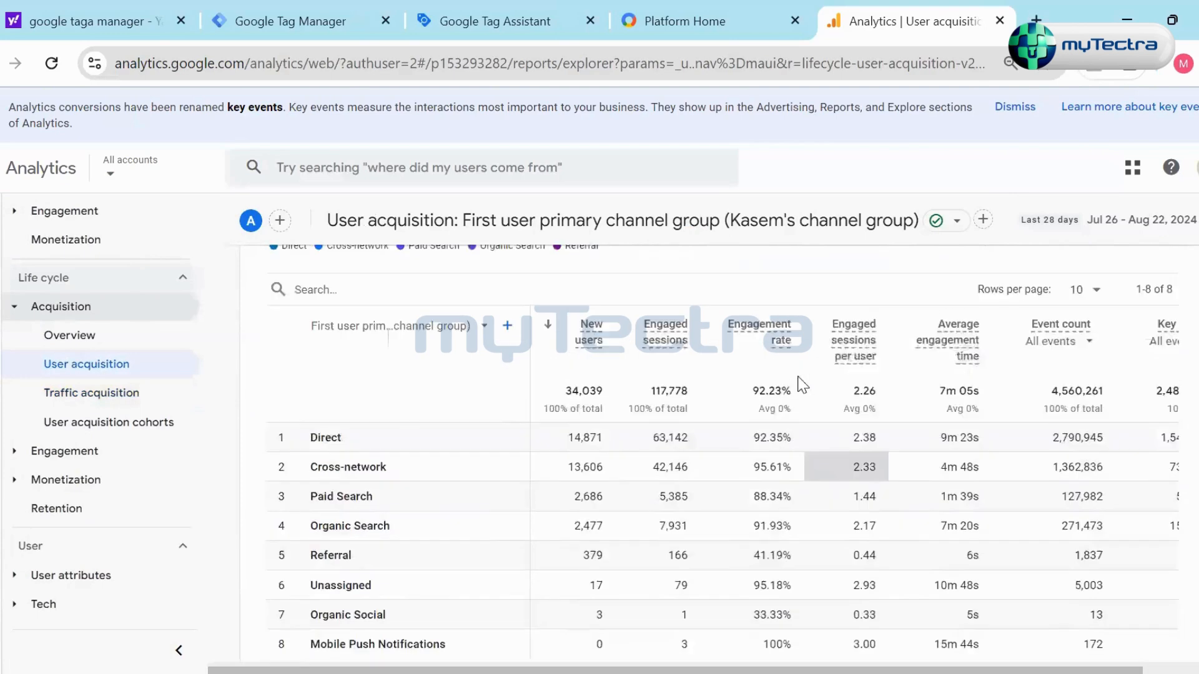
{"action": "scroll", "coordinate": [803, 383], "scroll_direction": "up", "scroll_amount": 3}
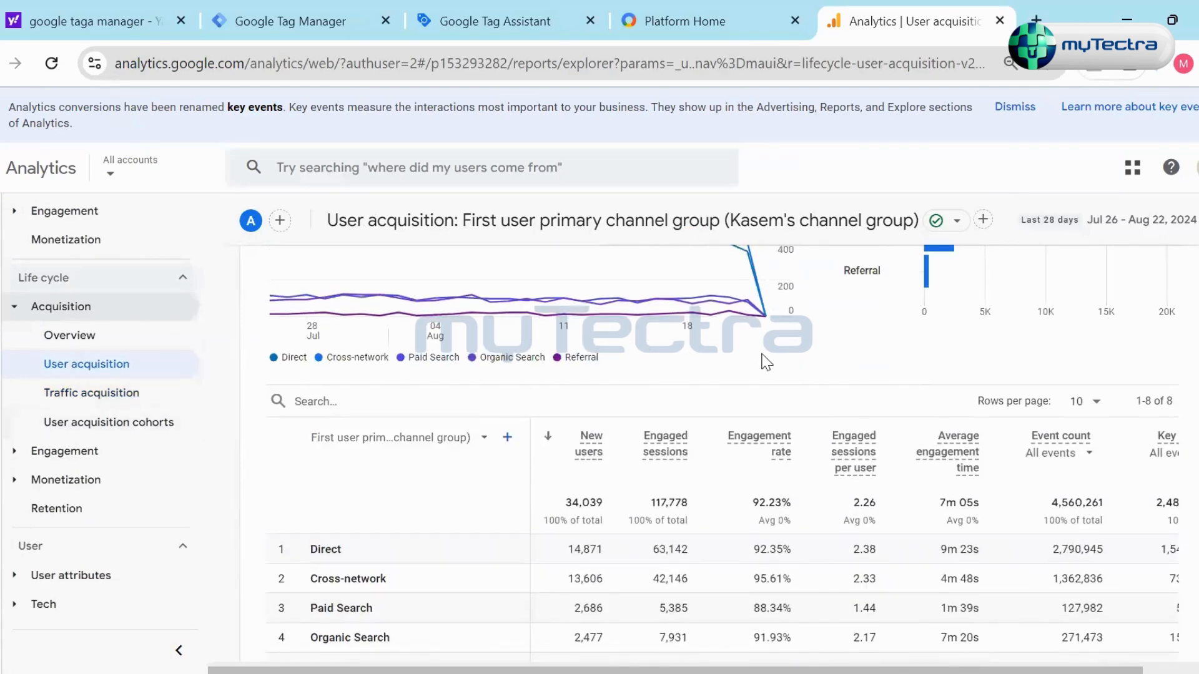
{"action": "scroll", "coordinate": [767, 362], "scroll_direction": "up", "scroll_amount": 3}
{"action": "scroll", "coordinate": [812, 362], "scroll_direction": "up", "scroll_amount": 2}
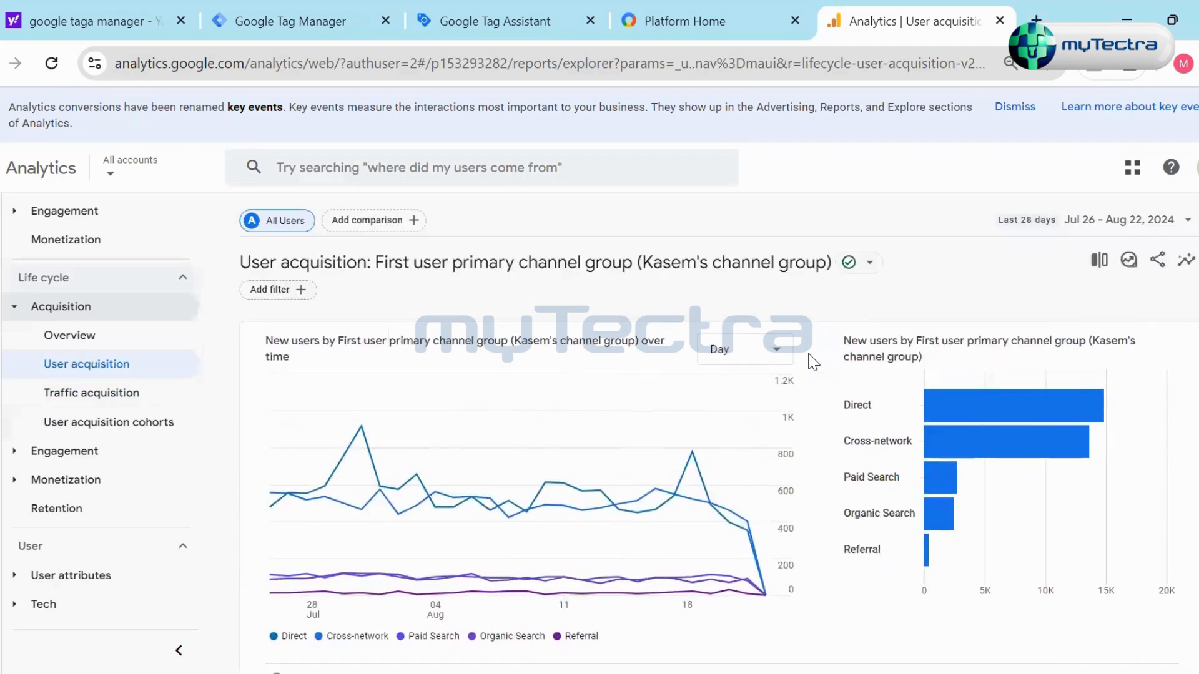
- Compare the Traffic acquisition and User acquisition tables by switching between the two reports, ending on Traffic acquisition
{"action": "left_click", "coordinate": [125, 407]}
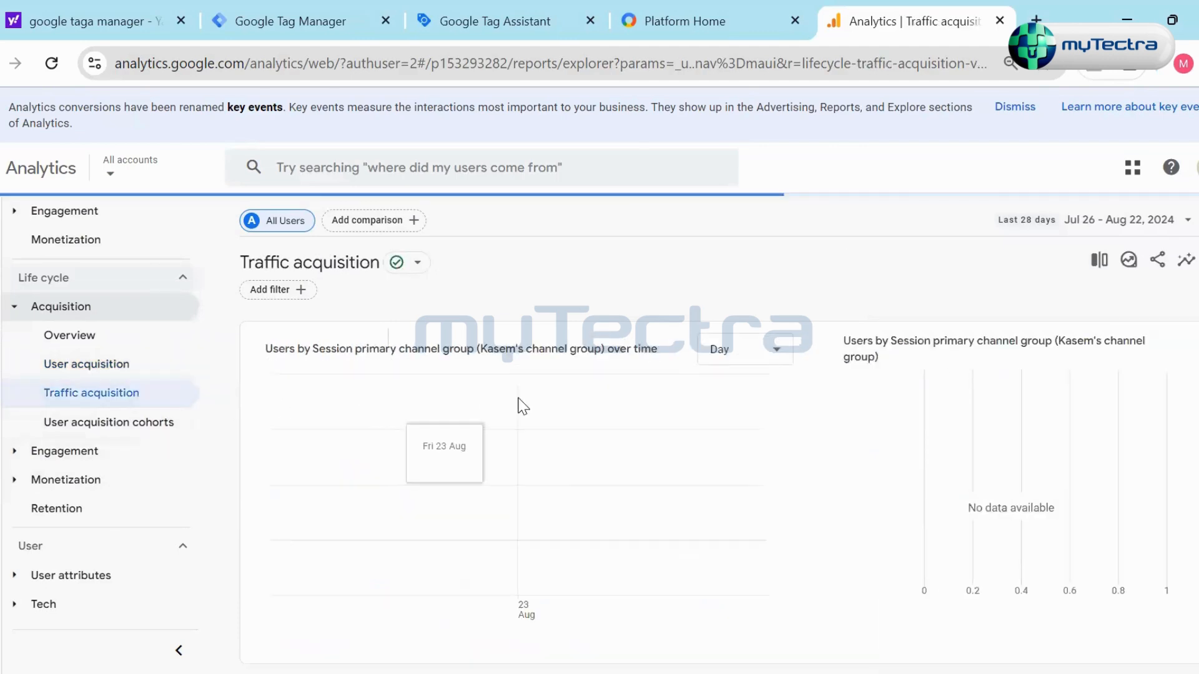
{"action": "scroll", "coordinate": [816, 399], "scroll_direction": "down", "scroll_amount": 6}
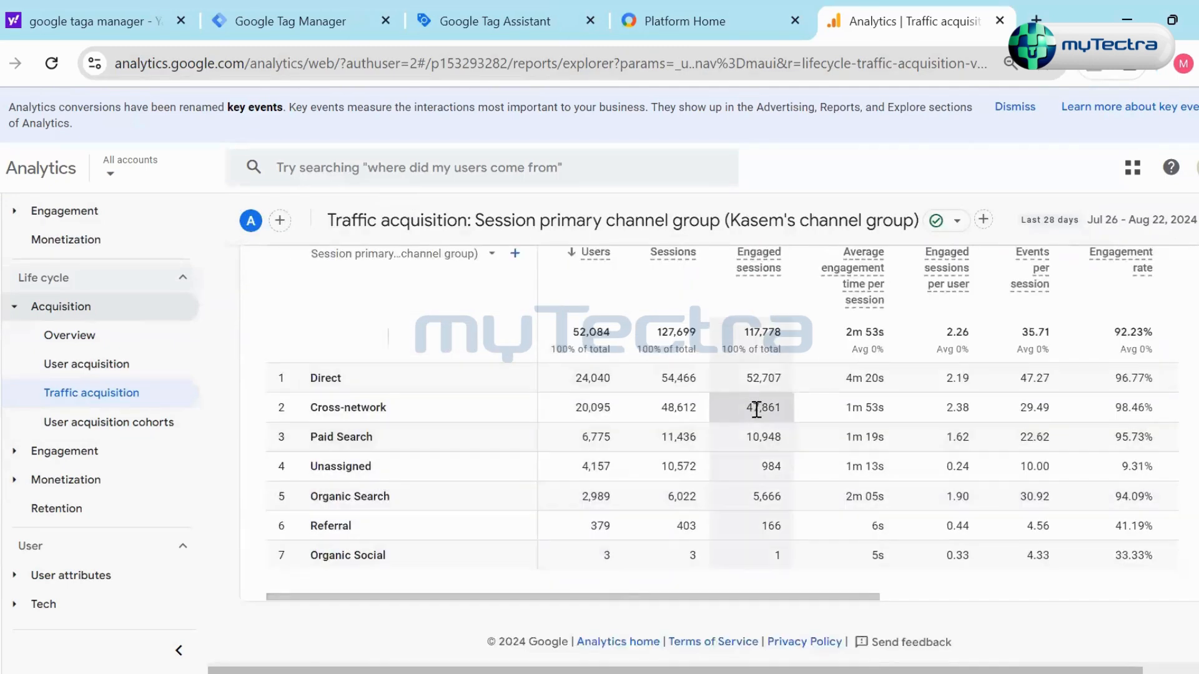
{"action": "scroll", "coordinate": [244, 420], "scroll_direction": "up", "scroll_amount": 5}
{"action": "left_click", "coordinate": [129, 373]}
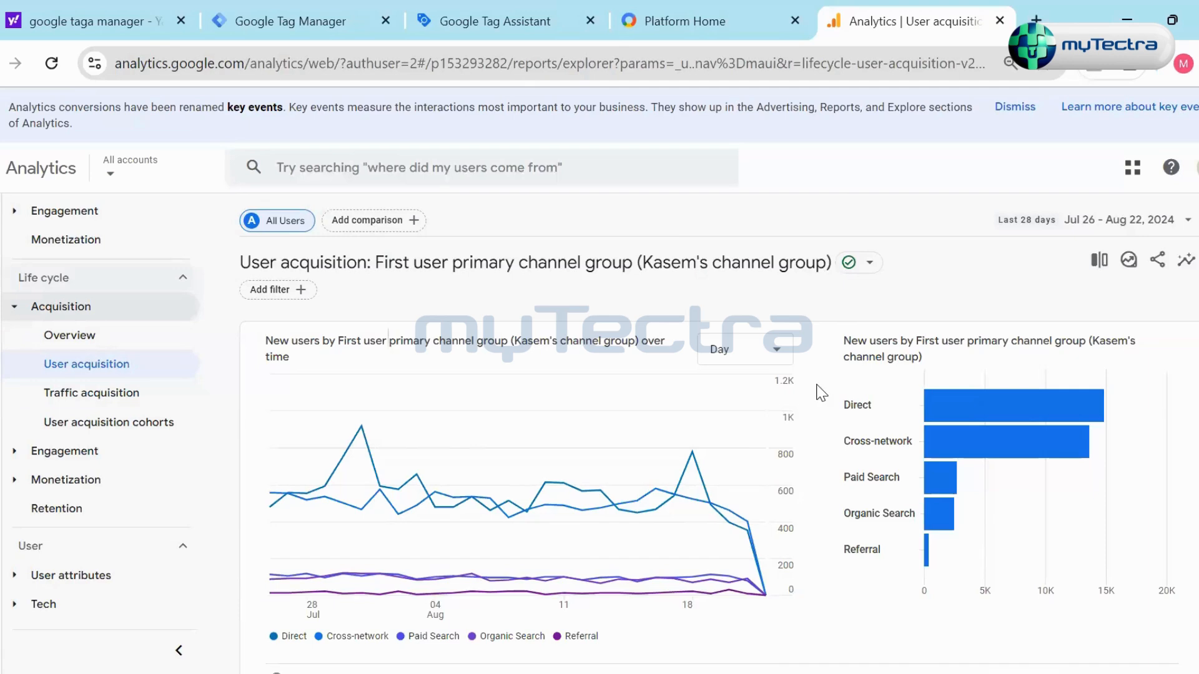
{"action": "scroll", "coordinate": [819, 316], "scroll_direction": "down", "scroll_amount": 5}
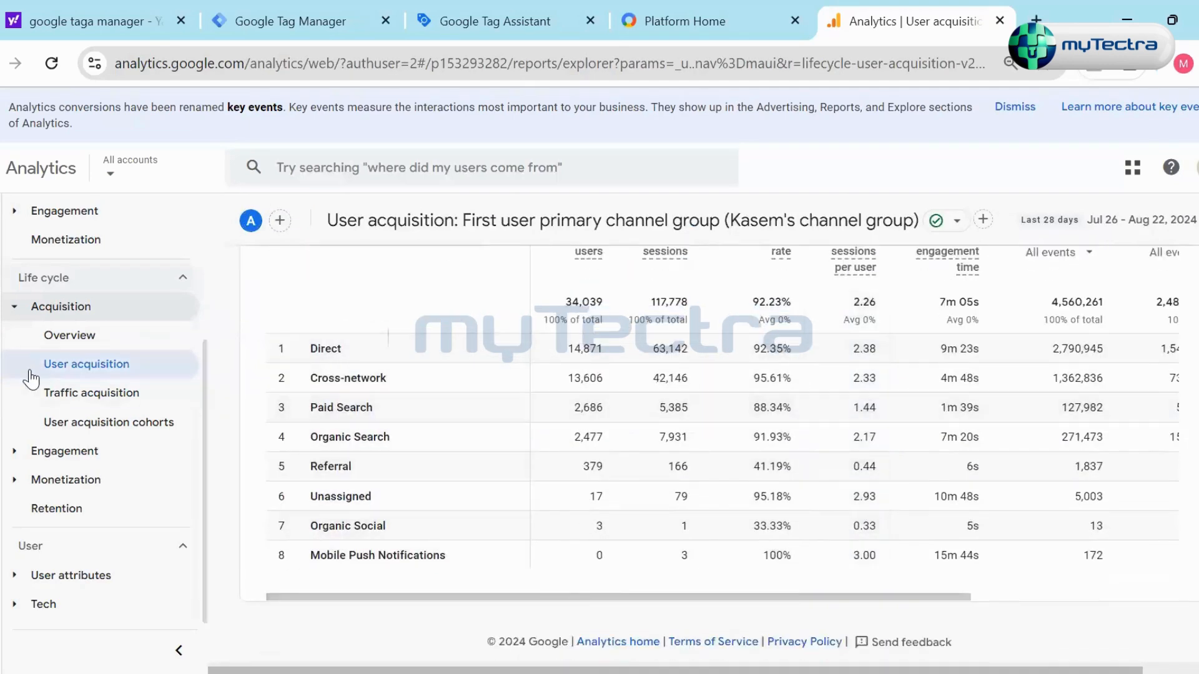
{"action": "left_click", "coordinate": [61, 395]}
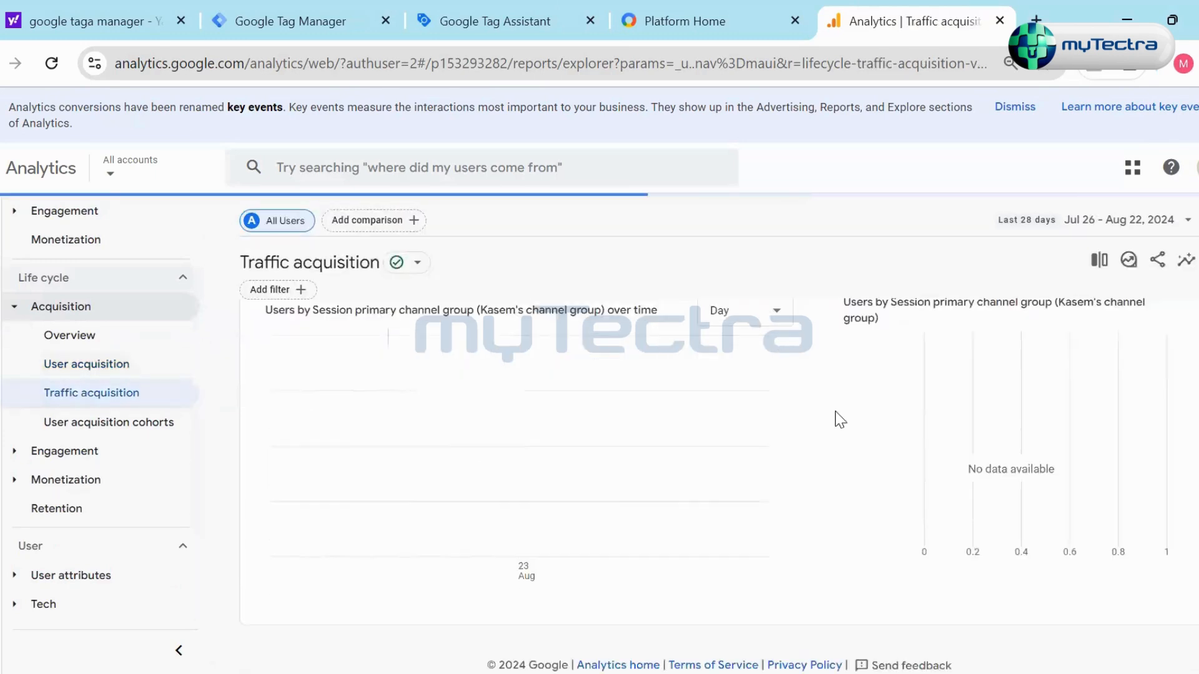
{"action": "scroll", "coordinate": [386, 378], "scroll_direction": "down", "scroll_amount": 8}
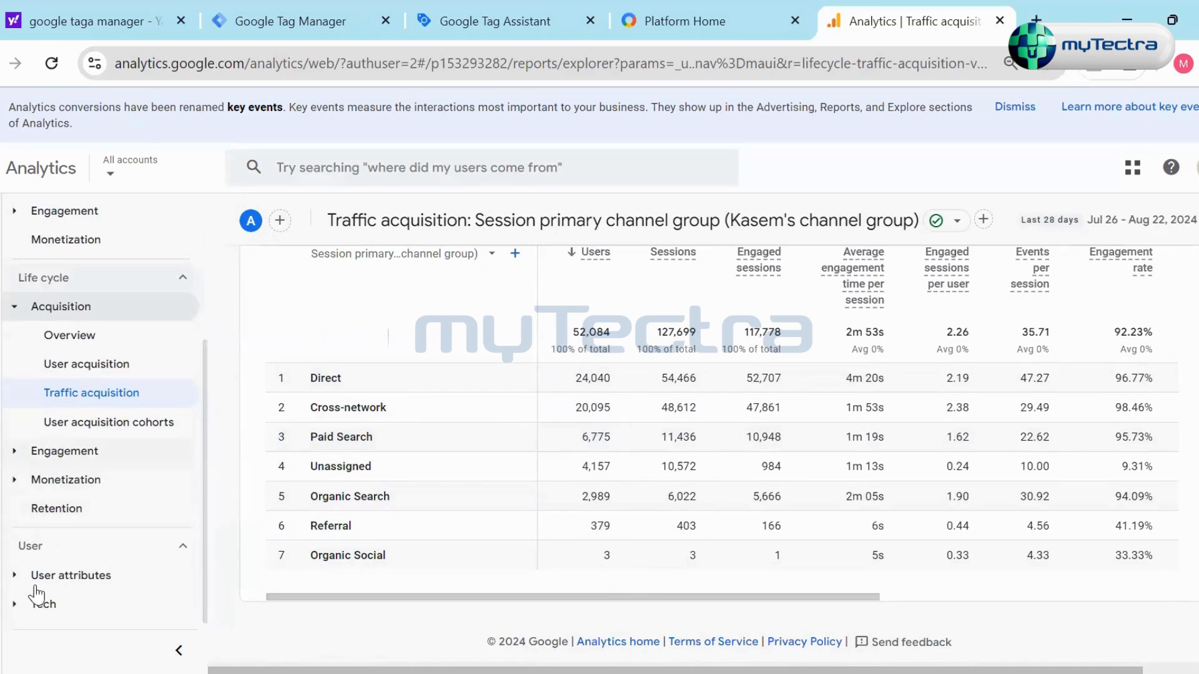
- Open the User attributes overview and examine its users by country and active users in last 30 minutes cards
{"action": "left_click", "coordinate": [18, 576]}
{"action": "scroll", "coordinate": [84, 504], "scroll_direction": "down", "scroll_amount": 1}
{"action": "left_click", "coordinate": [86, 552]}
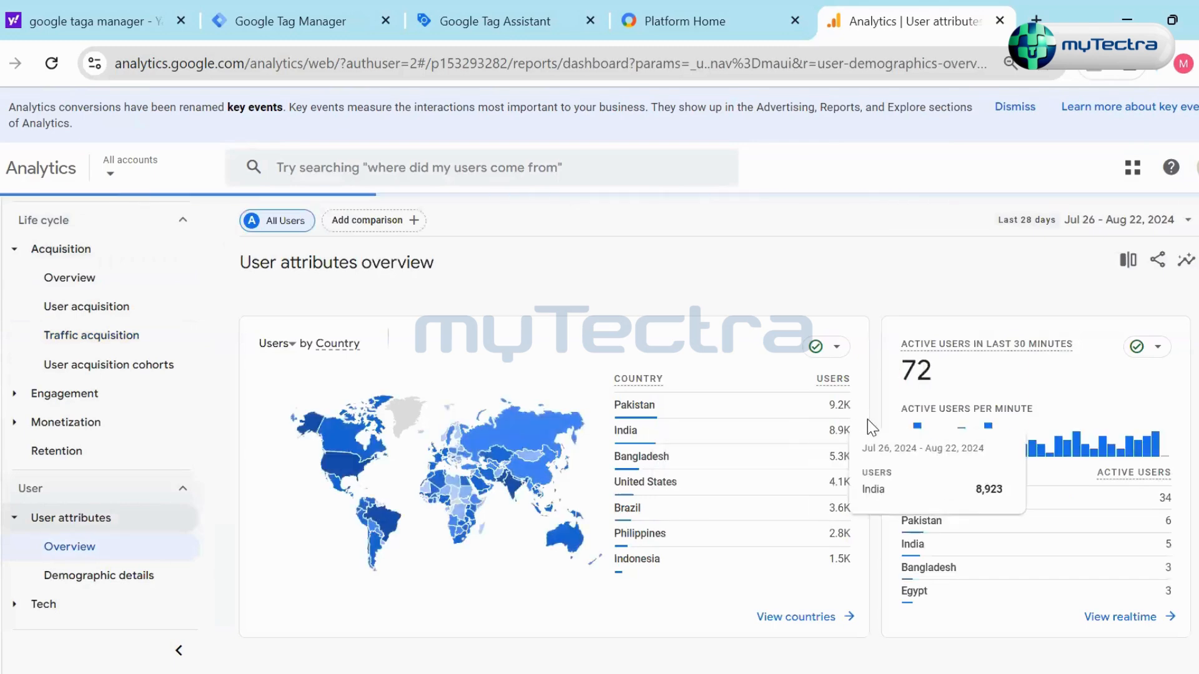
{"action": "scroll", "coordinate": [867, 418], "scroll_direction": "down", "scroll_amount": 5}
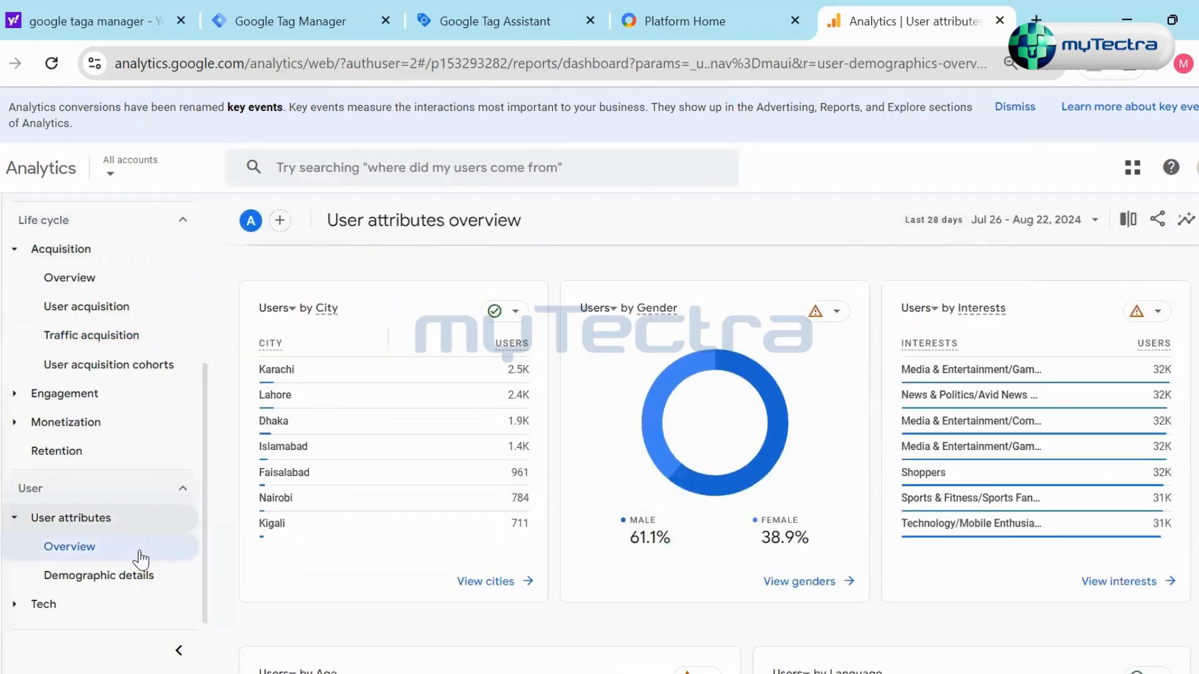
{"action": "scroll", "coordinate": [885, 415], "scroll_direction": "up", "scroll_amount": 5}
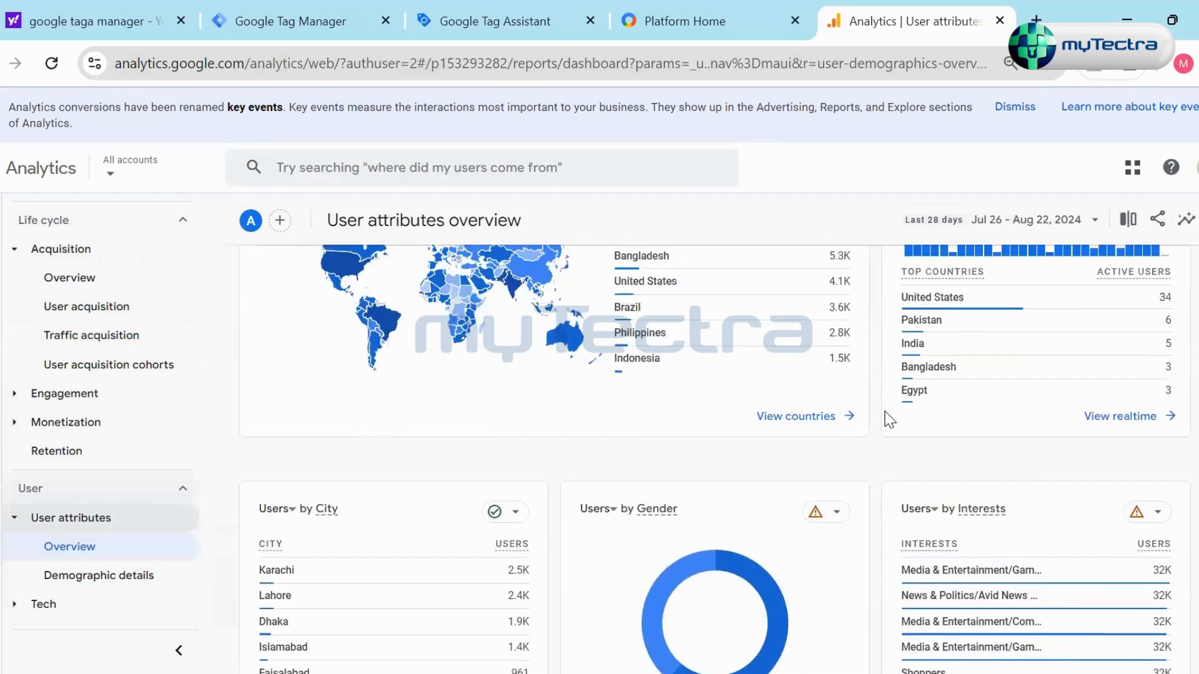
{"action": "scroll", "coordinate": [862, 441], "scroll_direction": "up", "scroll_amount": 2}
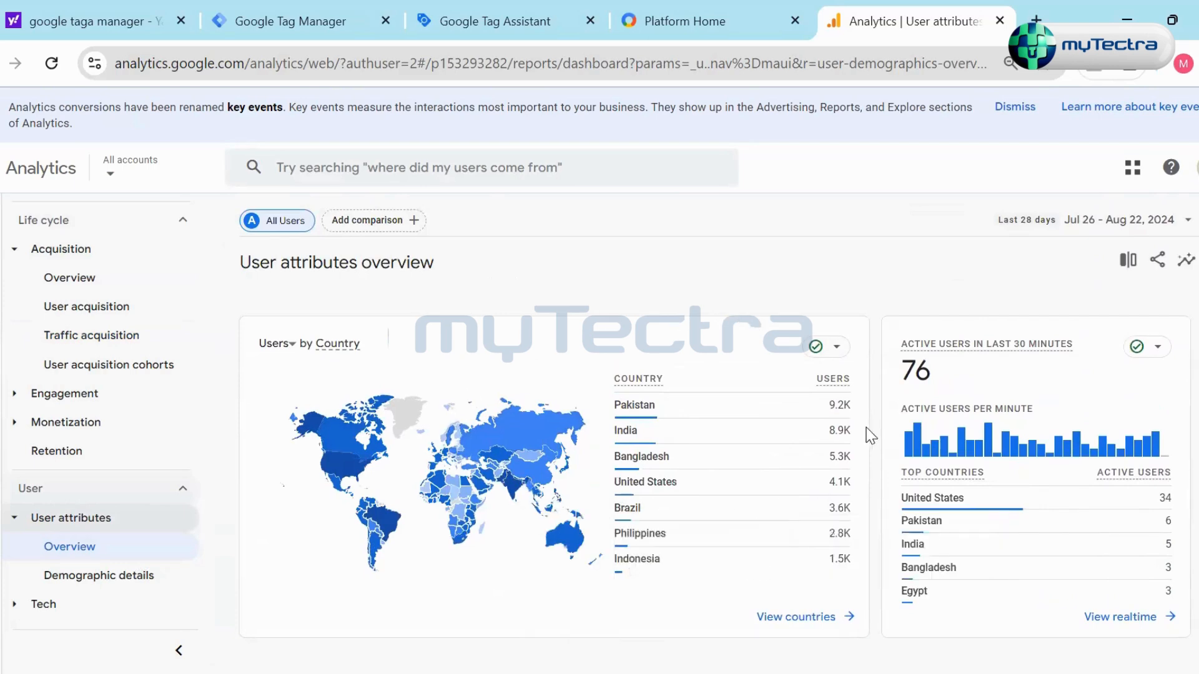
{"action": "scroll", "coordinate": [877, 448], "scroll_direction": "down", "scroll_amount": 2}
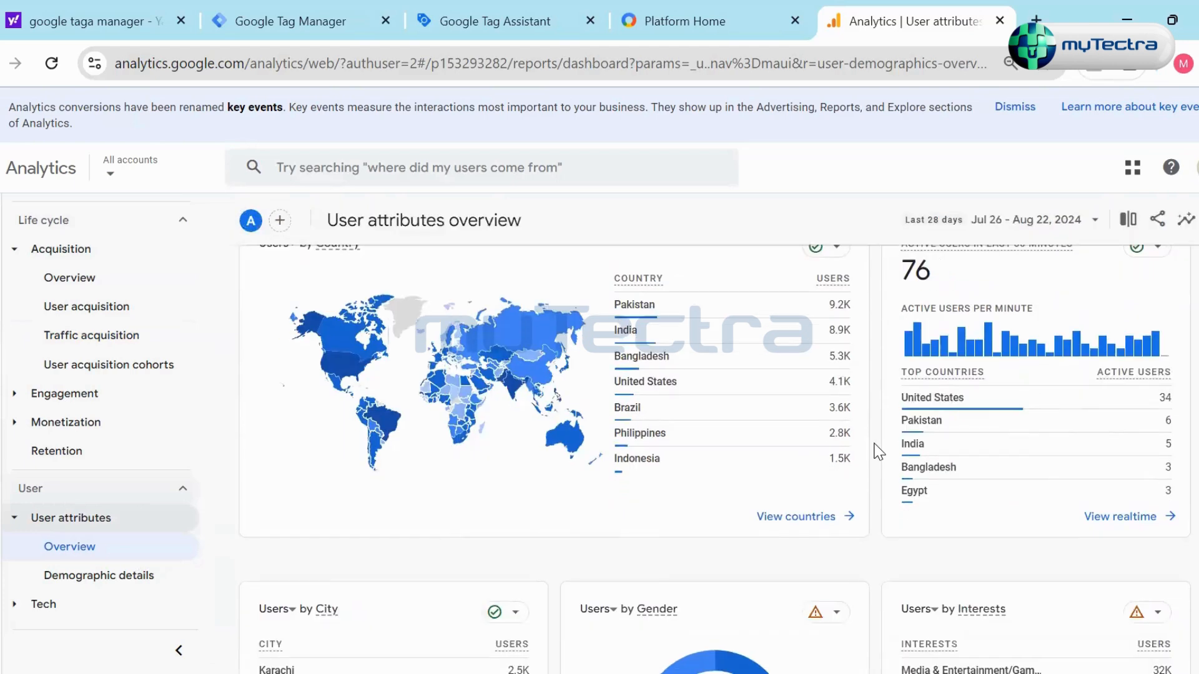
{"action": "scroll", "coordinate": [1017, 415], "scroll_direction": "up", "scroll_amount": 2}
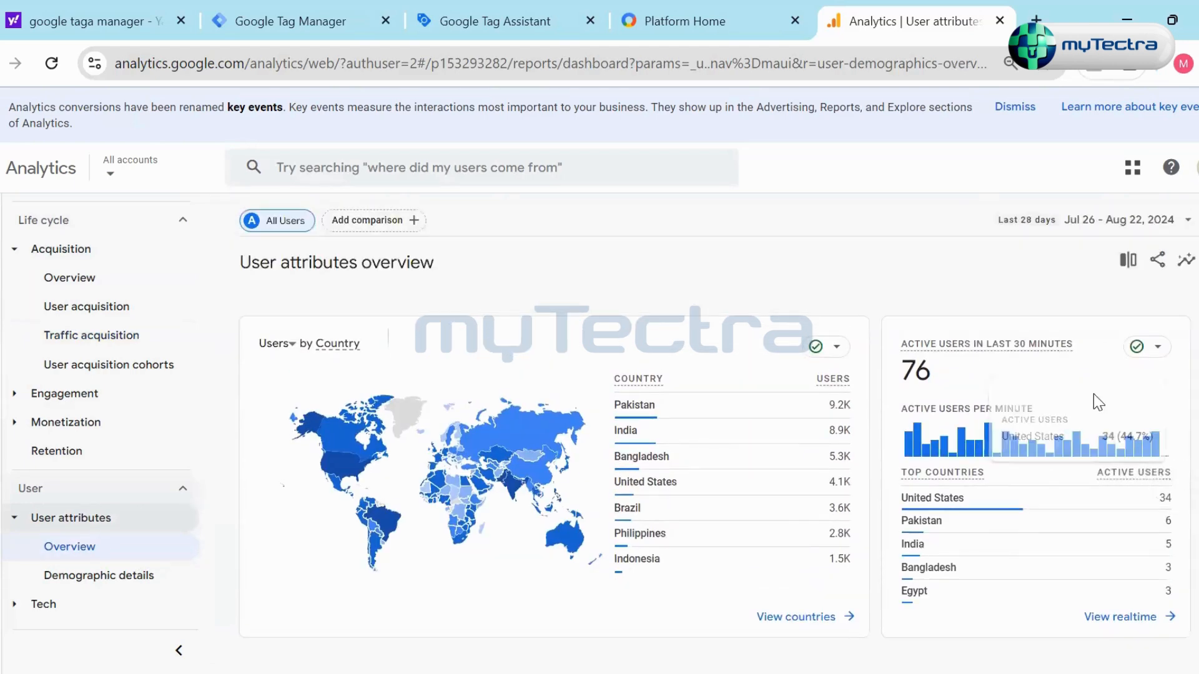
{"action": "scroll", "coordinate": [1149, 542], "scroll_direction": "down", "scroll_amount": 2}
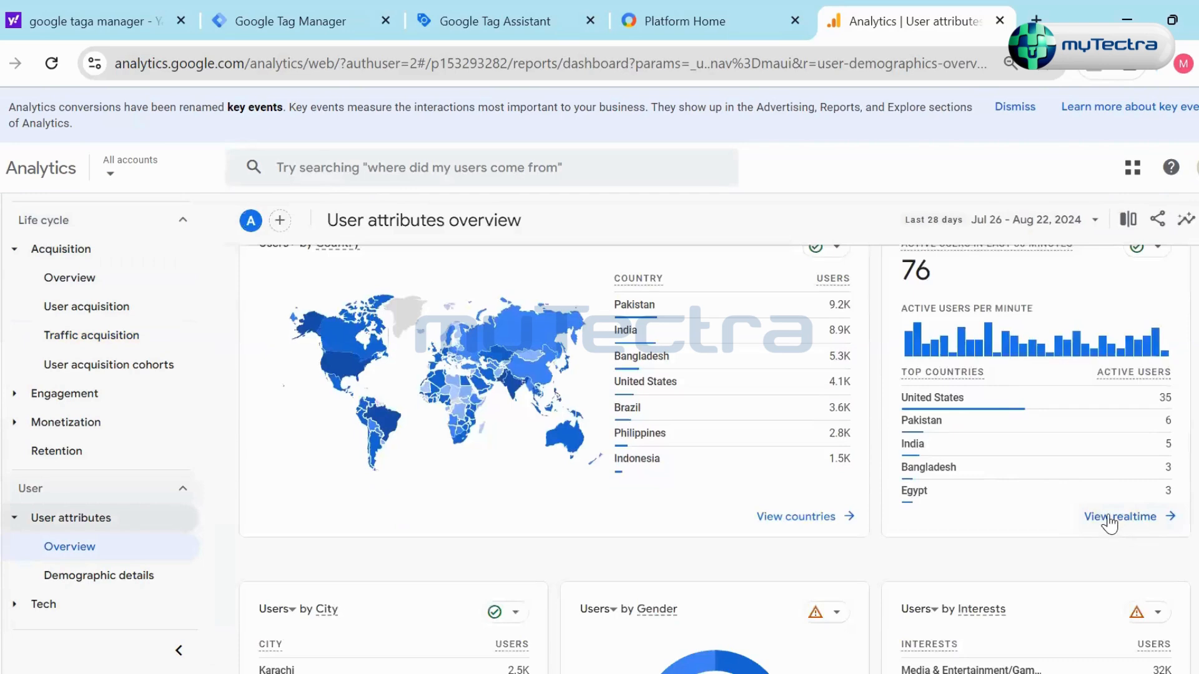
{"action": "scroll", "coordinate": [1105, 527], "scroll_direction": "up", "scroll_amount": 2}
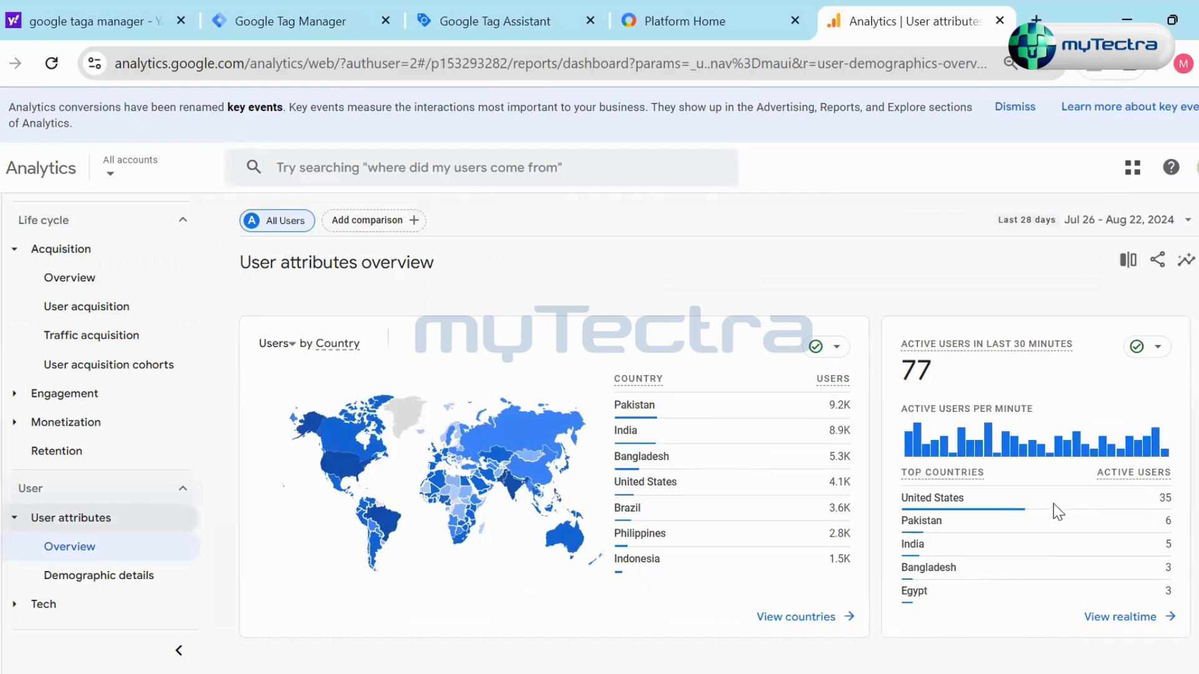
- Examine the city, gender and interests cards in the User attributes overview, including the details of an interest category
{"action": "scroll", "coordinate": [682, 524], "scroll_direction": "down", "scroll_amount": 2}
{"action": "scroll", "coordinate": [437, 407], "scroll_direction": "down", "scroll_amount": 3}
{"action": "scroll", "coordinate": [396, 370], "scroll_direction": "down", "scroll_amount": 2}
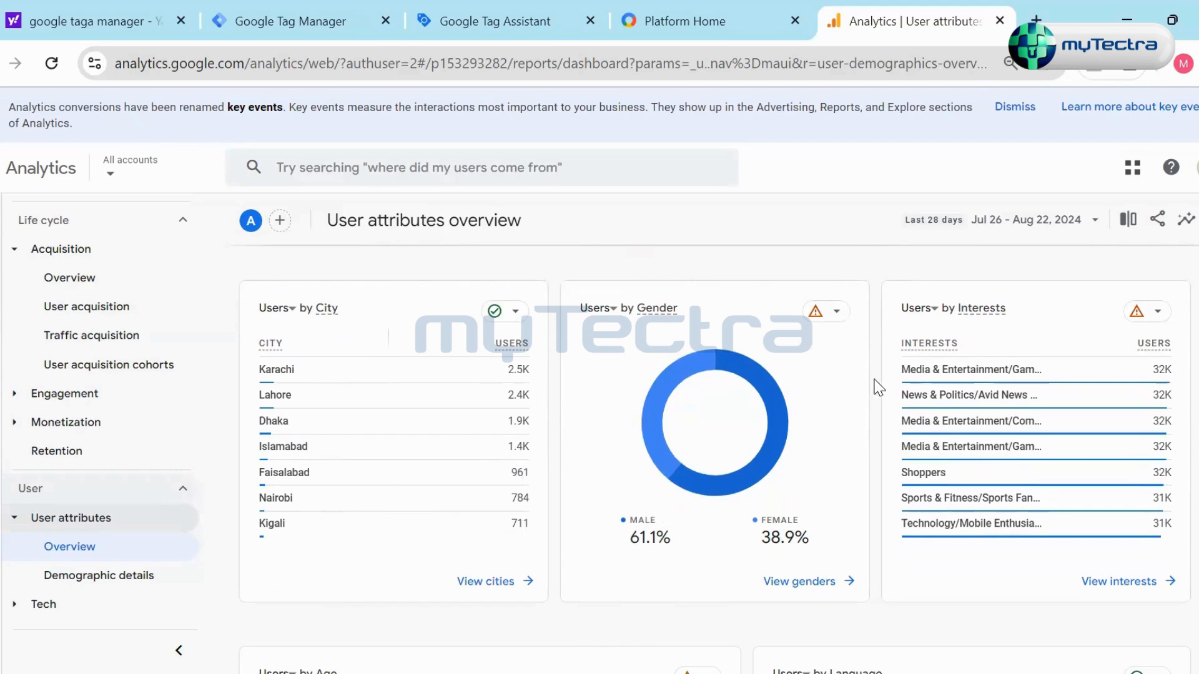
{"action": "scroll", "coordinate": [874, 387], "scroll_direction": "down", "scroll_amount": 2}
{"action": "scroll", "coordinate": [875, 387], "scroll_direction": "up", "scroll_amount": 2}
{"action": "mouse_move", "coordinate": [970, 372]}
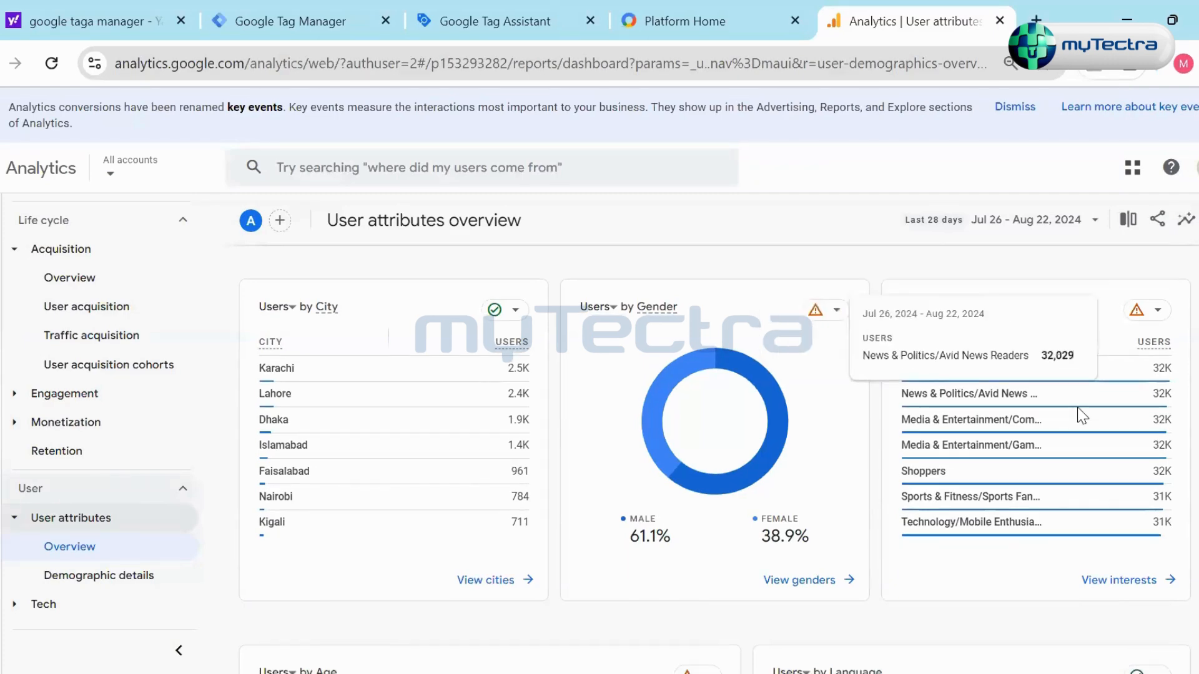
- Examine the users by age and language cards in the User attributes overview, and return to the start of the report list
{"action": "scroll", "coordinate": [1084, 415], "scroll_direction": "down", "scroll_amount": 2}
{"action": "scroll", "coordinate": [1046, 465], "scroll_direction": "down", "scroll_amount": 2}
{"action": "scroll", "coordinate": [887, 456], "scroll_direction": "down", "scroll_amount": 2}
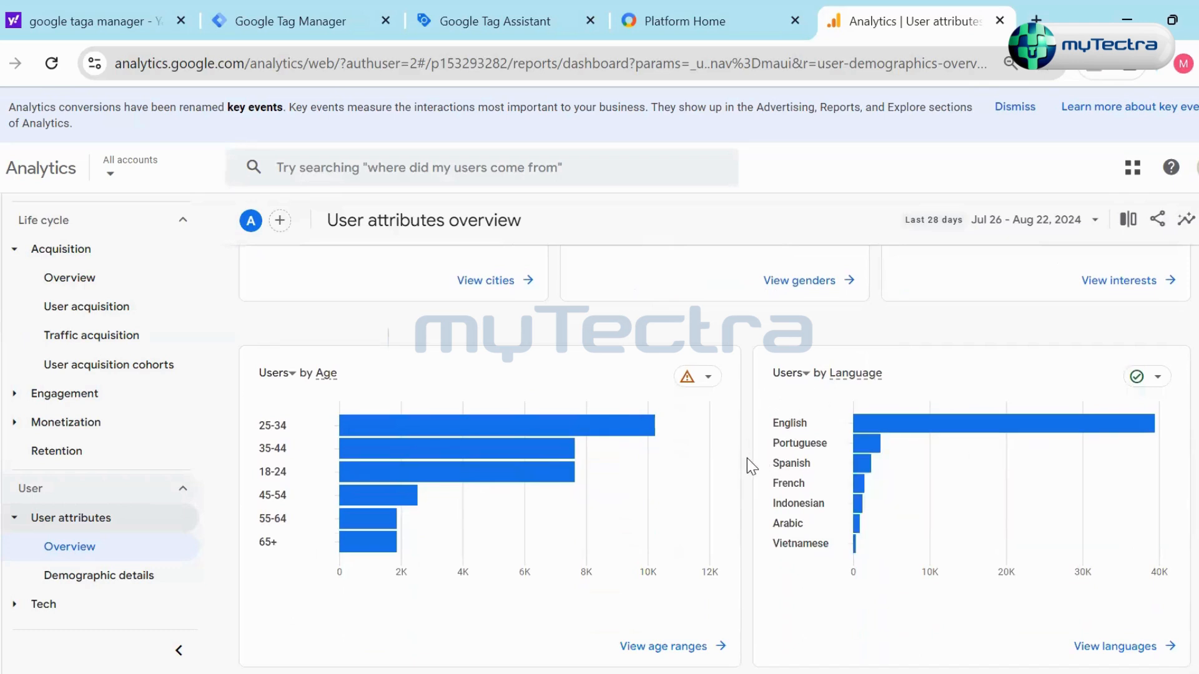
{"action": "scroll", "coordinate": [747, 458], "scroll_direction": "down", "scroll_amount": 1}
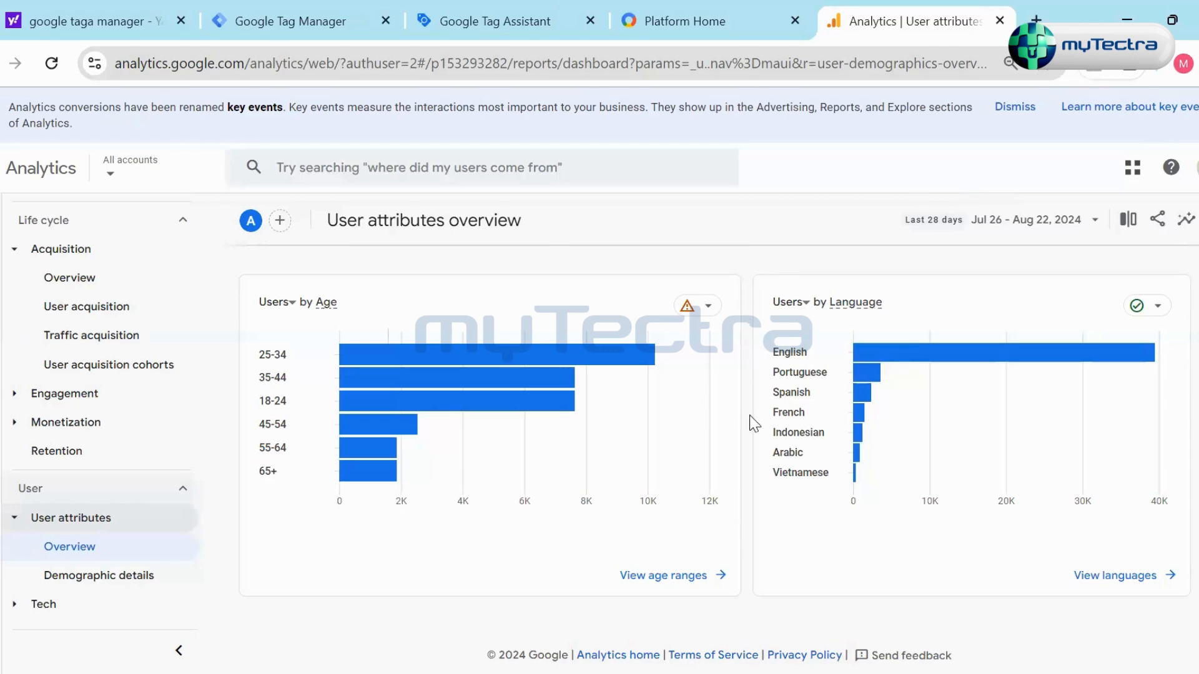
{"action": "scroll", "coordinate": [756, 422], "scroll_direction": "up", "scroll_amount": 5}
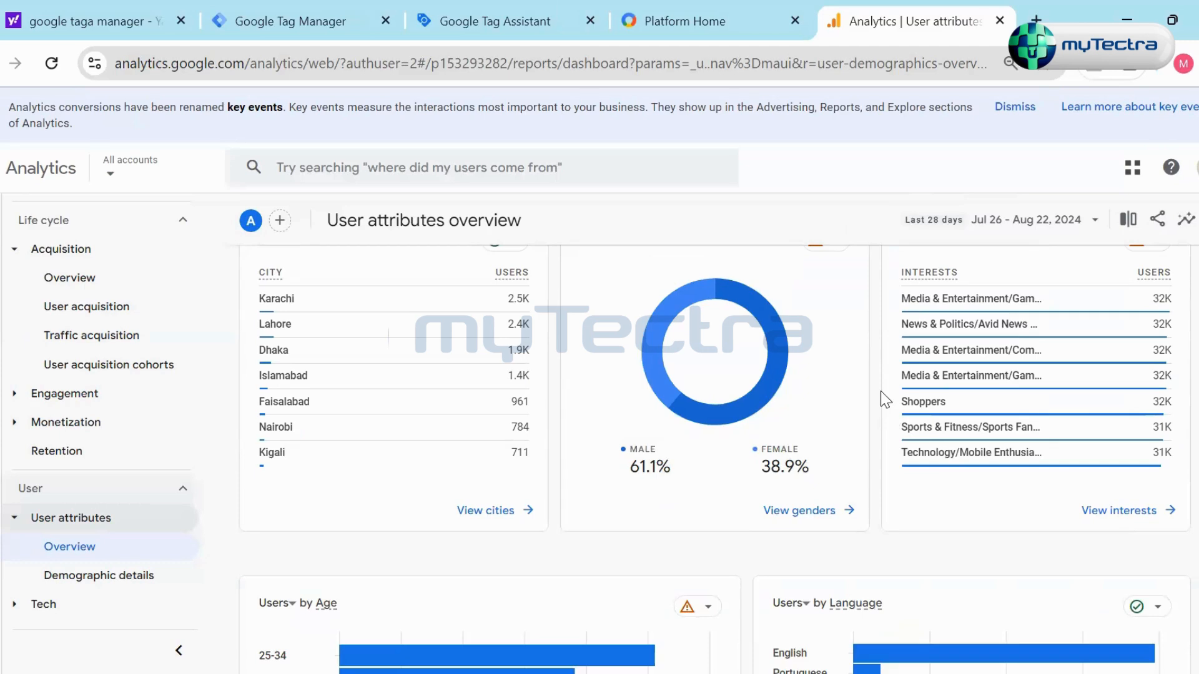
{"action": "scroll", "coordinate": [881, 390], "scroll_direction": "down", "scroll_amount": 5}
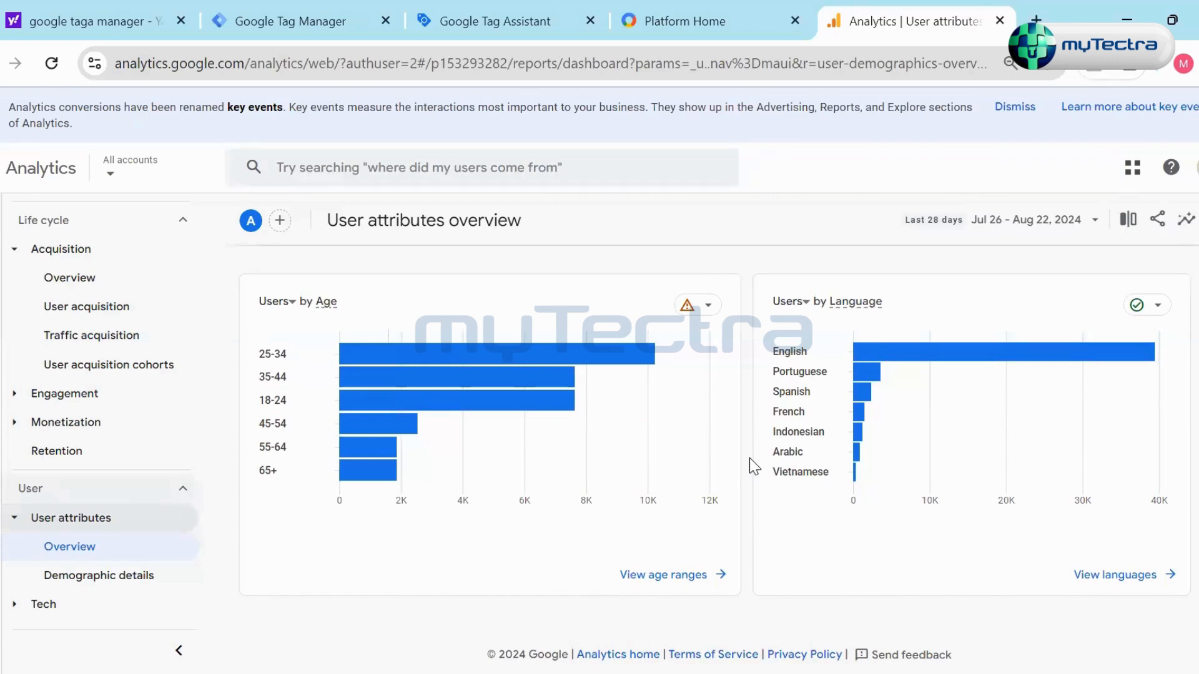
{"action": "scroll", "coordinate": [749, 462], "scroll_direction": "up", "scroll_amount": 10}
{"action": "scroll", "coordinate": [749, 468], "scroll_direction": "down", "scroll_amount": 5}
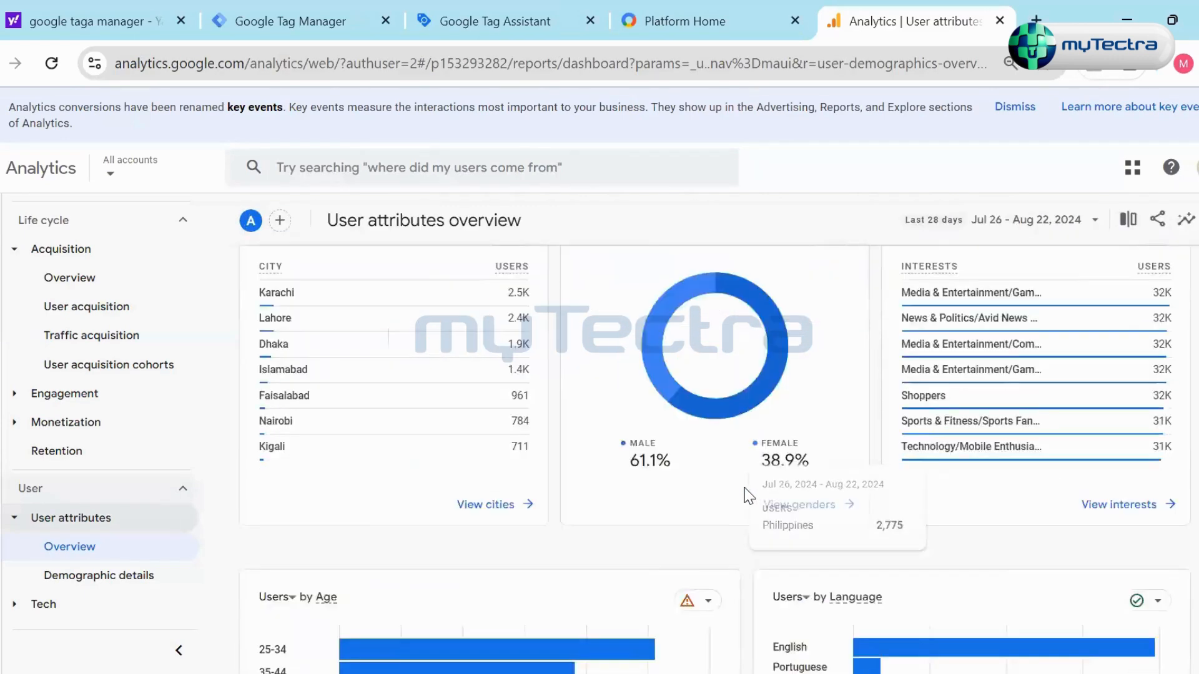
{"action": "scroll", "coordinate": [750, 497], "scroll_direction": "down", "scroll_amount": 5}
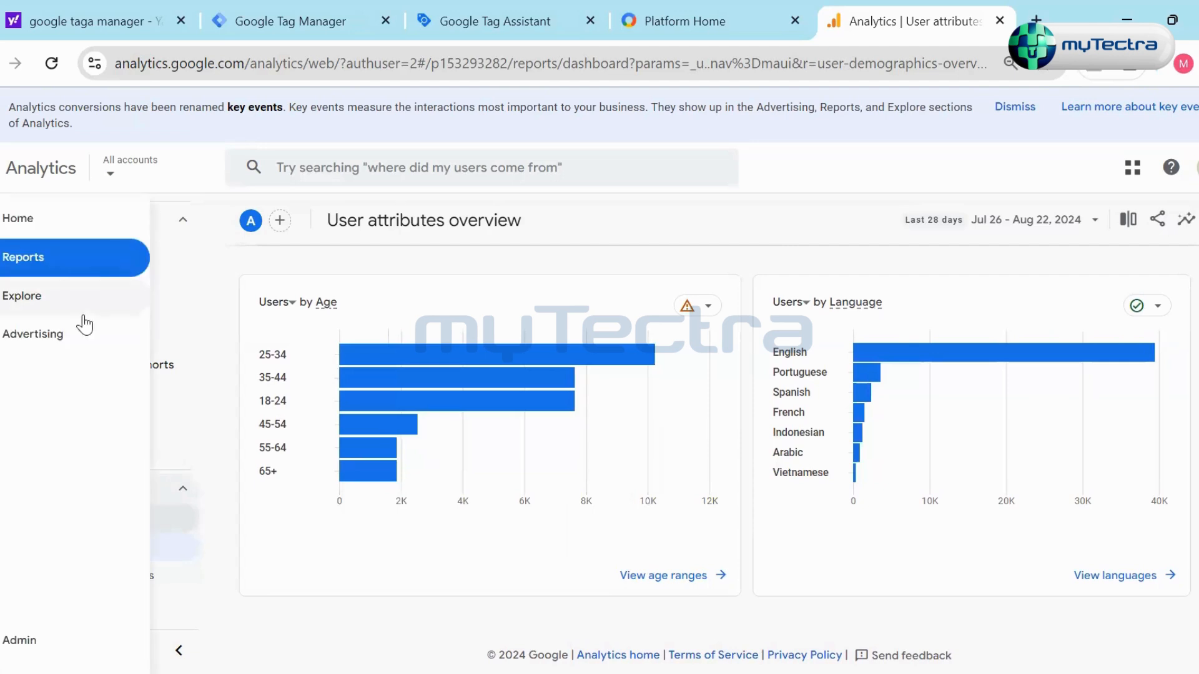
{"action": "scroll", "coordinate": [97, 376], "scroll_direction": "up", "scroll_amount": 5}
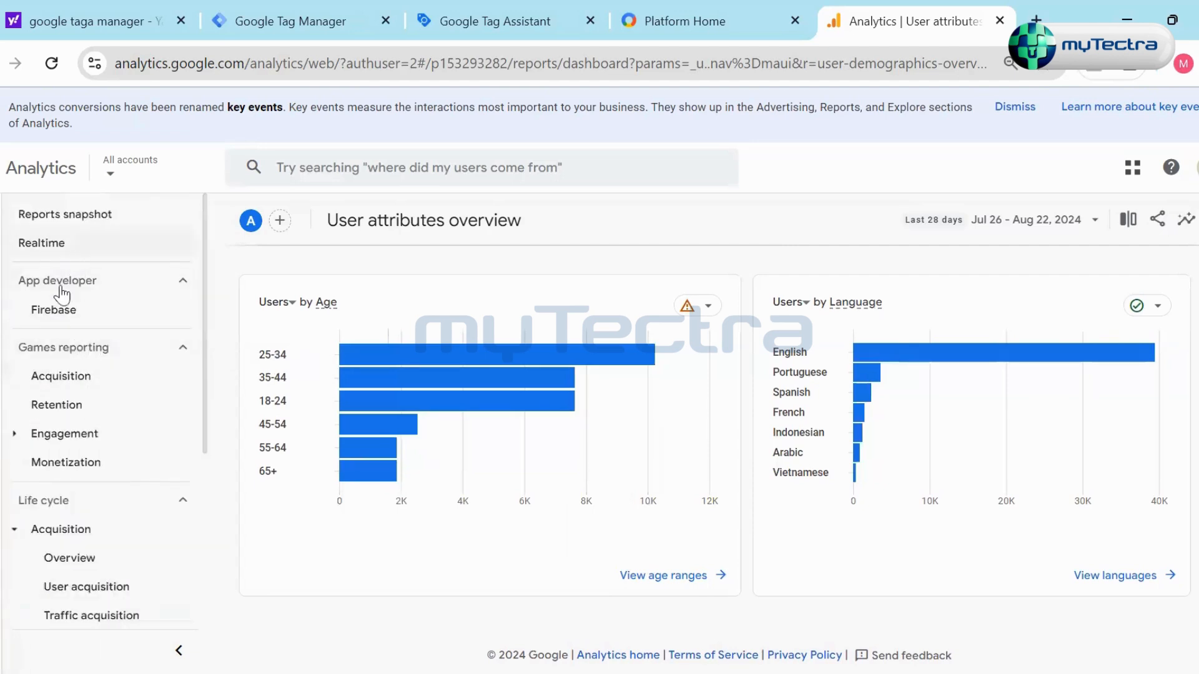
- Leave the User attributes overview for Explorations and create a new blank exploration
{"action": "mouse_move", "coordinate": [66, 270]}
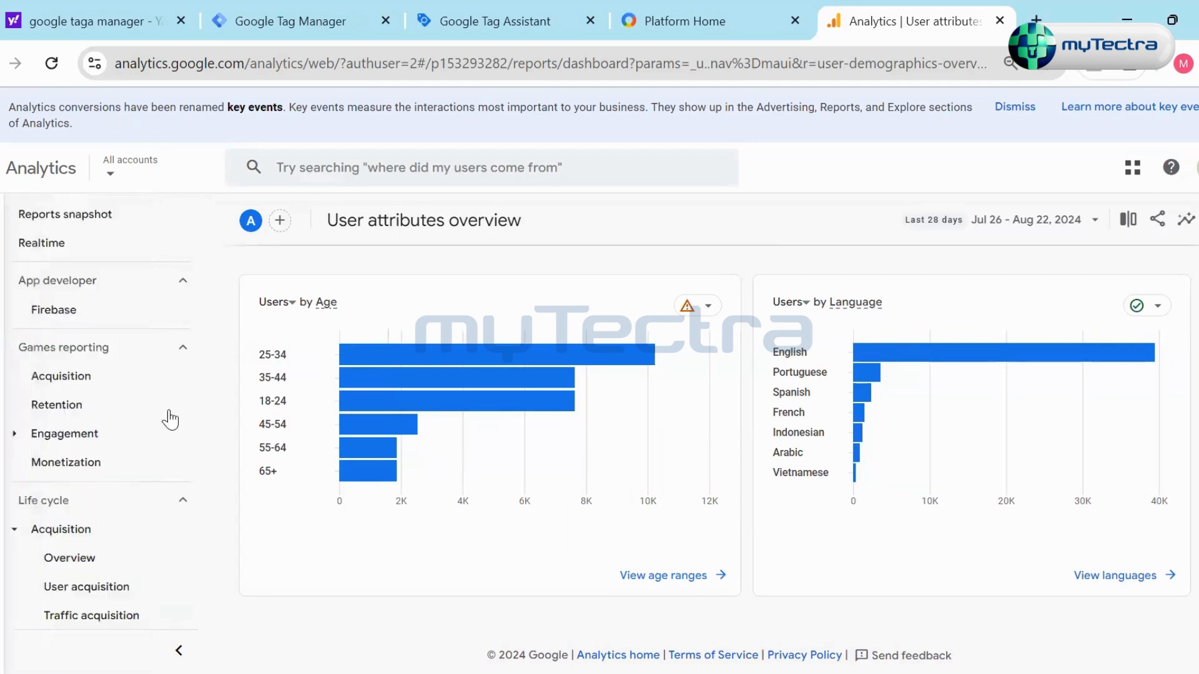
{"action": "scroll", "coordinate": [166, 415], "scroll_direction": "up", "scroll_amount": 2}
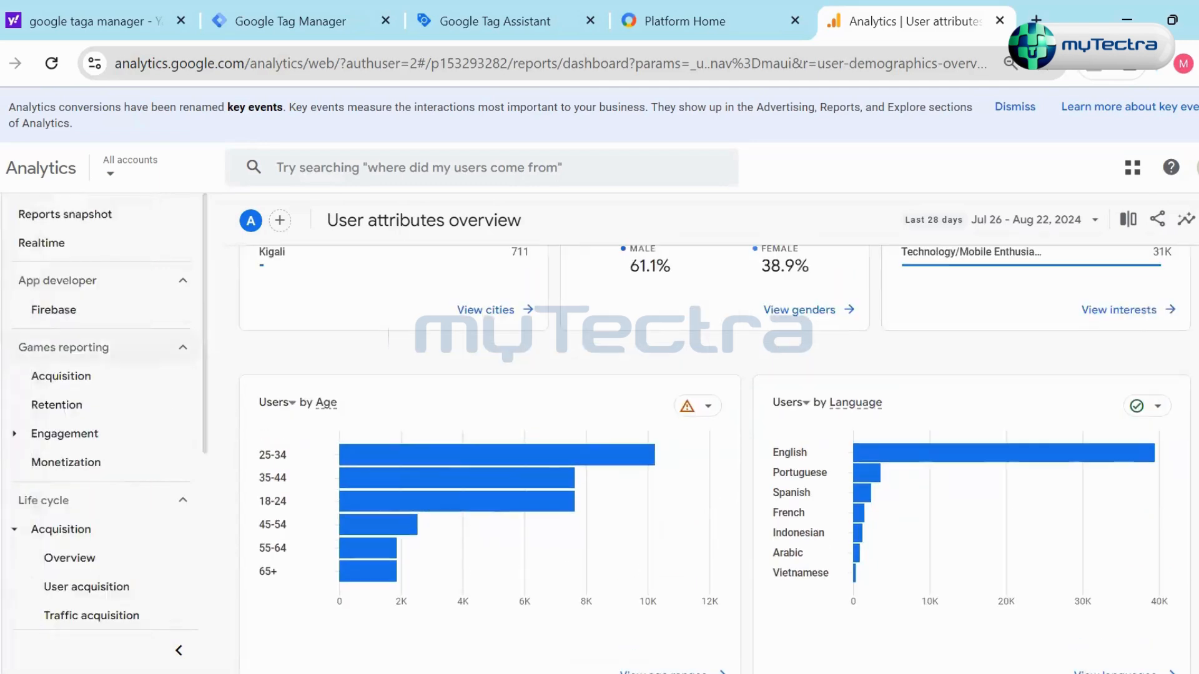
{"action": "left_click", "coordinate": [57, 309]}
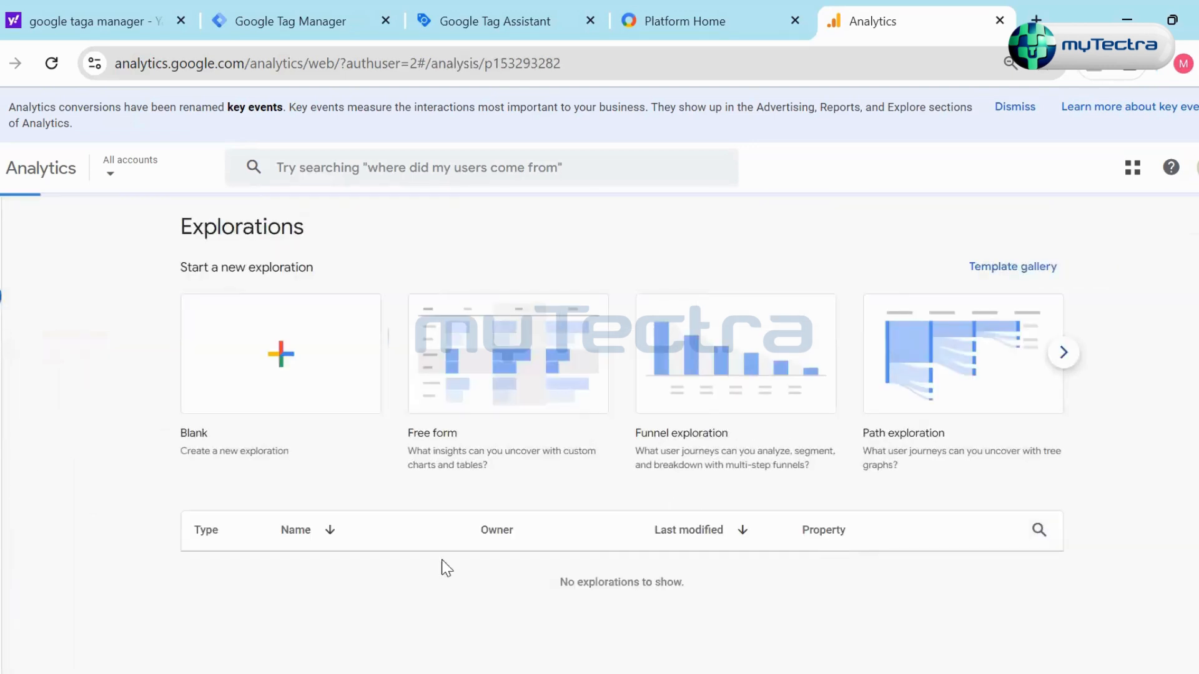
{"action": "left_click", "coordinate": [322, 372]}
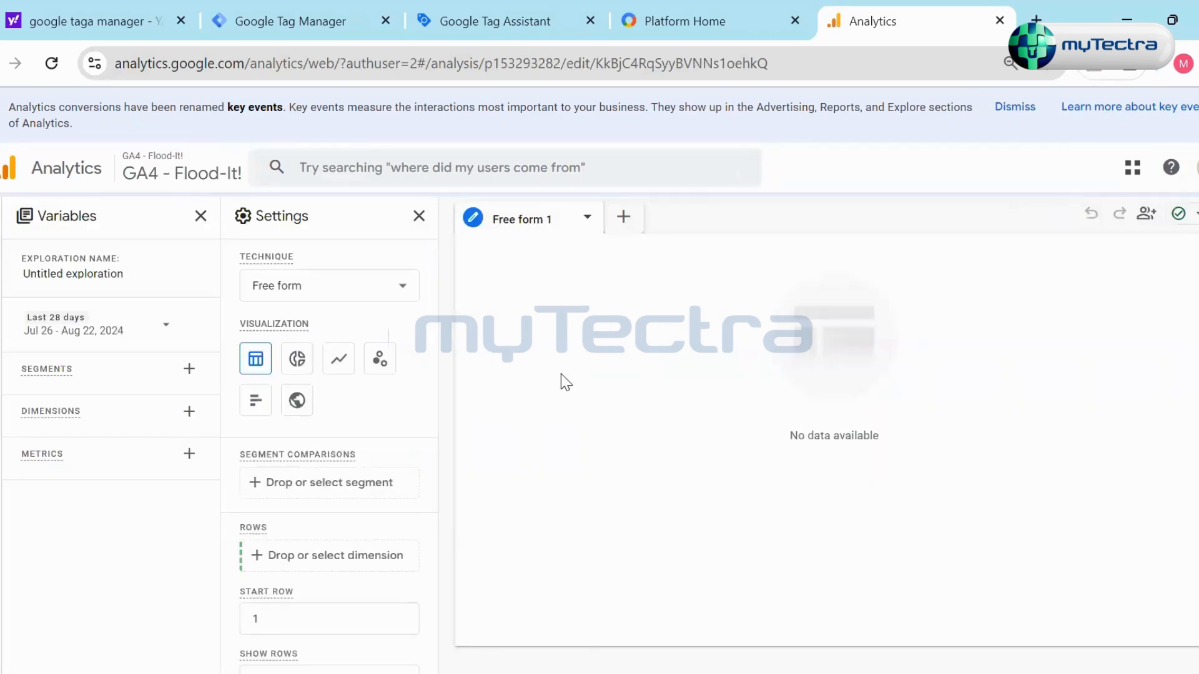
- Import the Page title dimension from the Page / screen category into the exploration's variables
{"action": "left_click", "coordinate": [189, 411]}
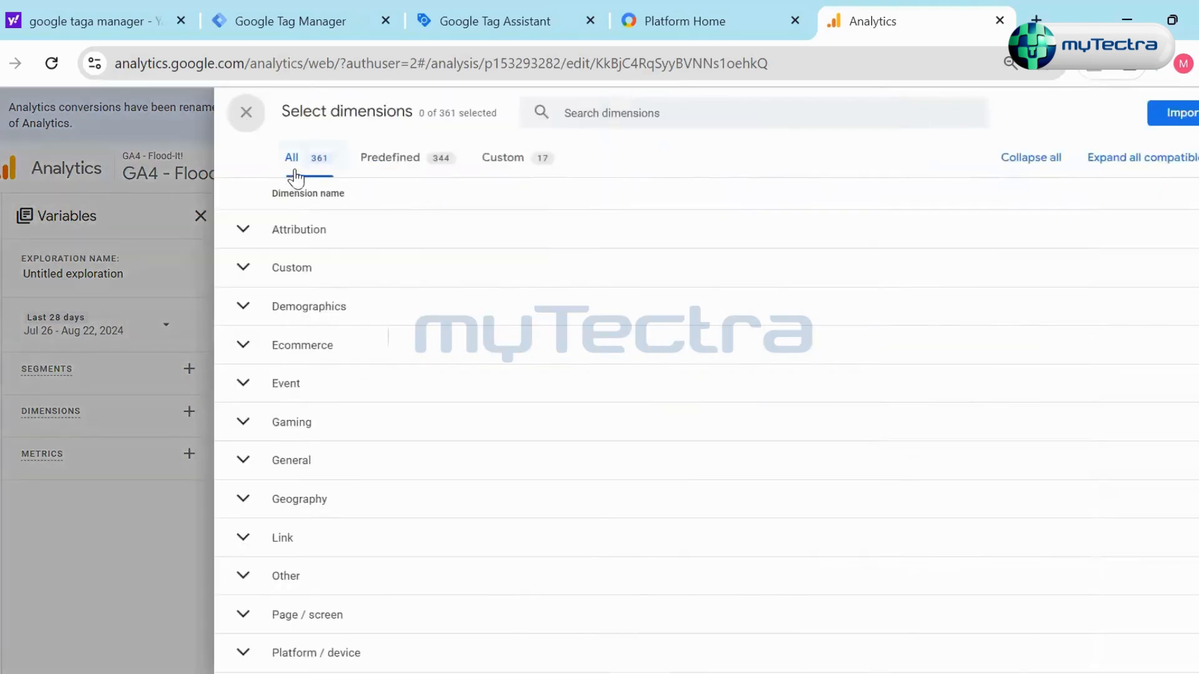
{"action": "left_click", "coordinate": [285, 235]}
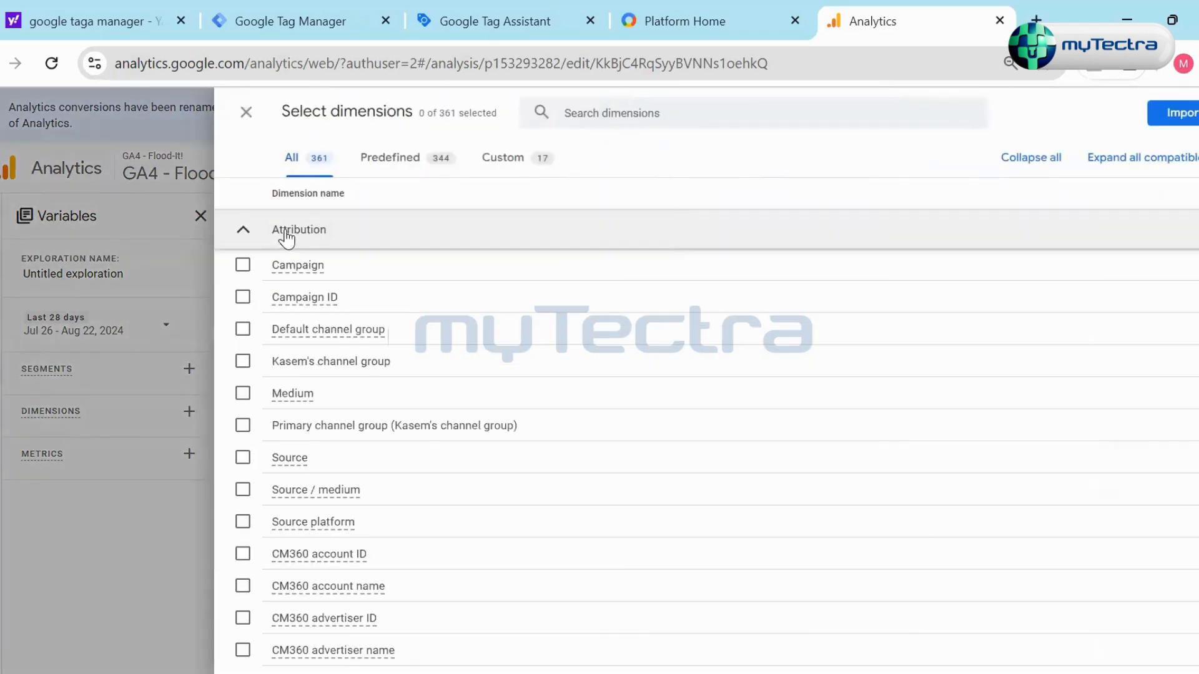
{"action": "left_click", "coordinate": [286, 235]}
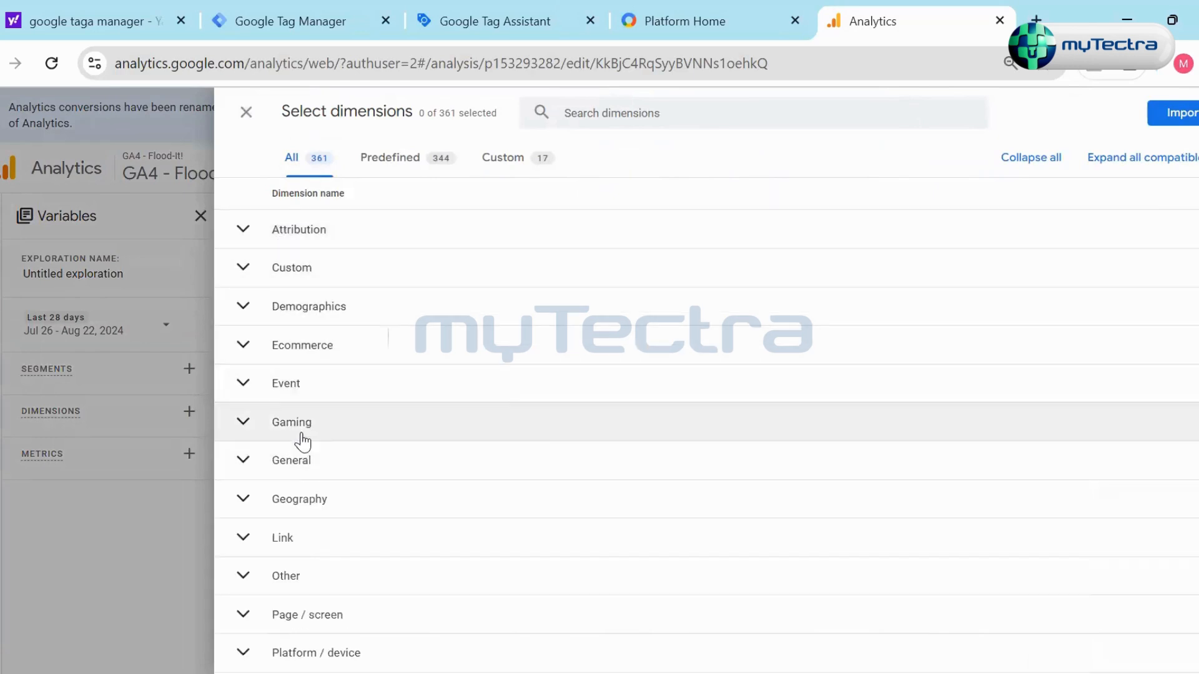
{"action": "scroll", "coordinate": [339, 542], "scroll_direction": "down", "scroll_amount": 2}
{"action": "left_click", "coordinate": [335, 527]}
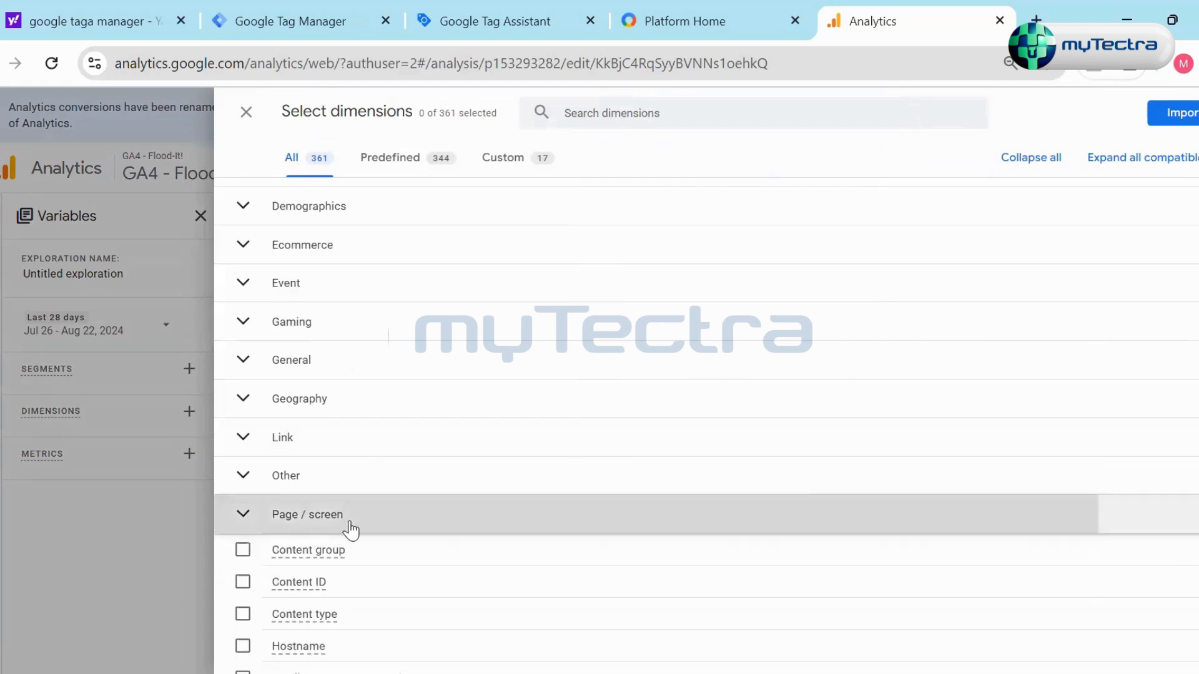
{"action": "scroll", "coordinate": [337, 531], "scroll_direction": "down", "scroll_amount": 3}
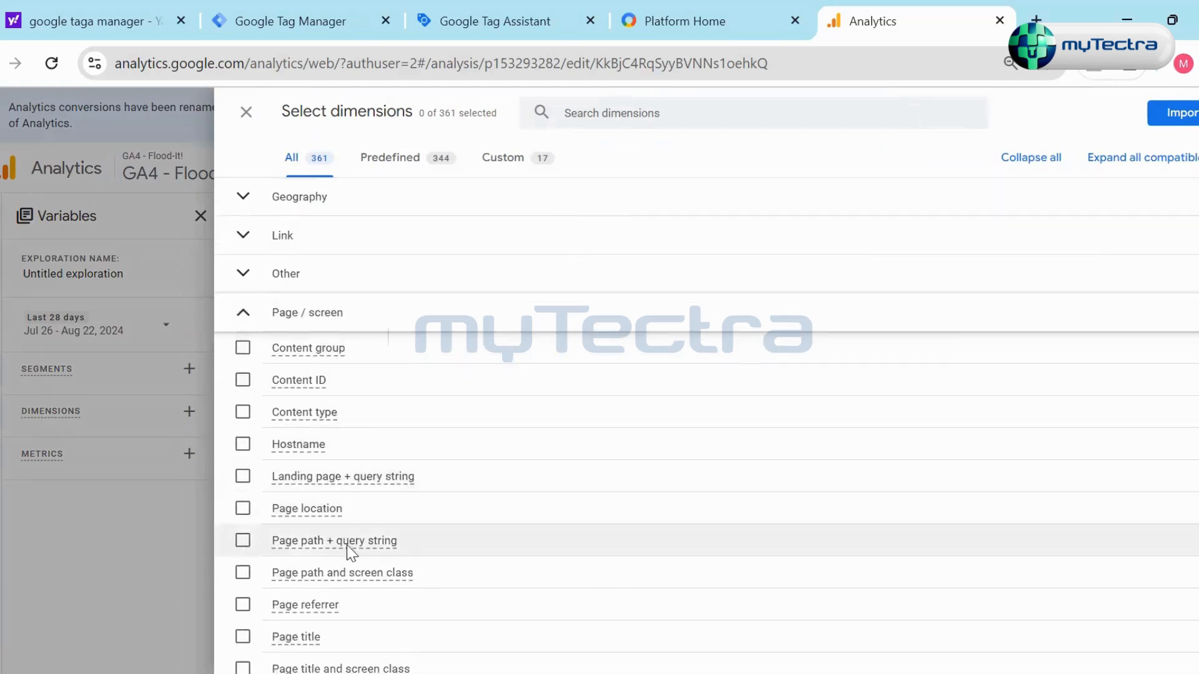
{"action": "scroll", "coordinate": [349, 553], "scroll_direction": "down", "scroll_amount": 2}
{"action": "left_click", "coordinate": [243, 539]}
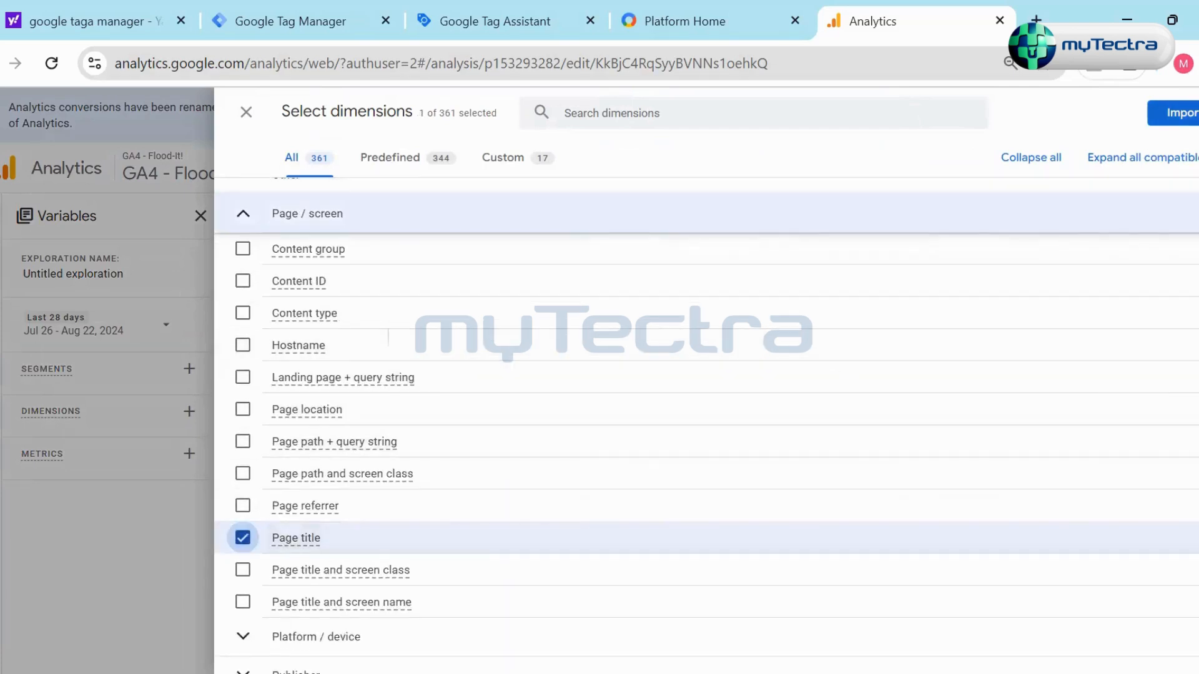
{"action": "left_click", "coordinate": [1180, 113]}
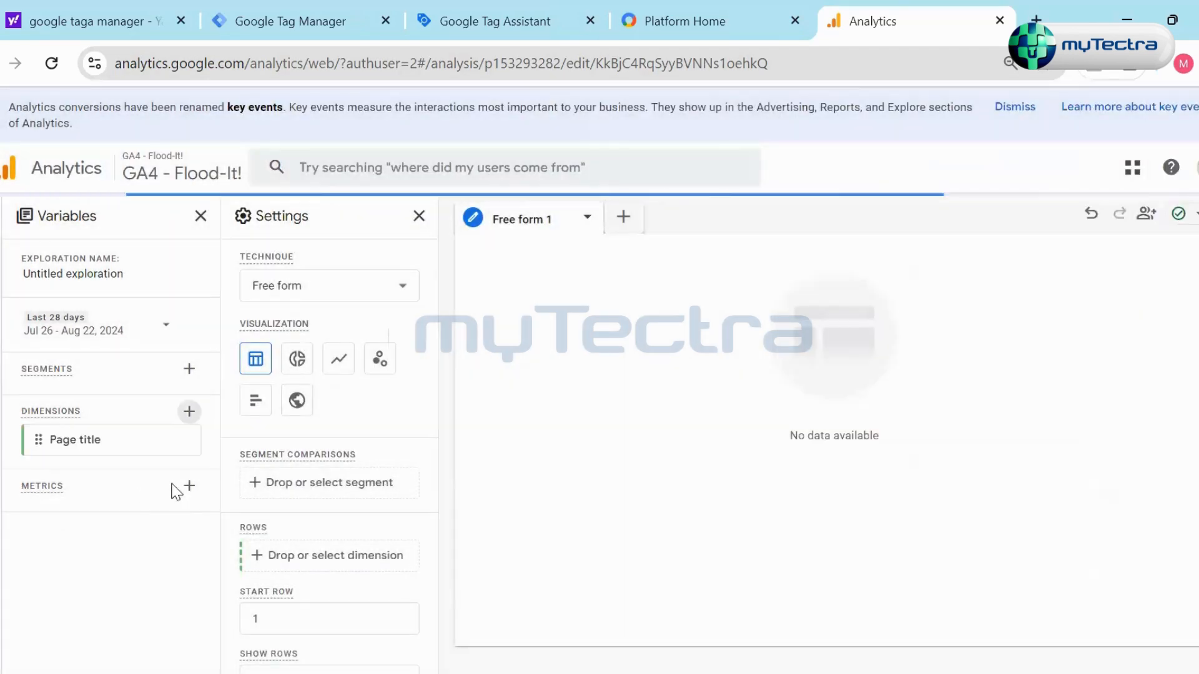
- Search the metrics for "user" and import New users and Total users into the exploration's variables
{"action": "left_click", "coordinate": [187, 486]}
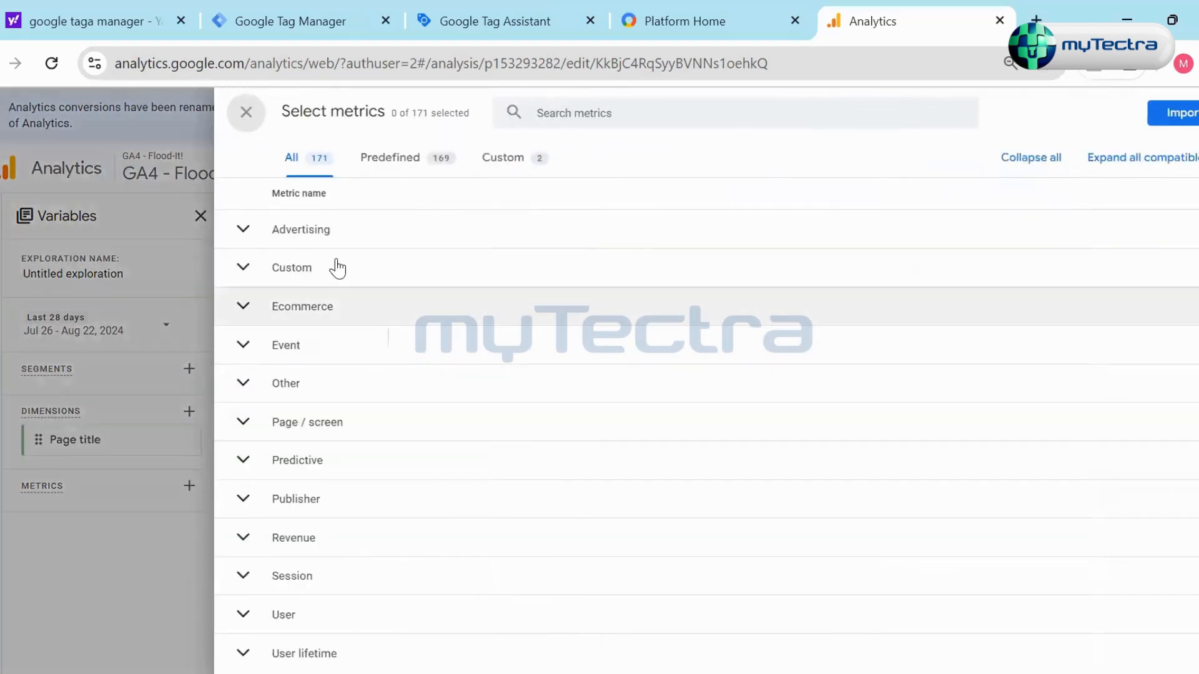
{"action": "left_click", "coordinate": [568, 115]}
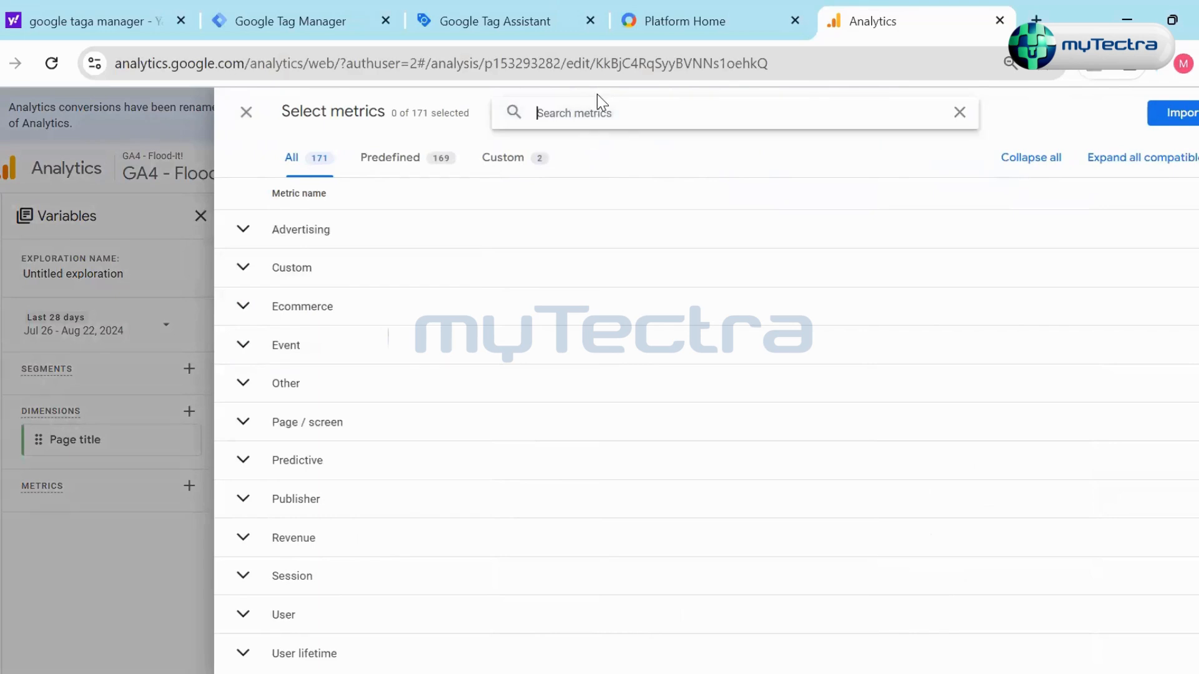
{"action": "type", "text": "user"}
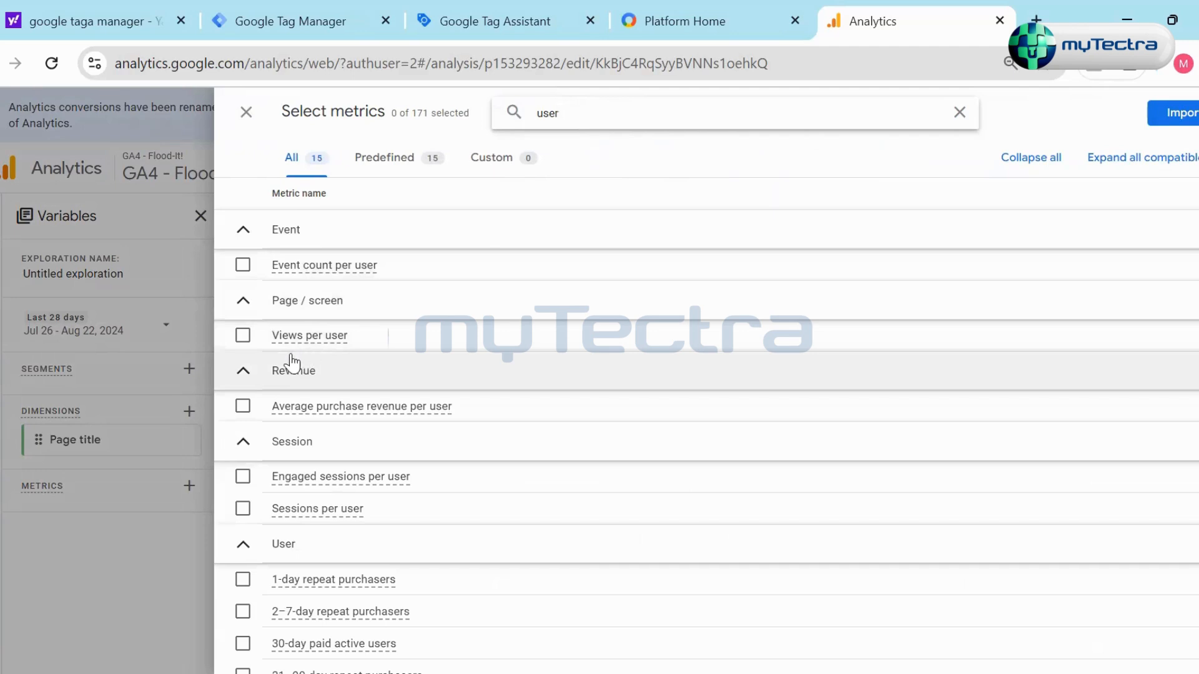
{"action": "scroll", "coordinate": [305, 549], "scroll_direction": "down", "scroll_amount": 5}
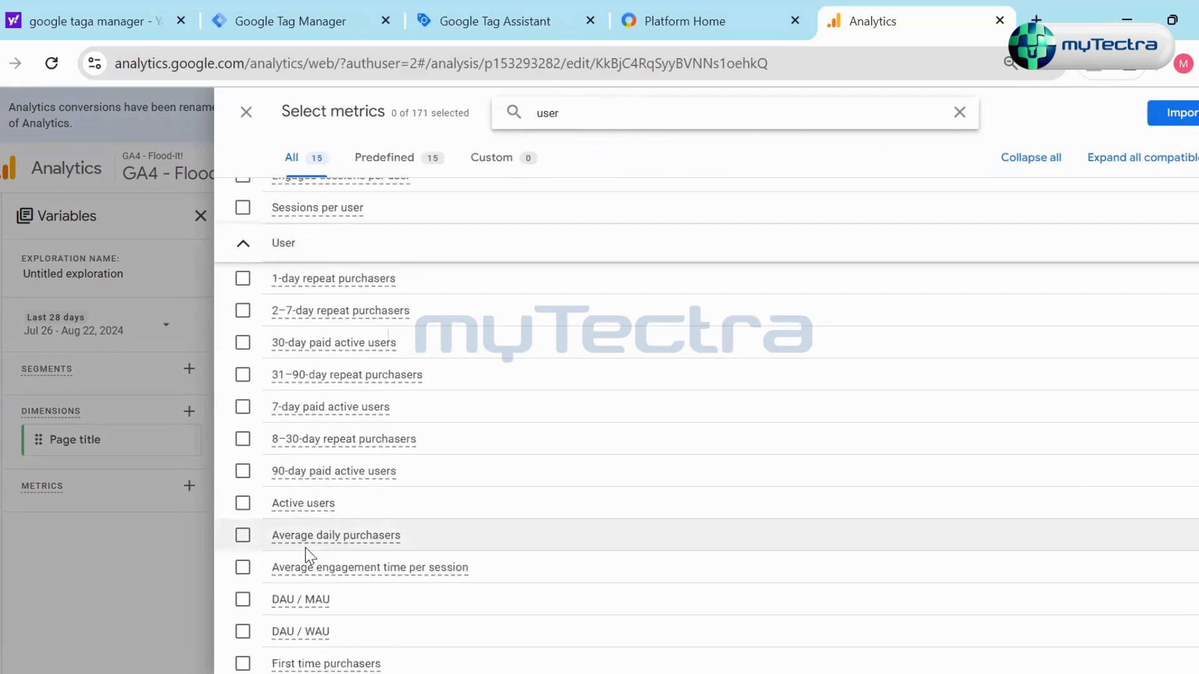
{"action": "scroll", "coordinate": [305, 549], "scroll_direction": "down", "scroll_amount": 4}
{"action": "scroll", "coordinate": [337, 553], "scroll_direction": "down", "scroll_amount": 3}
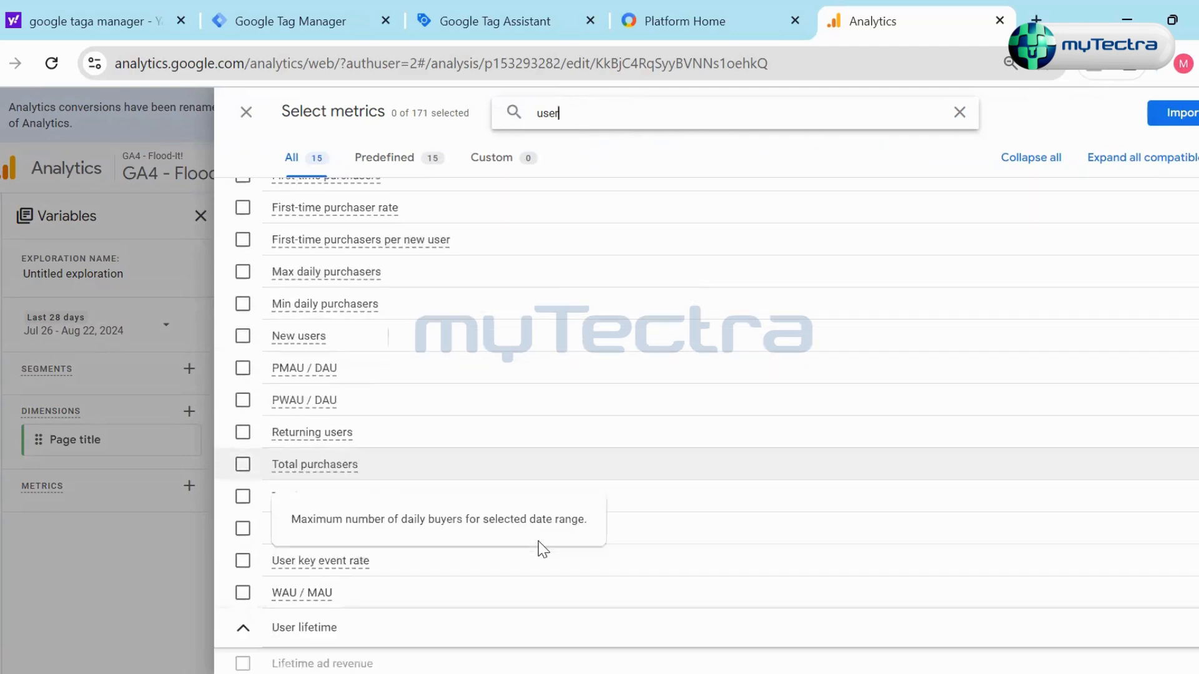
{"action": "left_click", "coordinate": [243, 322]}
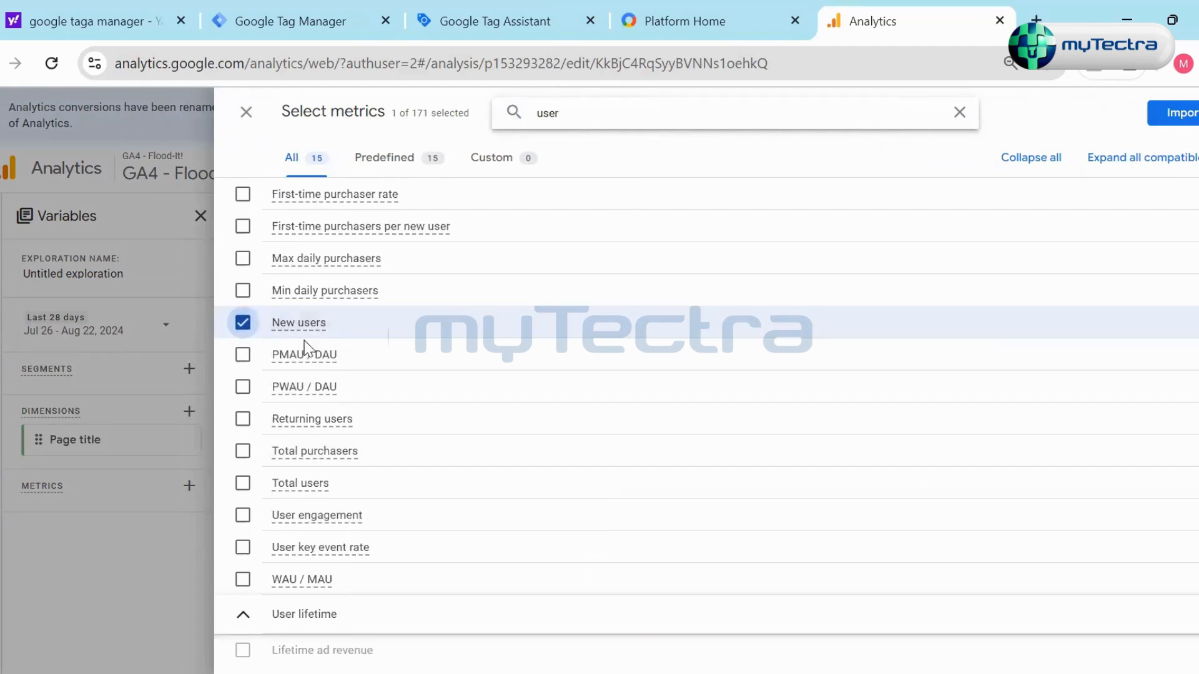
{"action": "left_click", "coordinate": [244, 484]}
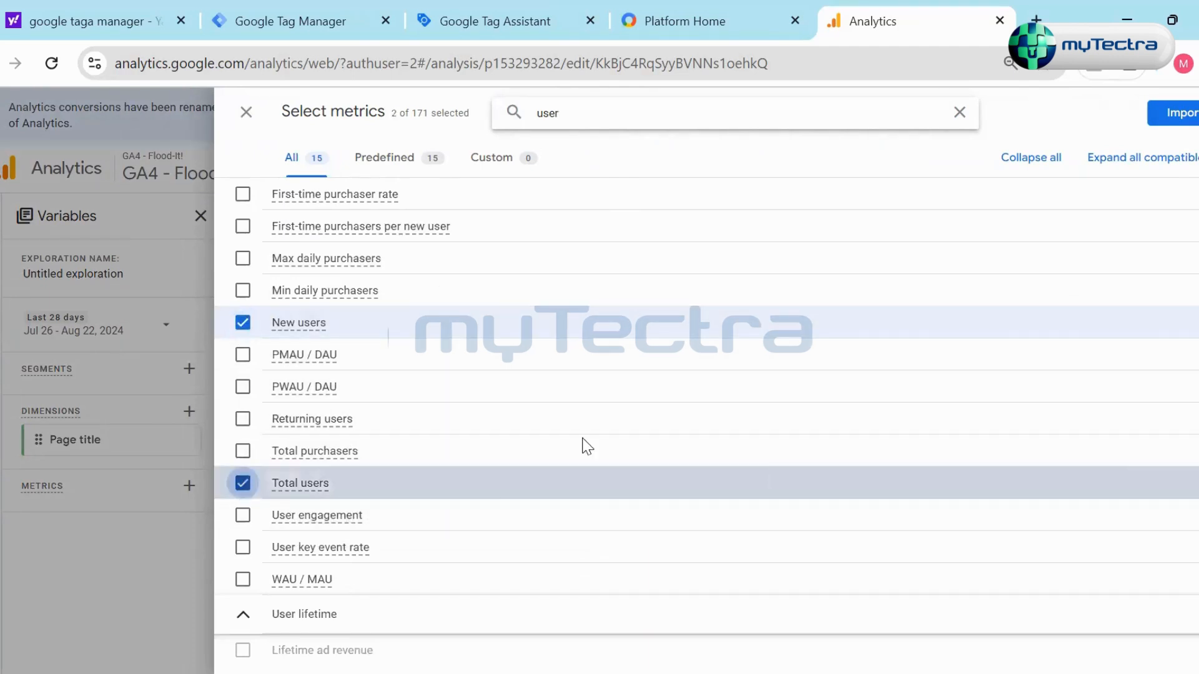
{"action": "left_click", "coordinate": [1170, 113]}
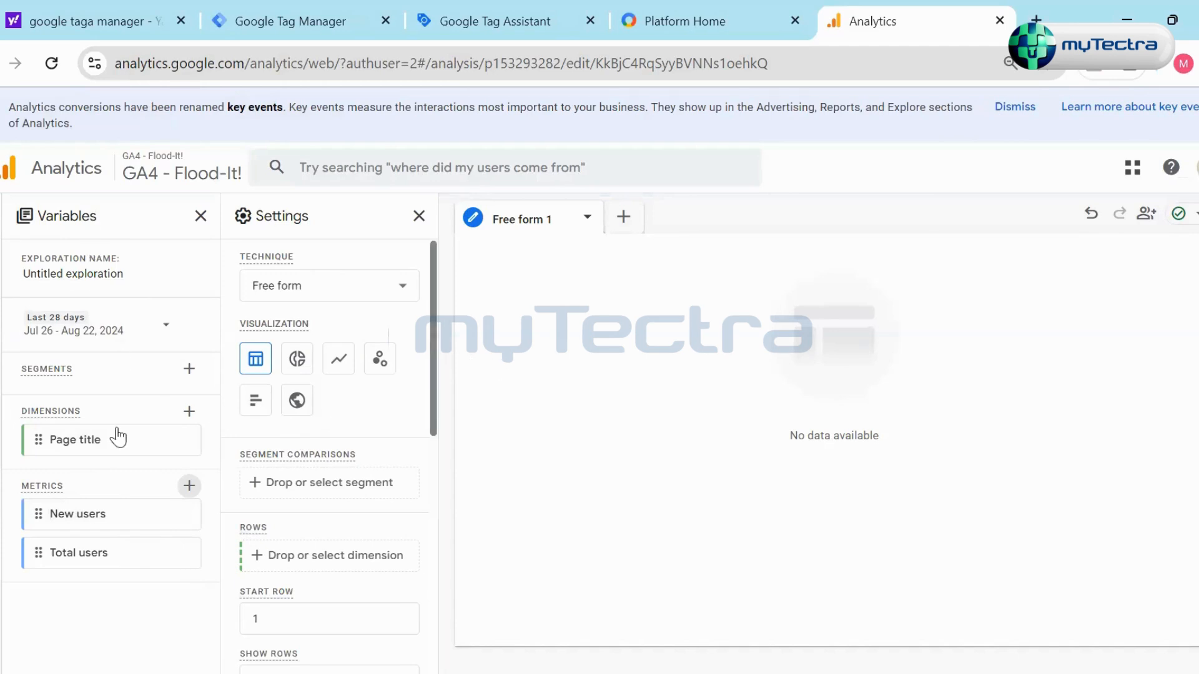
- Assign the Page title dimension to the rows of the free form table
{"action": "scroll", "coordinate": [410, 420], "scroll_direction": "down", "scroll_amount": 3}
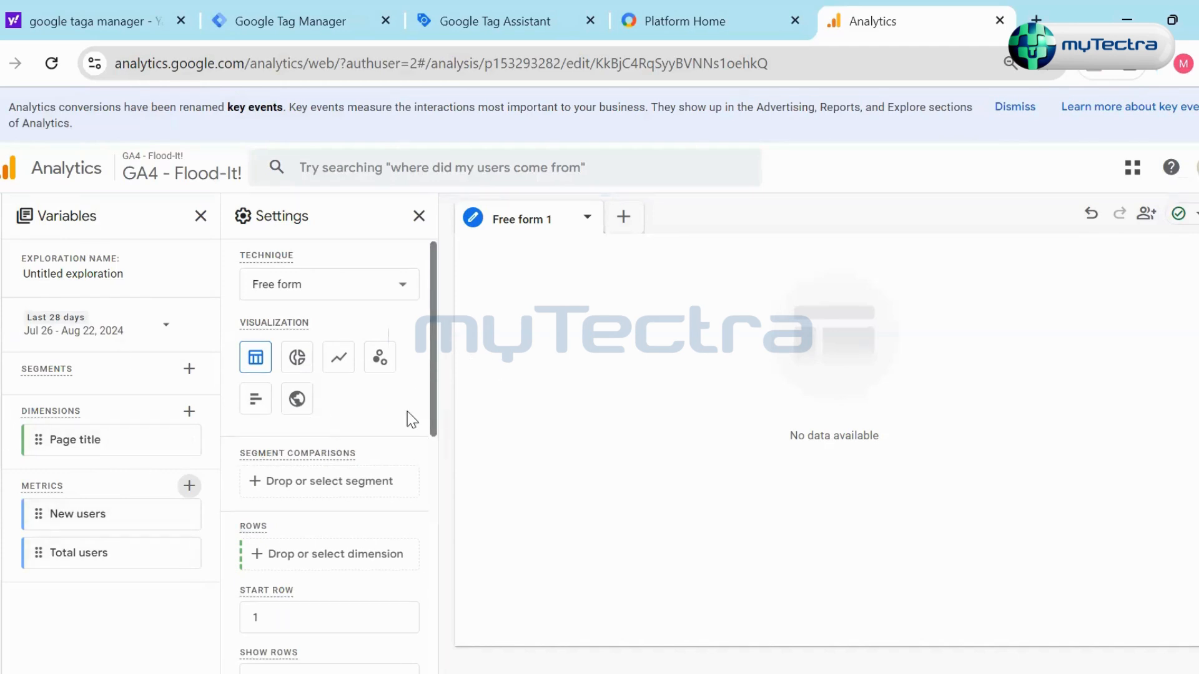
{"action": "scroll", "coordinate": [409, 453], "scroll_direction": "up", "scroll_amount": 3}
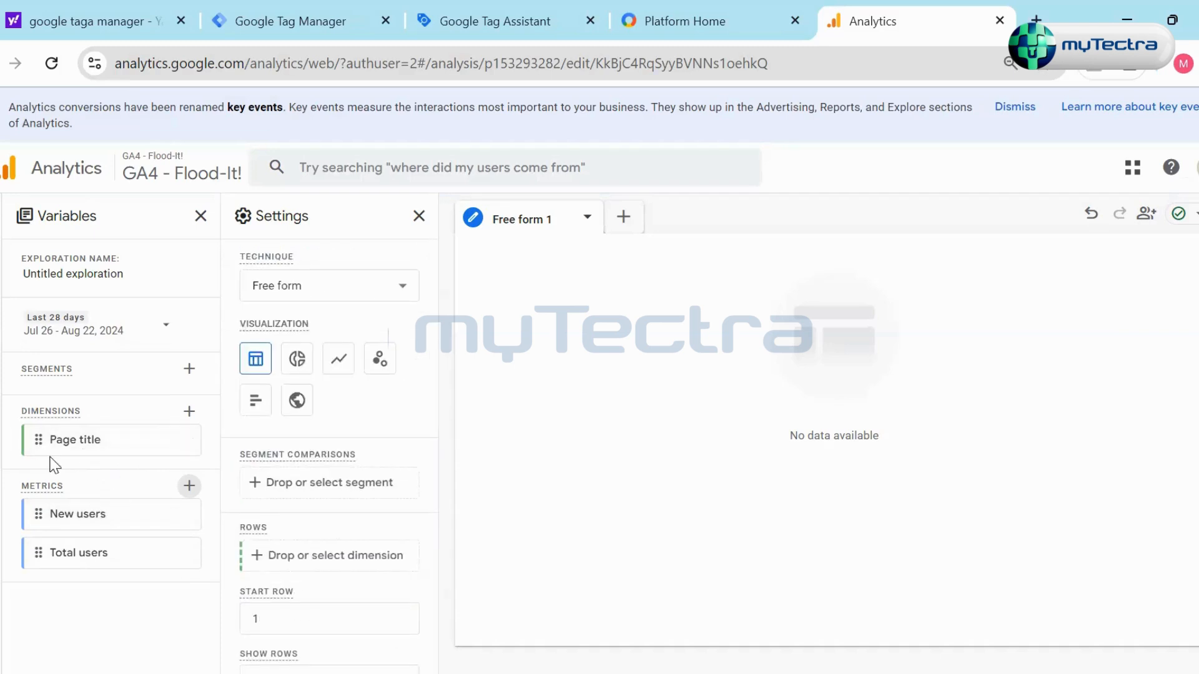
{"action": "left_click_drag", "start_coordinate": [94, 440], "coordinate": [286, 604]}
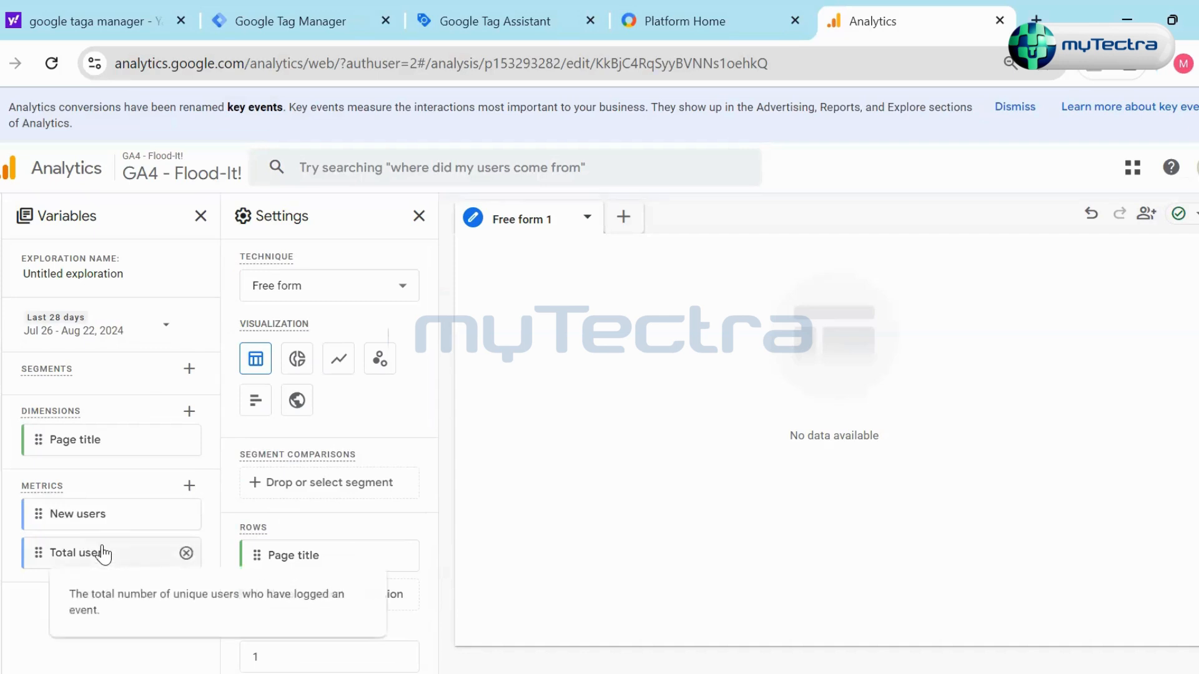
- Add the New users and Total users metrics as values of the free form table
{"action": "scroll", "coordinate": [300, 527], "scroll_direction": "down", "scroll_amount": 8}
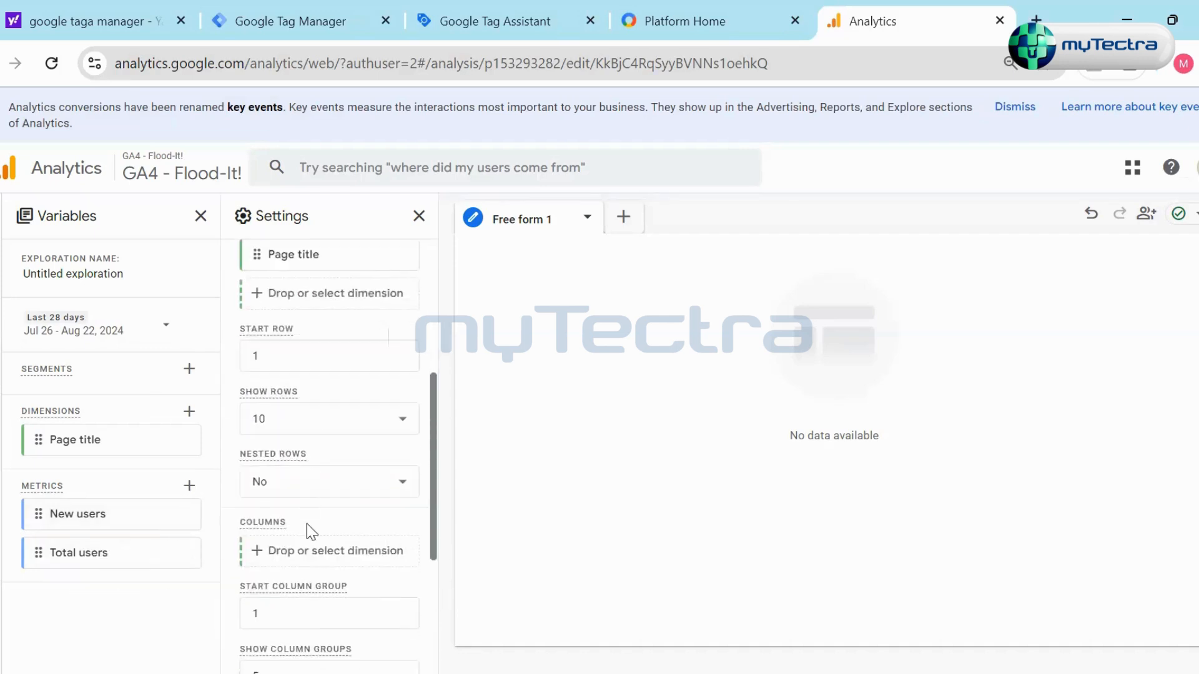
{"action": "scroll", "coordinate": [306, 523], "scroll_direction": "down", "scroll_amount": 1}
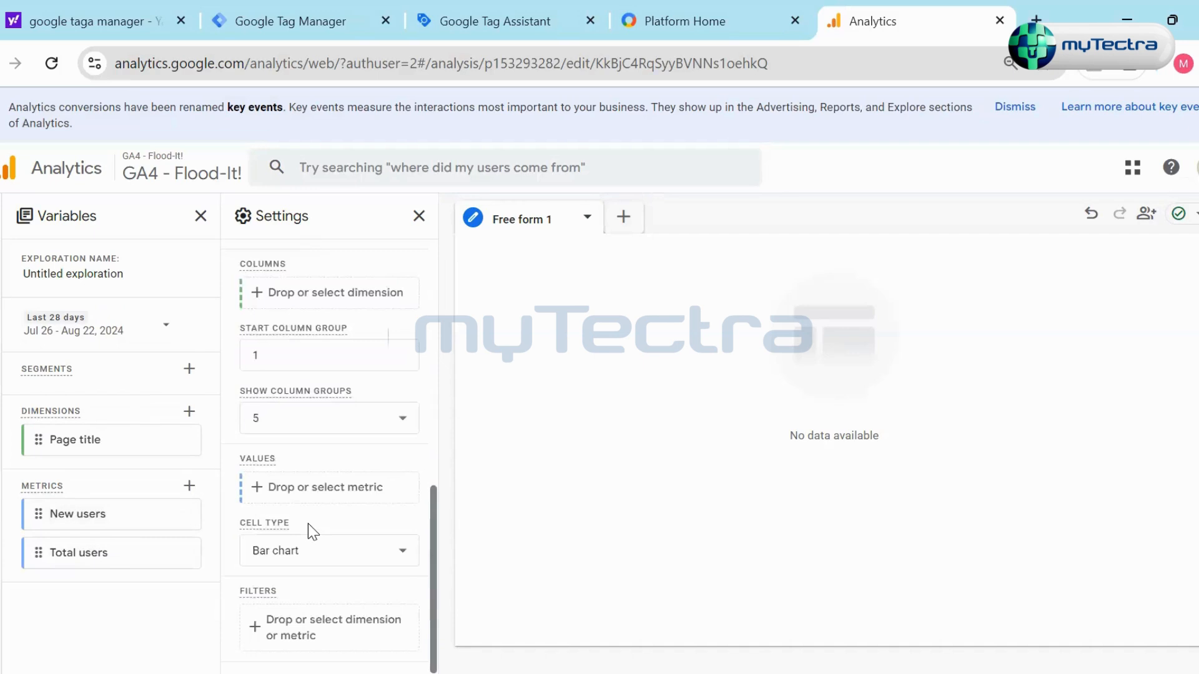
{"action": "scroll", "coordinate": [336, 487], "scroll_direction": "up", "scroll_amount": 2}
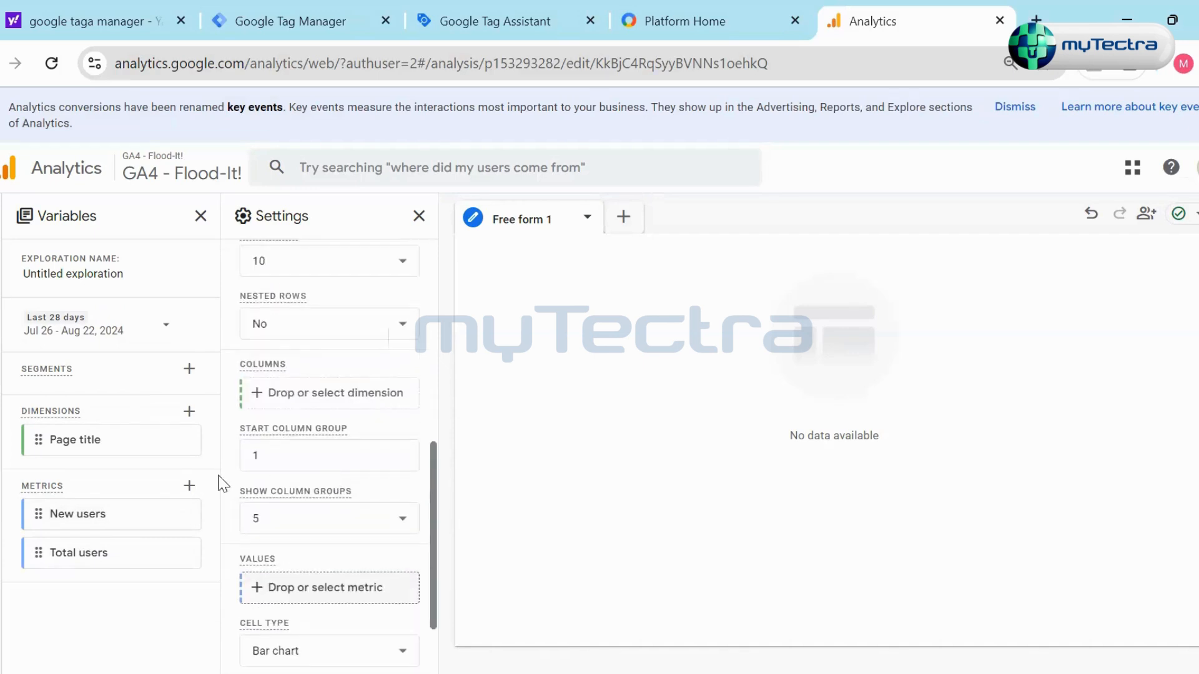
{"action": "left_click_drag", "start_coordinate": [73, 528], "coordinate": [298, 562]}
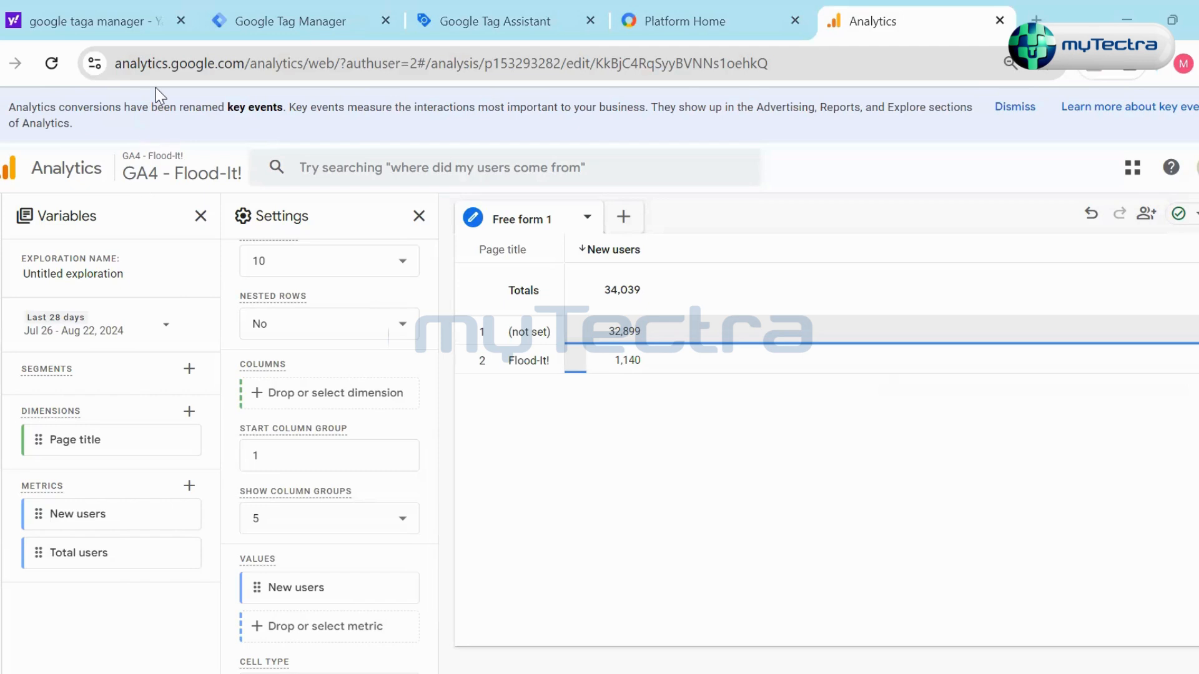
{"action": "scroll", "coordinate": [250, 581], "scroll_direction": "down", "scroll_amount": 2}
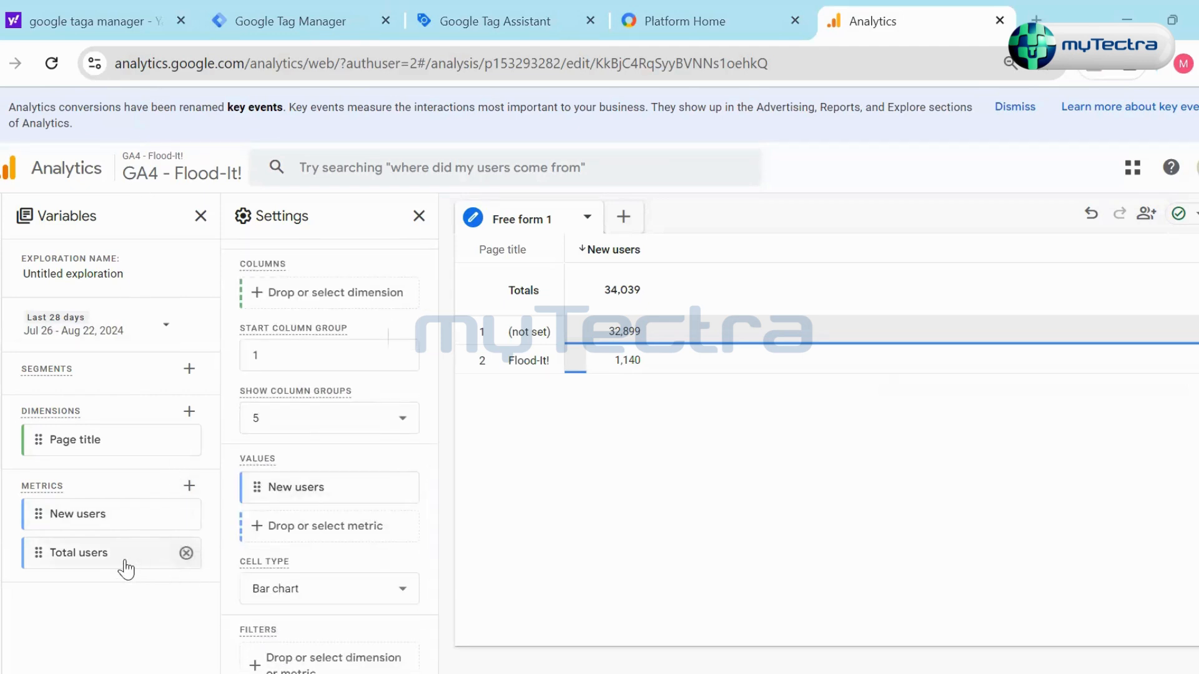
{"action": "left_click_drag", "start_coordinate": [106, 560], "coordinate": [328, 531]}
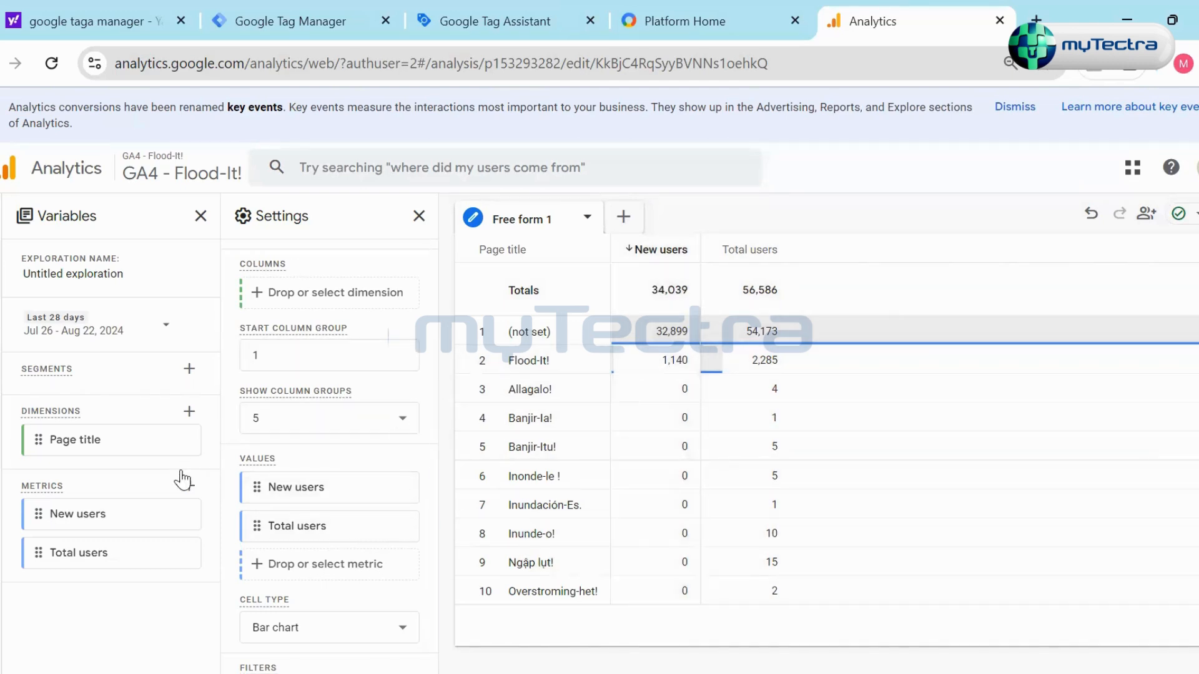
- Rename the Free form 1 tab as "Test REport"
{"action": "scroll", "coordinate": [332, 415], "scroll_direction": "up", "scroll_amount": 8}
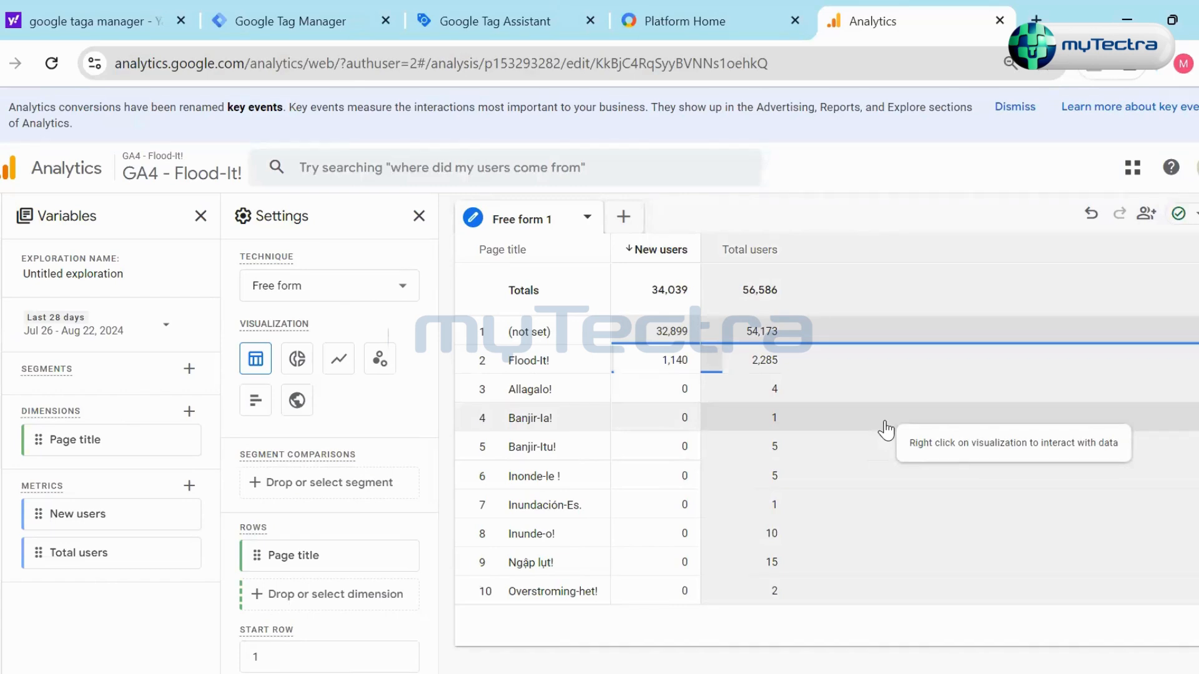
{"action": "left_click_drag", "start_coordinate": [557, 220], "coordinate": [485, 232]}
{"action": "left_click", "coordinate": [522, 221]}
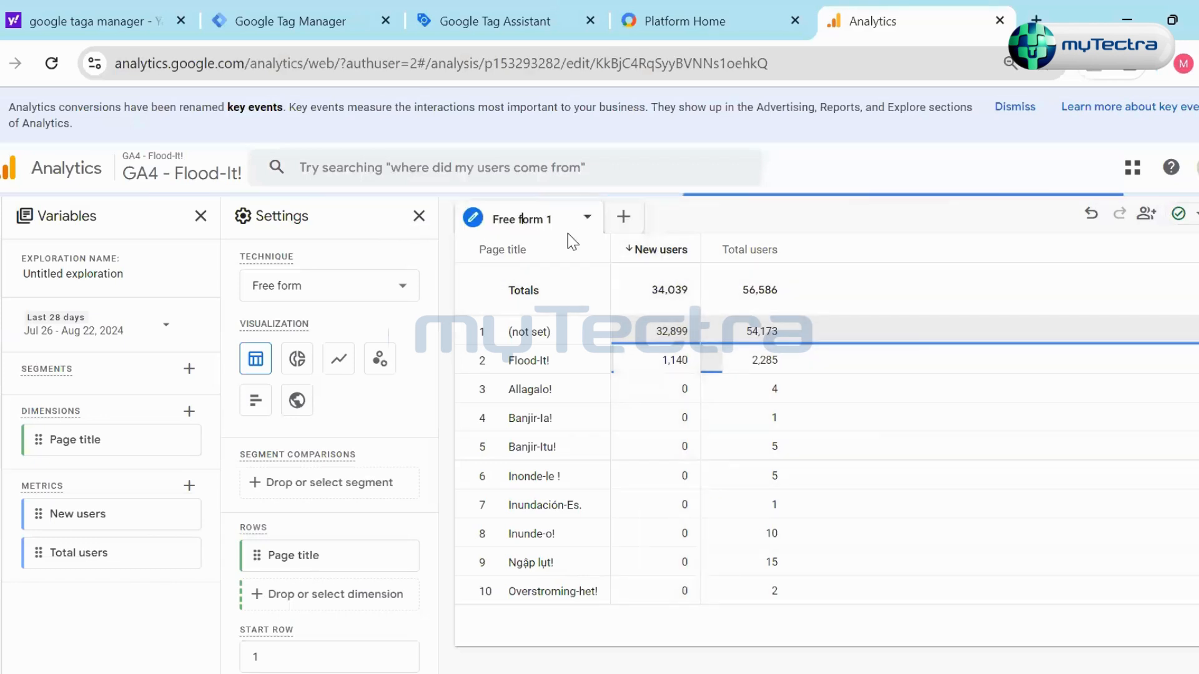
{"action": "key", "text": "ctrl+a"}
{"action": "type", "text": "T"}
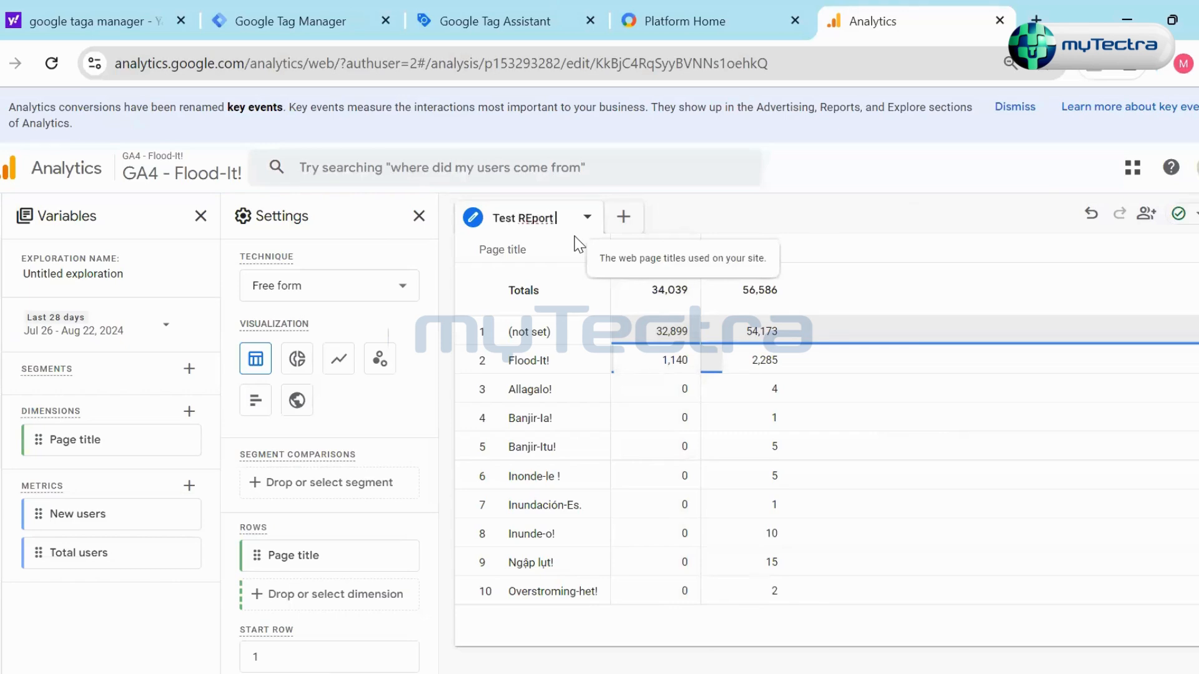
{"action": "left_click", "coordinate": [927, 215]}
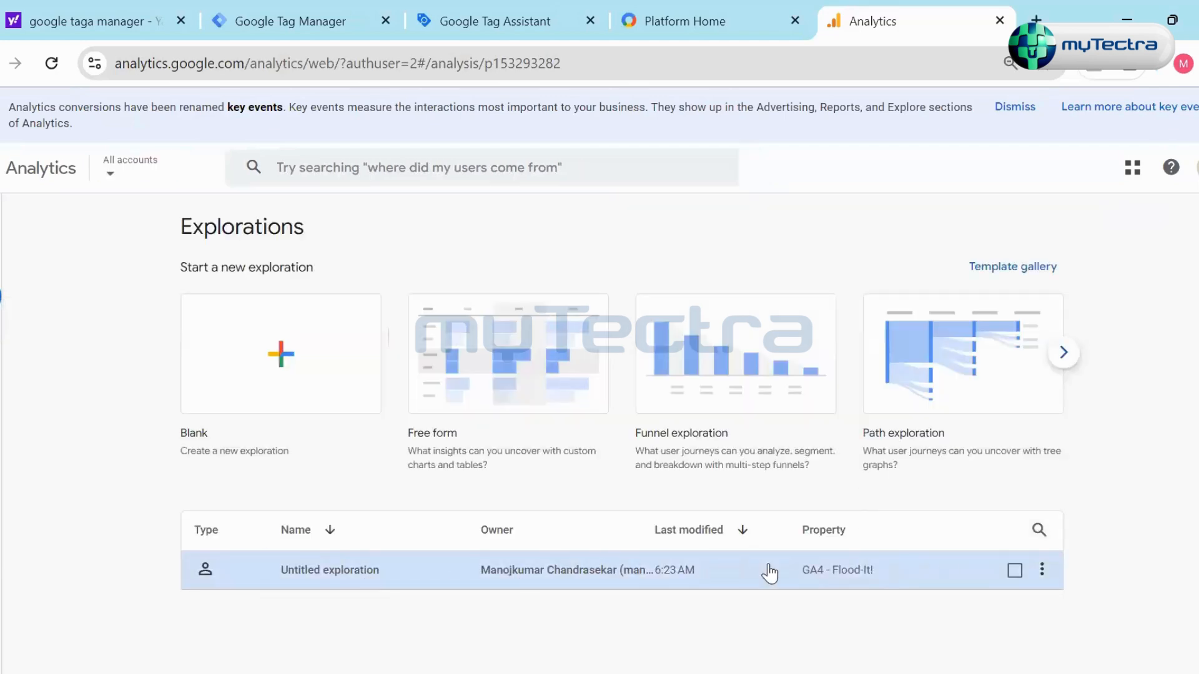
- Open the saved Untitled exploration and look through its date range presets
{"action": "left_click", "coordinate": [353, 571]}
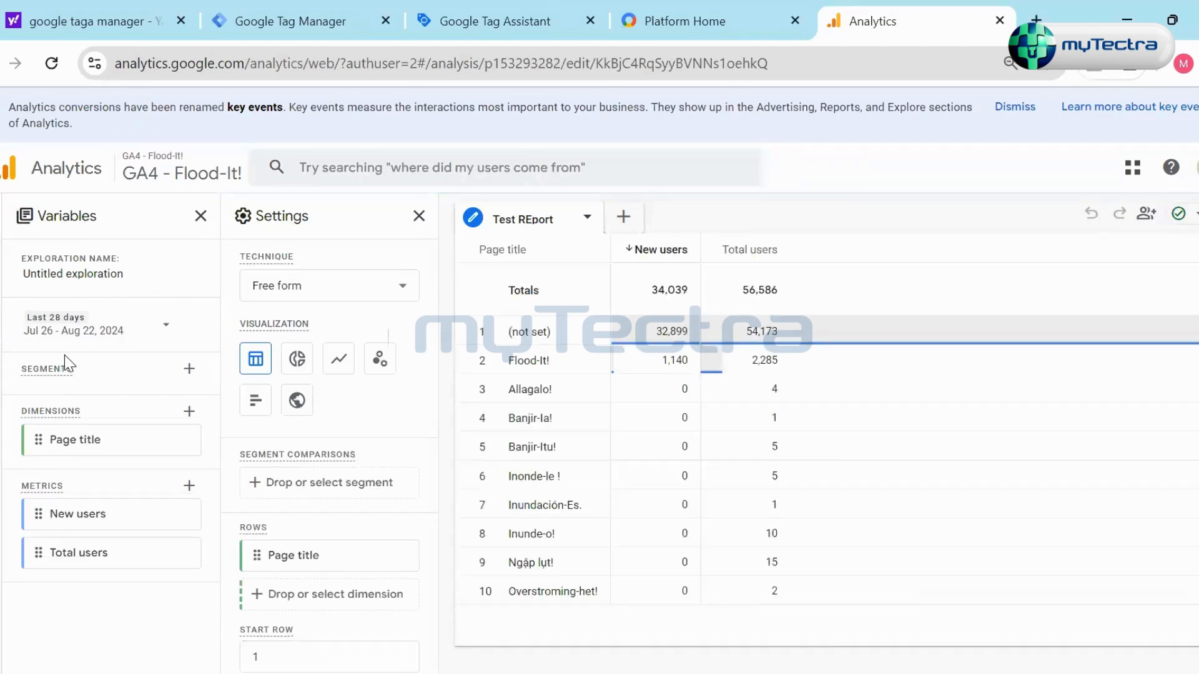
{"action": "left_click", "coordinate": [130, 332]}
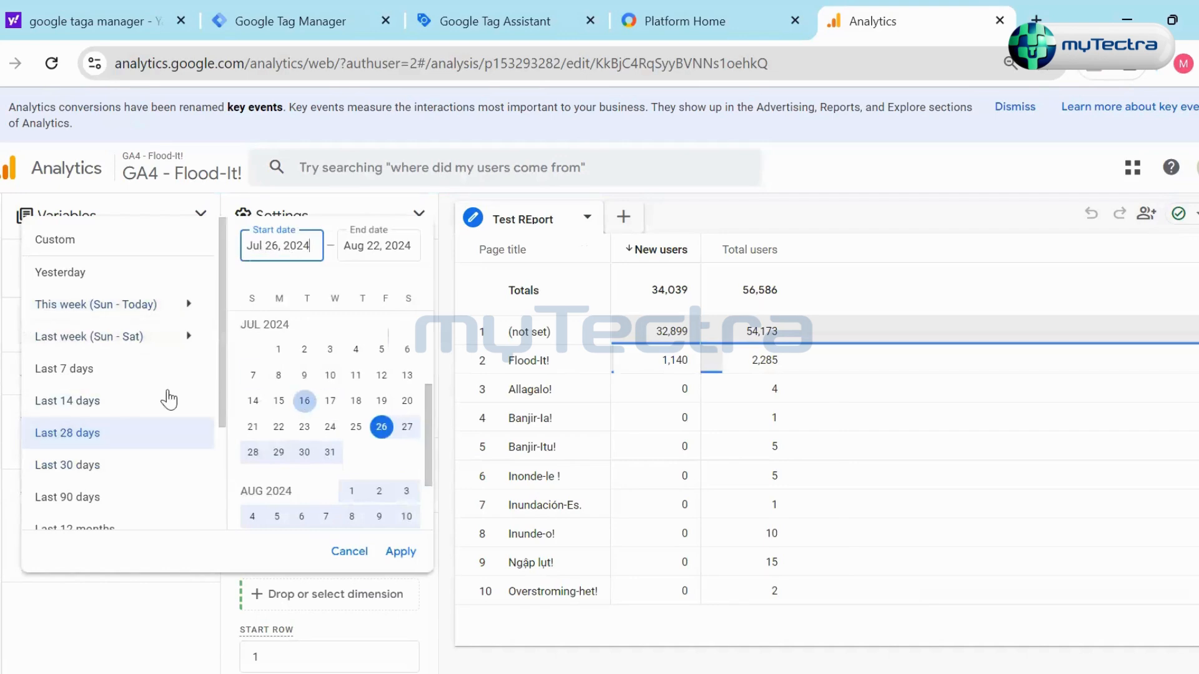
{"action": "scroll", "coordinate": [100, 319], "scroll_direction": "down", "scroll_amount": 2}
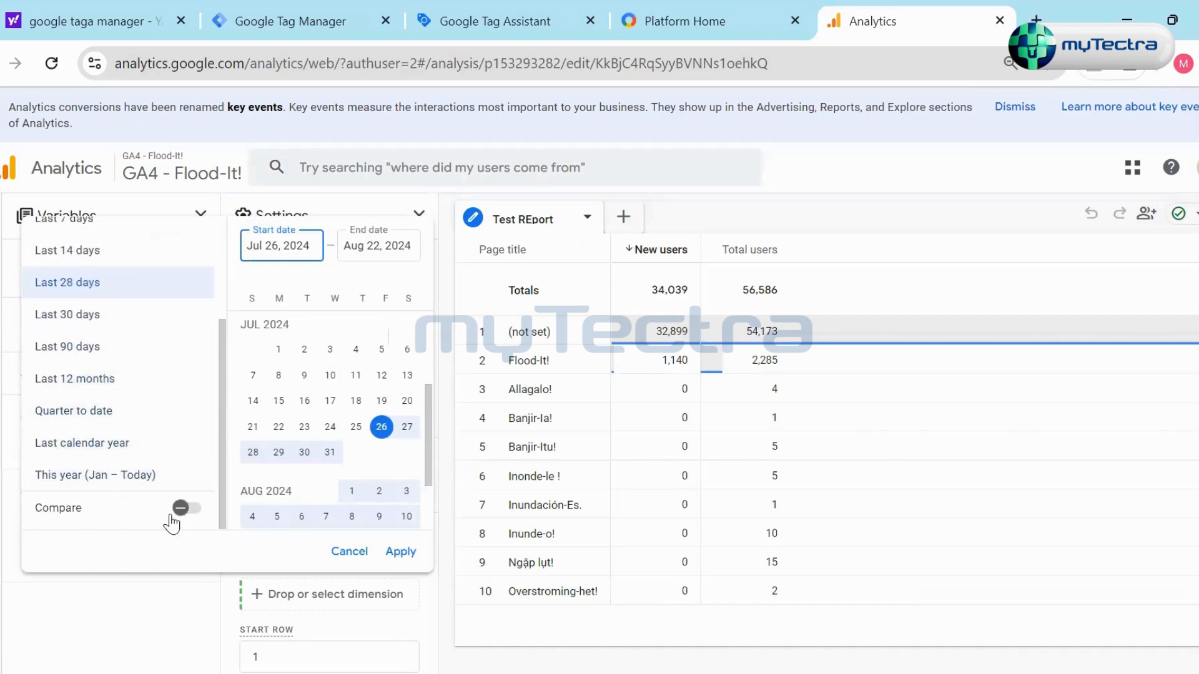
{"action": "scroll", "coordinate": [113, 406], "scroll_direction": "up", "scroll_amount": 2}
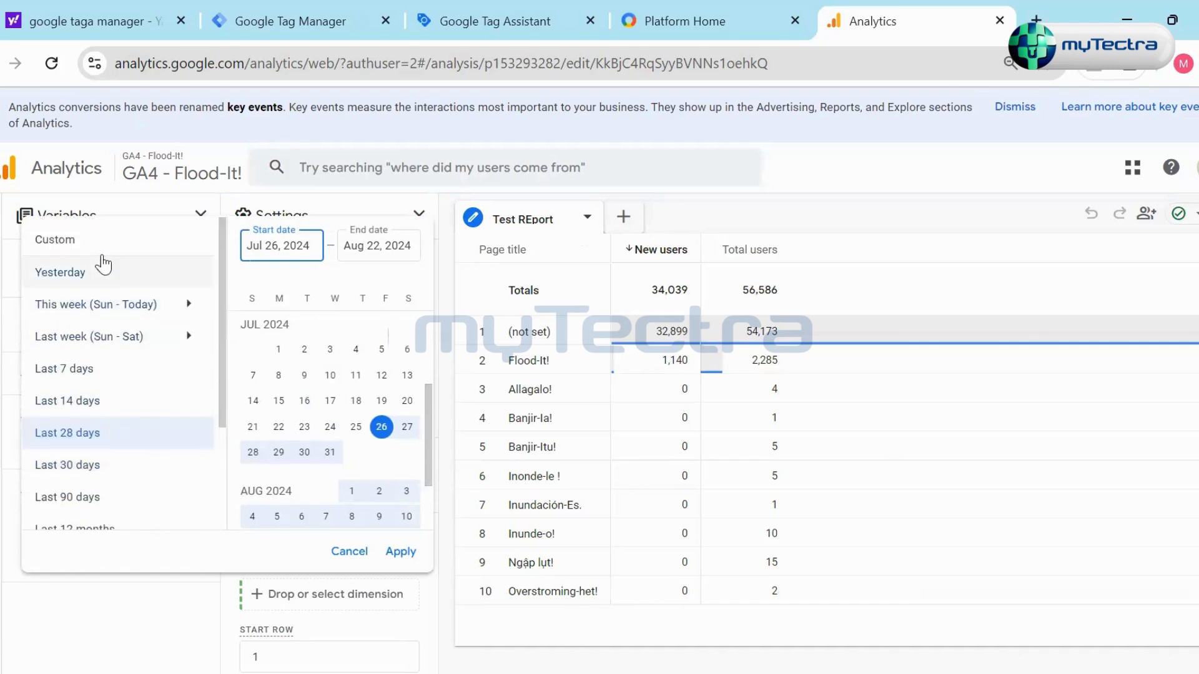
- Apply a custom date range to the exploration with Jul 1, 2024 as the start date
{"action": "left_click", "coordinate": [125, 240]}
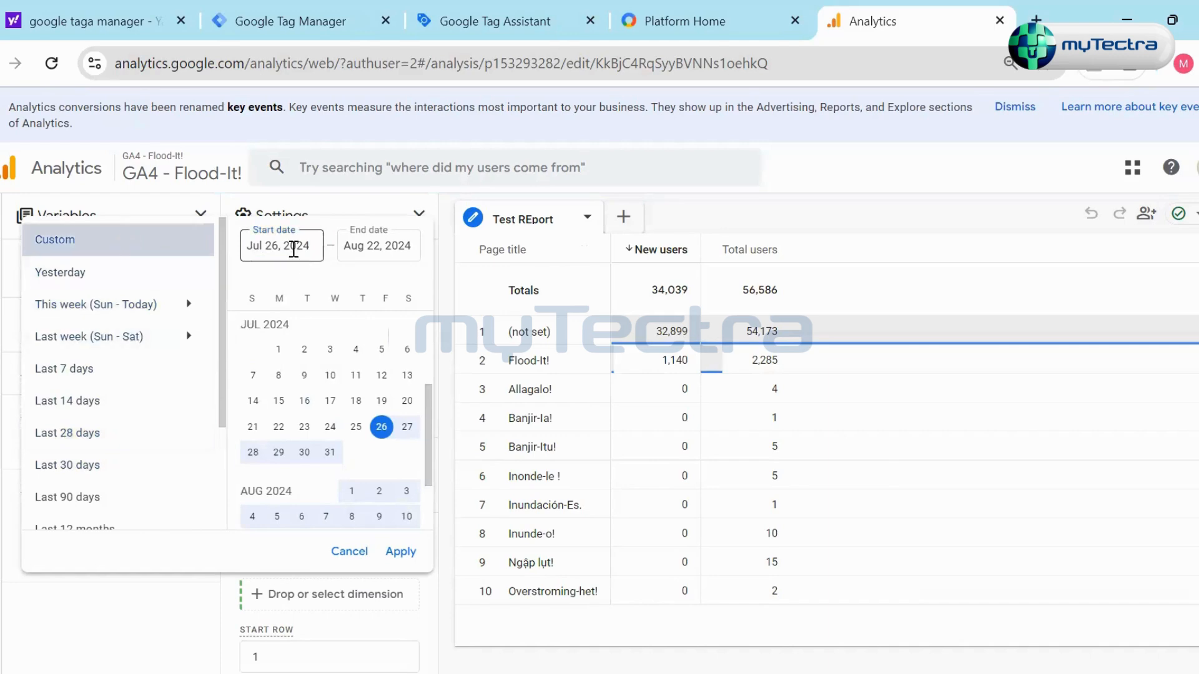
{"action": "left_click", "coordinate": [296, 247]}
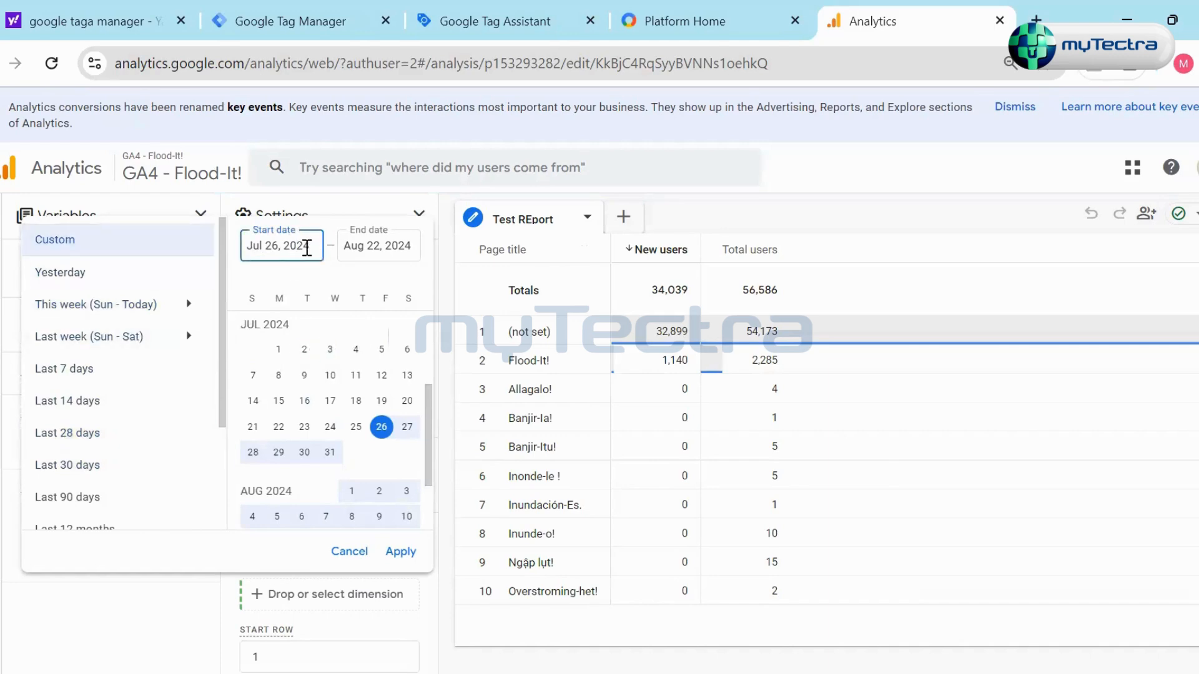
{"action": "key", "text": "Delete"}
{"action": "type", "text": "3"}
{"action": "left_click", "coordinate": [393, 245]}
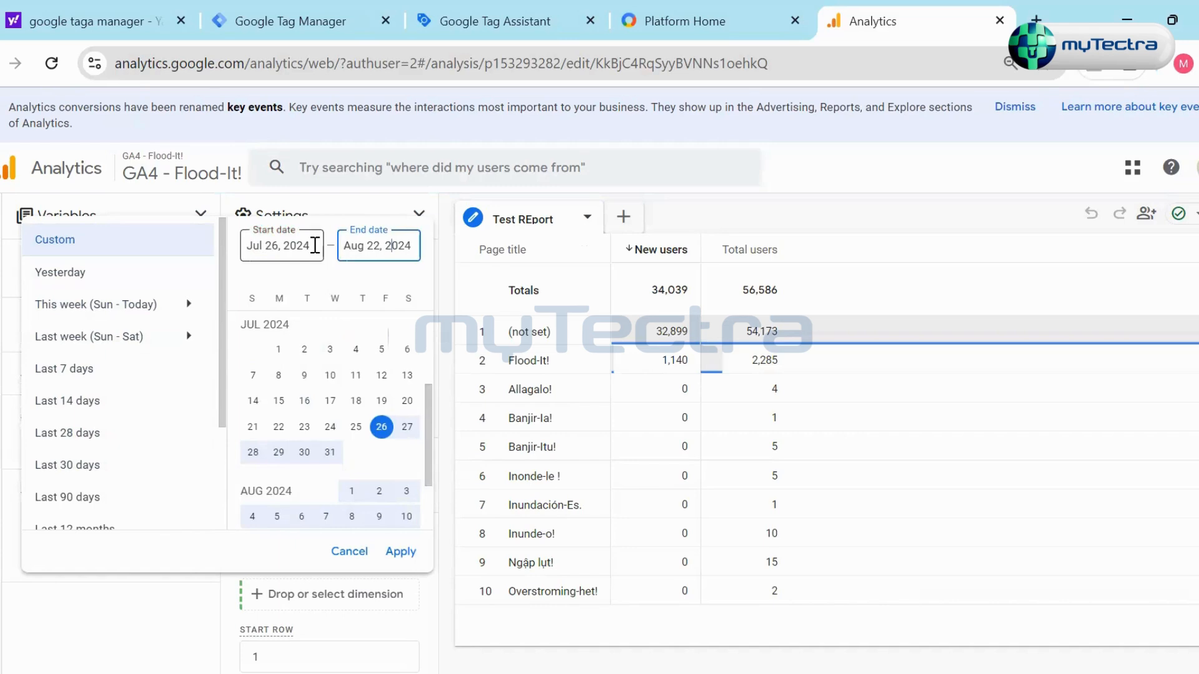
{"action": "left_click", "coordinate": [274, 245]}
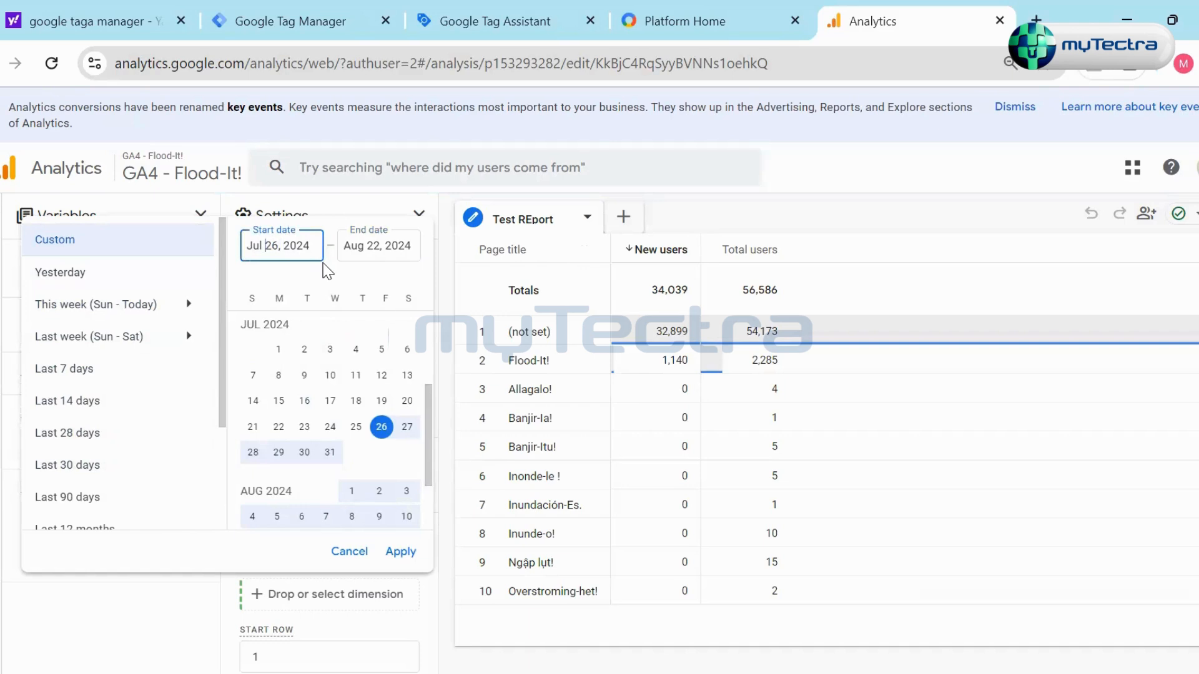
{"action": "key", "text": "shift+Left"}
{"action": "key", "text": "shift+Left"}
{"action": "type", "text": "01"}
{"action": "key", "text": "shift+Left"}
{"action": "key", "text": "shift+Left"}
{"action": "key", "text": "shift+Left"}
{"action": "type", "text": "jan"}
{"action": "key", "text": "BackSpace"}
{"action": "key", "text": "BackSpace"}
{"action": "key", "text": "BackSpace"}
{"action": "type", "text": "Jan"}
{"action": "left_click", "coordinate": [398, 552]}
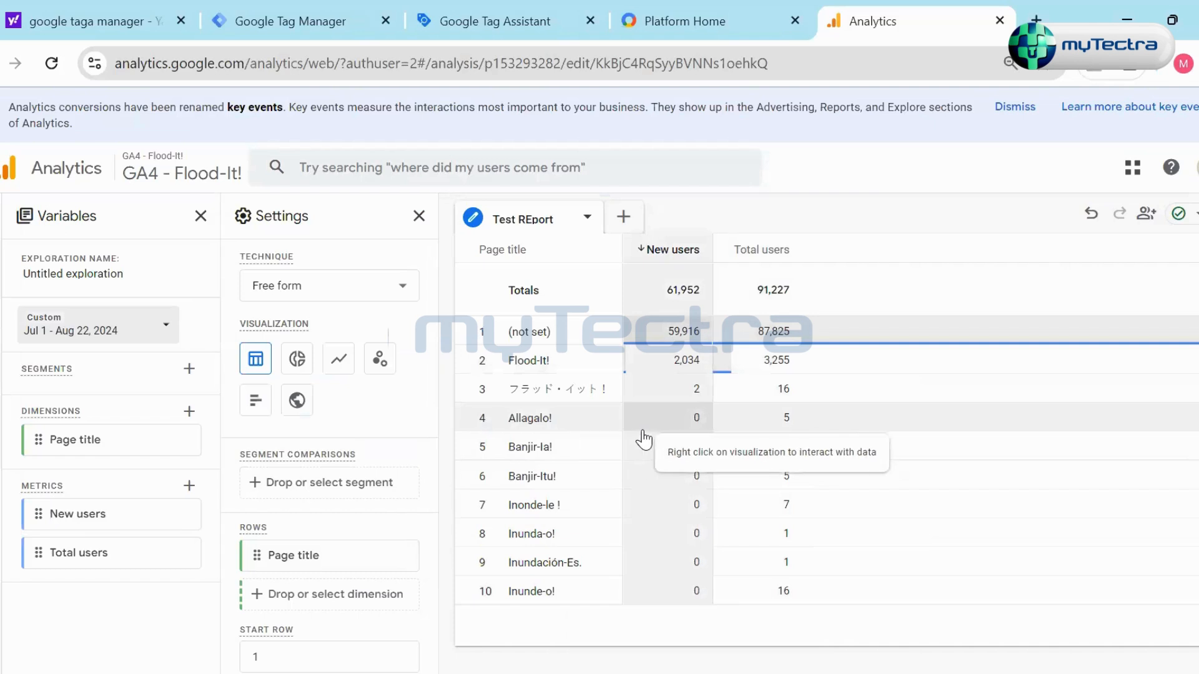
- Switch the Test REport visualization through the donut, line and bar chart types
{"action": "mouse_move", "coordinate": [3, 380]}
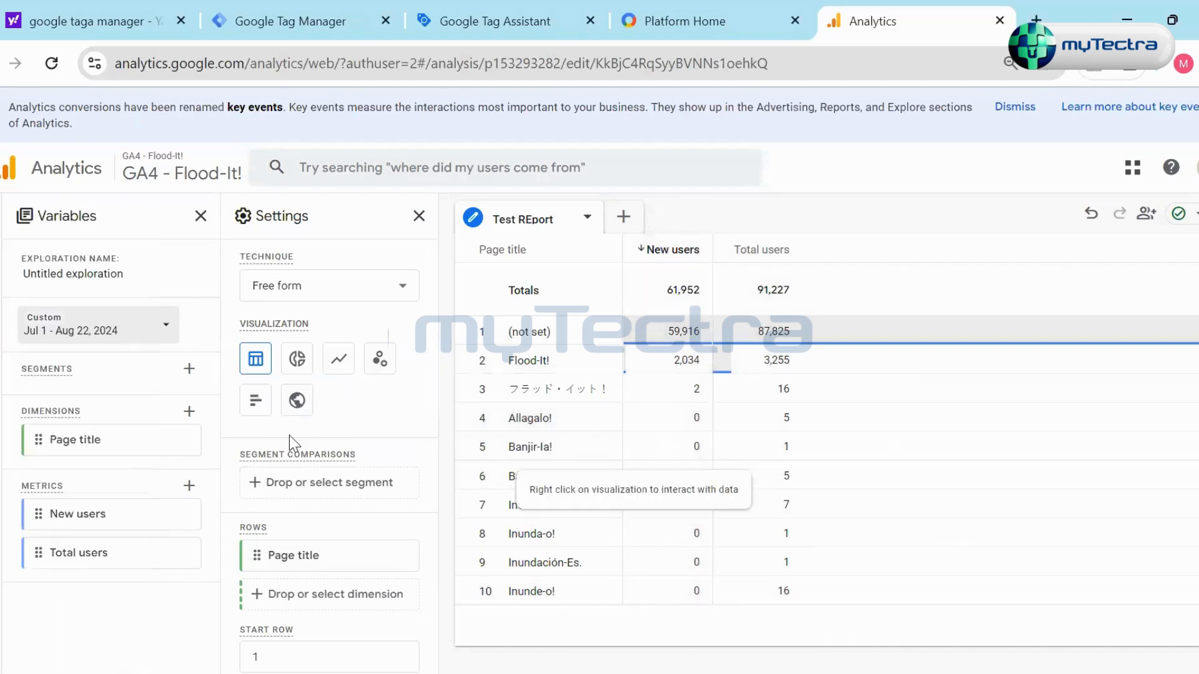
{"action": "left_click", "coordinate": [297, 359]}
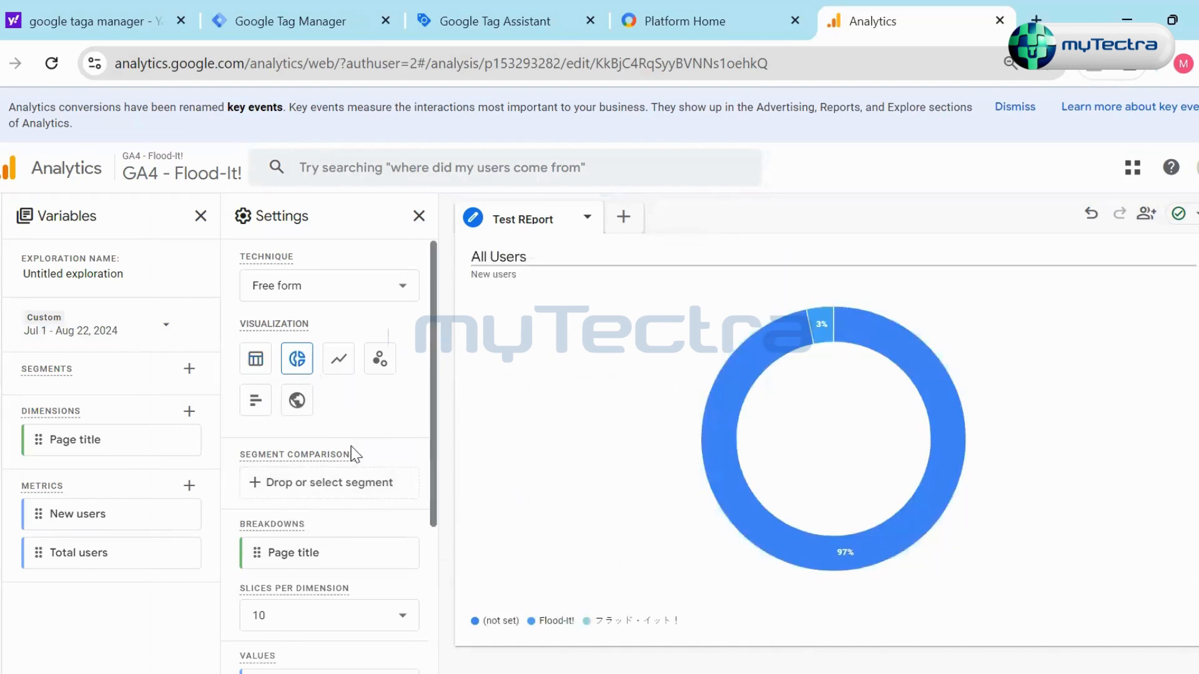
{"action": "left_click", "coordinate": [339, 359]}
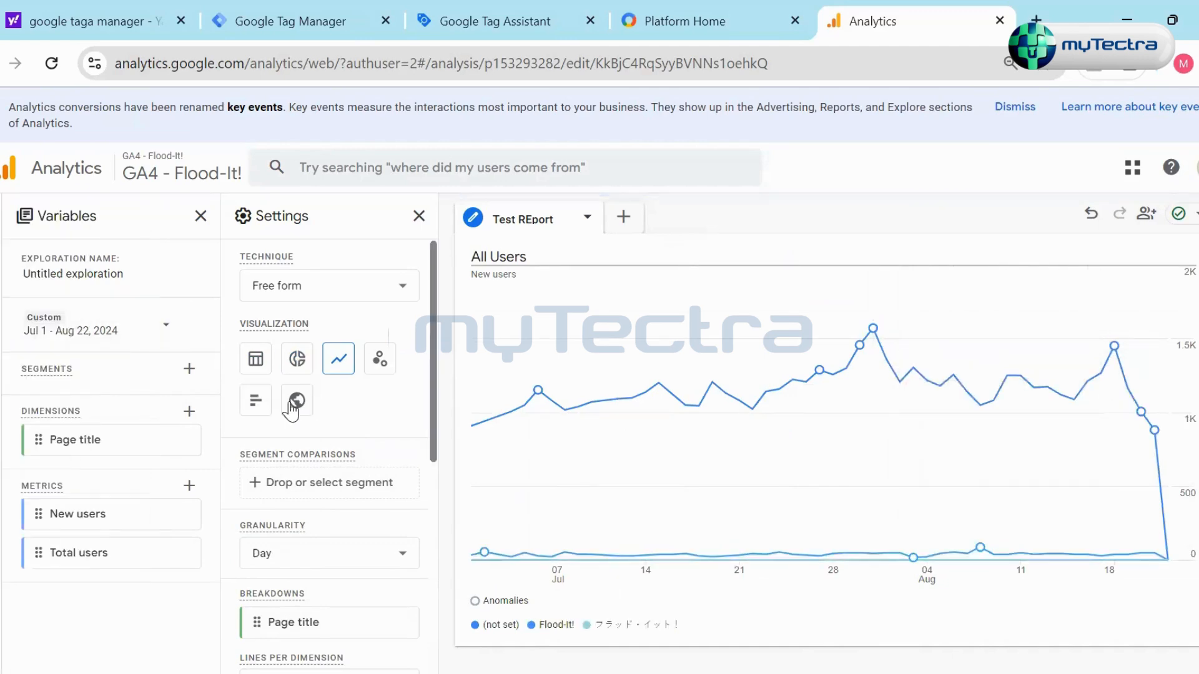
{"action": "left_click", "coordinate": [256, 404]}
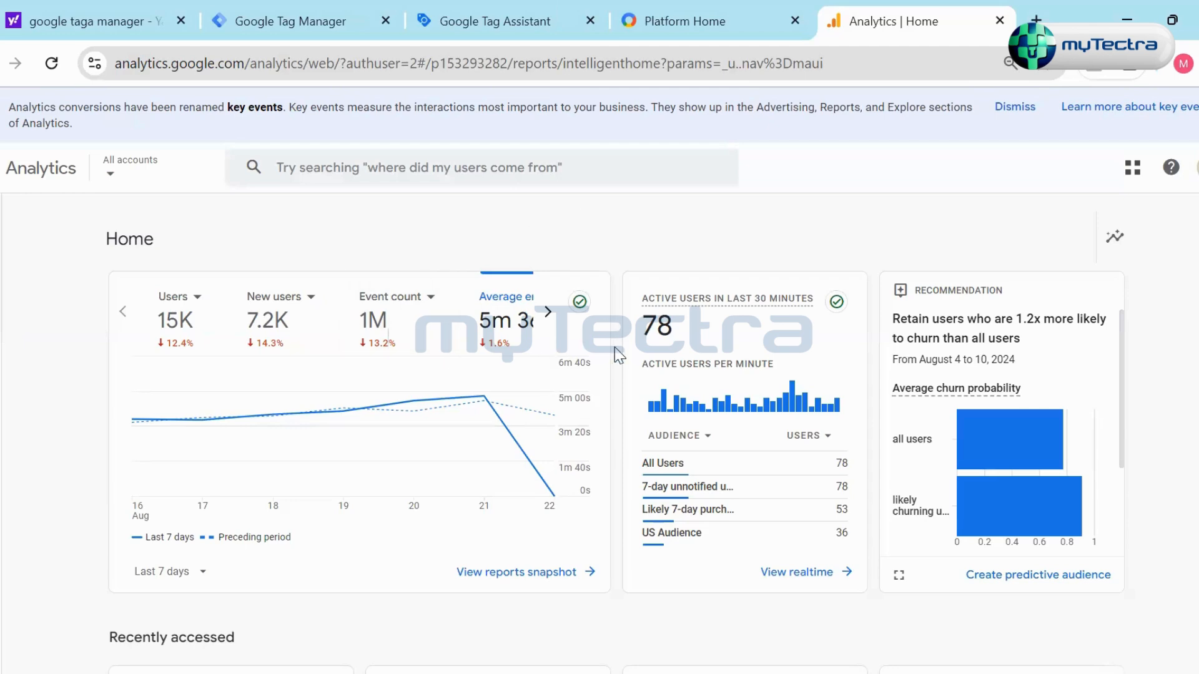
- Go from Home to the Advertising section and examine the snapshot's conversions, channel performance and key event paths
{"action": "scroll", "coordinate": [632, 406], "scroll_direction": "down", "scroll_amount": 9}
{"action": "scroll", "coordinate": [628, 407], "scroll_direction": "up", "scroll_amount": 9}
{"action": "mouse_move", "coordinate": [27, 329]}
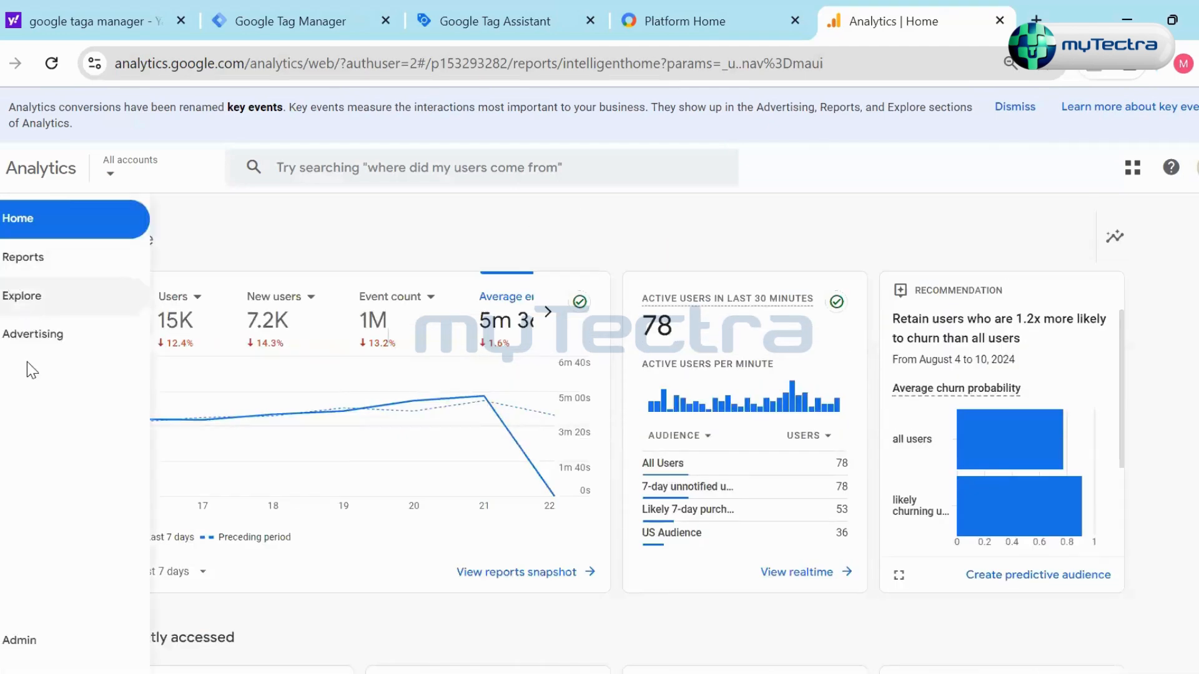
{"action": "left_click", "coordinate": [29, 348]}
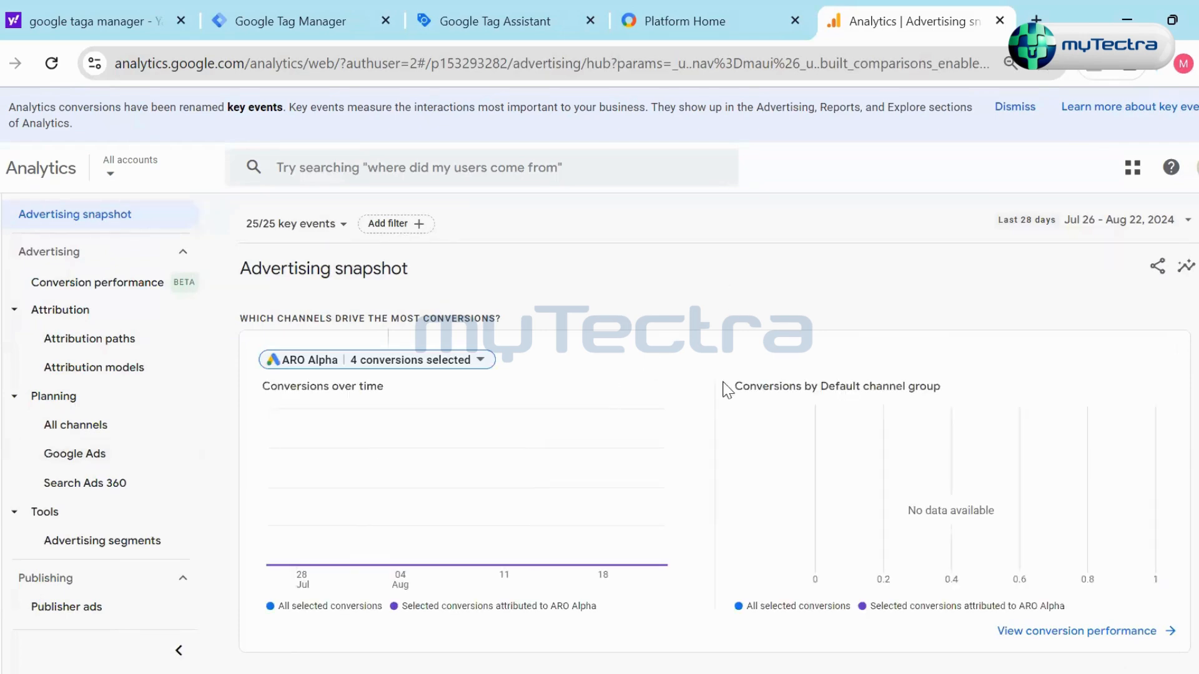
{"action": "scroll", "coordinate": [695, 522], "scroll_direction": "down", "scroll_amount": 15}
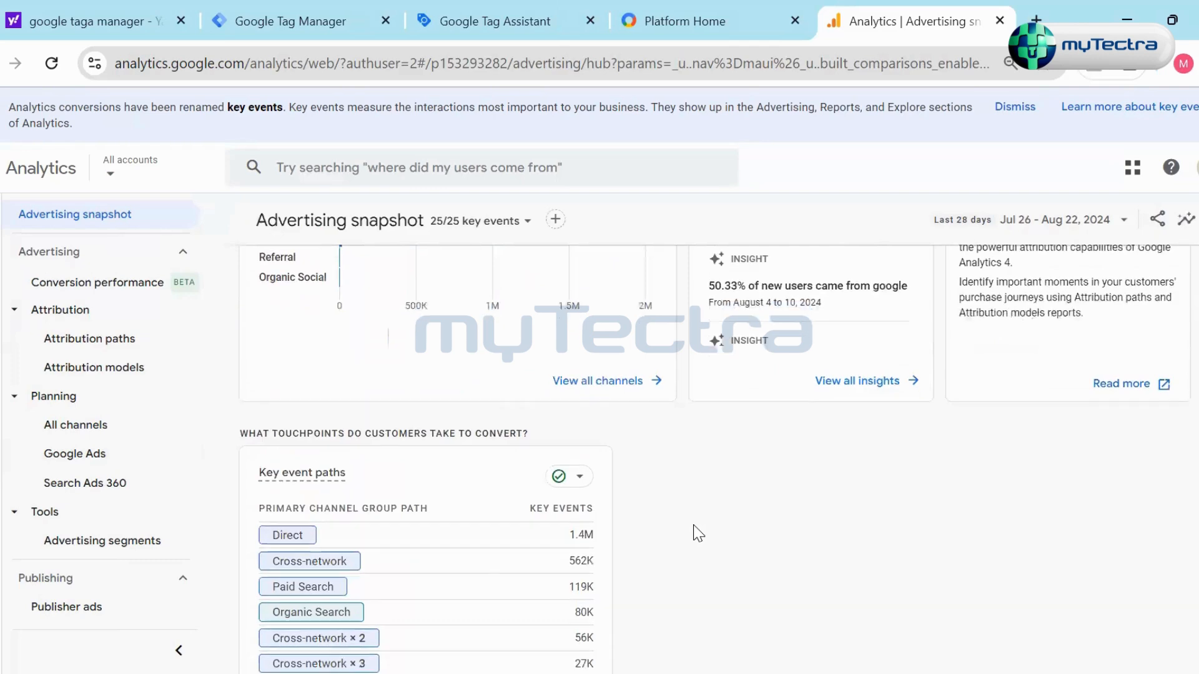
{"action": "scroll", "coordinate": [698, 534], "scroll_direction": "up", "scroll_amount": 11}
{"action": "scroll", "coordinate": [698, 534], "scroll_direction": "down", "scroll_amount": 5}
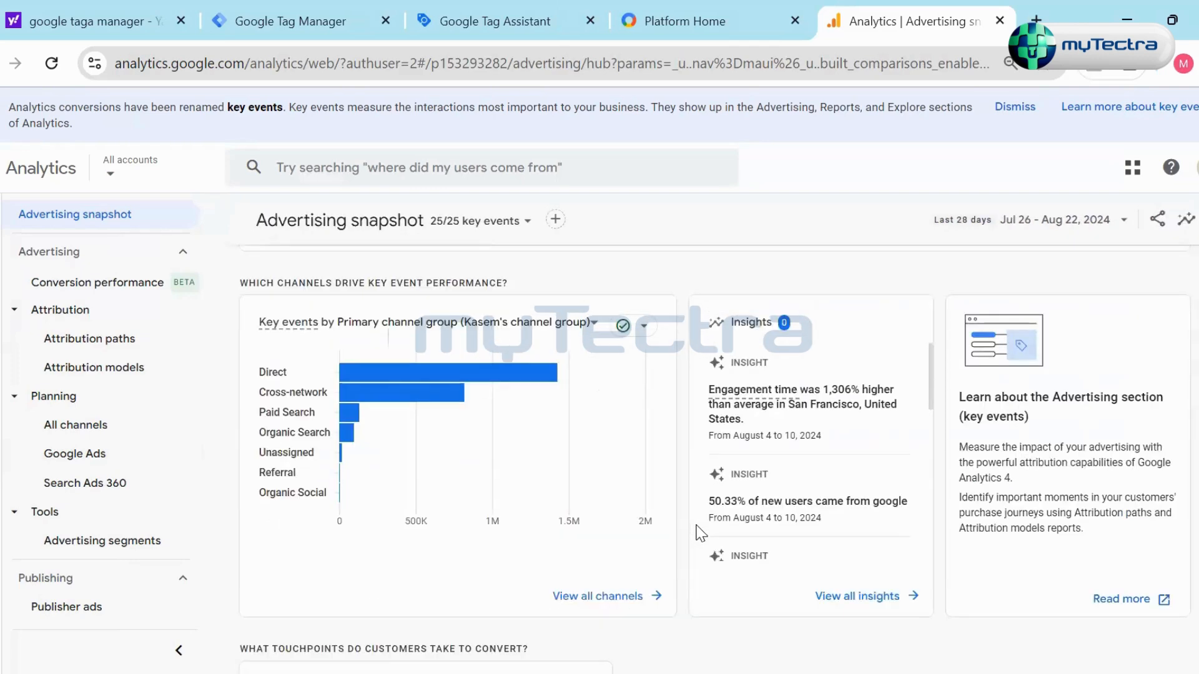
{"action": "scroll", "coordinate": [689, 530], "scroll_direction": "down", "scroll_amount": 5}
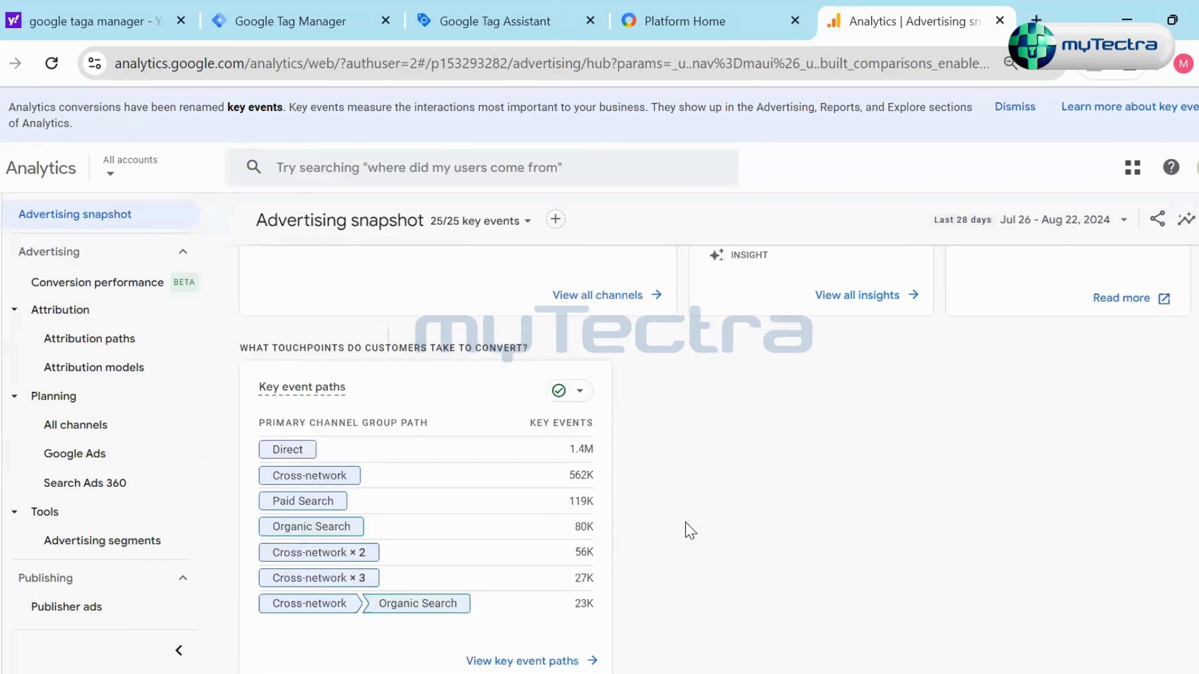
{"action": "scroll", "coordinate": [689, 530], "scroll_direction": "down", "scroll_amount": 1}
{"action": "scroll", "coordinate": [691, 525], "scroll_direction": "up", "scroll_amount": 12}
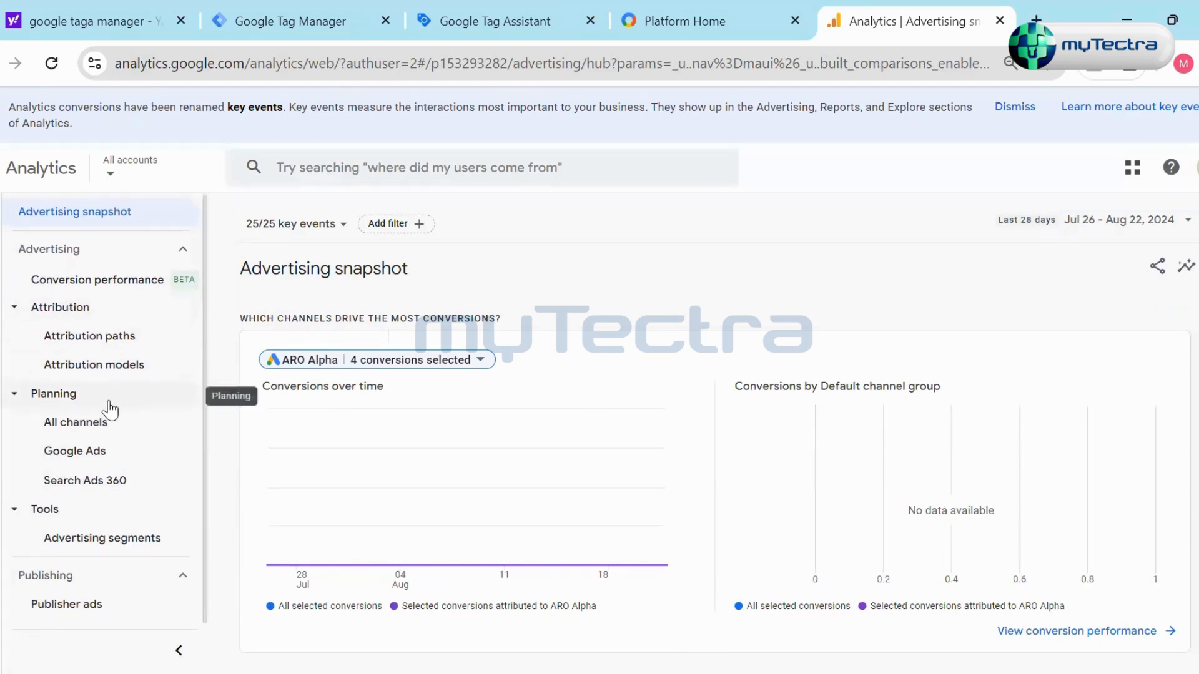
- Open the All channels report under Planning and examine its charts and channel table
{"action": "left_click", "coordinate": [105, 423]}
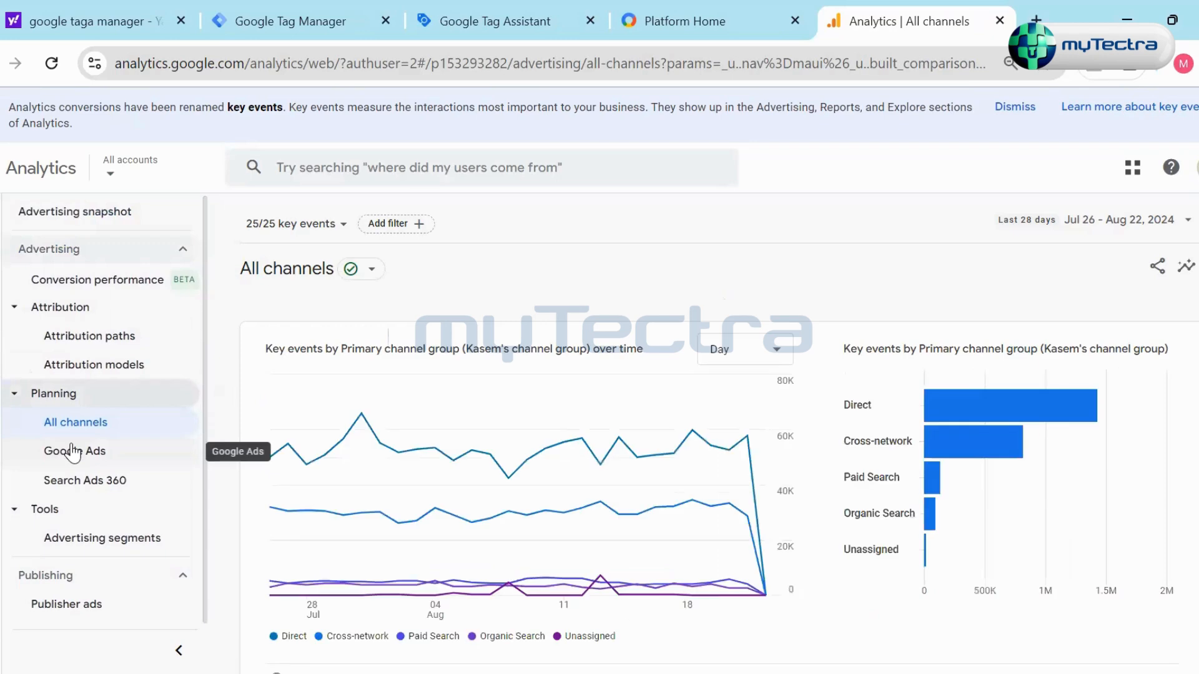
{"action": "scroll", "coordinate": [824, 350], "scroll_direction": "down", "scroll_amount": 5}
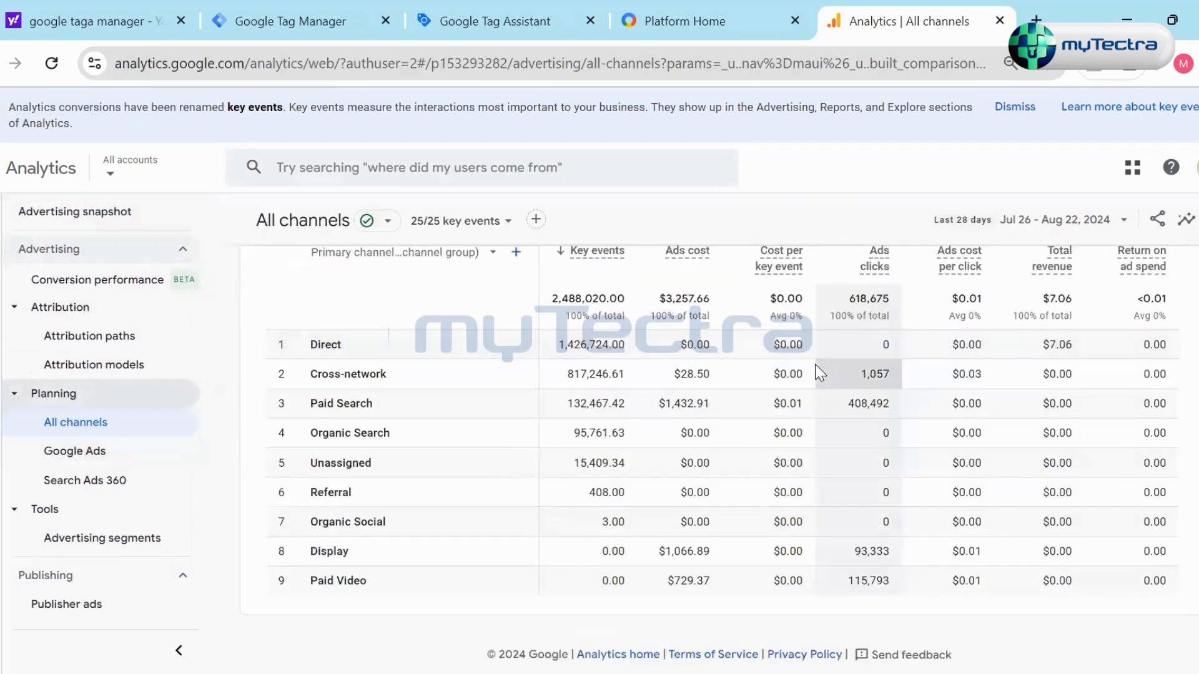
{"action": "scroll", "coordinate": [803, 537], "scroll_direction": "up", "scroll_amount": 5}
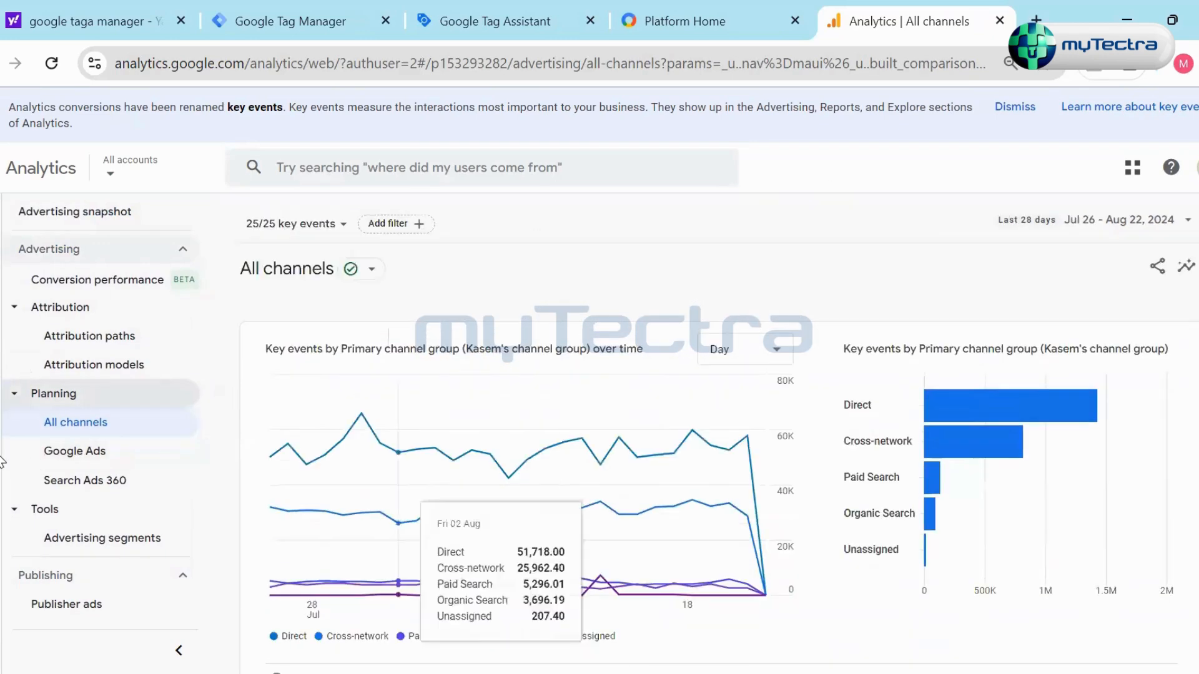
- Open the Google Ads campaigns report and examine its key event charts and campaign table
{"action": "left_click", "coordinate": [158, 454]}
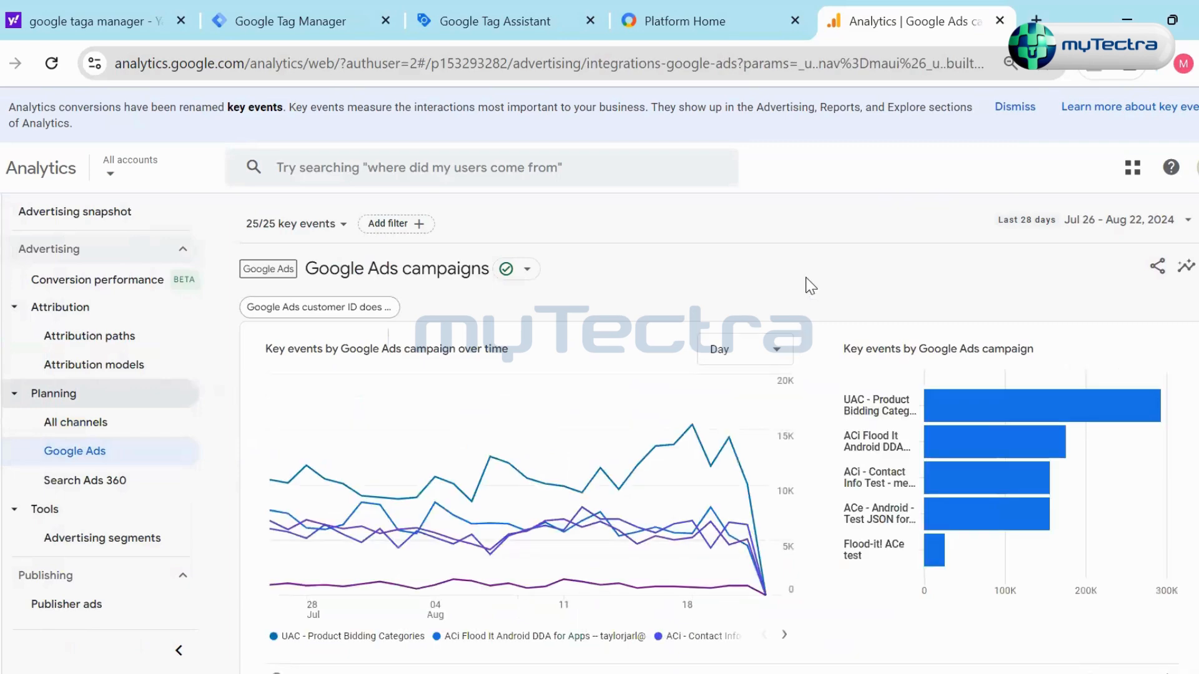
{"action": "scroll", "coordinate": [811, 362], "scroll_direction": "down", "scroll_amount": 10}
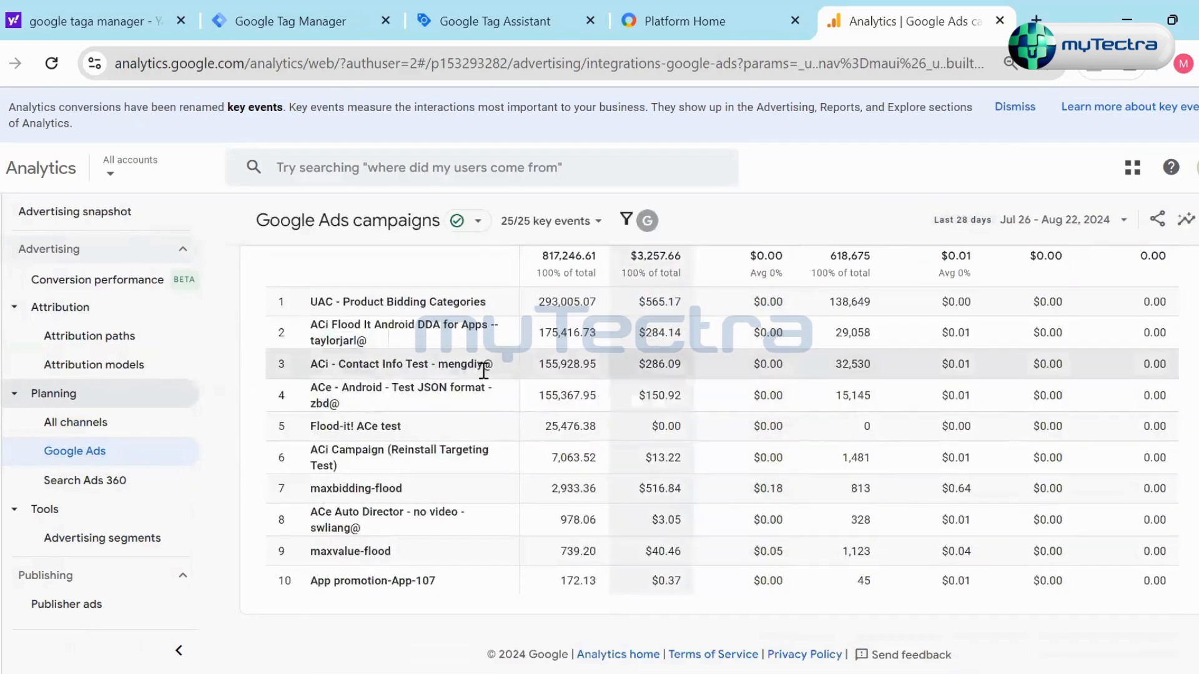
{"action": "scroll", "coordinate": [496, 332], "scroll_direction": "up", "scroll_amount": 2}
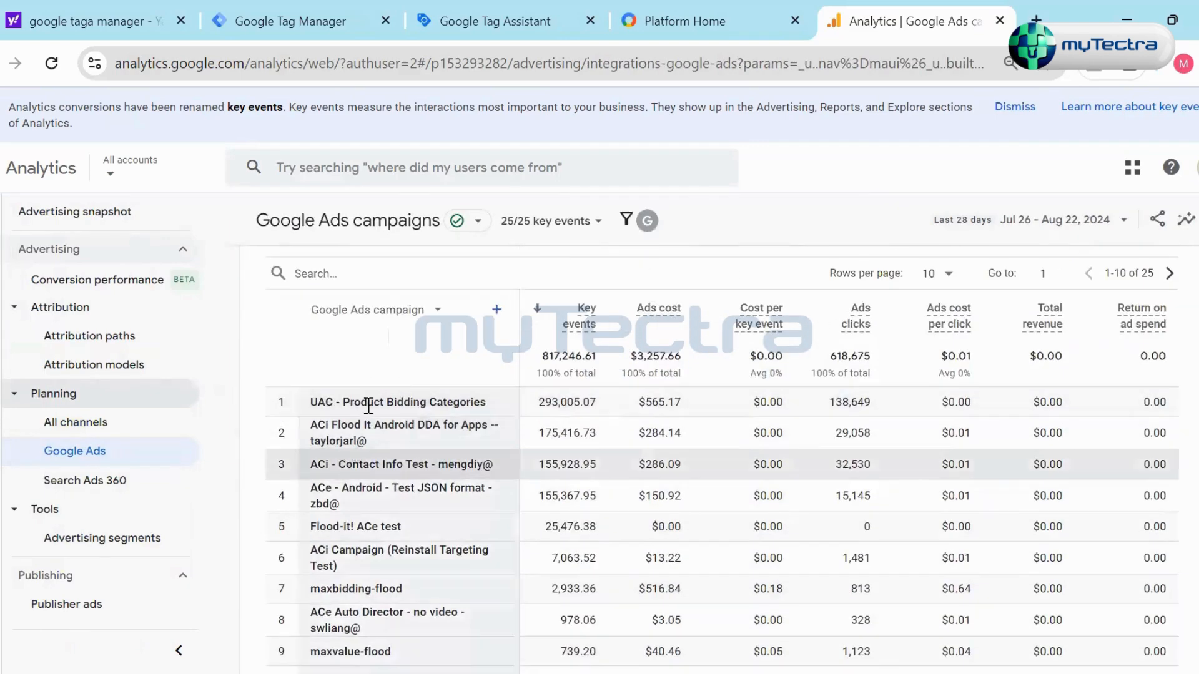
{"action": "left_click_drag", "start_coordinate": [310, 407], "coordinate": [522, 409]}
{"action": "left_click", "coordinate": [457, 483]}
{"action": "scroll", "coordinate": [427, 477], "scroll_direction": "down", "scroll_amount": 2}
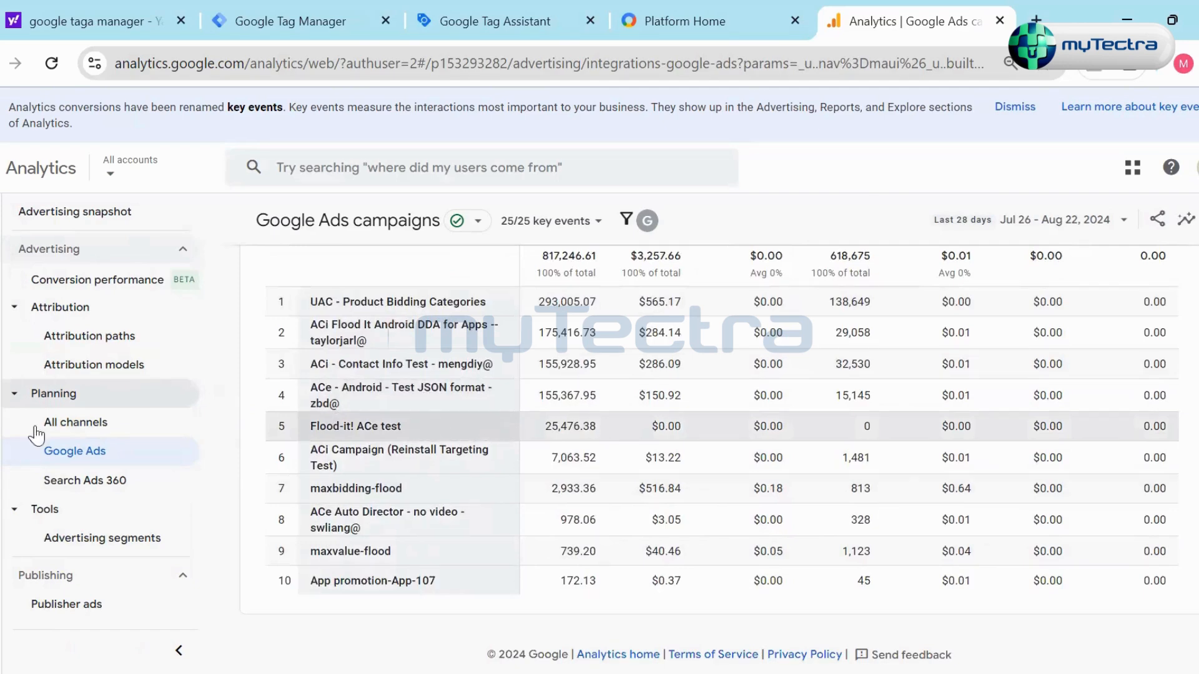
{"action": "scroll", "coordinate": [435, 270], "scroll_direction": "up", "scroll_amount": 6}
{"action": "scroll", "coordinate": [812, 371], "scroll_direction": "up", "scroll_amount": 3}
{"action": "scroll", "coordinate": [749, 405], "scroll_direction": "down", "scroll_amount": 8}
{"action": "scroll", "coordinate": [664, 440], "scroll_direction": "up", "scroll_amount": 2}
{"action": "scroll", "coordinate": [664, 441], "scroll_direction": "up", "scroll_amount": 4}
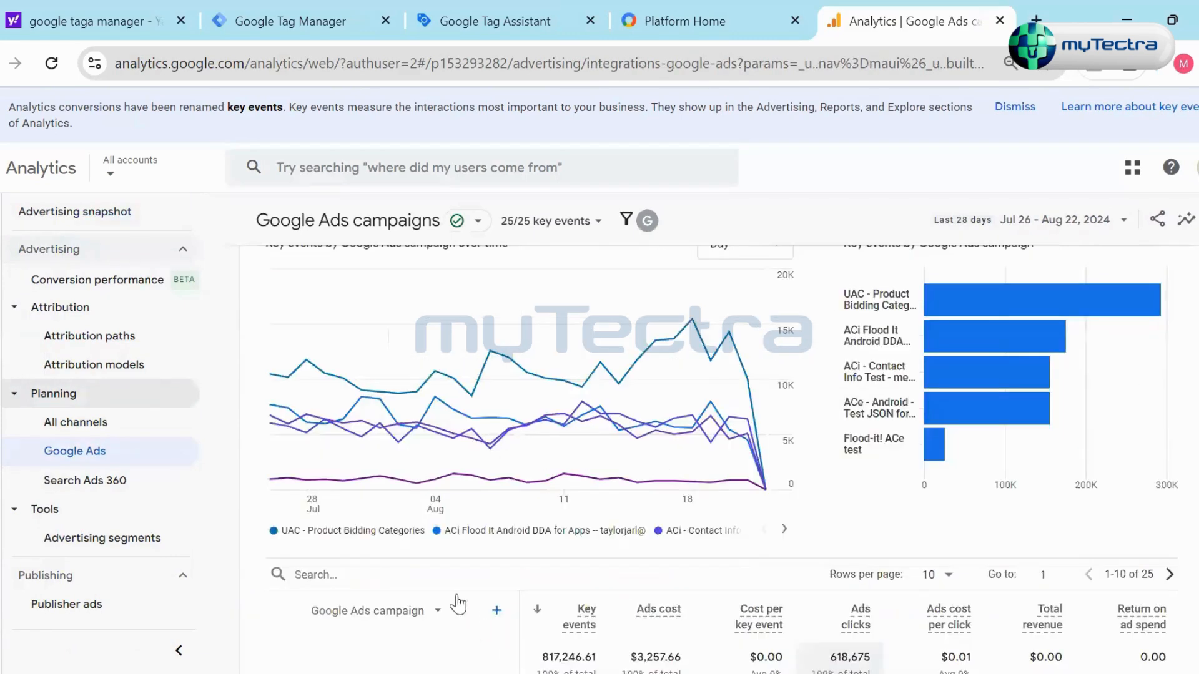
- Compare the UAC - Product Bidding Categories and App promotion-App-107 rows in the Google Ads campaign table
{"action": "scroll", "coordinate": [500, 468], "scroll_direction": "down", "scroll_amount": 3}
{"action": "left_click_drag", "start_coordinate": [309, 502], "coordinate": [487, 497]}
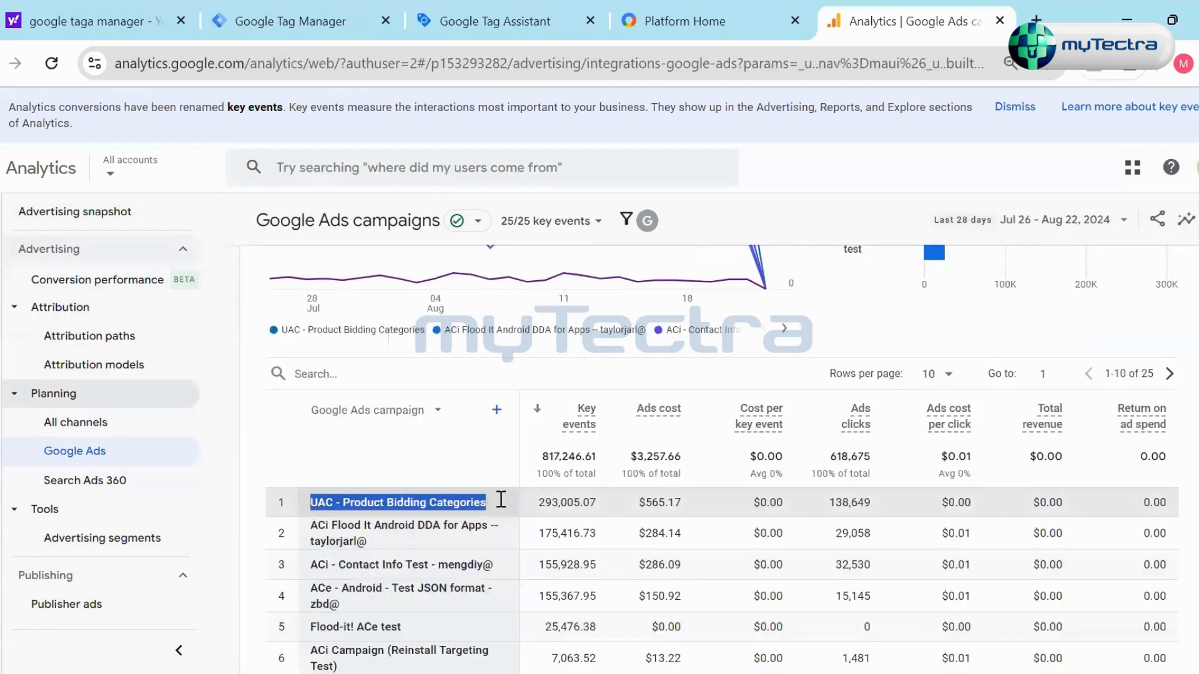
{"action": "scroll", "coordinate": [463, 564], "scroll_direction": "down", "scroll_amount": 1}
{"action": "scroll", "coordinate": [463, 564], "scroll_direction": "down", "scroll_amount": 2}
{"action": "left_click_drag", "start_coordinate": [310, 581], "coordinate": [504, 580]}
{"action": "left_click", "coordinate": [590, 579]}
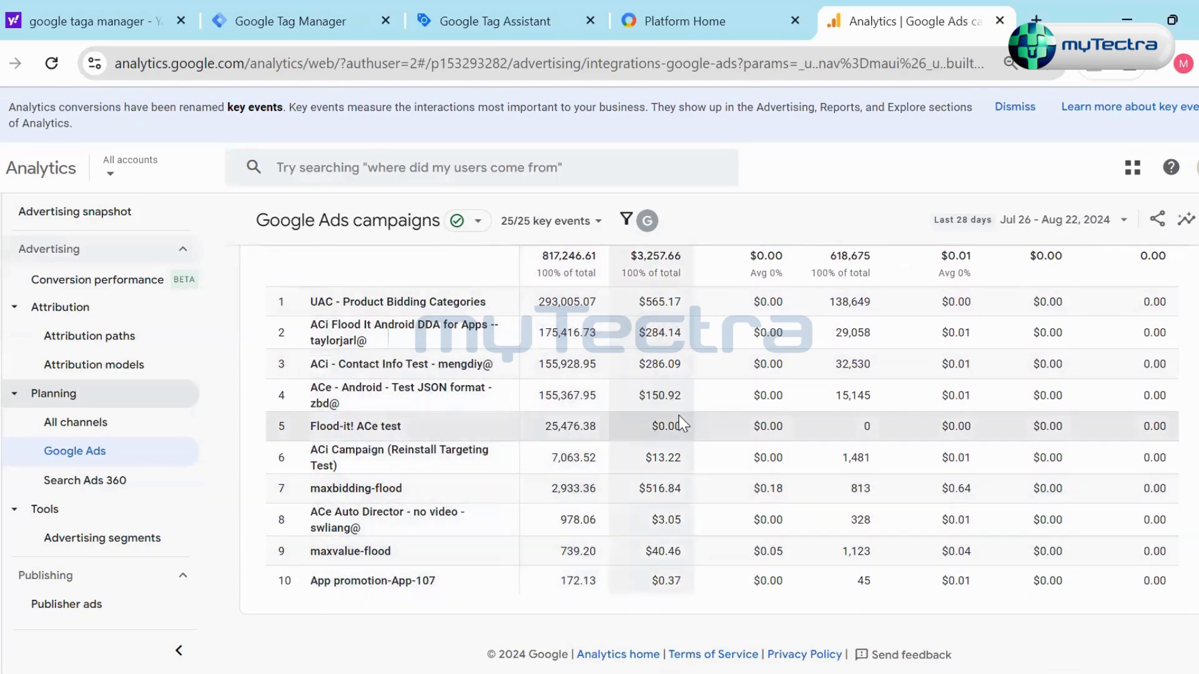
{"action": "left_click_drag", "start_coordinate": [429, 581], "coordinate": [310, 582]}
{"action": "left_click", "coordinate": [460, 571]}
{"action": "scroll", "coordinate": [459, 556], "scroll_direction": "up", "scroll_amount": 3}
- Open the Search Ads 360 report under Planning and check its campaign data
{"action": "left_click", "coordinate": [115, 483]}
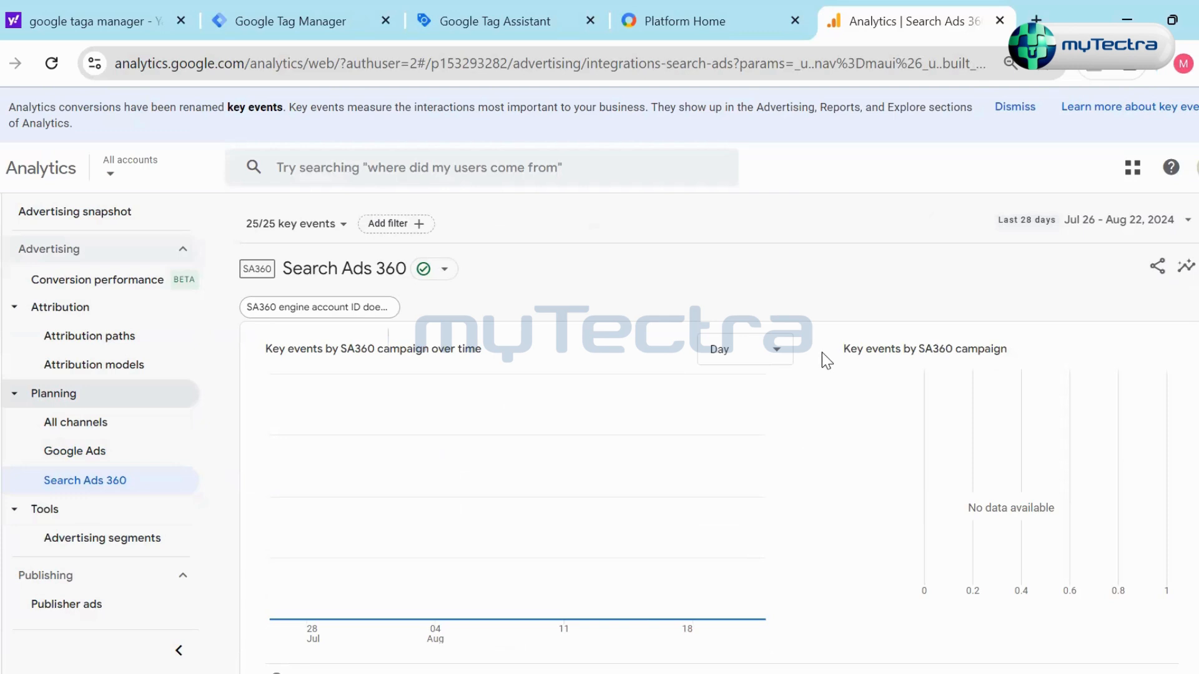
{"action": "scroll", "coordinate": [812, 368], "scroll_direction": "down", "scroll_amount": 5}
{"action": "scroll", "coordinate": [509, 487], "scroll_direction": "up", "scroll_amount": 5}
- Open Advertising segments under Tools and review the listed audiences, their descriptions and their sizes
{"action": "left_click", "coordinate": [93, 542]}
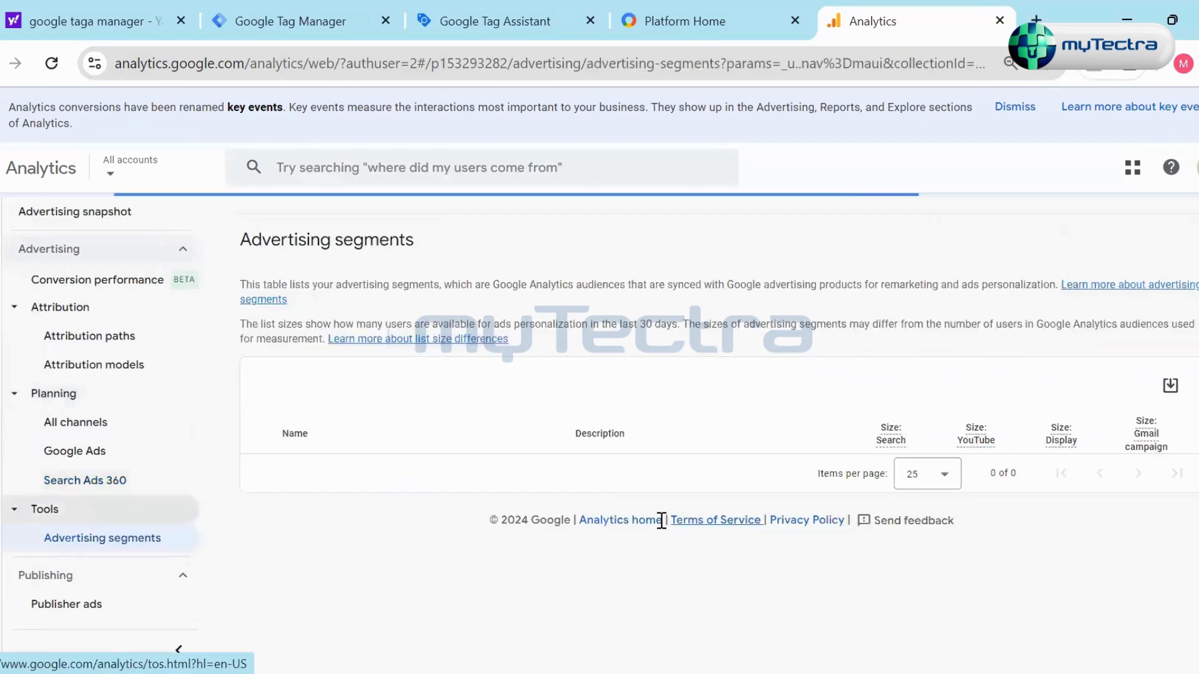
{"action": "scroll", "coordinate": [672, 506], "scroll_direction": "down", "scroll_amount": 3}
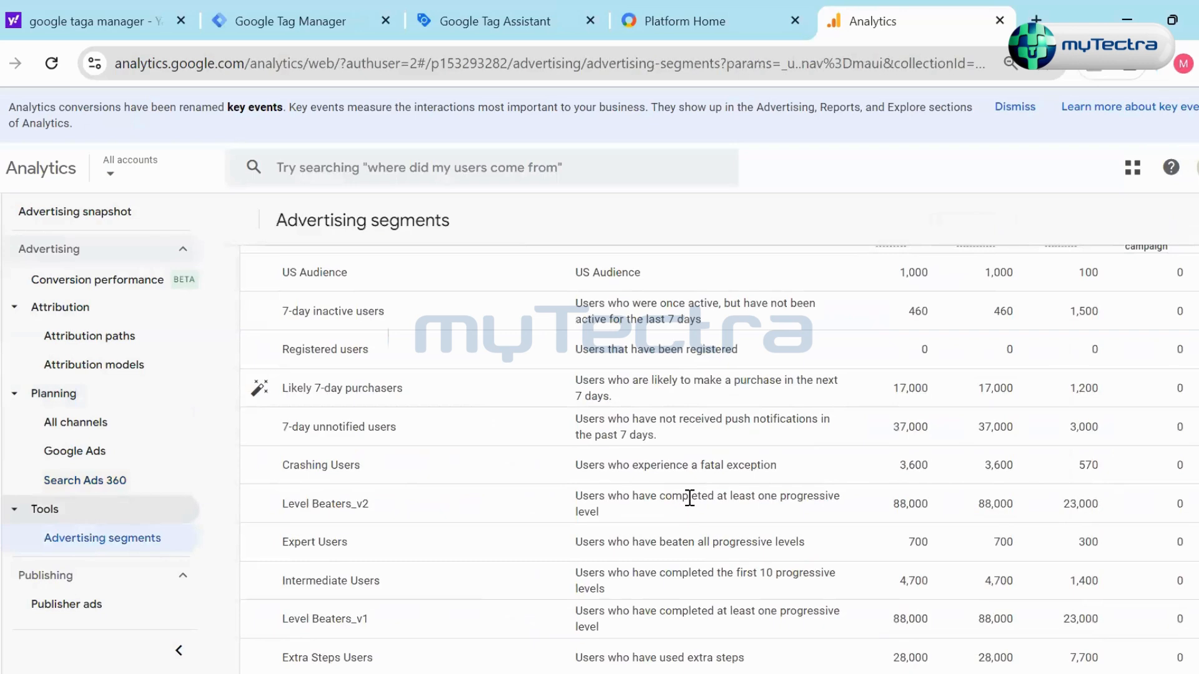
{"action": "scroll", "coordinate": [689, 479], "scroll_direction": "down", "scroll_amount": 2}
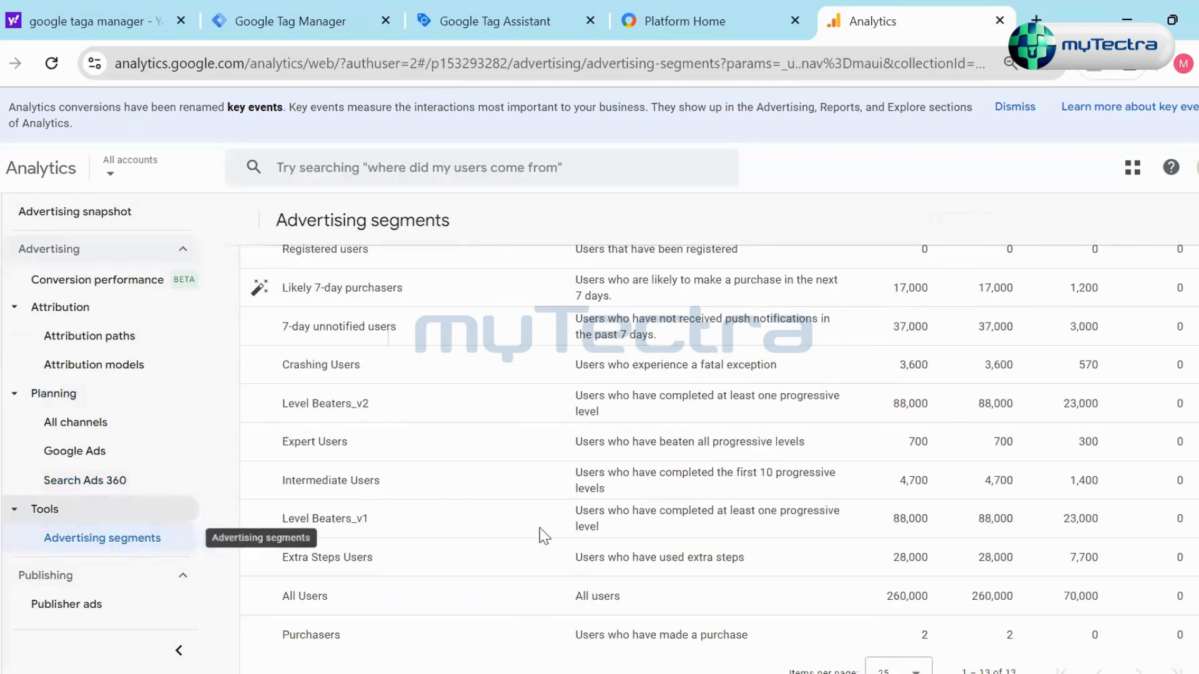
{"action": "scroll", "coordinate": [673, 494], "scroll_direction": "down", "scroll_amount": 1}
{"action": "scroll", "coordinate": [672, 495], "scroll_direction": "up", "scroll_amount": 5}
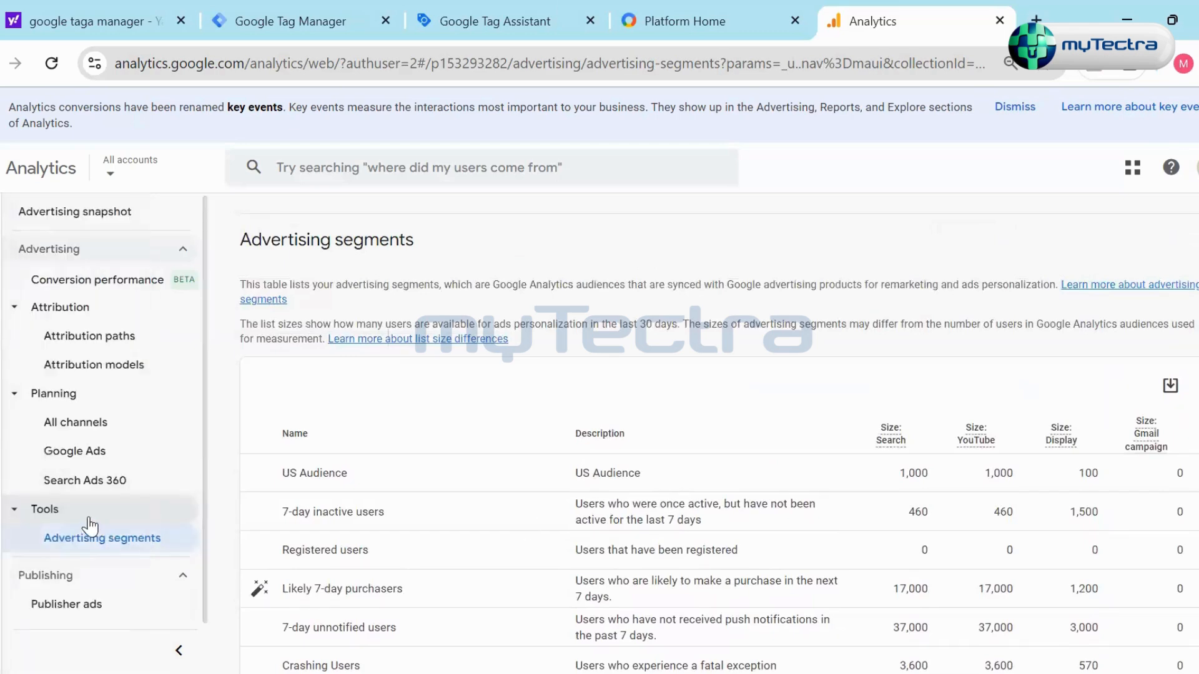
{"action": "scroll", "coordinate": [523, 502], "scroll_direction": "down", "scroll_amount": 3}
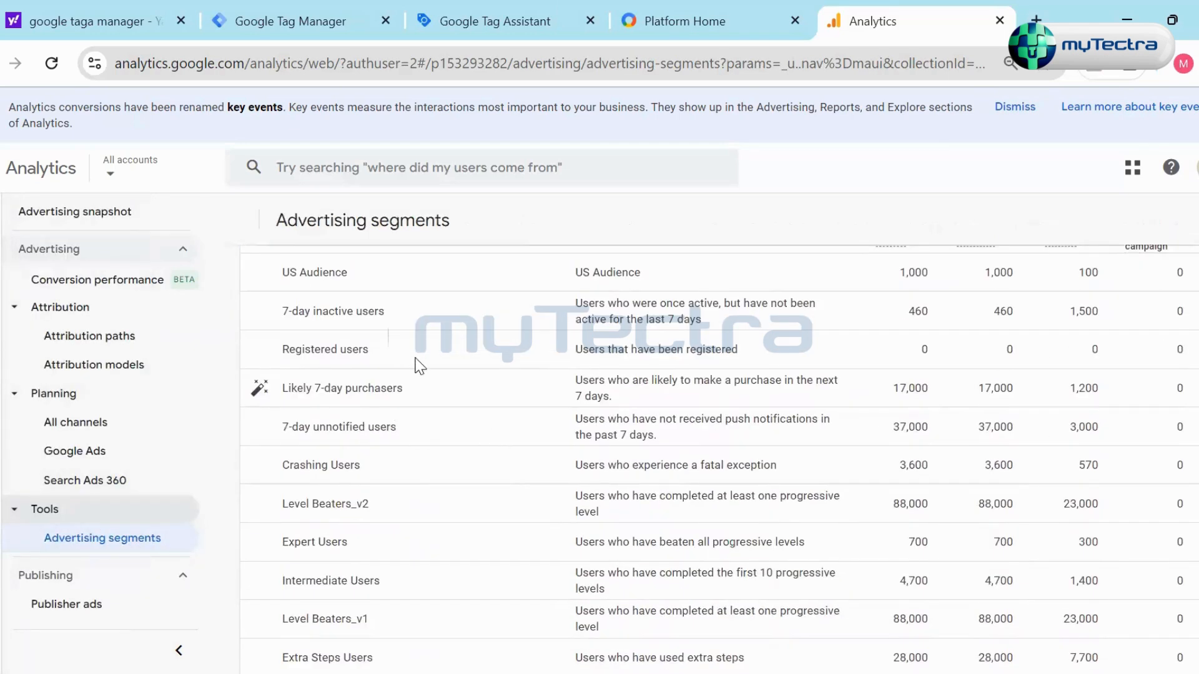
- Open the Publisher ads report under Publishing and examine its ad impression charts and ad unit table
{"action": "scroll", "coordinate": [375, 387], "scroll_direction": "up", "scroll_amount": 2}
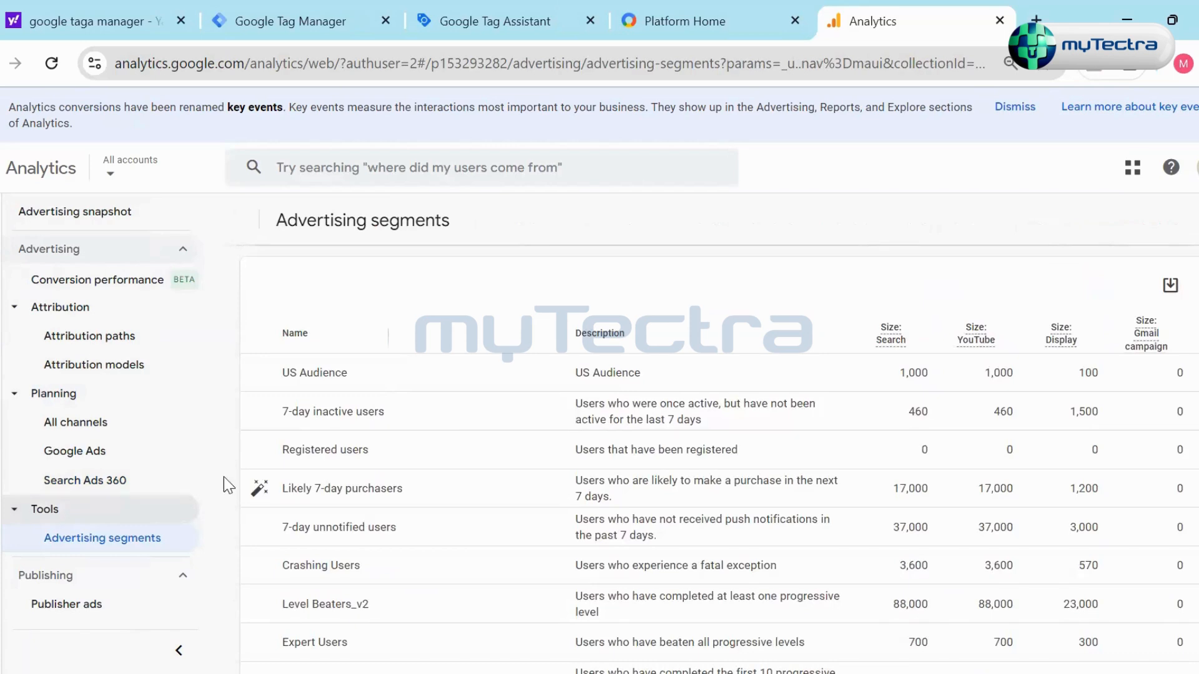
{"action": "scroll", "coordinate": [934, 390], "scroll_direction": "up", "scroll_amount": 2}
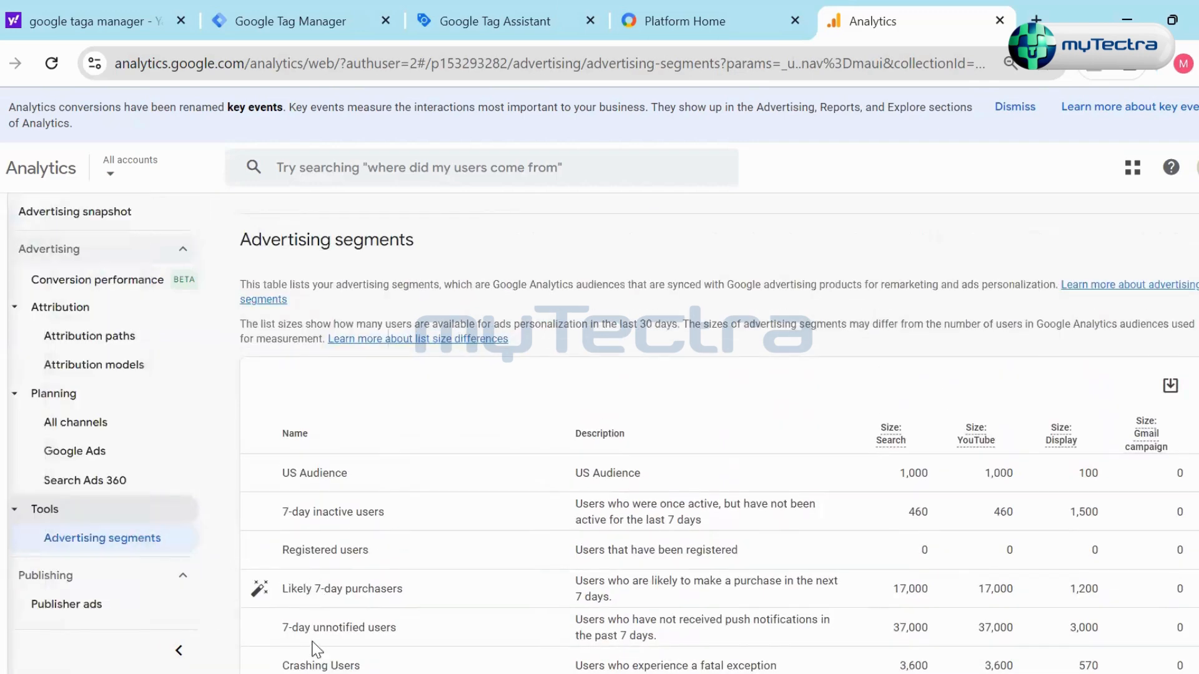
{"action": "scroll", "coordinate": [369, 618], "scroll_direction": "down", "scroll_amount": 4}
{"action": "left_click", "coordinate": [107, 607]}
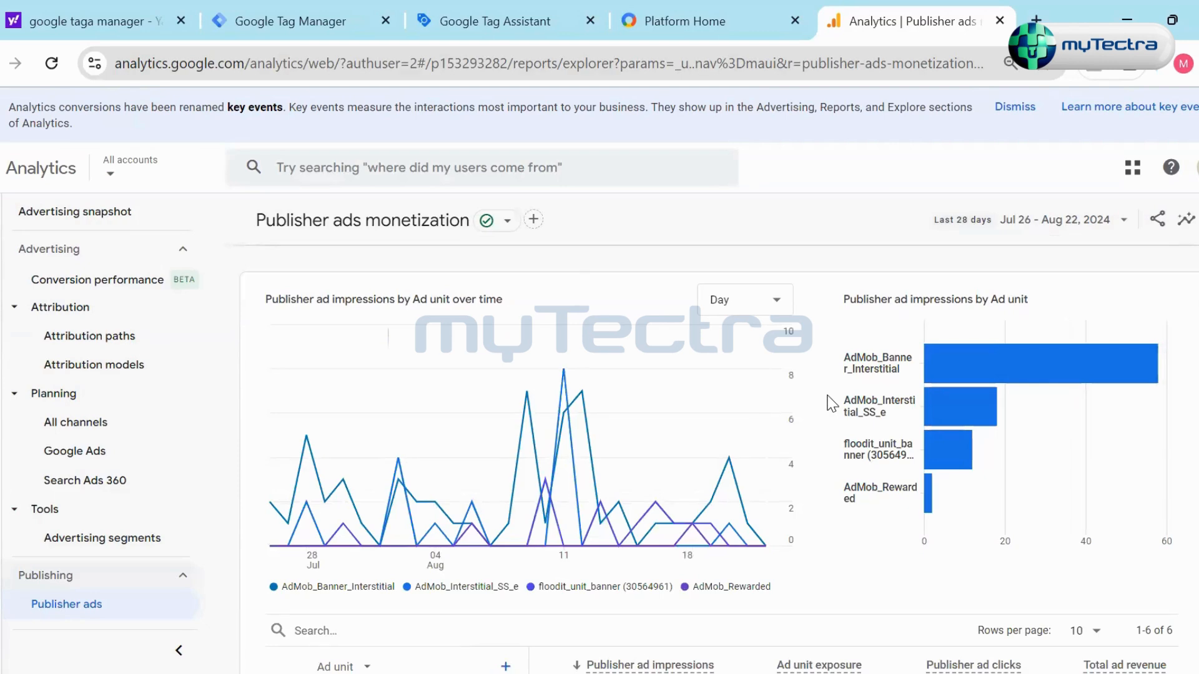
{"action": "scroll", "coordinate": [831, 403], "scroll_direction": "down", "scroll_amount": 5}
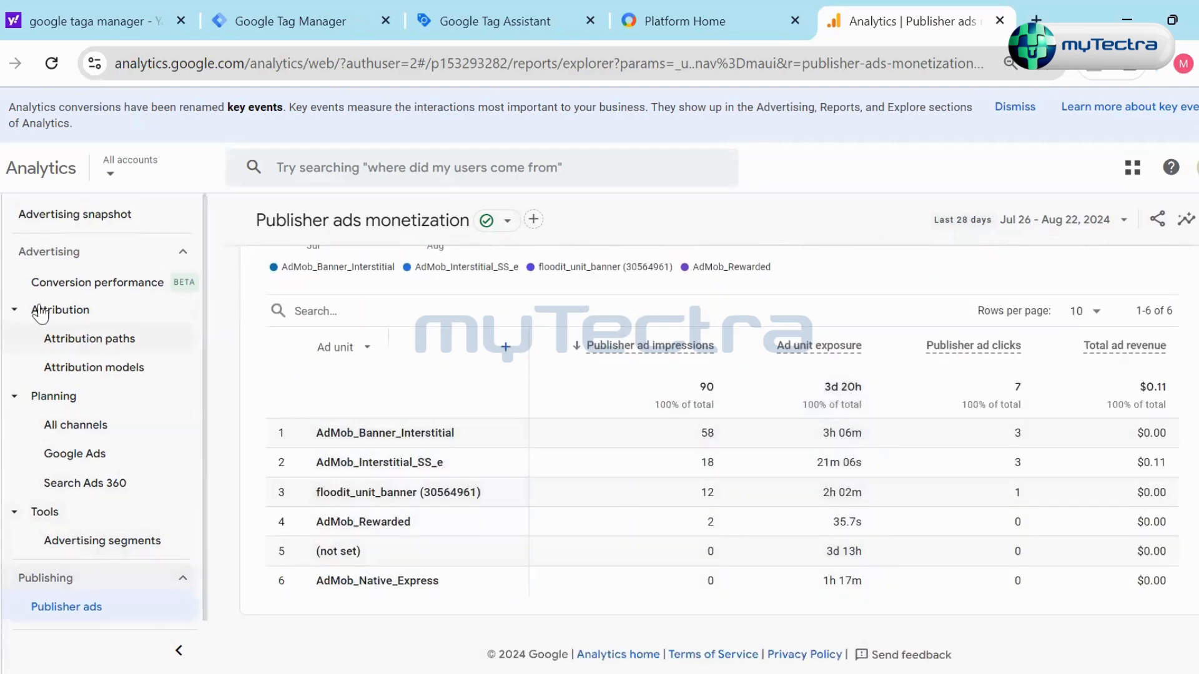
- Open the Admin settings and review the Account details, including the data sharing settings and data processing terms
{"action": "mouse_move", "coordinate": [6, 322]}
{"action": "left_click", "coordinate": [17, 643]}
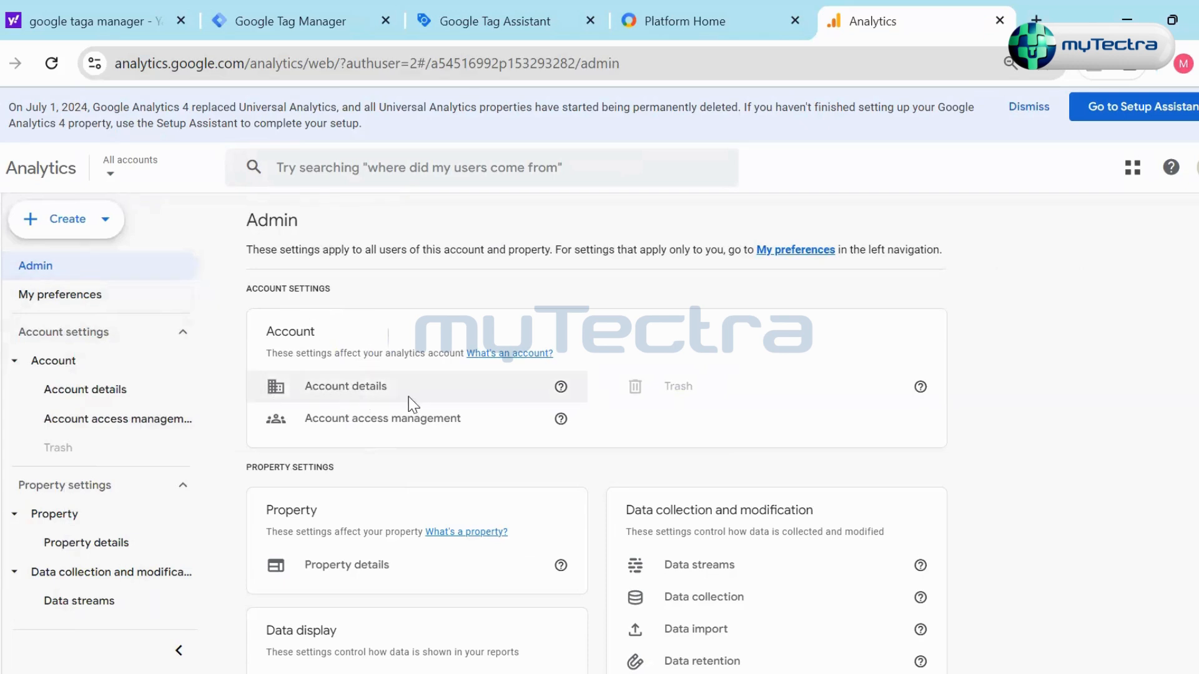
{"action": "scroll", "coordinate": [492, 388], "scroll_direction": "down", "scroll_amount": 2}
{"action": "scroll", "coordinate": [462, 349], "scroll_direction": "down", "scroll_amount": 2}
{"action": "scroll", "coordinate": [375, 306], "scroll_direction": "up", "scroll_amount": 2}
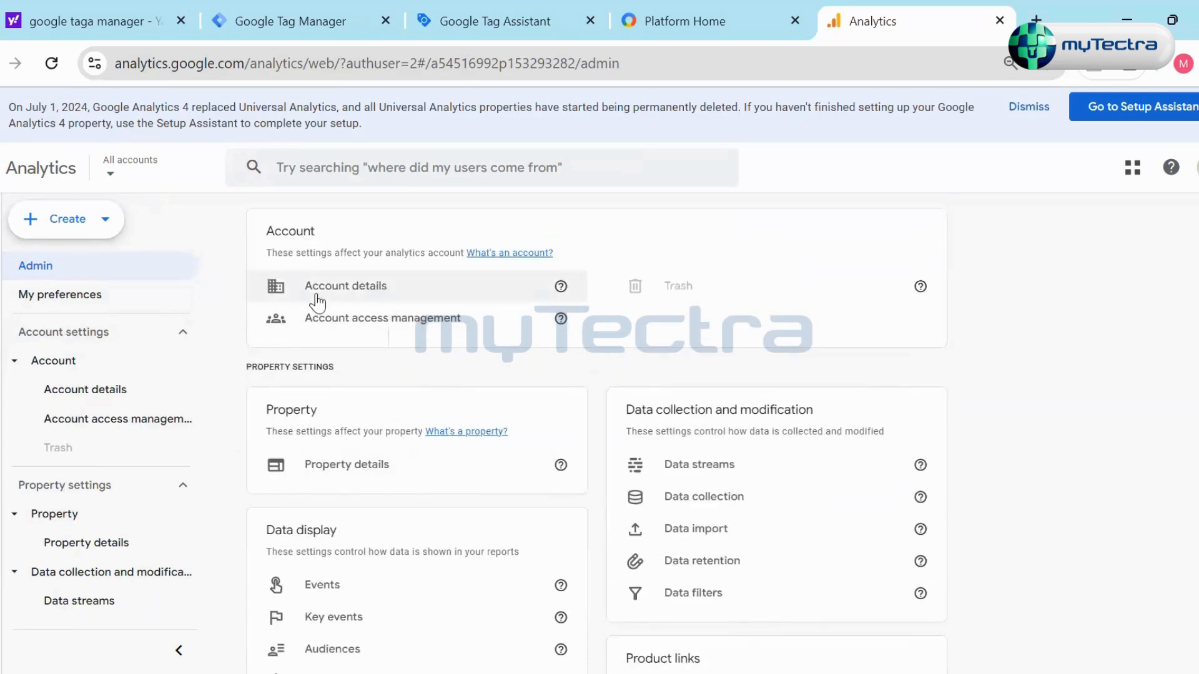
{"action": "left_click", "coordinate": [337, 289]}
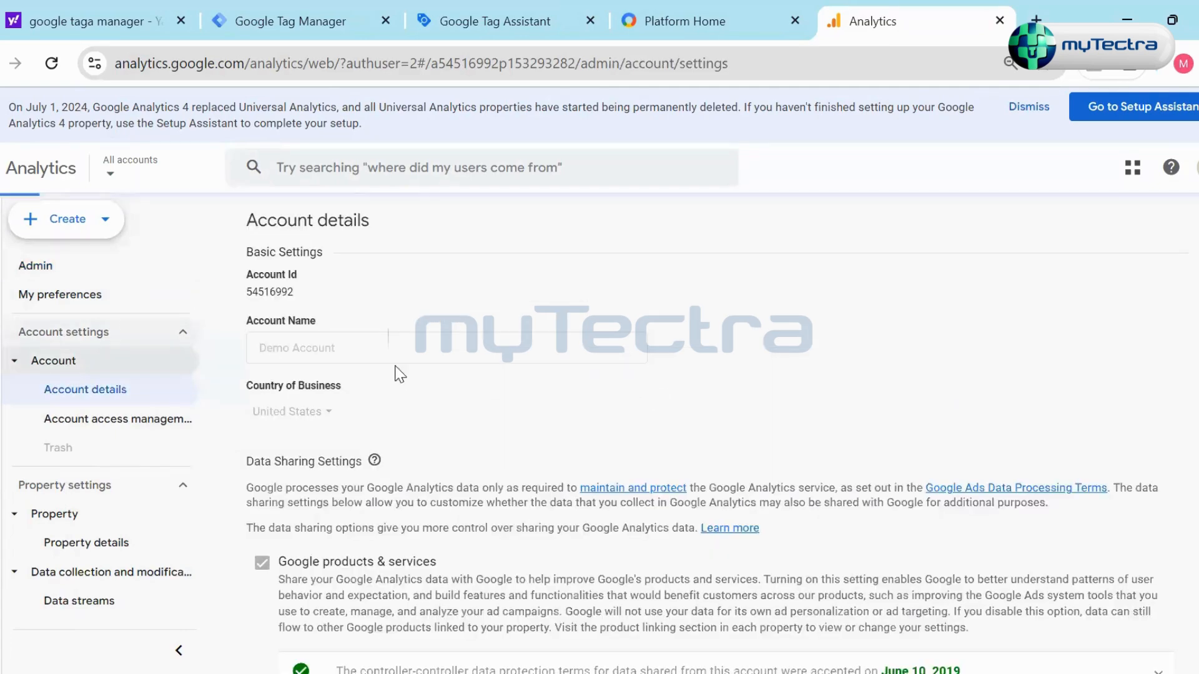
{"action": "scroll", "coordinate": [736, 437], "scroll_direction": "down", "scroll_amount": 1}
{"action": "scroll", "coordinate": [736, 438], "scroll_direction": "down", "scroll_amount": 5}
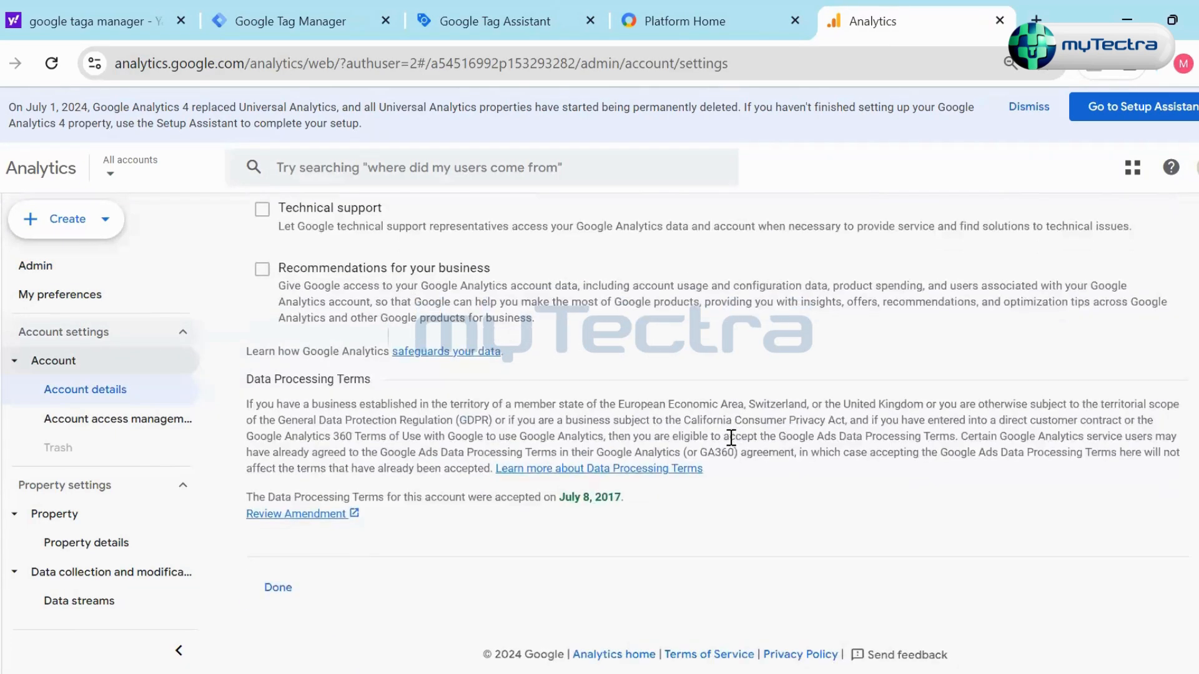
{"action": "scroll", "coordinate": [728, 445], "scroll_direction": "up", "scroll_amount": 6}
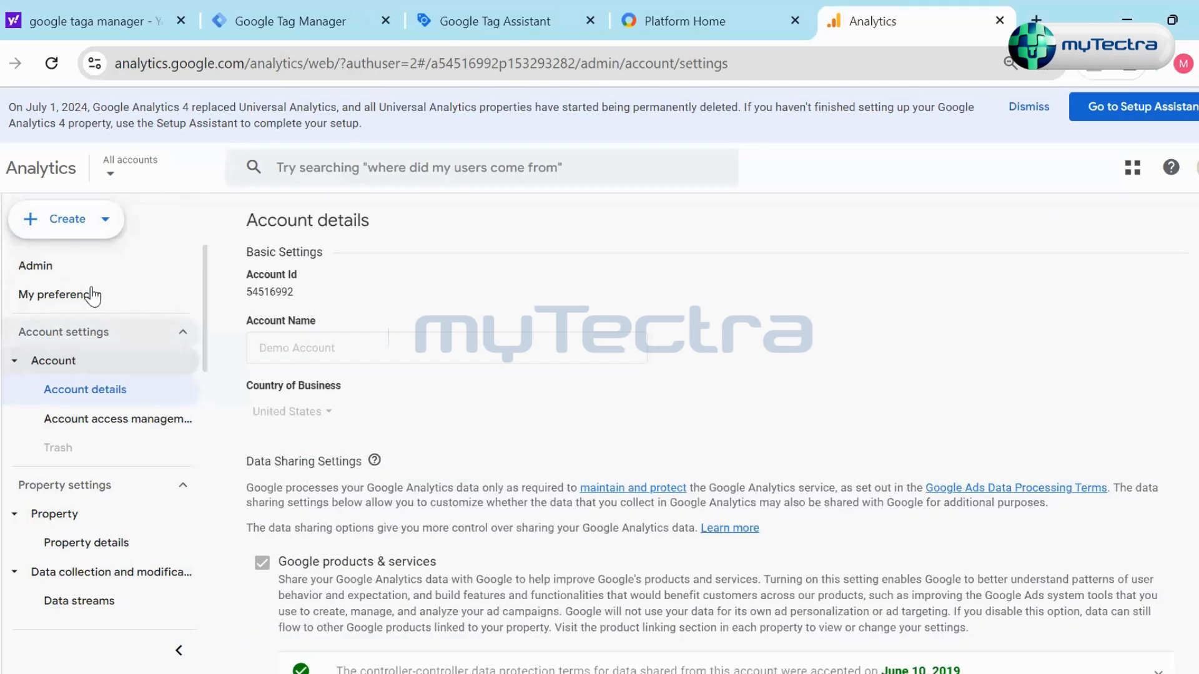
- Open the form for creating a new Analytics account, look over its sections, and leave without creating an account
{"action": "left_click", "coordinate": [107, 231]}
{"action": "left_click", "coordinate": [93, 265]}
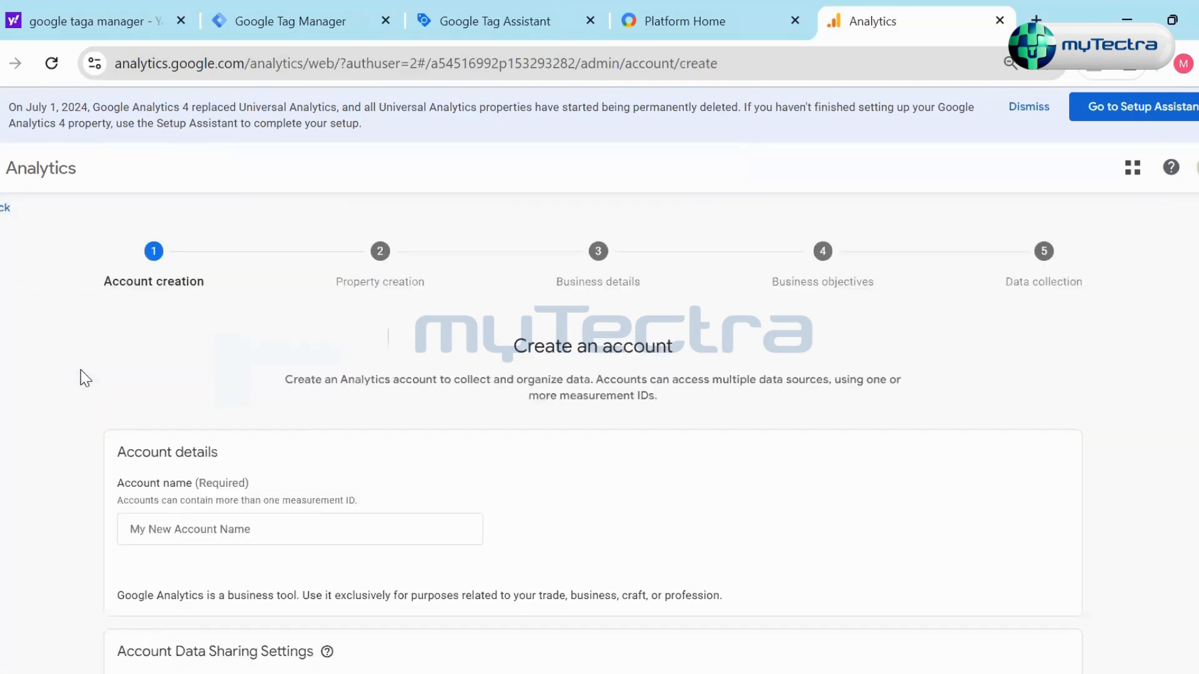
{"action": "scroll", "coordinate": [562, 466], "scroll_direction": "down", "scroll_amount": 5}
{"action": "scroll", "coordinate": [466, 452], "scroll_direction": "up", "scroll_amount": 5}
{"action": "left_click", "coordinate": [5, 208]}
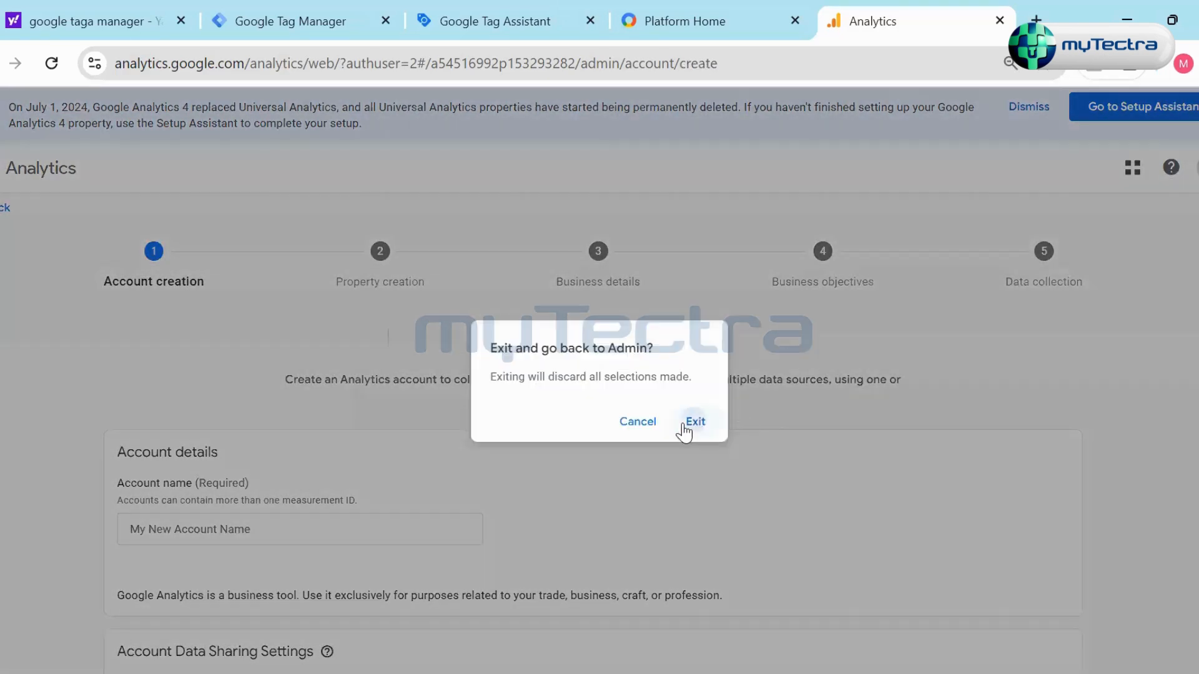
{"action": "left_click", "coordinate": [685, 431]}
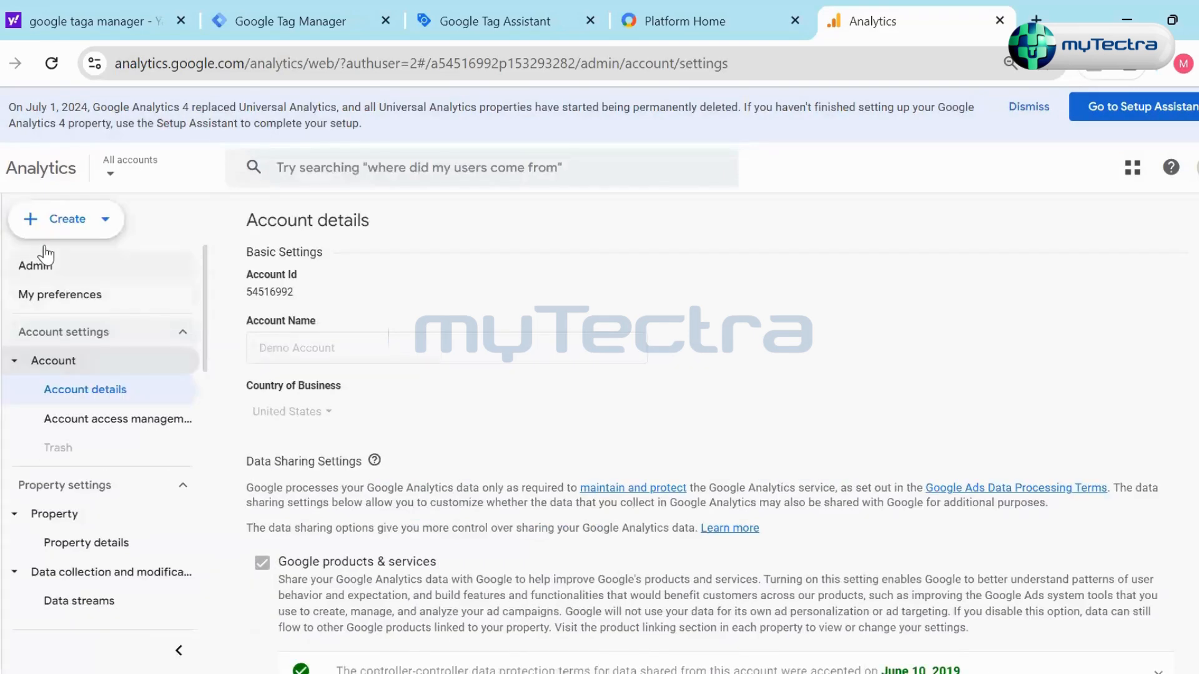
{"action": "left_click", "coordinate": [47, 228]}
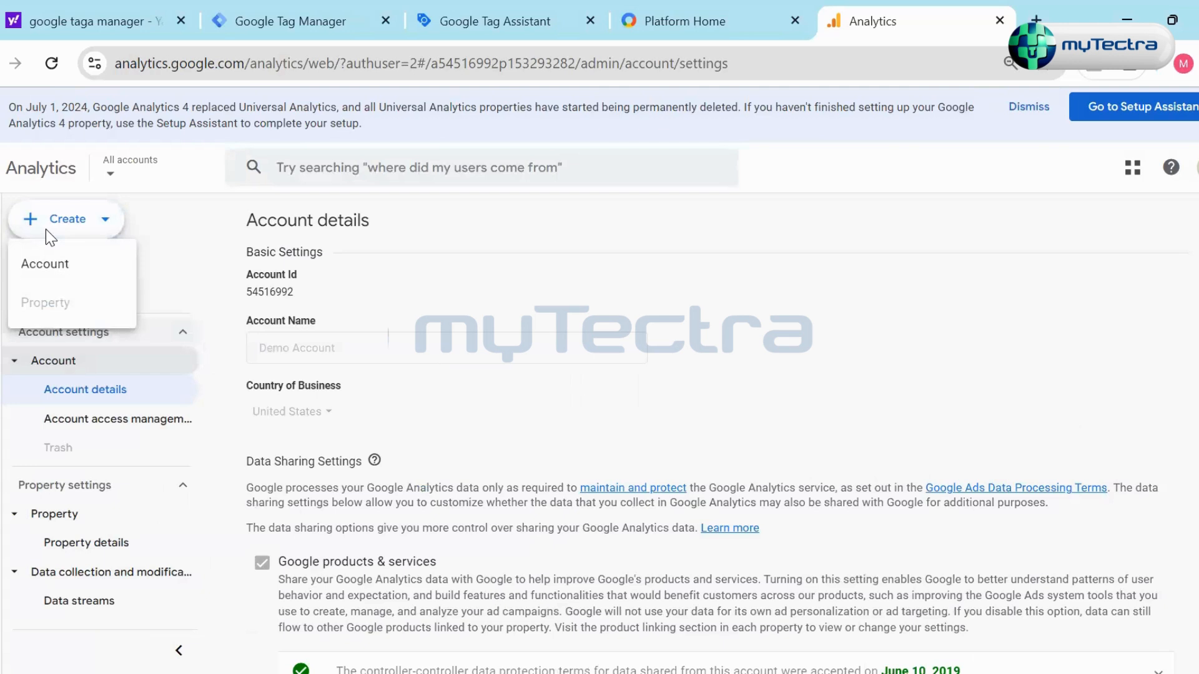
{"action": "left_click", "coordinate": [199, 243]}
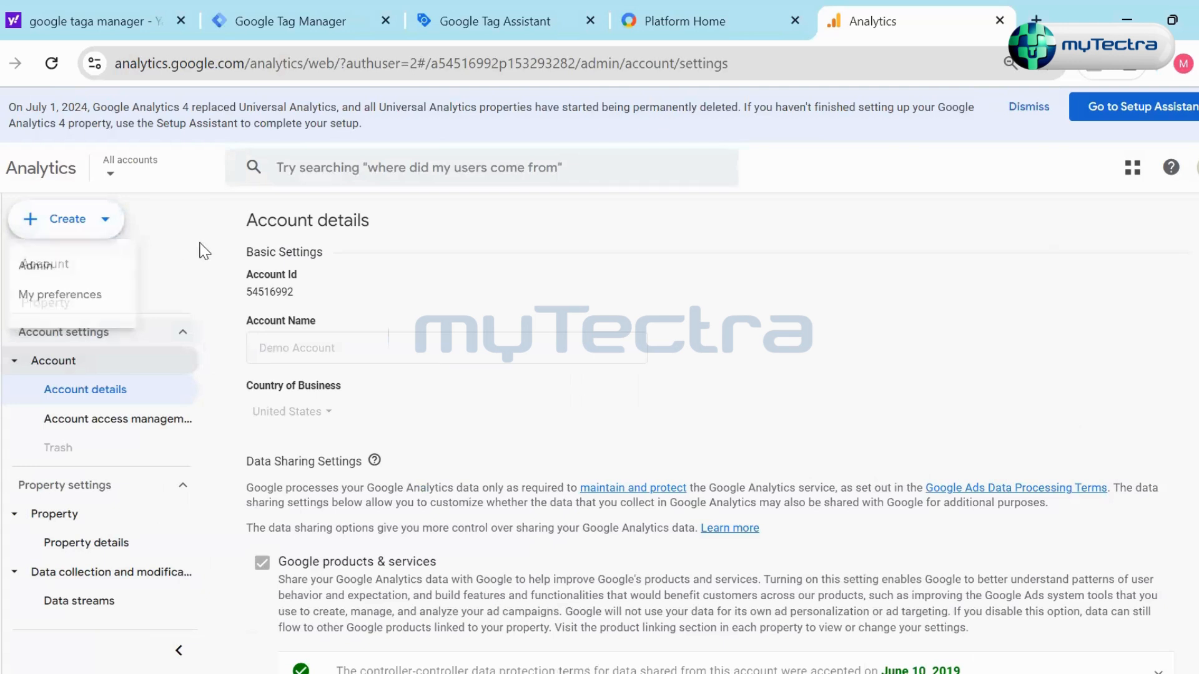
{"action": "left_click", "coordinate": [90, 238]}
{"action": "left_click", "coordinate": [133, 256]}
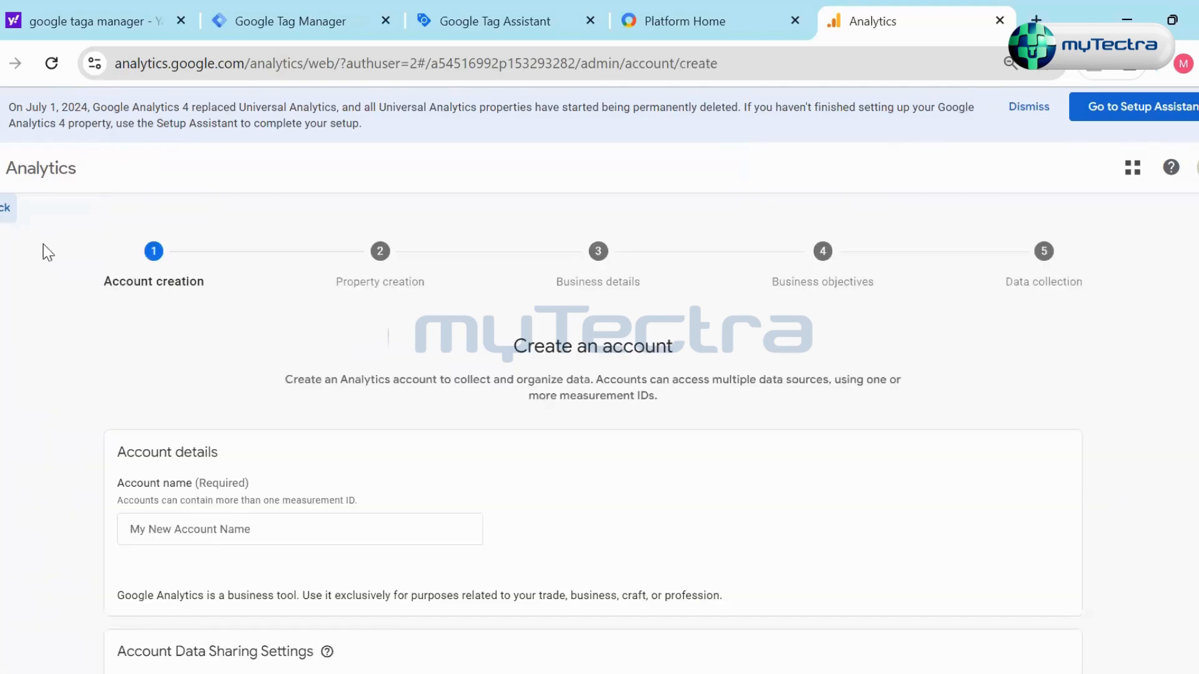
{"action": "left_click", "coordinate": [7, 207]}
{"action": "left_click", "coordinate": [699, 424]}
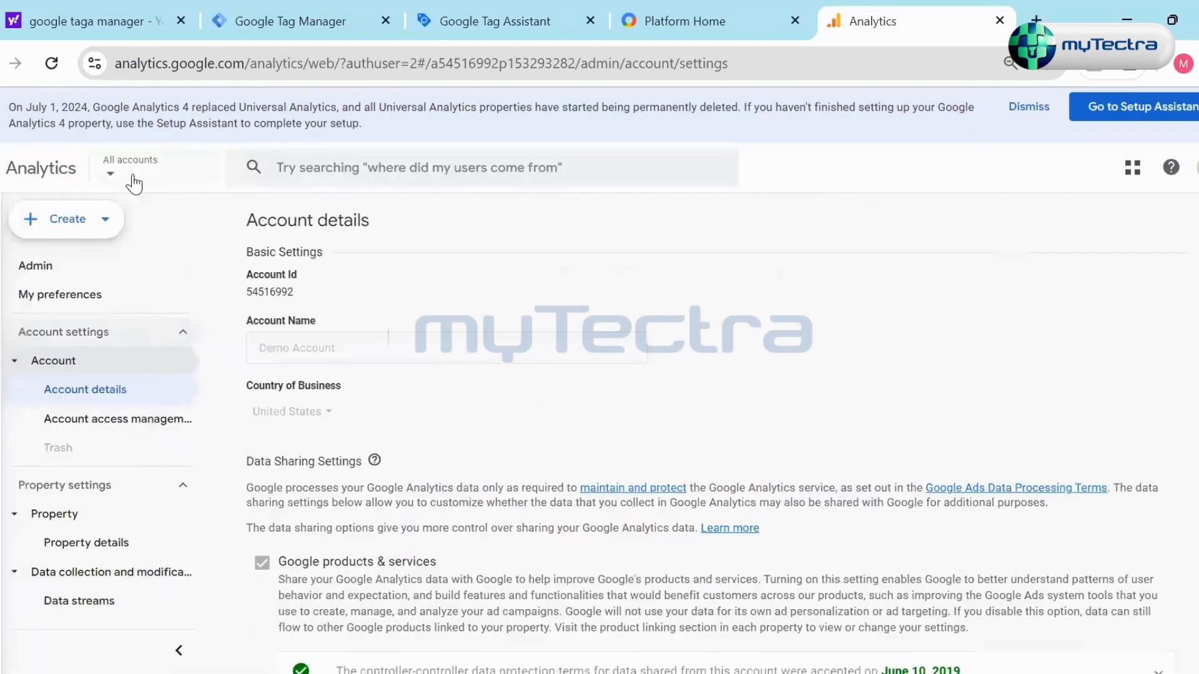
- Browse the available Analytics accounts in the account picker, check one account's properties and close the picker
{"action": "left_click", "coordinate": [132, 181]}
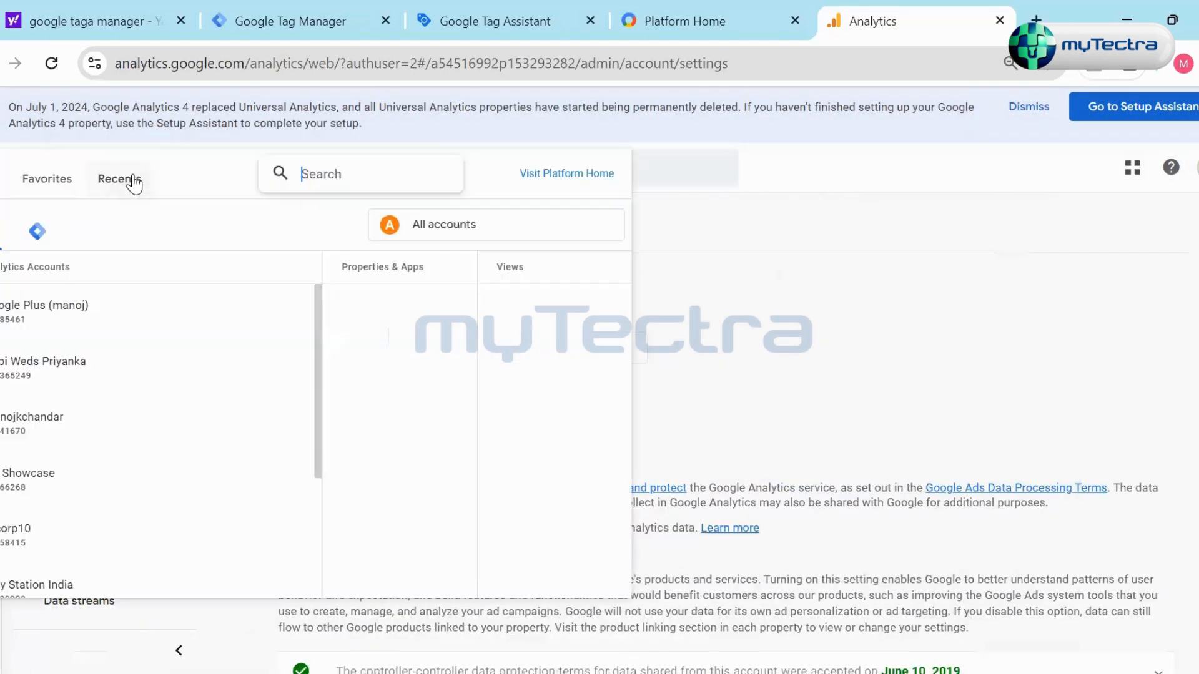
{"action": "scroll", "coordinate": [26, 541], "scroll_direction": "down", "scroll_amount": 3}
{"action": "scroll", "coordinate": [44, 428], "scroll_direction": "up", "scroll_amount": 2}
{"action": "left_click", "coordinate": [101, 455]}
{"action": "scroll", "coordinate": [50, 464], "scroll_direction": "down", "scroll_amount": 2}
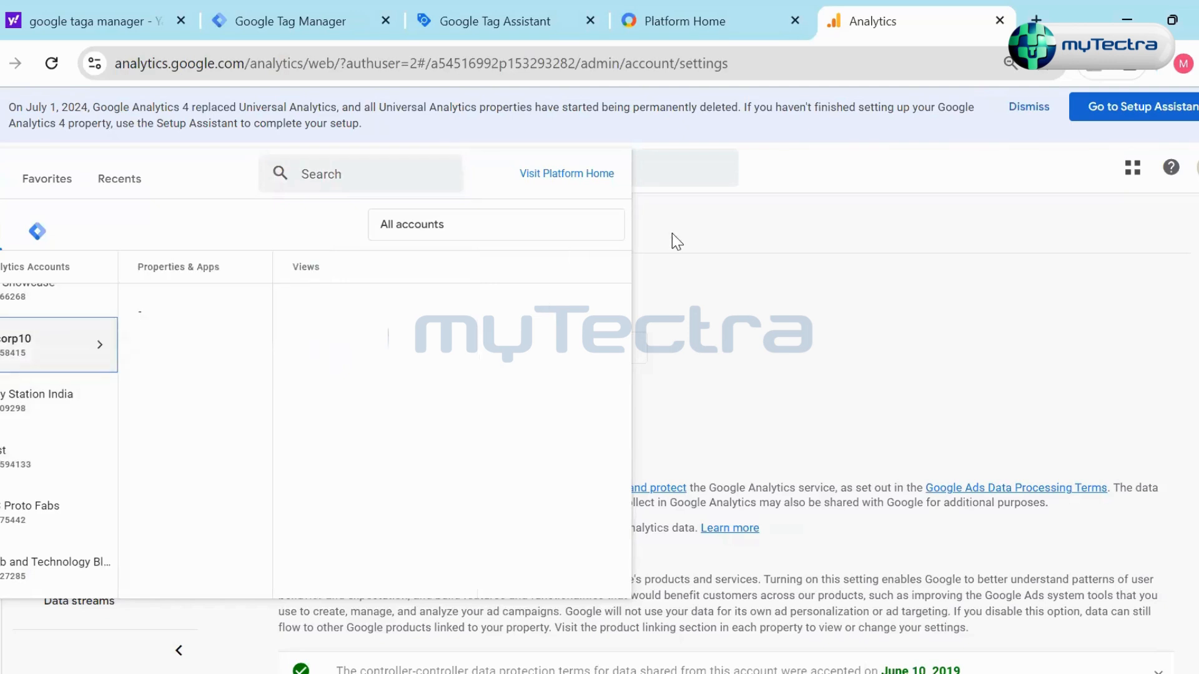
{"action": "left_click", "coordinate": [821, 350]}
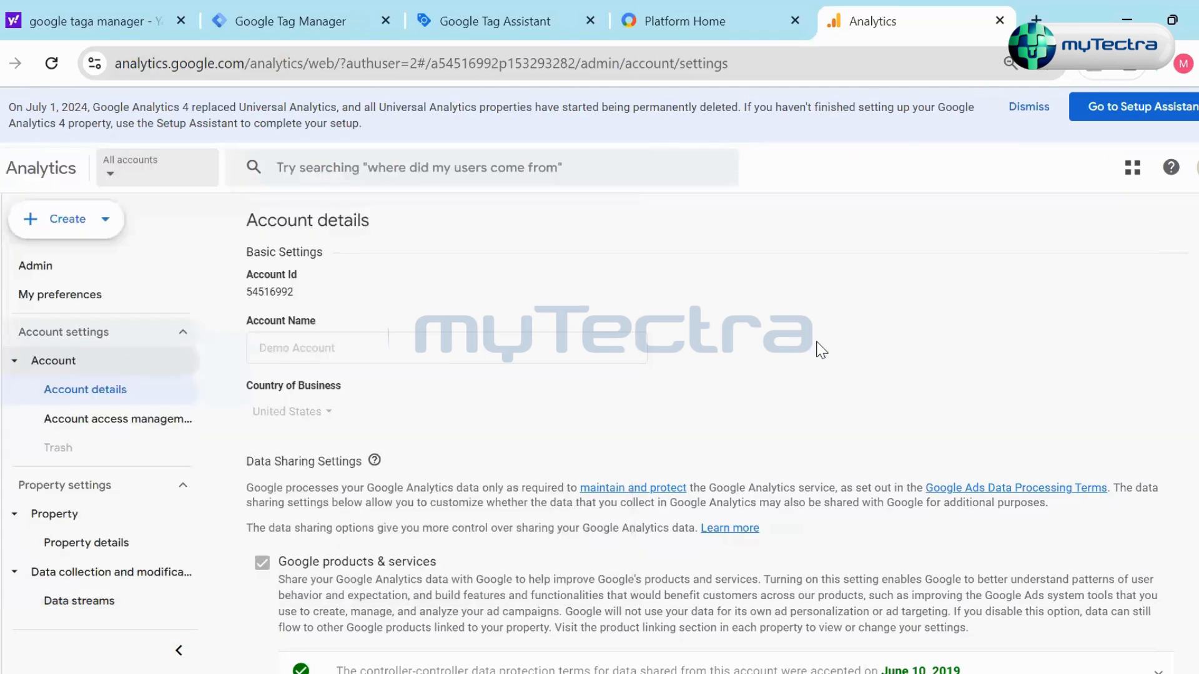
- Check which items can be created in Admin, and review the user permissions in Demo Account's access management
{"action": "left_click", "coordinate": [113, 227]}
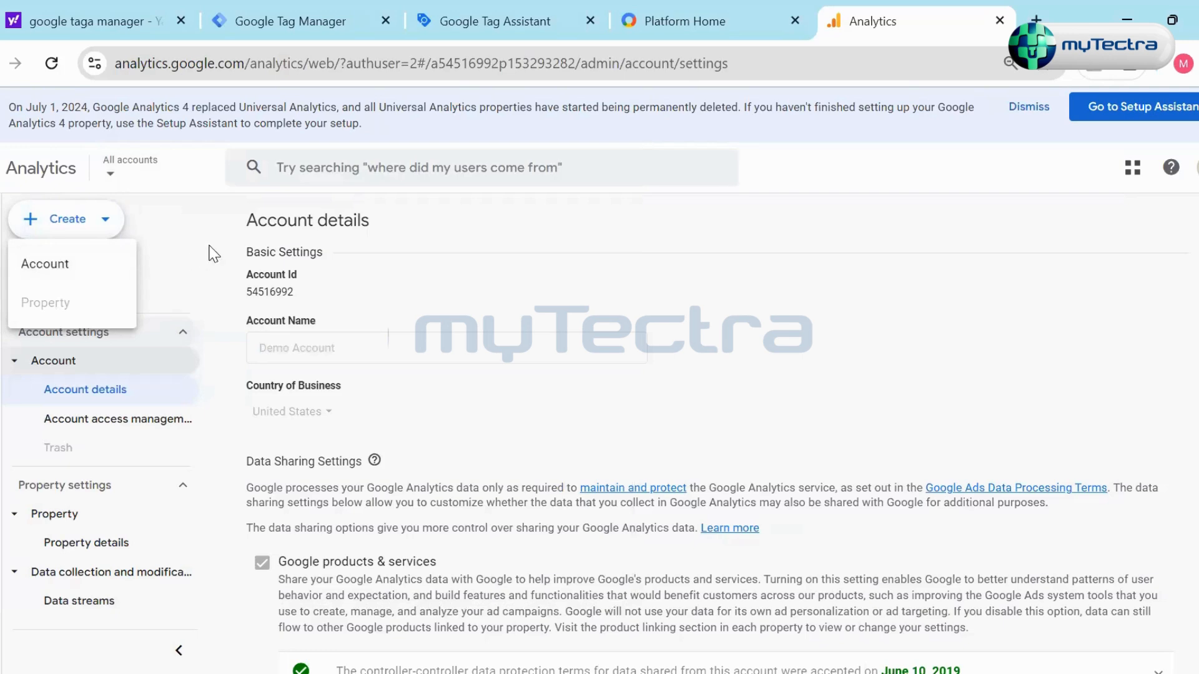
{"action": "left_click", "coordinate": [180, 298]}
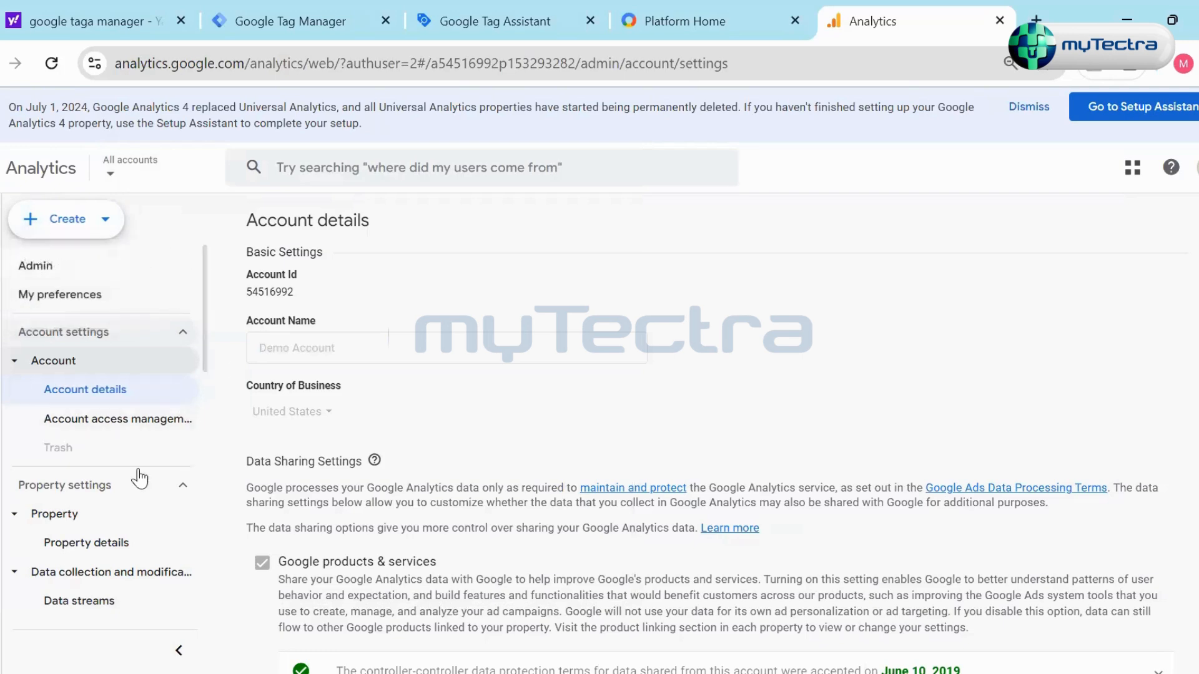
{"action": "left_click", "coordinate": [98, 428]}
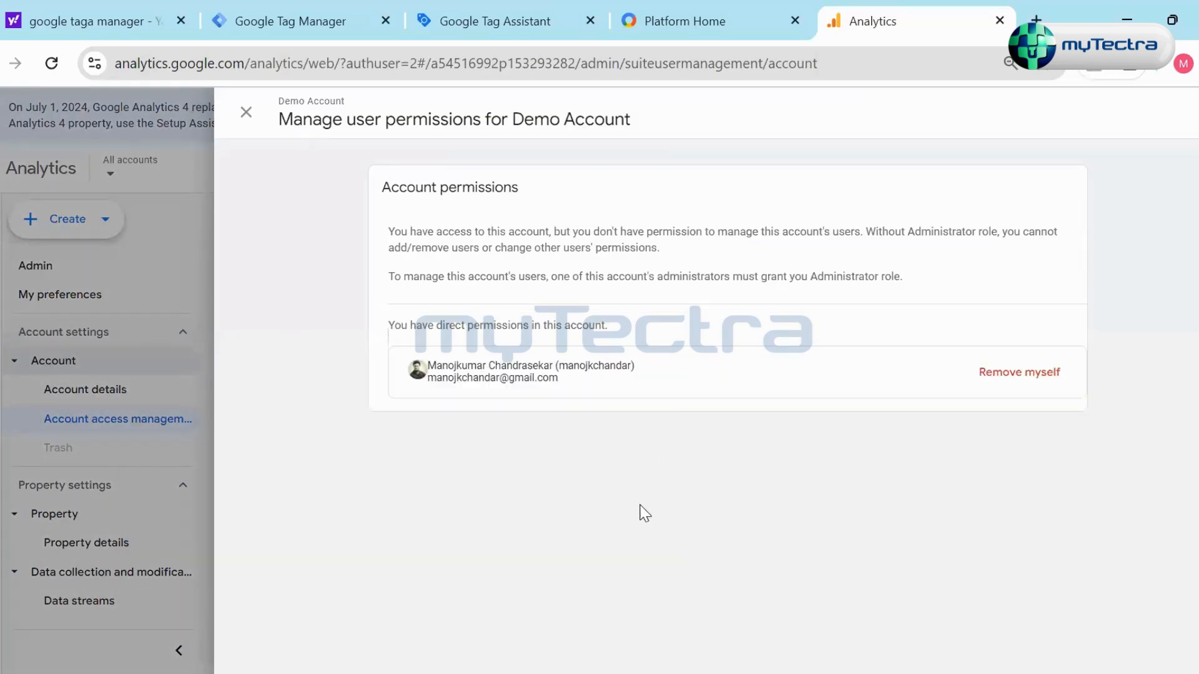
{"action": "left_click", "coordinate": [246, 113]}
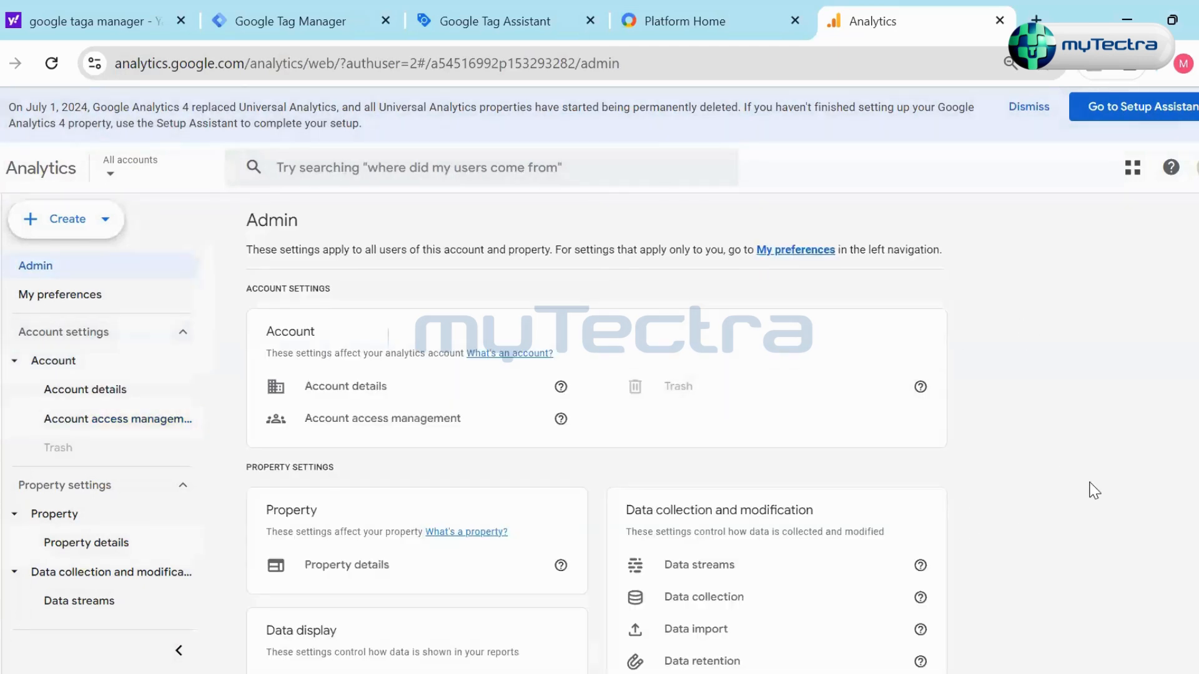
- Open Property details and review the property's name, industry category, reporting time zone and currency settings, and return to Admin
{"action": "scroll", "coordinate": [1092, 491], "scroll_direction": "down", "scroll_amount": 2}
{"action": "scroll", "coordinate": [826, 471], "scroll_direction": "up", "scroll_amount": 2}
{"action": "scroll", "coordinate": [699, 425], "scroll_direction": "down", "scroll_amount": 4}
{"action": "left_click", "coordinate": [402, 297]}
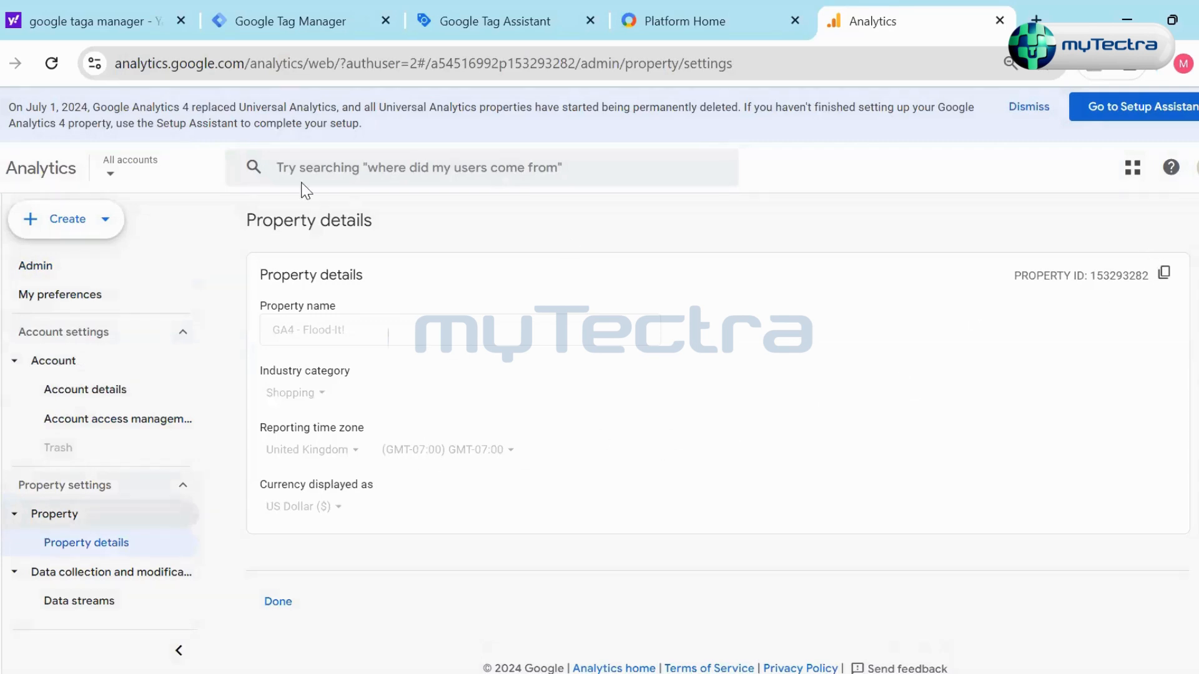
{"action": "scroll", "coordinate": [822, 456], "scroll_direction": "down", "scroll_amount": 1}
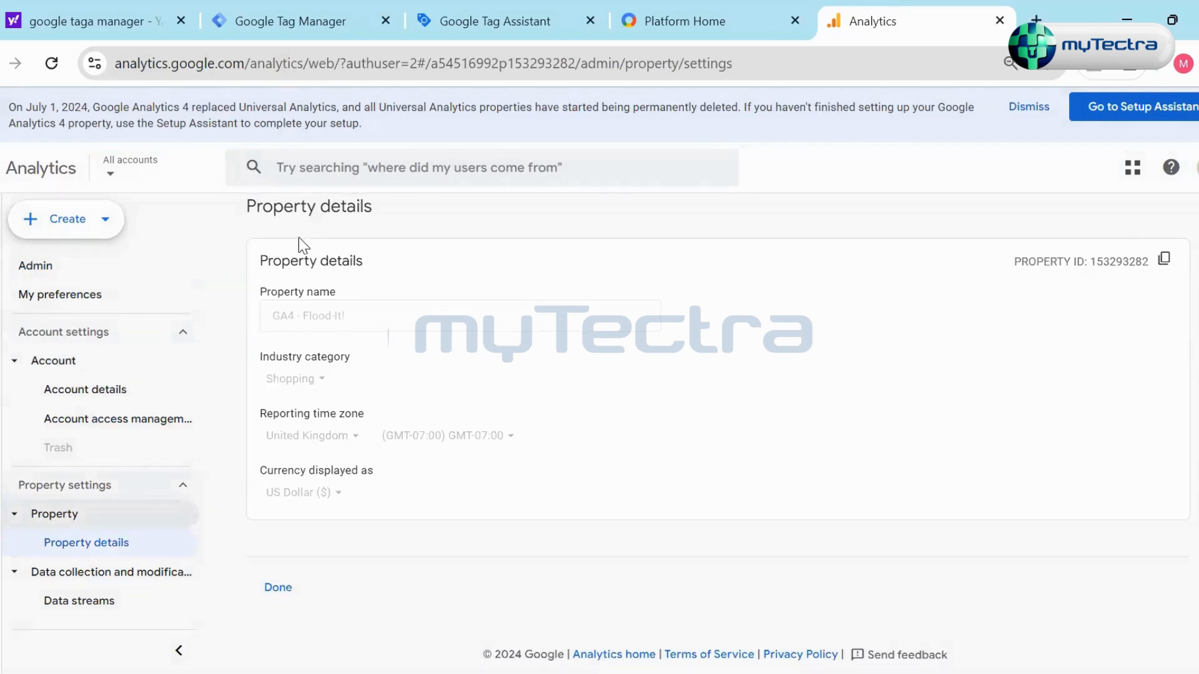
{"action": "left_click", "coordinate": [278, 586]}
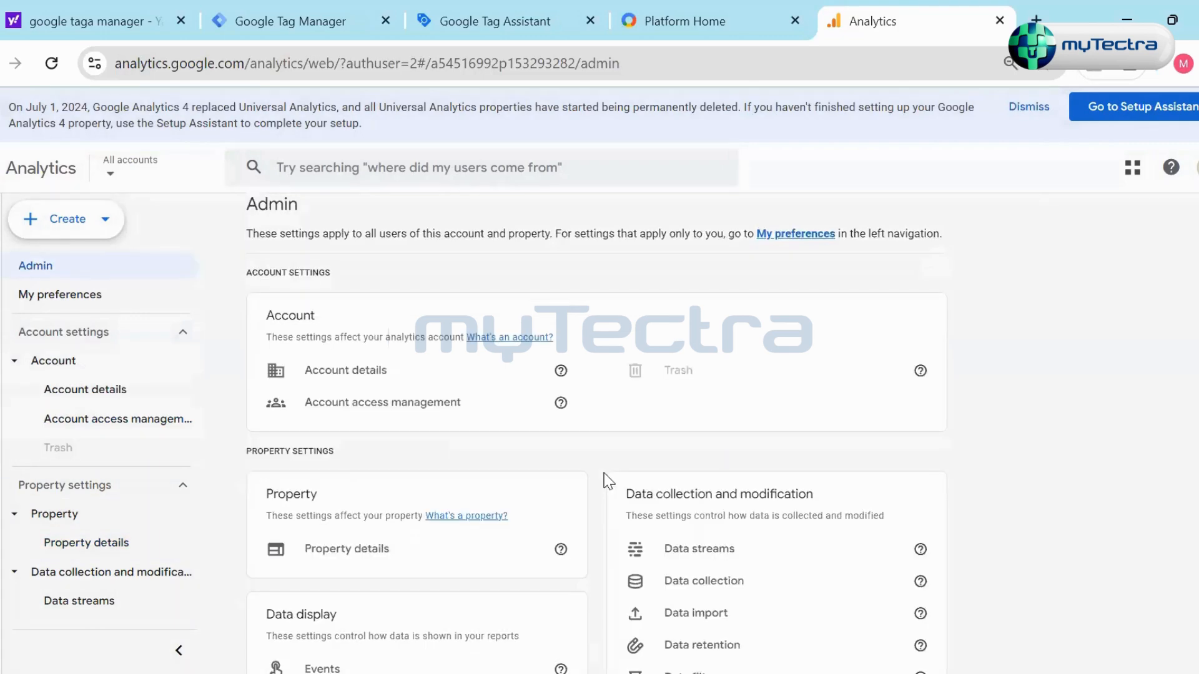
- Open Data streams under Data collection and modification, view the listed app and web streams, and return to Admin
{"action": "scroll", "coordinate": [646, 471], "scroll_direction": "down", "scroll_amount": 5}
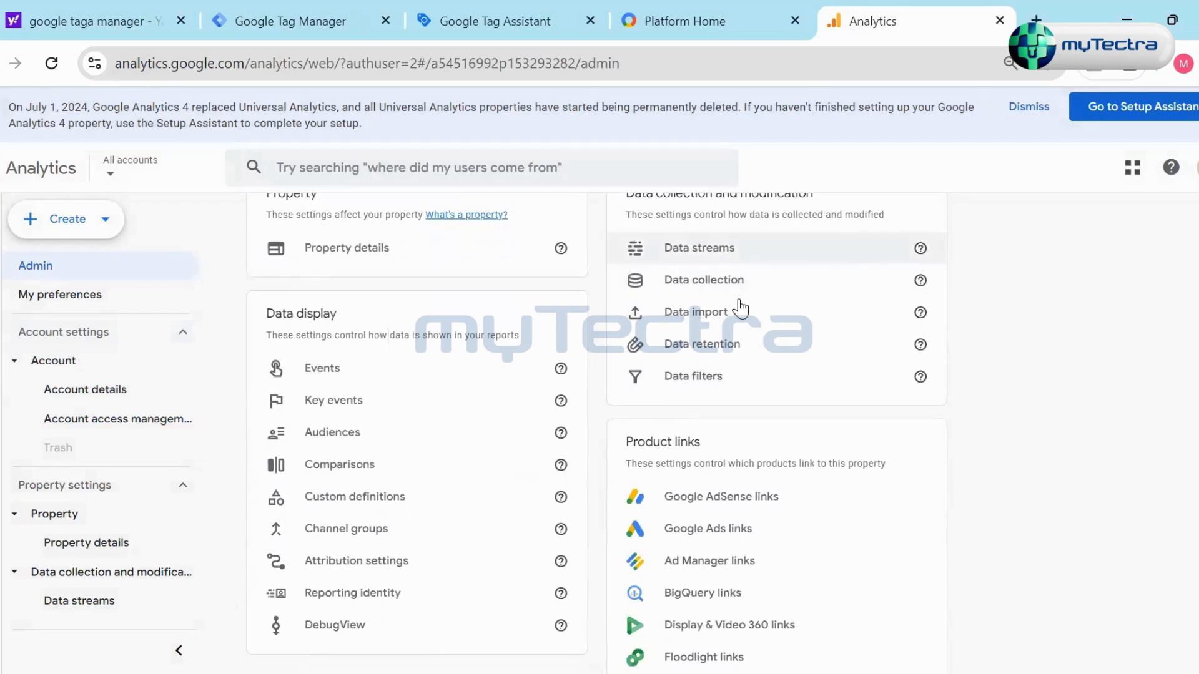
{"action": "scroll", "coordinate": [765, 342], "scroll_direction": "up", "scroll_amount": 2}
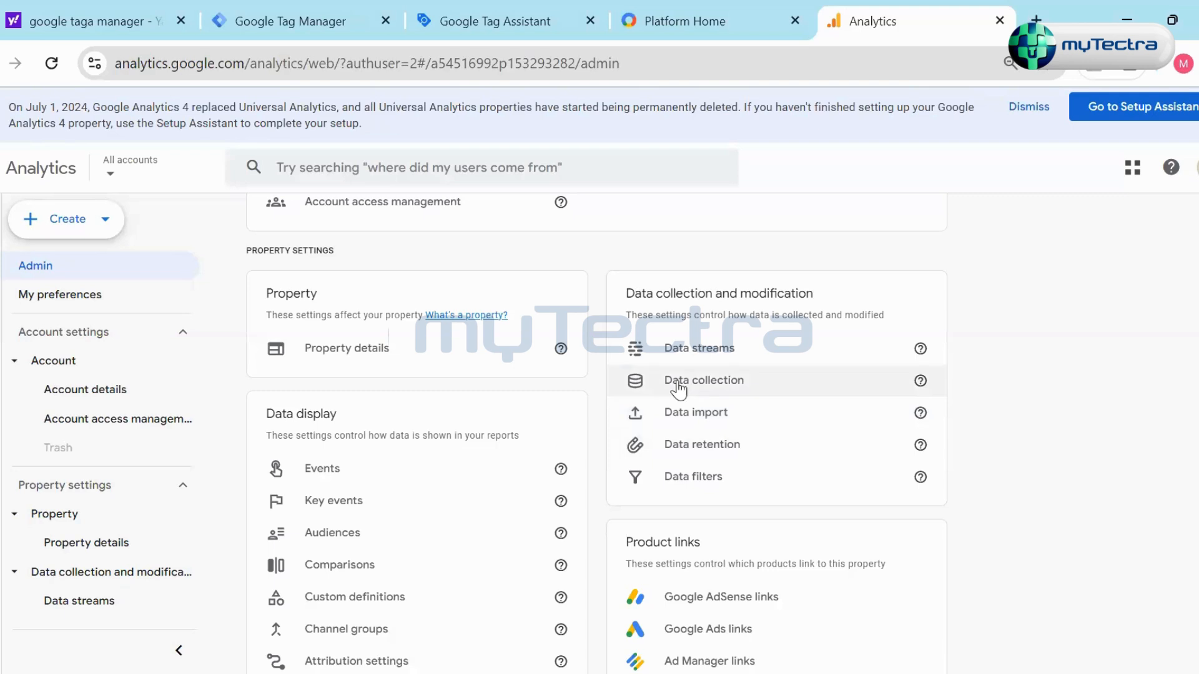
{"action": "left_click", "coordinate": [774, 354]}
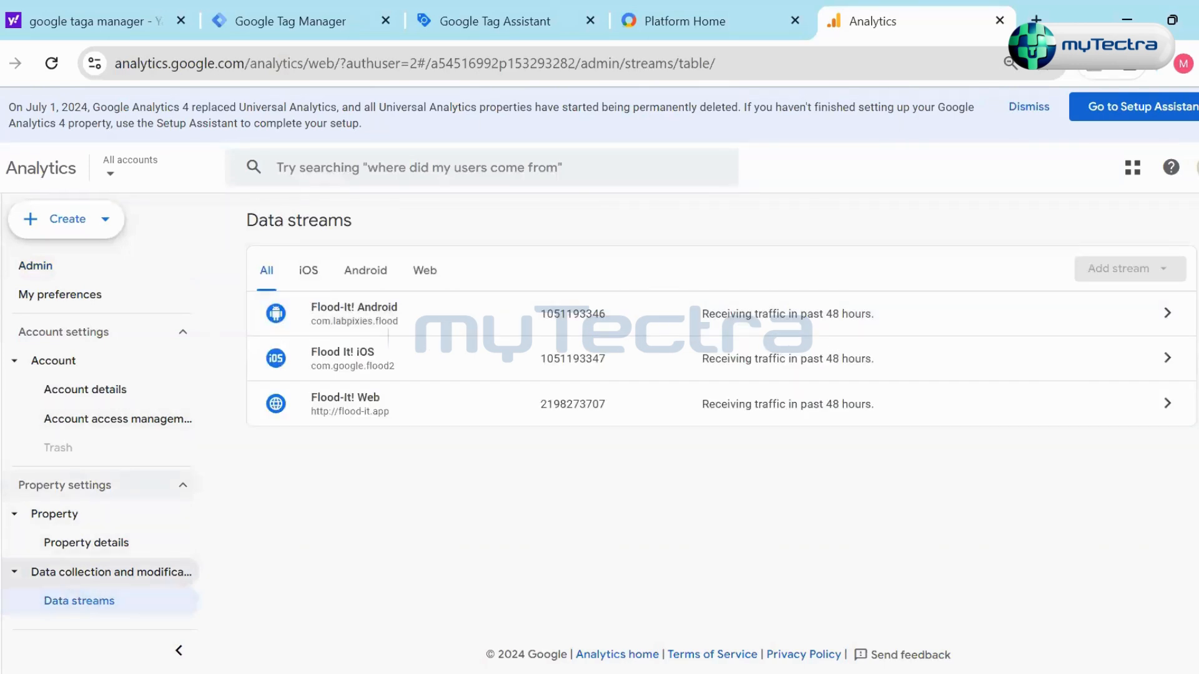
{"action": "key", "text": "alt+Left"}
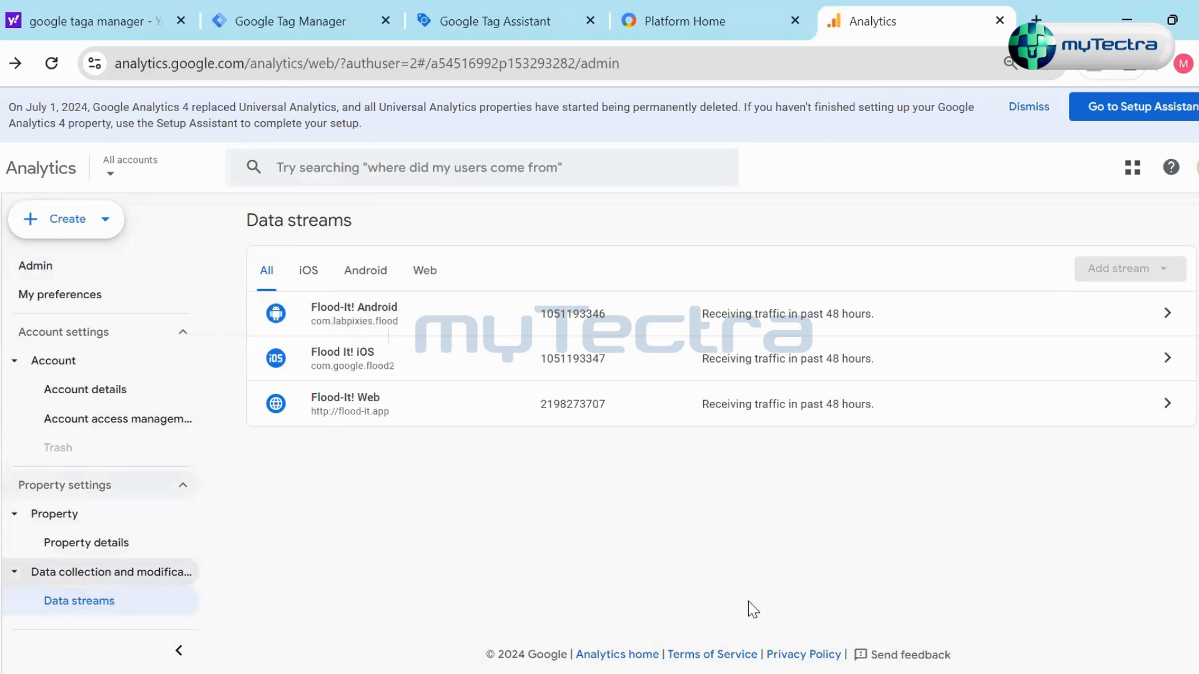
- Look through the property settings and product links in Admin, and open Events to examine the recommended and existing events
{"action": "scroll", "coordinate": [166, 490], "scroll_direction": "down", "scroll_amount": 4}
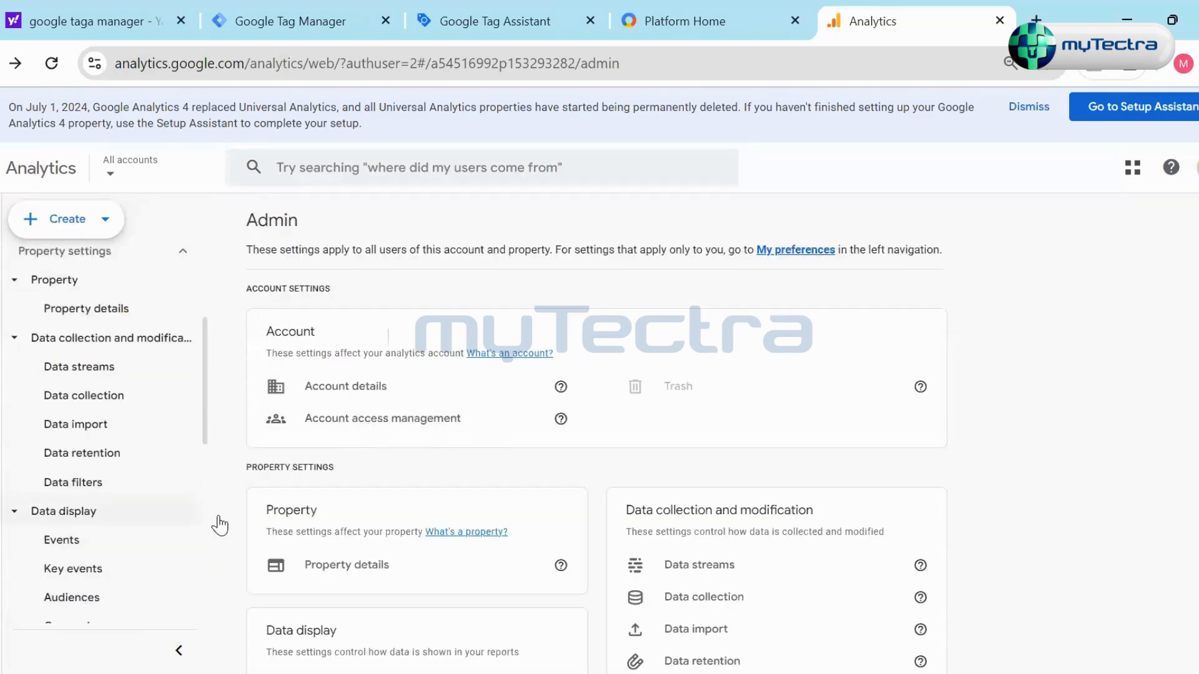
{"action": "scroll", "coordinate": [261, 515], "scroll_direction": "down", "scroll_amount": 2}
{"action": "scroll", "coordinate": [168, 517], "scroll_direction": "down", "scroll_amount": 4}
{"action": "scroll", "coordinate": [166, 517], "scroll_direction": "down", "scroll_amount": 3}
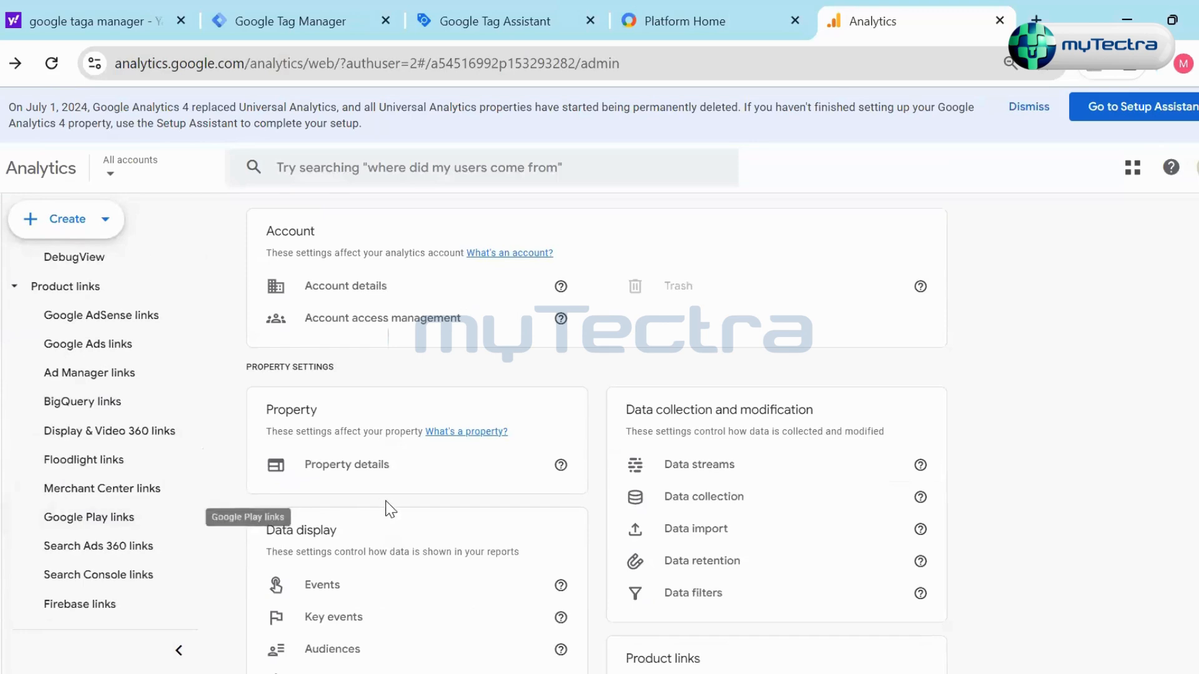
{"action": "scroll", "coordinate": [387, 503], "scroll_direction": "down", "scroll_amount": 7}
{"action": "scroll", "coordinate": [391, 503], "scroll_direction": "up", "scroll_amount": 3}
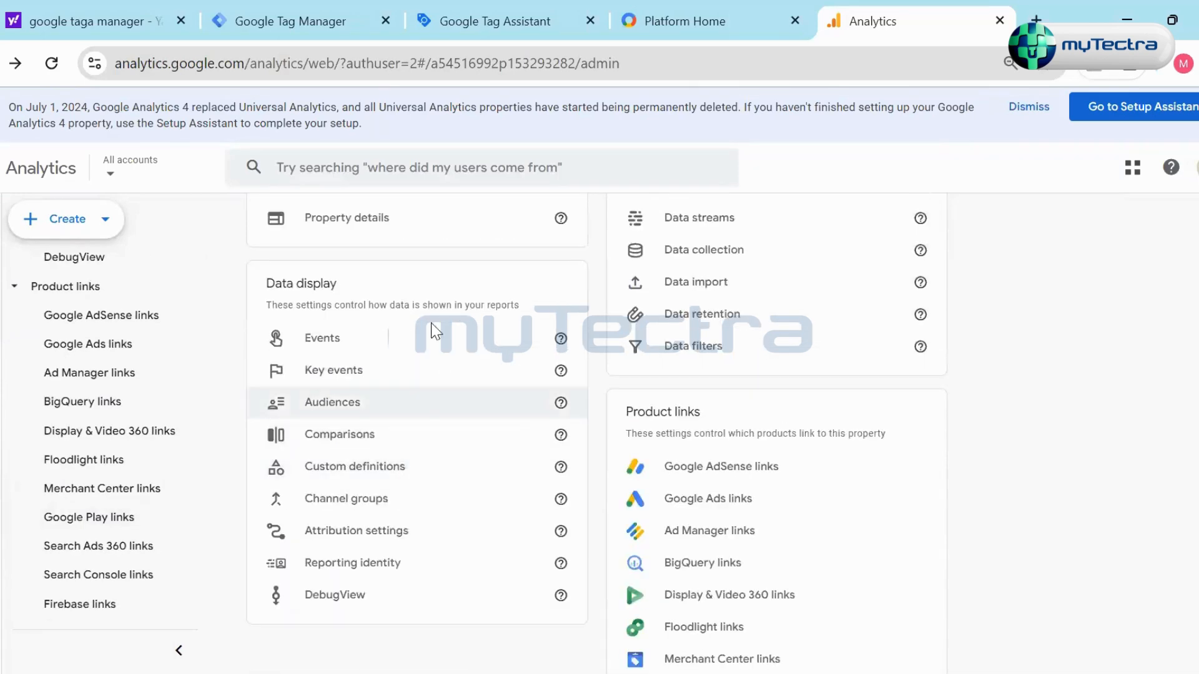
{"action": "left_click", "coordinate": [383, 348]}
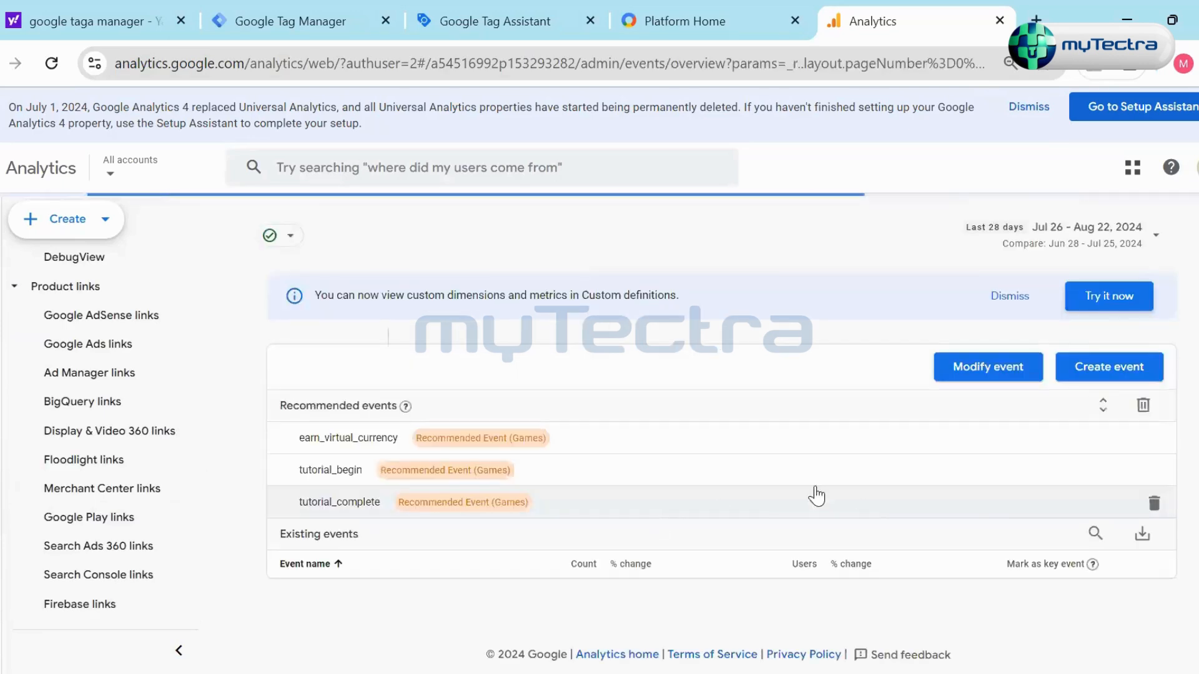
{"action": "scroll", "coordinate": [624, 468], "scroll_direction": "down", "scroll_amount": 3}
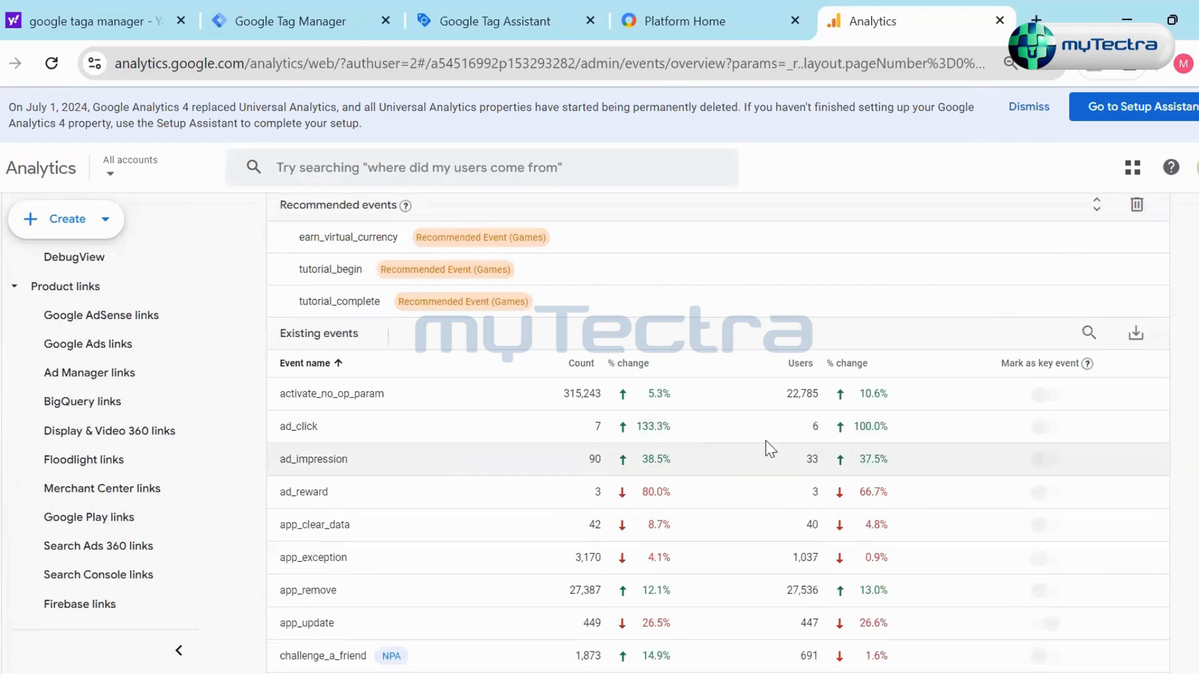
- View the custom events and event modifications pages for the Flood-It! Web data stream, closing each to return to the Events overview
{"action": "scroll", "coordinate": [936, 405], "scroll_direction": "up", "scroll_amount": 3}
{"action": "left_click", "coordinate": [1099, 373]}
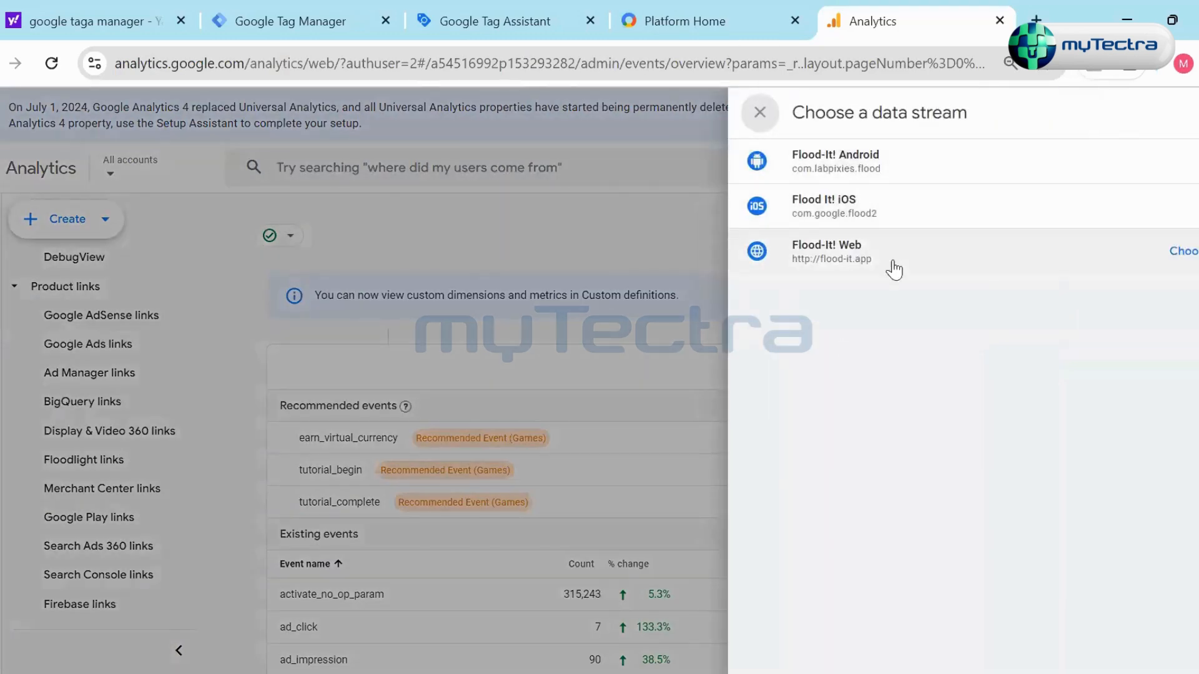
{"action": "left_click", "coordinate": [1182, 251]}
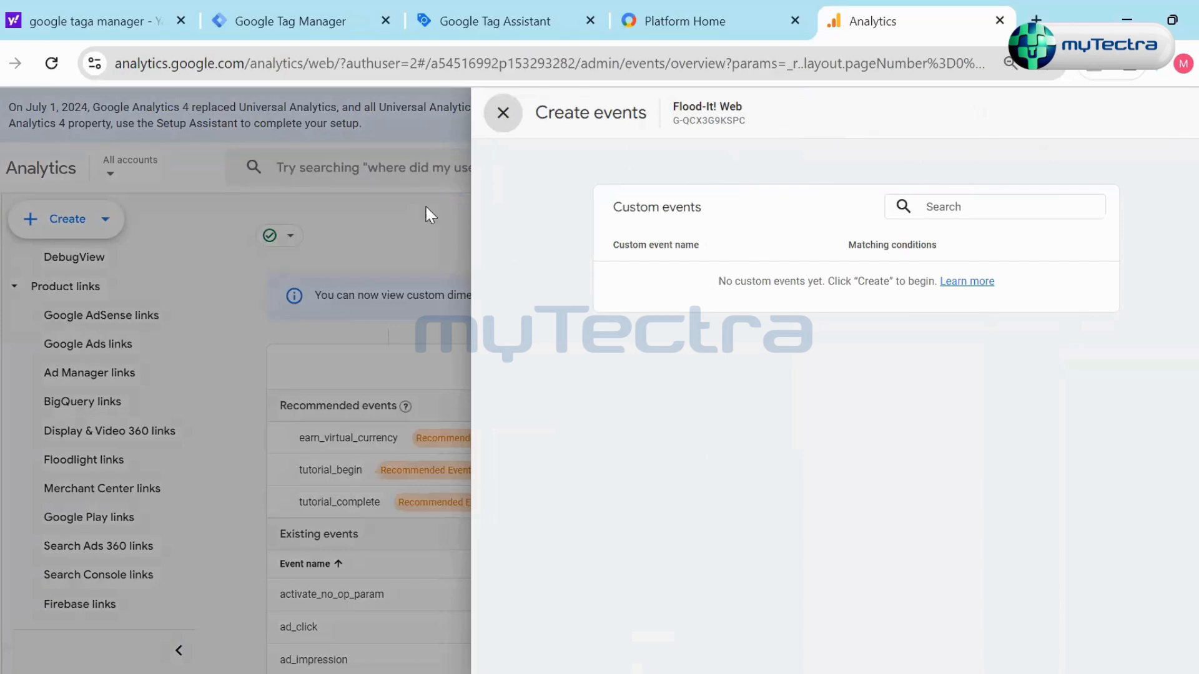
{"action": "left_click", "coordinate": [503, 114]}
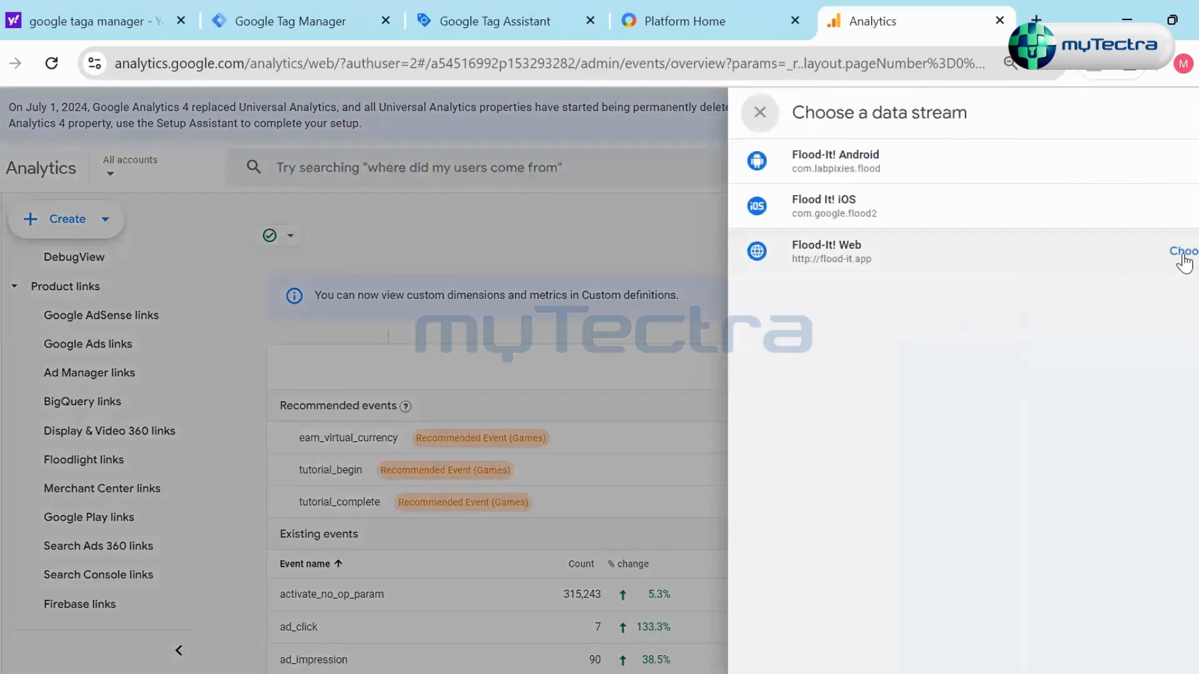
{"action": "left_click", "coordinate": [1178, 254]}
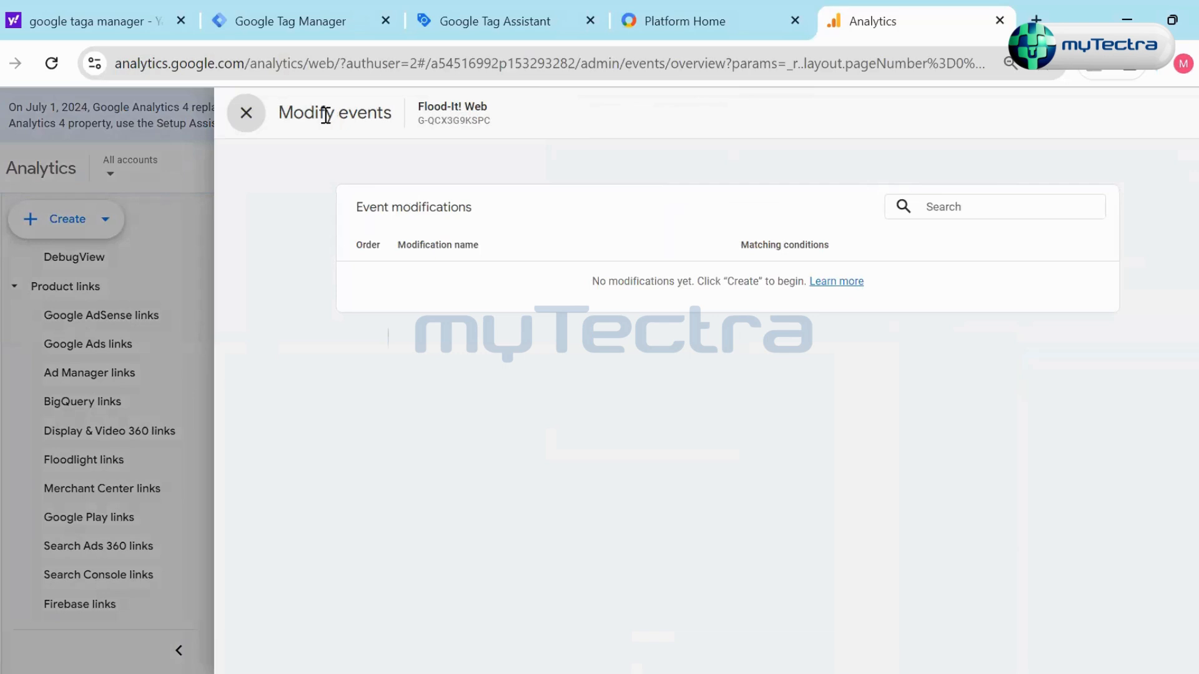
{"action": "left_click", "coordinate": [239, 123]}
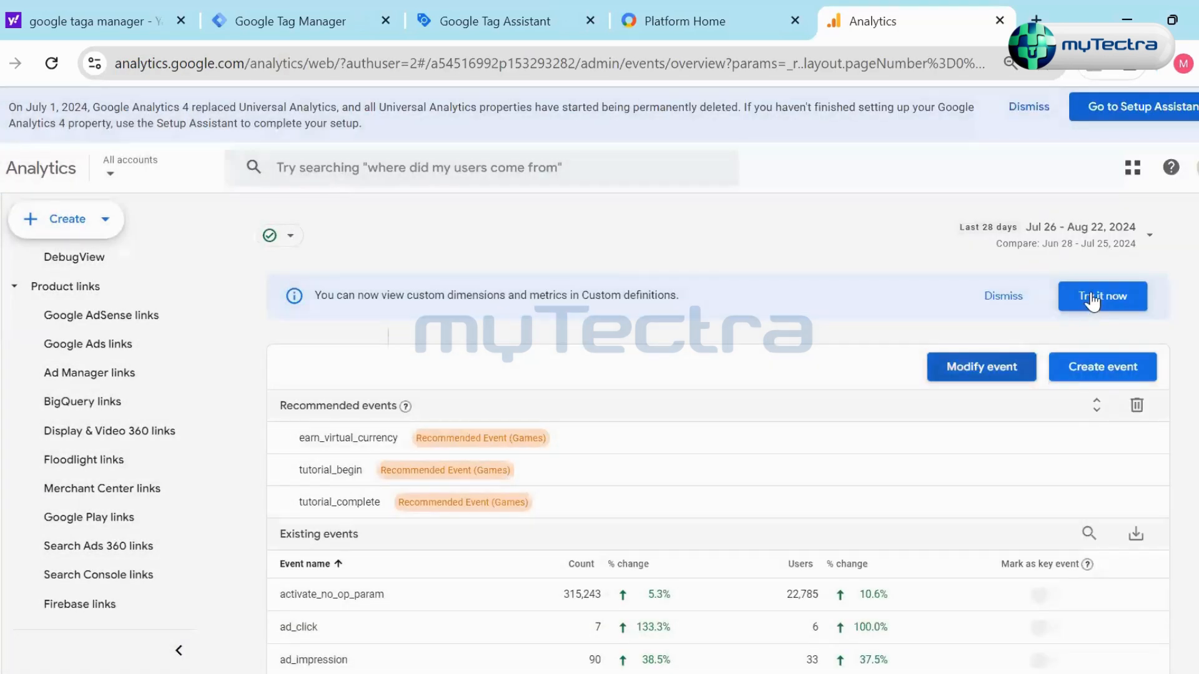
- Examine the existing events list, including event names such as activate_no_op_param and ad_click, their counts, users and key event marking
{"action": "scroll", "coordinate": [985, 514], "scroll_direction": "down", "scroll_amount": 2}
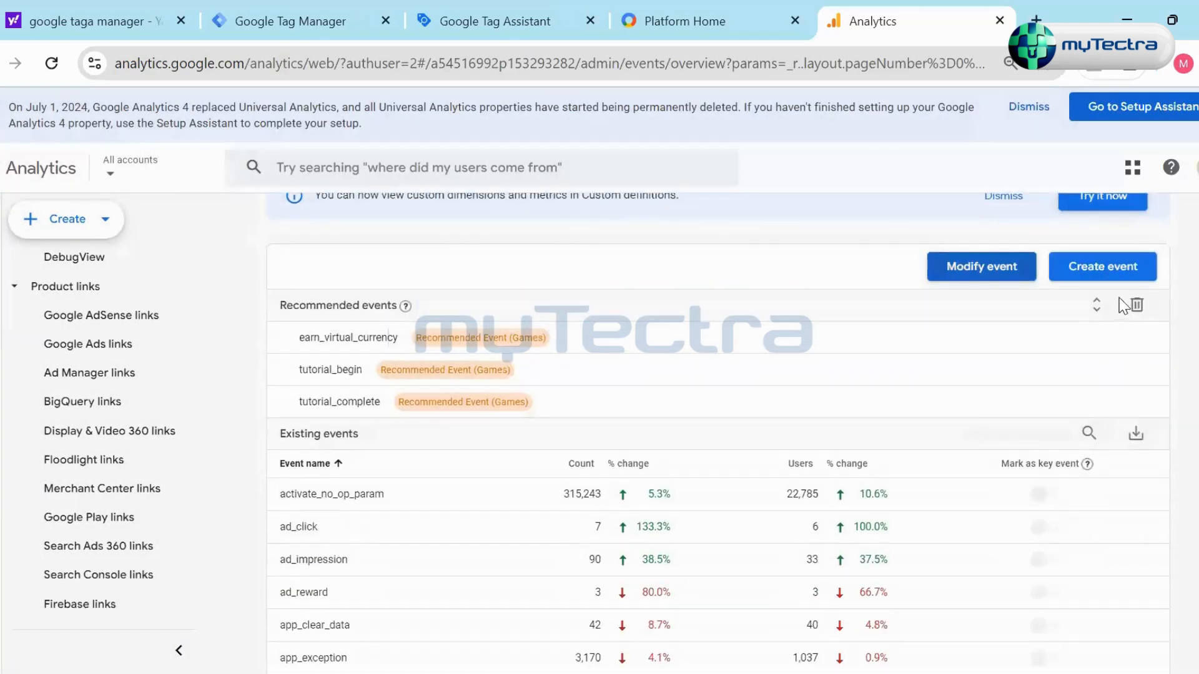
{"action": "scroll", "coordinate": [570, 343], "scroll_direction": "down", "scroll_amount": 2}
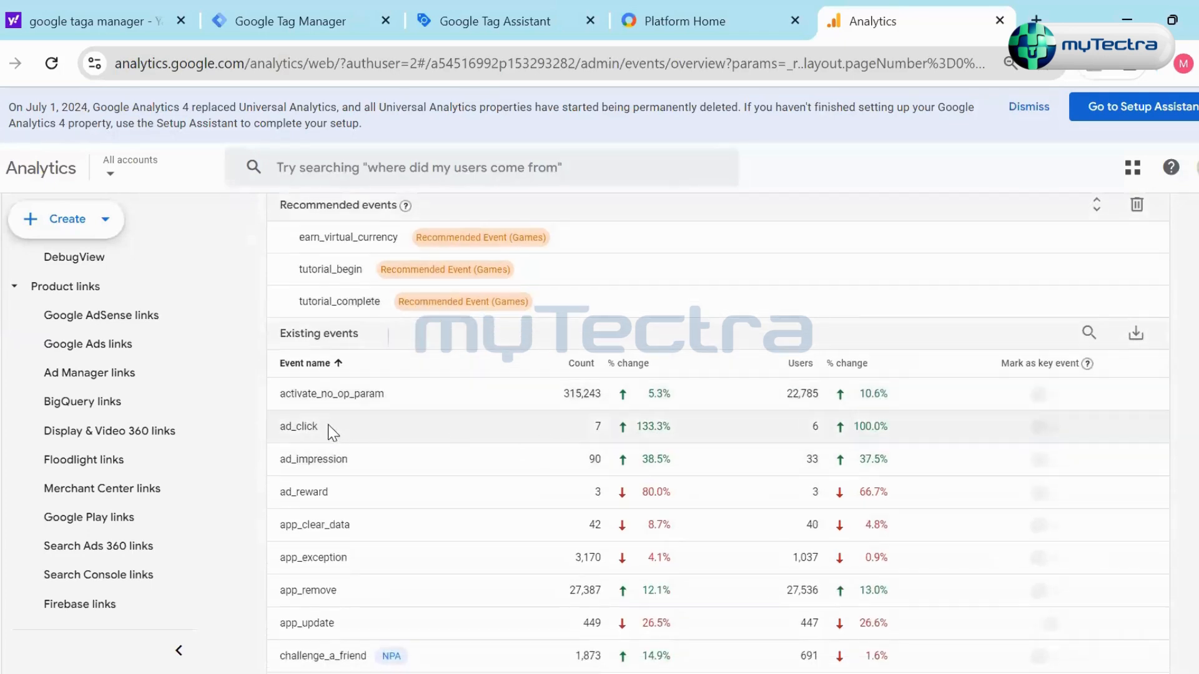
{"action": "scroll", "coordinate": [370, 425], "scroll_direction": "down", "scroll_amount": 2}
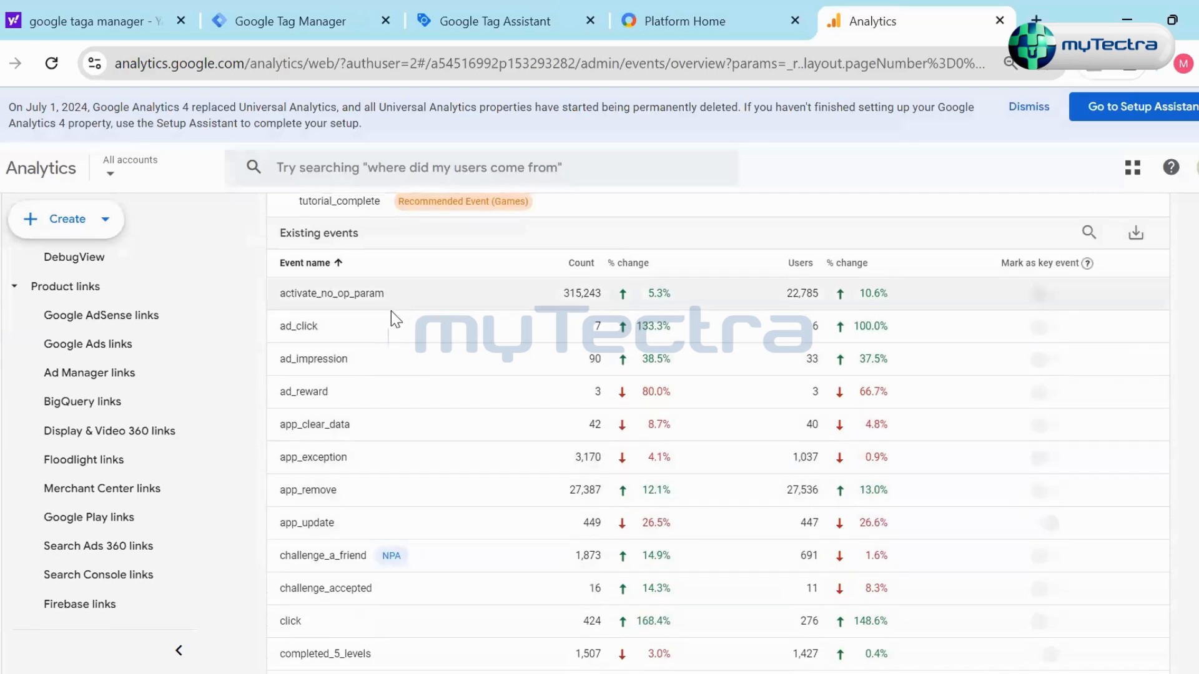
{"action": "scroll", "coordinate": [380, 313], "scroll_direction": "up", "scroll_amount": 1}
{"action": "scroll", "coordinate": [380, 312], "scroll_direction": "up", "scroll_amount": 1}
{"action": "scroll", "coordinate": [447, 440], "scroll_direction": "down", "scroll_amount": 4}
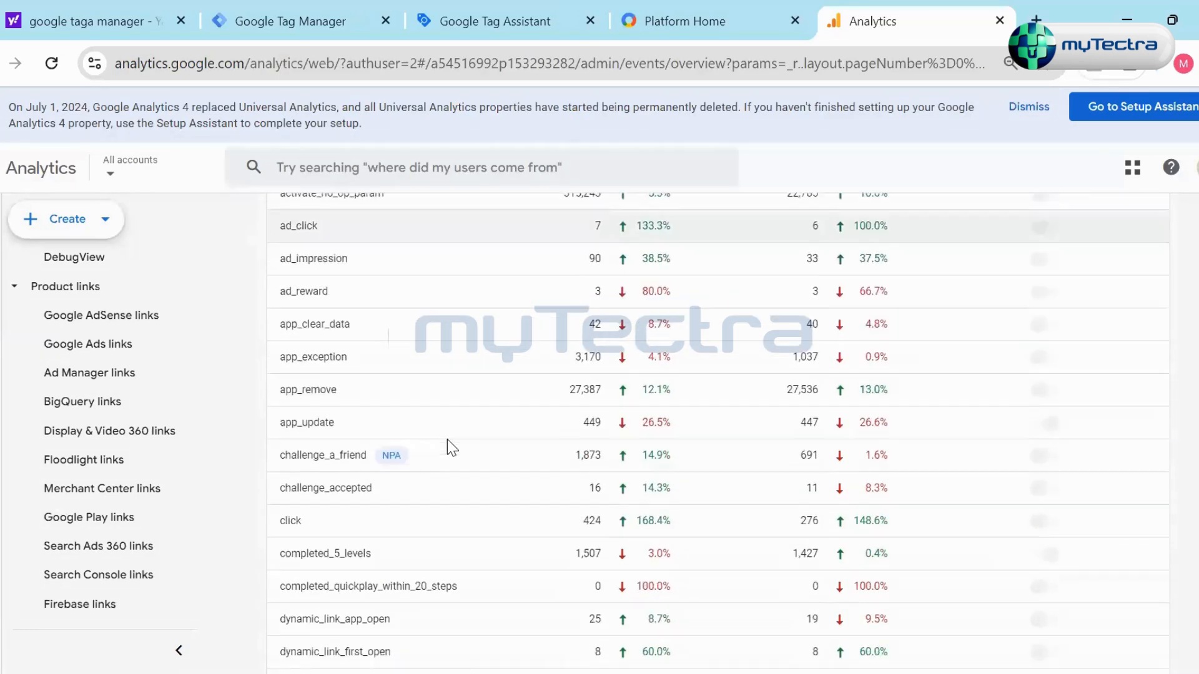
{"action": "scroll", "coordinate": [447, 440], "scroll_direction": "up", "scroll_amount": 3}
{"action": "scroll", "coordinate": [437, 363], "scroll_direction": "up", "scroll_amount": 2}
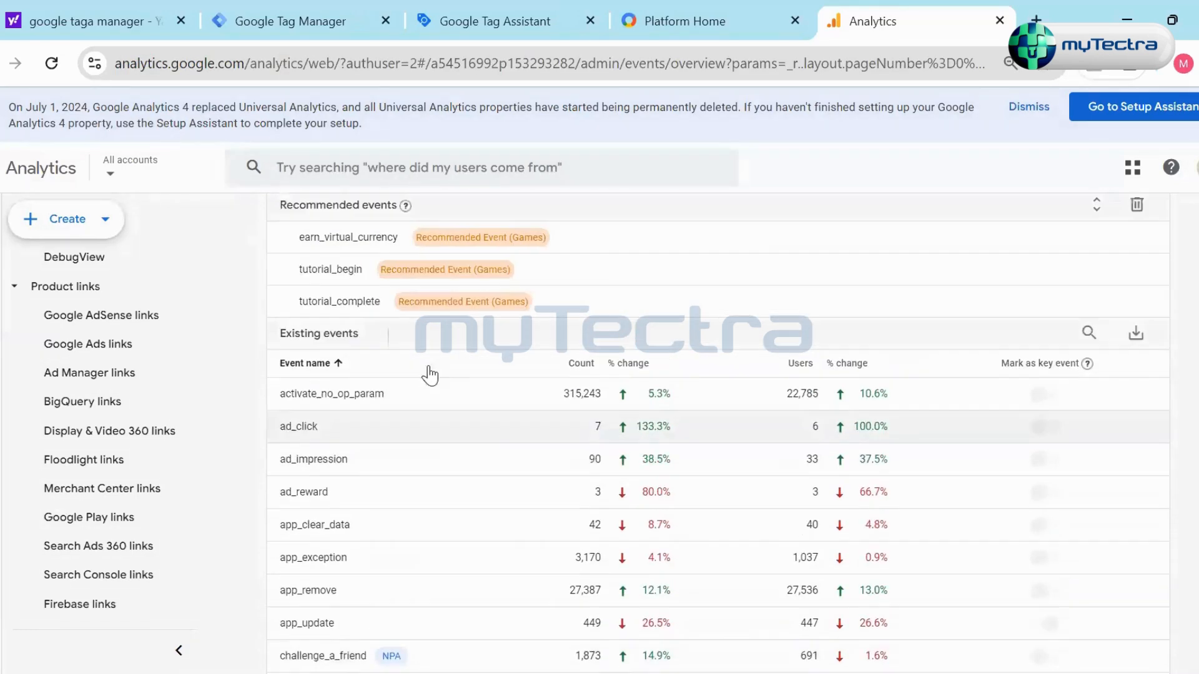
{"action": "scroll", "coordinate": [423, 471], "scroll_direction": "down", "scroll_amount": 2}
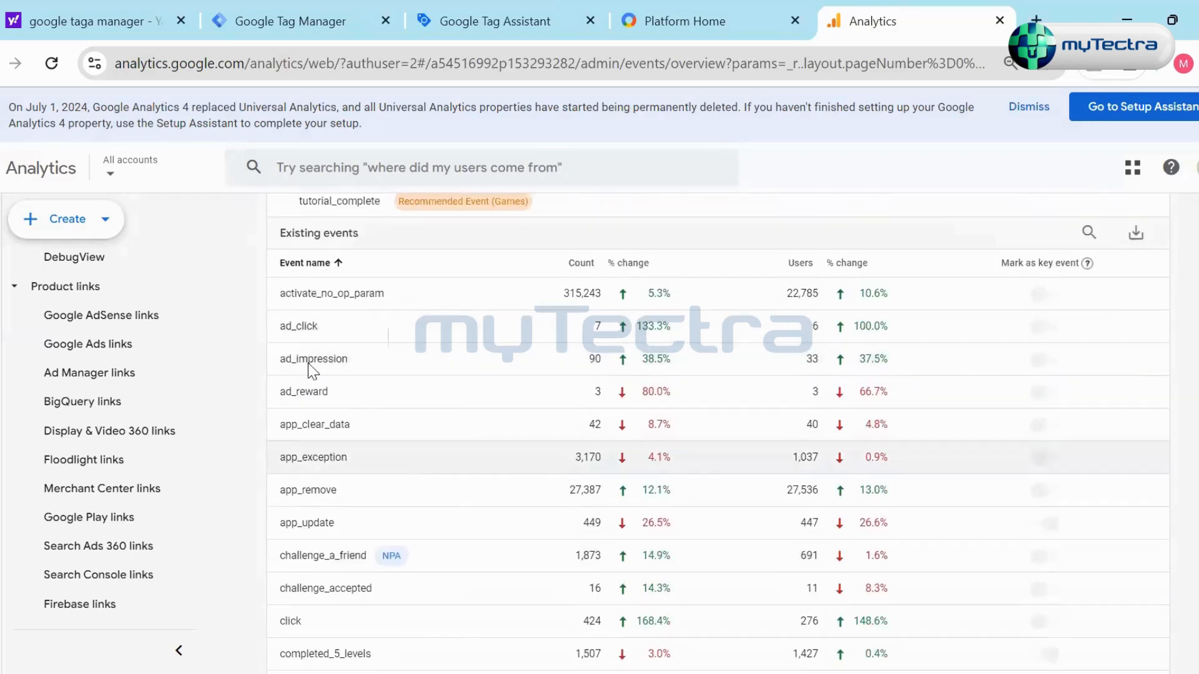
{"action": "left_click_drag", "start_coordinate": [287, 292], "coordinate": [387, 293]}
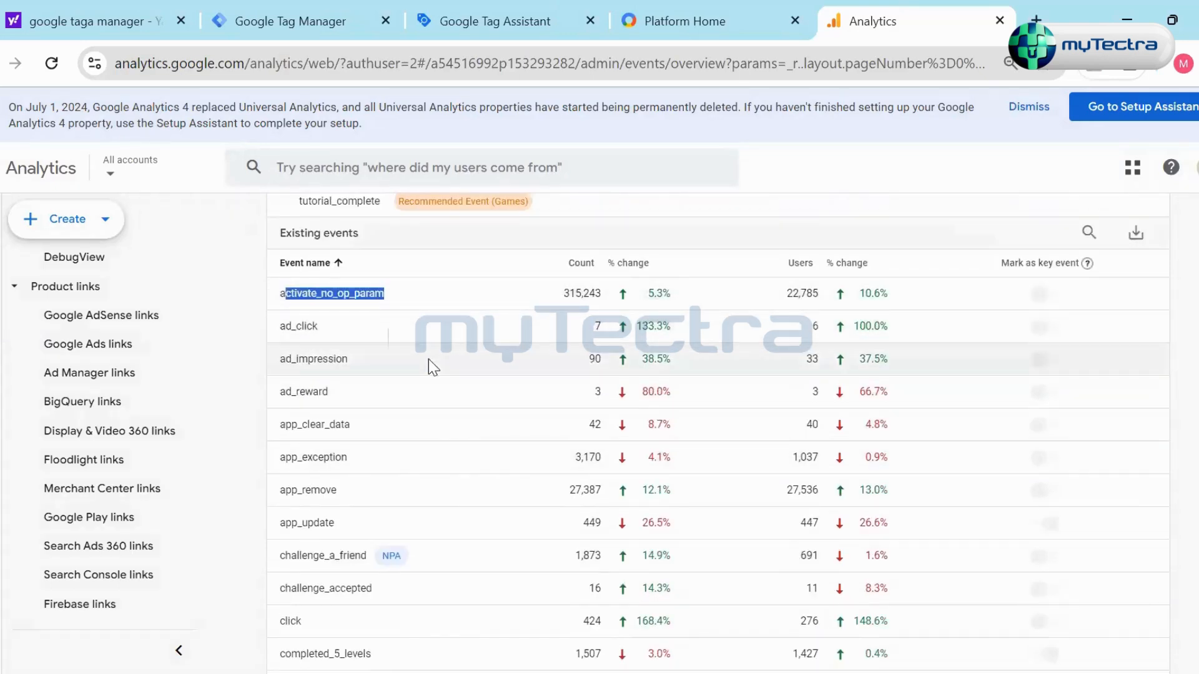
{"action": "scroll", "coordinate": [428, 359], "scroll_direction": "down", "scroll_amount": 2}
{"action": "scroll", "coordinate": [342, 278], "scroll_direction": "up", "scroll_amount": 2}
{"action": "left_click", "coordinate": [319, 332]}
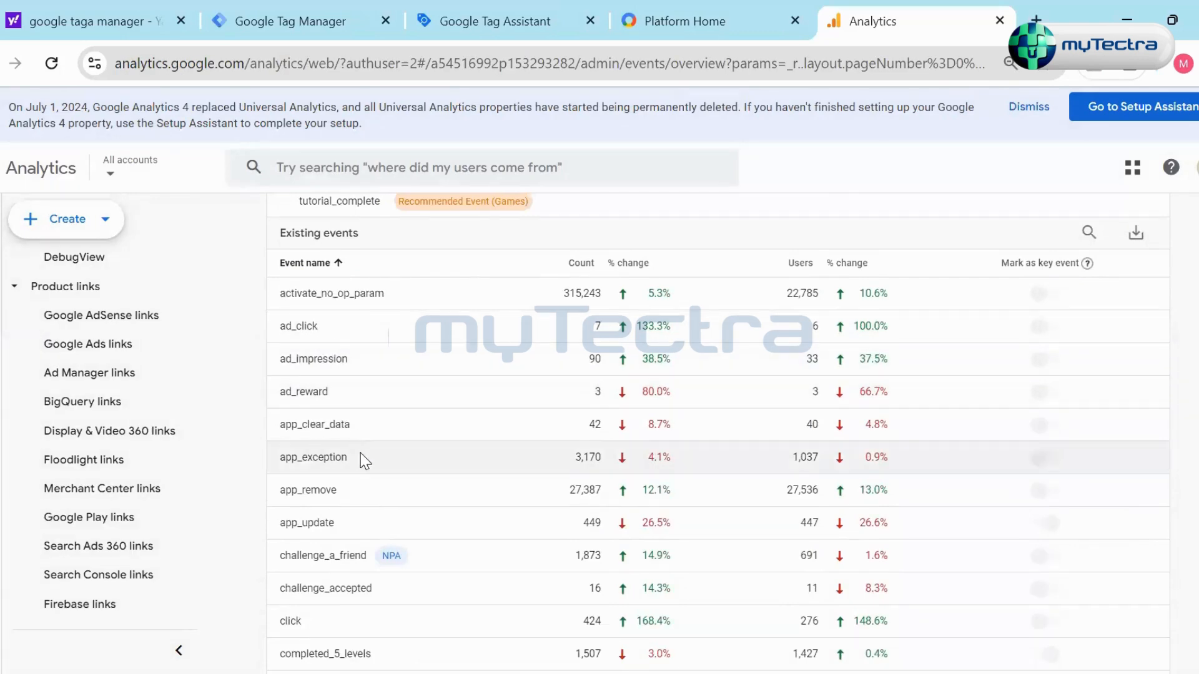
{"action": "scroll", "coordinate": [386, 509], "scroll_direction": "down", "scroll_amount": 1}
{"action": "scroll", "coordinate": [391, 516], "scroll_direction": "down", "scroll_amount": 8}
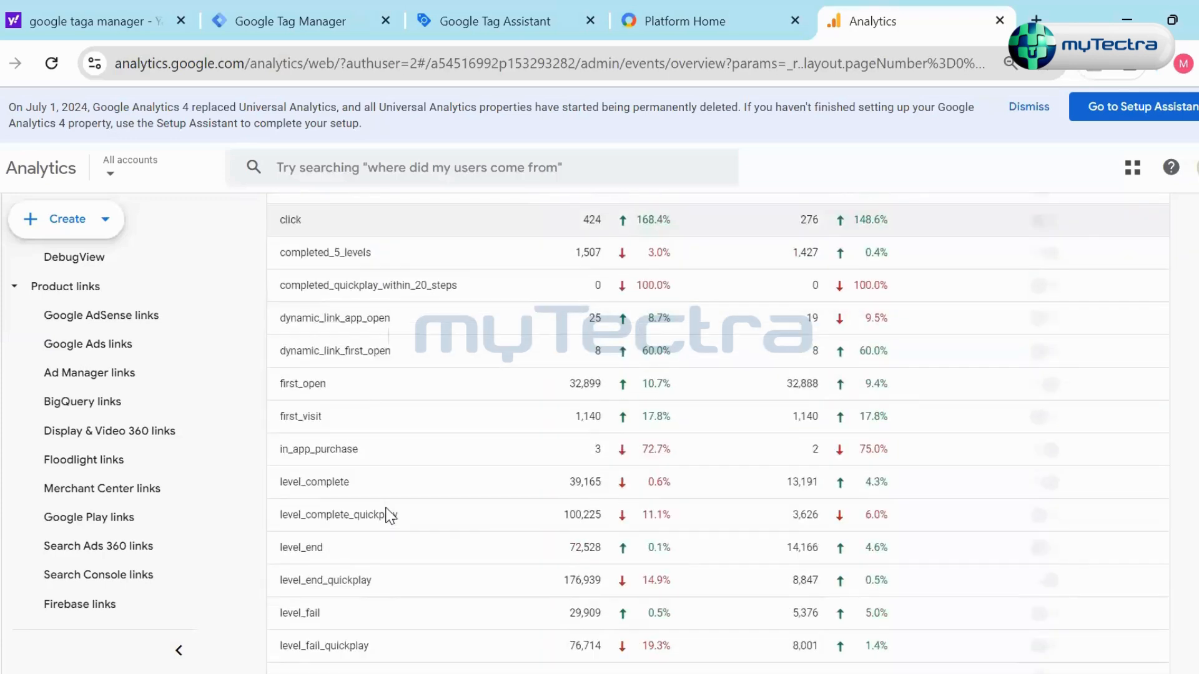
{"action": "scroll", "coordinate": [388, 516], "scroll_direction": "up", "scroll_amount": 10}
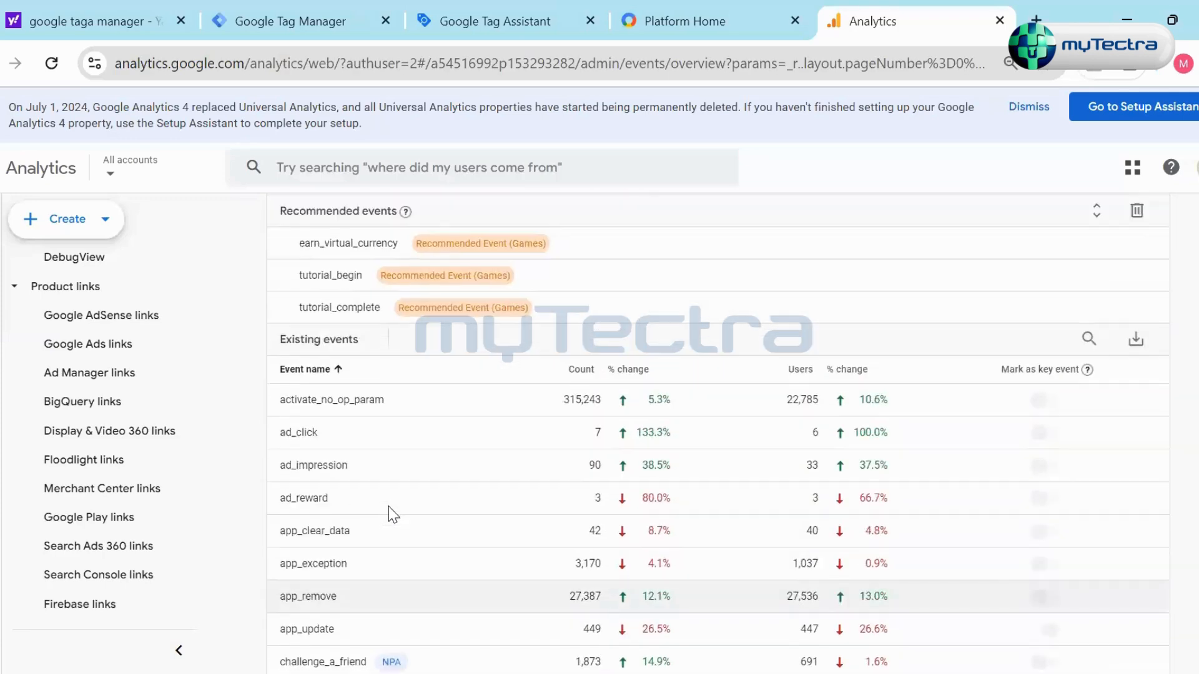
{"action": "scroll", "coordinate": [456, 431], "scroll_direction": "down", "scroll_amount": 10}
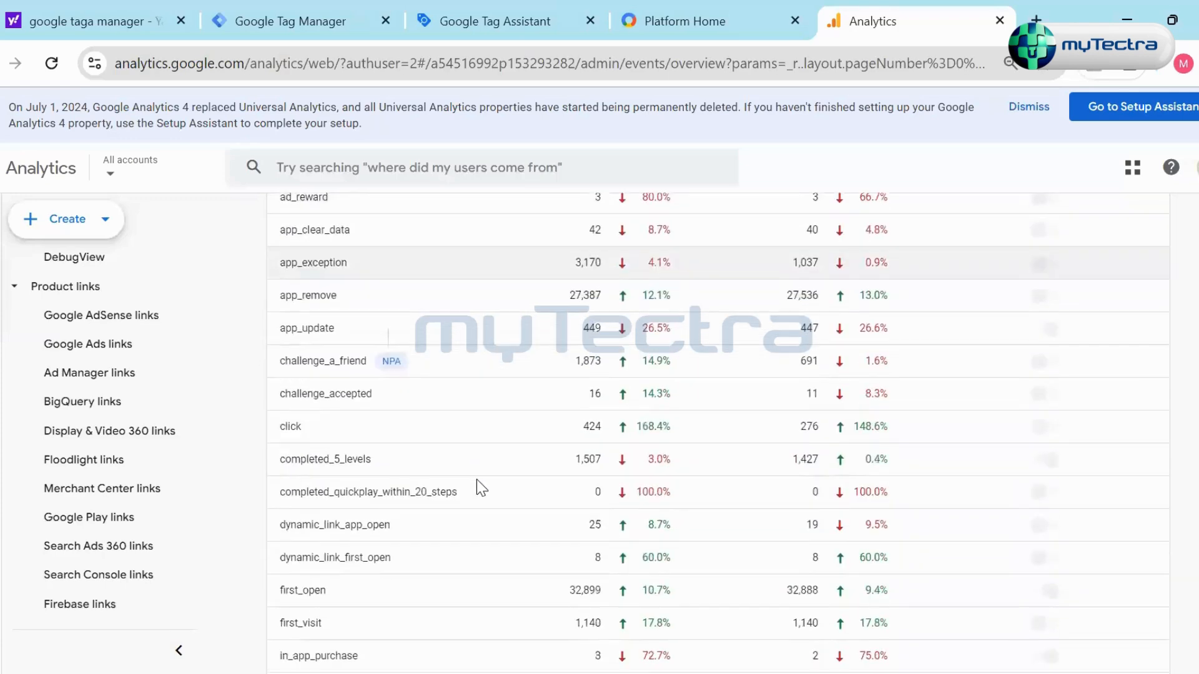
{"action": "scroll", "coordinate": [477, 484], "scroll_direction": "up", "scroll_amount": 10}
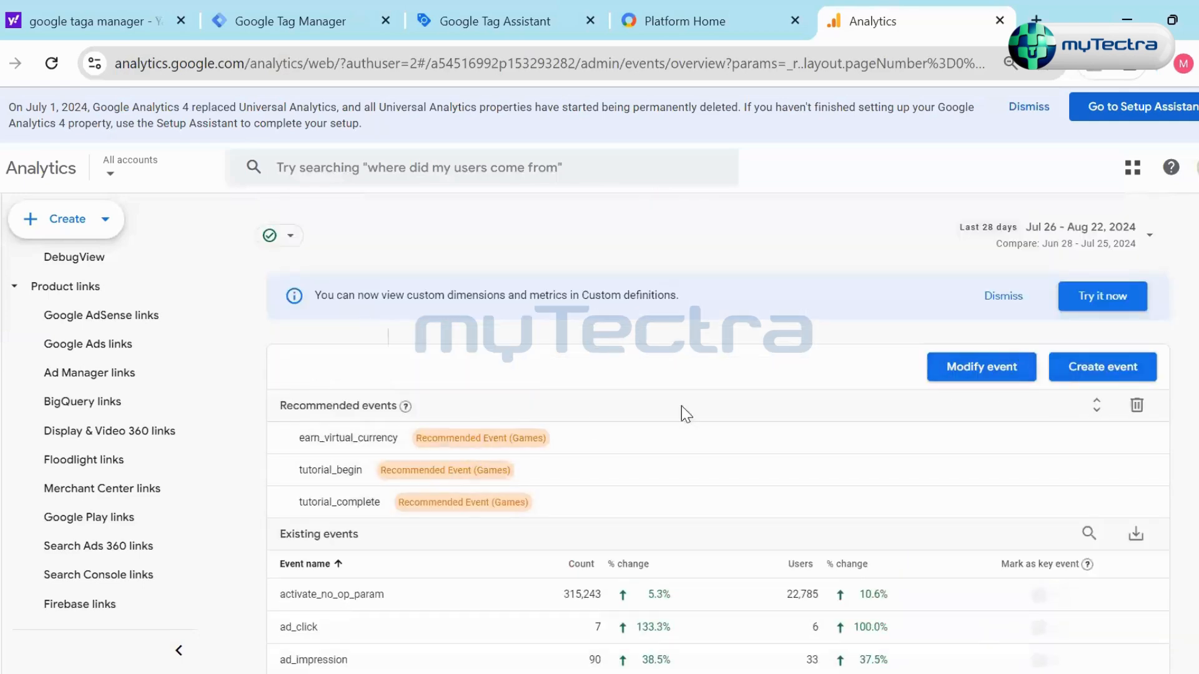
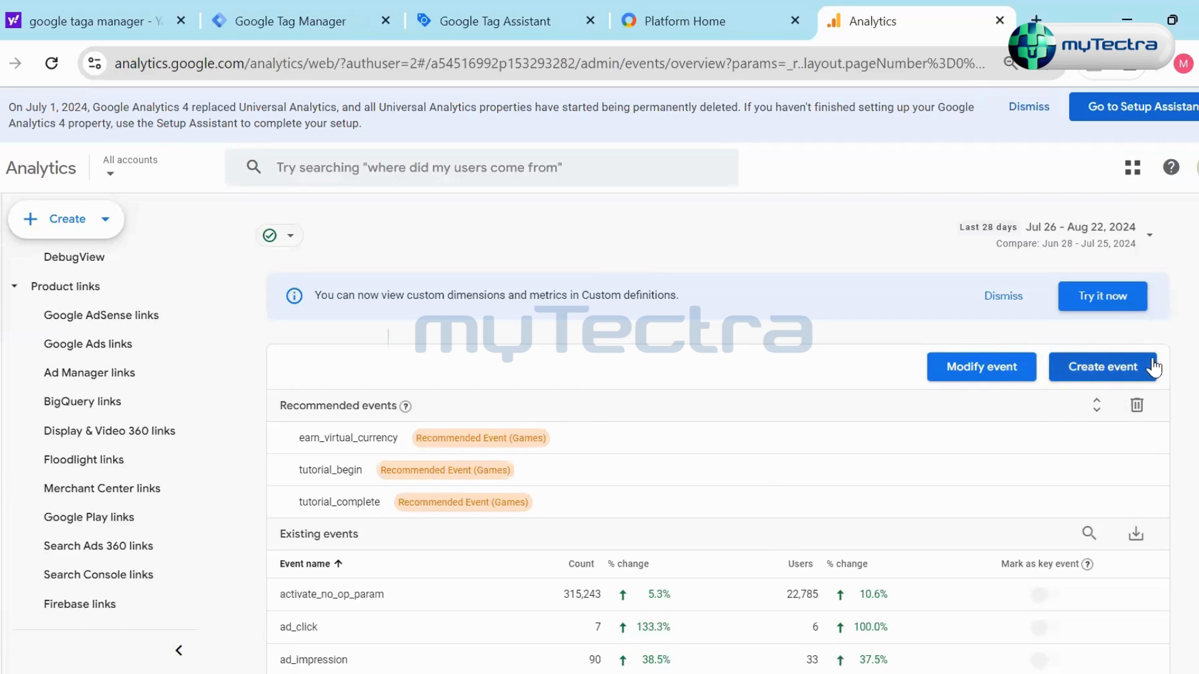
- Go to Analytics Home and look through the overview, recently accessed, suggested, and insights and recommendations cards
{"action": "scroll", "coordinate": [187, 490], "scroll_direction": "up", "scroll_amount": 10}
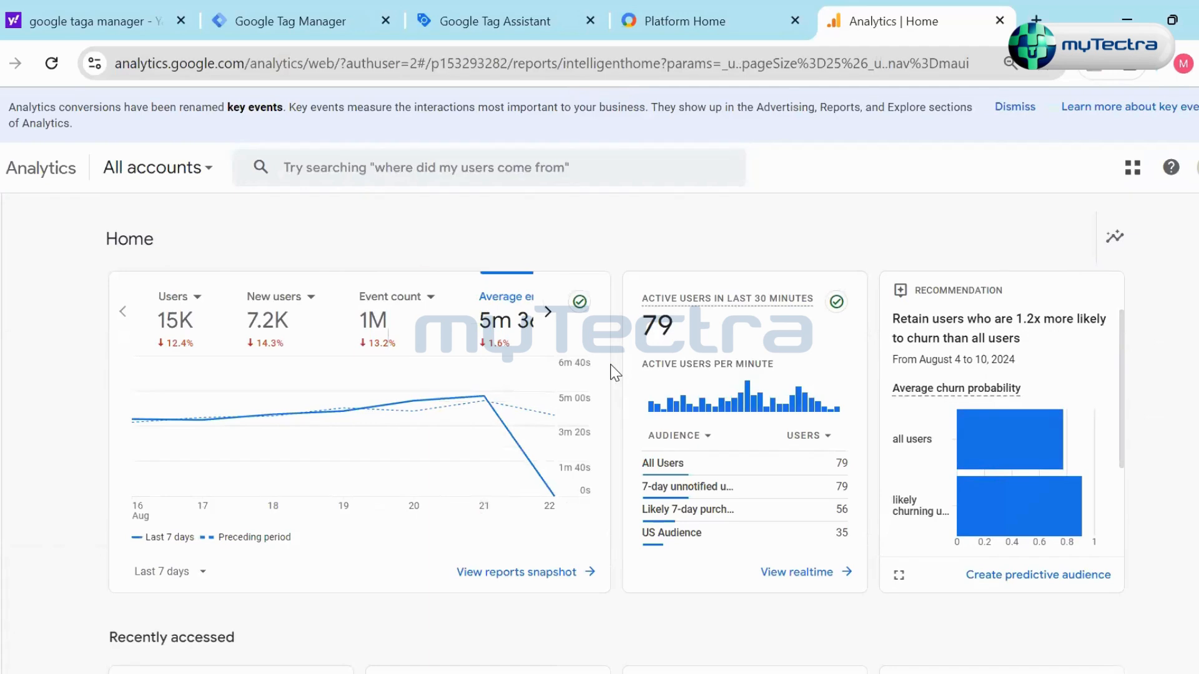
{"action": "scroll", "coordinate": [616, 387], "scroll_direction": "down", "scroll_amount": 8}
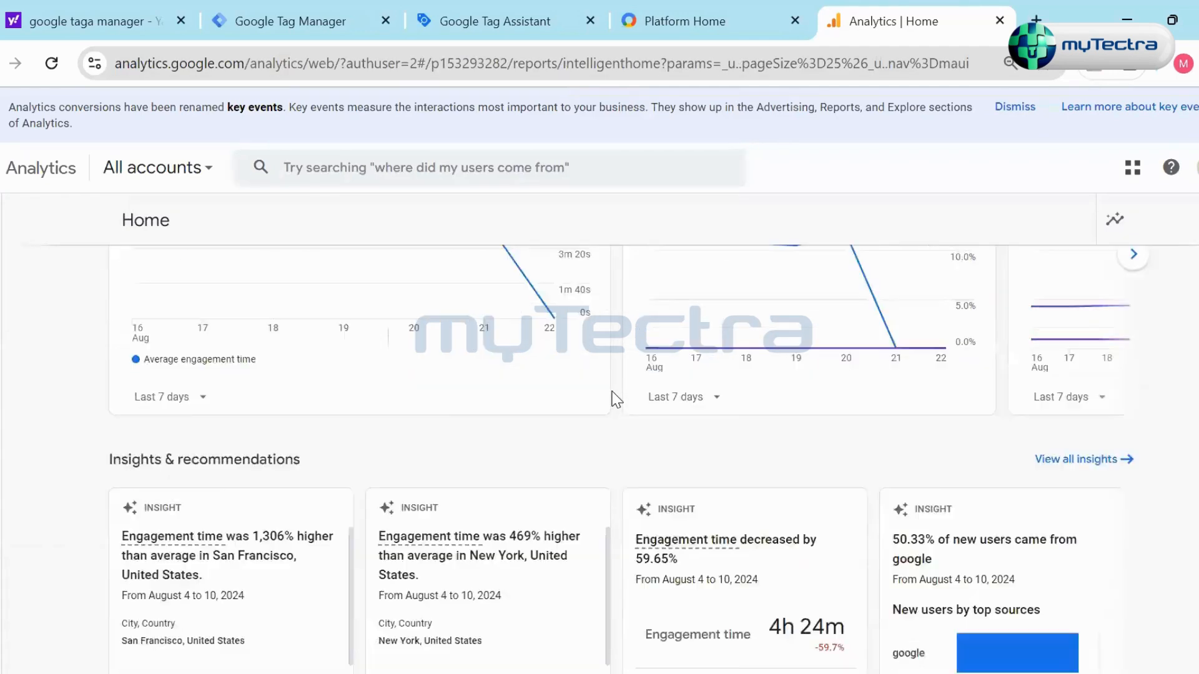
{"action": "scroll", "coordinate": [615, 400], "scroll_direction": "down", "scroll_amount": 6}
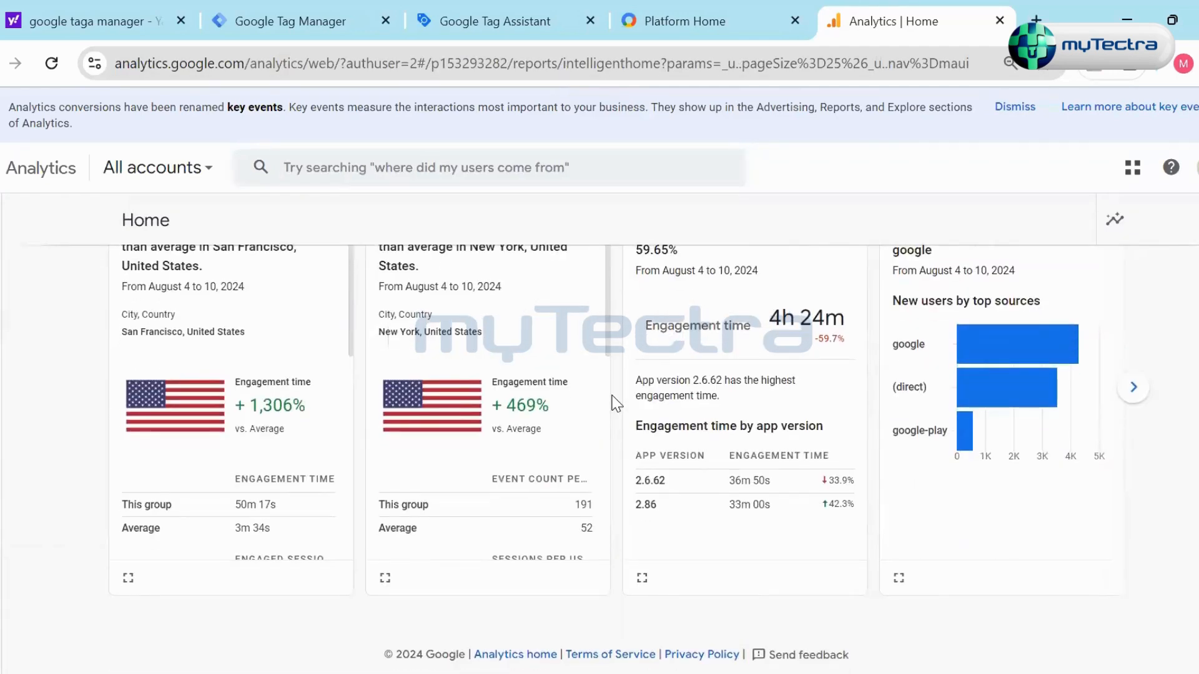
{"action": "scroll", "coordinate": [615, 403], "scroll_direction": "up", "scroll_amount": 14}
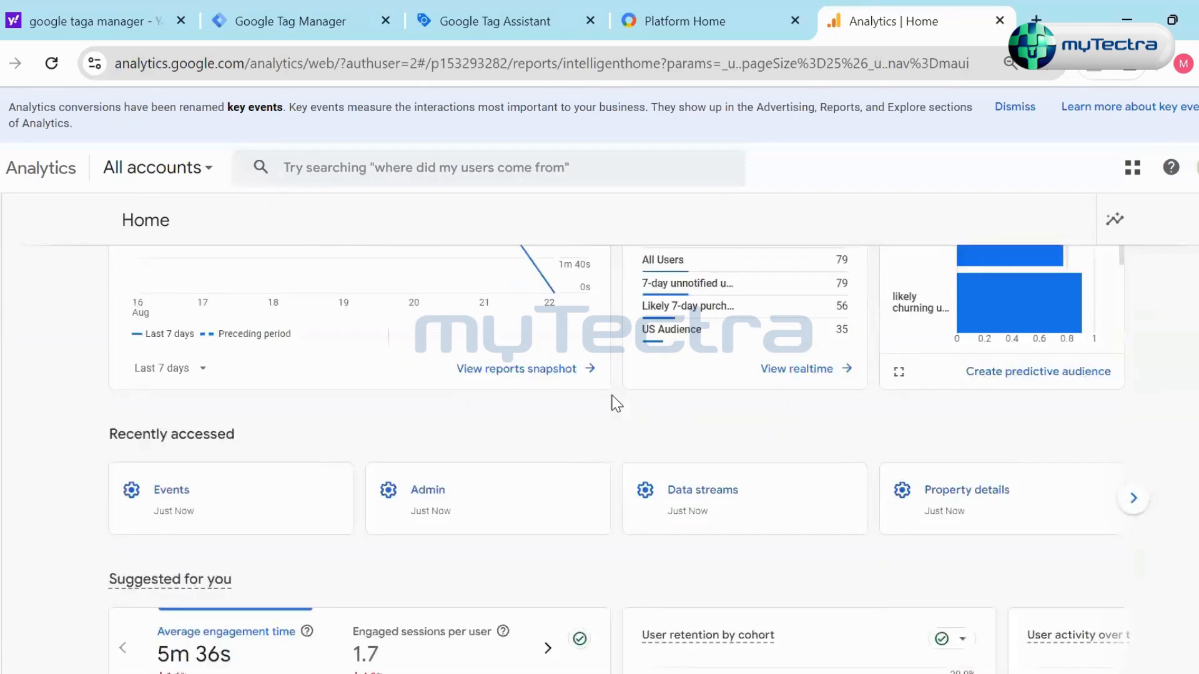
- Open Explore to view the exploration templates, and briefly view the list of Analytics accounts and properties
{"action": "mouse_move", "coordinate": [25, 260]}
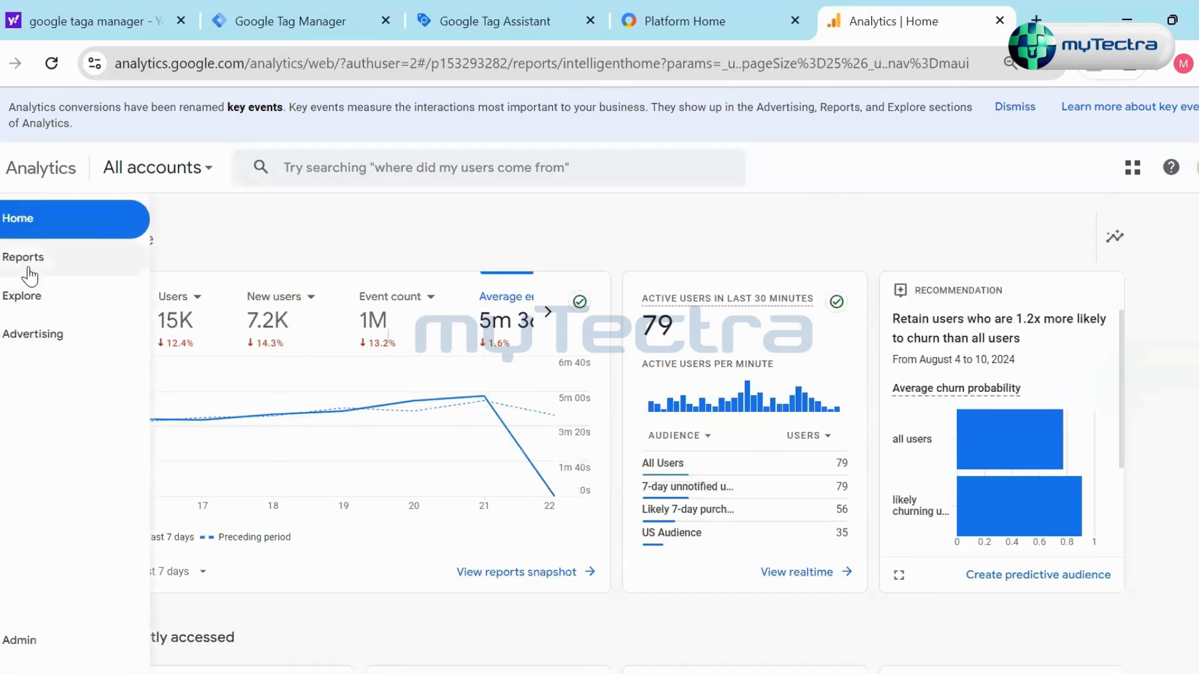
{"action": "left_click", "coordinate": [25, 299]}
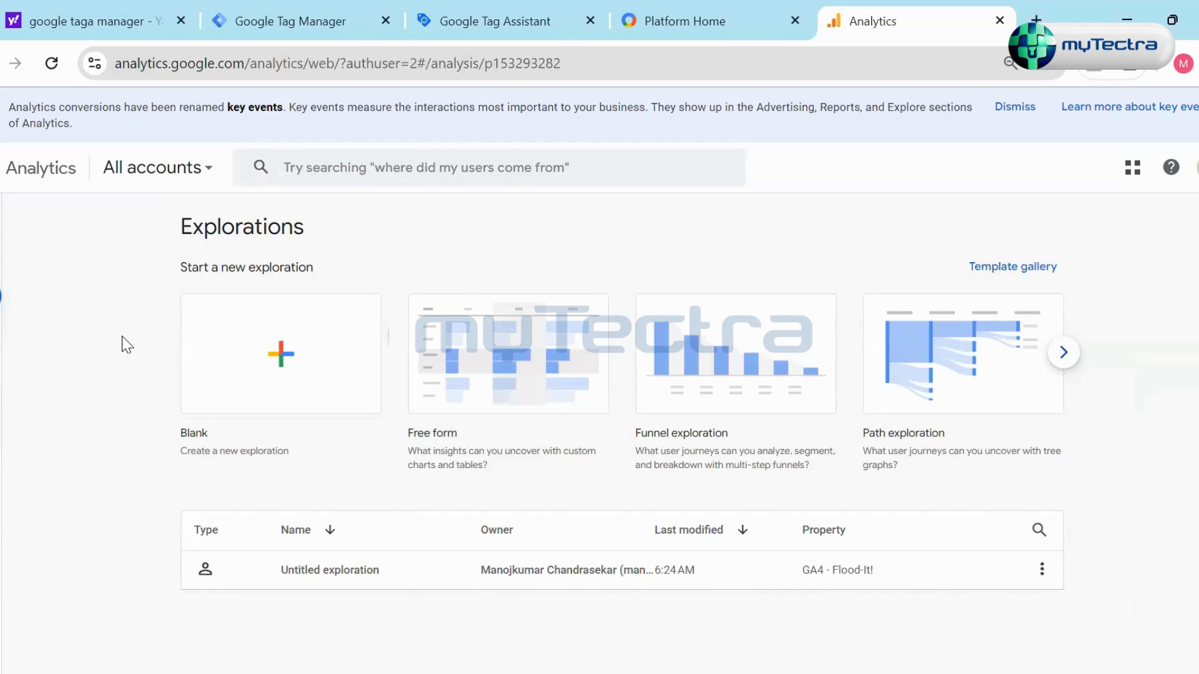
{"action": "mouse_move", "coordinate": [36, 239]}
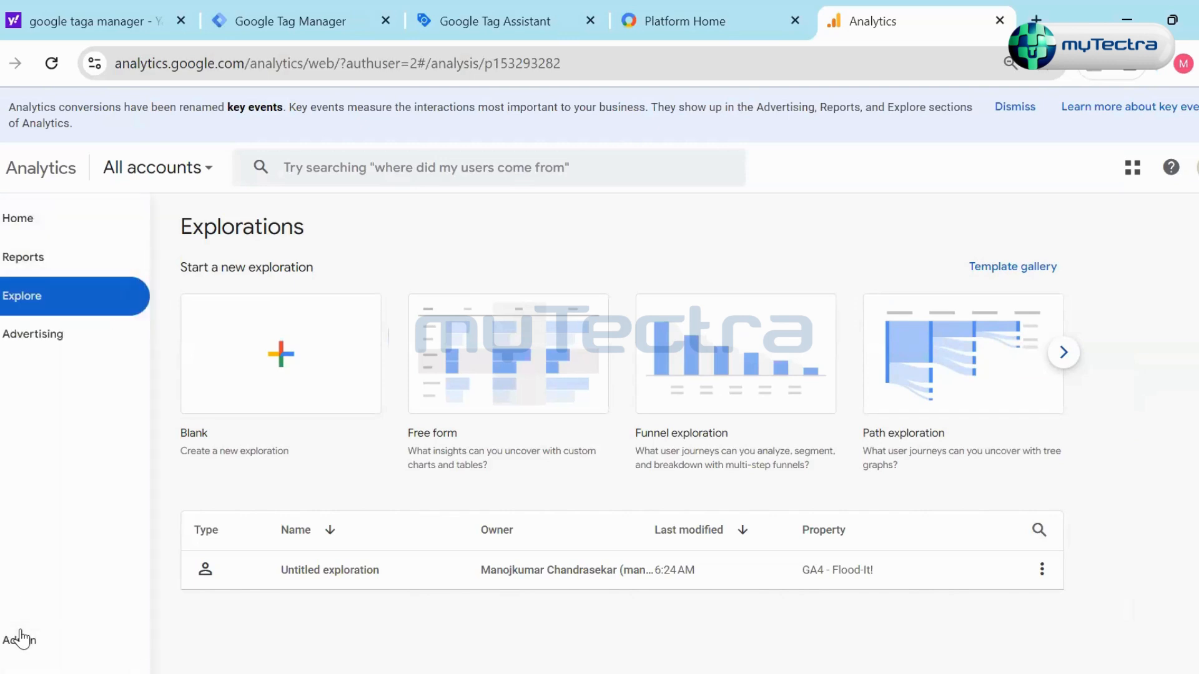
{"action": "left_click", "coordinate": [204, 168]}
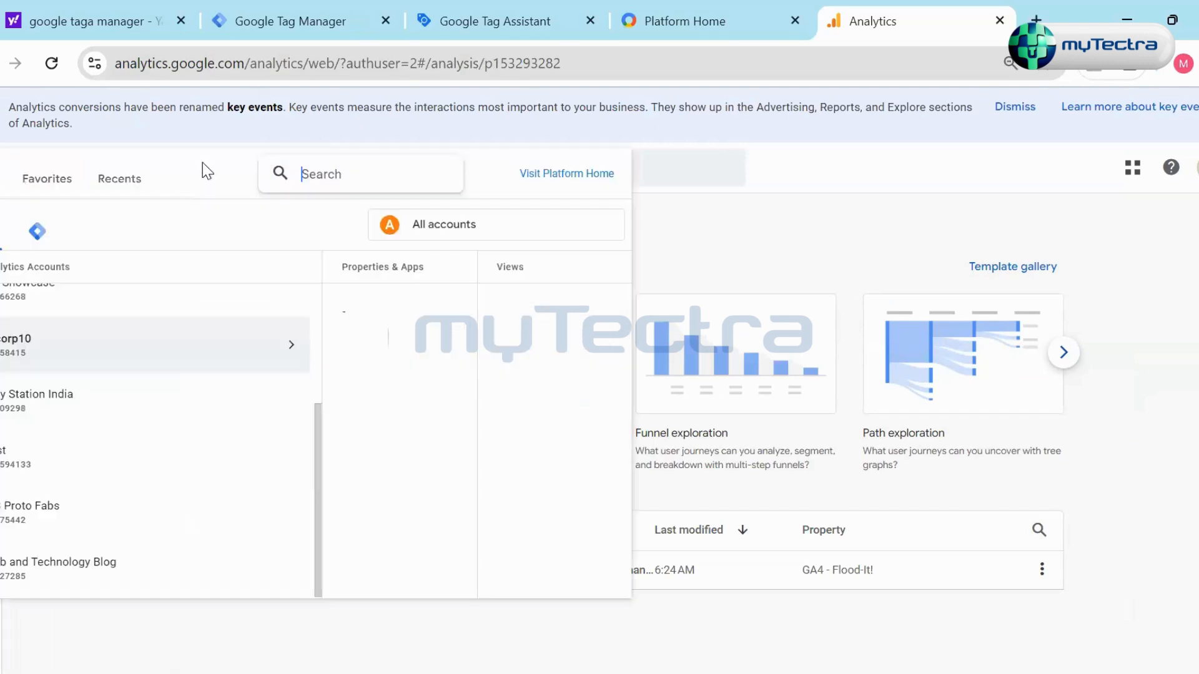
{"action": "left_click", "coordinate": [739, 254]}
- Start creating a new account from Admin and examine the account details and data sharing settings in the form
{"action": "left_click", "coordinate": [12, 641]}
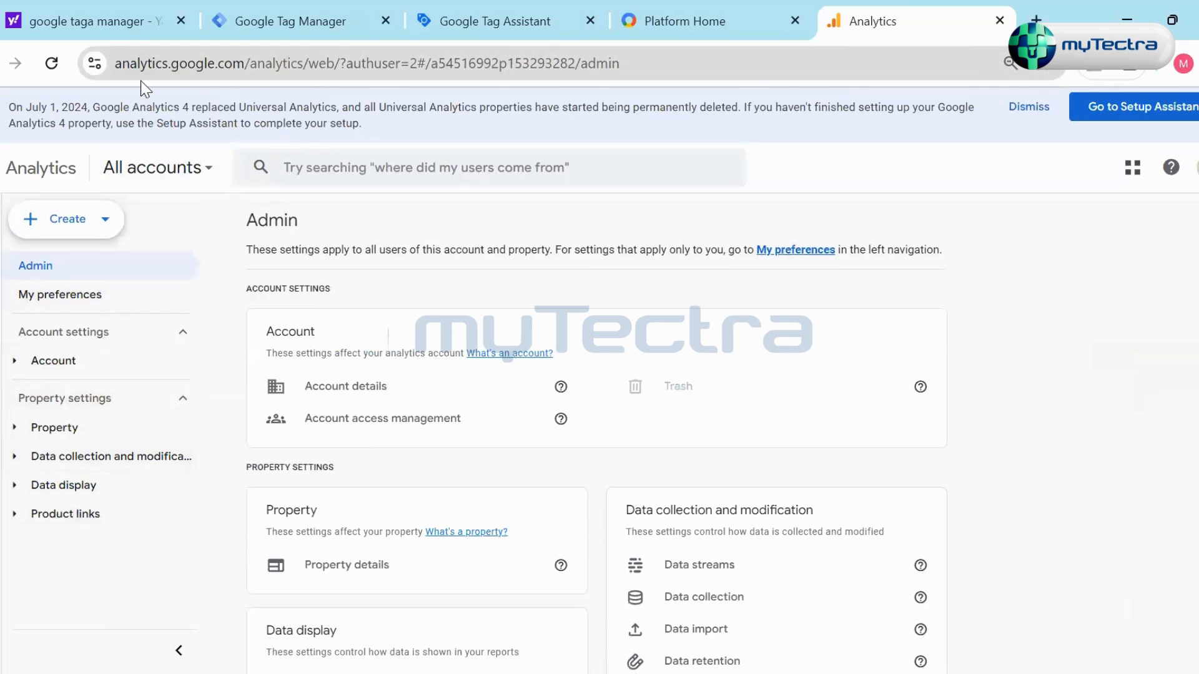
{"action": "mouse_move", "coordinate": [2, 639]}
{"action": "left_click", "coordinate": [84, 236]}
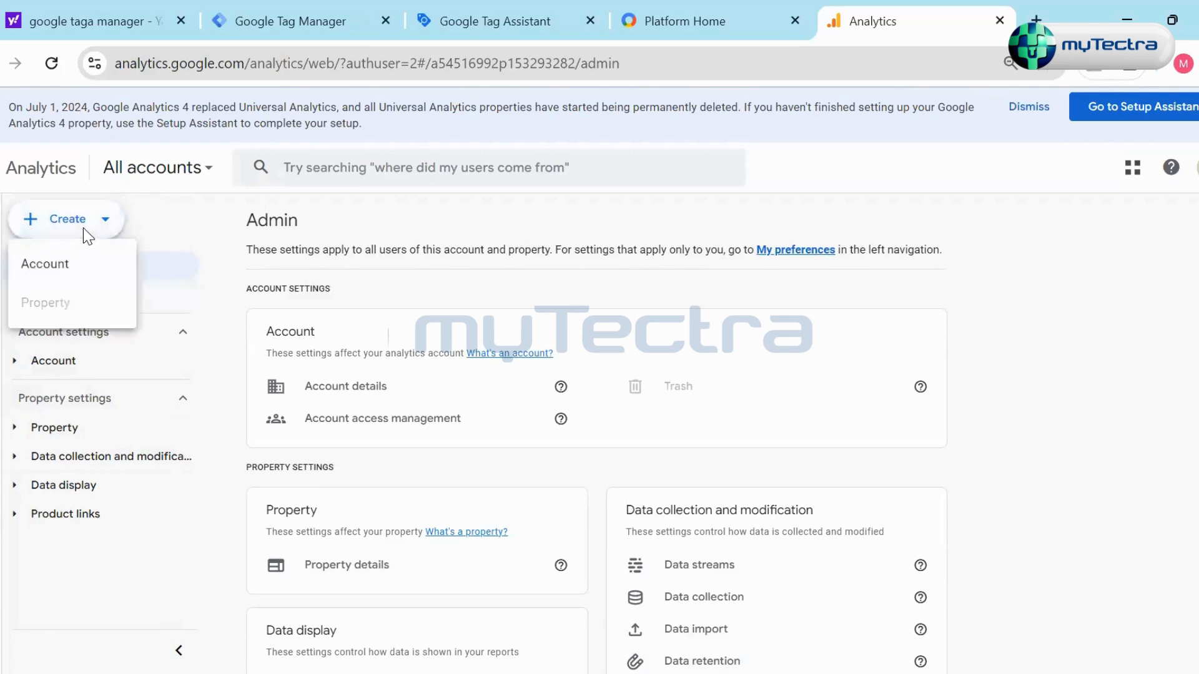
{"action": "left_click", "coordinate": [81, 265]}
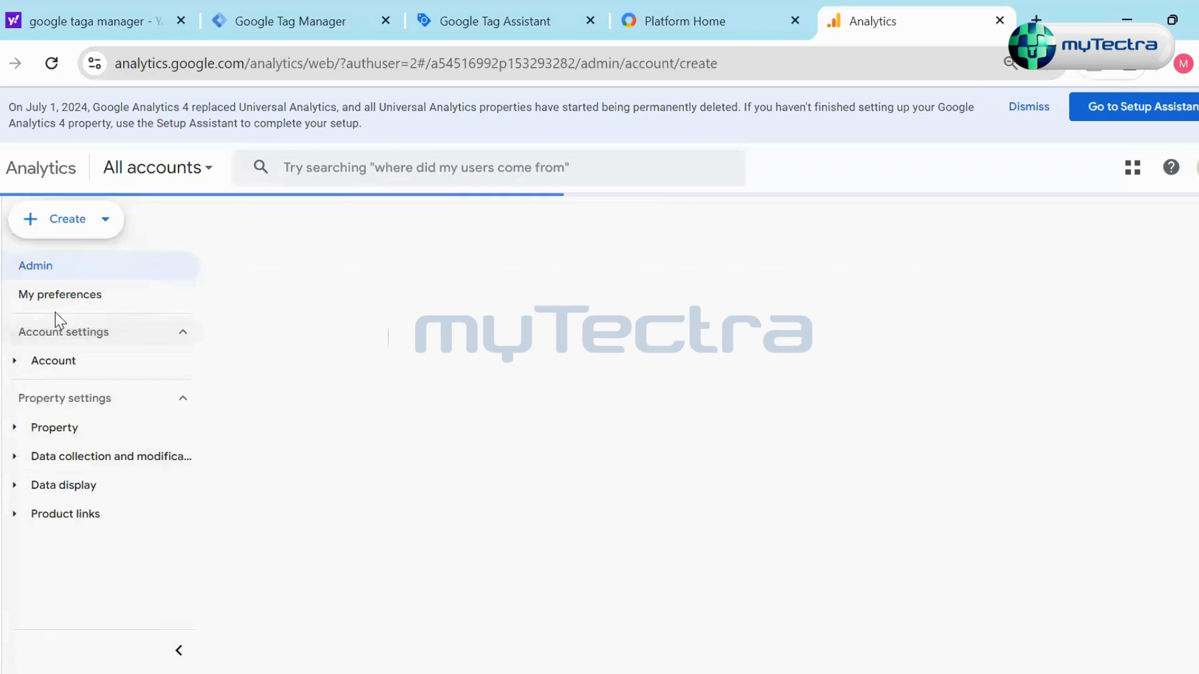
{"action": "left_click", "coordinate": [332, 530]}
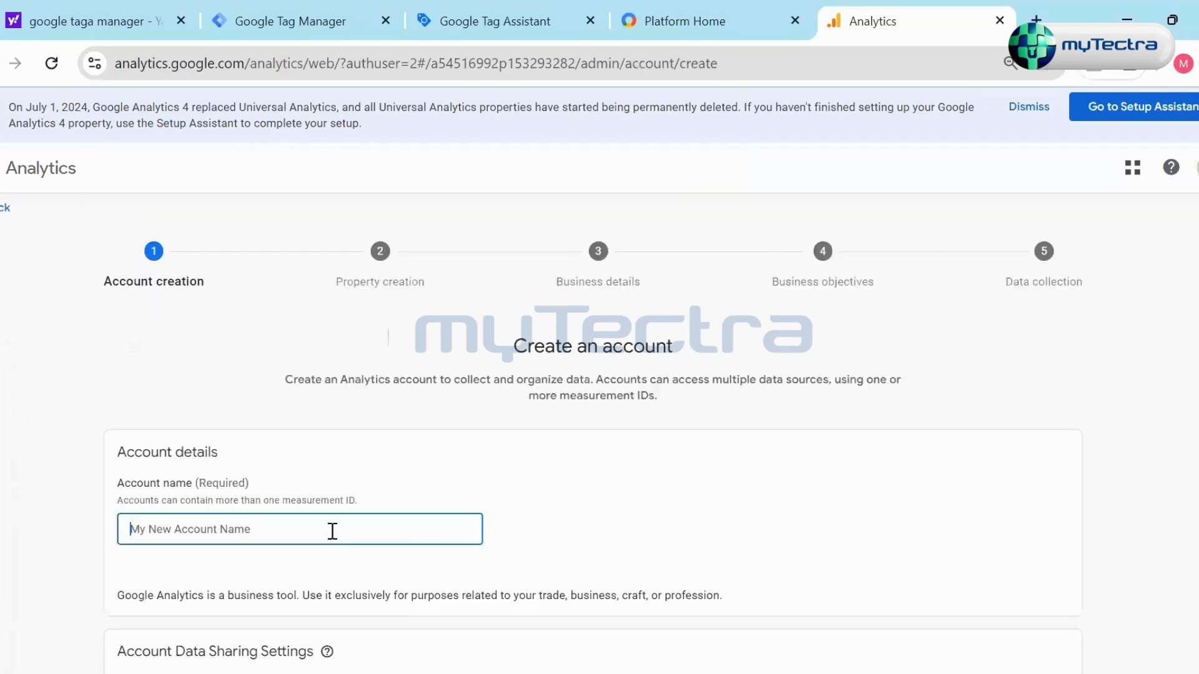
{"action": "scroll", "coordinate": [608, 534], "scroll_direction": "down", "scroll_amount": 5}
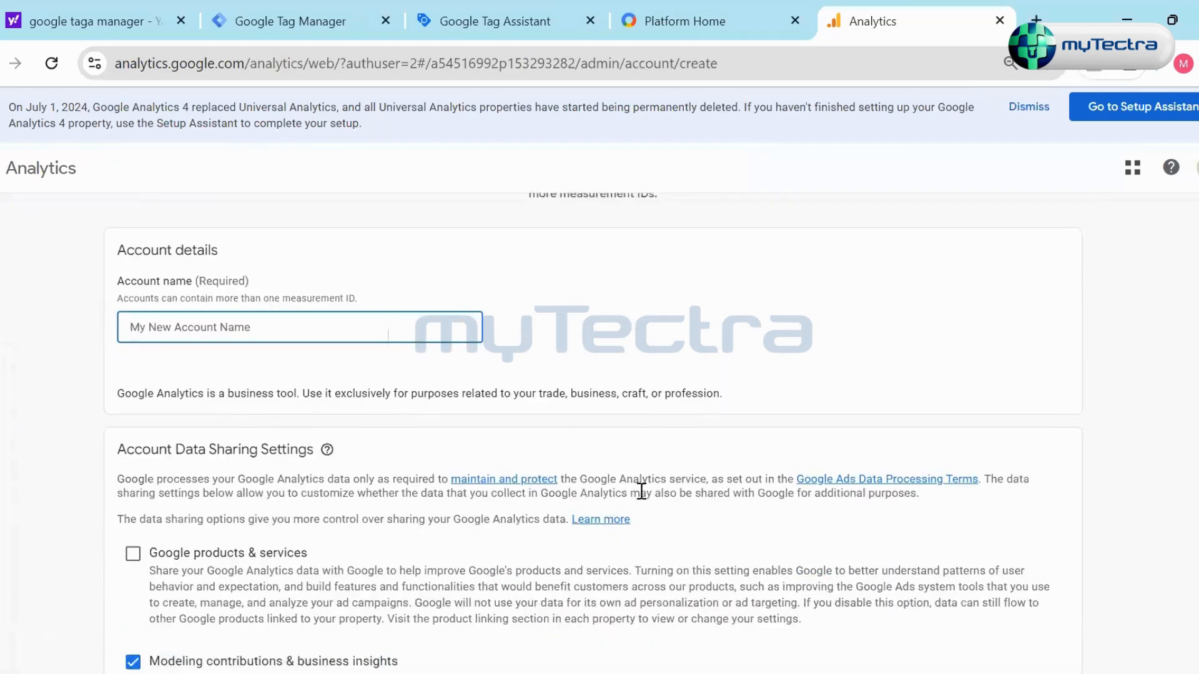
{"action": "scroll", "coordinate": [644, 491], "scroll_direction": "down", "scroll_amount": 4}
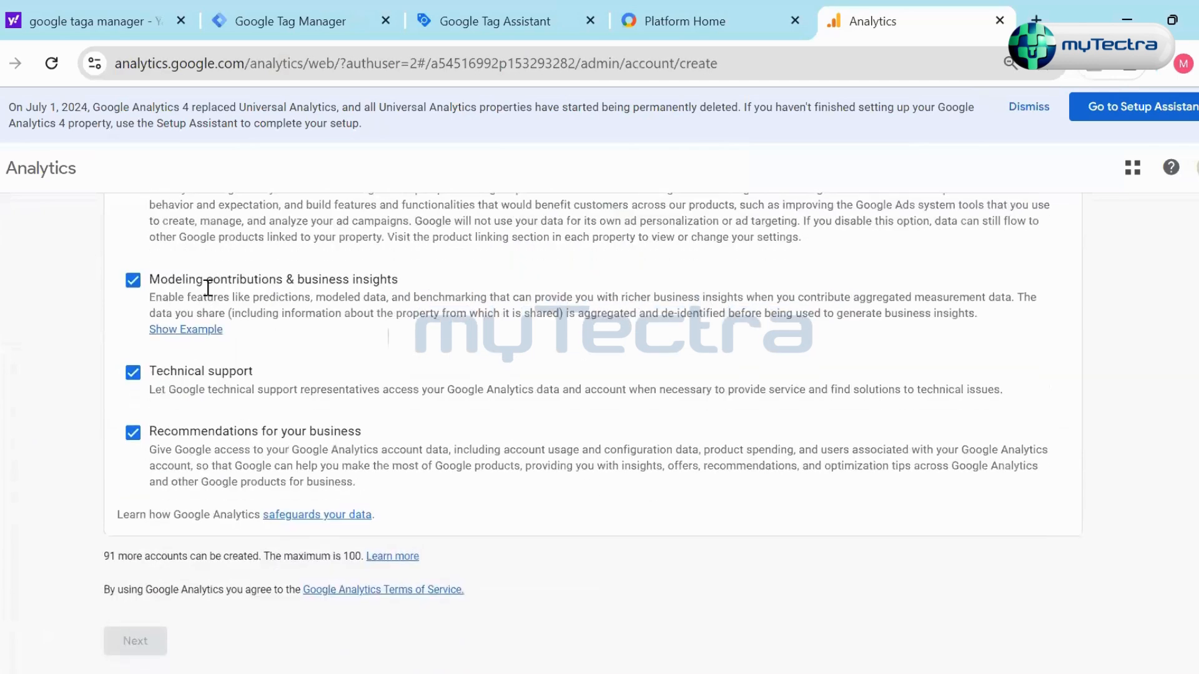
{"action": "scroll", "coordinate": [250, 375], "scroll_direction": "up", "scroll_amount": 3}
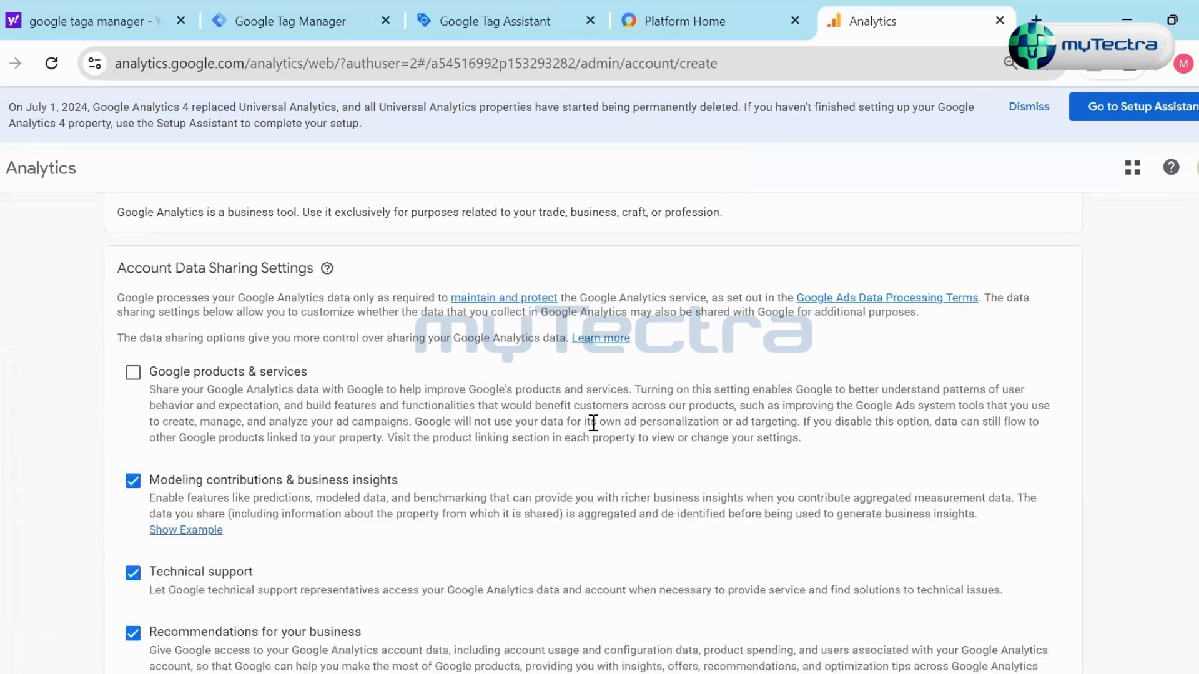
{"action": "scroll", "coordinate": [537, 414], "scroll_direction": "down", "scroll_amount": 3}
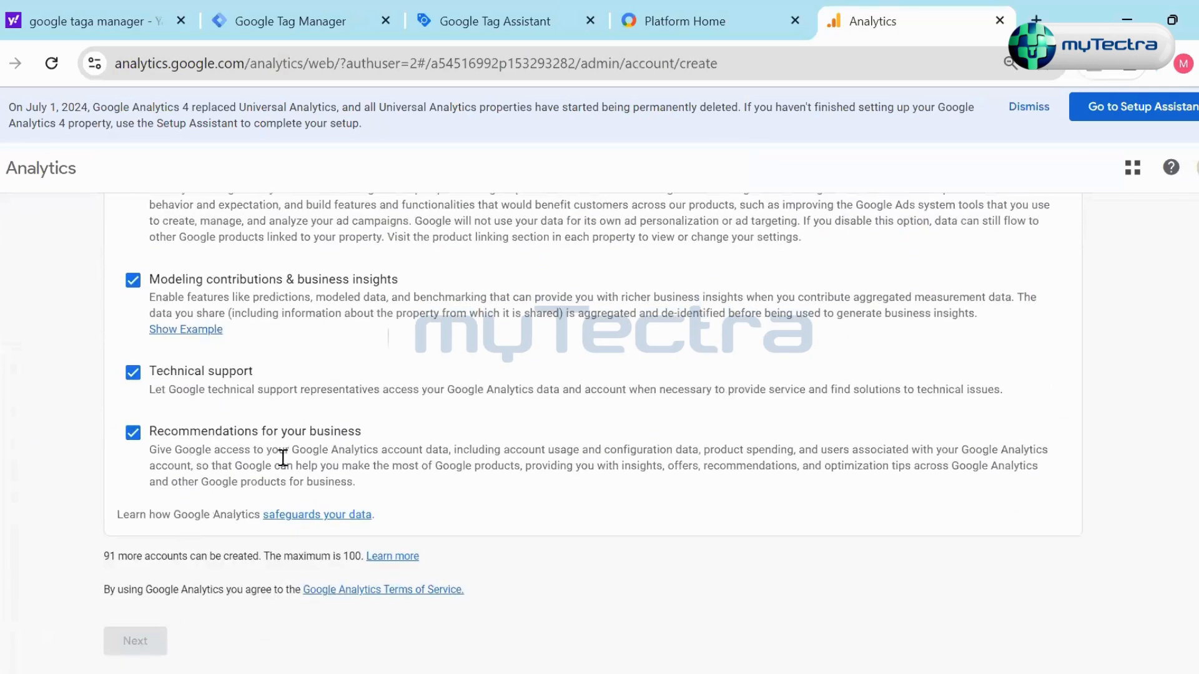
{"action": "scroll", "coordinate": [224, 347], "scroll_direction": "up", "scroll_amount": 6}
- Name the new account tes2 and continue to property creation, leaving the setup to return to Admin
{"action": "left_click", "coordinate": [219, 357]}
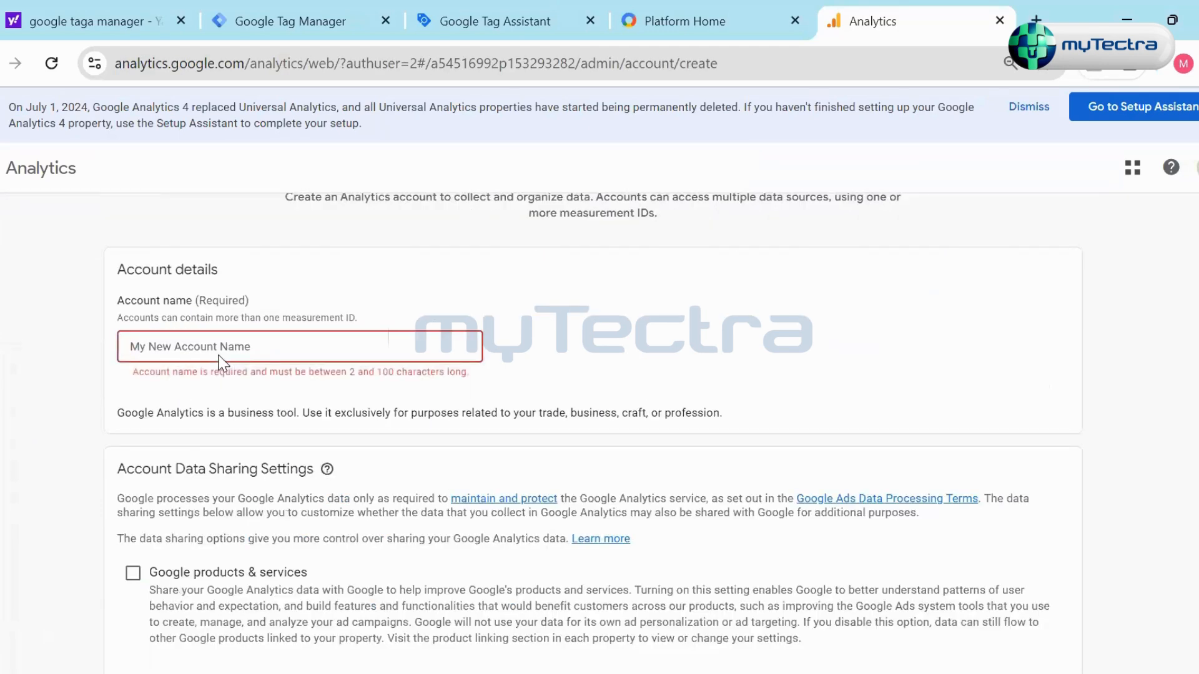
{"action": "type", "text": "tes2"}
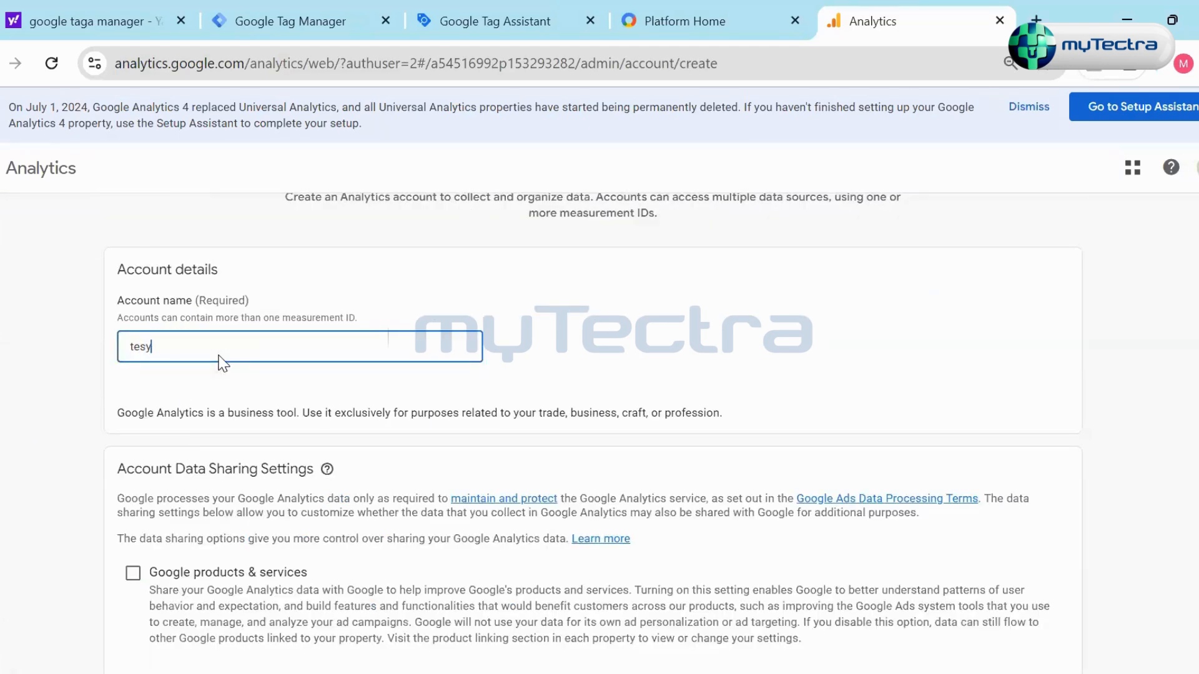
{"action": "scroll", "coordinate": [219, 362], "scroll_direction": "down", "scroll_amount": 6}
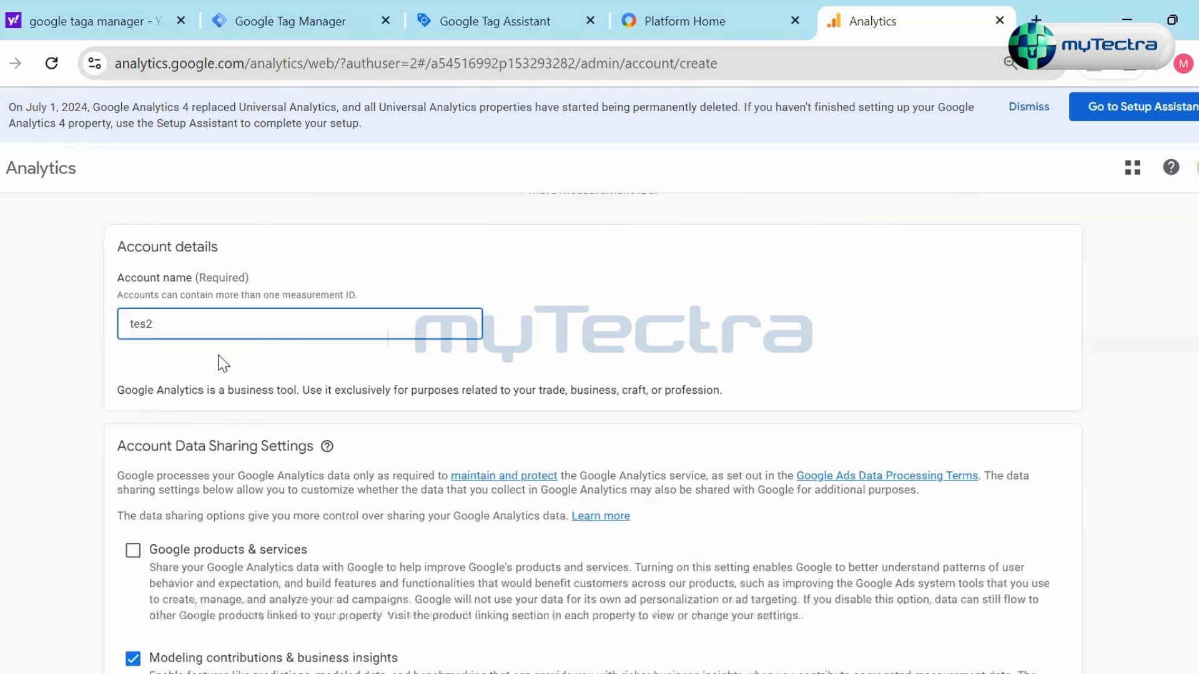
{"action": "left_click", "coordinate": [138, 648]}
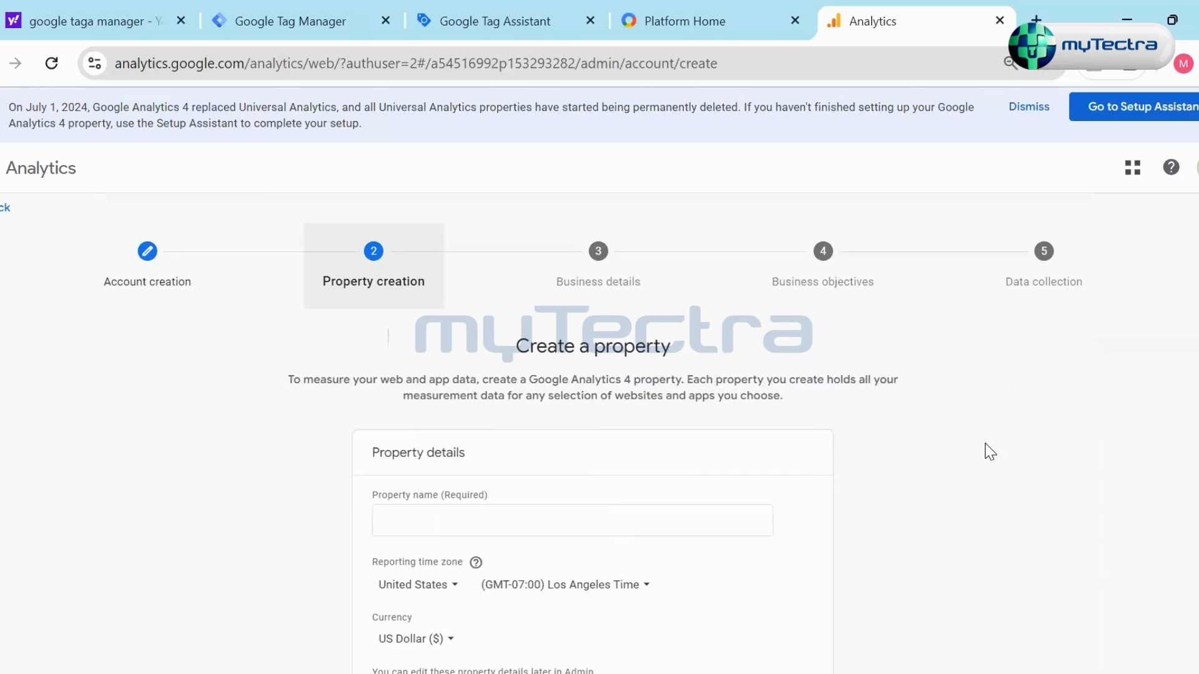
{"action": "left_click", "coordinate": [5, 208]}
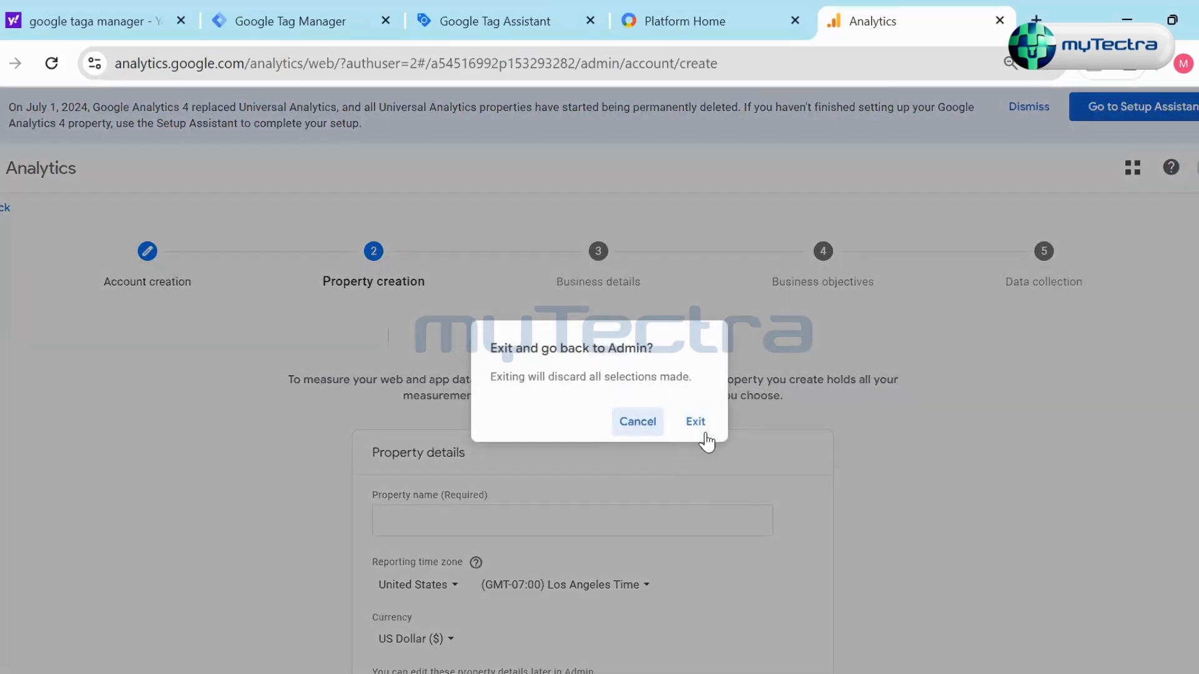
{"action": "left_click", "coordinate": [696, 423]}
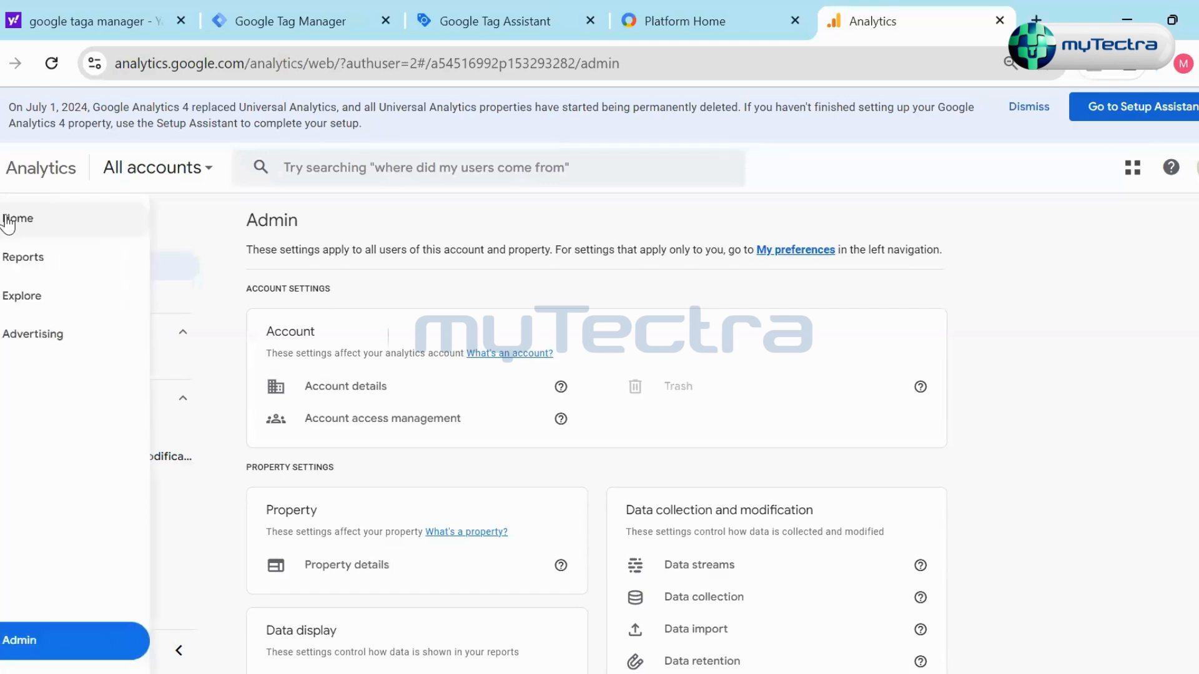
- Go to Home and open Reports to view the Reports snapshot
{"action": "left_click", "coordinate": [8, 223]}
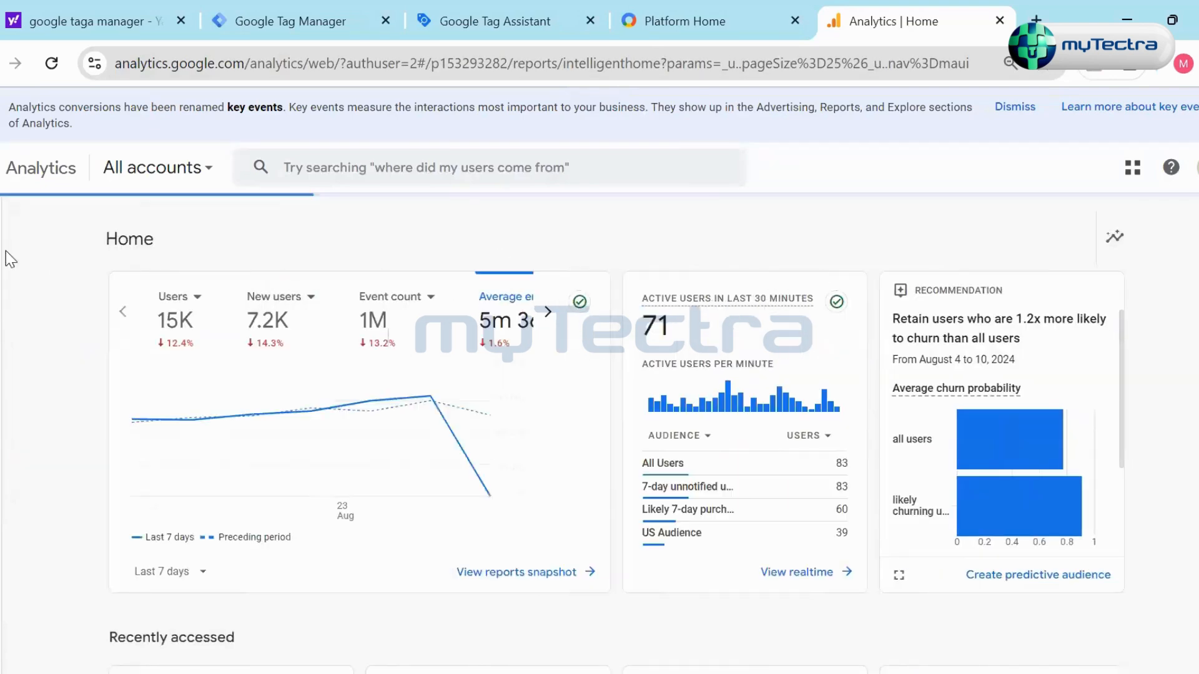
{"action": "left_click", "coordinate": [35, 253]}
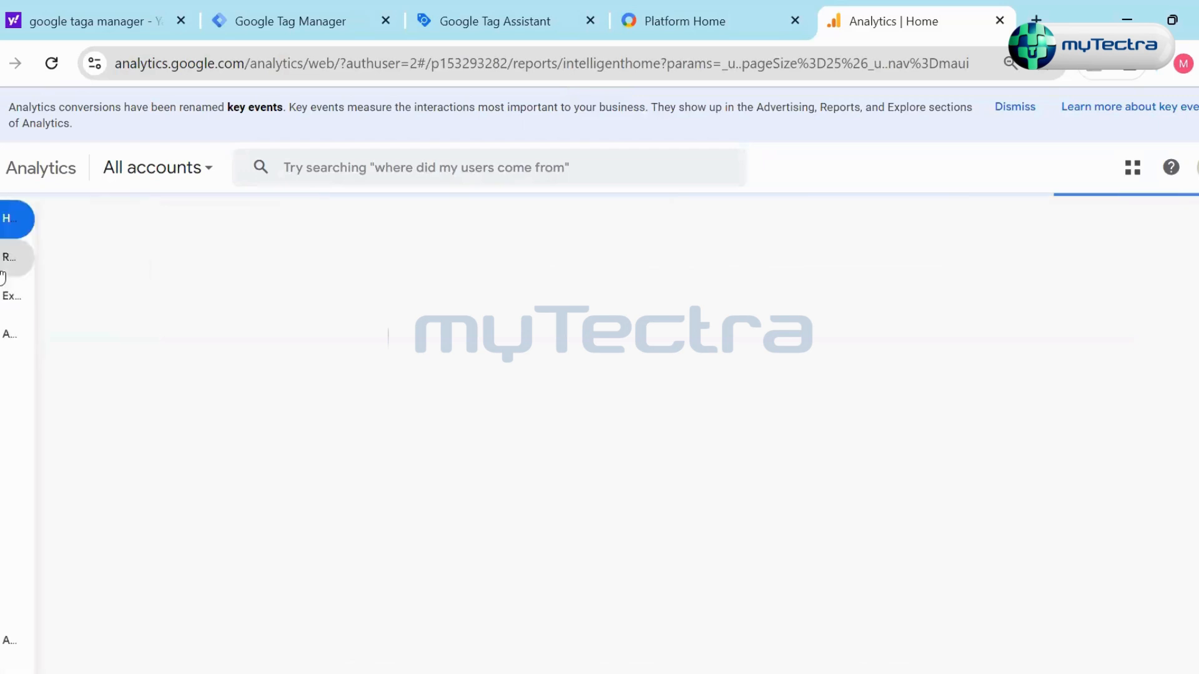
{"action": "left_click", "coordinate": [73, 270]}
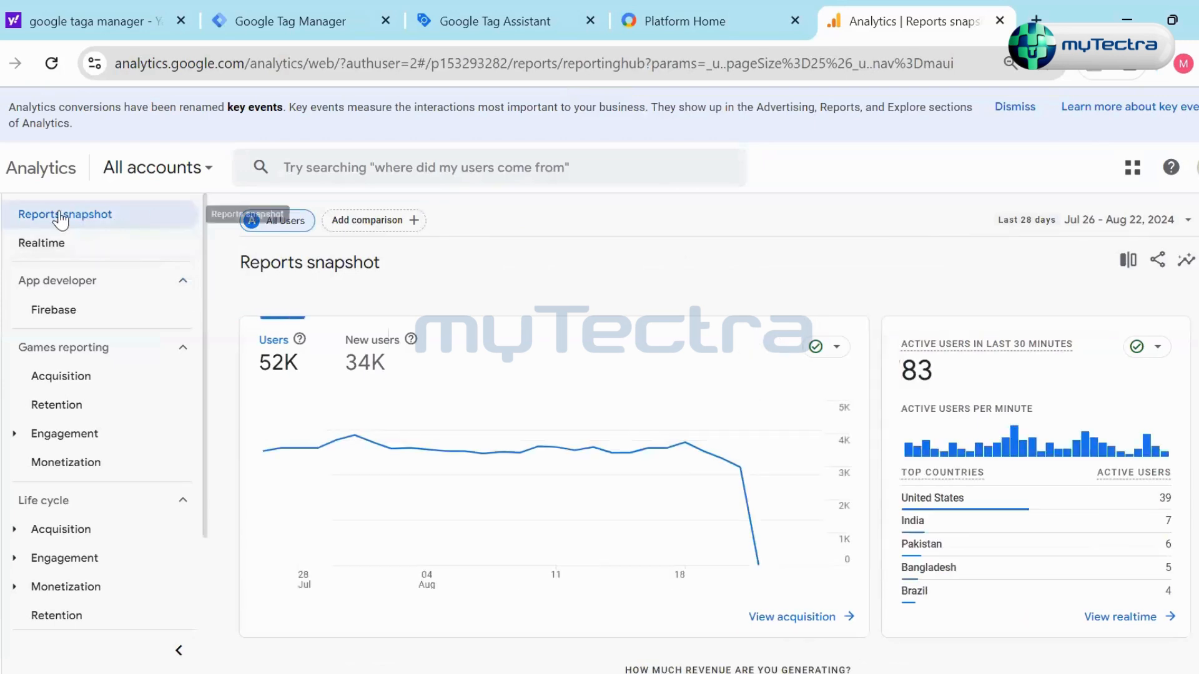
- Copy the share link for the Reports snapshot and close the sharing options
{"action": "mouse_move", "coordinate": [3, 335]}
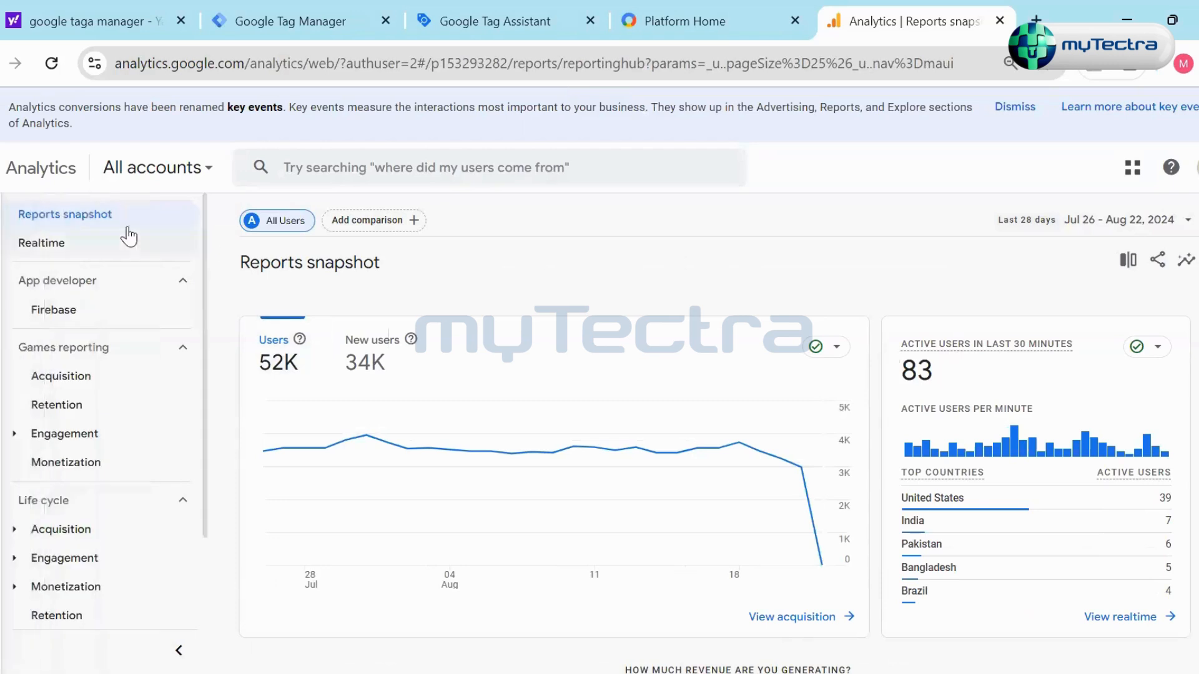
{"action": "left_click", "coordinate": [1158, 261]}
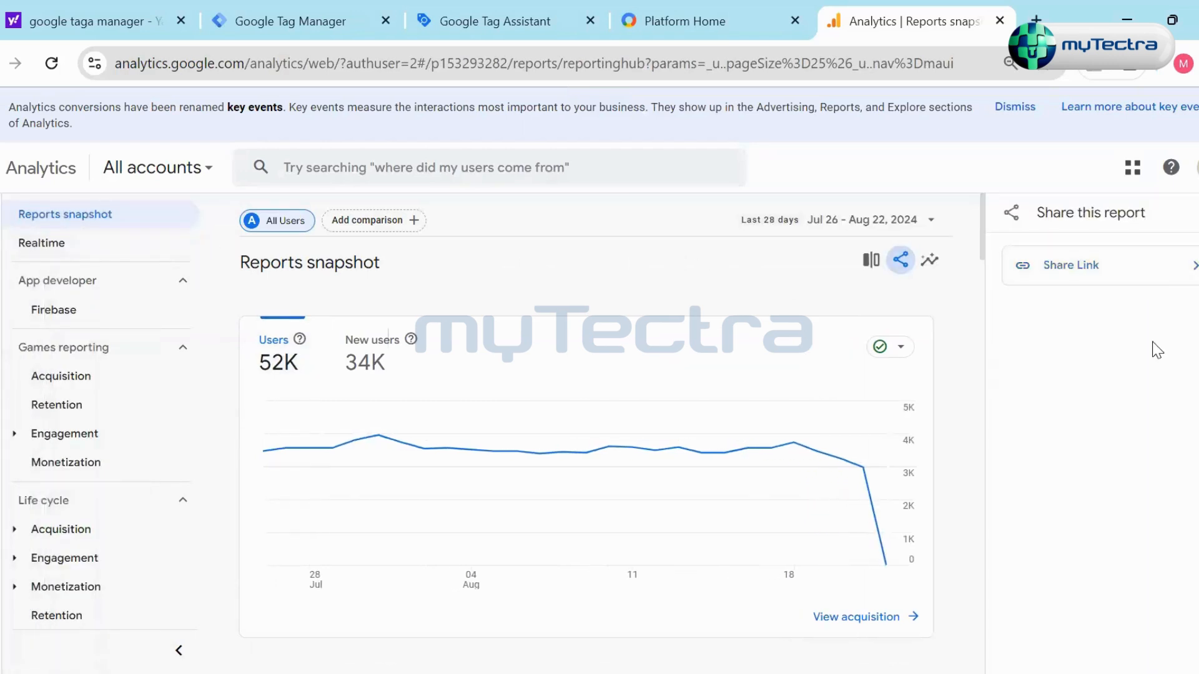
{"action": "left_click", "coordinate": [1153, 279]}
{"action": "left_click", "coordinate": [1175, 350]}
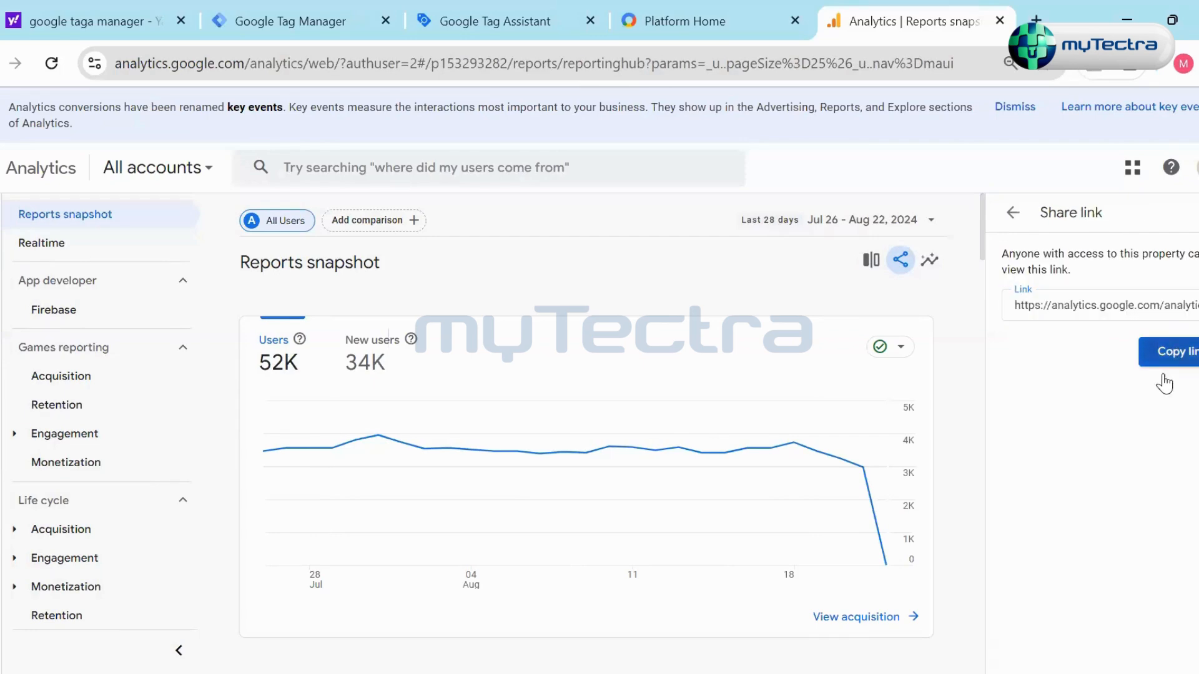
{"action": "left_click", "coordinate": [1197, 214]}
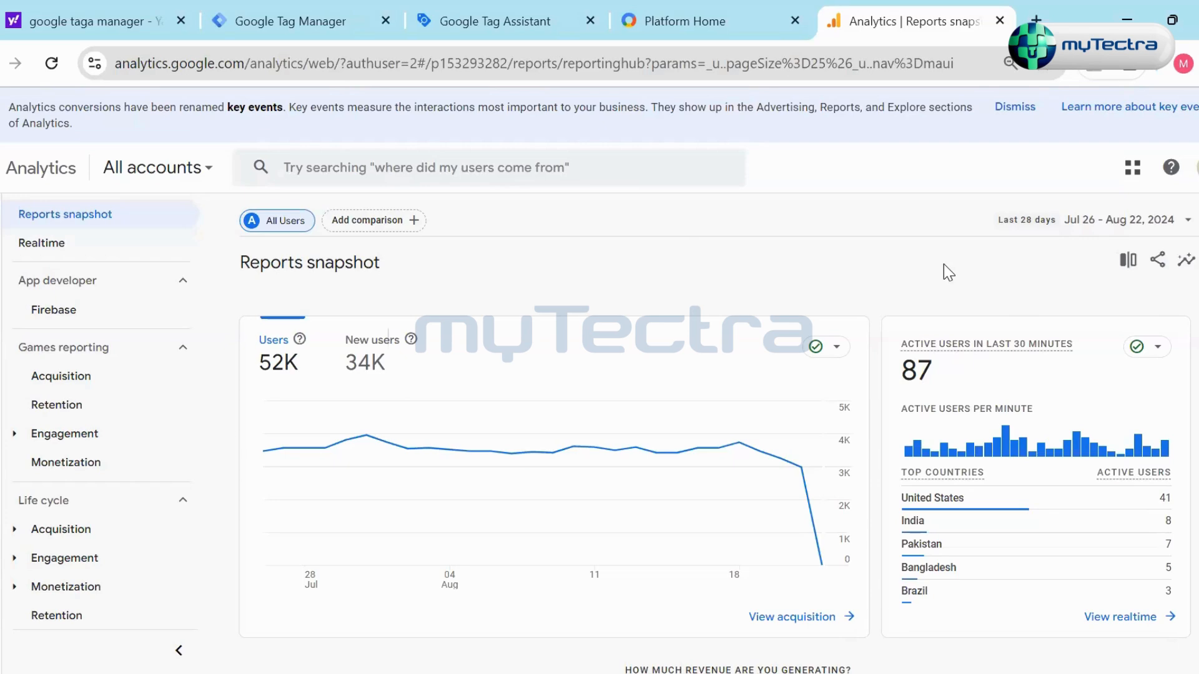
- Open Admin to view the account and property settings, and return to Analytics Home
{"action": "mouse_move", "coordinate": [21, 610]}
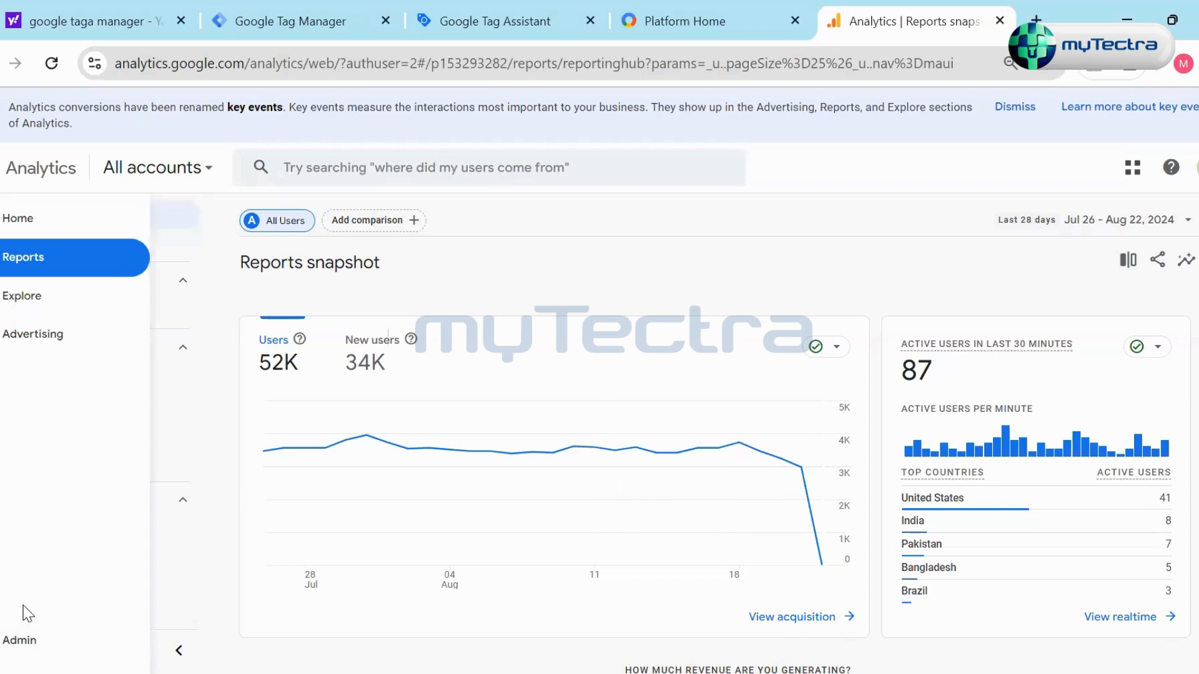
{"action": "left_click", "coordinate": [34, 646]}
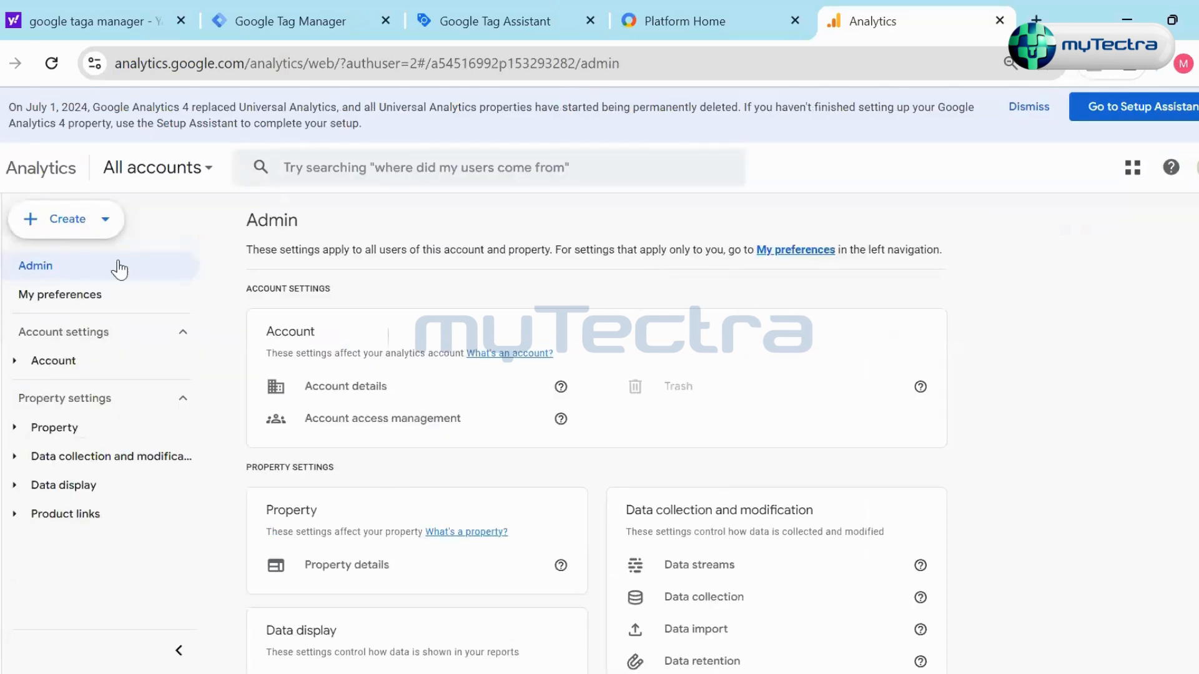
{"action": "left_click", "coordinate": [15, 219]}
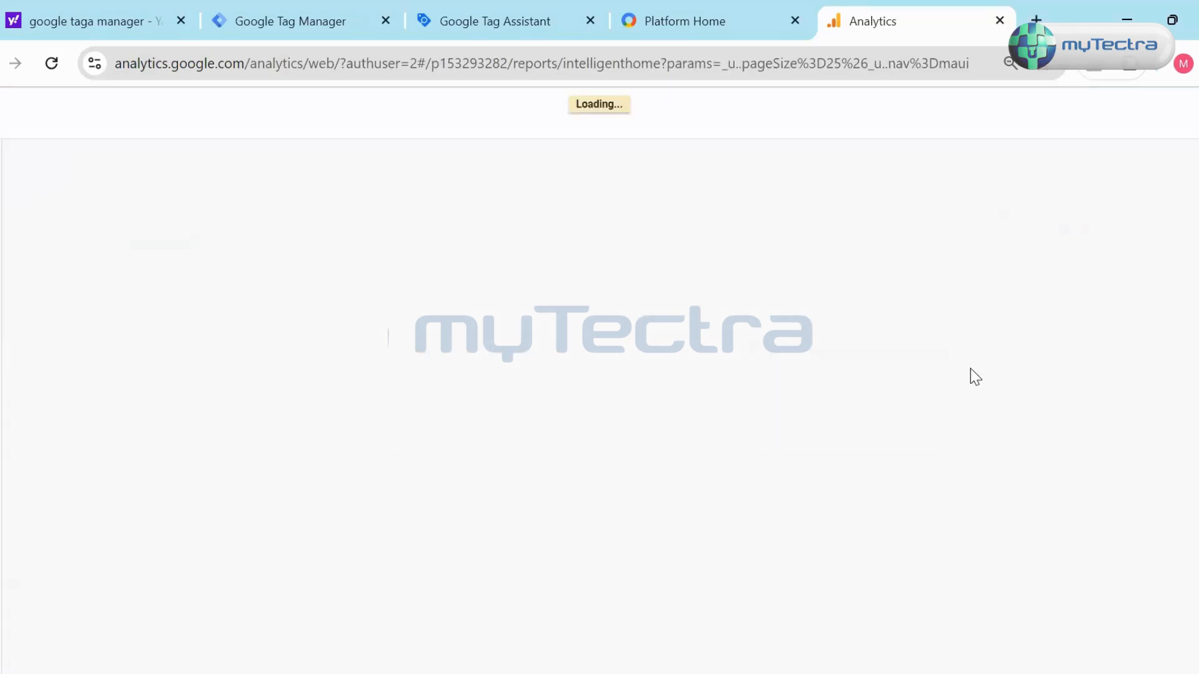